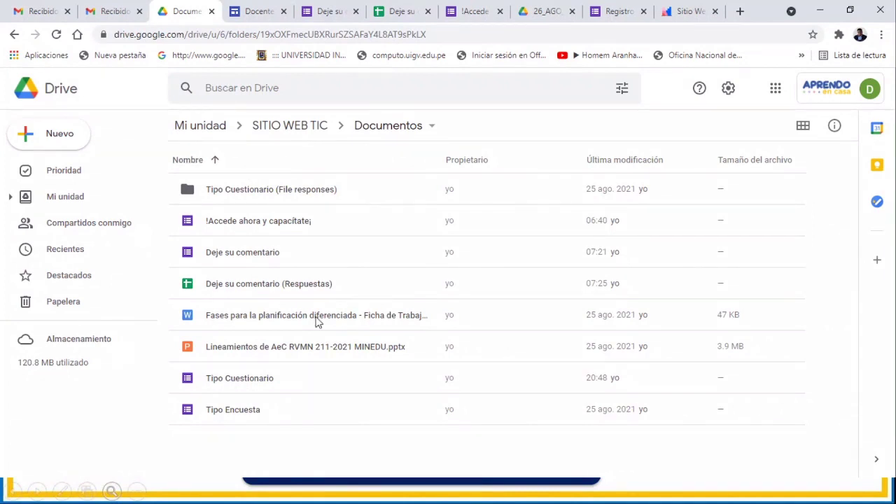
# - Confirm no unpublished changes remain, then view the live Comentarios page via Publicar
pyautogui.click(257, 11)
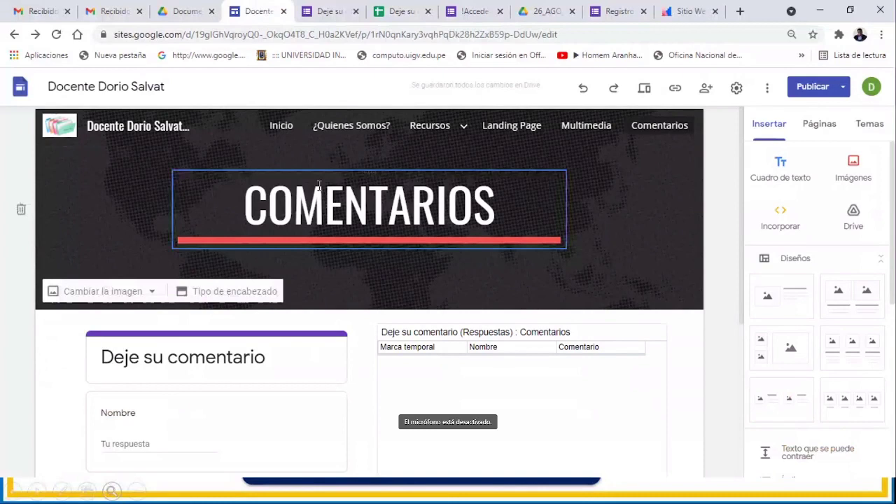
pyautogui.click(812, 86)
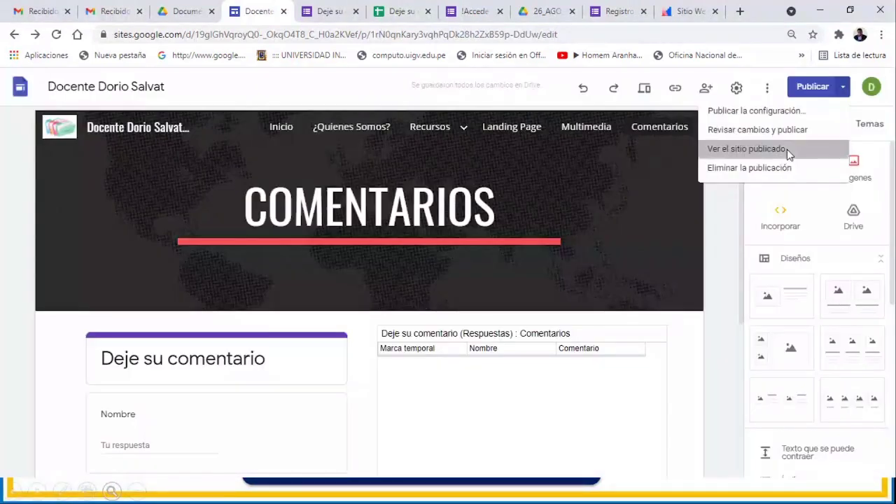
pyautogui.click(787, 152)
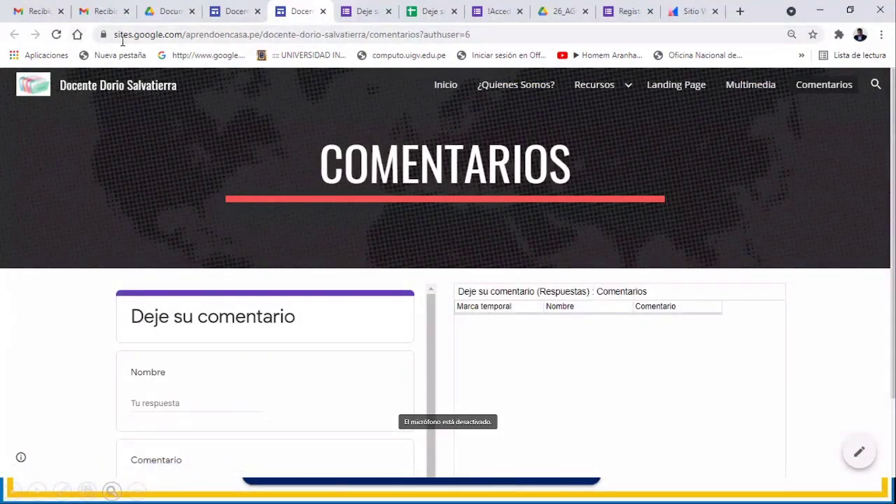
# - Select the whole published site URL in the address bar, then return to Drive's Documentos folder
pyautogui.click(263, 35)
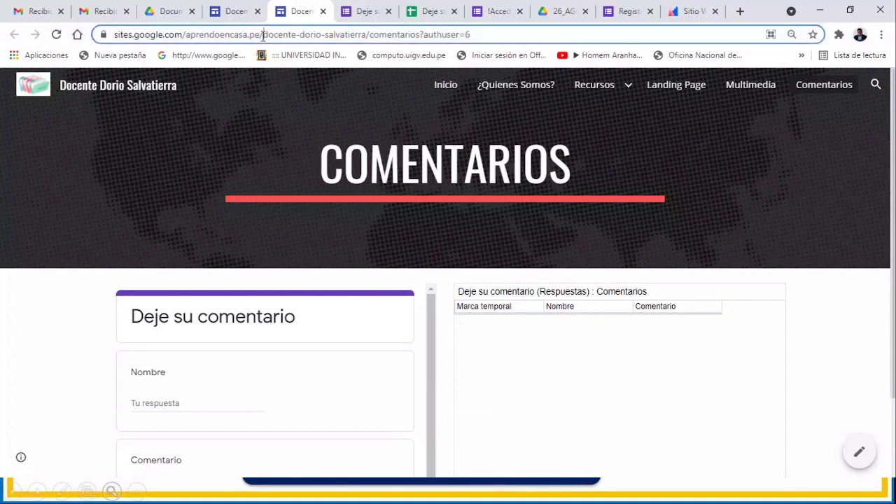
pyautogui.moveTo(263, 35); pyautogui.dragTo(369, 35)
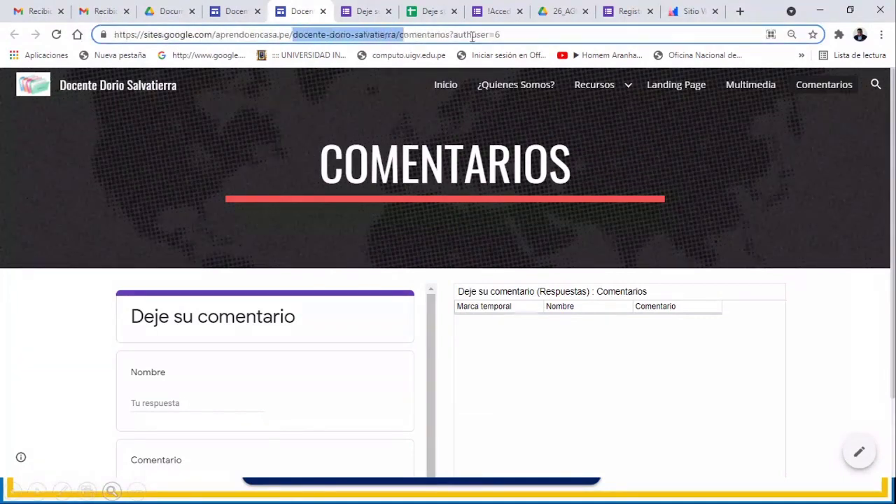
pyautogui.click(506, 35)
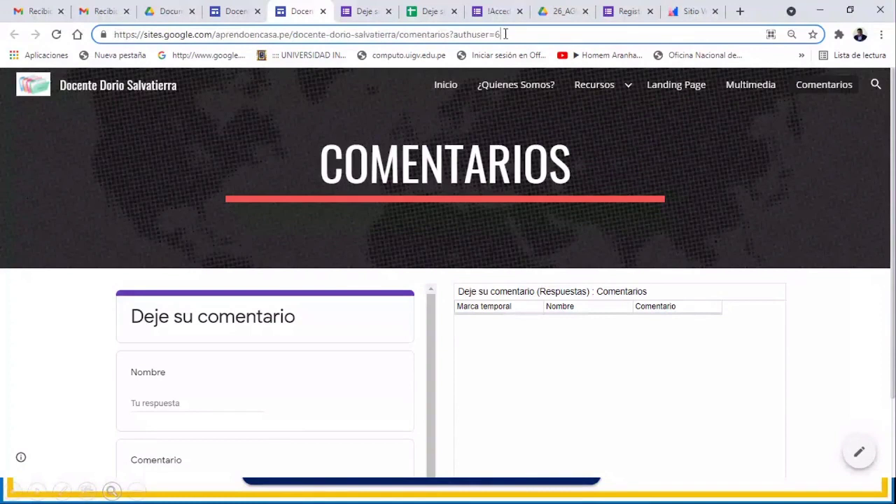
pyautogui.moveTo(506, 34); pyautogui.dragTo(86, 100)
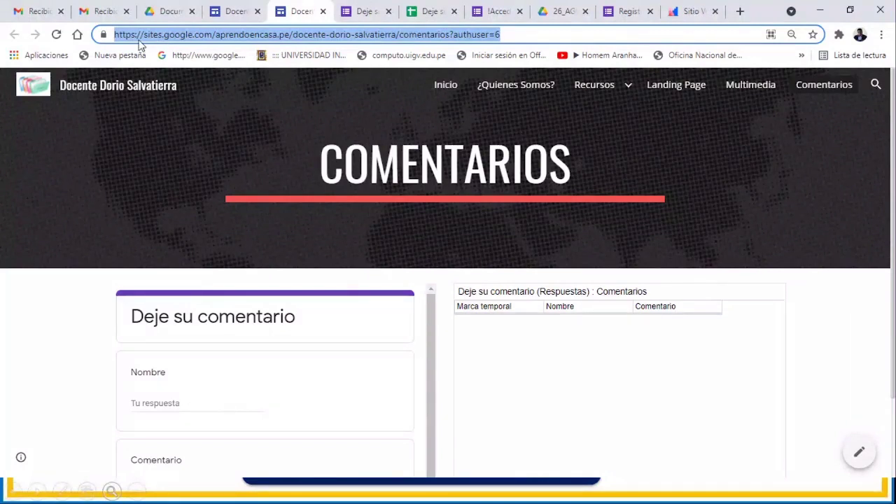
pyautogui.click(238, 14)
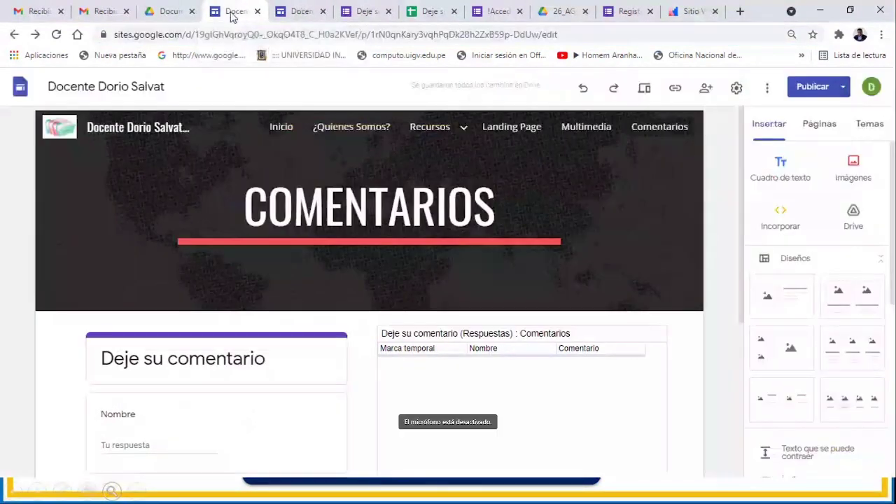
pyautogui.click(164, 13)
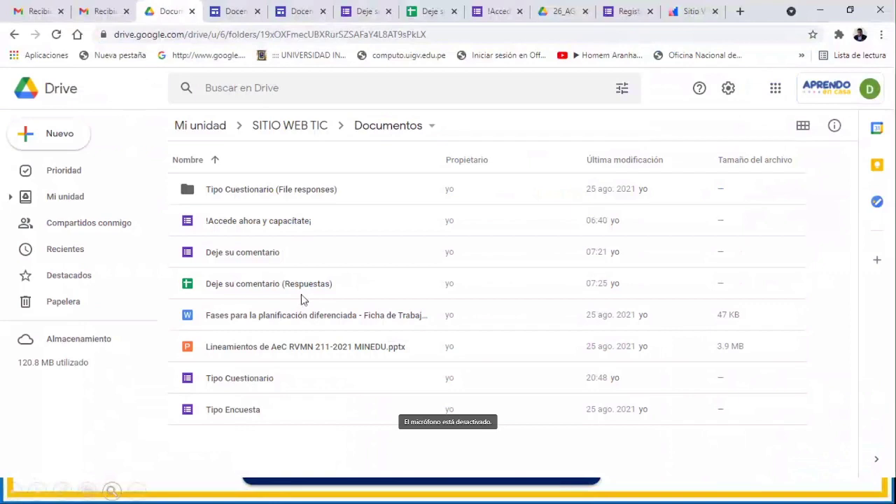
pyautogui.click(297, 130)
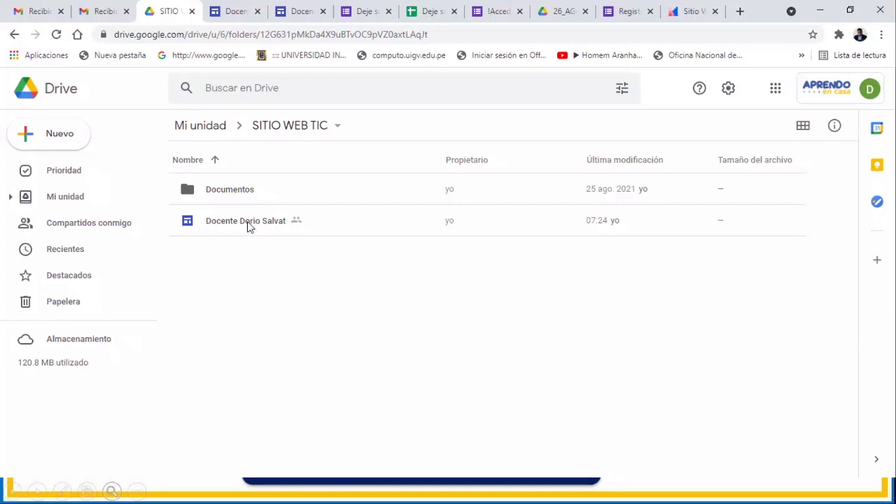
pyautogui.click(247, 221)
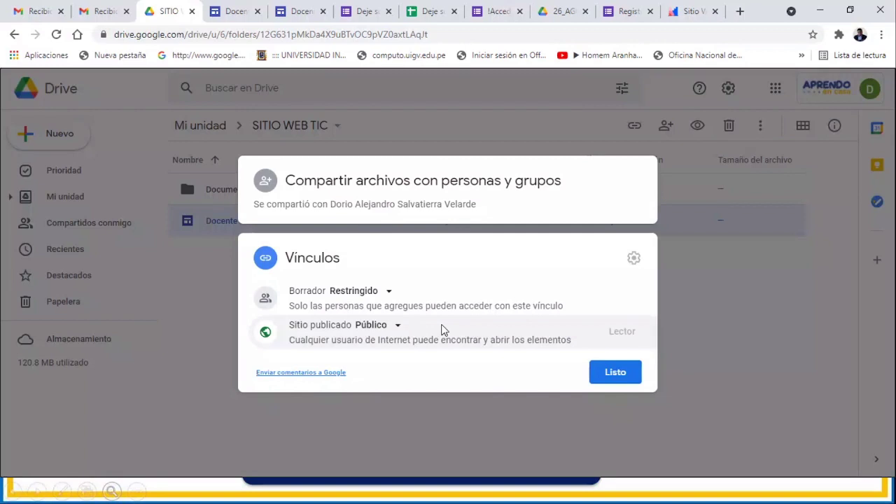
# - Switch Sitio publicado to Restringido and back to Público, then close sharing with Listo
pyautogui.click(397, 327)
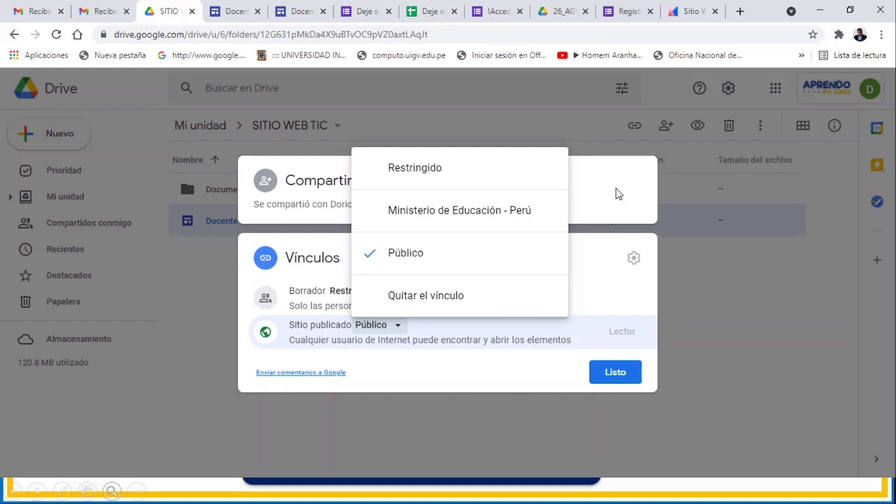
pyautogui.click(616, 194)
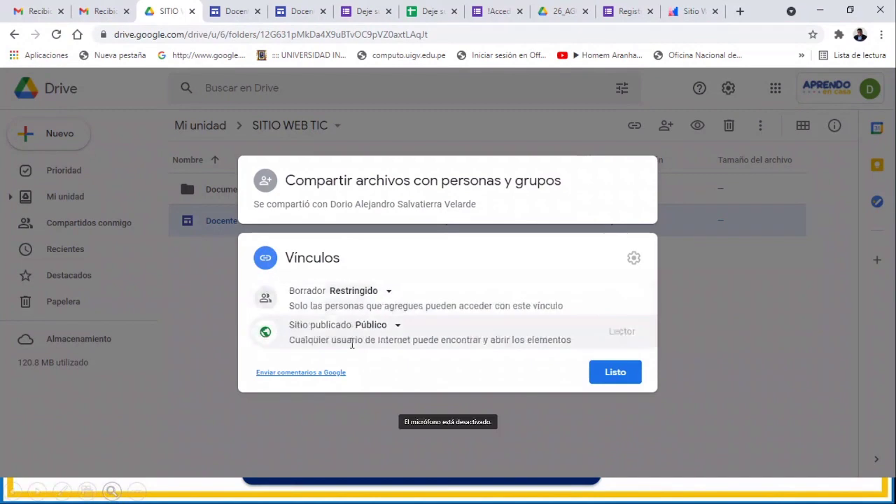
pyautogui.click(394, 325)
pyautogui.click(407, 181)
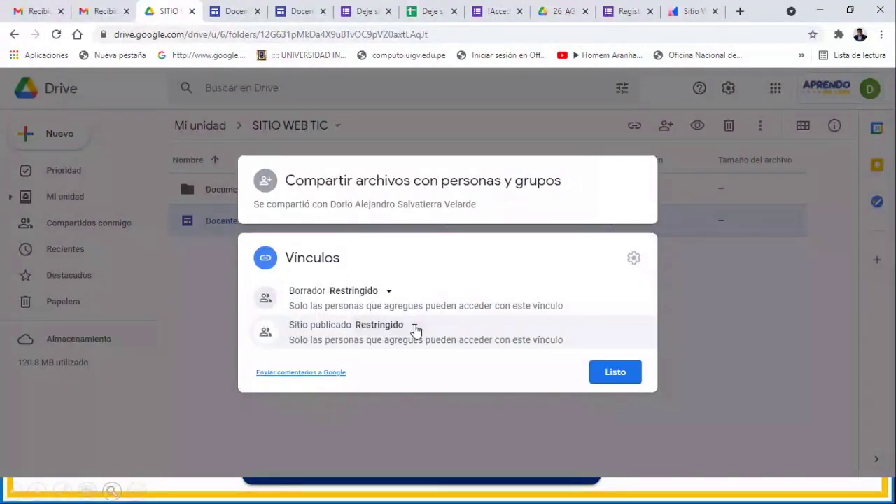
pyautogui.click(414, 327)
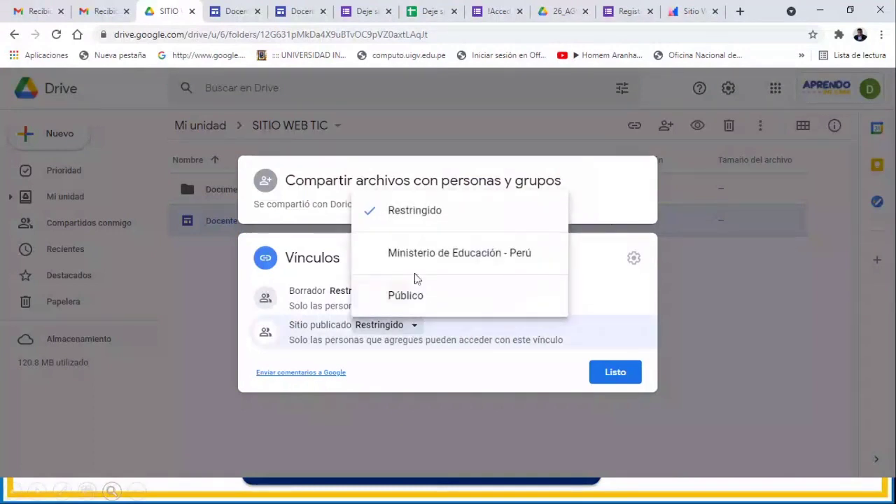
pyautogui.click(410, 296)
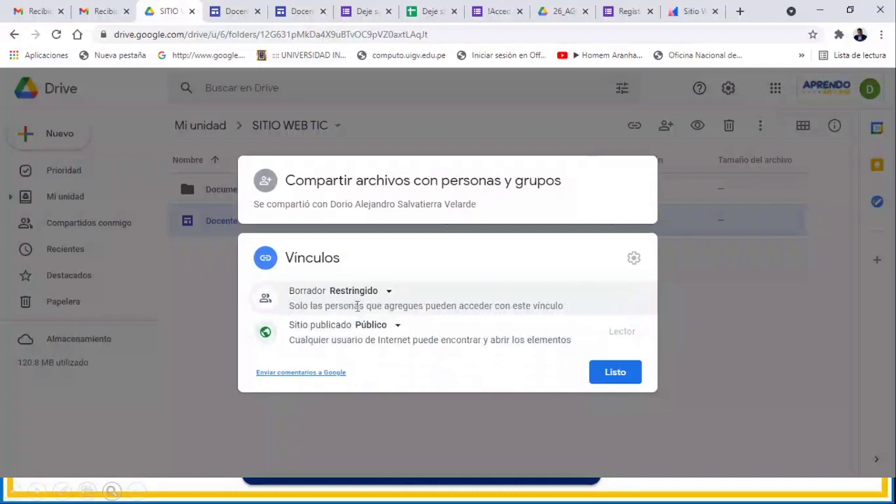
pyautogui.click(627, 374)
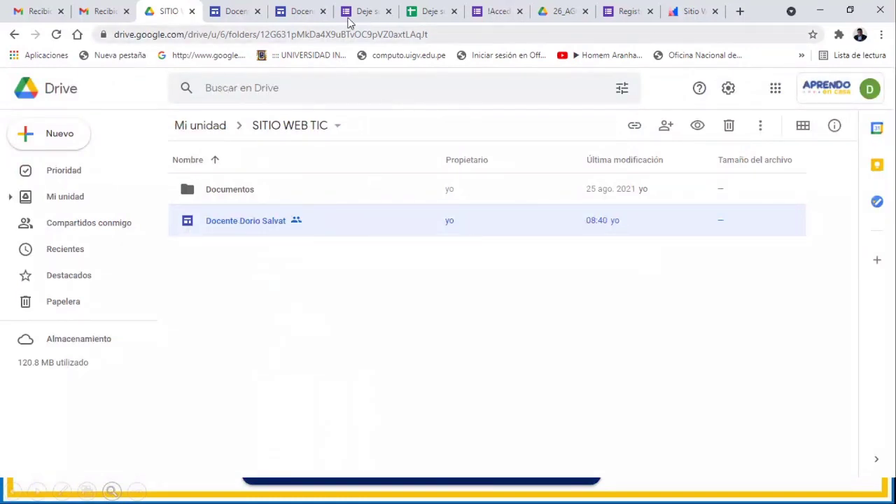
# - Return to the published Comentarios page tab and clear the address selection
pyautogui.click(301, 11)
pyautogui.click(235, 12)
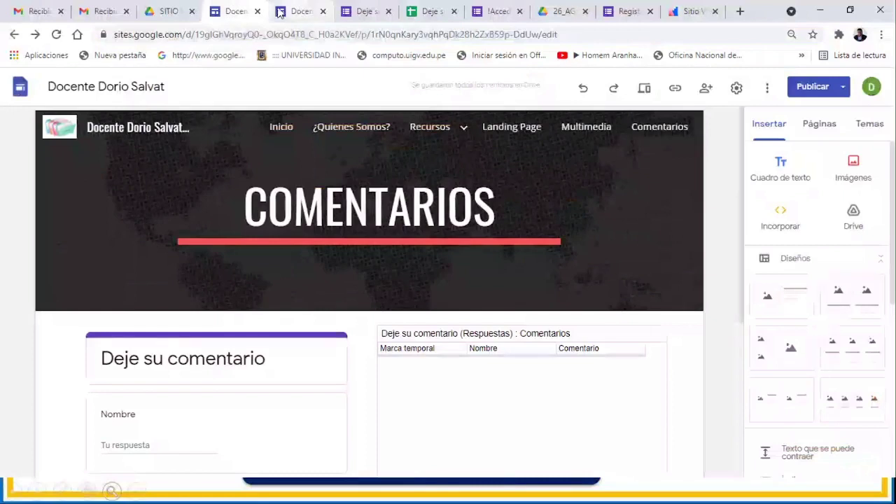
pyautogui.click(280, 11)
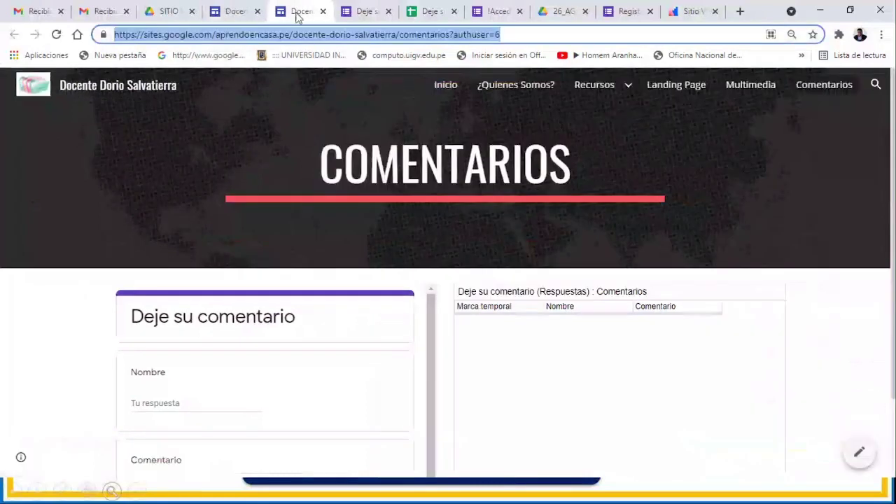
pyautogui.click(868, 384)
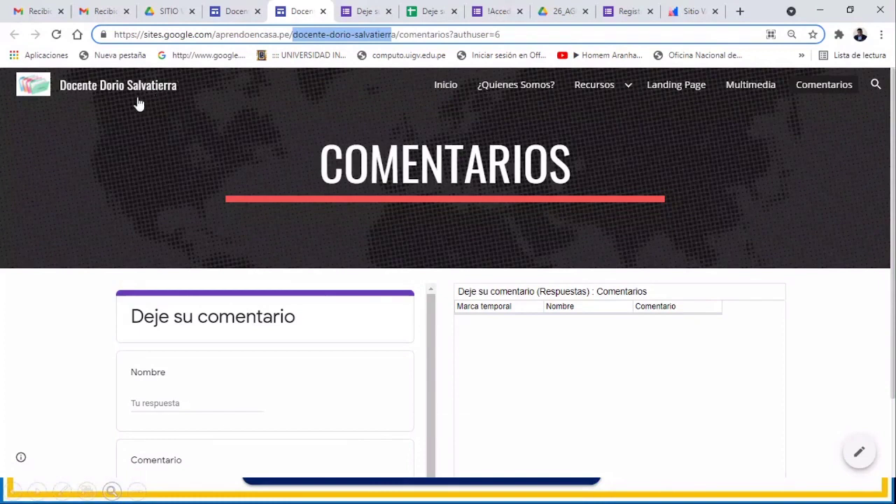
# - Open Inicio and browse the AULA DE INNOVACIÓN carousel and Costa, Sierra, Selva sections
pyautogui.click(447, 90)
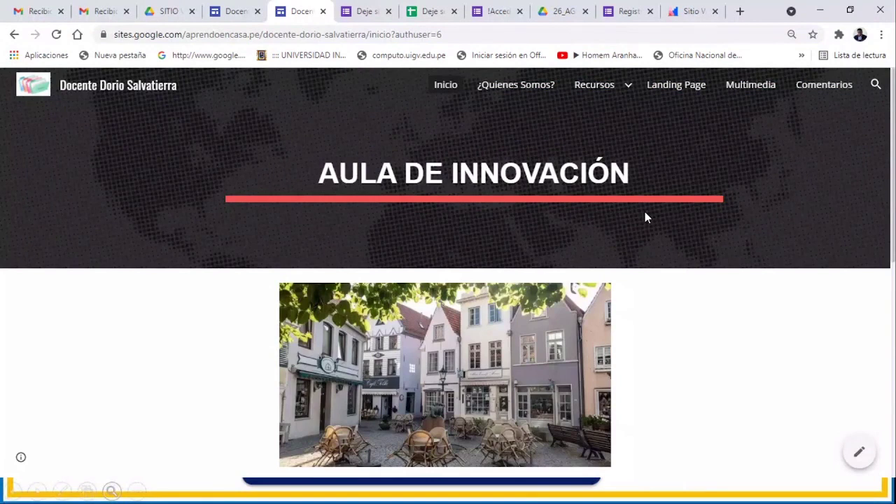
pyautogui.scroll(-2, 476, 239)
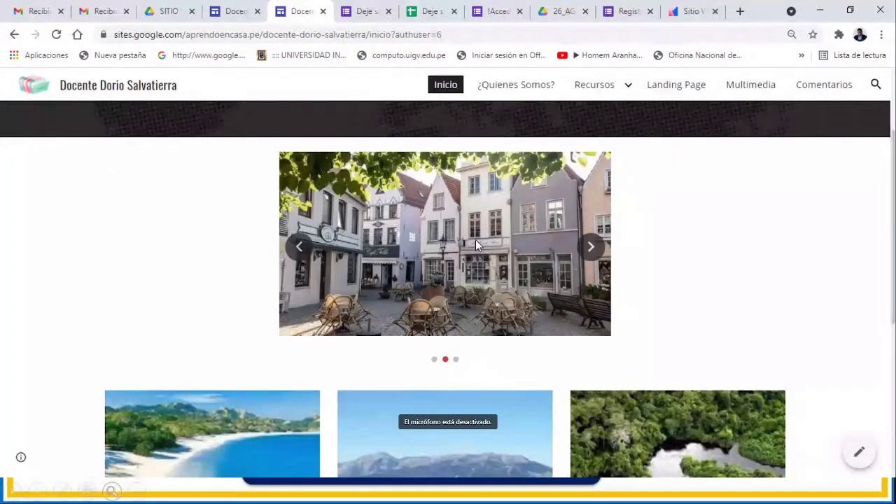
pyautogui.scroll(-2, 476, 245)
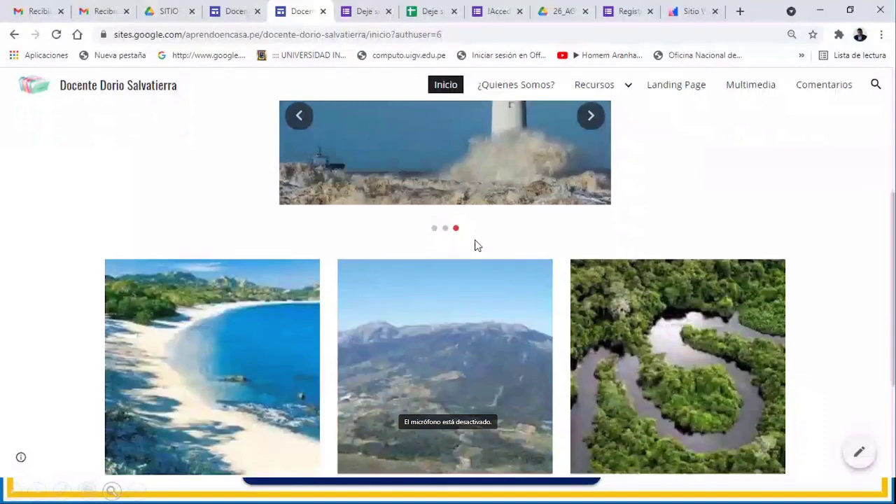
pyautogui.scroll(-2, 476, 245)
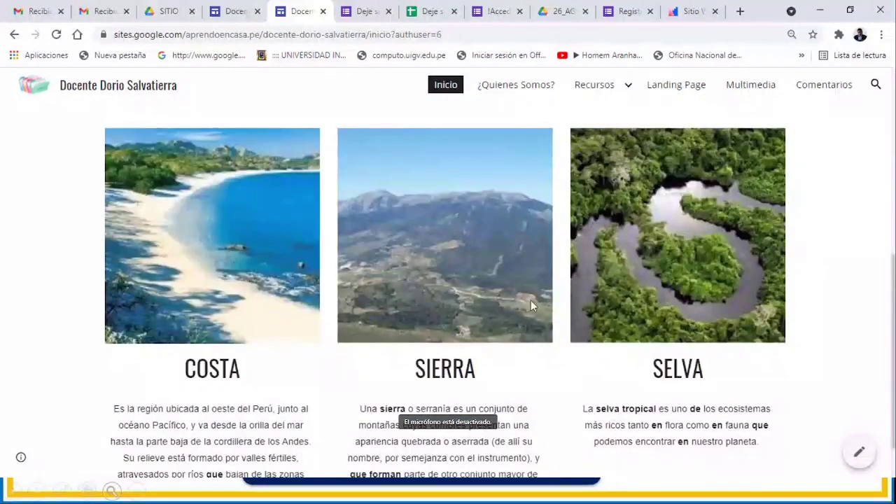
pyautogui.scroll(-1, 512, 311)
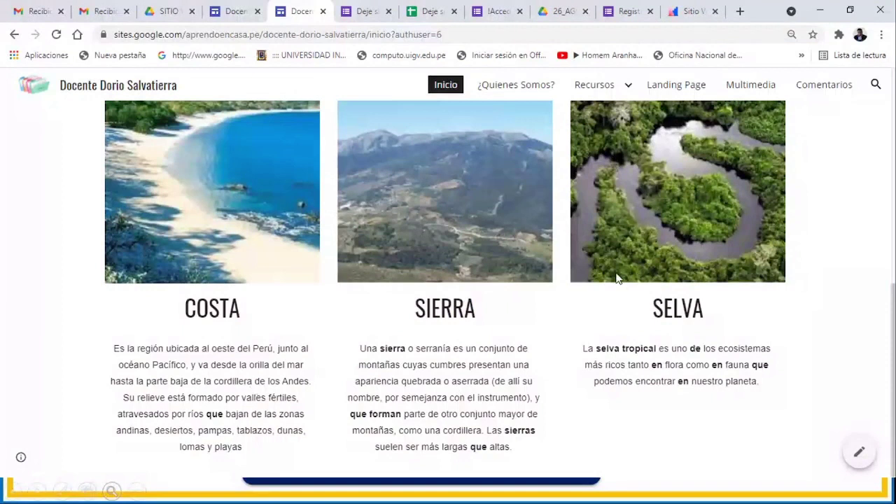
pyautogui.scroll(4, 616, 279)
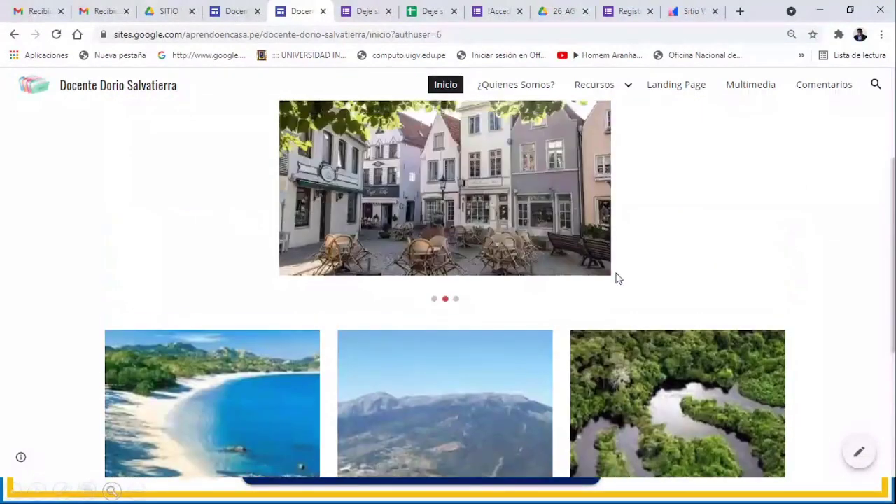
pyautogui.scroll(3, 616, 278)
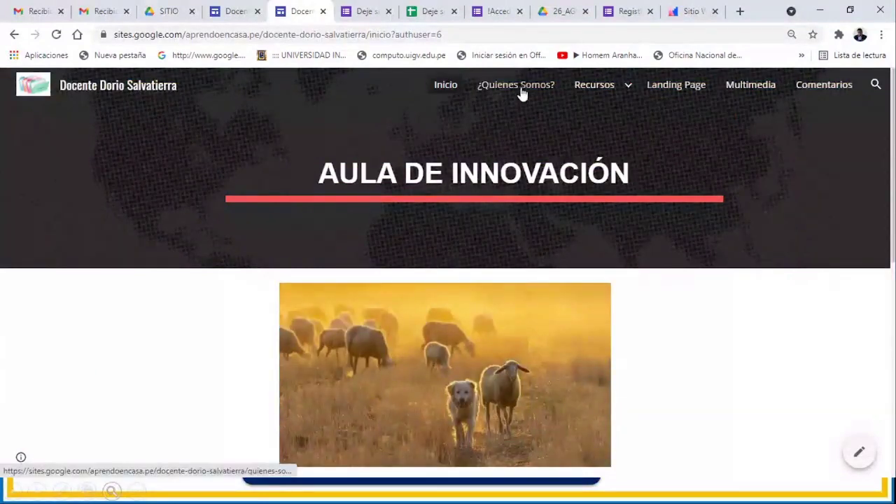
# - Open ¿Quienes Somos? and expand MISIÓN, VISIÓN and VALORES to read them
pyautogui.click(521, 95)
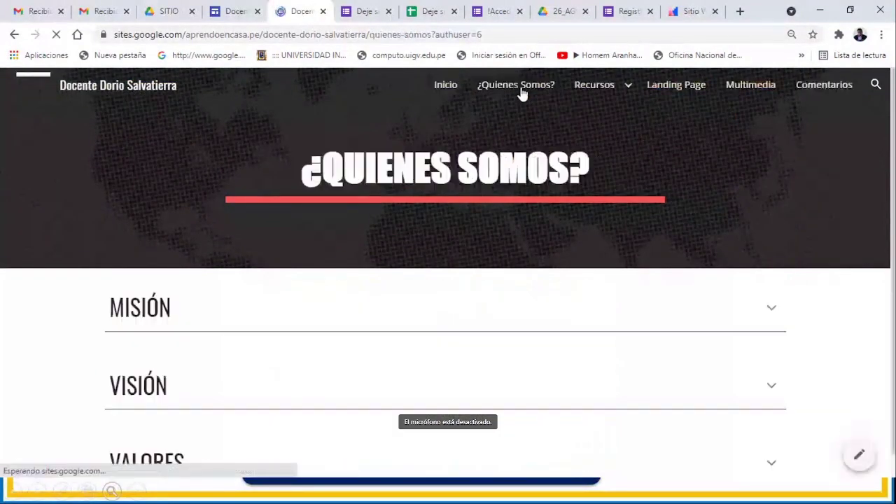
pyautogui.scroll(-1, 452, 231)
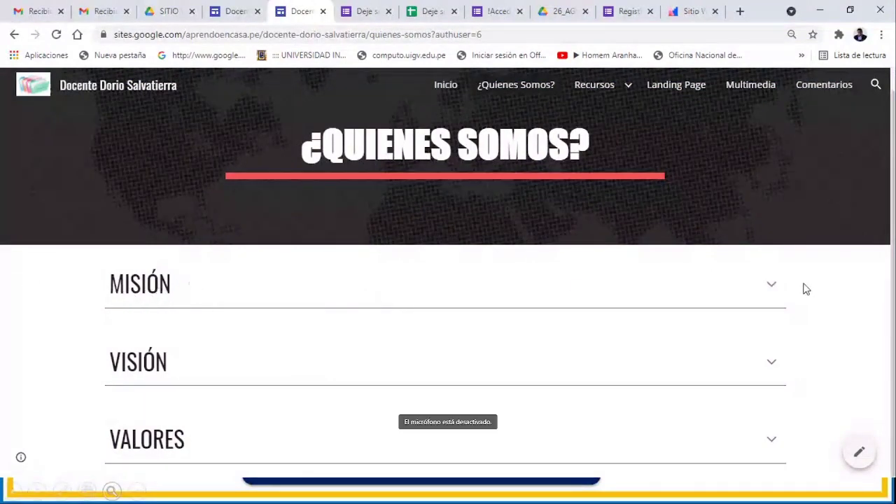
pyautogui.click(772, 288)
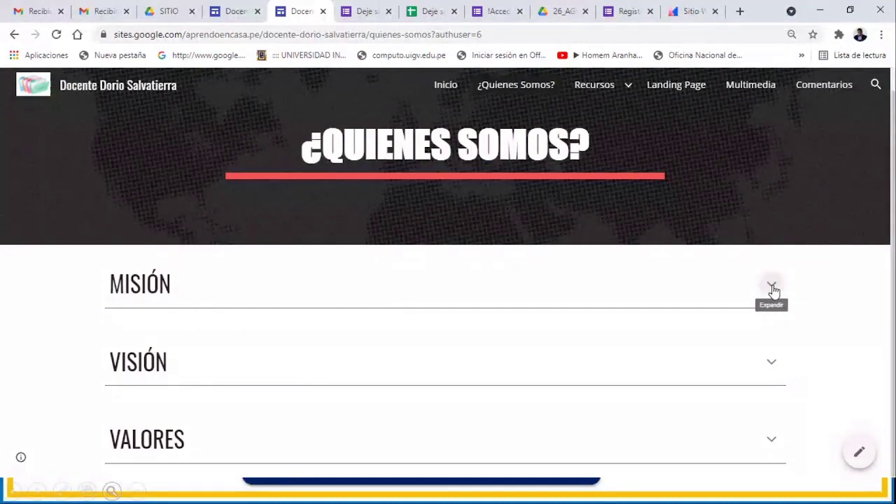
pyautogui.scroll(-1, 420, 326)
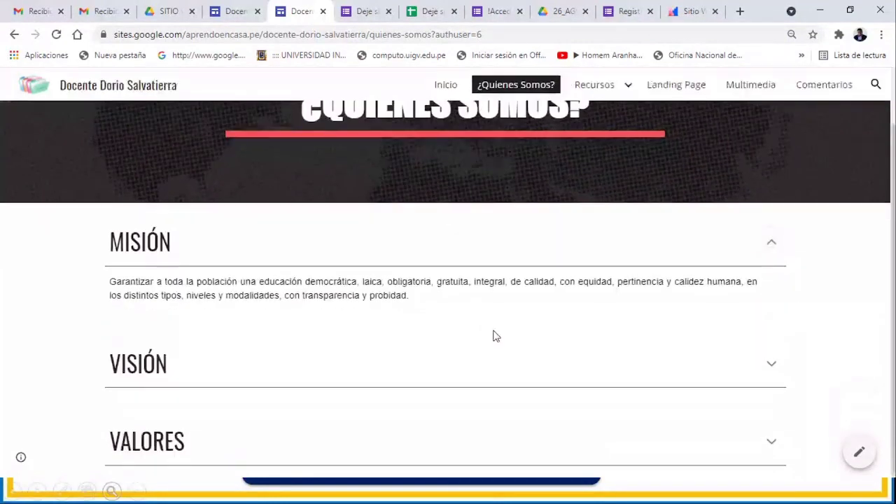
pyautogui.click(771, 364)
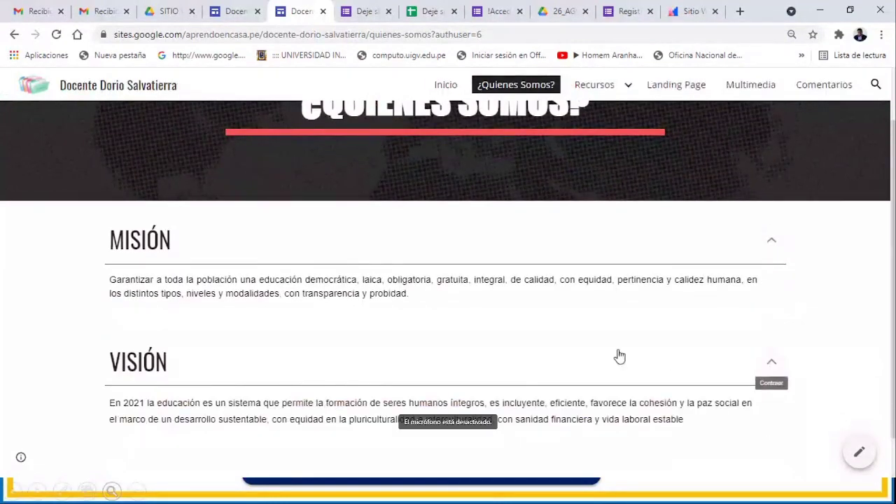
pyautogui.scroll(-1, 620, 356)
pyautogui.click(772, 442)
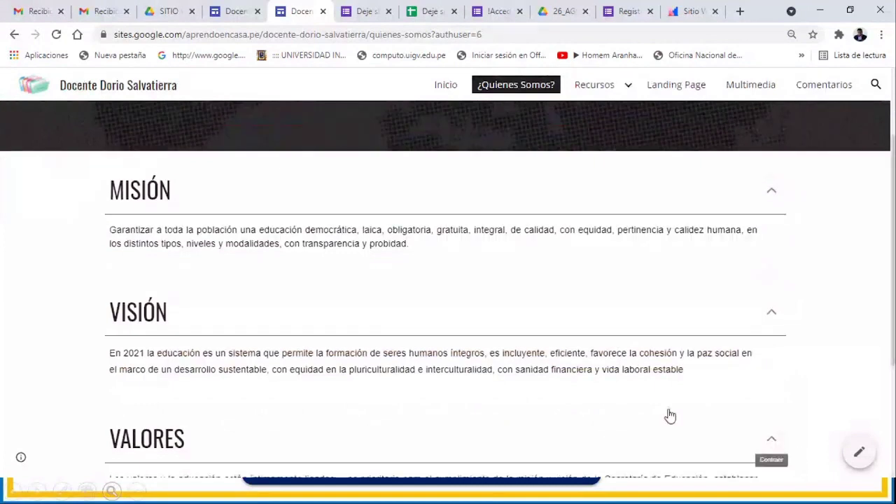
pyautogui.scroll(-4, 595, 400)
pyautogui.scroll(5, 597, 395)
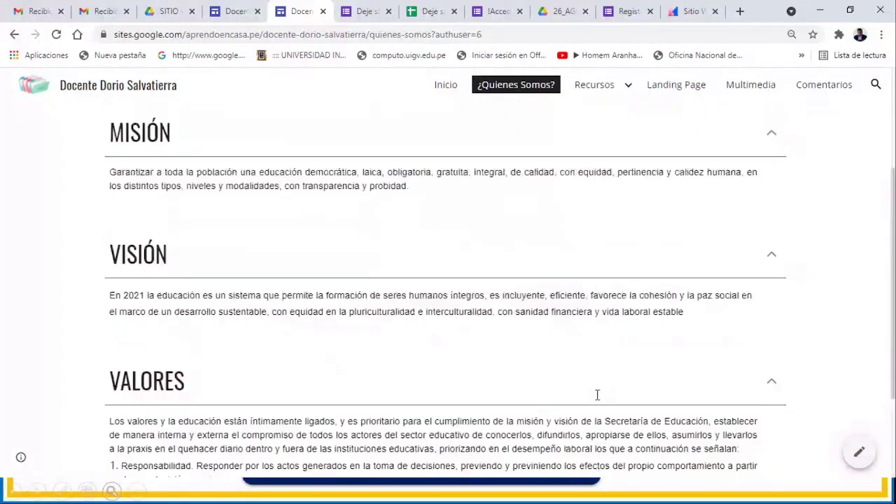
pyautogui.scroll(-2, 630, 378)
# - Collapse the MISIÓN, VISIÓN and VALORES sections again
pyautogui.click(767, 180)
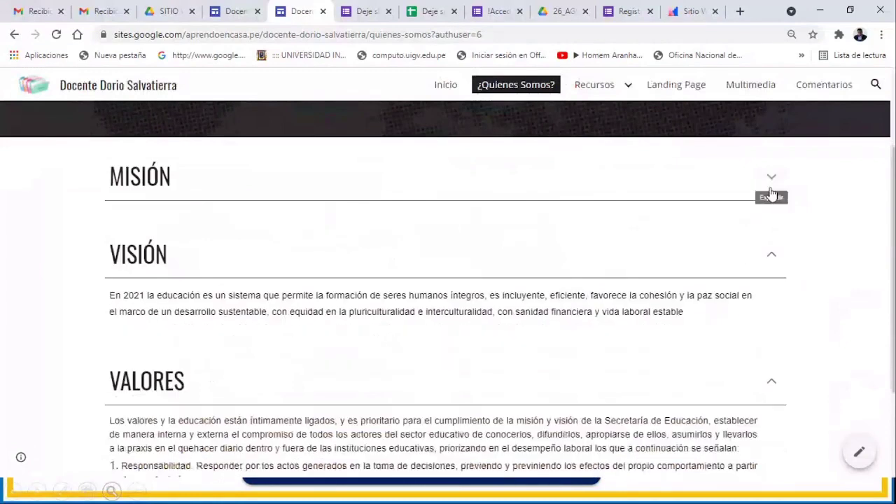
pyautogui.click(771, 255)
pyautogui.click(770, 337)
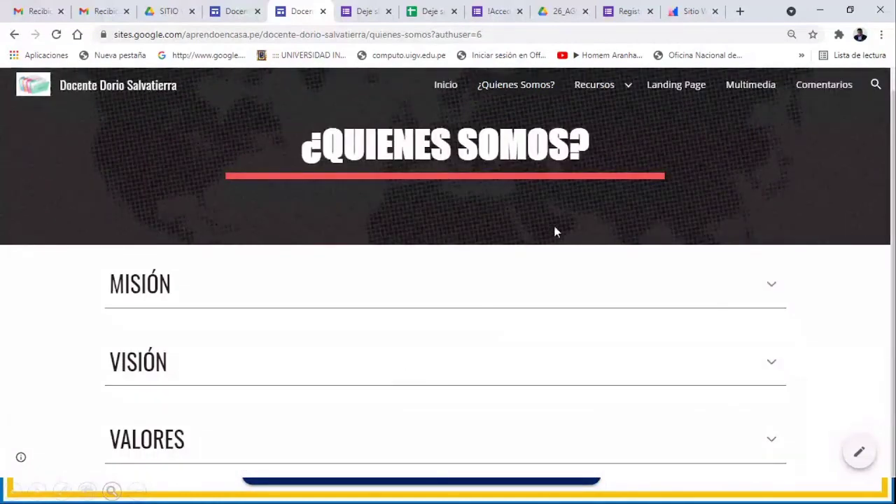
pyautogui.scroll(1, 522, 238)
pyautogui.moveTo(595, 91)
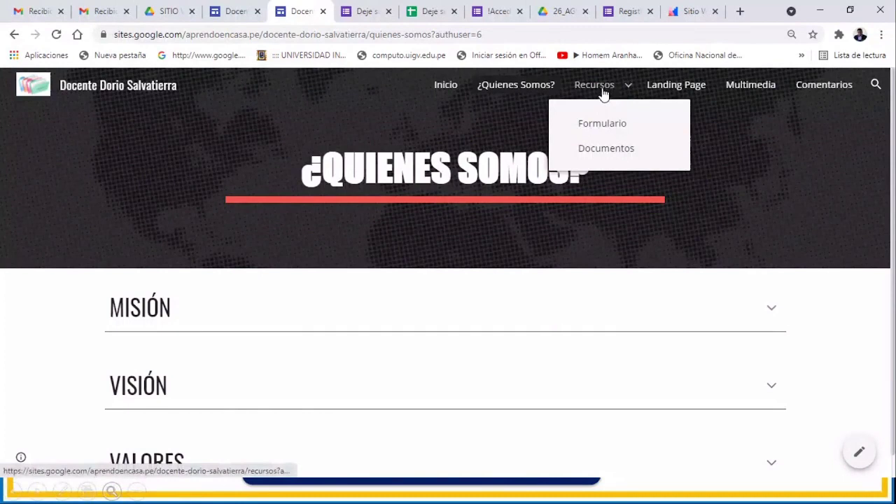
# - Open Recursos > Documentos and scroll through the planning activity and Lineamientos PDFs
pyautogui.click(602, 86)
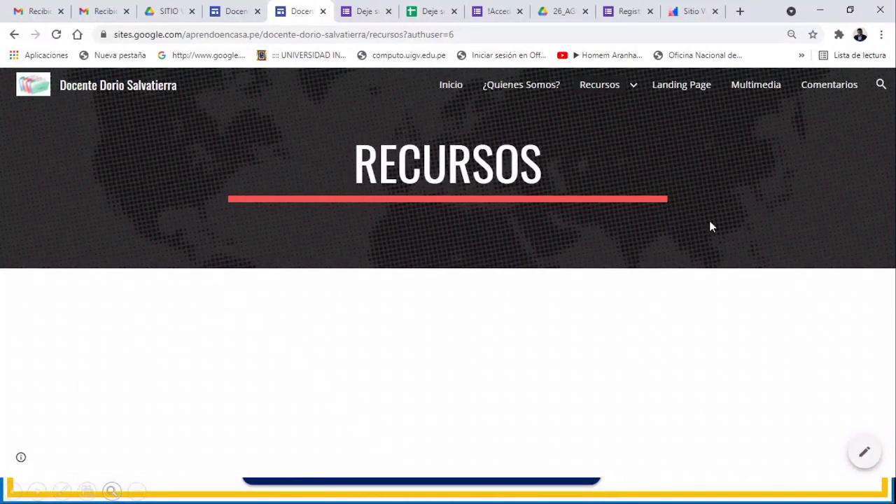
pyautogui.moveTo(636, 96)
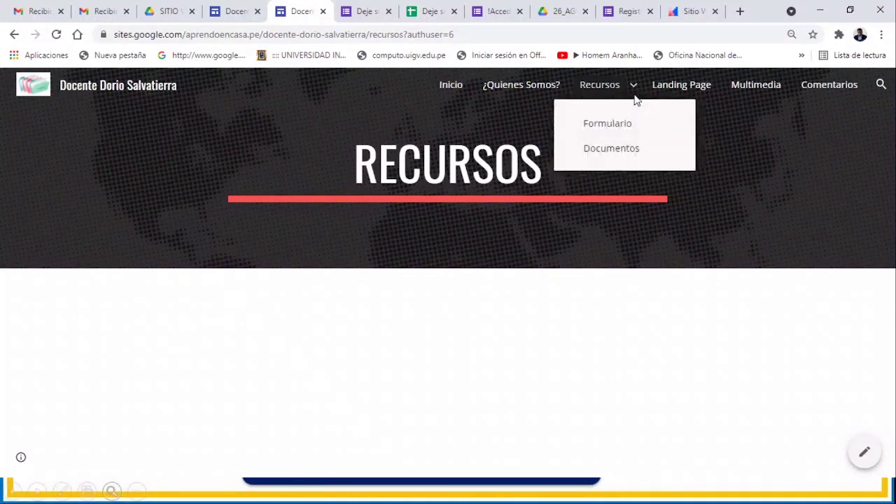
pyautogui.click(612, 149)
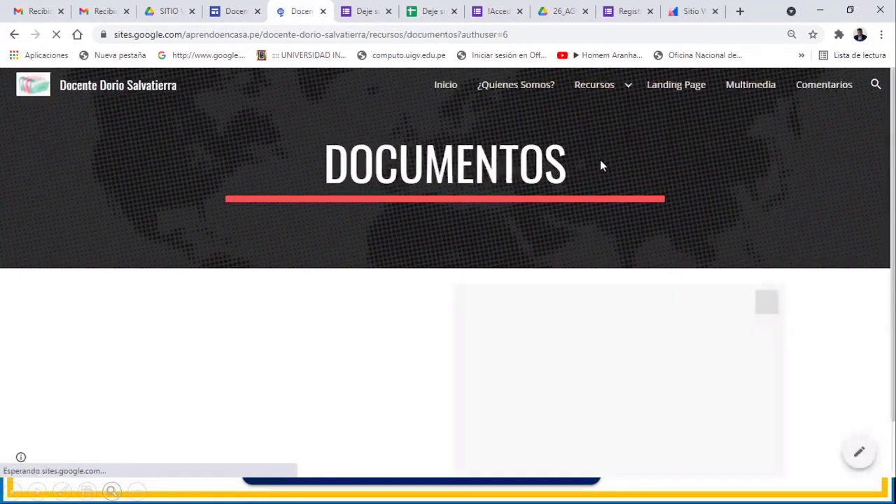
pyautogui.scroll(-2, 600, 166)
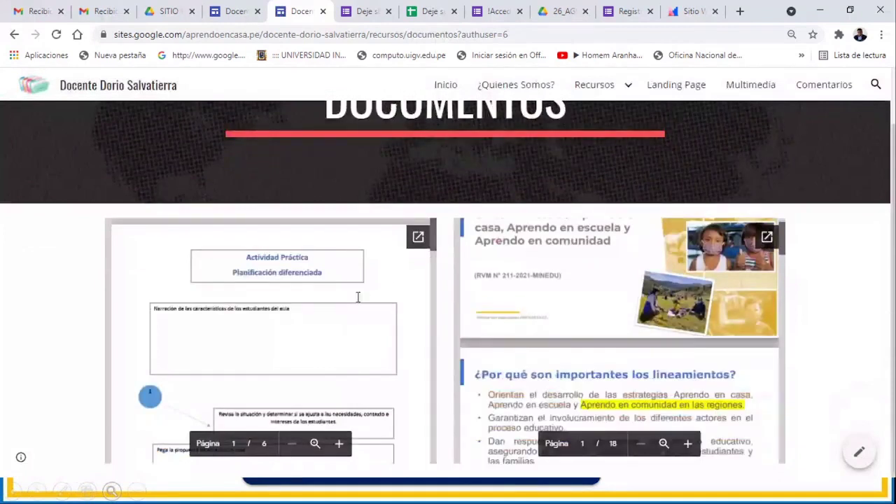
pyautogui.scroll(-2, 358, 296)
pyautogui.scroll(-6, 341, 304)
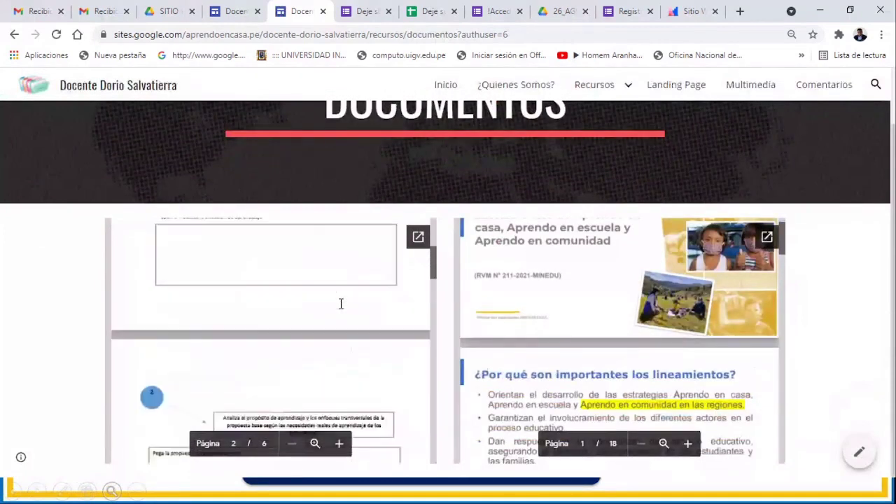
pyautogui.scroll(-3, 571, 301)
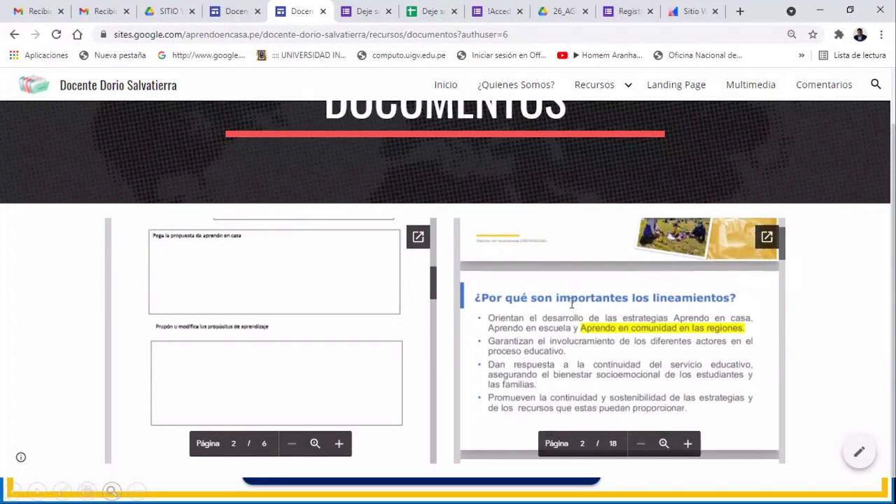
pyautogui.scroll(3, 572, 303)
pyautogui.scroll(2, 346, 308)
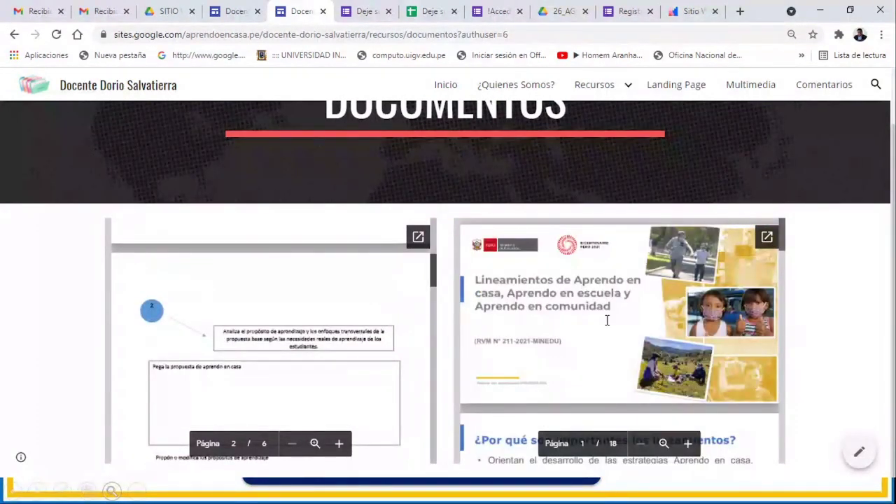
pyautogui.scroll(1, 588, 318)
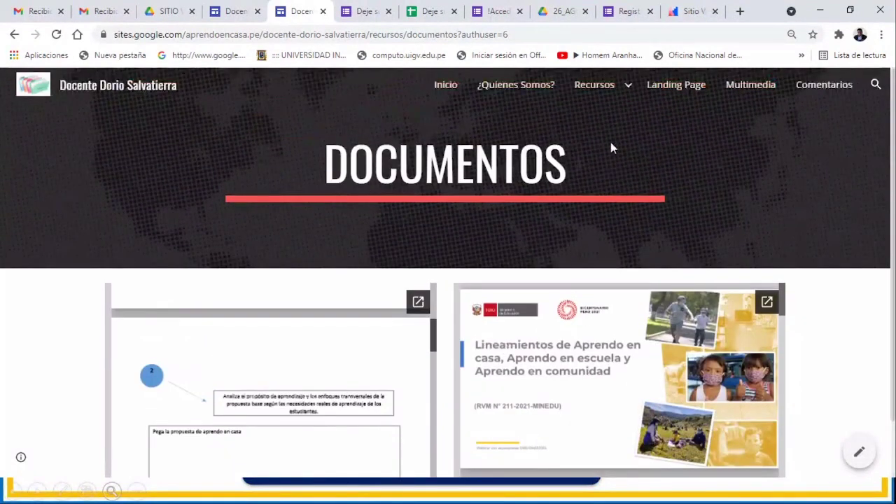
# - Open Recursos > Formulario and view the embedded Tipo Cuestionario quiz
pyautogui.click(628, 89)
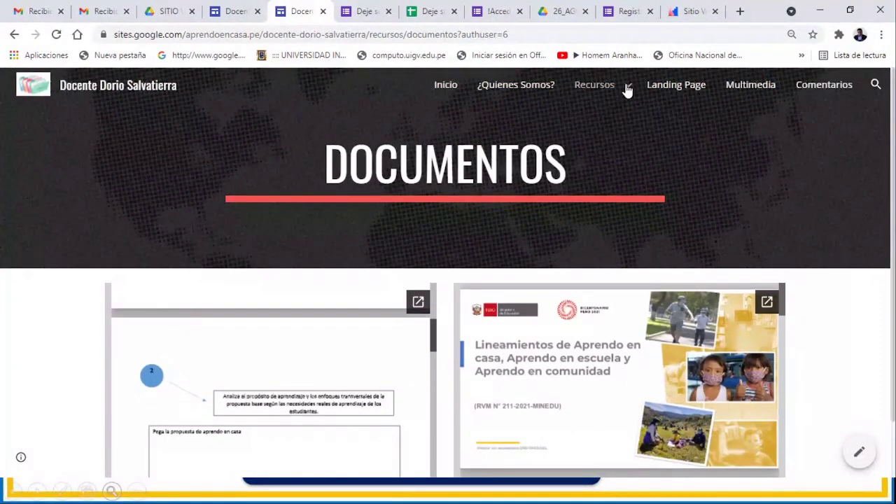
pyautogui.click(628, 90)
pyautogui.click(603, 125)
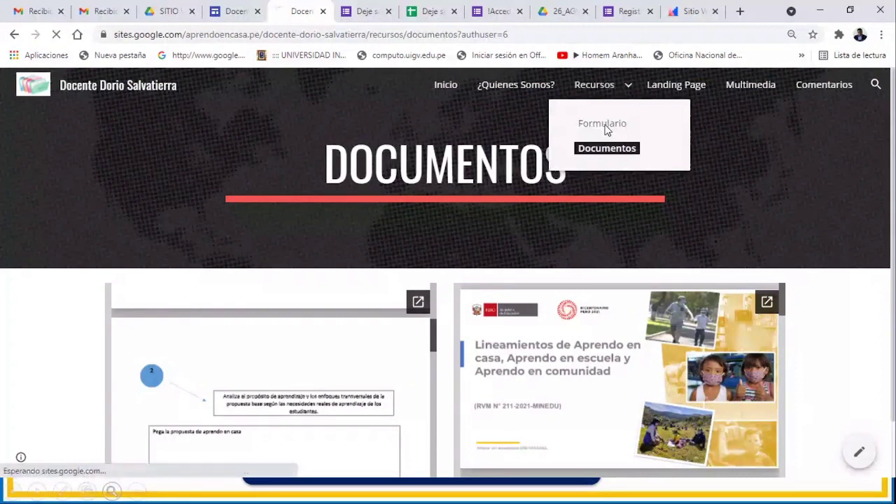
pyautogui.scroll(-5, 340, 344)
pyautogui.scroll(2, 340, 344)
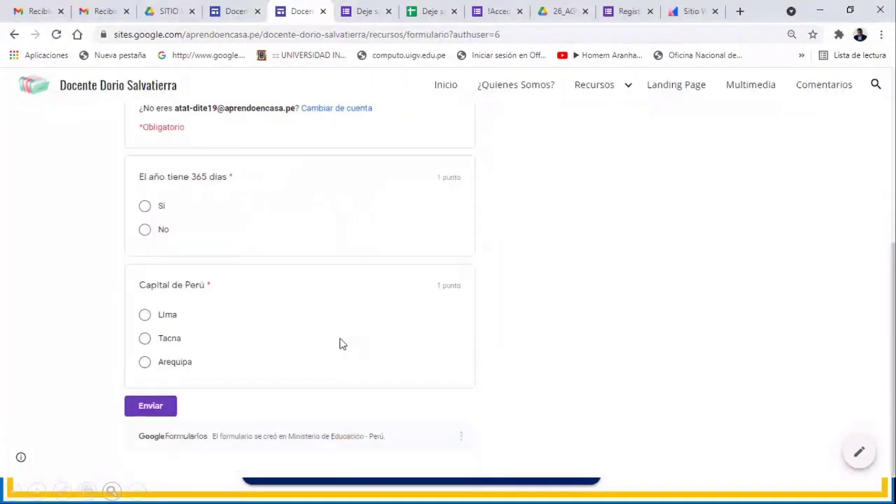
pyautogui.scroll(3, 336, 256)
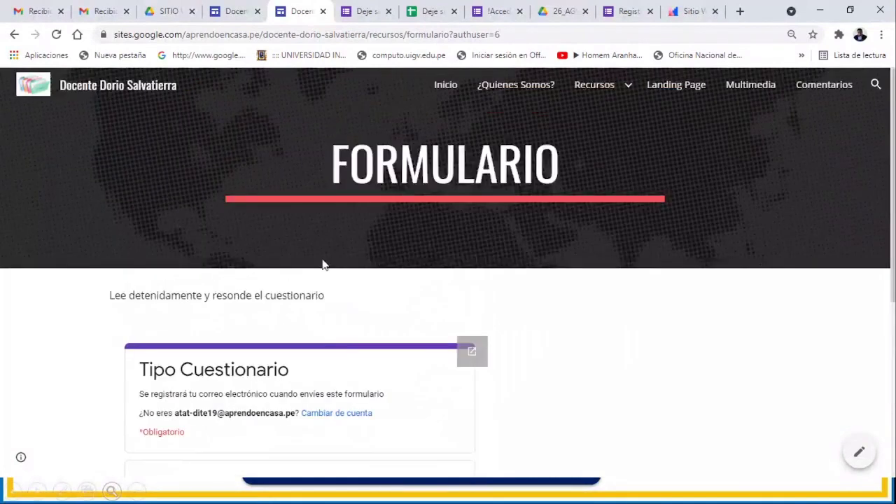
pyautogui.click(628, 88)
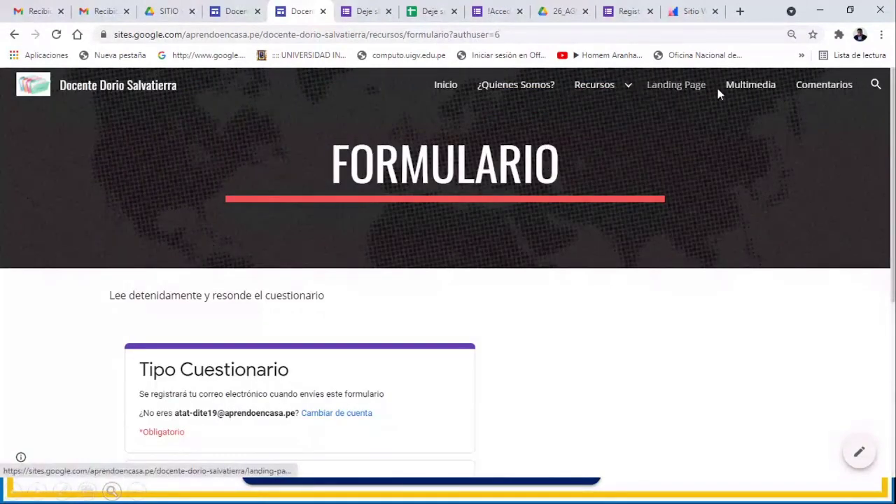
# - Open Multimedia and scroll to the Minedu al día video and Av. Arenales 2024 map
pyautogui.click(759, 93)
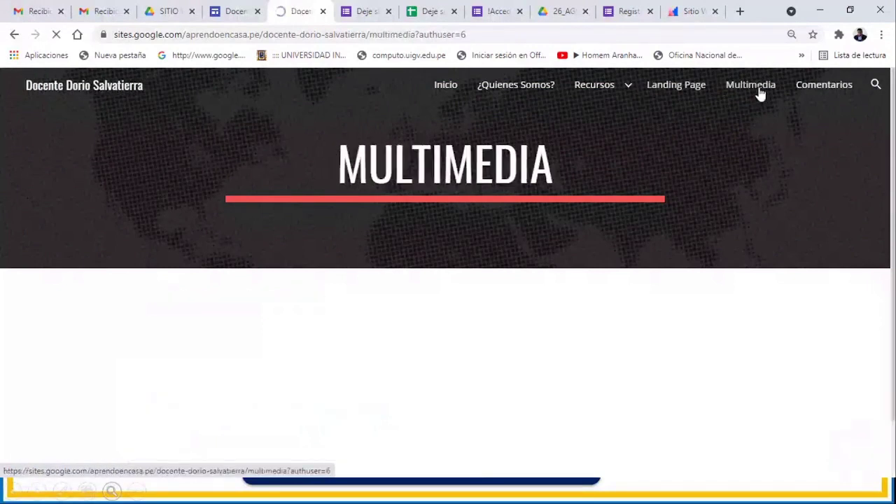
pyautogui.scroll(-1, 546, 210)
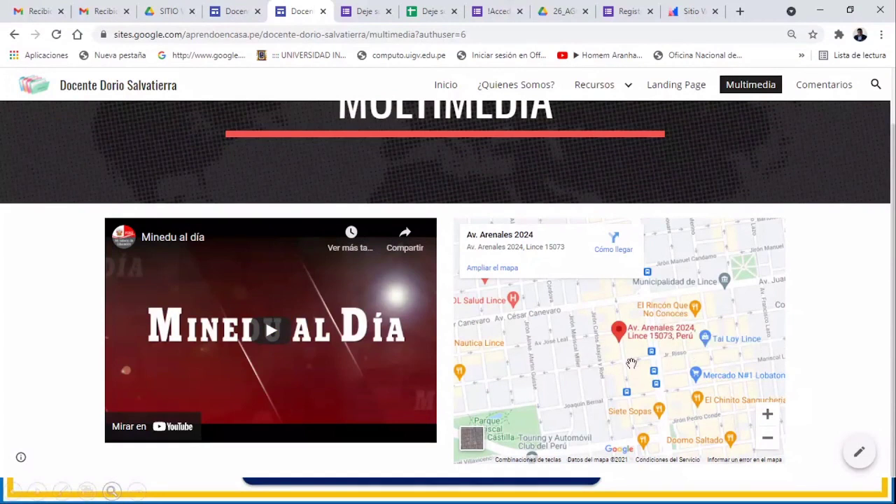
pyautogui.scroll(-2, 642, 329)
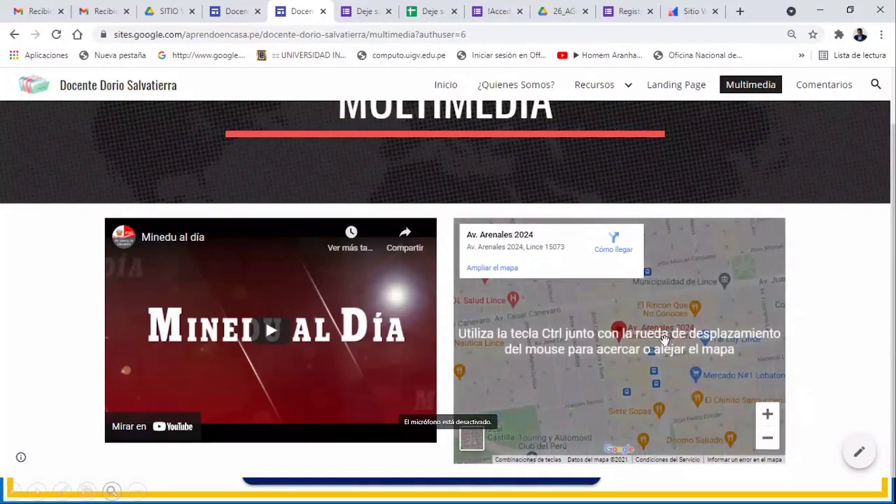
pyautogui.scroll(1, 804, 305)
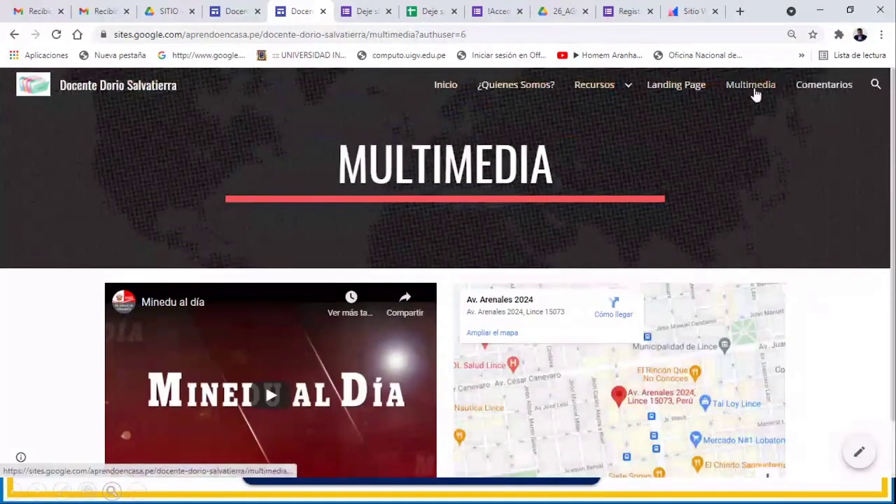
pyautogui.click(814, 93)
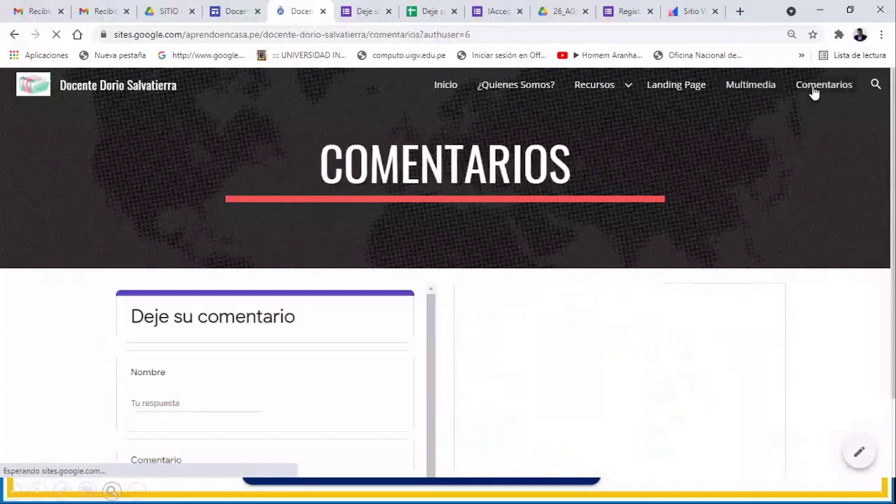
pyautogui.scroll(-2, 543, 247)
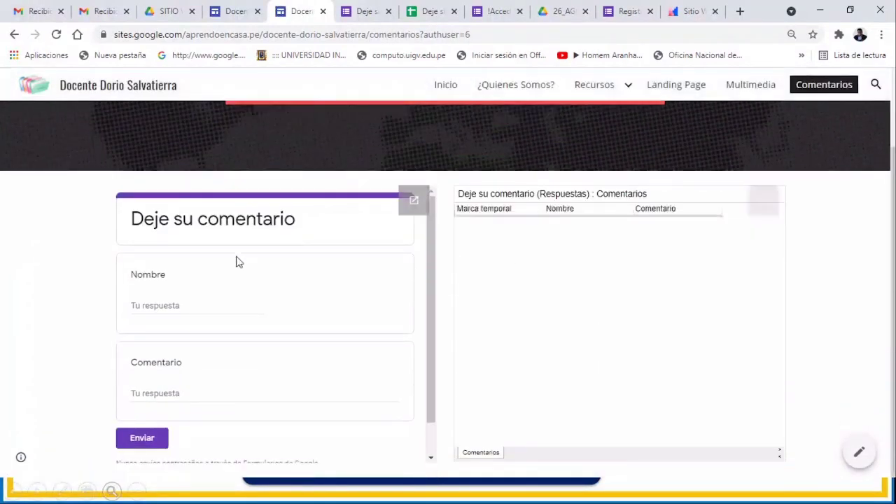
pyautogui.scroll(-1, 236, 262)
pyautogui.scroll(1, 186, 343)
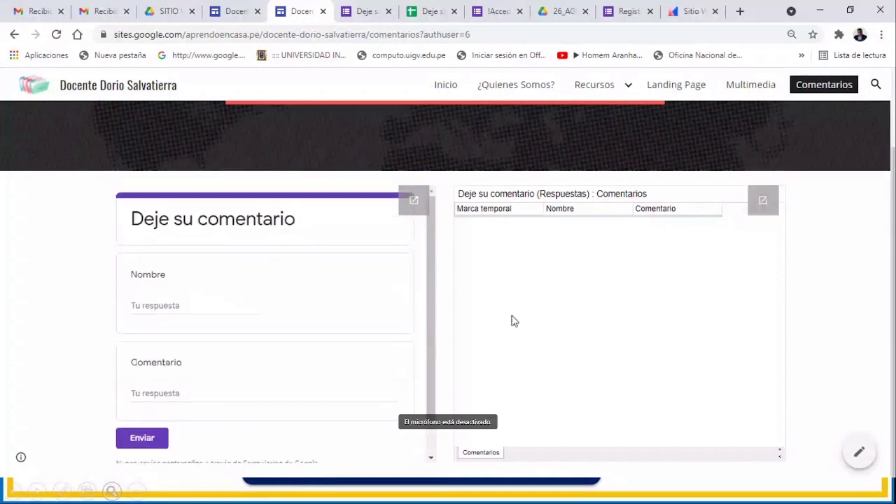
pyautogui.click(155, 307)
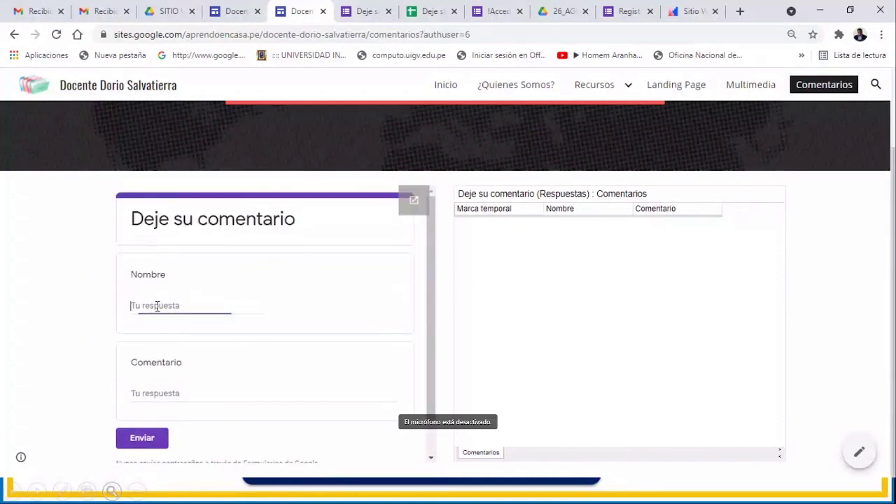
pyautogui.write('Dorio')
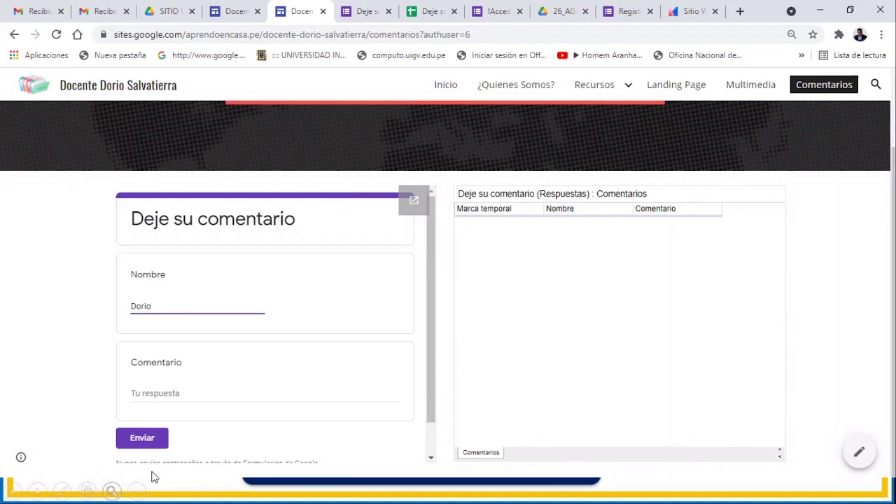
pyautogui.click(166, 406)
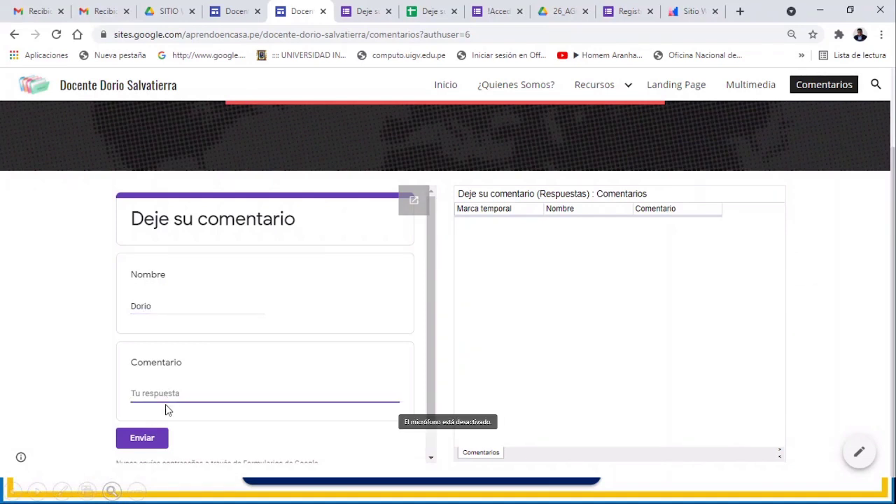
pyautogui.write('Gracias')
pyautogui.click(135, 441)
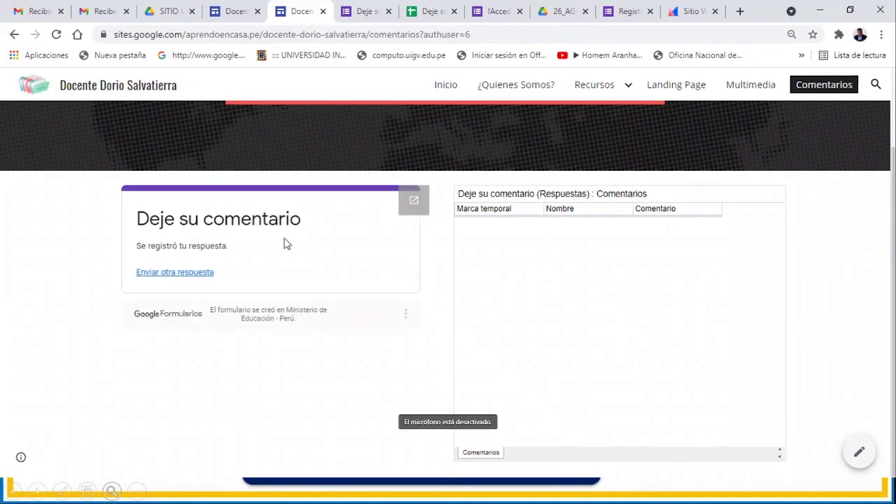
pyautogui.click(58, 34)
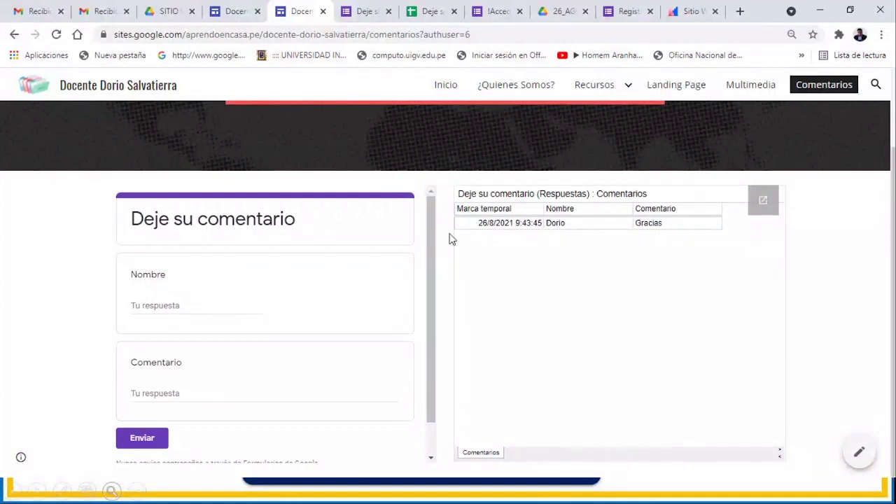
pyautogui.scroll(2, 613, 290)
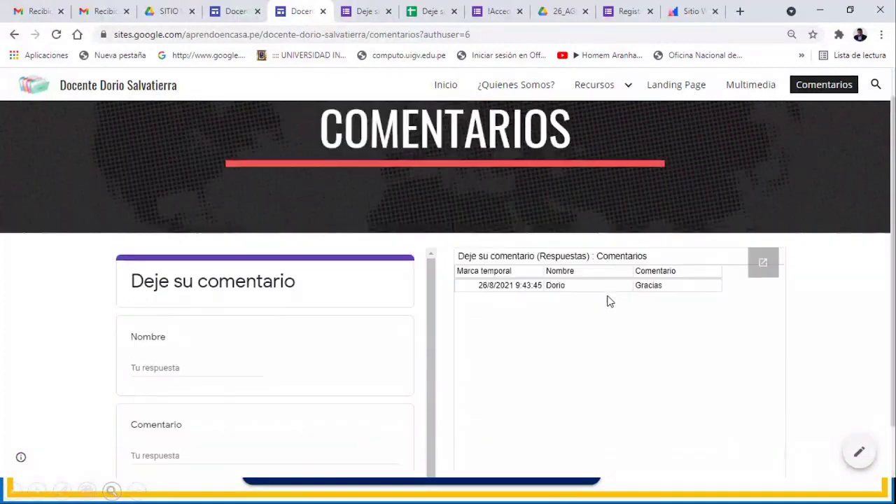
pyautogui.scroll(-2, 609, 301)
pyautogui.scroll(2, 608, 304)
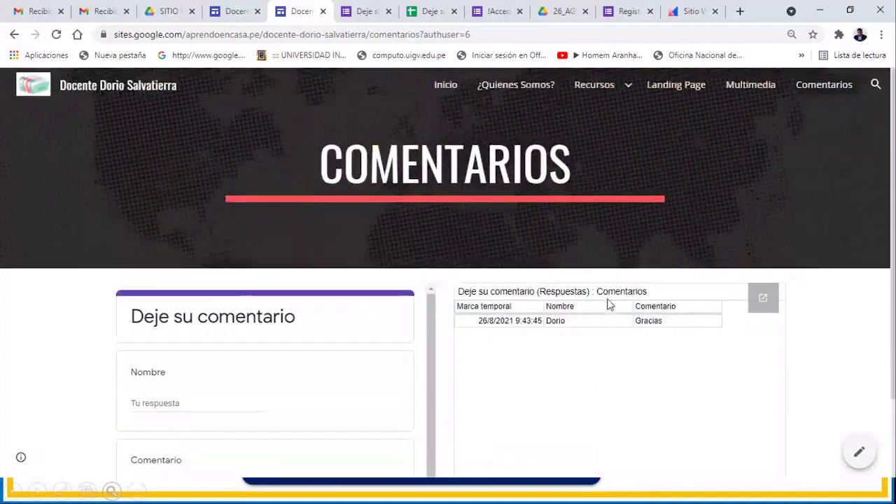
pyautogui.scroll(-1, 608, 305)
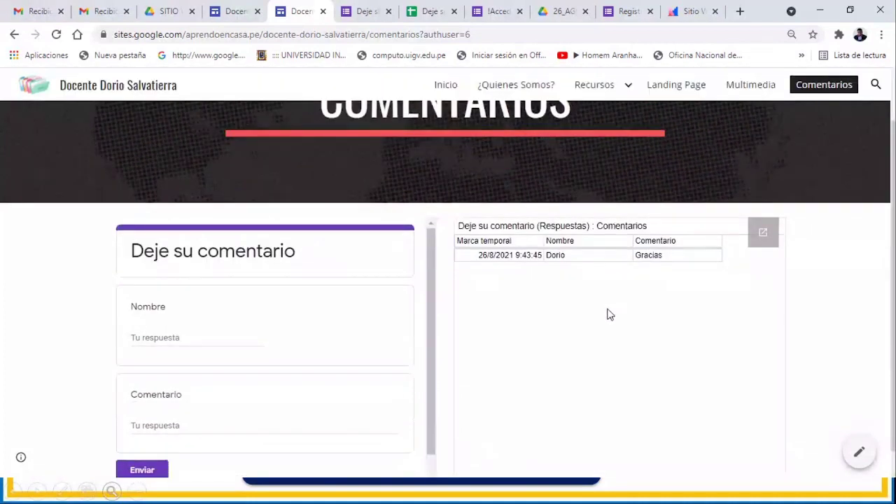
pyautogui.scroll(1, 610, 315)
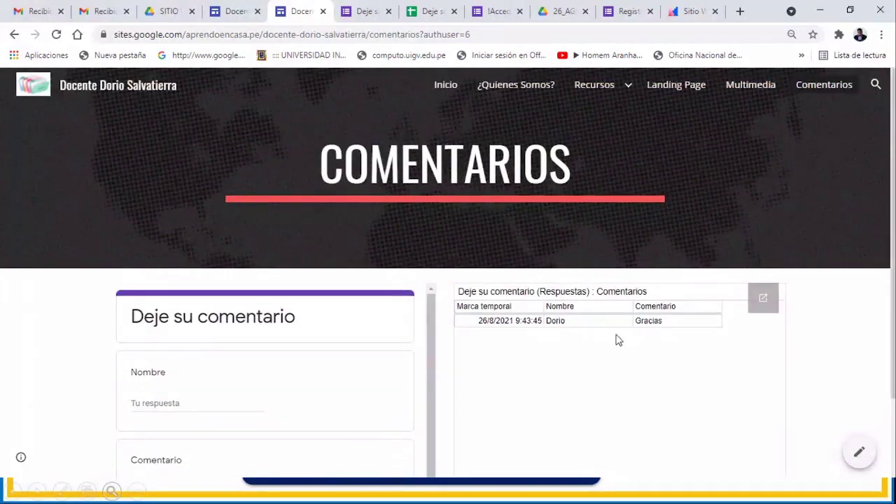
pyautogui.scroll(-1, 617, 339)
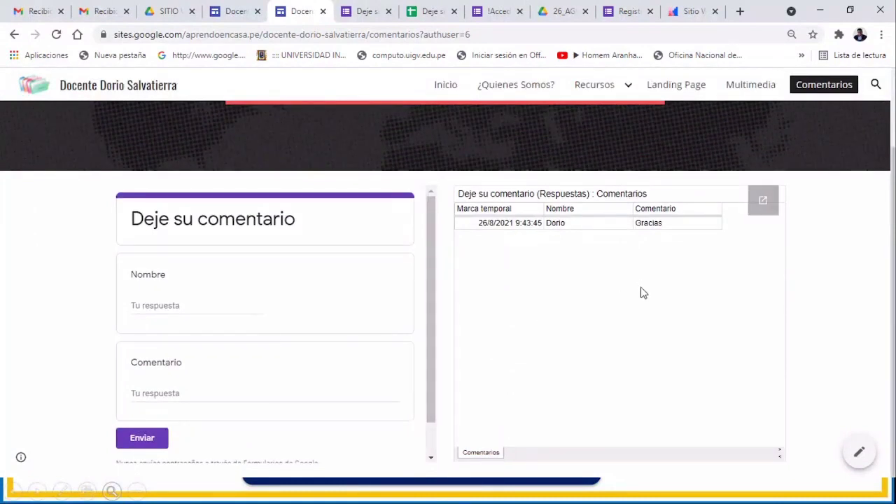
pyautogui.scroll(1, 642, 294)
pyautogui.scroll(-1, 639, 296)
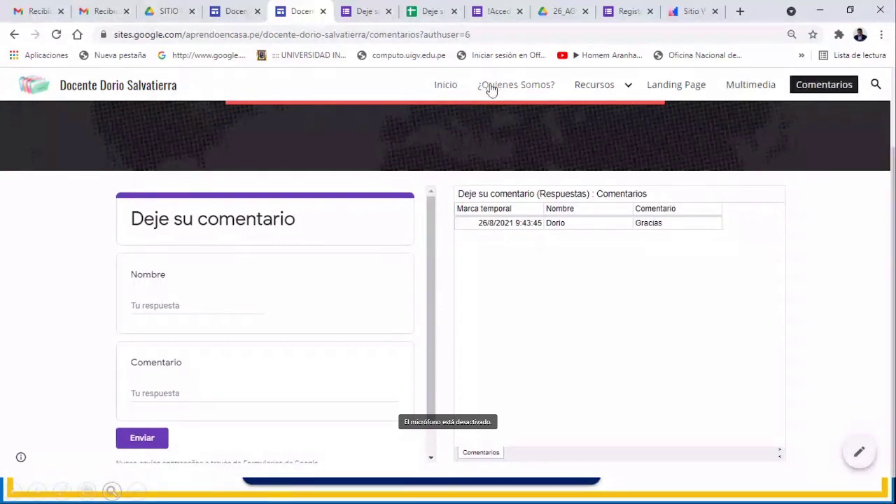
pyautogui.click(677, 90)
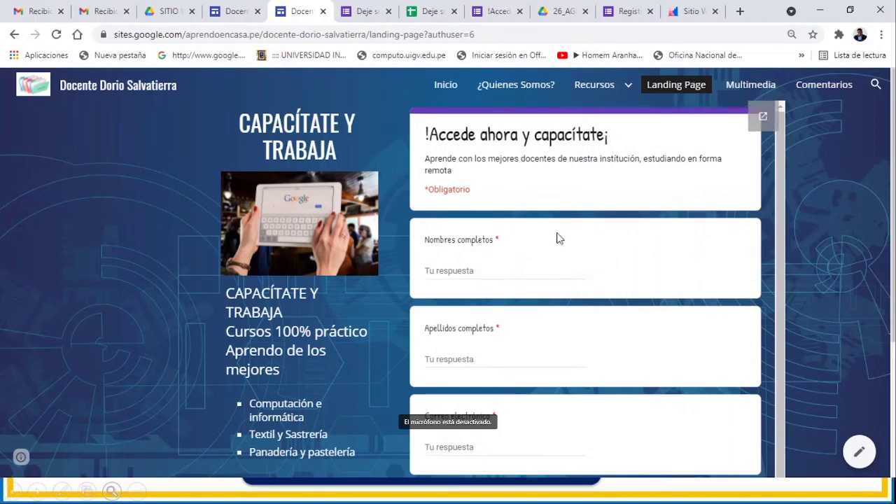
# - Autofill name, surname and e-mail, enter a phone number, and submit the registration form
pyautogui.scroll(-1, 558, 238)
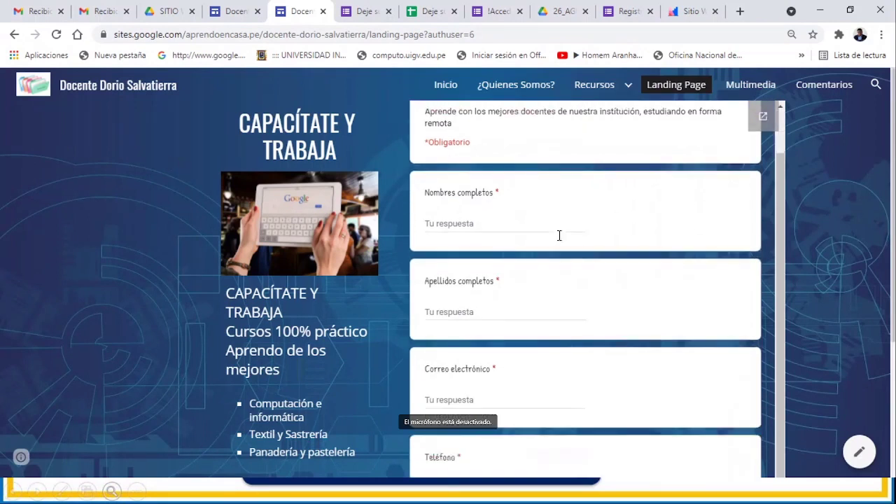
pyautogui.click(488, 224)
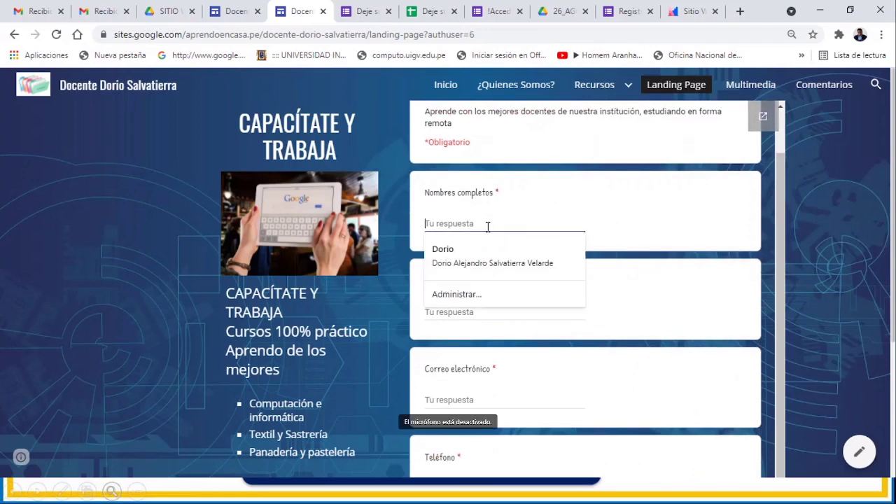
pyautogui.click(461, 275)
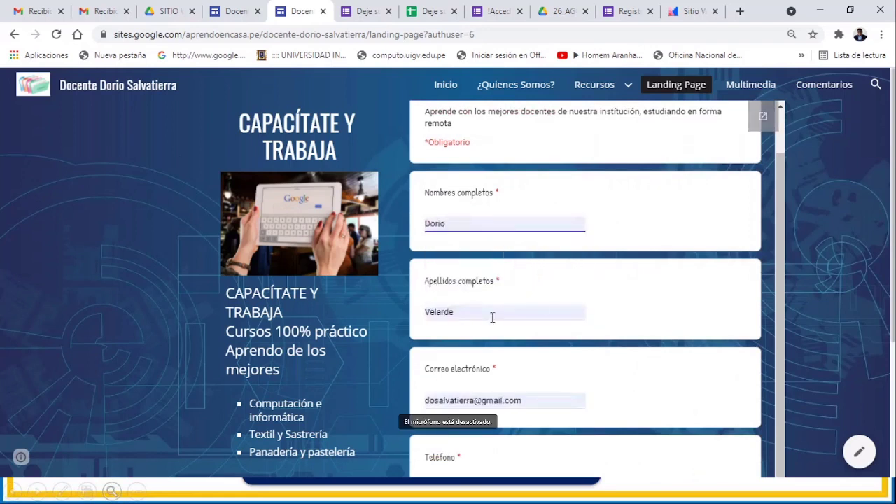
pyautogui.scroll(-1, 474, 324)
pyautogui.scroll(-2, 475, 323)
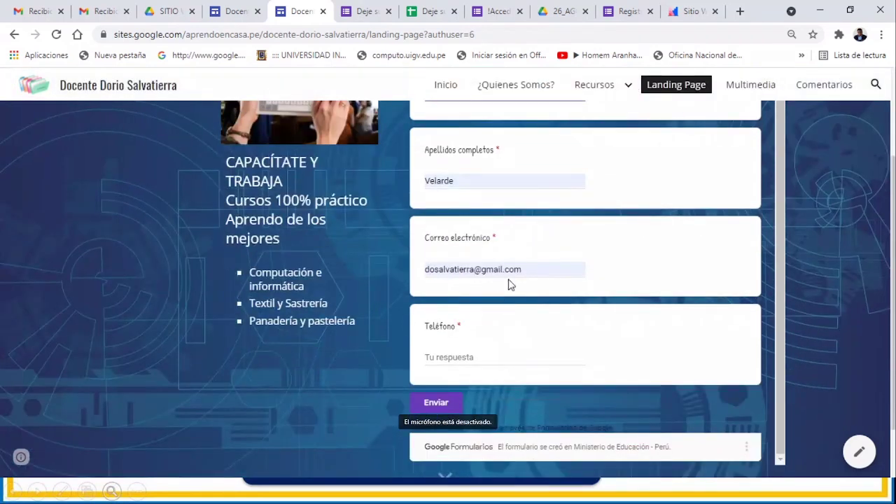
pyautogui.click(489, 358)
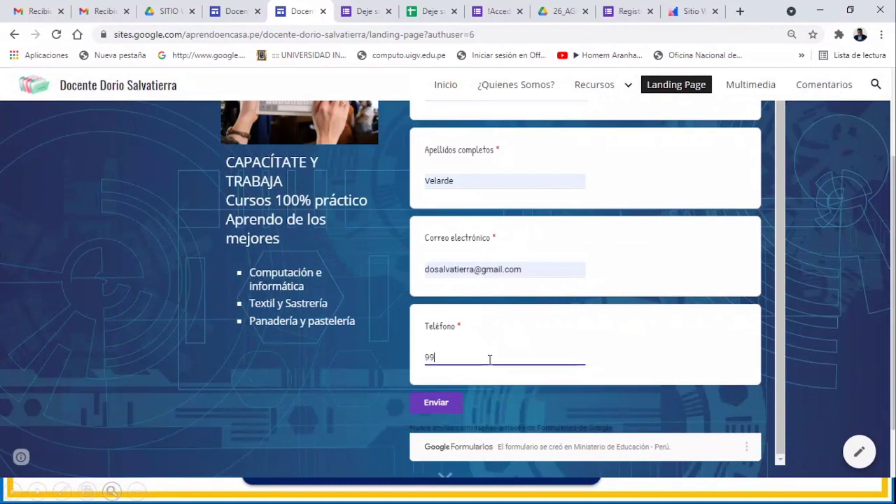
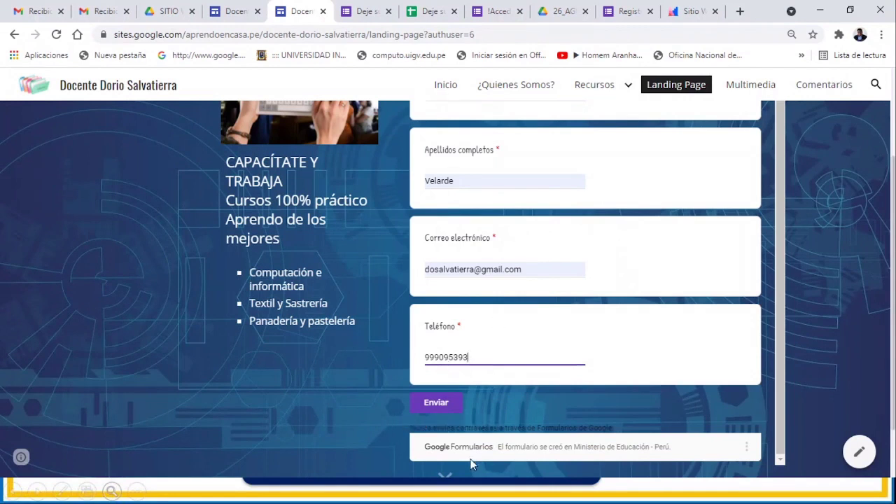
pyautogui.click(438, 406)
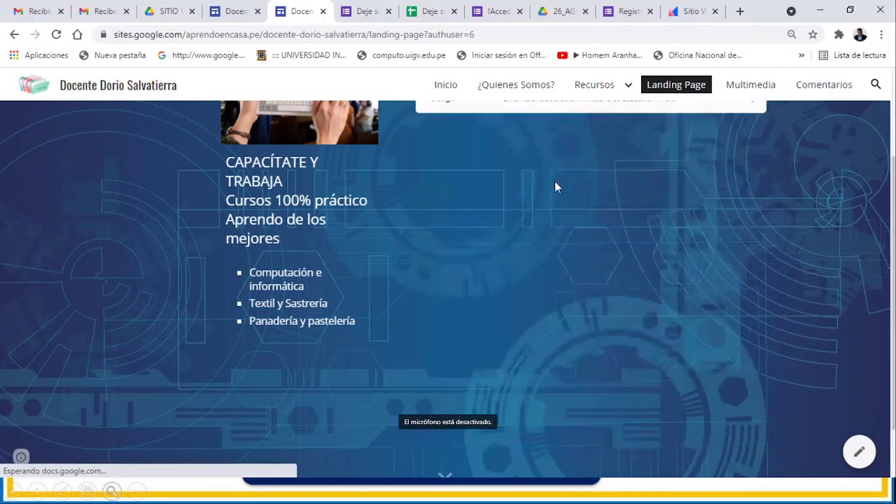
pyautogui.scroll(2, 502, 194)
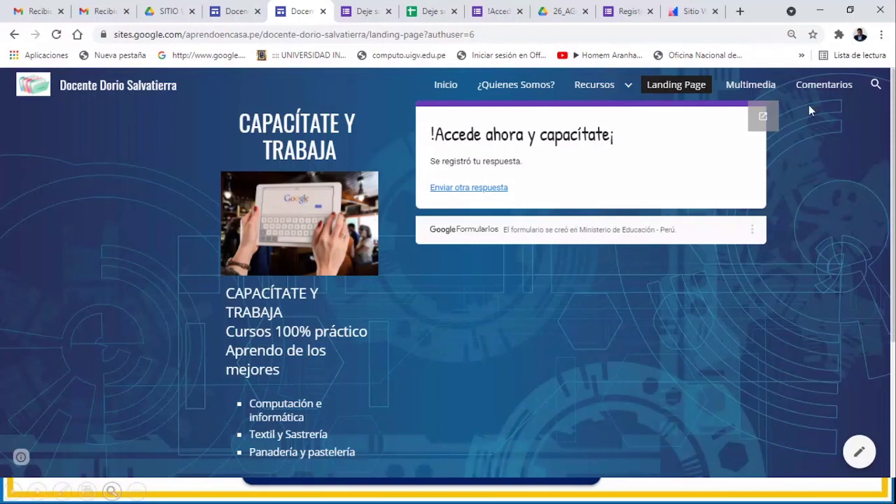
# - Visit Inicio, ¿Quienes Somos?, Recursos, Landing Page, Multimedia and finally Comentarios on the live site
pyautogui.click(446, 85)
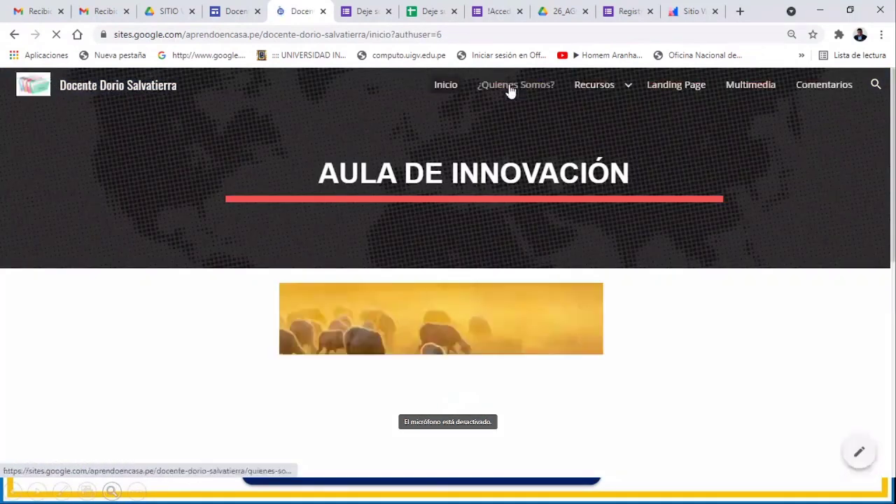
pyautogui.click(510, 86)
pyautogui.click(597, 86)
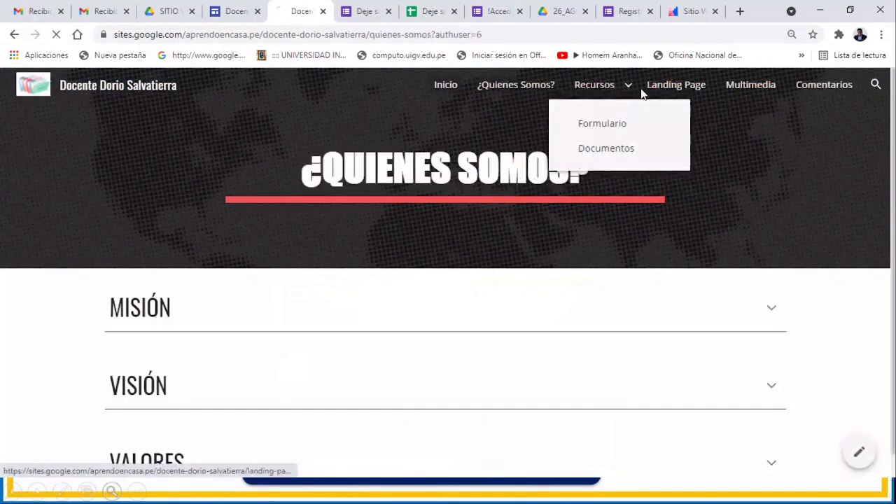
pyautogui.click(670, 91)
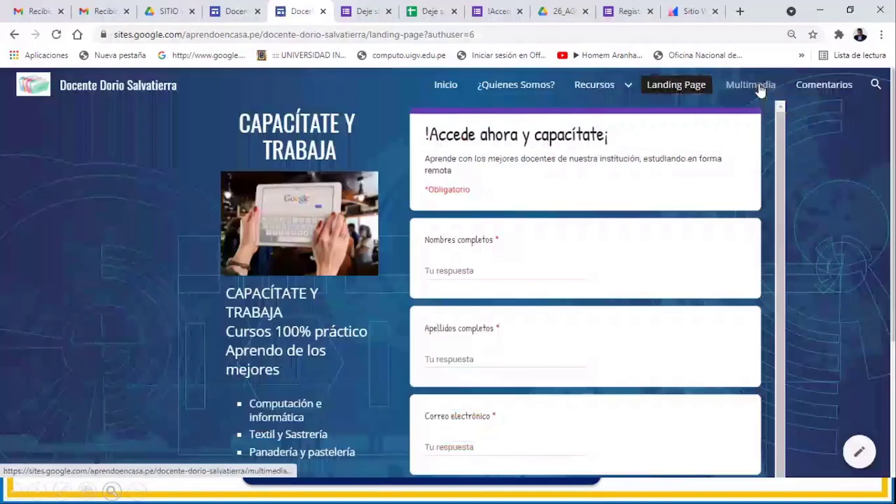
pyautogui.click(759, 88)
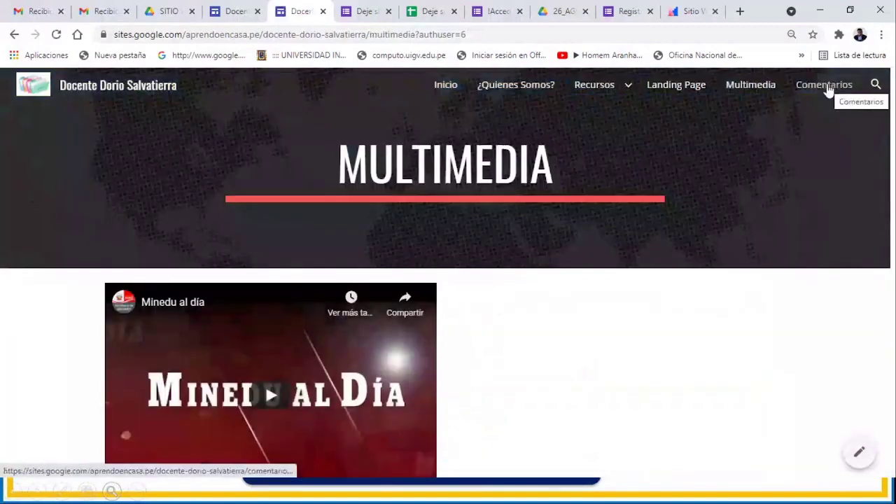
pyautogui.click(815, 89)
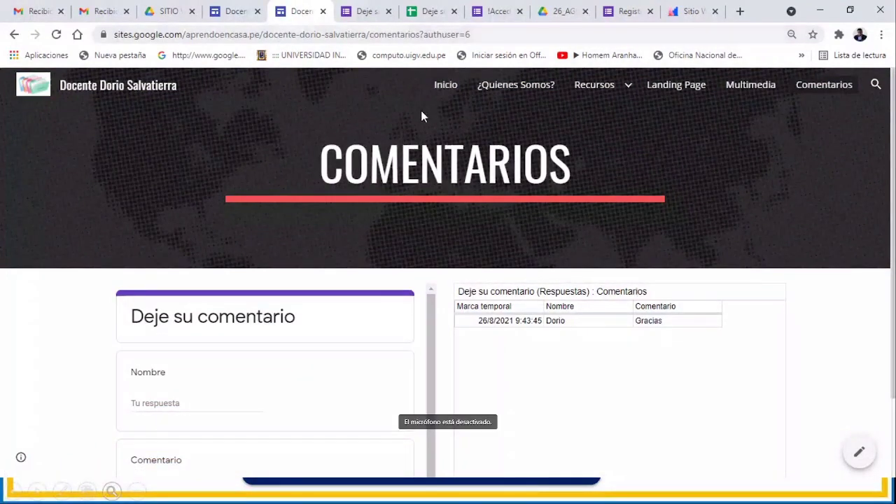
pyautogui.click(231, 12)
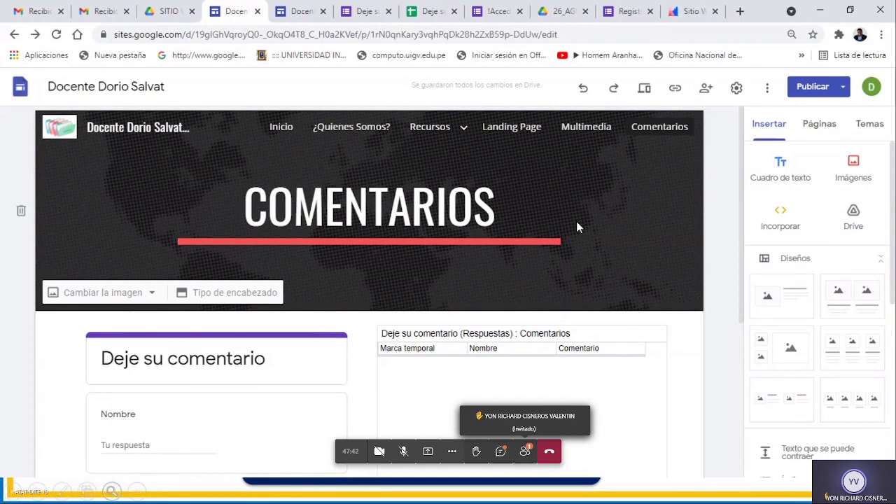
pyautogui.click(280, 133)
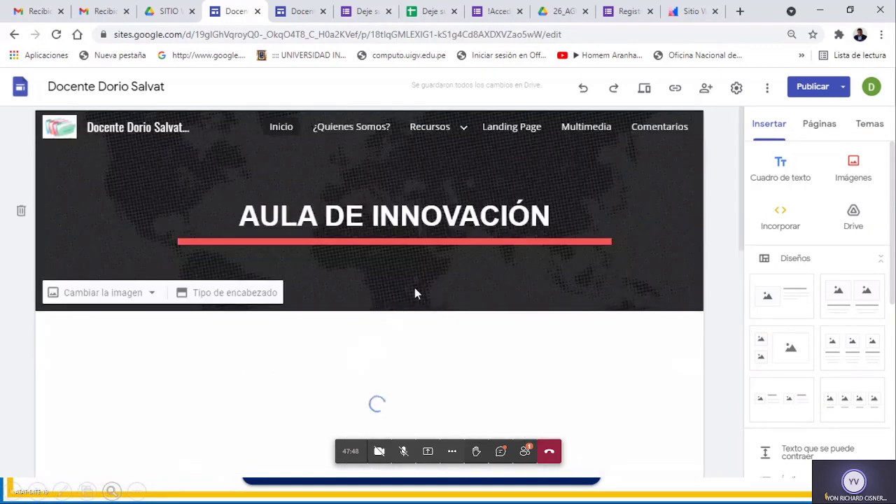
pyautogui.scroll(-3, 414, 290)
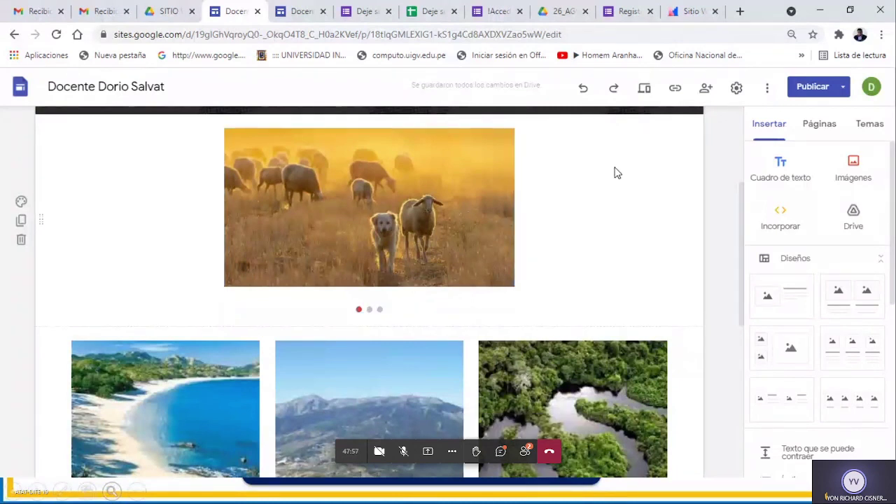
pyautogui.click(294, 13)
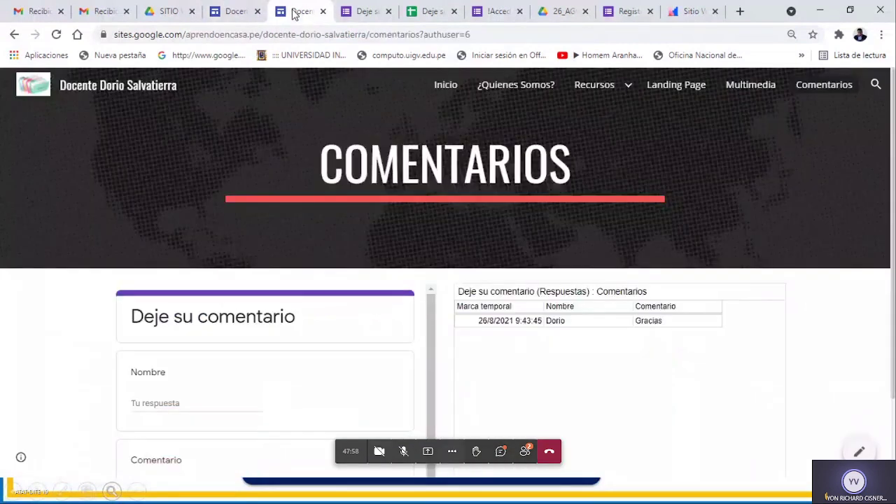
# - Open the live Inicio page and scroll through the Aula de Innovación carousel and region photos
pyautogui.click(437, 90)
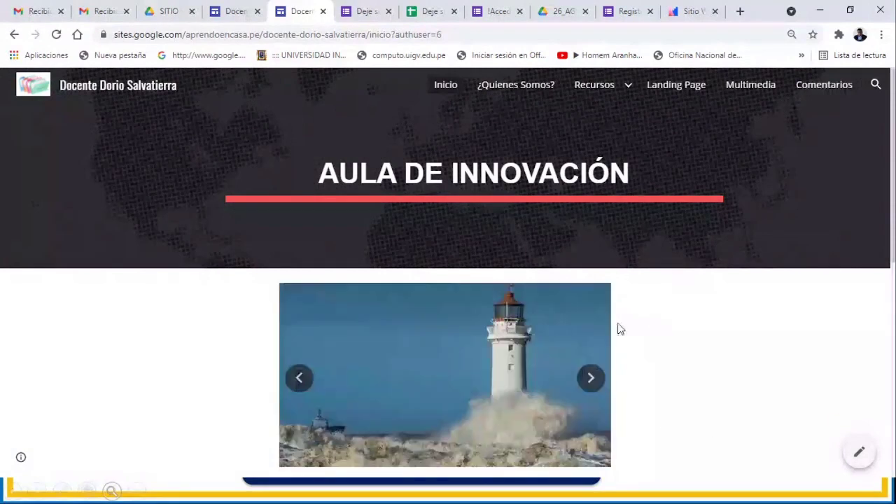
pyautogui.scroll(-1, 621, 287)
pyautogui.scroll(-5, 360, 322)
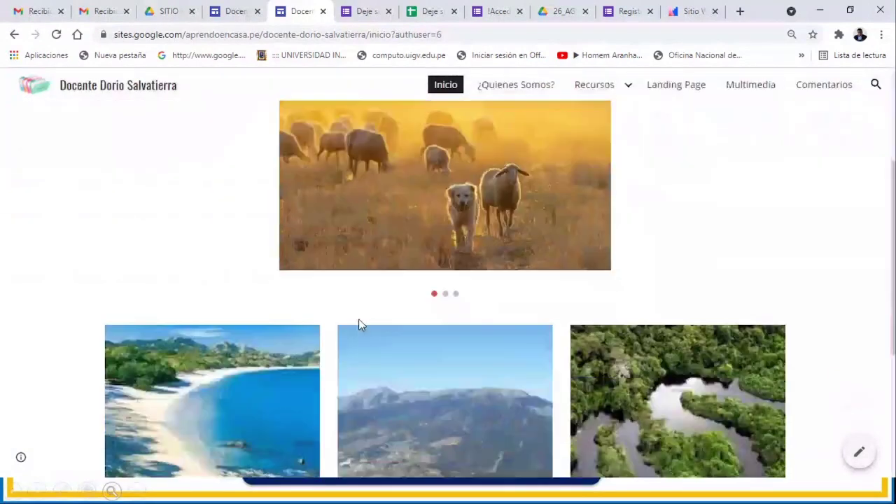
pyautogui.scroll(4, 358, 326)
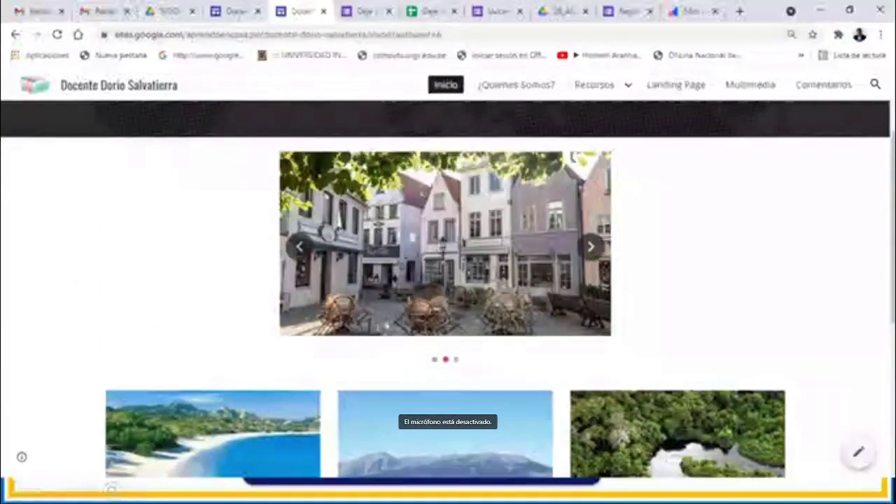
pyautogui.scroll(1, 650, 232)
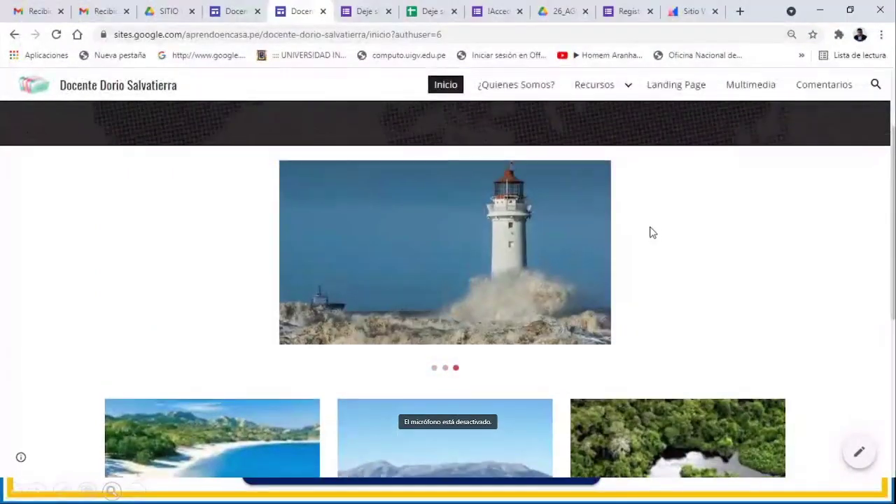
pyautogui.scroll(1, 650, 232)
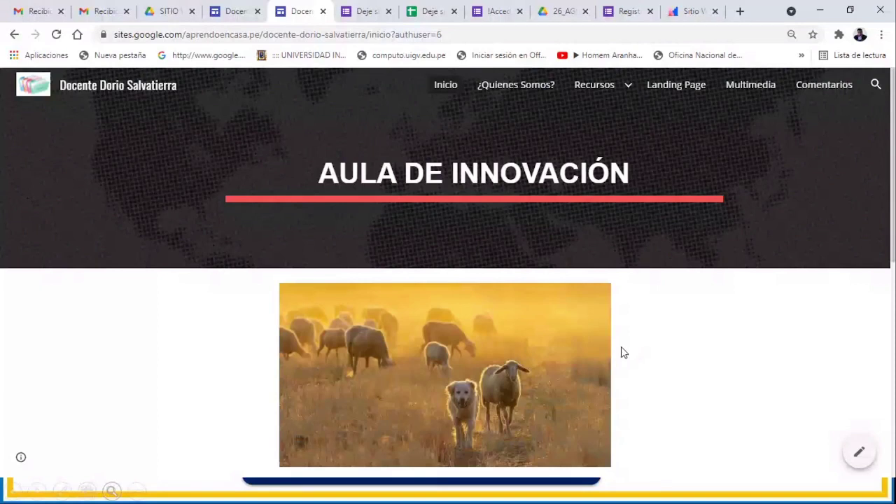
pyautogui.scroll(-1, 621, 347)
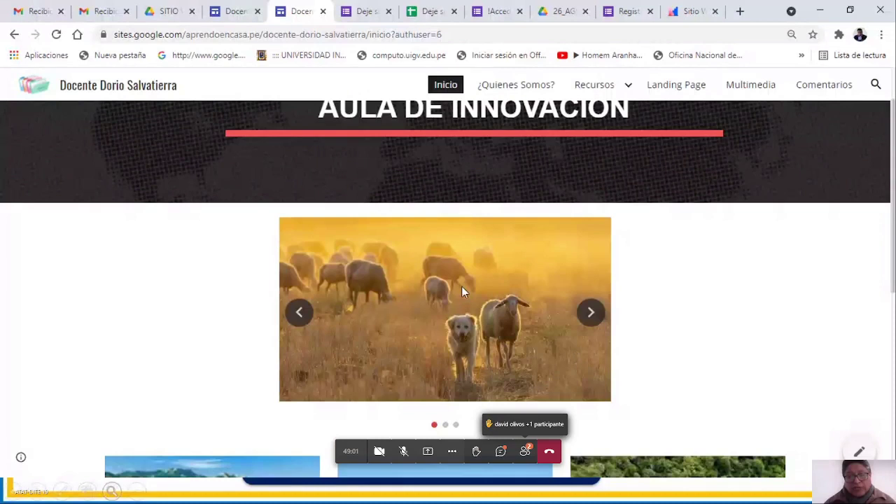
pyautogui.scroll(1, 461, 286)
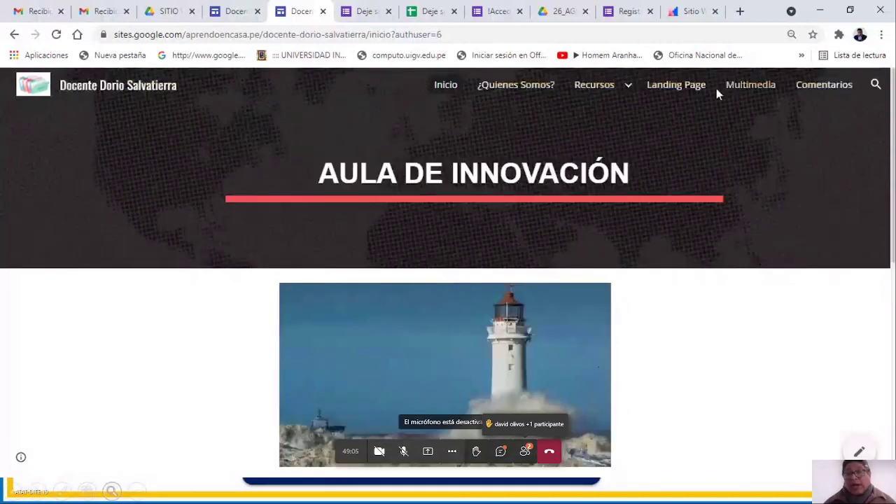
pyautogui.click(695, 92)
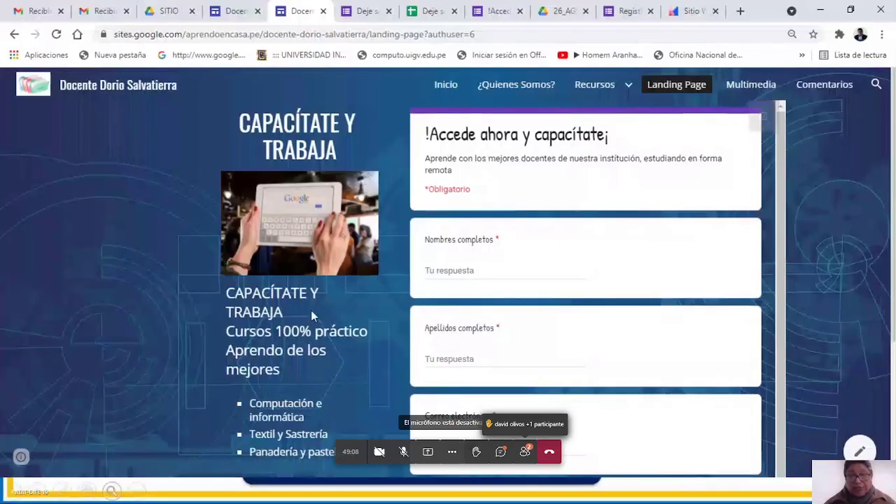
pyautogui.click(500, 451)
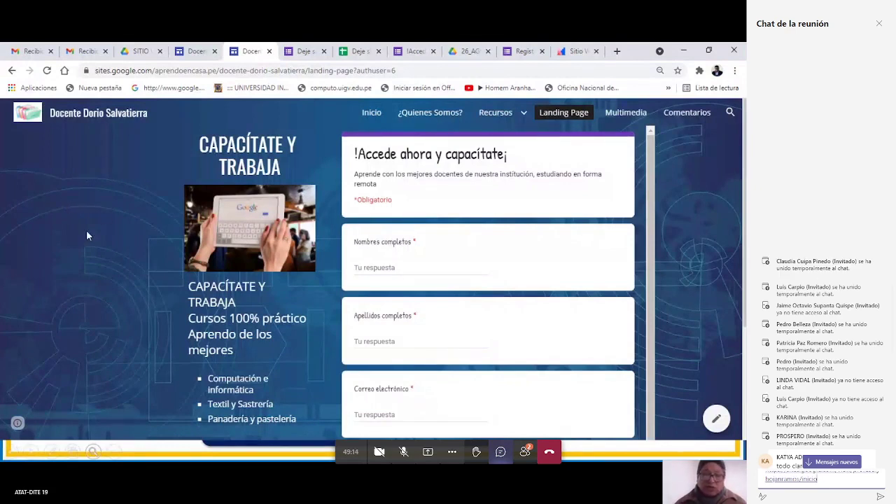
pyautogui.hotkey('ctrl', 'v')
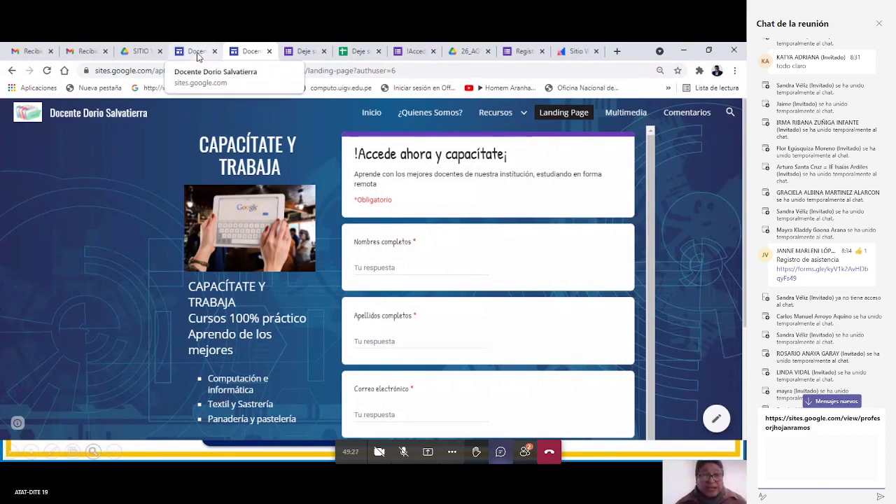
pyautogui.hotkey('ctrl', 'a')
pyautogui.hotkey('ctrl', 'c')
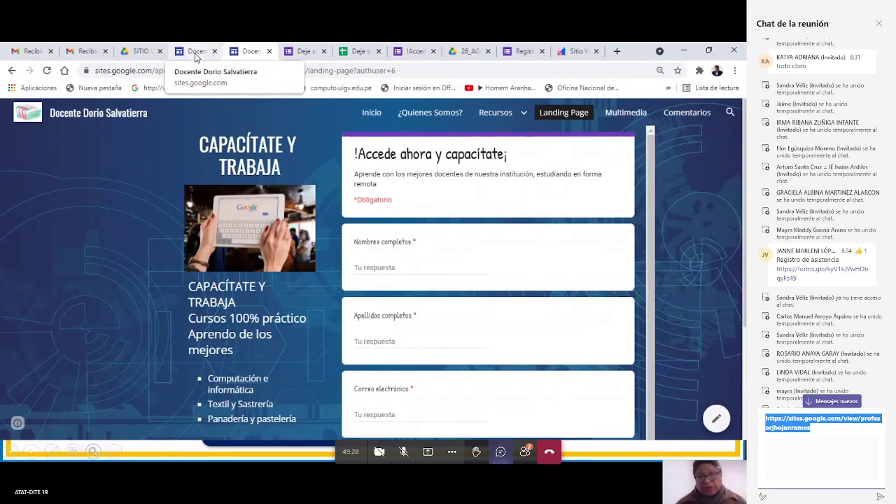
pyautogui.press('Return')
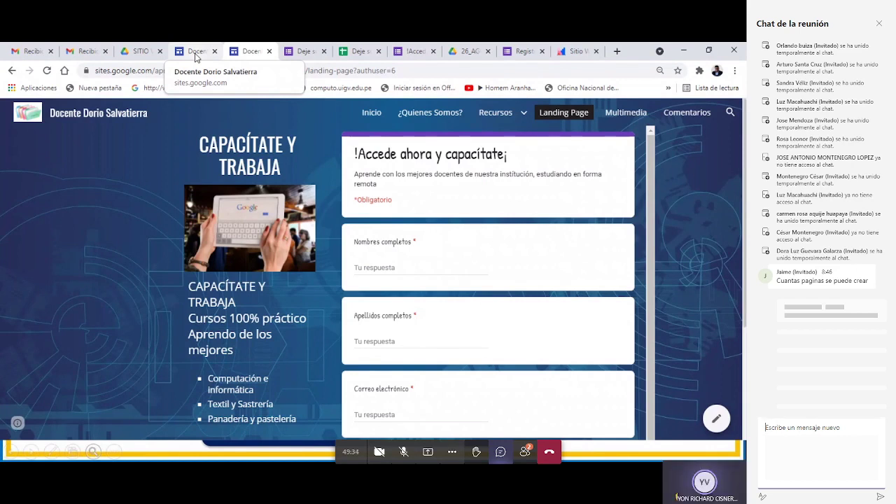
pyautogui.write('Yo elab')
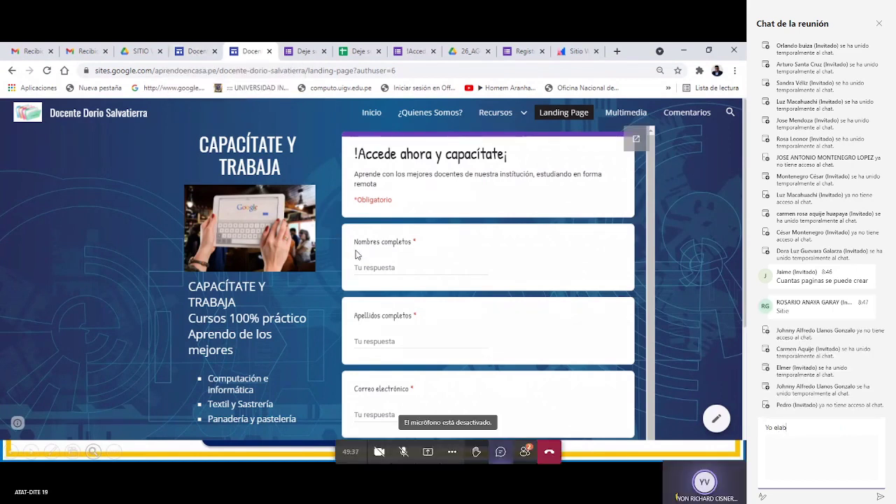
pyautogui.write('ore')
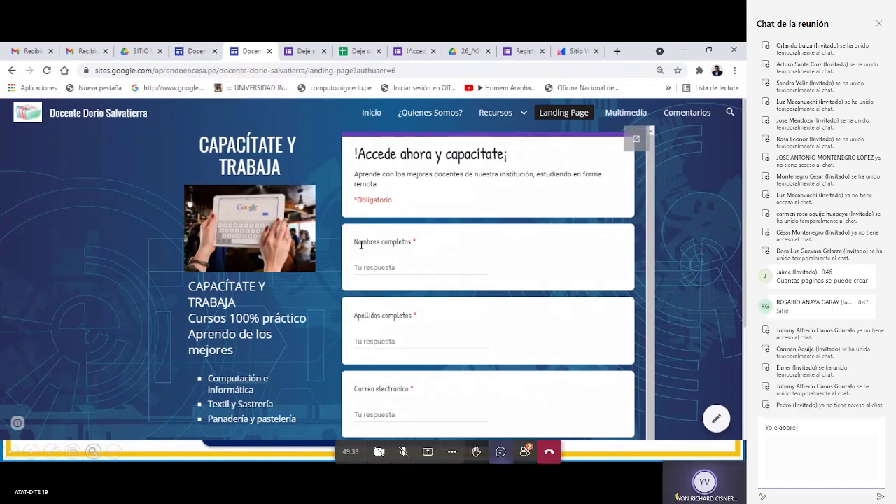
pyautogui.write(' mi Site pero oruie')
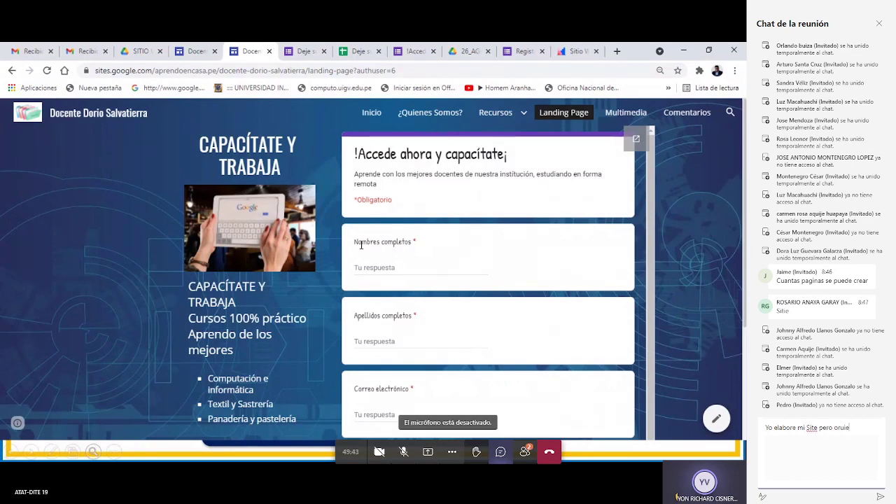
pyautogui.press('BackSpace')
pyautogui.press('BackSpace')
pyautogui.write('ientado')
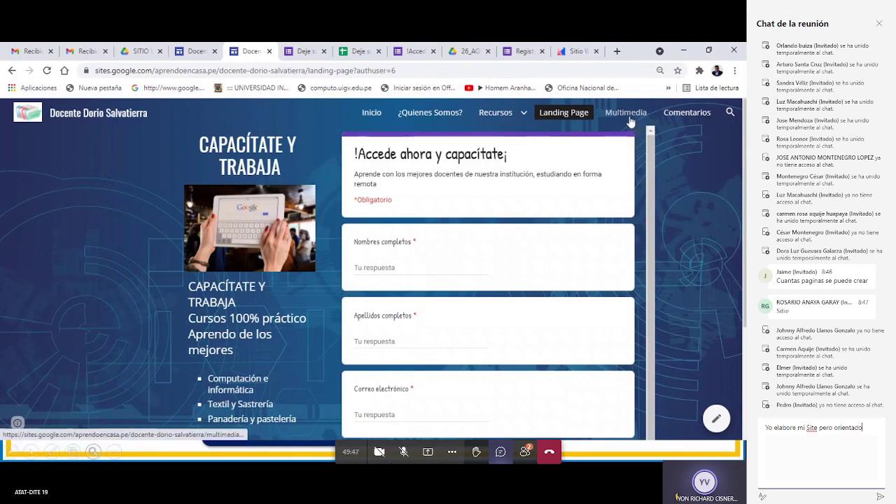
pyautogui.write(' a mi lad')
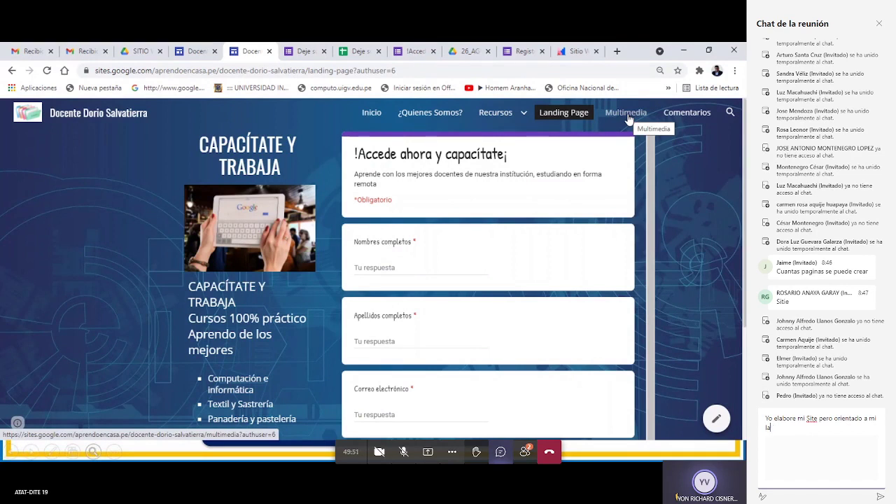
pyautogui.write('bor como DAIP')
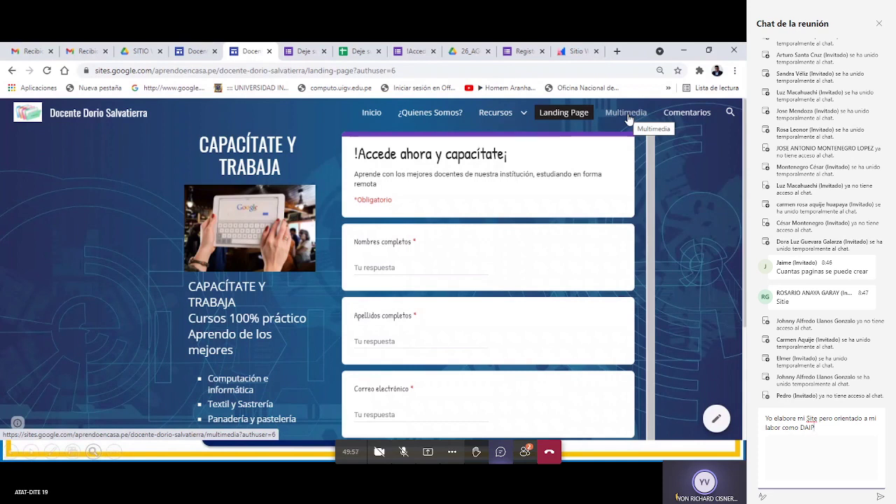
# - Send the site link in the chat, open the live Multimedia page, and view Recursos' subpages
pyautogui.hotkey('ctrl', 'v')
pyautogui.click(625, 112)
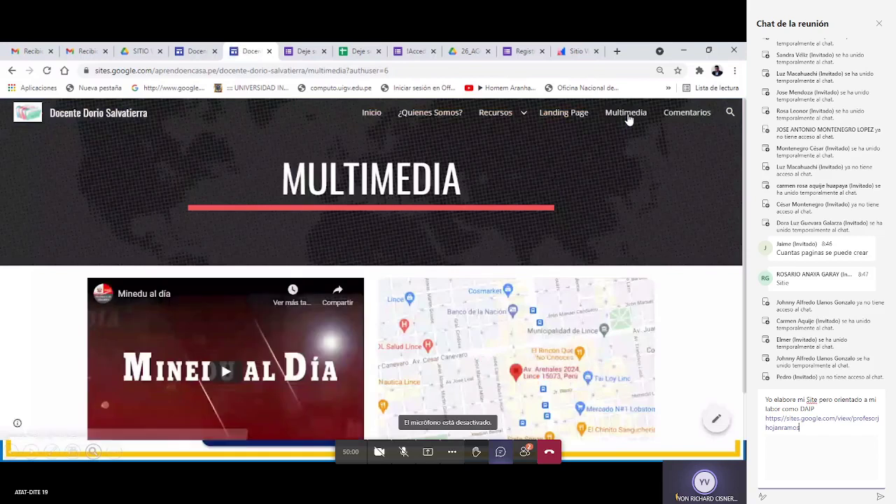
pyautogui.press('Return')
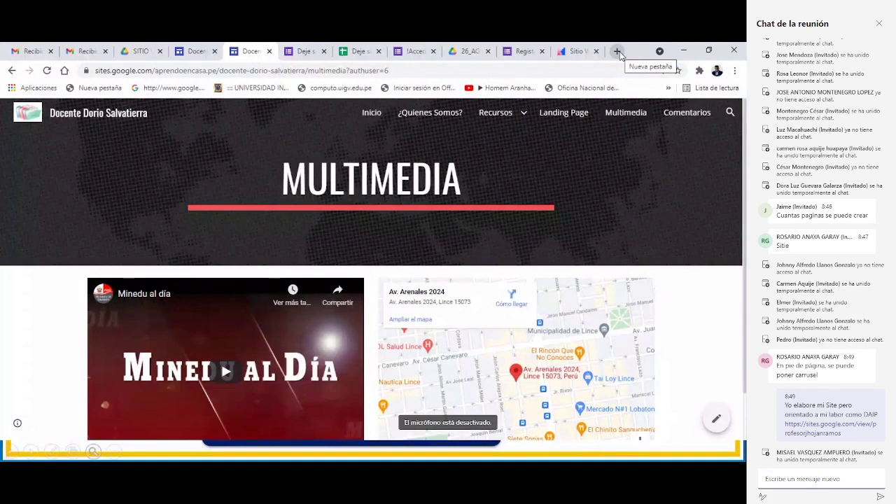
pyautogui.click(524, 116)
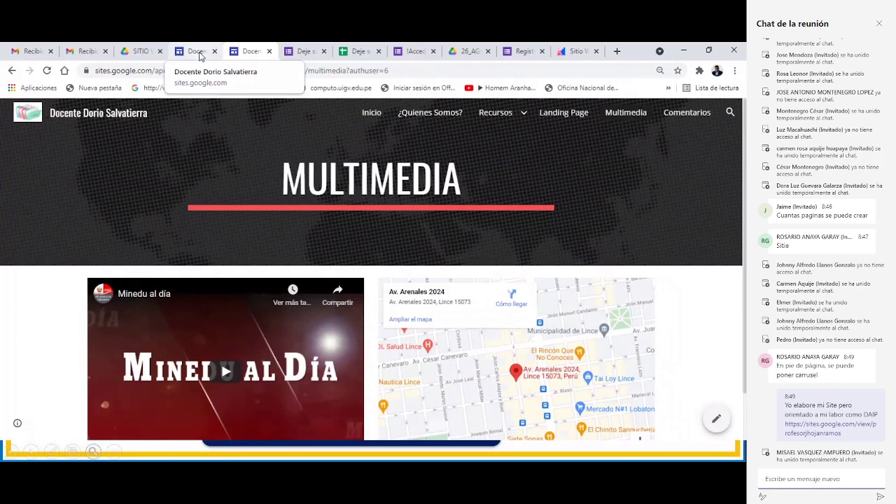
# - In the editor's Pages panel, add a subpage named 'Videos' under Recursos
pyautogui.click(200, 56)
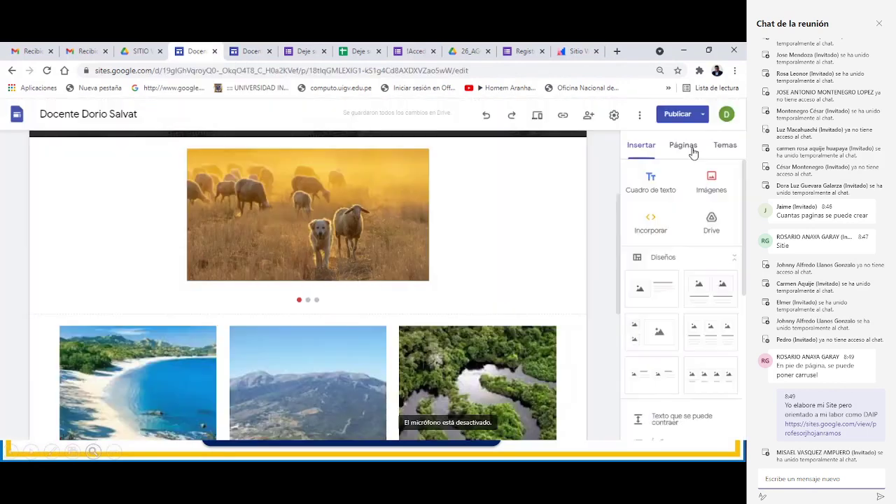
pyautogui.click(688, 147)
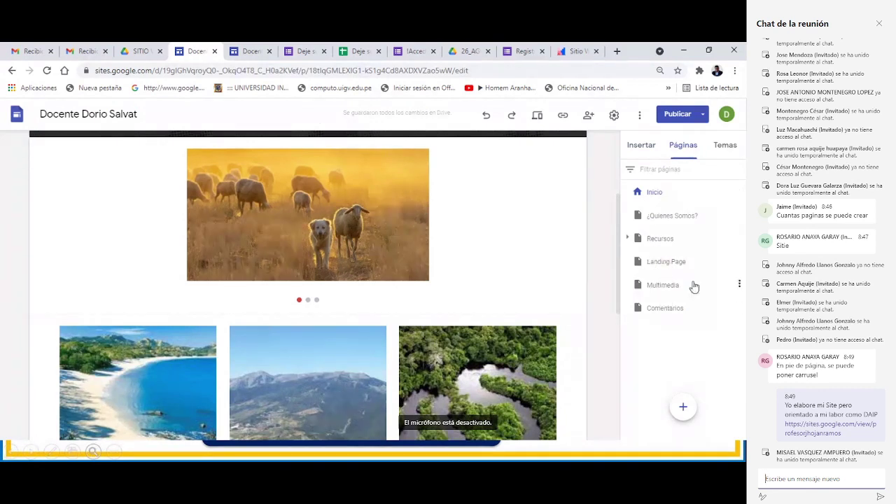
pyautogui.click(671, 240)
pyautogui.click(739, 239)
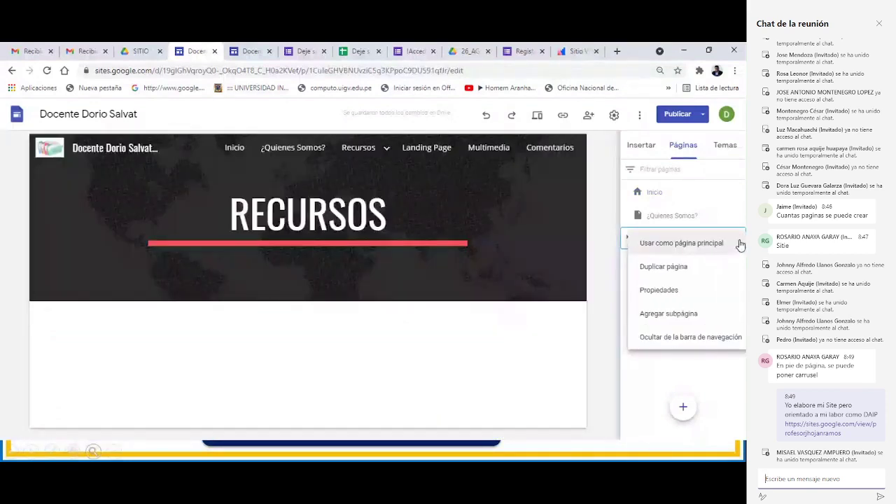
pyautogui.click(689, 316)
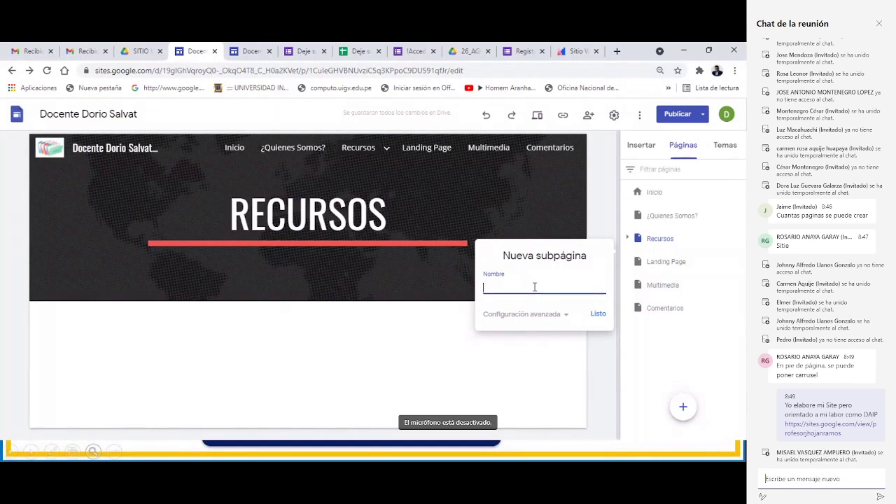
pyautogui.write('Videos')
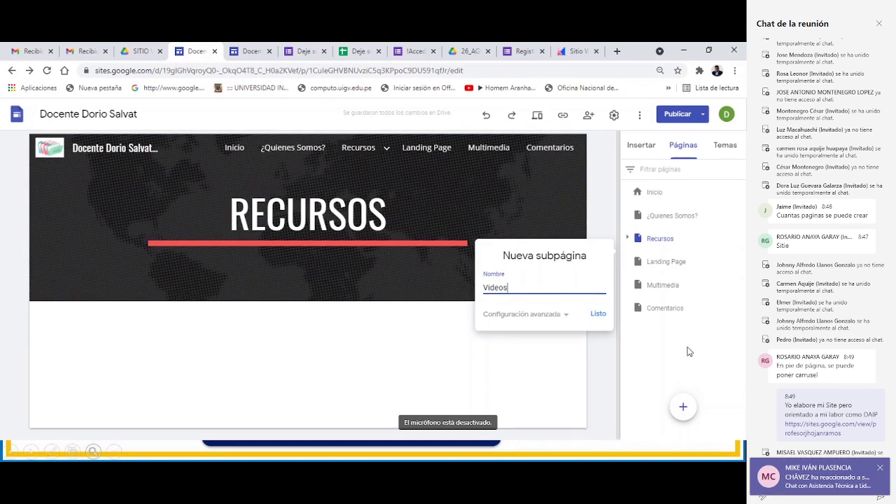
pyautogui.click(598, 314)
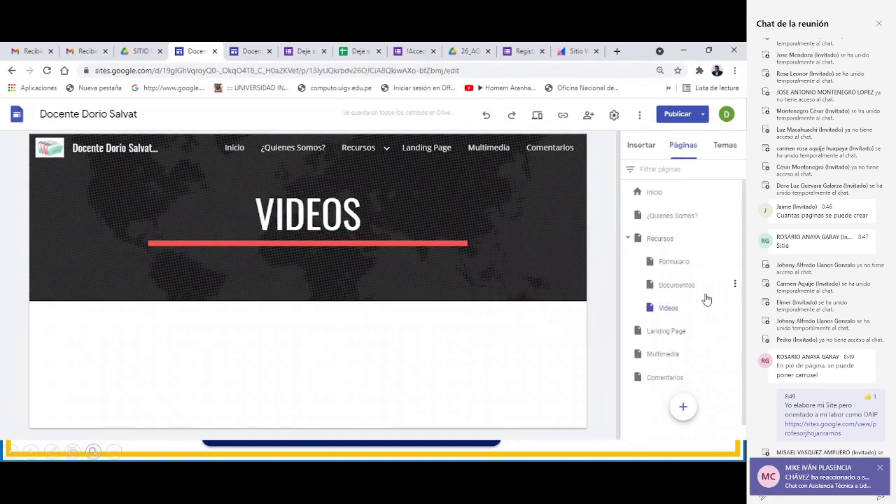
pyautogui.moveTo(364, 152)
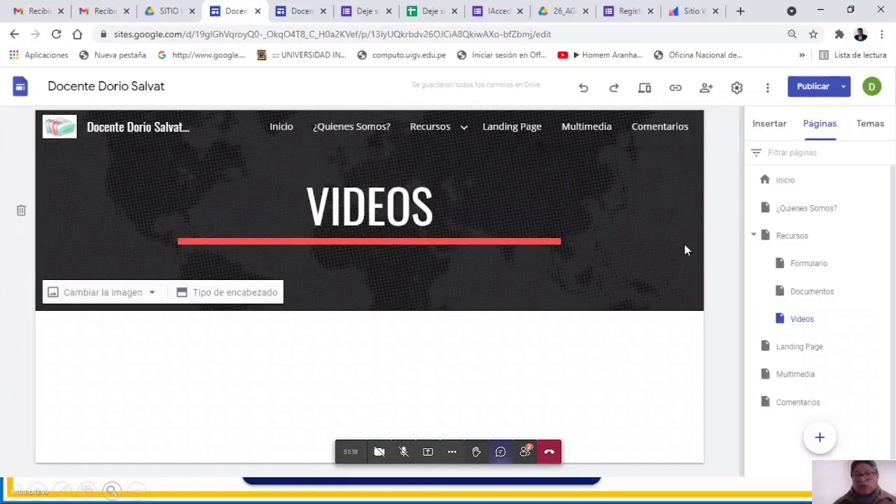
# - Publish the site with the new Videos page, then go to the live site
pyautogui.click(675, 114)
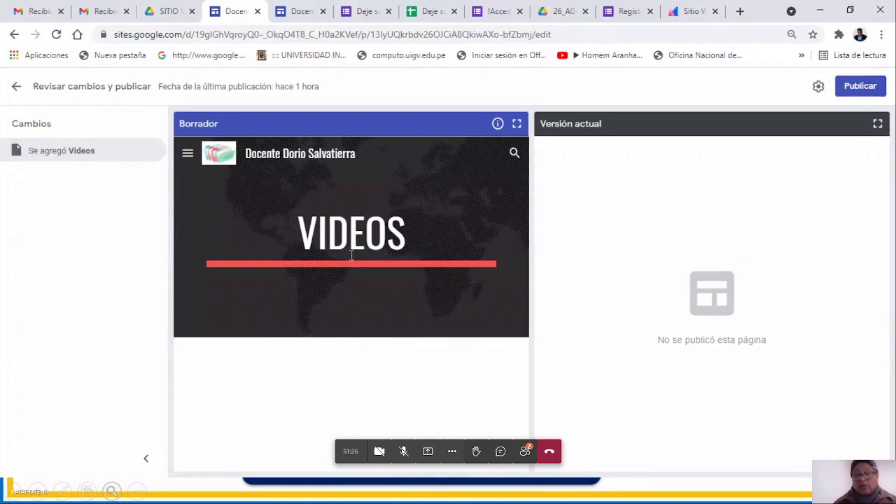
pyautogui.click(856, 87)
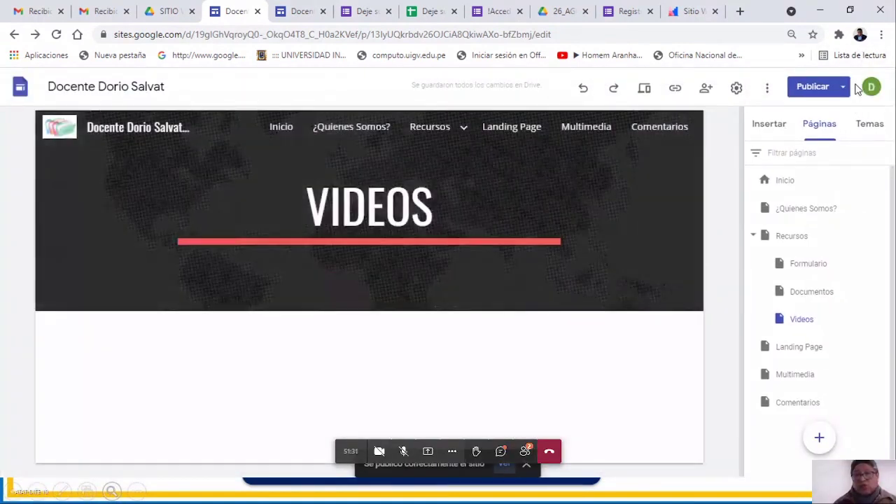
pyautogui.click(304, 12)
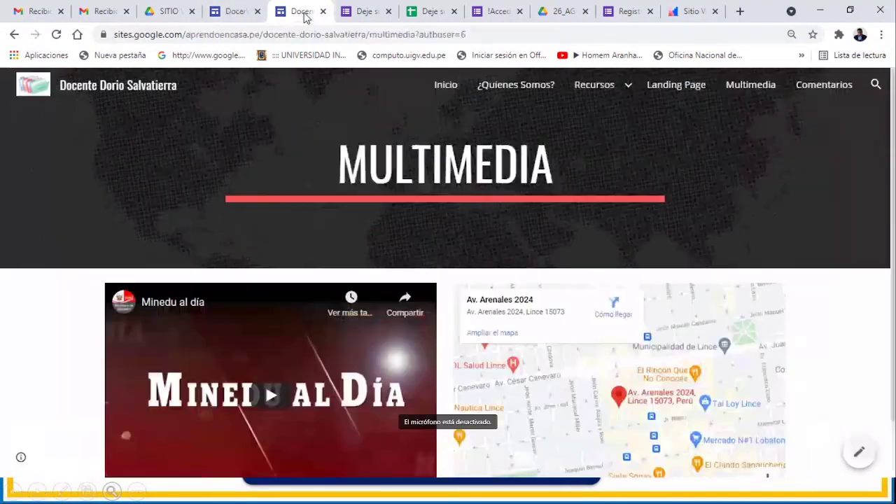
# - Reload the live site, open the new Recursos > Videos page, then return to the editor
pyautogui.click(56, 36)
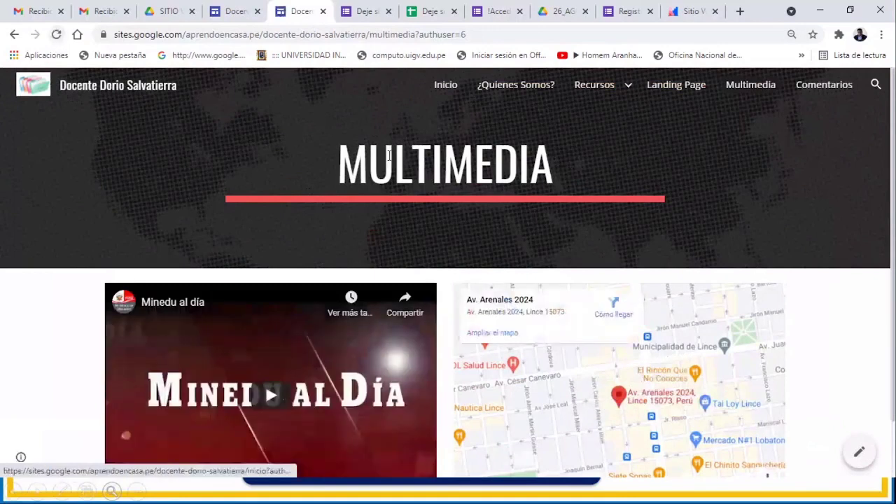
pyautogui.click(628, 85)
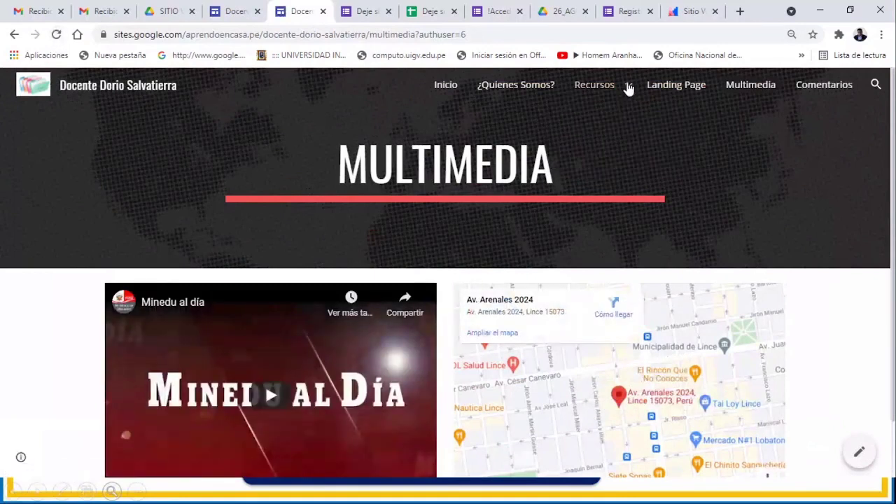
pyautogui.click(56, 35)
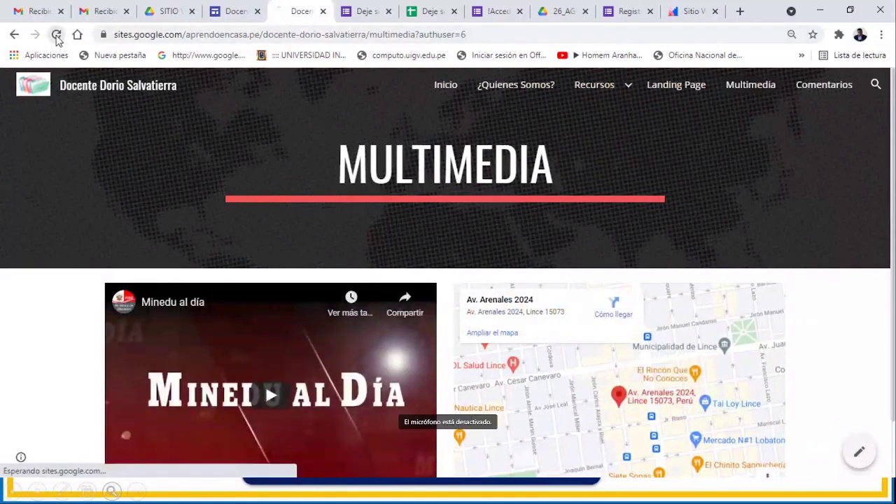
pyautogui.click(628, 84)
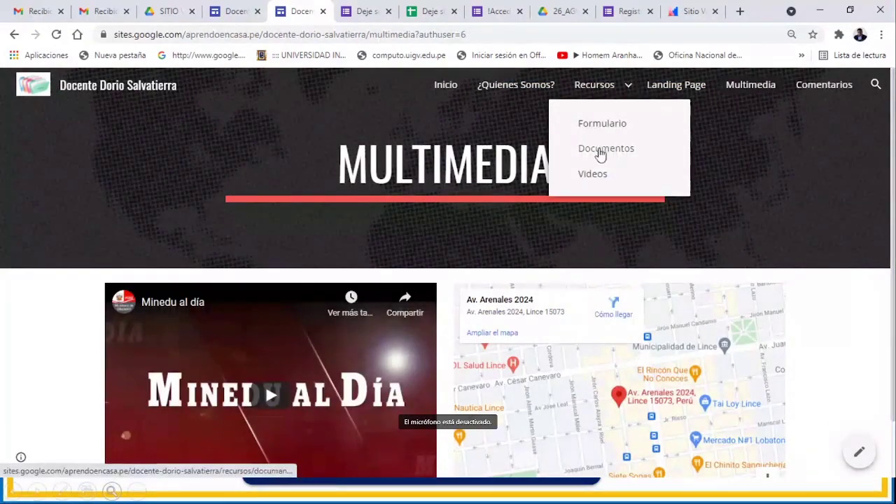
pyautogui.click(598, 175)
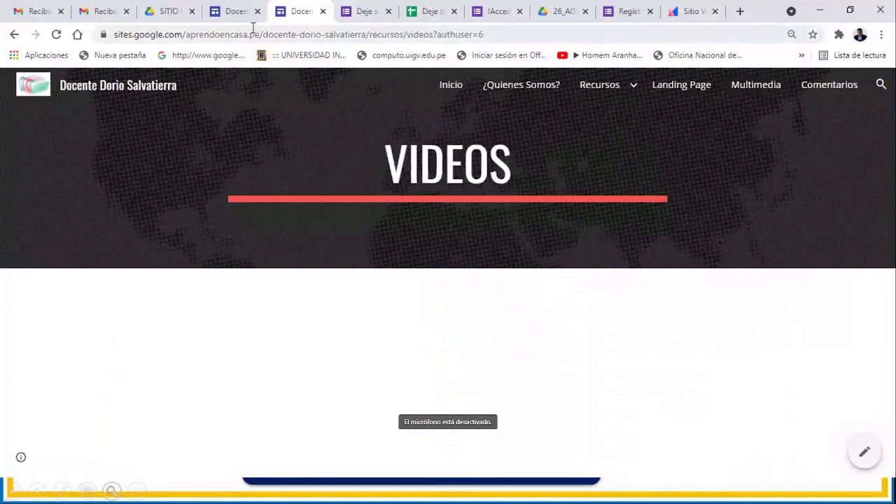
pyautogui.click(234, 17)
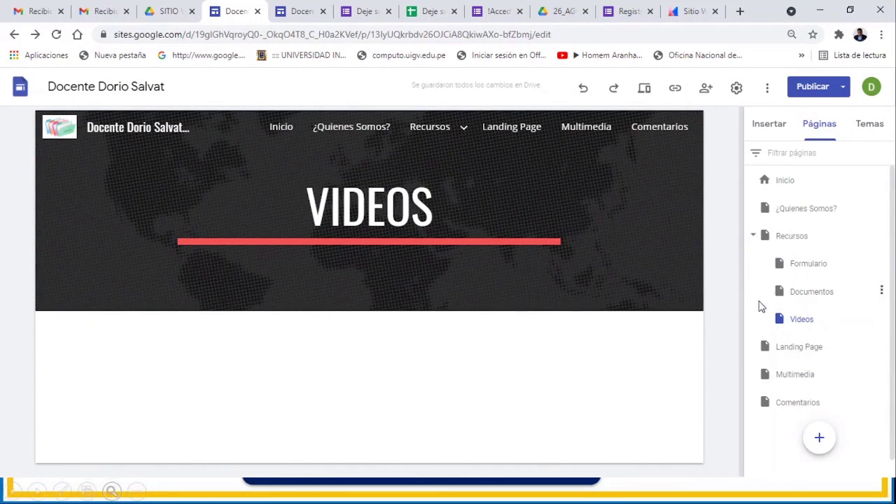
pyautogui.moveTo(659, 233)
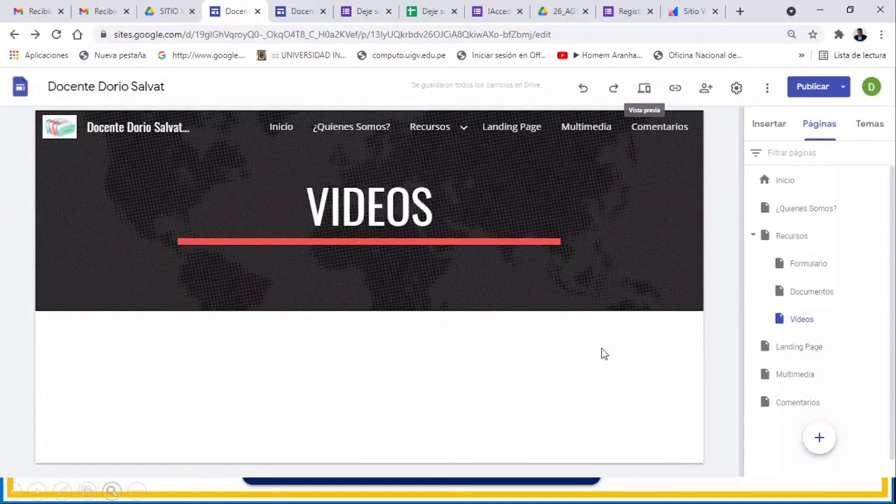
pyautogui.hotkey('alt', 'Tab')
pyautogui.hotkey('alt', 'Tab')
pyautogui.hotkey('alt', 'Tab')
pyautogui.hotkey('alt', 'Tab')
pyautogui.hotkey('alt', 'Tab')
pyautogui.hotkey('alt', 'Tab')
pyautogui.hotkey('alt', 'Tab')
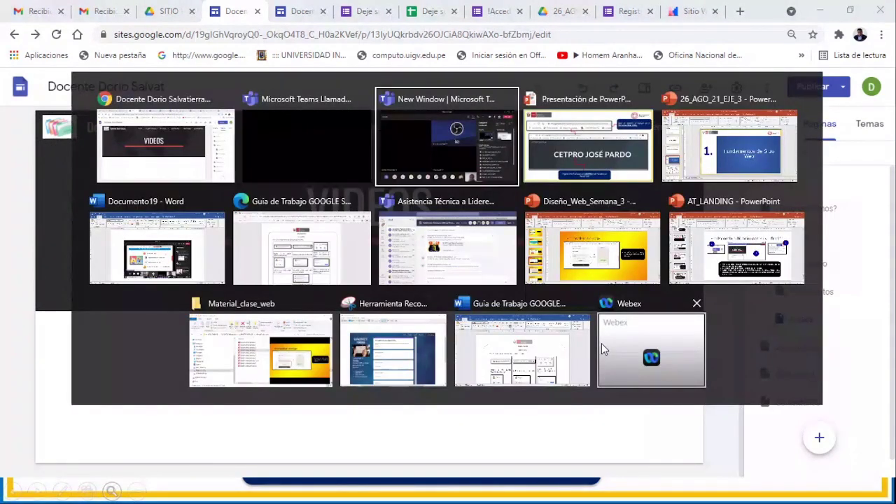
pyautogui.hotkey('alt', 'Tab')
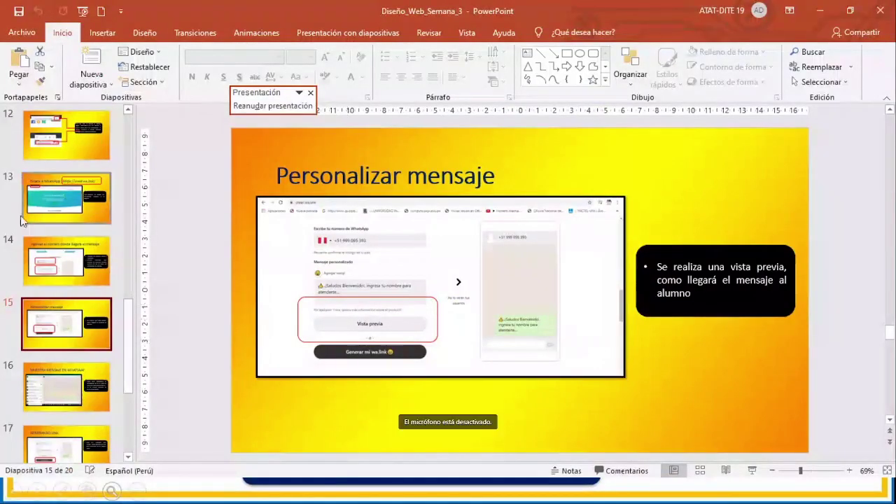
# - Page through the tutorial slides from Presentación con Diseño and custom backgrounds to Agregando Texto
pyautogui.scroll(1, 59, 207)
pyautogui.scroll(4, 60, 206)
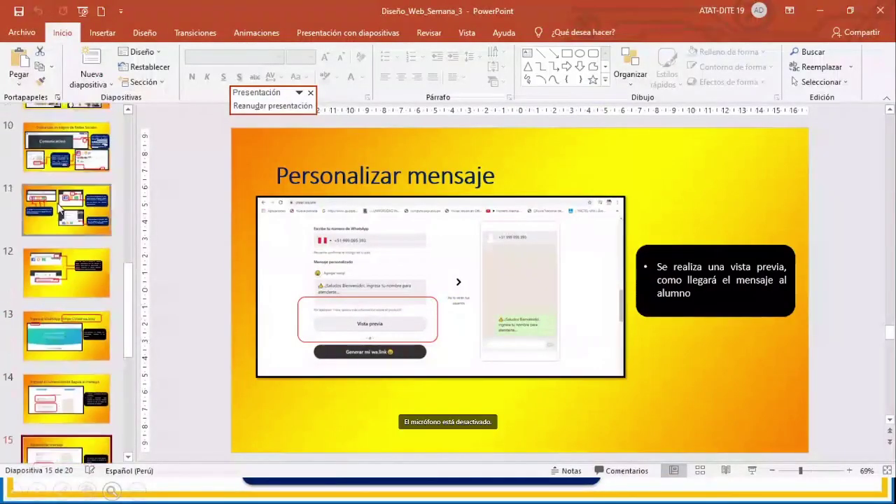
pyautogui.scroll(2, 59, 206)
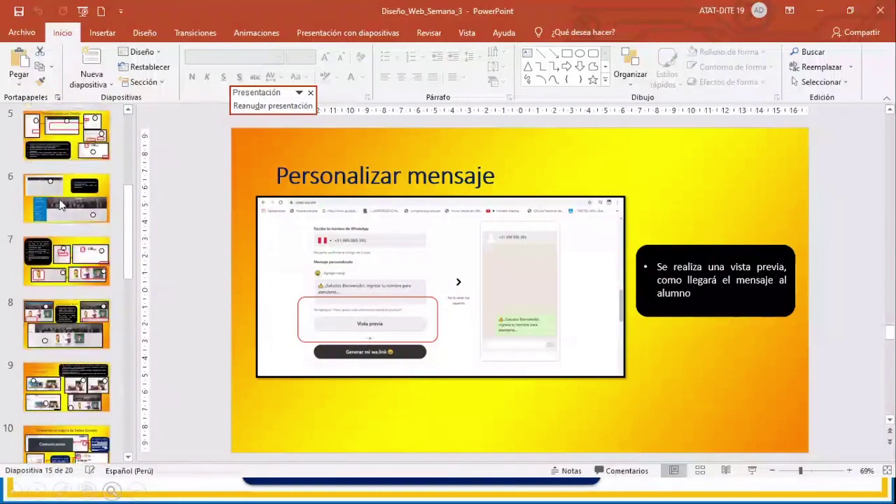
pyautogui.scroll(2, 63, 176)
pyautogui.scroll(1, 63, 173)
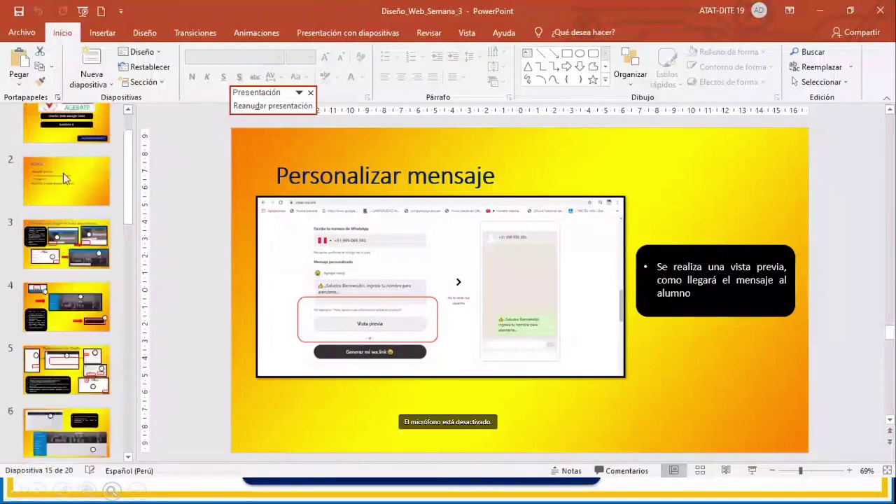
pyautogui.scroll(-2, 63, 173)
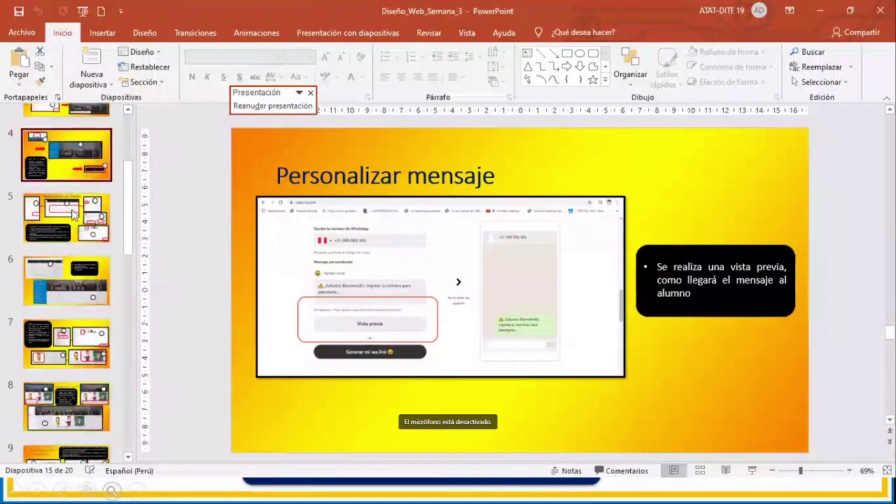
pyautogui.click(75, 214)
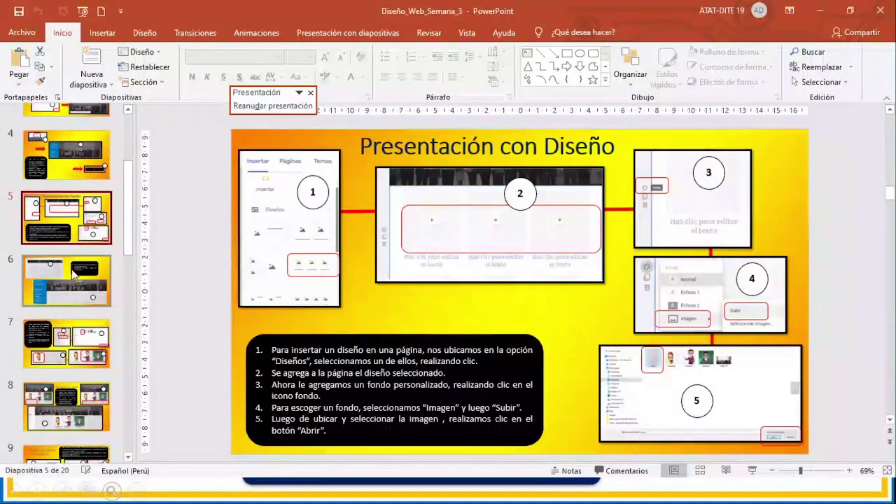
pyautogui.click(74, 269)
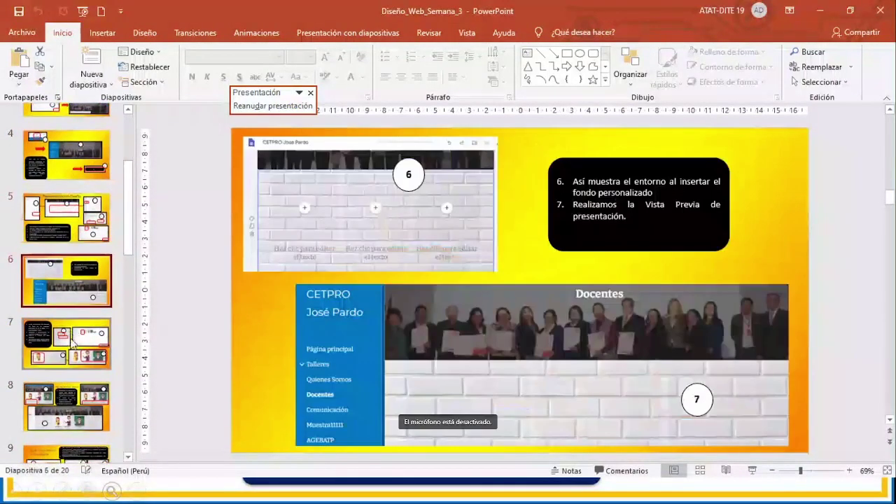
pyautogui.scroll(-1, 72, 345)
pyautogui.click(72, 343)
pyautogui.scroll(-1, 72, 341)
pyautogui.scroll(-1, 72, 341)
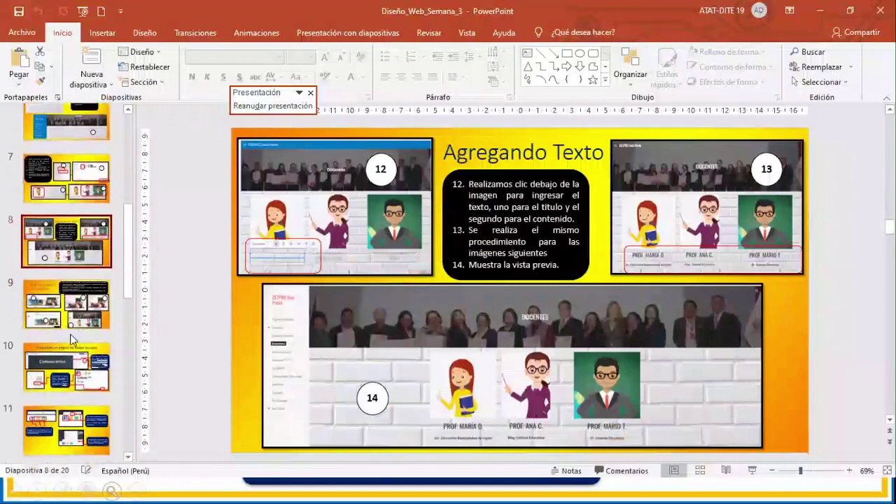
# - Continue through the social link, WhatsApp, Personalizar mensaje and LINK COPIADO slides to INSERTAR LINK
pyautogui.click(72, 322)
pyautogui.click(74, 361)
pyautogui.scroll(-3, 76, 361)
pyautogui.press('Down')
pyautogui.press('Down')
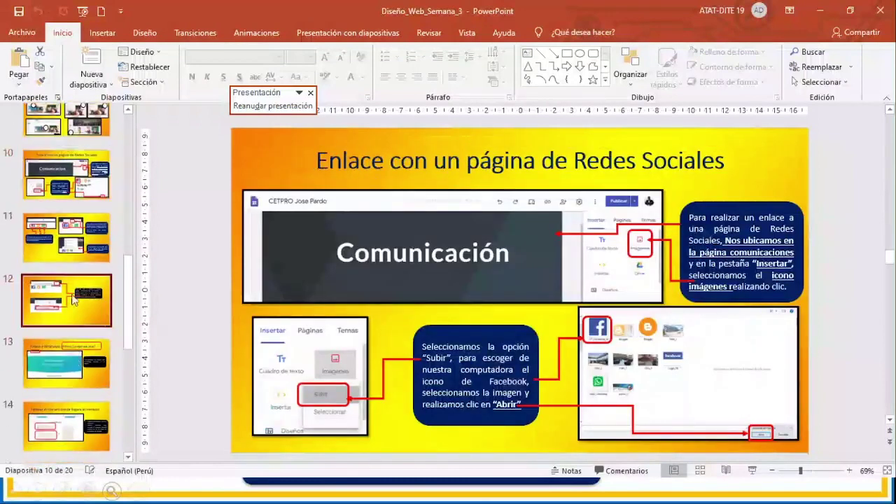
pyautogui.click(83, 348)
pyautogui.scroll(-2, 83, 348)
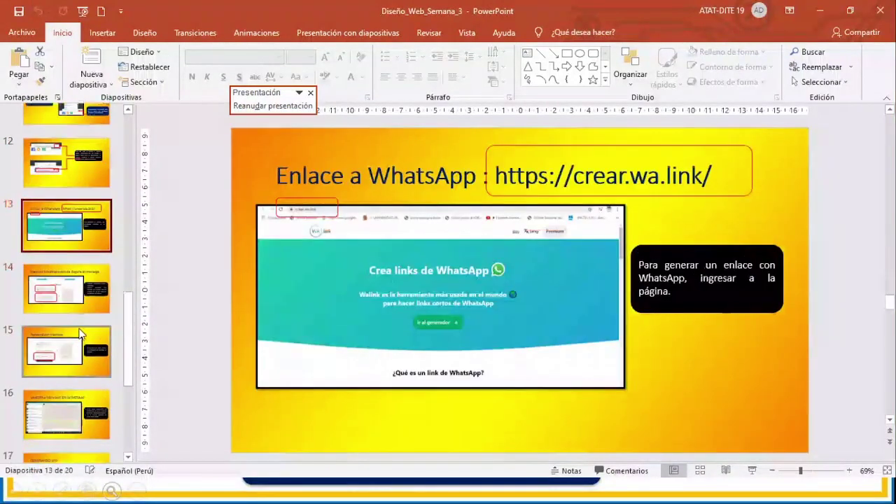
pyautogui.press('Down')
pyautogui.click(90, 359)
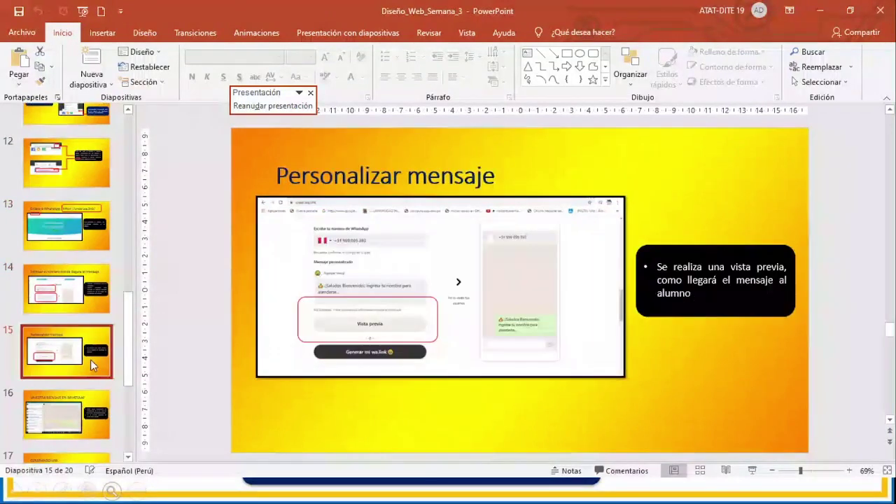
pyautogui.press('Down')
pyautogui.press('Down')
pyautogui.press('Down')
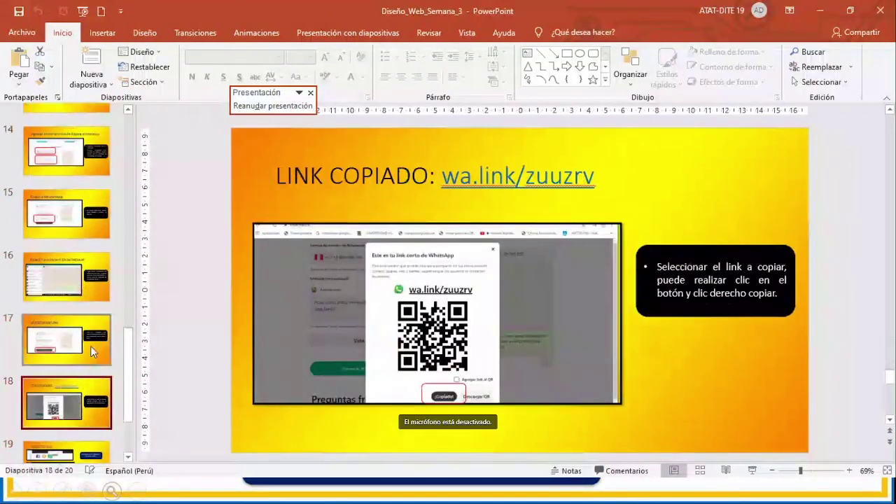
pyautogui.press('Down')
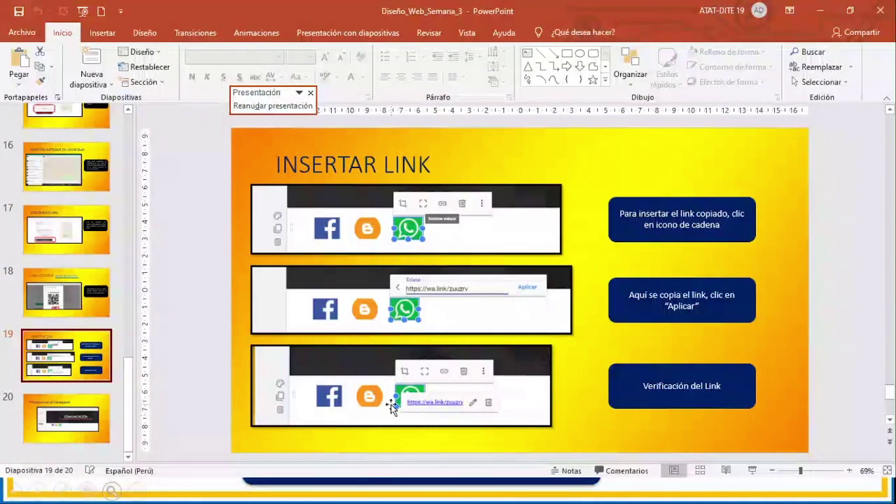
pyautogui.hotkey('alt', 'Tab')
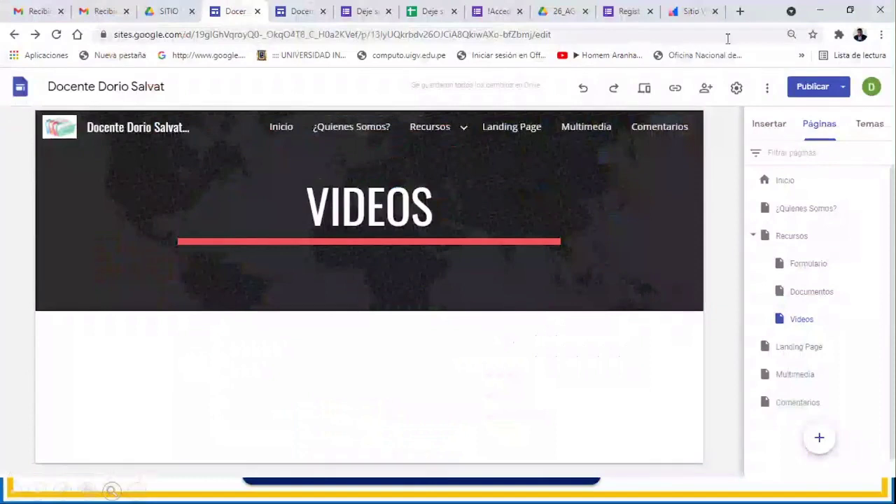
# - In a new tab, search Google for 'agregar link de visitas', fixing the typo
pyautogui.click(740, 12)
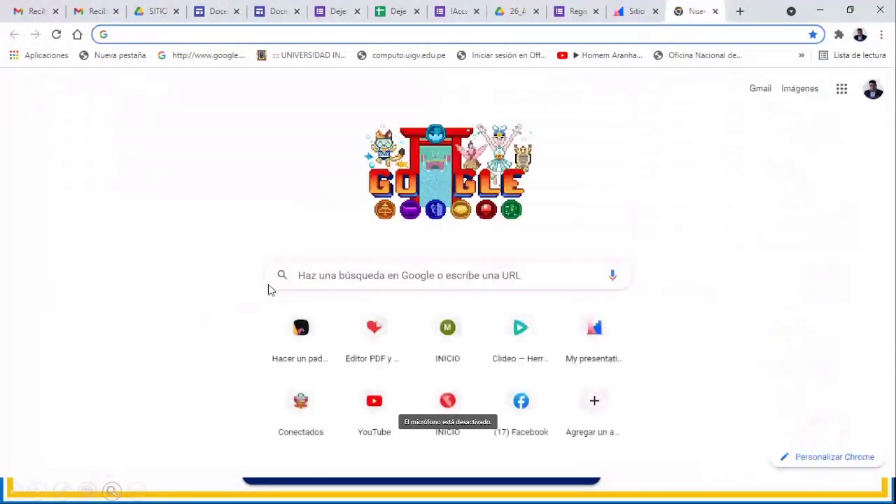
pyautogui.click(335, 273)
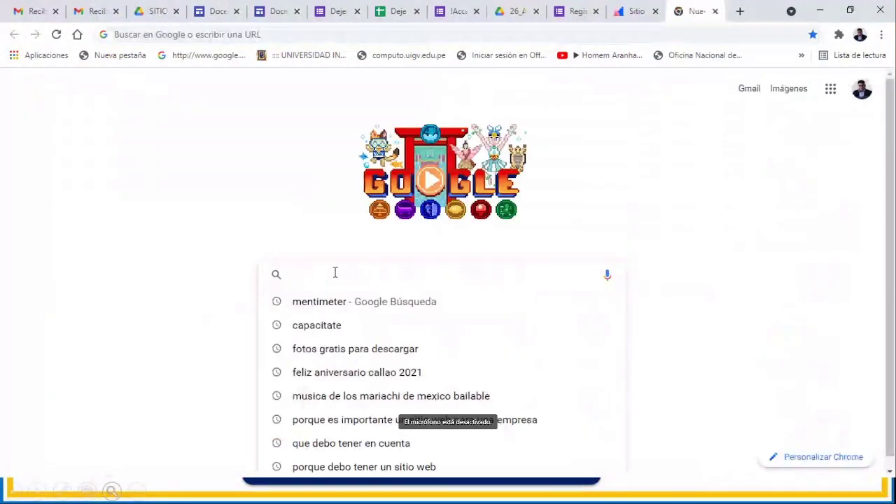
pyautogui.write('agregar l')
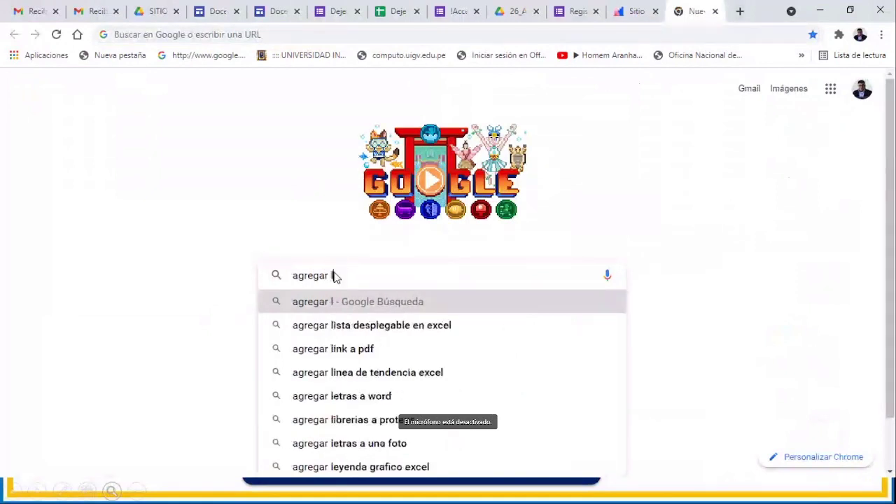
pyautogui.write('ink de voisit')
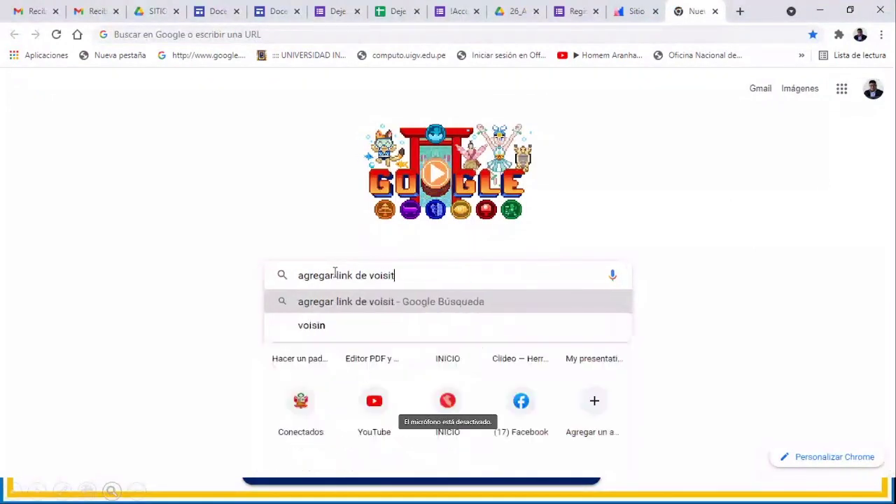
pyautogui.write('as')
pyautogui.press('Return')
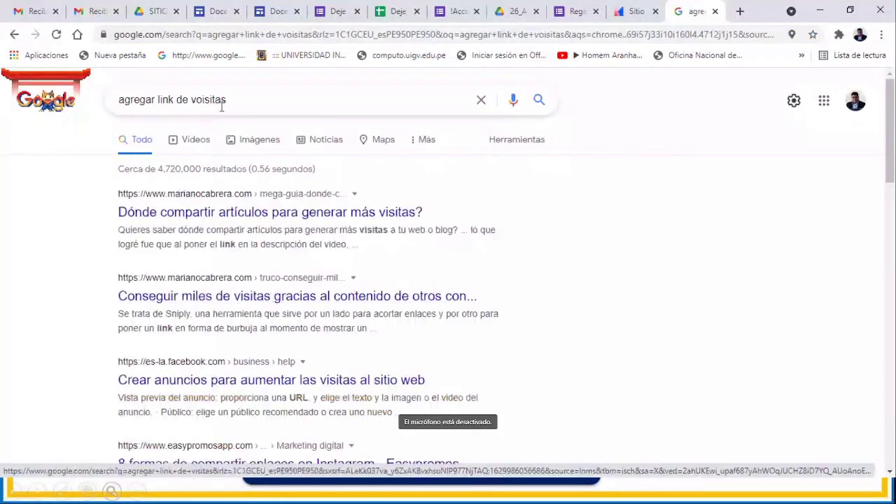
pyautogui.moveTo(242, 98); pyautogui.dragTo(188, 112)
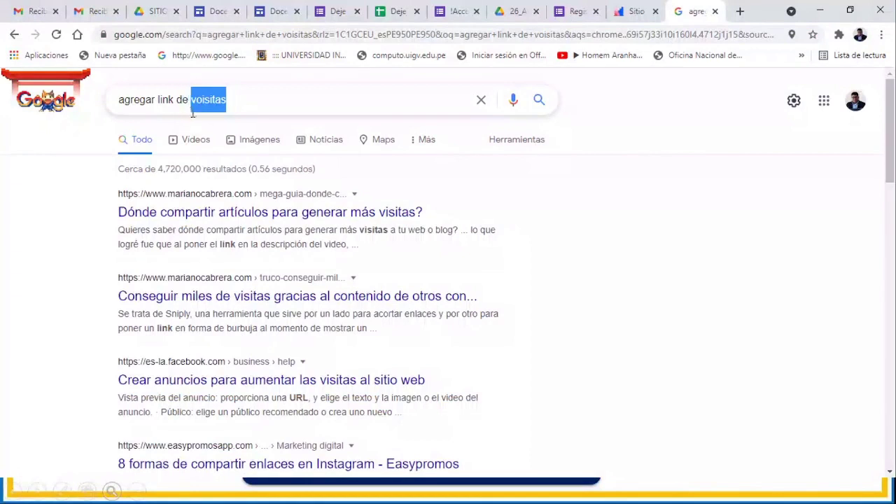
pyautogui.press('BackSpace')
pyautogui.write('isitas')
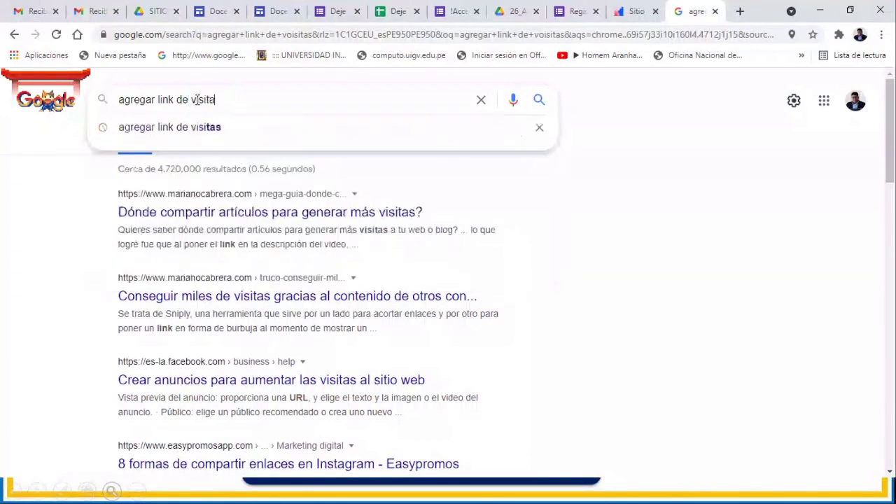
pyautogui.press('Return')
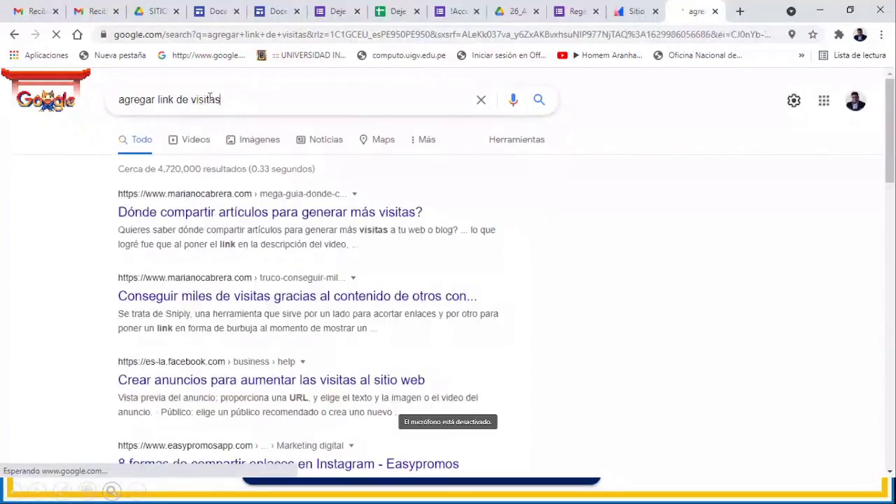
# - Change the search to 'contador de visitas' and open the Contador de visitas gratis result
pyautogui.moveTo(219, 100); pyautogui.dragTo(76, 105)
pyautogui.write('contador')
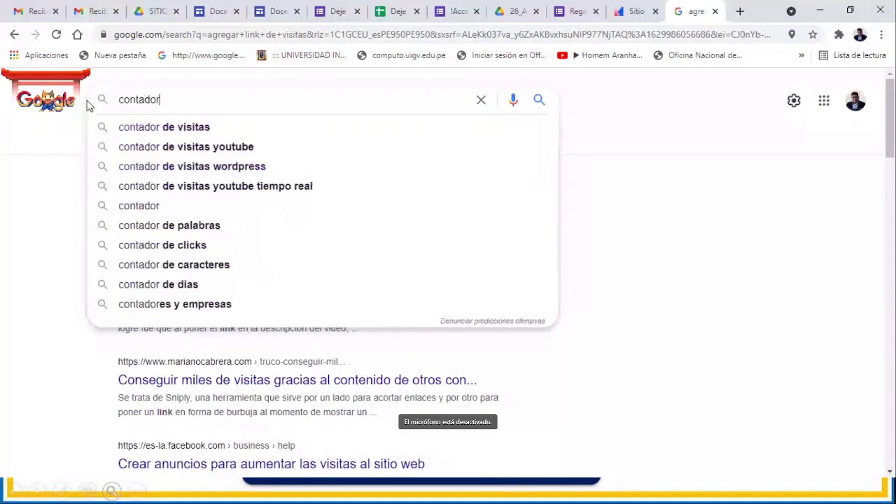
pyautogui.click(171, 128)
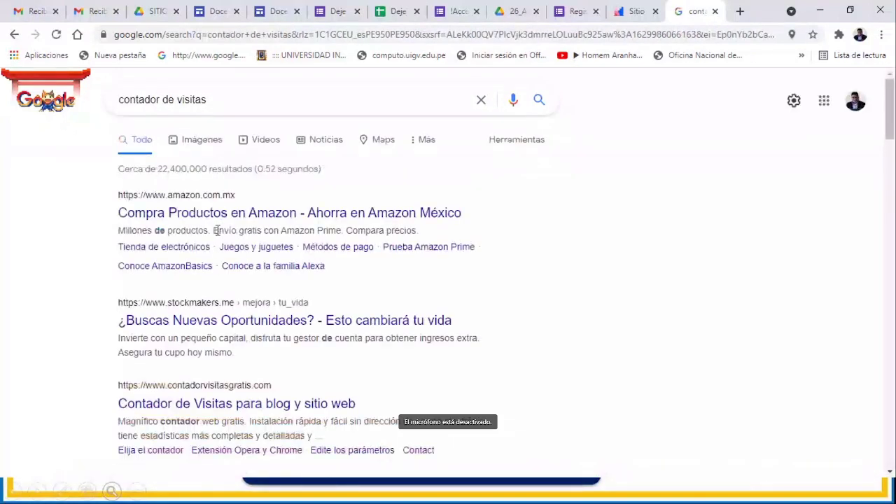
pyautogui.scroll(-3, 222, 319)
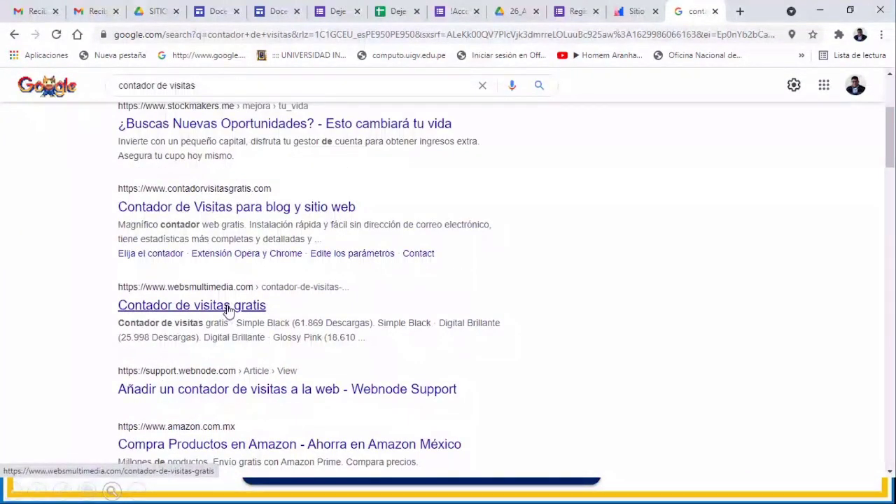
pyautogui.click(228, 308)
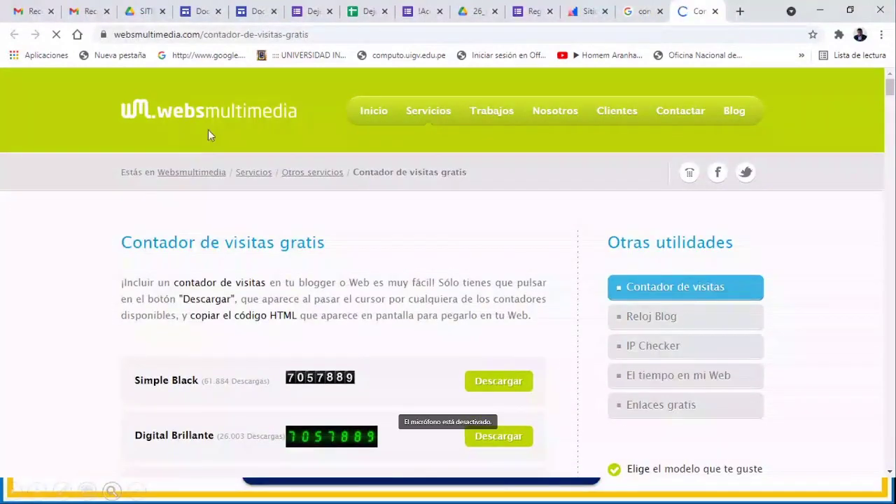
# - Scroll through websmultimedia.com's free visit counter styles, then go back to the site editor
pyautogui.scroll(-1, 550, 255)
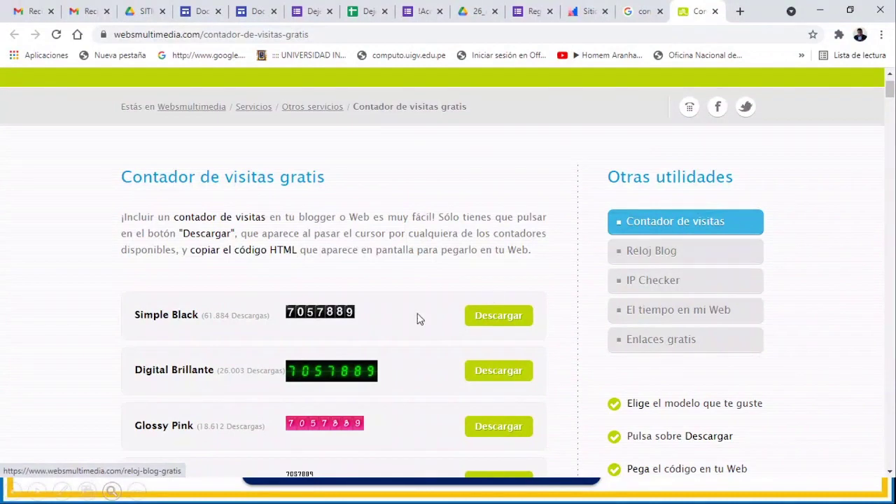
pyautogui.scroll(-1, 418, 320)
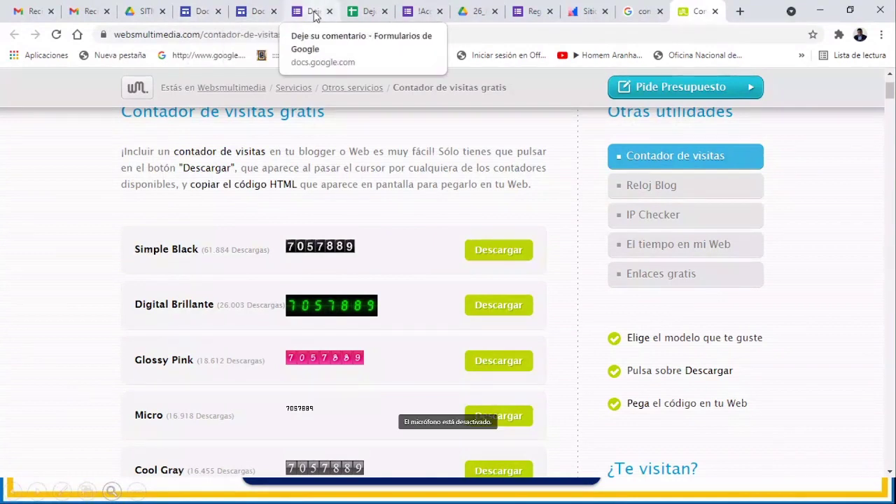
pyautogui.click(212, 16)
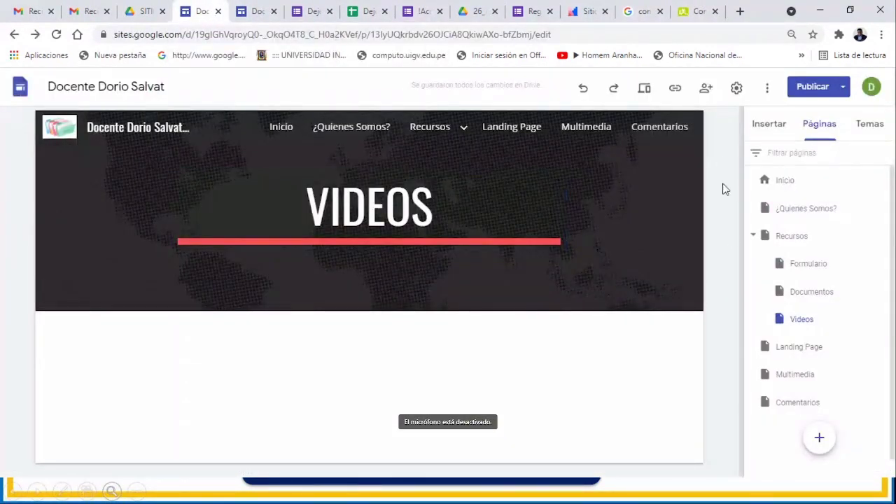
# - Preview the Videos page, switching repeatedly between phone, tablet and desktop layouts, then exit preview
pyautogui.click(649, 94)
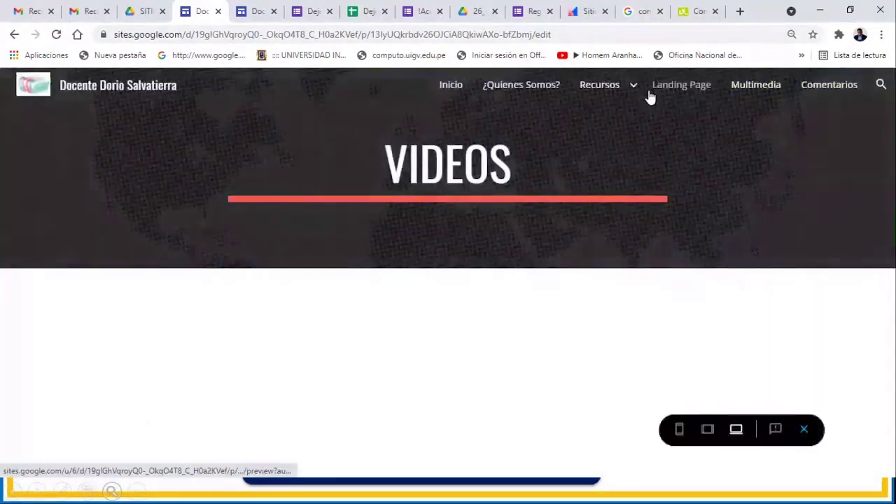
pyautogui.click(681, 432)
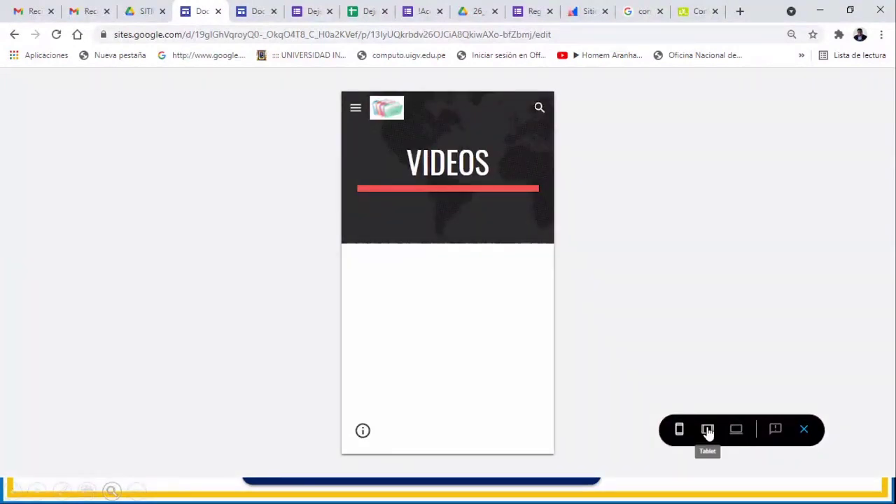
pyautogui.click(707, 430)
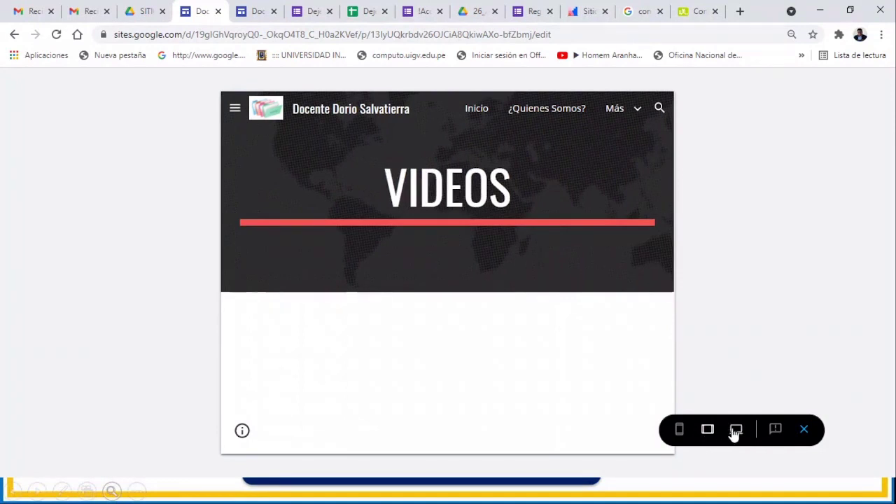
pyautogui.click(736, 430)
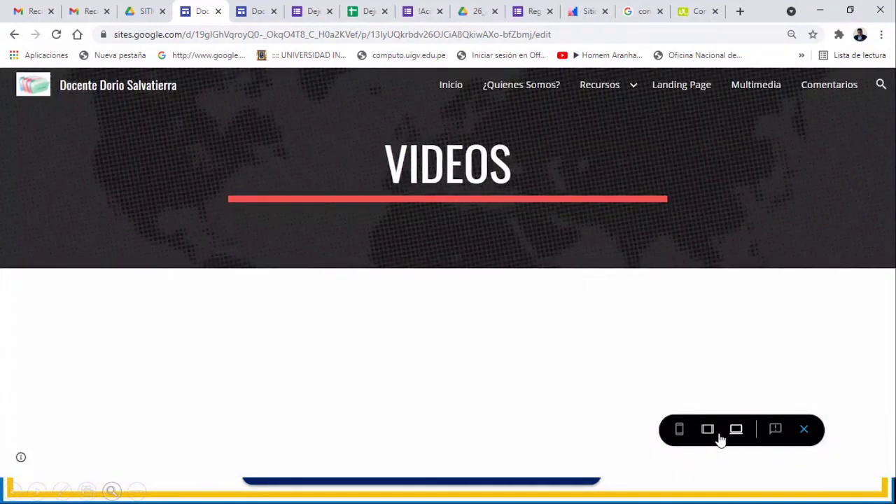
pyautogui.click(711, 434)
pyautogui.click(680, 434)
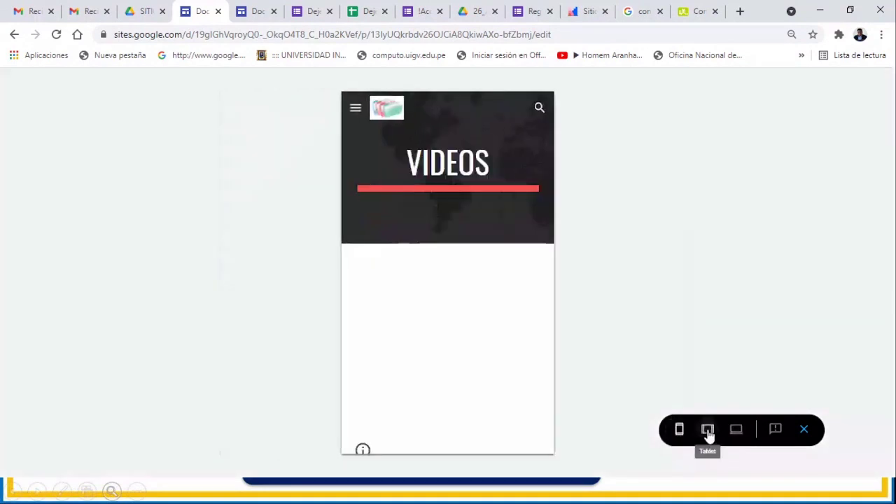
pyautogui.click(707, 431)
pyautogui.click(735, 430)
pyautogui.click(708, 431)
pyautogui.click(680, 432)
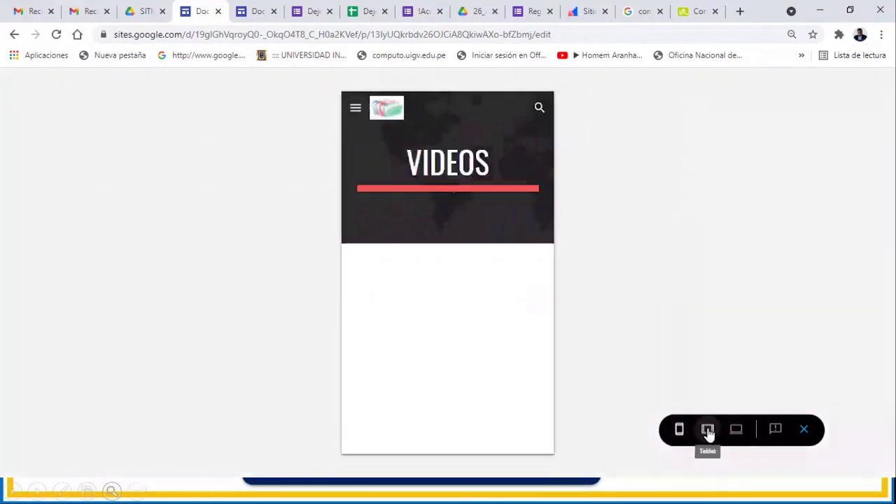
pyautogui.click(708, 431)
pyautogui.click(735, 431)
pyautogui.click(709, 432)
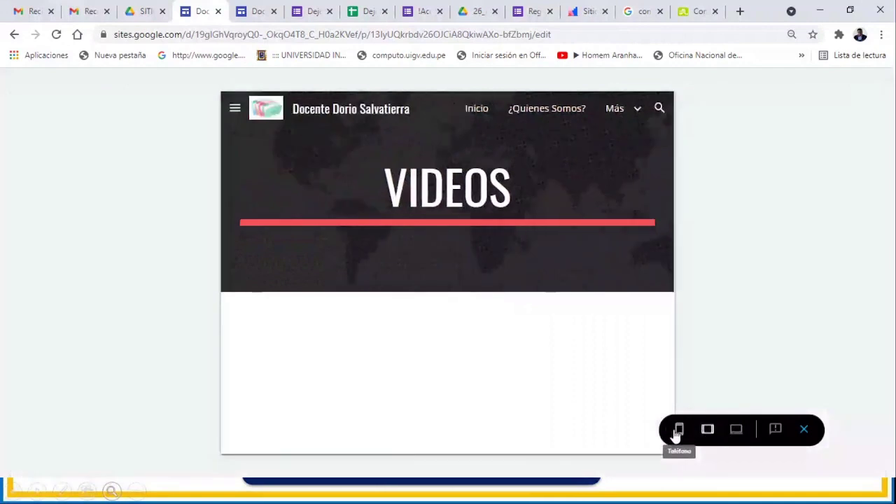
pyautogui.click(679, 430)
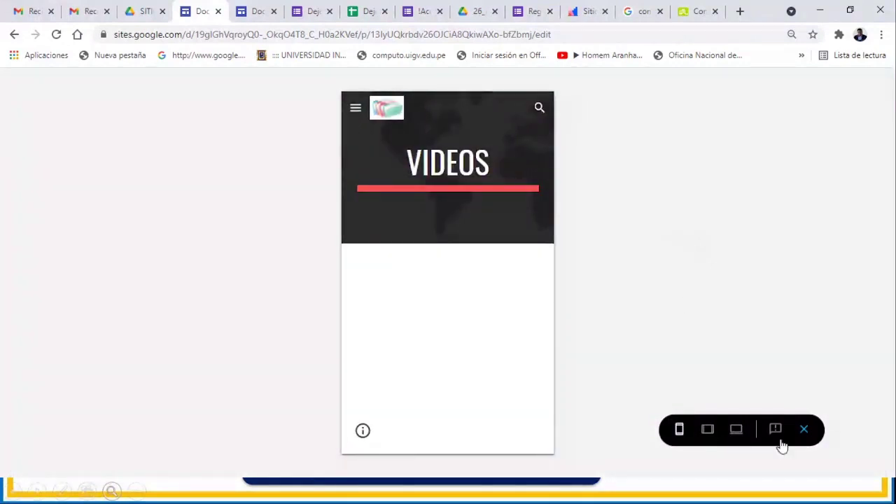
pyautogui.click(804, 429)
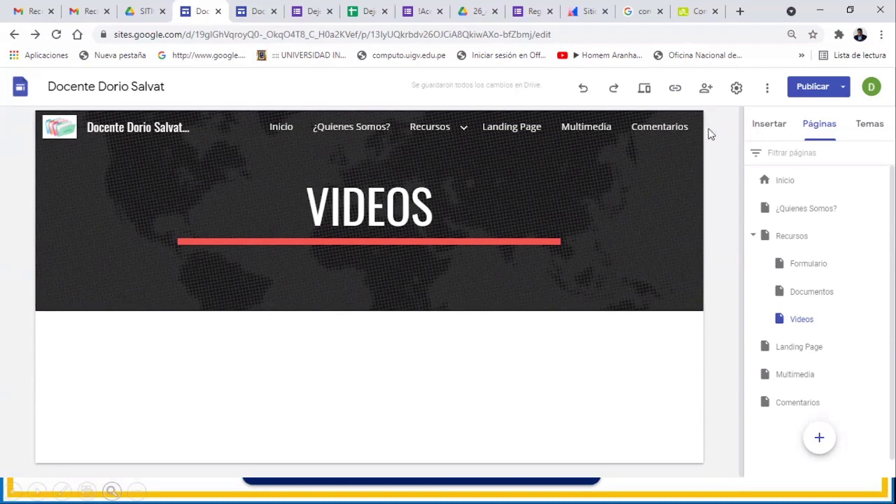
# - Preview dark grey, blue-grey, green and yellow theme accents, then return to red
pyautogui.click(864, 128)
pyautogui.scroll(-2, 814, 259)
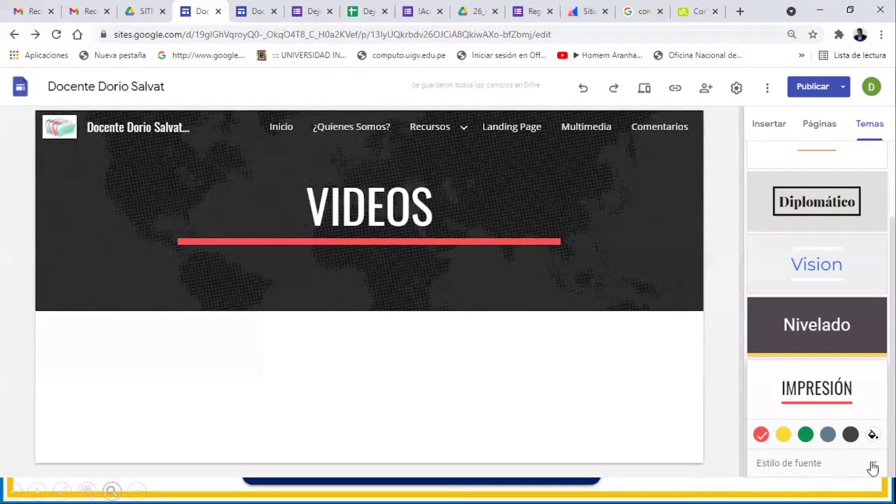
pyautogui.click(850, 435)
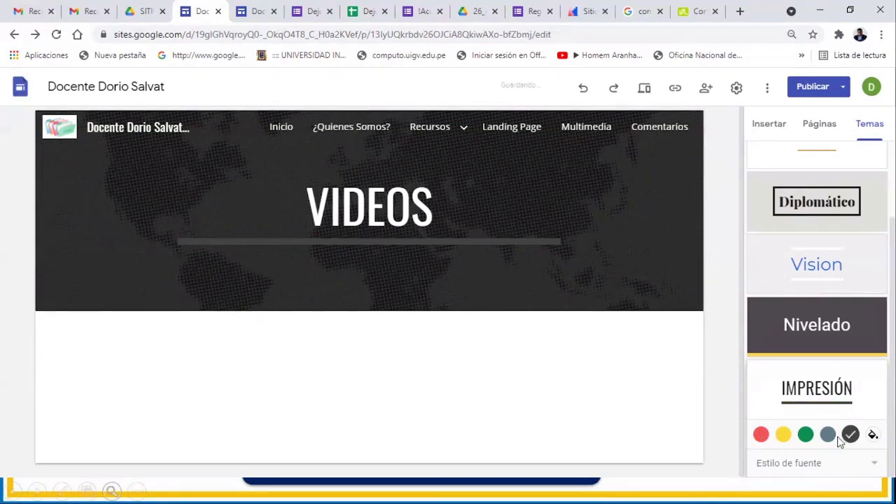
pyautogui.click(828, 435)
pyautogui.click(805, 435)
pyautogui.click(782, 435)
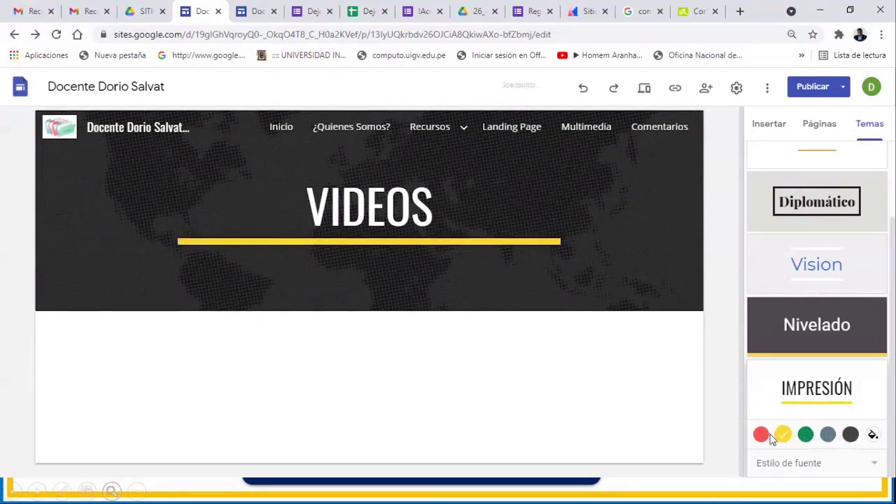
pyautogui.click(761, 434)
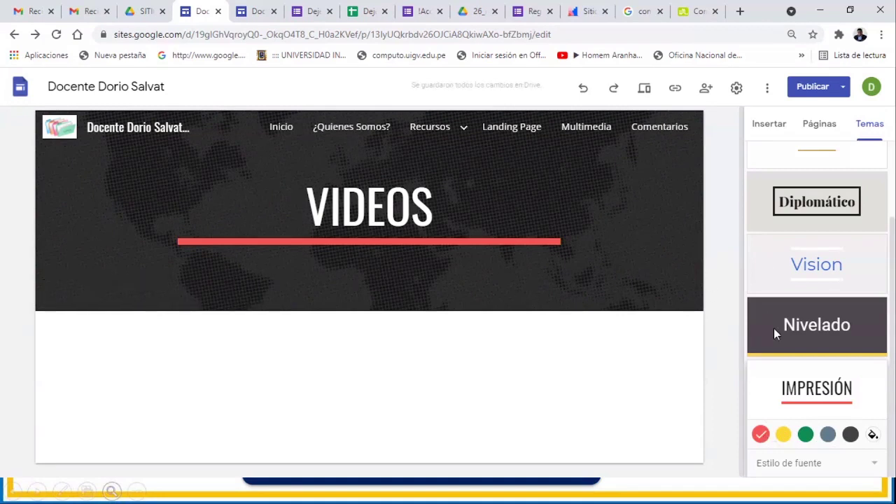
# - Try the Sencillo theme in teal, purple, black and pink colours
pyautogui.scroll(2, 816, 301)
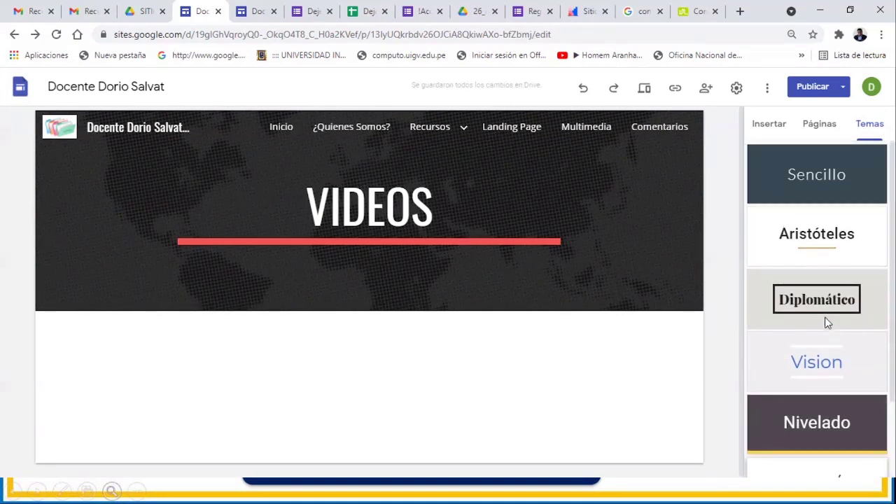
pyautogui.click(834, 177)
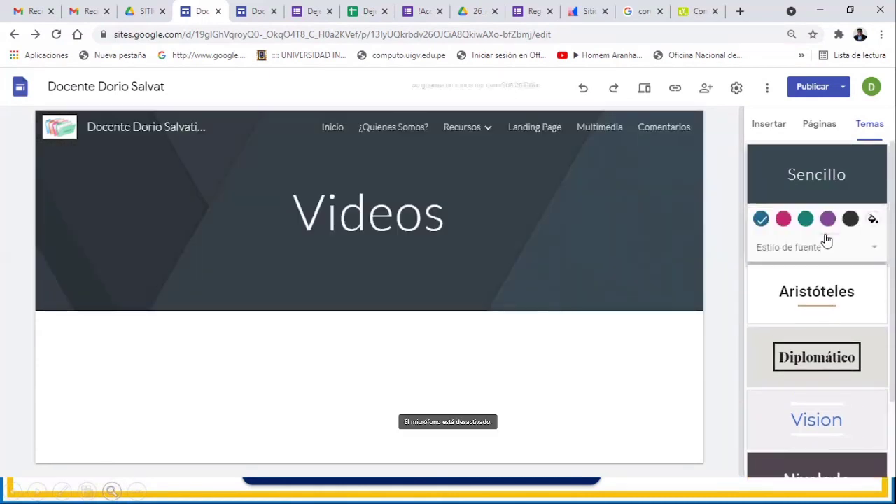
pyautogui.click(806, 220)
pyautogui.click(828, 219)
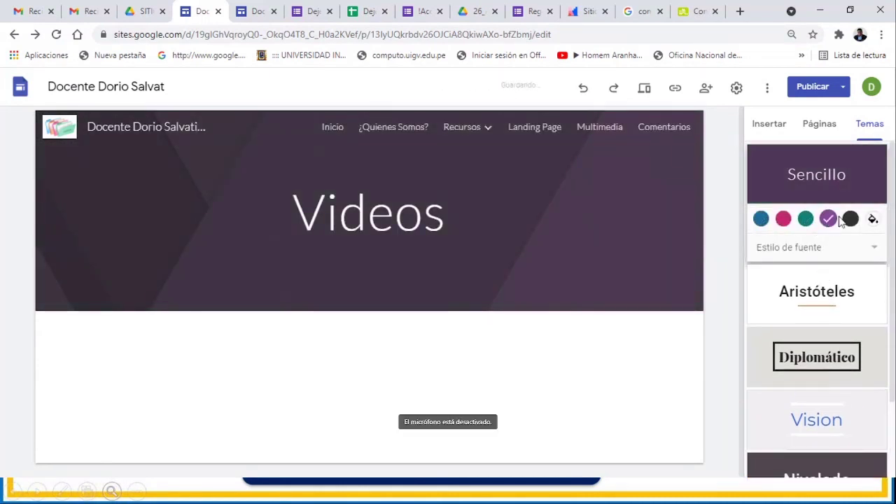
pyautogui.click(850, 219)
pyautogui.click(806, 219)
pyautogui.click(783, 219)
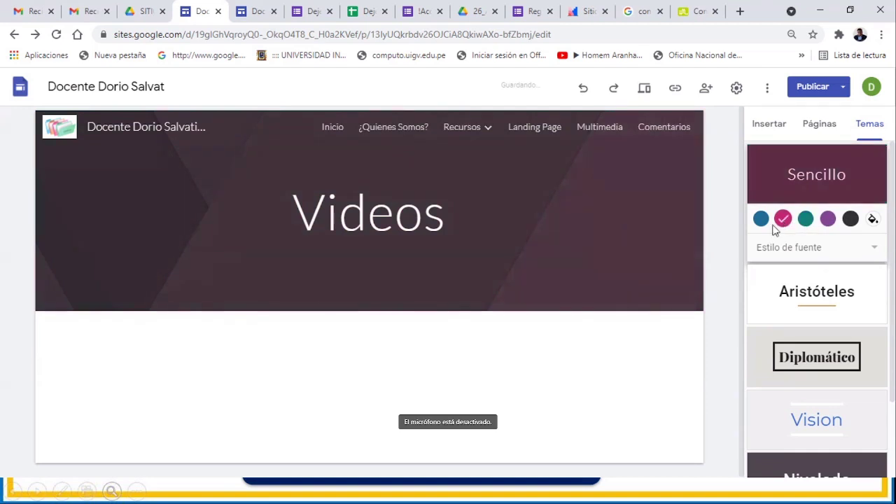
# - Try the Aristóteles theme in purple, green and blue, then the Diplomático theme
pyautogui.scroll(-2, 786, 241)
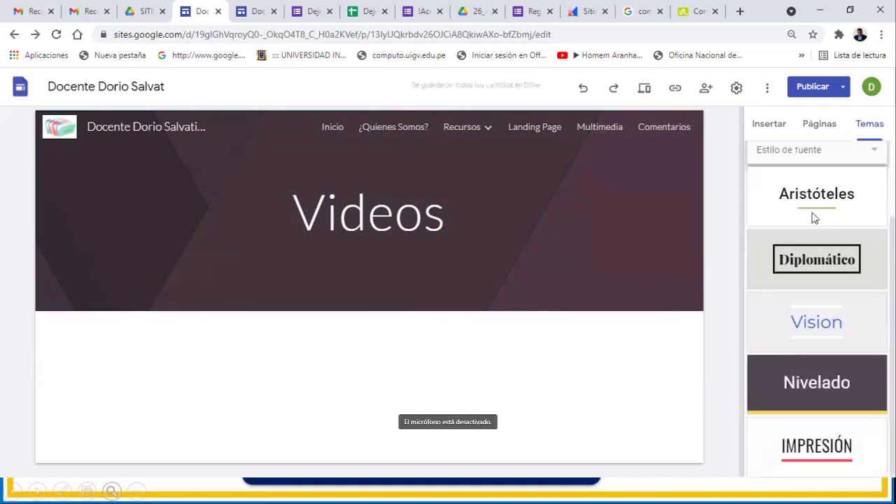
pyautogui.click(819, 208)
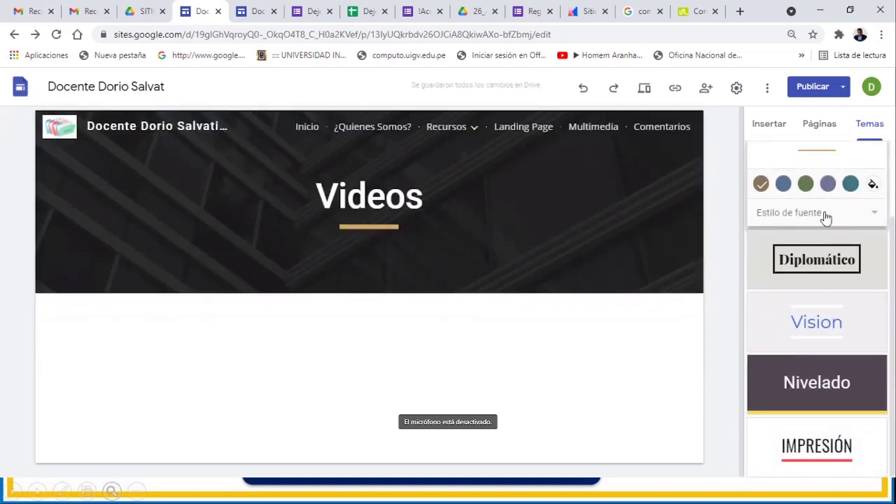
pyautogui.click(828, 183)
pyautogui.click(806, 184)
pyautogui.click(784, 184)
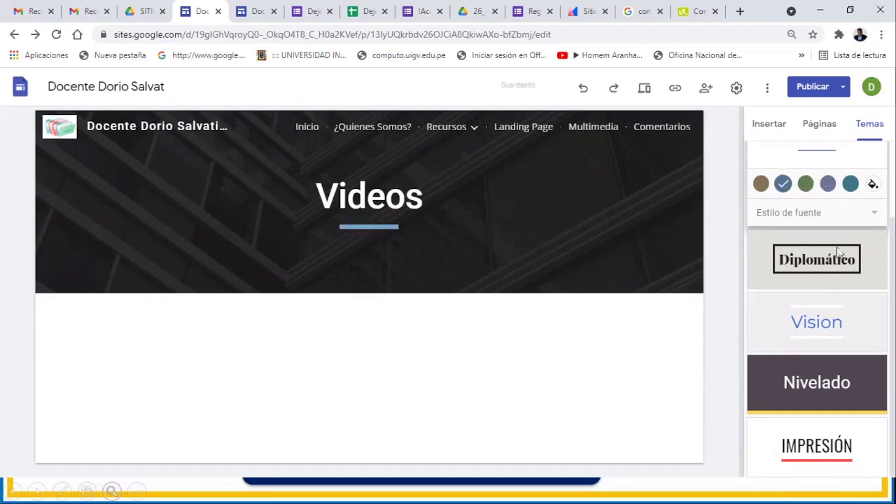
pyautogui.click(833, 270)
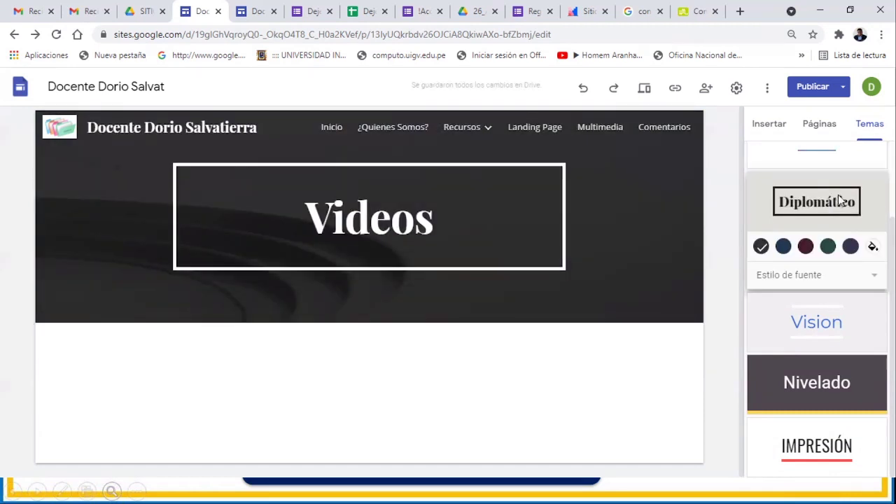
# - Apply the Vision theme and set its font style to Moderno, then Clásico
pyautogui.click(827, 325)
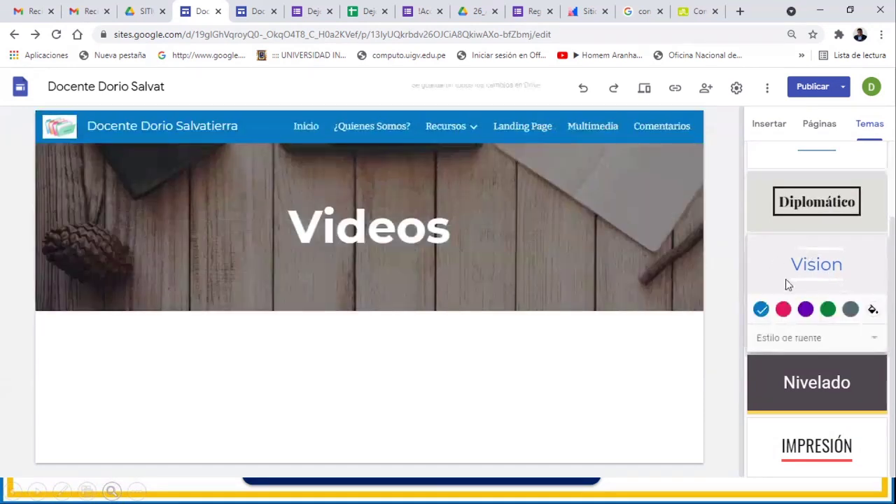
pyautogui.click(850, 340)
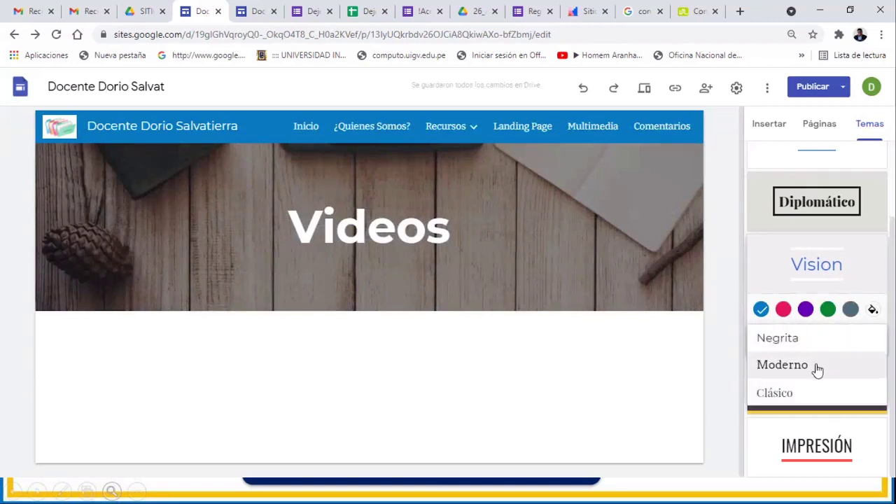
pyautogui.click(818, 366)
pyautogui.click(873, 338)
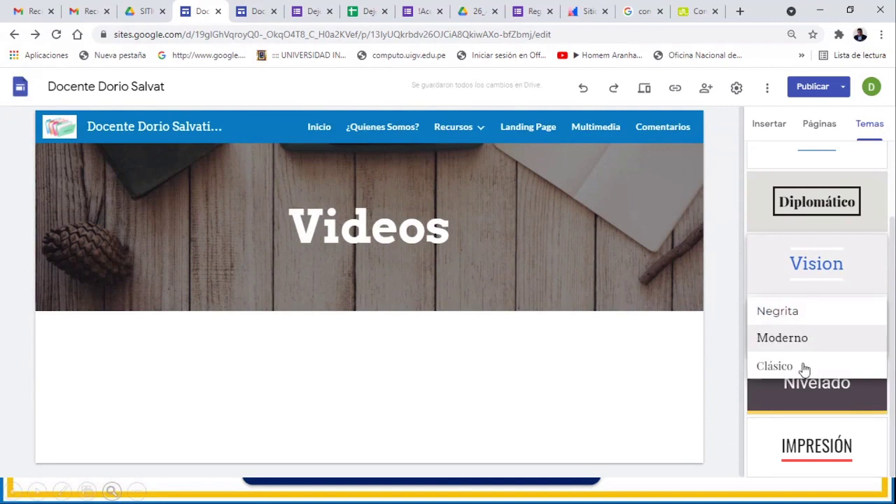
pyautogui.click(800, 366)
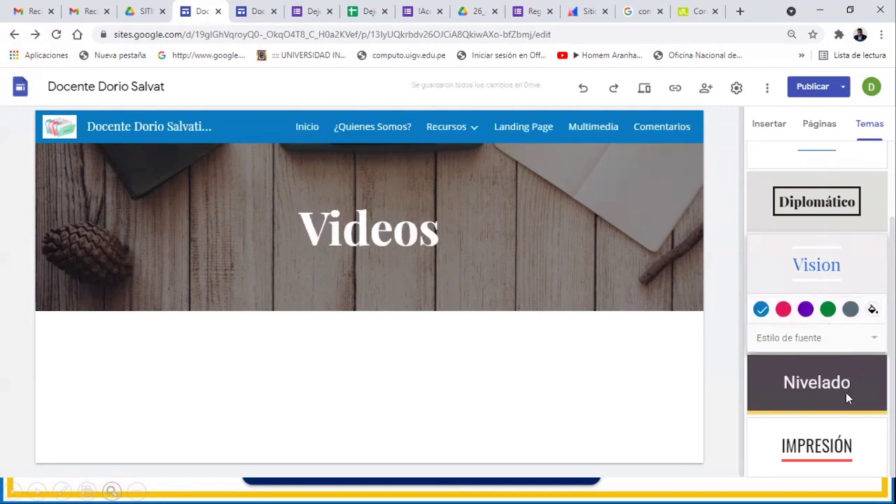
# - Try the Impresión theme with the Franco font style
pyautogui.click(836, 457)
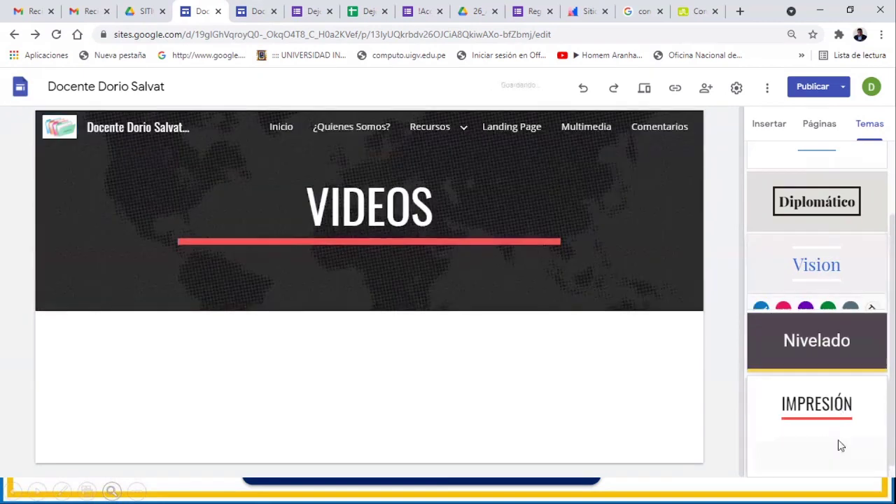
pyautogui.click(839, 463)
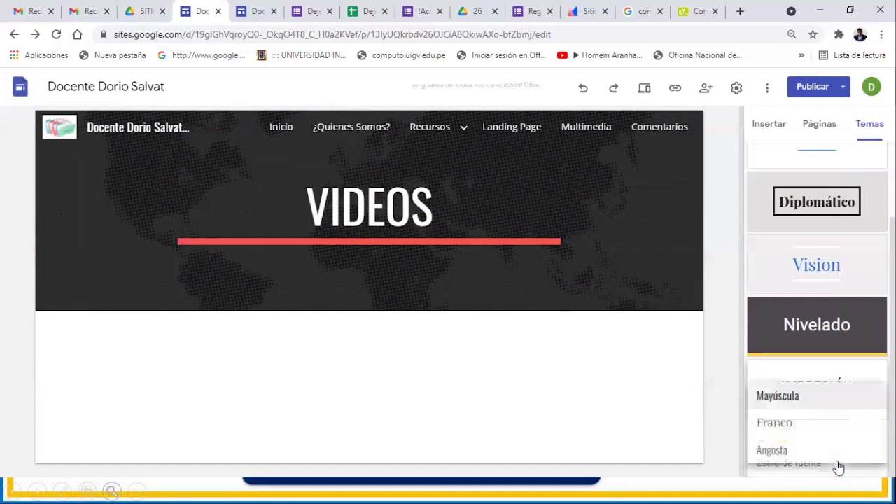
pyautogui.click(803, 422)
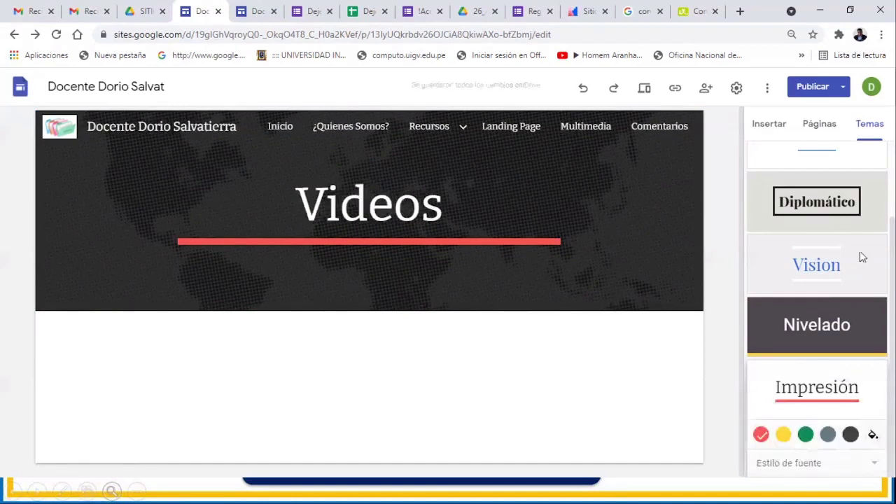
pyautogui.scroll(3, 838, 275)
pyautogui.scroll(-1, 839, 274)
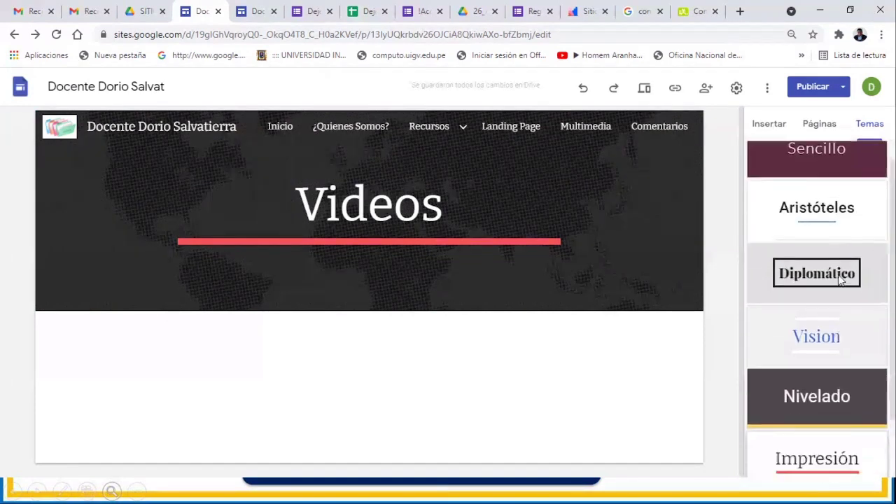
pyautogui.scroll(1, 839, 274)
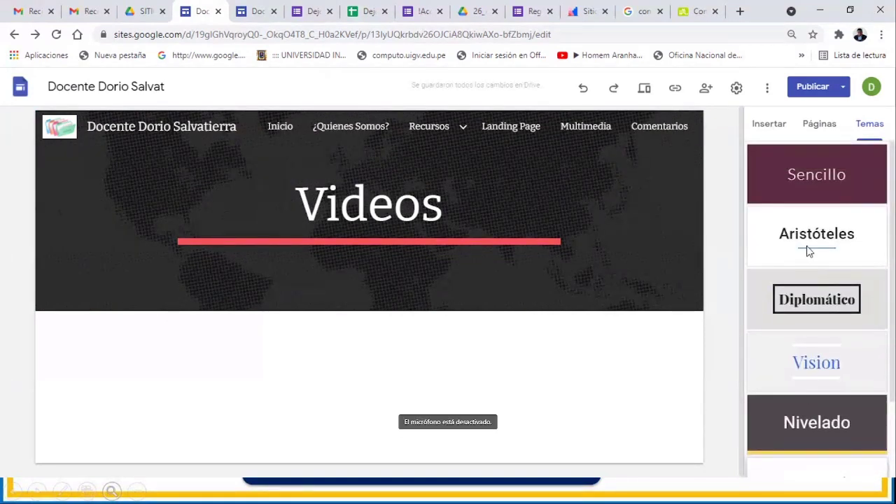
# - Compare Sencillo, Aristóteles and Diplomático again, then settle on Vision in green
pyautogui.click(808, 178)
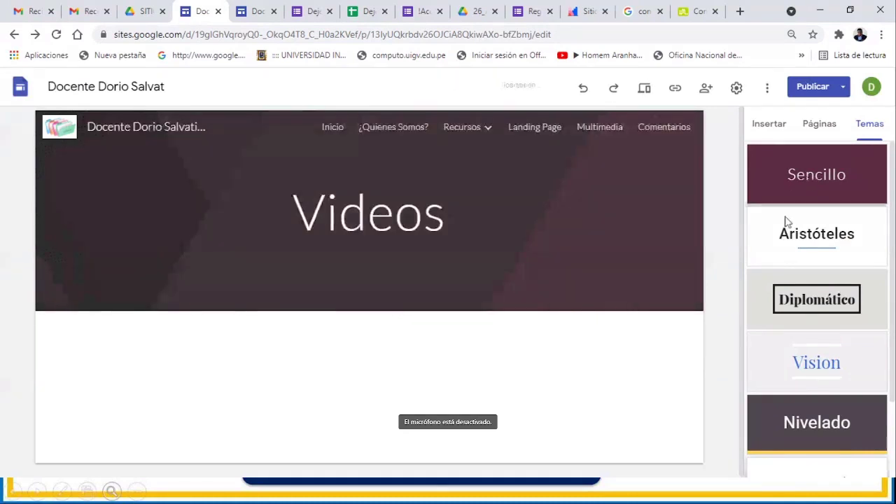
pyautogui.click(806, 289)
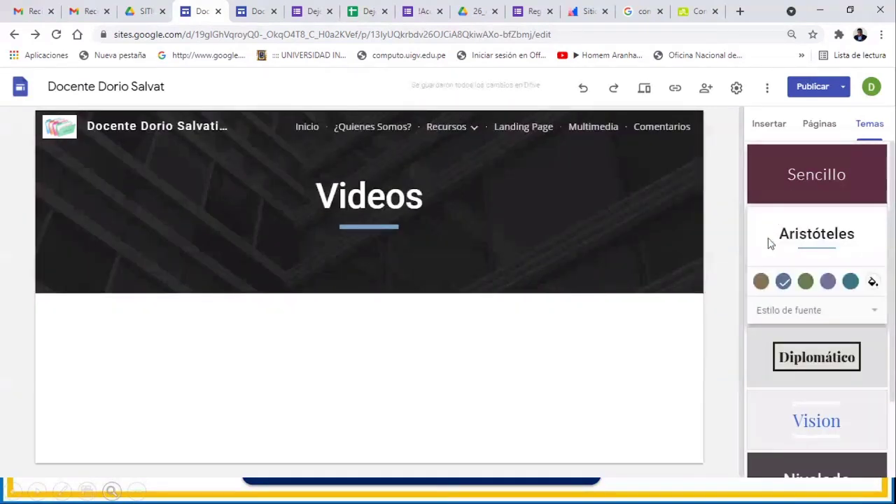
pyautogui.scroll(-2, 782, 262)
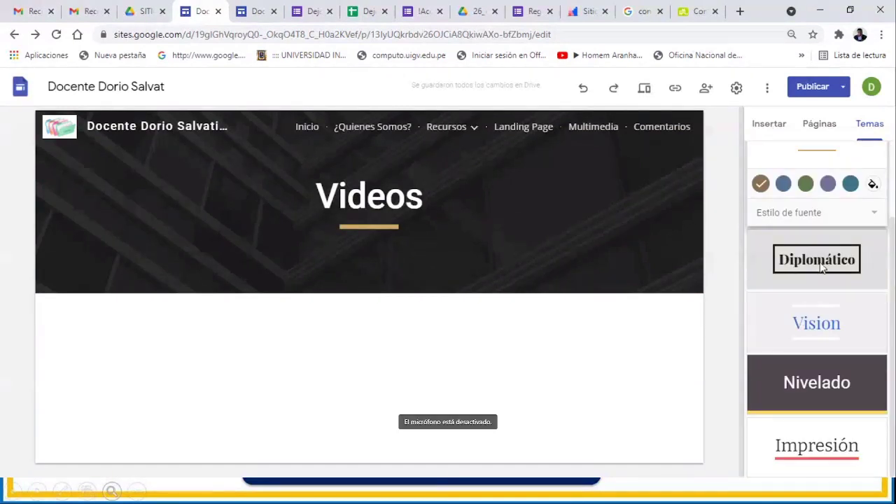
pyautogui.click(823, 267)
pyautogui.click(820, 334)
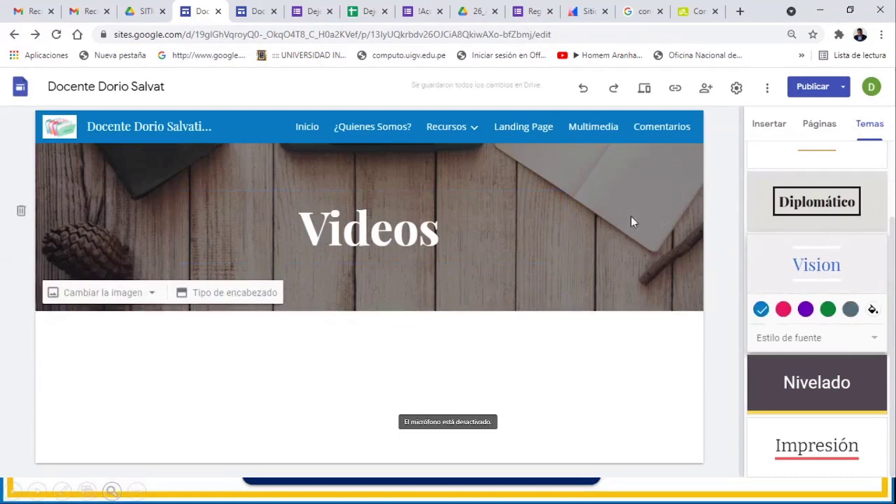
pyautogui.click(827, 309)
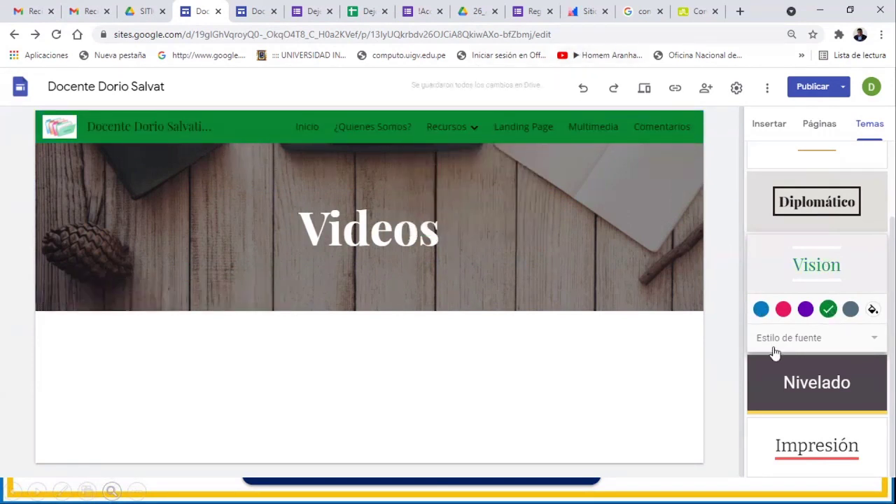
# - Review the pending changes for publishing, then return to the editor
pyautogui.click(812, 87)
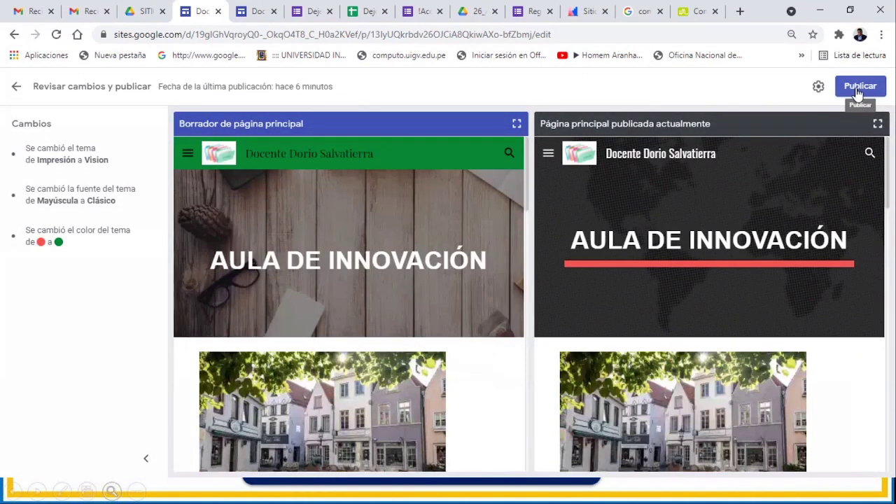
pyautogui.click(858, 91)
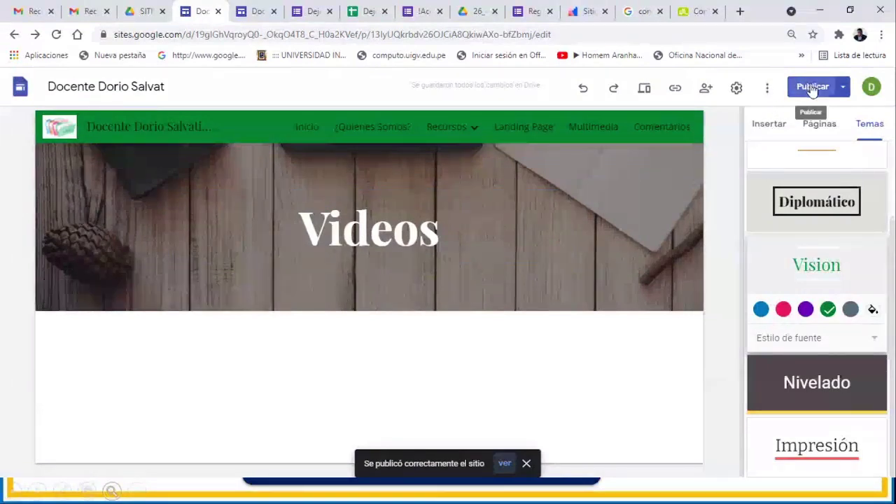
pyautogui.click(812, 86)
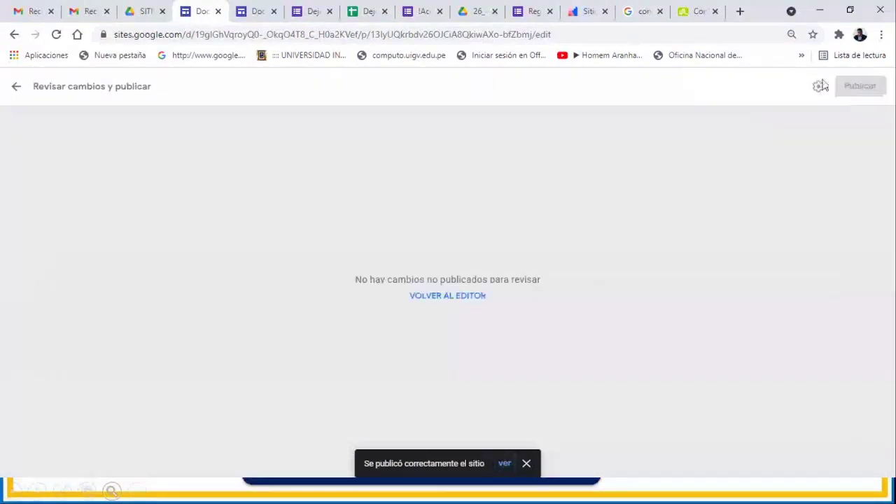
pyautogui.click(17, 87)
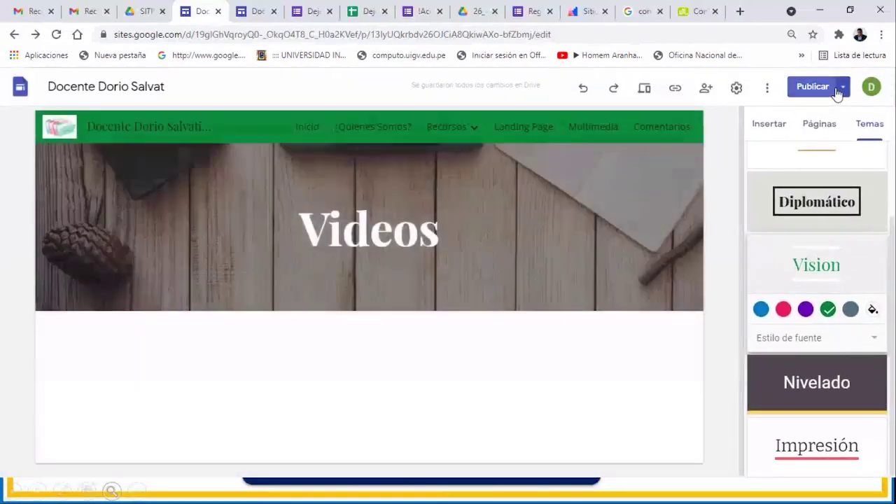
# - View the published site in a new tab from the Publicar dropdown
pyautogui.click(842, 87)
pyautogui.click(840, 94)
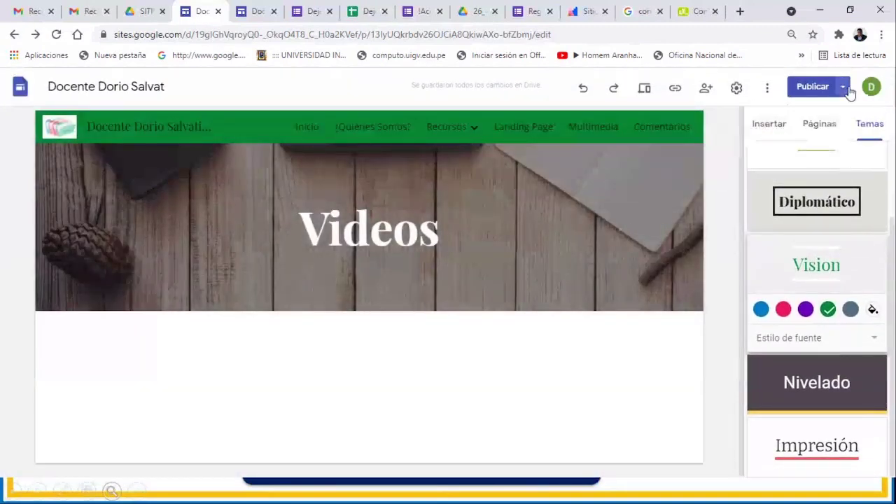
pyautogui.click(843, 88)
pyautogui.click(785, 148)
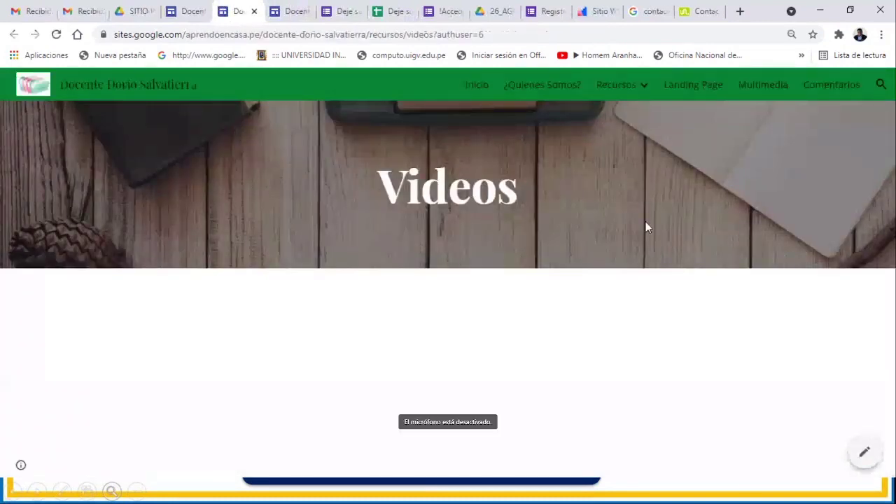
# - Browse the published Inicio, ¿Quienes Somos?, Recursos, Multimedia and Landing Page pages, then return to the editor
pyautogui.click(481, 90)
pyautogui.click(529, 90)
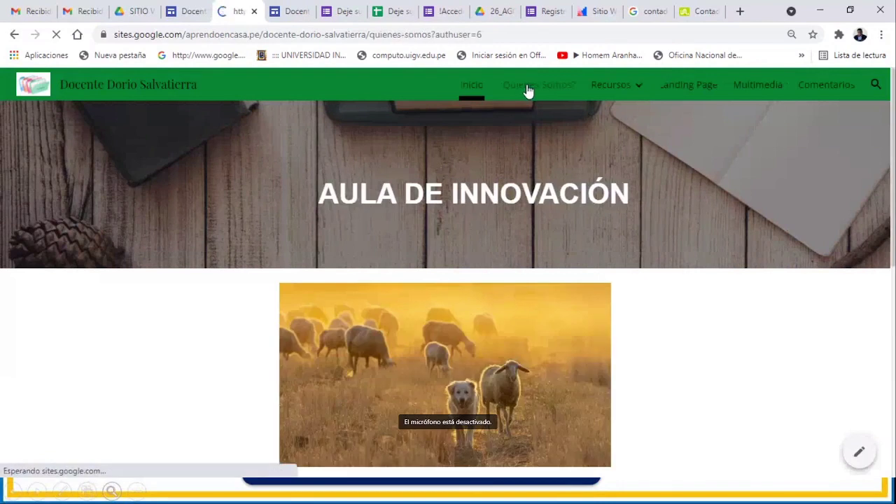
pyautogui.click(622, 94)
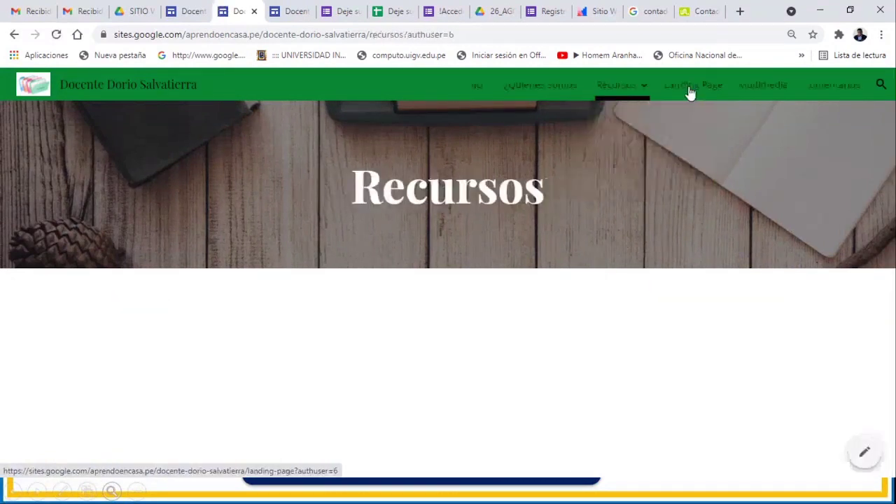
pyautogui.click(760, 88)
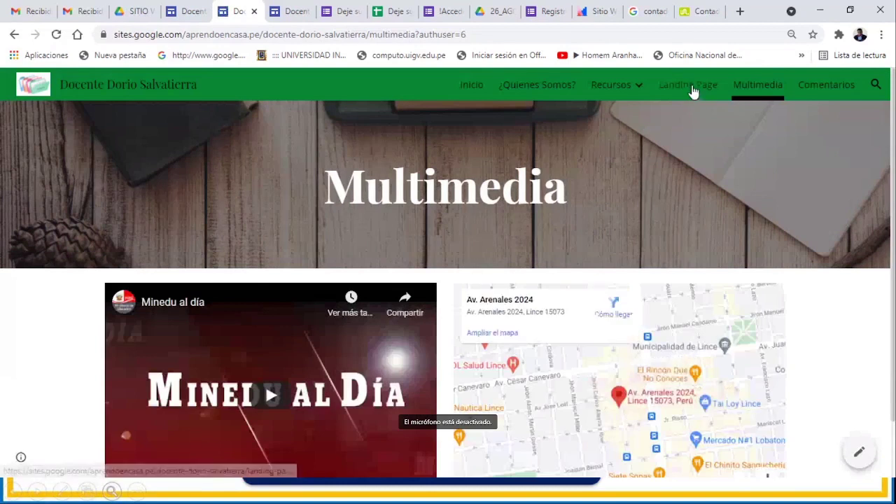
pyautogui.click(692, 91)
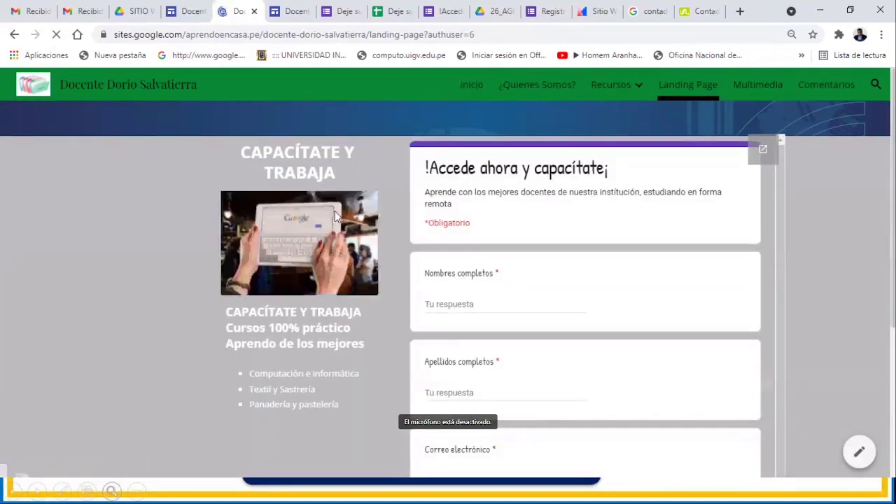
pyautogui.scroll(-6, 284, 257)
pyautogui.scroll(6, 280, 245)
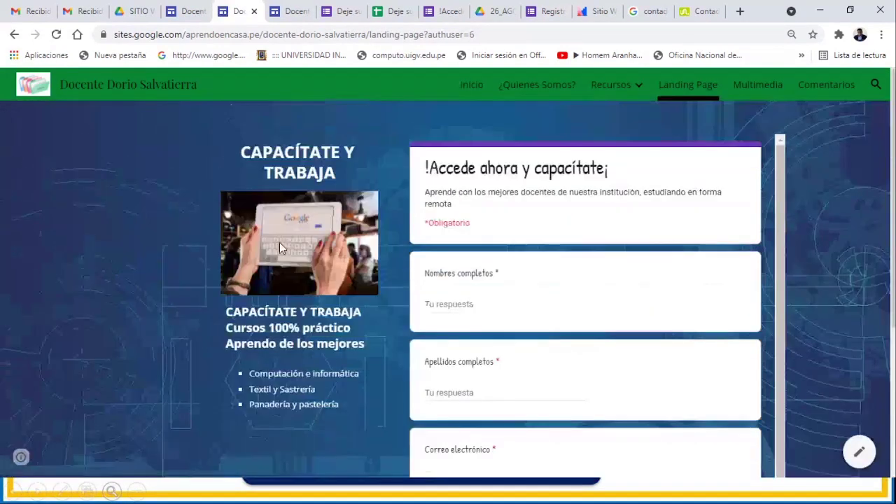
pyautogui.scroll(-3, 278, 241)
pyautogui.scroll(3, 278, 238)
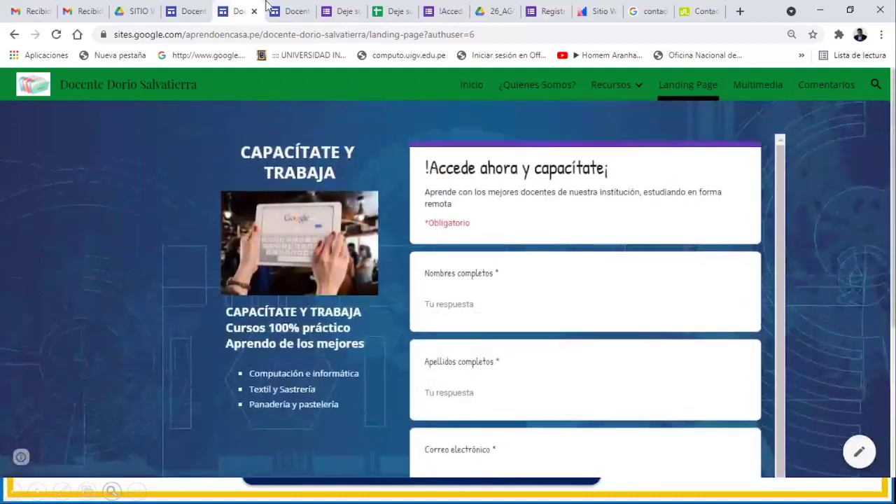
pyautogui.click(194, 14)
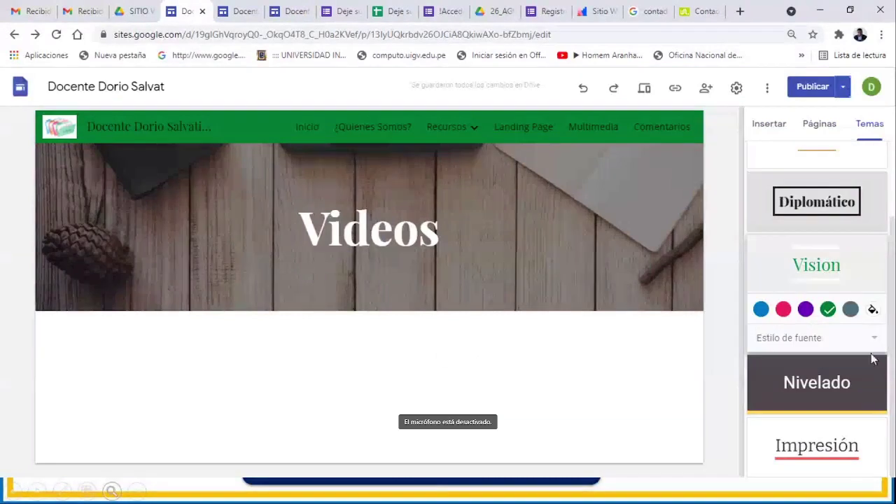
pyautogui.moveTo(892, 346); pyautogui.dragTo(890, 365)
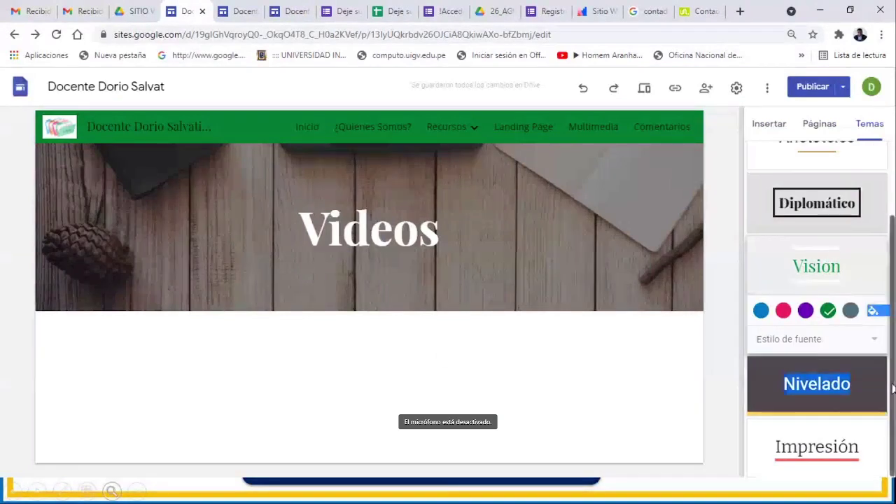
pyautogui.moveTo(891, 398); pyautogui.dragTo(893, 410)
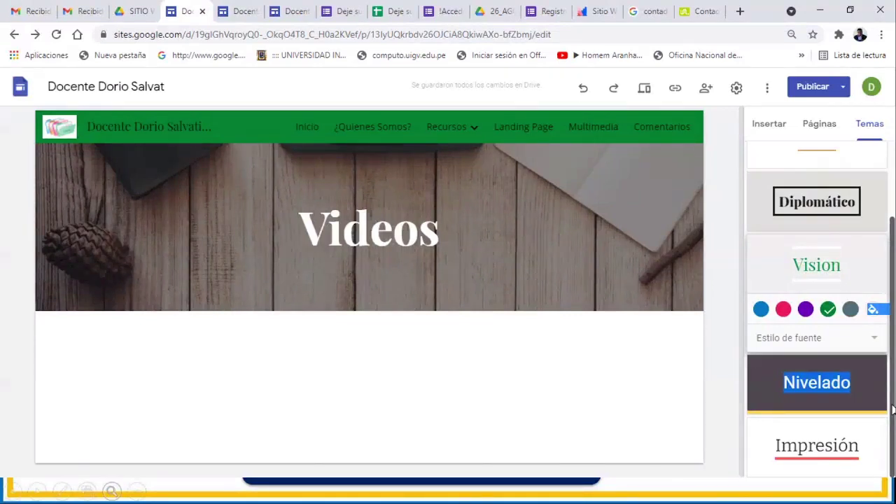
pyautogui.moveTo(892, 410); pyautogui.dragTo(893, 337)
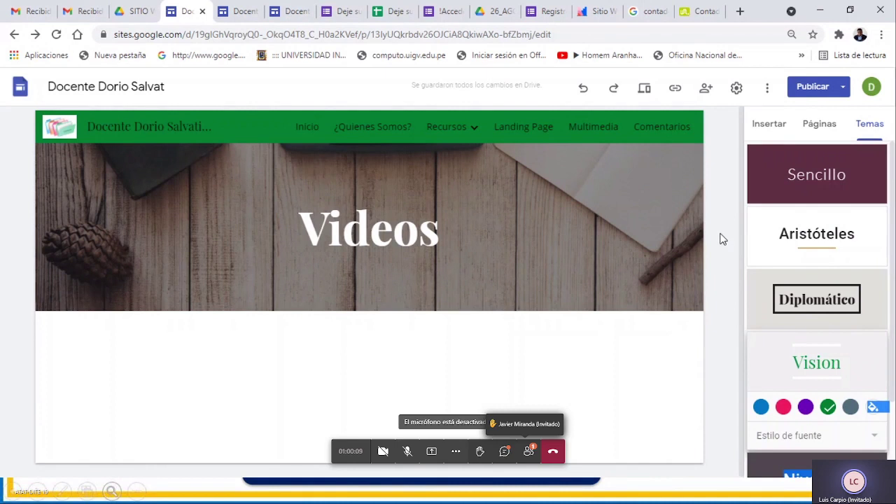
pyautogui.moveTo(454, 129)
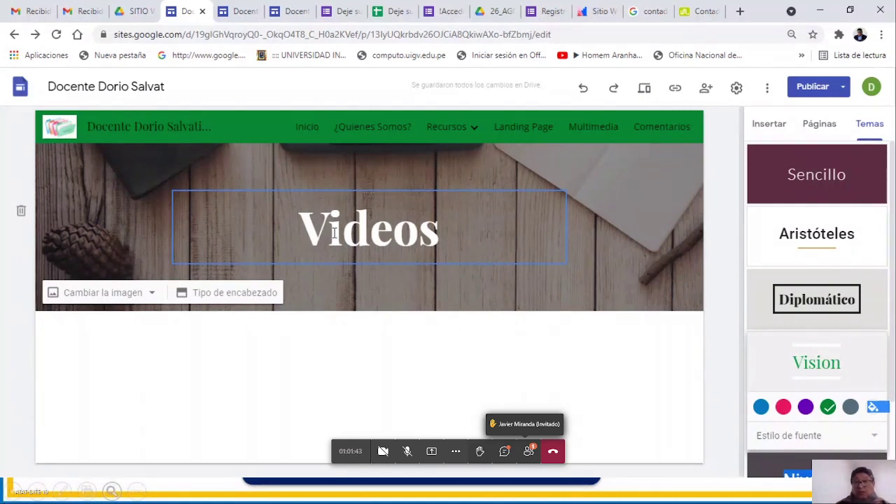
# - Open the Comentarios page and scroll through its Deje su comentario form and responses sheet
pyautogui.click(674, 131)
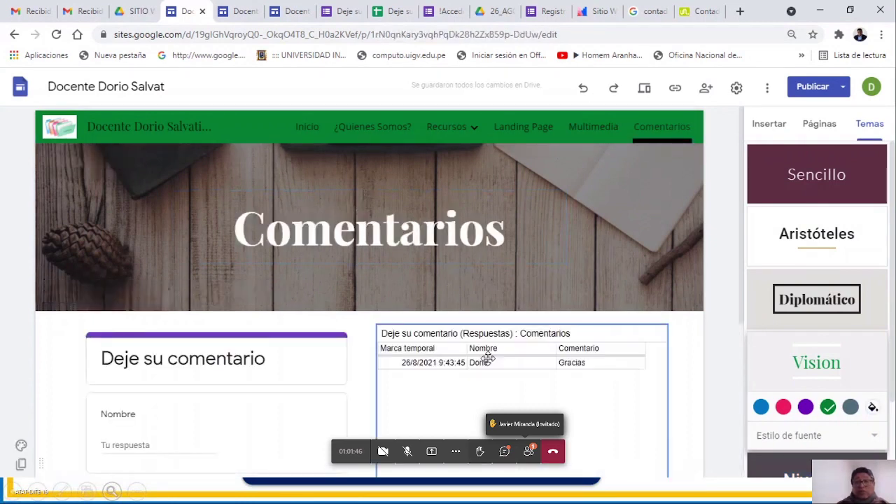
pyautogui.scroll(-1, 445, 376)
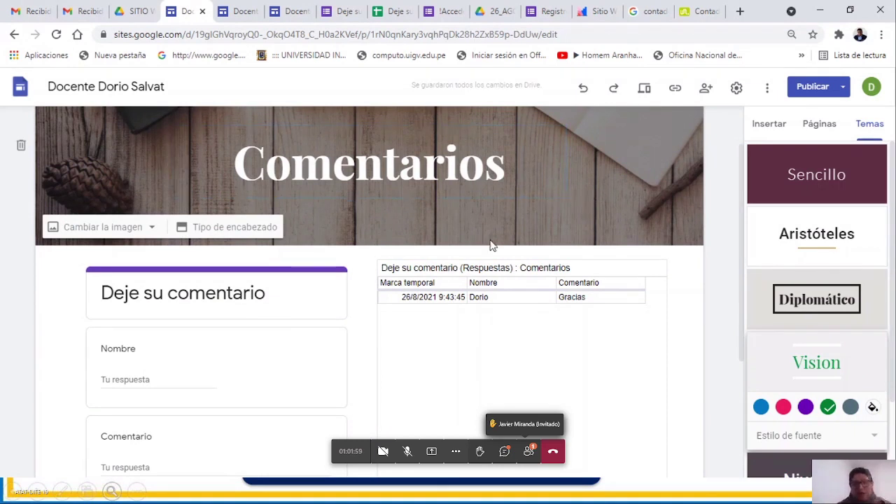
pyautogui.scroll(-3, 451, 288)
pyautogui.scroll(3, 450, 288)
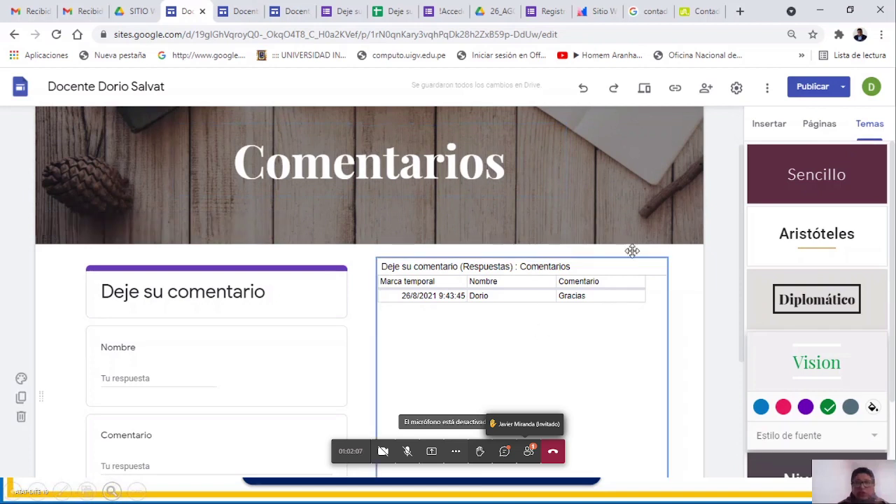
pyautogui.scroll(-3, 656, 200)
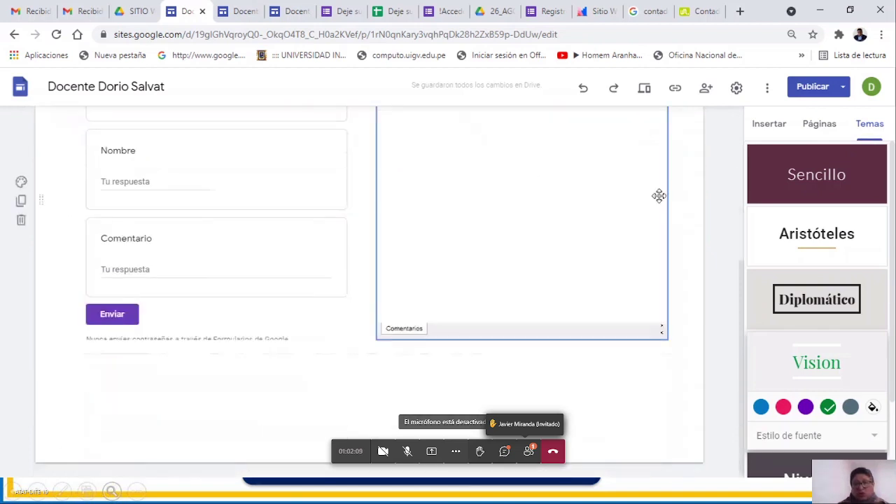
pyautogui.scroll(3, 659, 195)
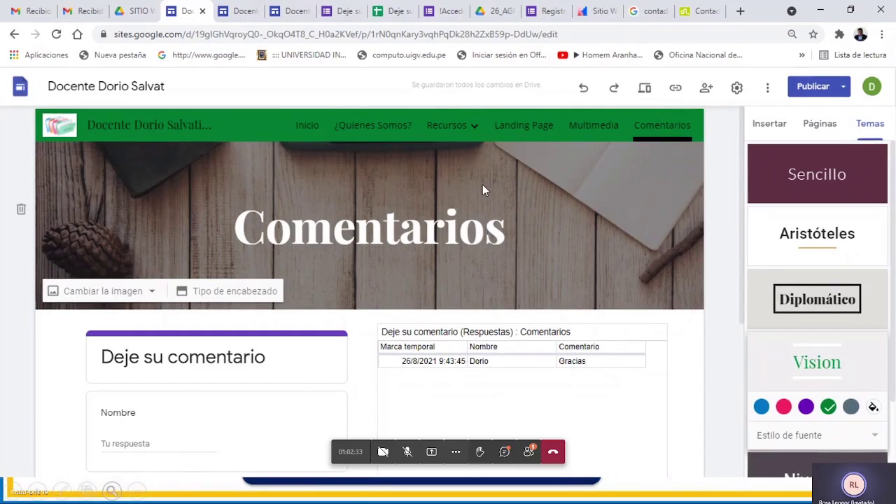
# - Open the shared sites.google.com portfolio link from the Meet chat messages
pyautogui.click(504, 451)
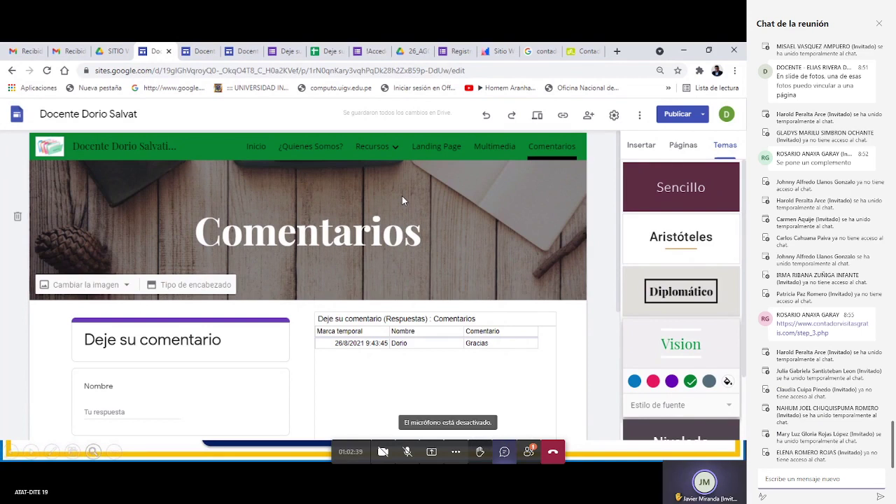
pyautogui.scroll(5, 822, 252)
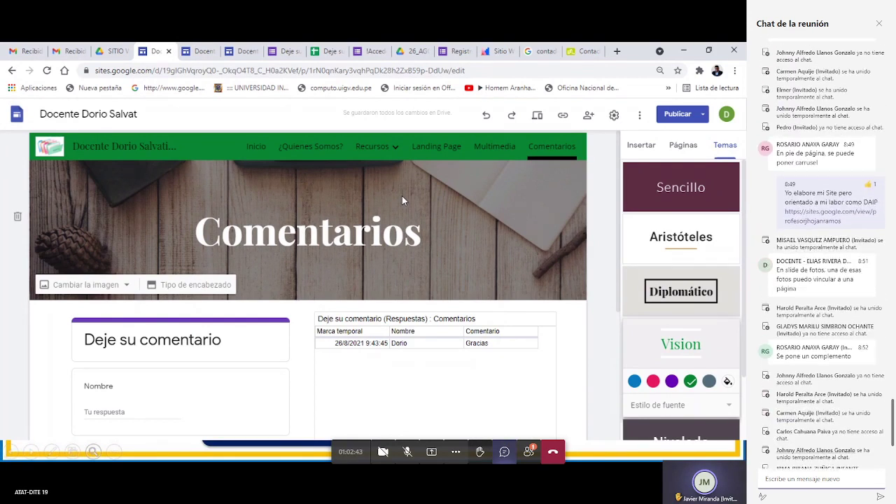
pyautogui.scroll(-5, 822, 252)
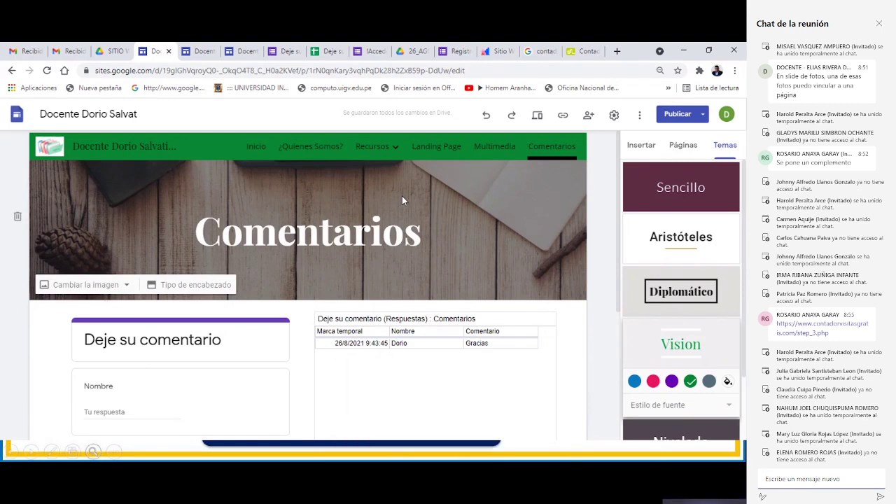
pyautogui.scroll(5, 819, 245)
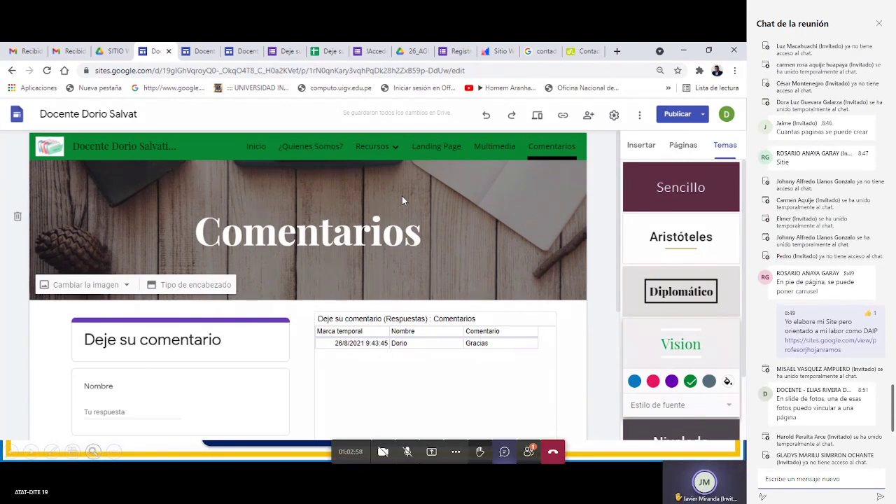
pyautogui.scroll(-10, 819, 245)
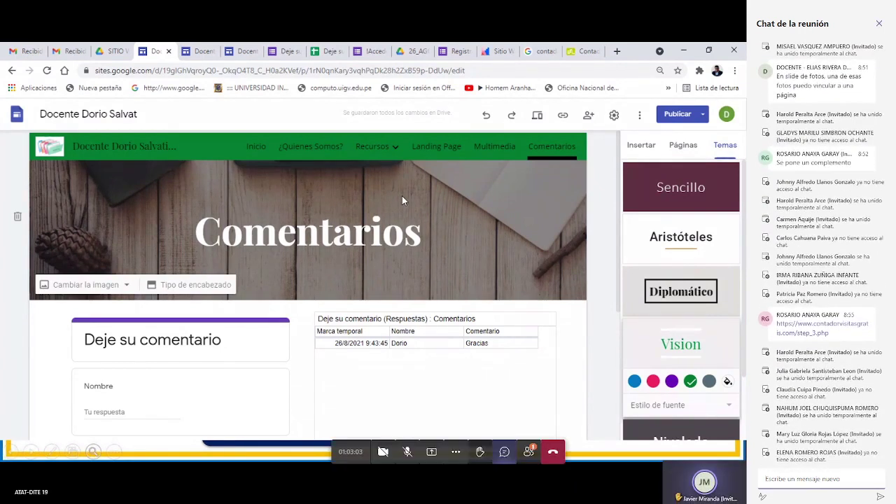
pyautogui.scroll(6, 819, 245)
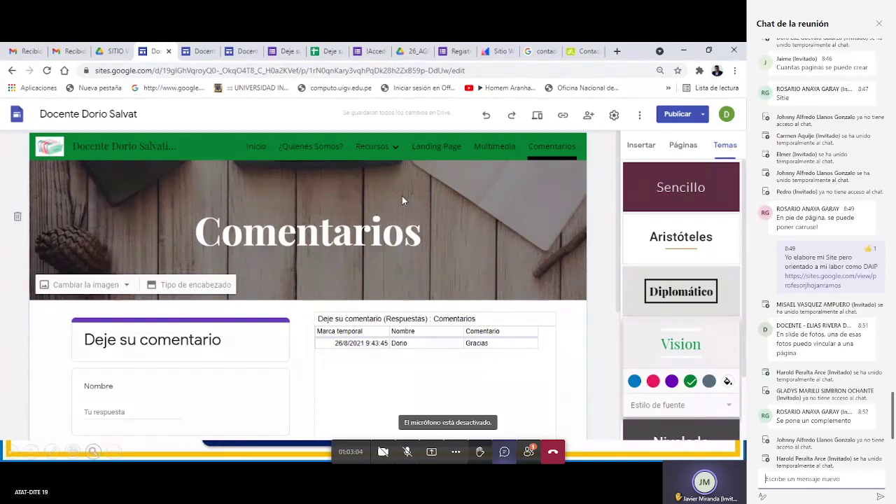
pyautogui.moveTo(841, 285); pyautogui.dragTo(844, 276)
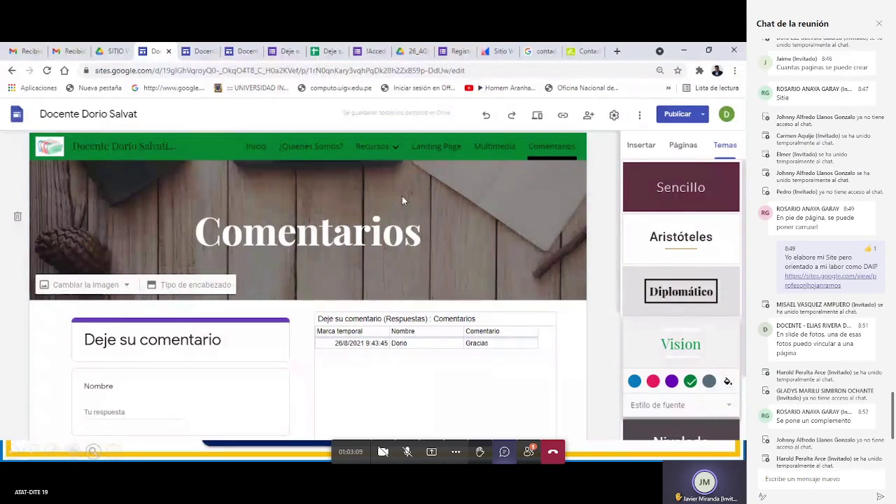
pyautogui.click(830, 280)
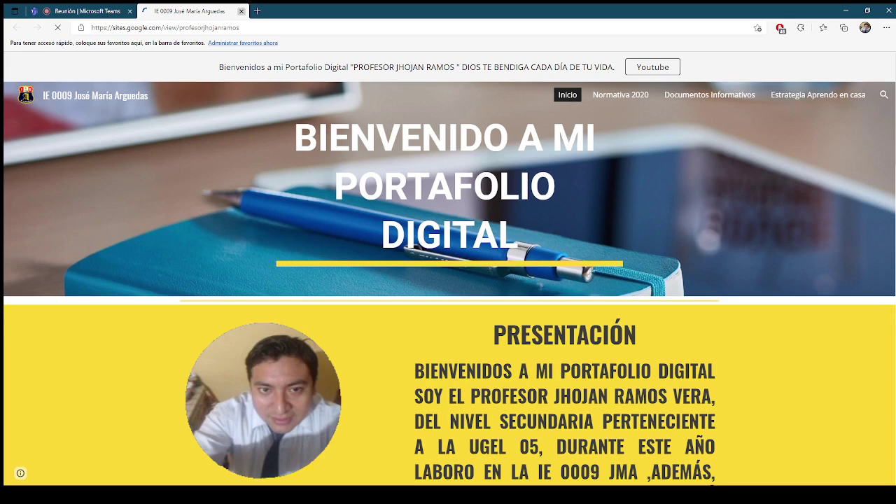
# - Close the portfolio site tab to return to the meeting
pyautogui.click(241, 10)
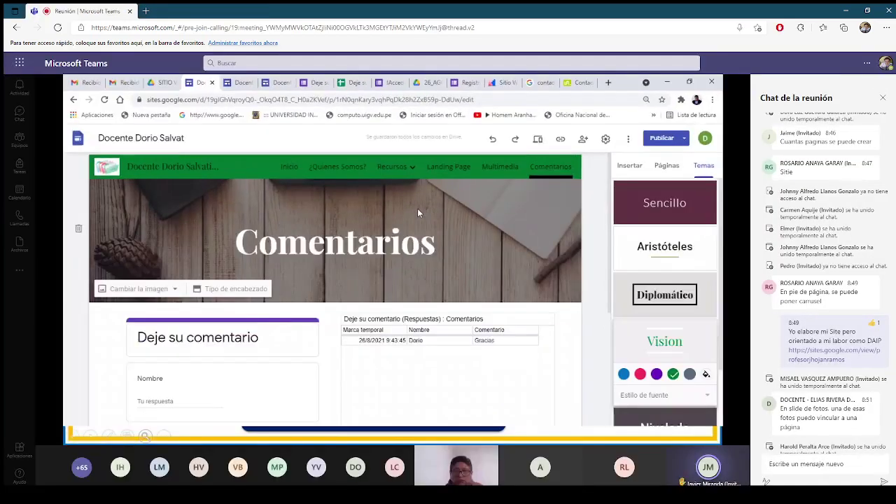
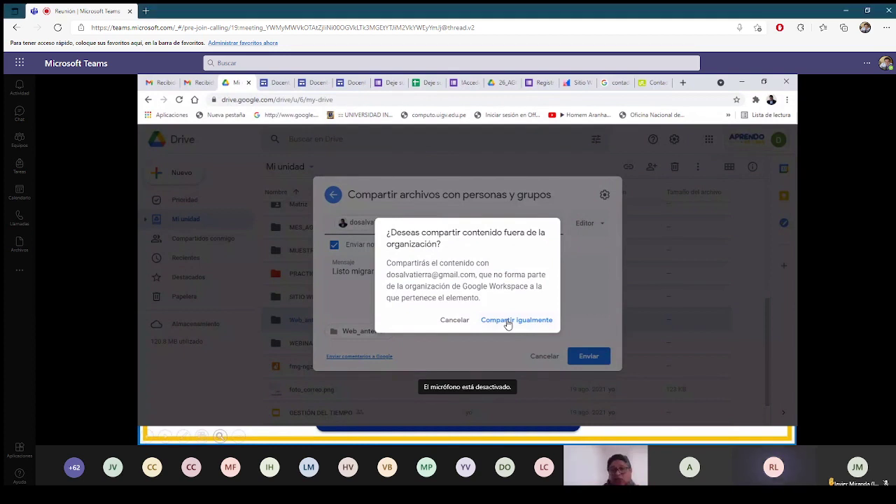
# - Confirm sharing Web_anterior with the external Gmail account as Editor, then go to the Gmail inbox
pyautogui.click(507, 321)
pyautogui.click(474, 416)
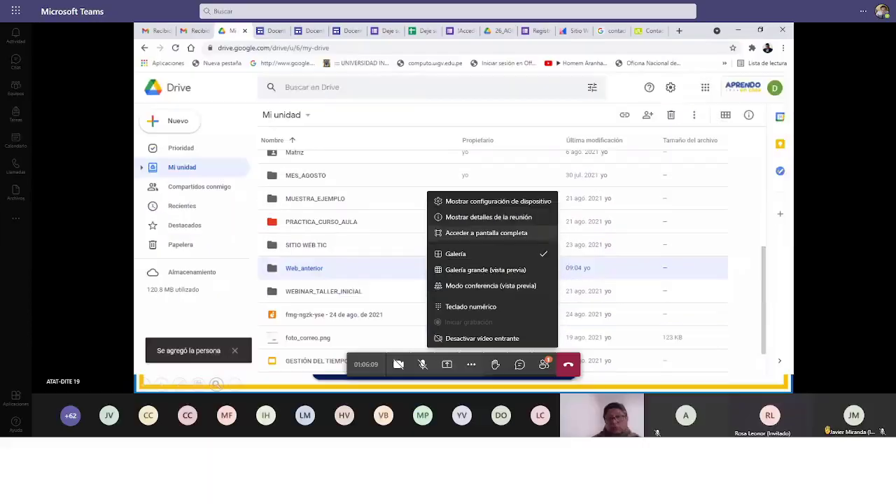
pyautogui.click(284, 264)
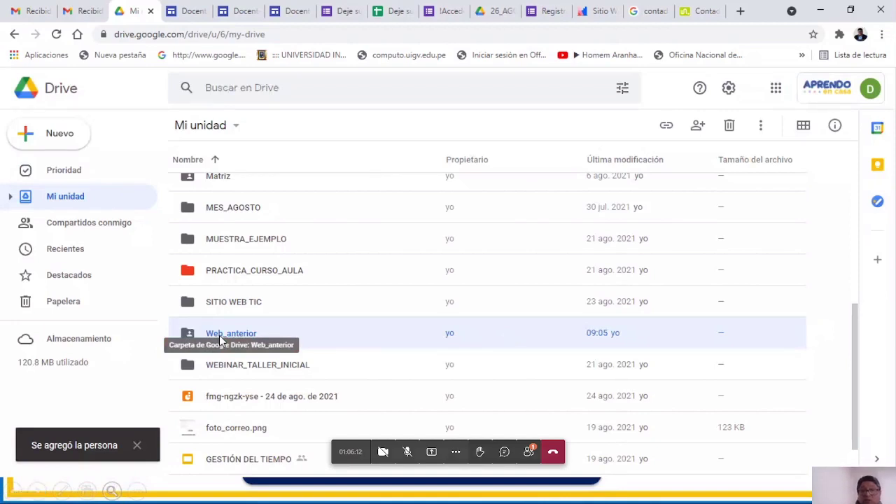
pyautogui.click(39, 11)
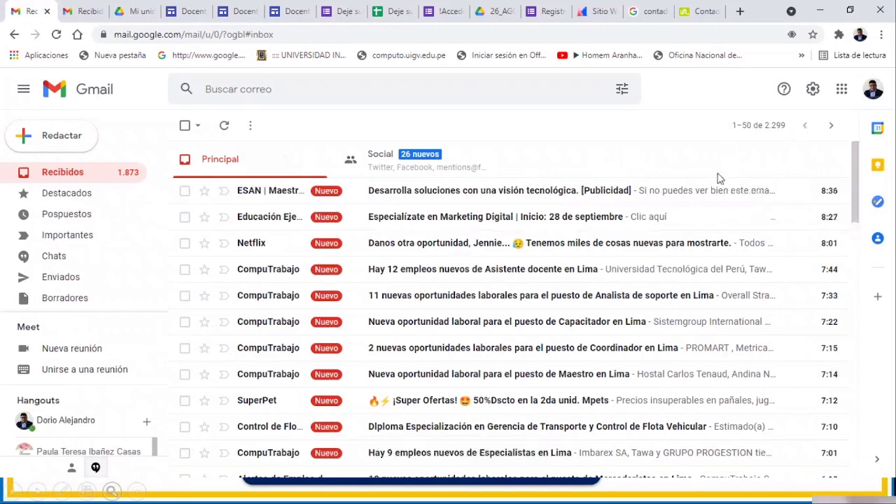
# - Make Copia de PORTAFIO in My Drive and select it beside the original PORTAFIO site
pyautogui.click(56, 34)
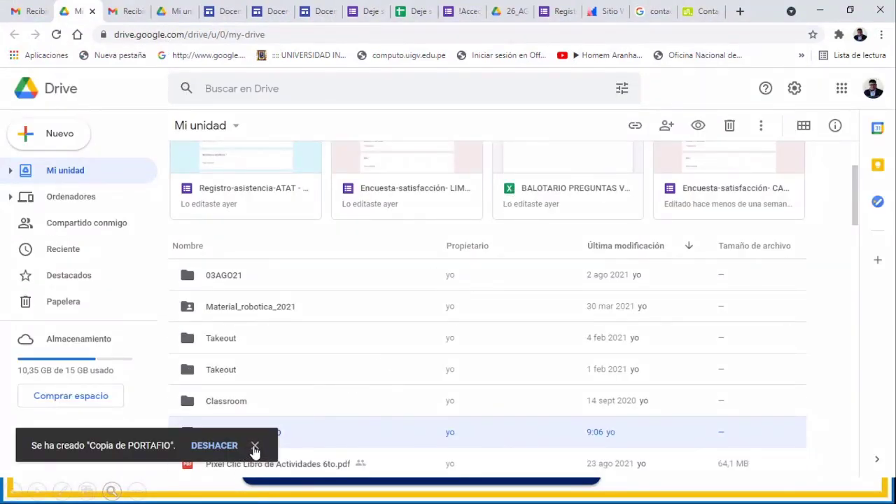
pyautogui.click(255, 446)
pyautogui.scroll(-3, 373, 377)
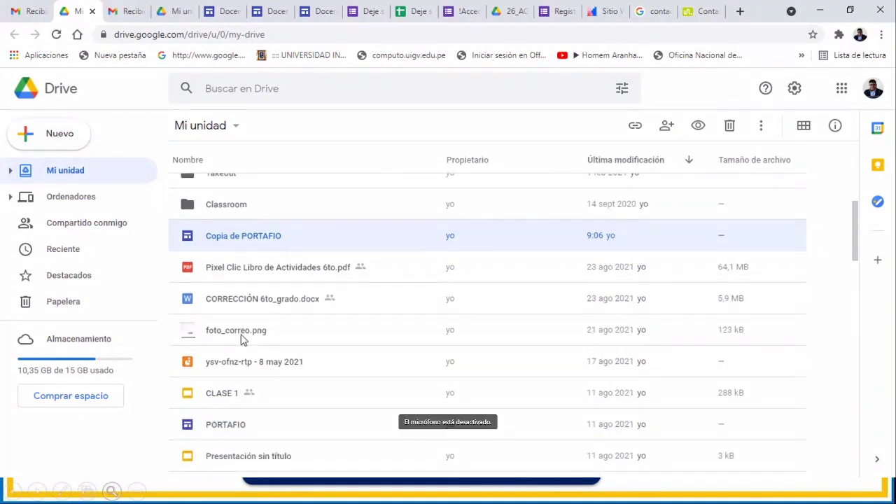
pyautogui.click(226, 424)
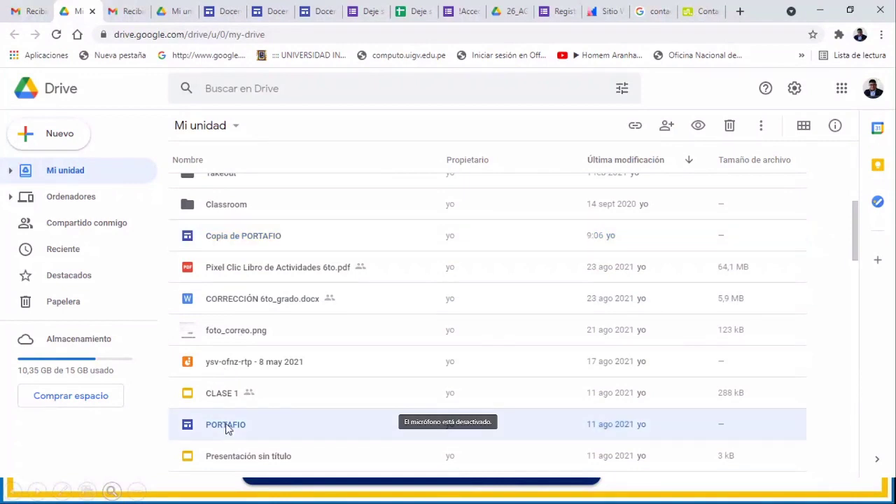
pyautogui.click(248, 247)
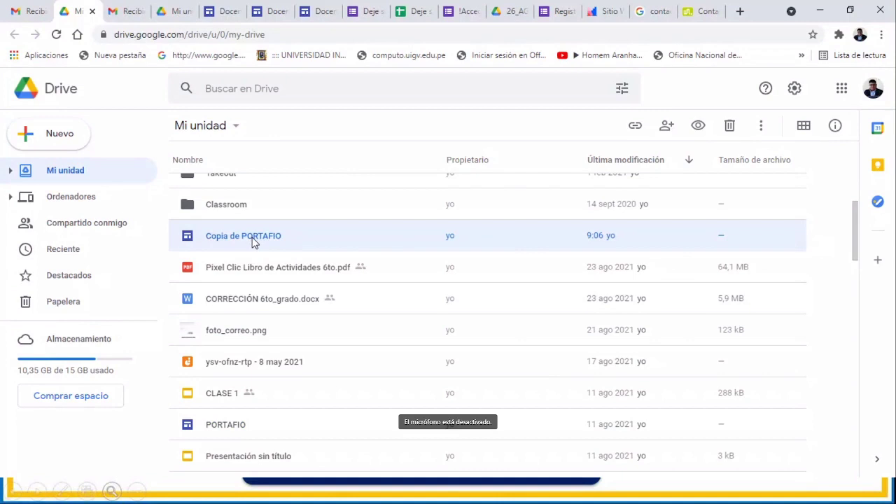
# - Move Copia de PORTAFIO to Compartido conmigo > Web_anterior with Mover a, reaching the access warning
pyautogui.rightClick(253, 242)
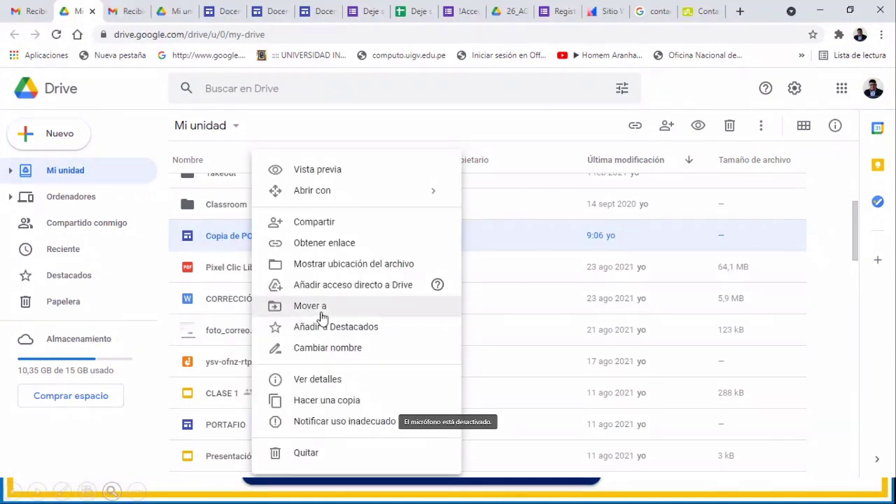
pyautogui.click(324, 313)
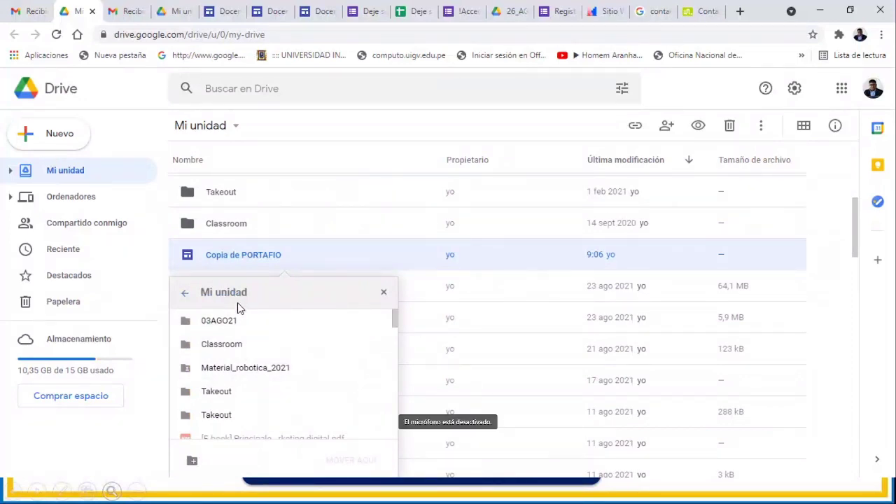
pyautogui.click(183, 296)
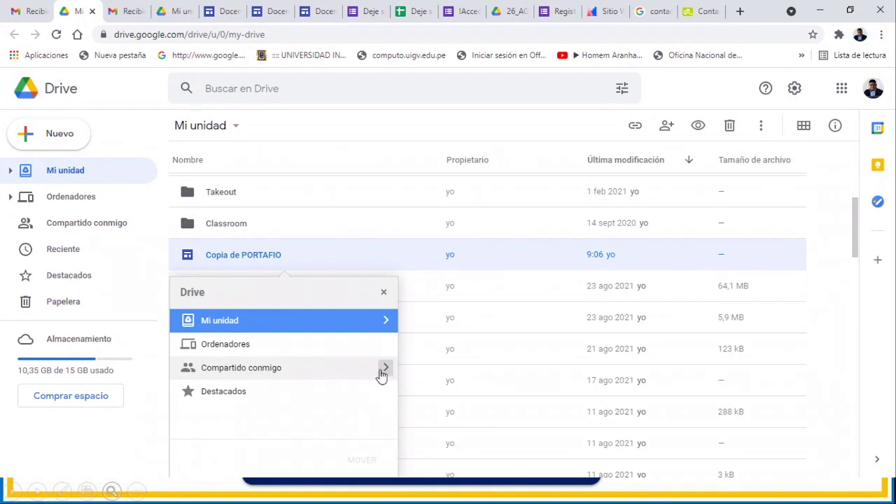
pyautogui.click(385, 368)
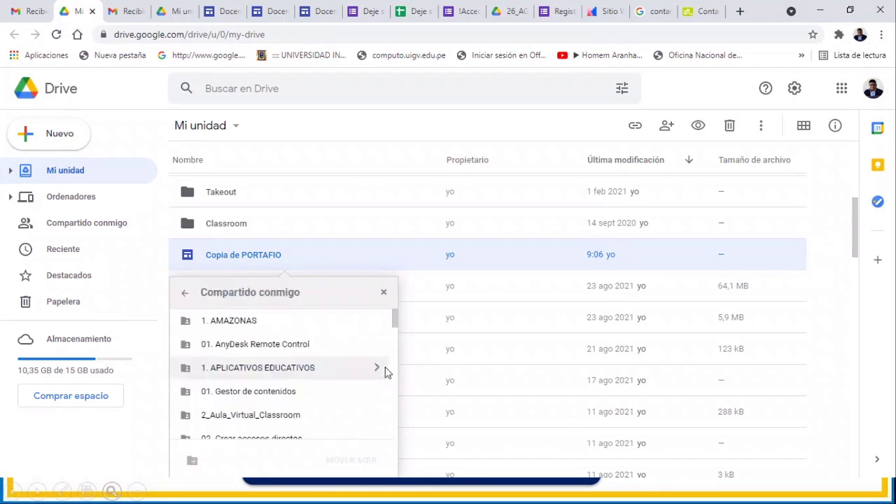
pyautogui.scroll(-3, 239, 329)
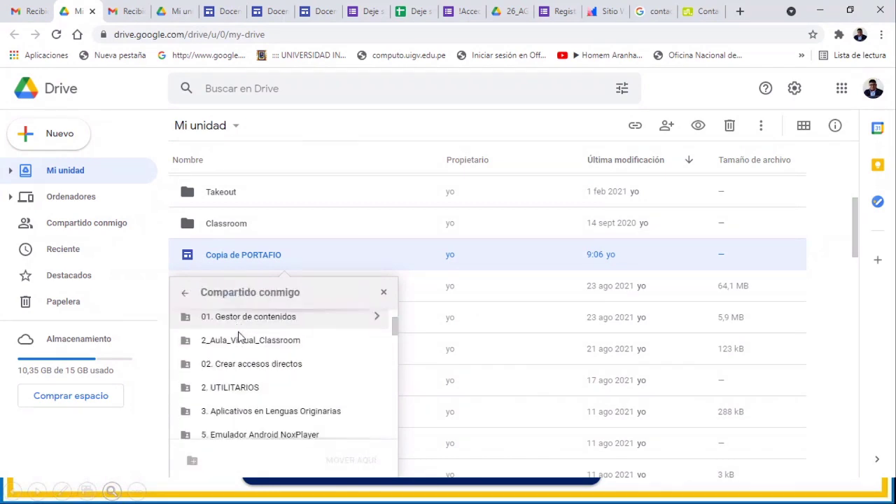
pyautogui.scroll(-5, 239, 338)
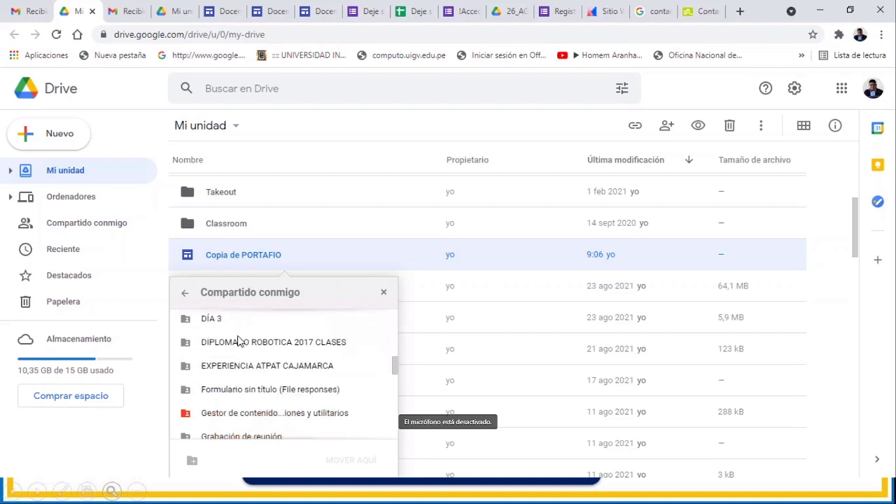
pyautogui.scroll(-8, 238, 341)
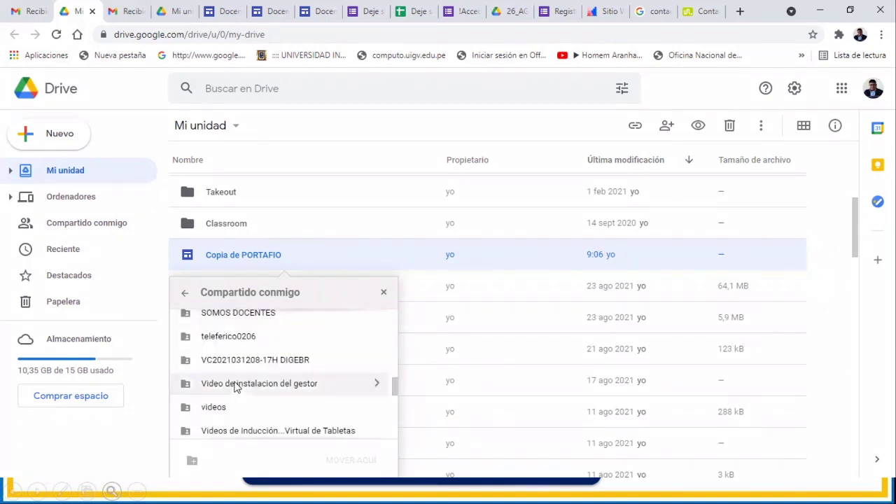
pyautogui.scroll(-3, 236, 387)
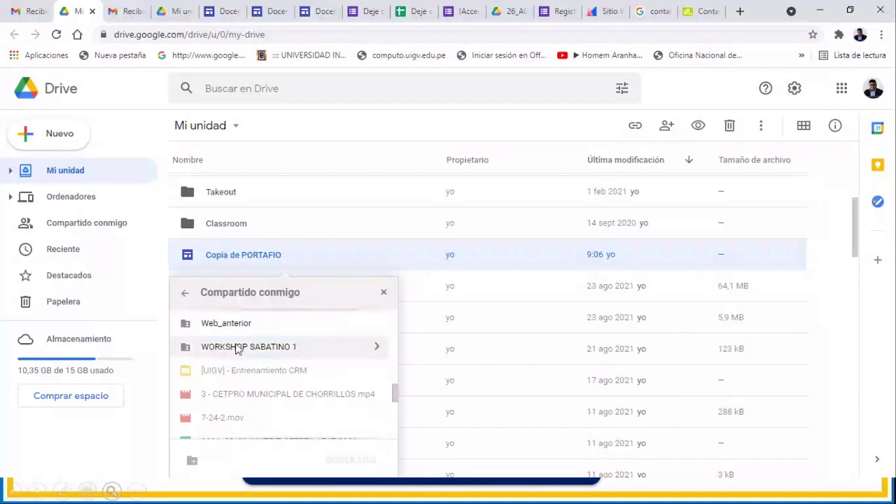
pyautogui.scroll(1, 231, 398)
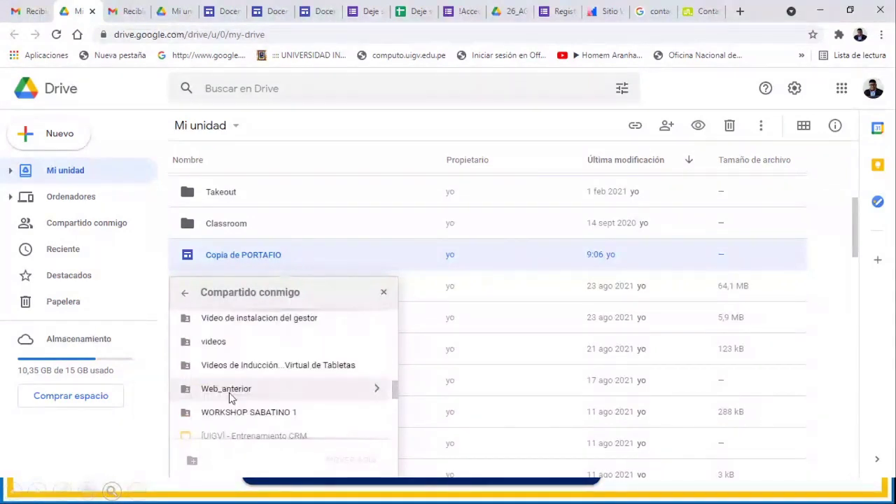
pyautogui.click(233, 397)
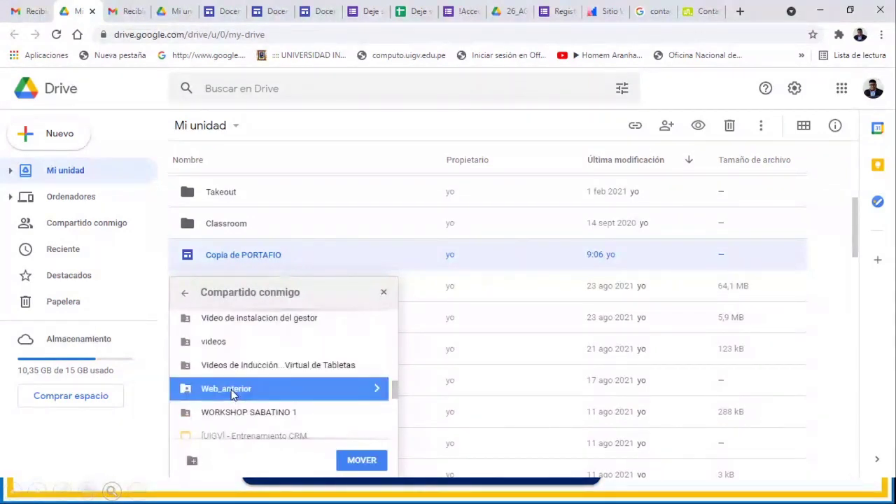
pyautogui.click(378, 389)
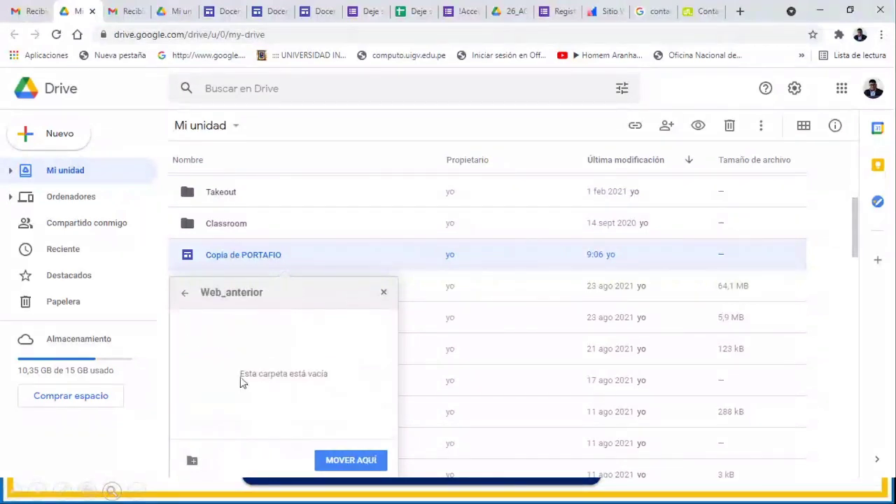
pyautogui.click(351, 462)
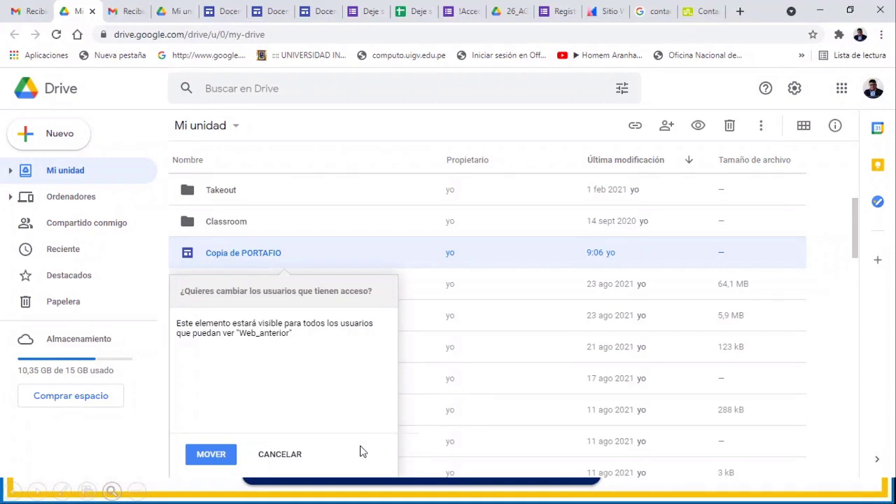
# - Confirm moving Copia de PORTAFIO into Web_anterior, then select Web_anterior in the other account's Drive
pyautogui.click(212, 459)
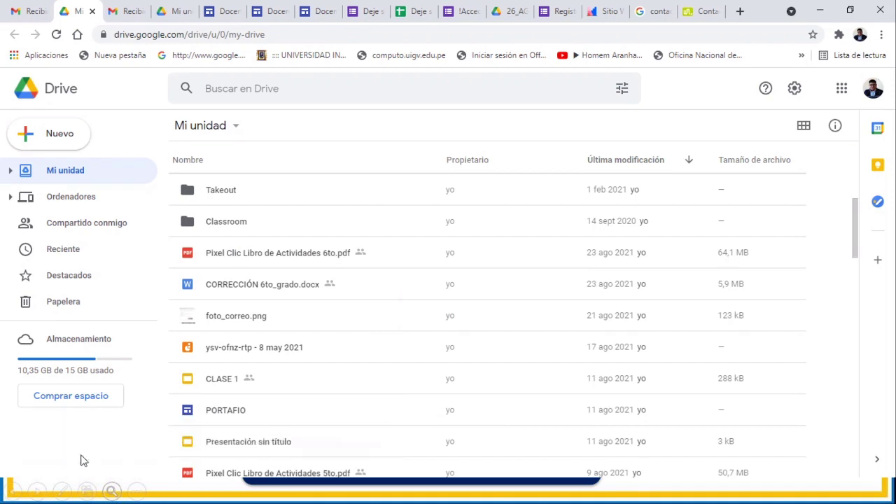
pyautogui.click(175, 14)
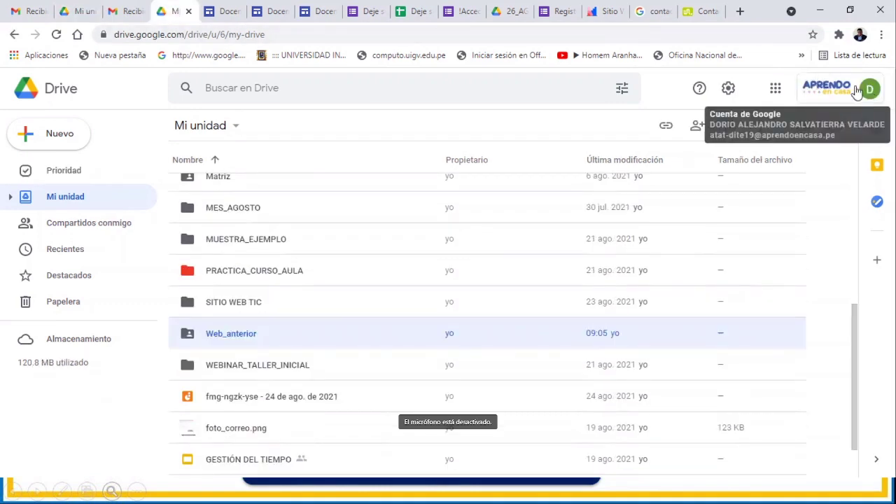
pyautogui.click(78, 11)
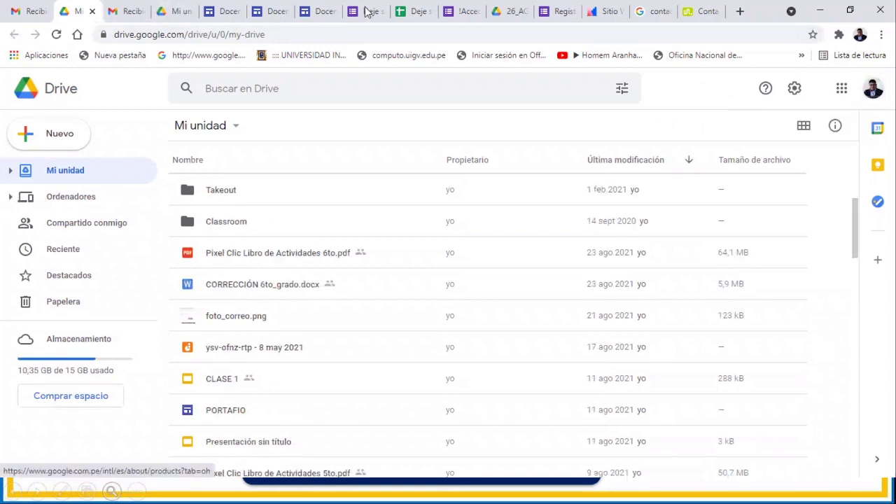
pyautogui.click(172, 11)
pyautogui.click(230, 335)
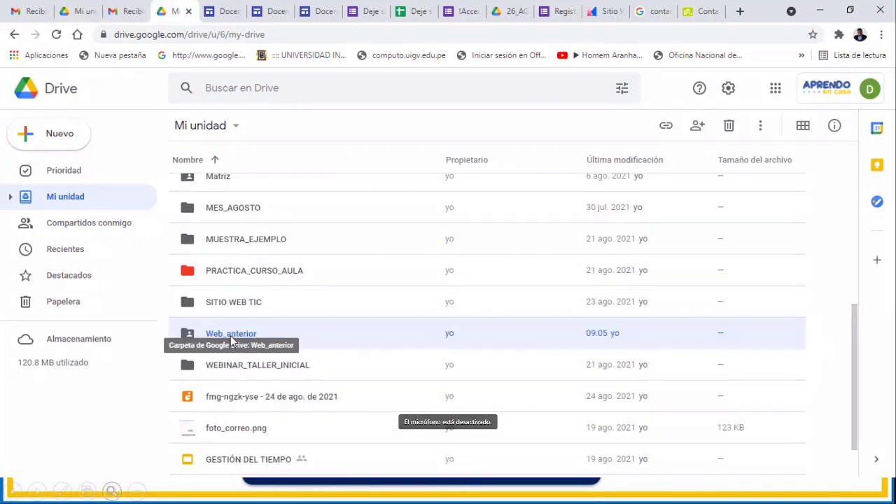
# - Open Copia de PORTAFIO from Web_anterior in Sites and inspect its title and 'Necesitas acceso' Drive embed
pyautogui.doubleClick(231, 334)
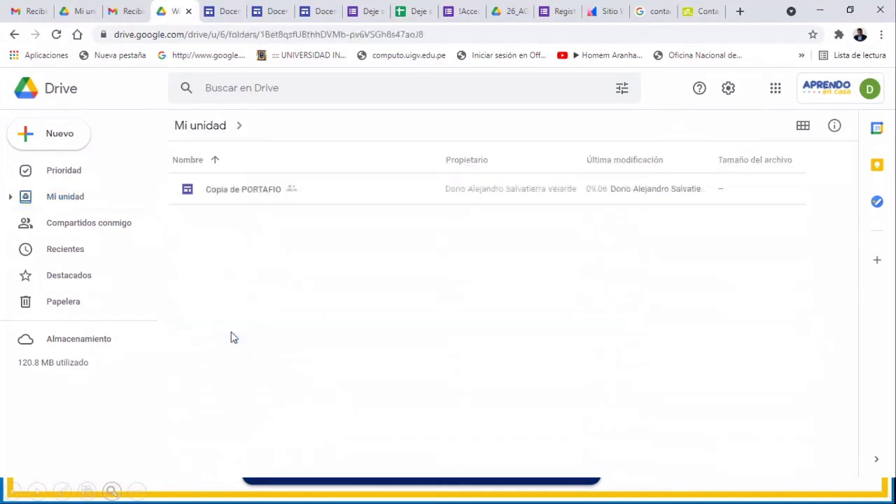
pyautogui.doubleClick(265, 197)
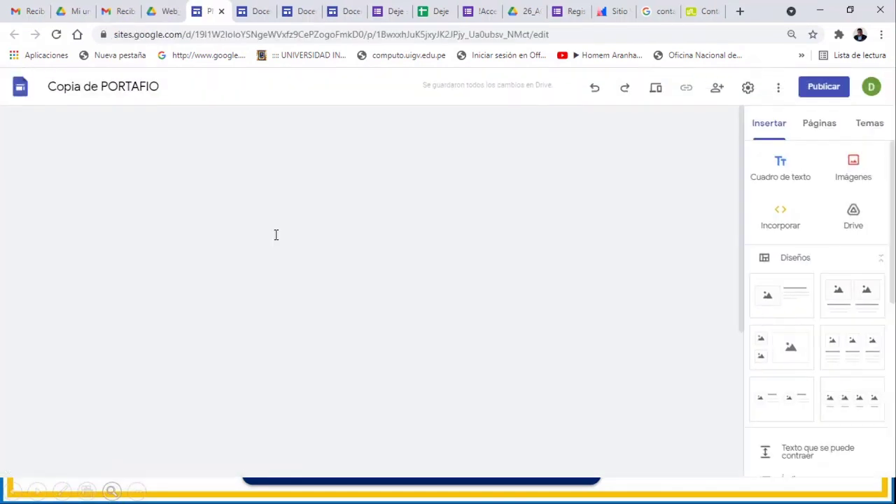
pyautogui.scroll(-4, 337, 280)
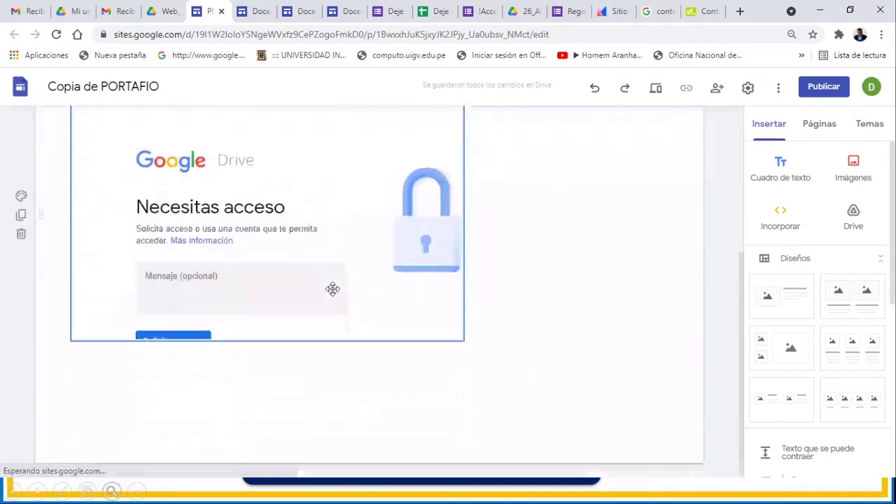
pyautogui.scroll(1, 332, 288)
pyautogui.scroll(2, 332, 288)
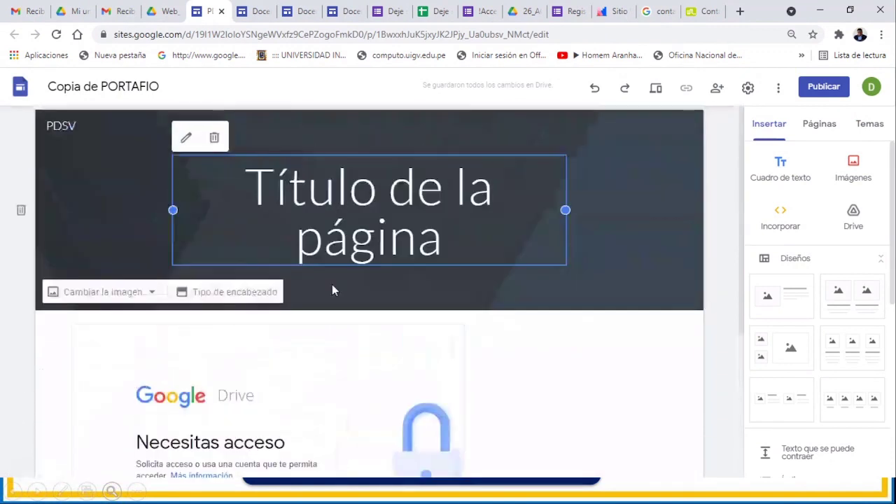
pyautogui.scroll(-3, 332, 290)
pyautogui.click(379, 268)
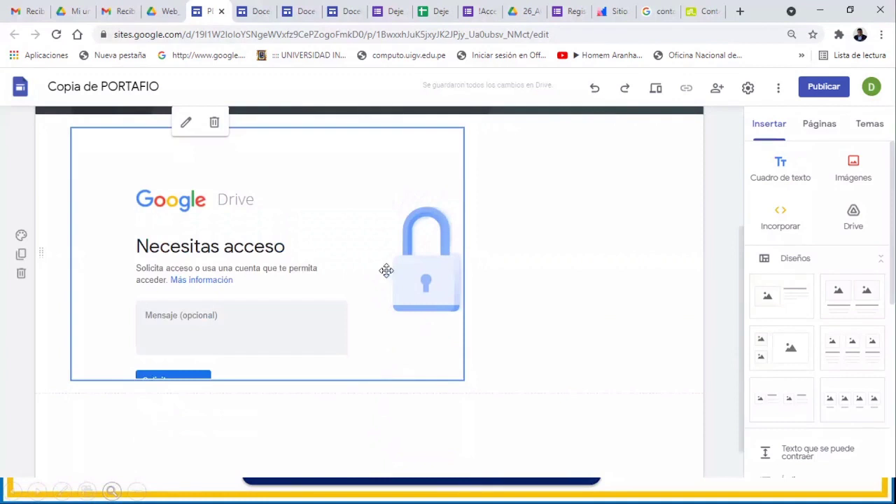
pyautogui.scroll(3, 386, 270)
pyautogui.click(286, 265)
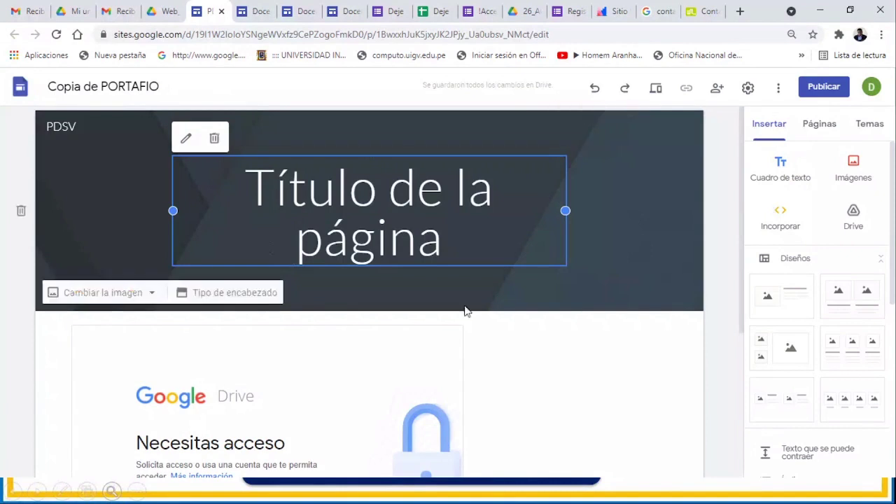
pyautogui.scroll(-1, 386, 303)
pyautogui.scroll(-3, 386, 303)
pyautogui.scroll(4, 371, 296)
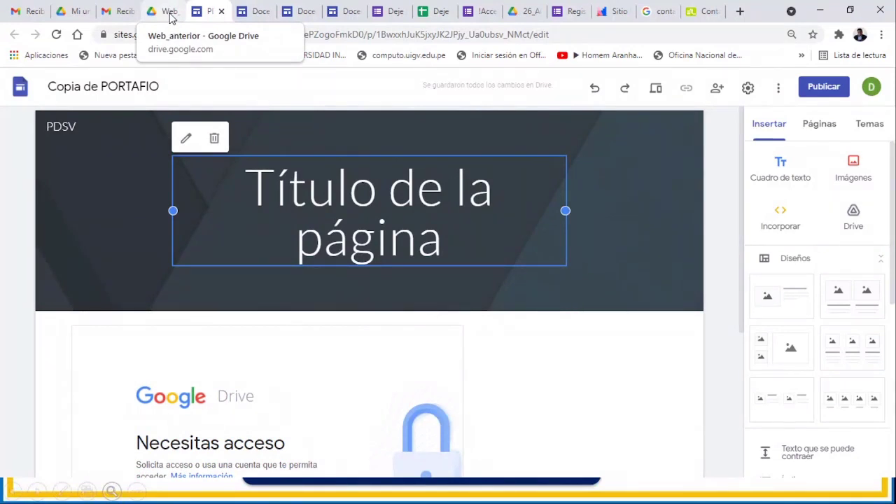
# - Change the published Copia de PORTAFIO site's link access from Restringido to Público
pyautogui.click(160, 13)
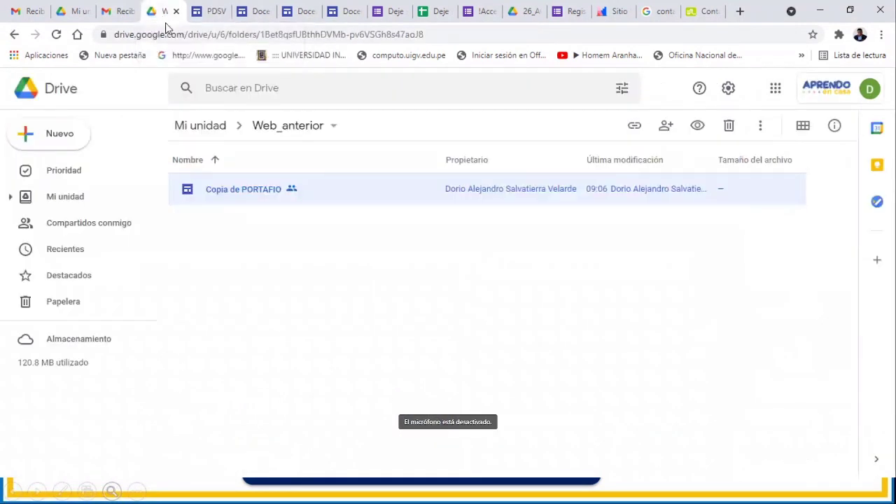
pyautogui.rightClick(252, 196)
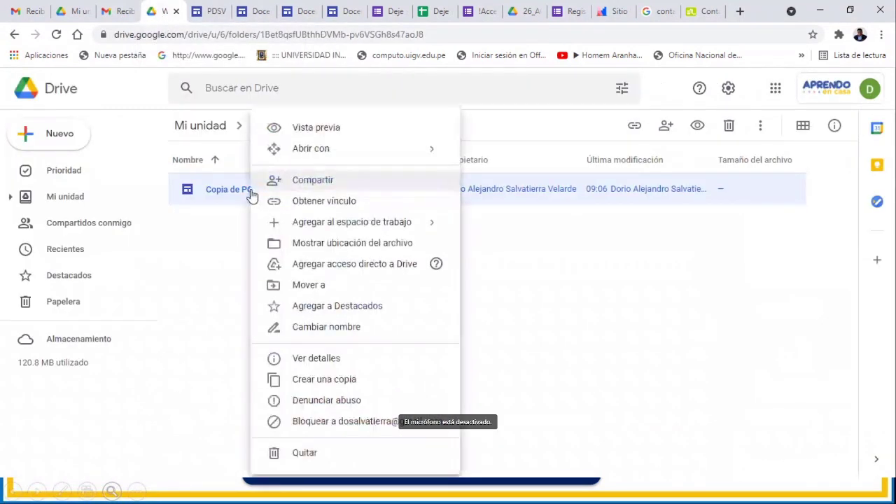
pyautogui.click(310, 200)
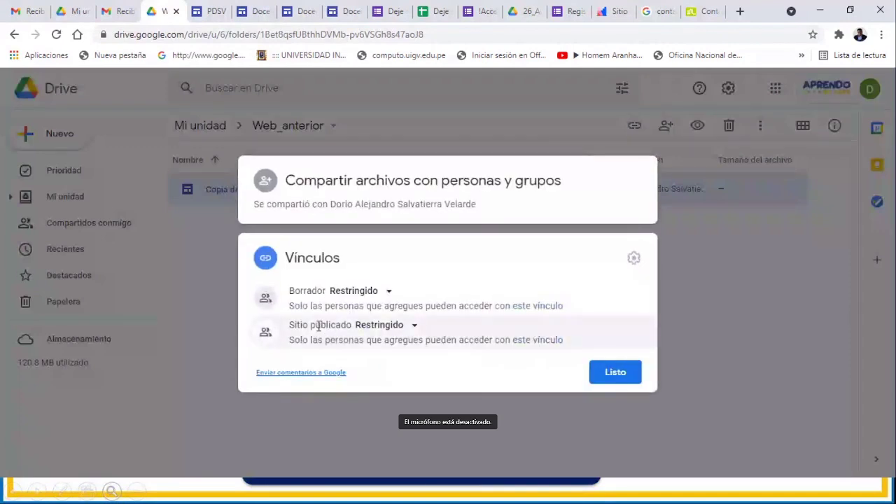
pyautogui.click(414, 328)
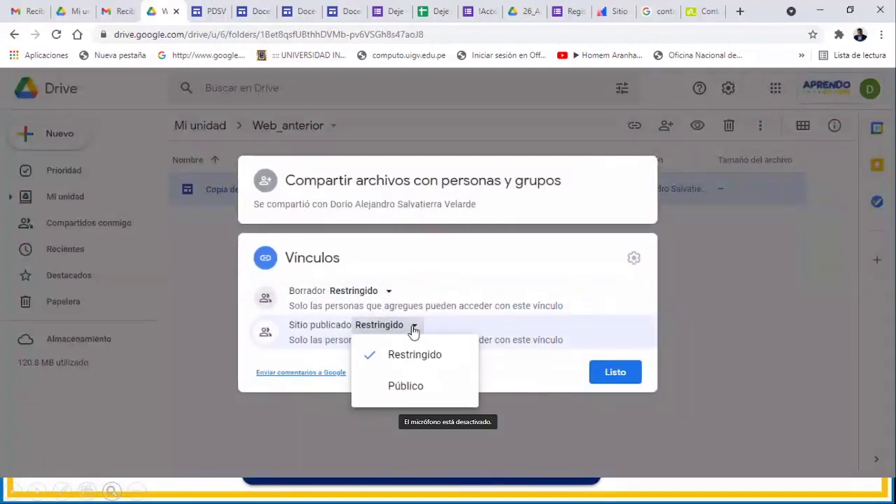
pyautogui.click(413, 384)
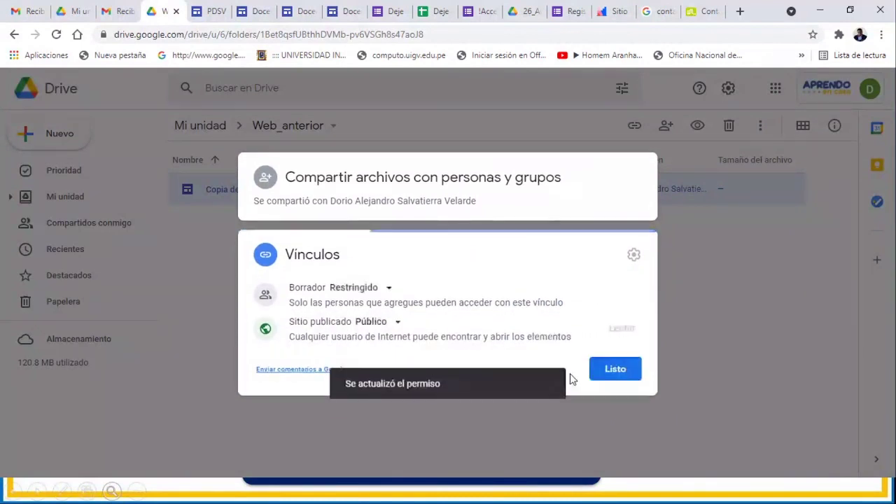
pyautogui.click(616, 372)
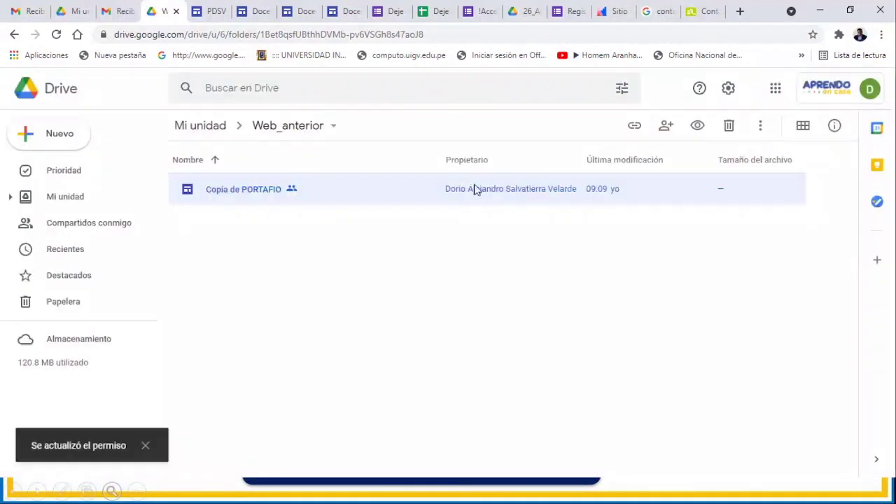
pyautogui.click(211, 13)
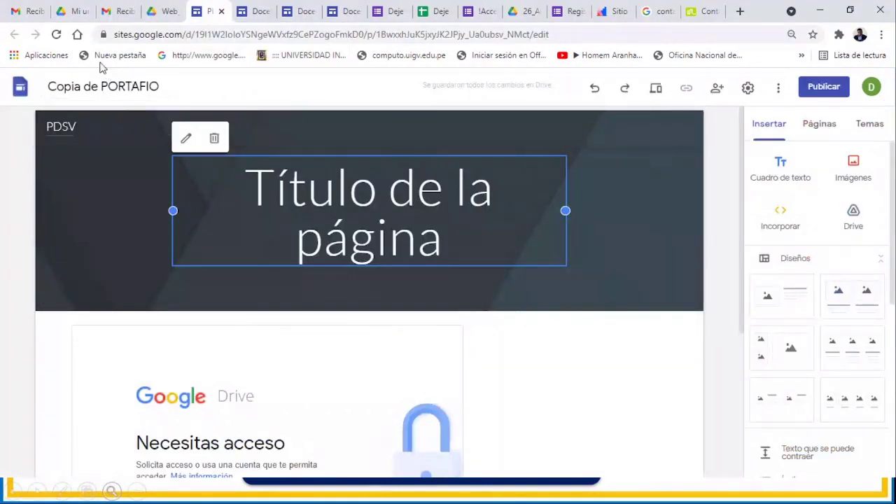
# - Reload the Copia de PORTAFIO editor so its Drive embed lists Materiales, then return to Web_anterior
pyautogui.click(58, 34)
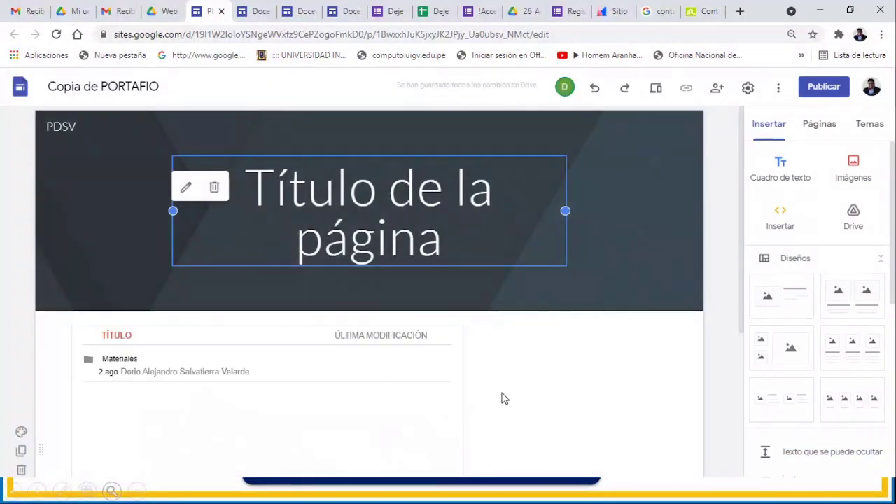
pyautogui.scroll(-1, 502, 396)
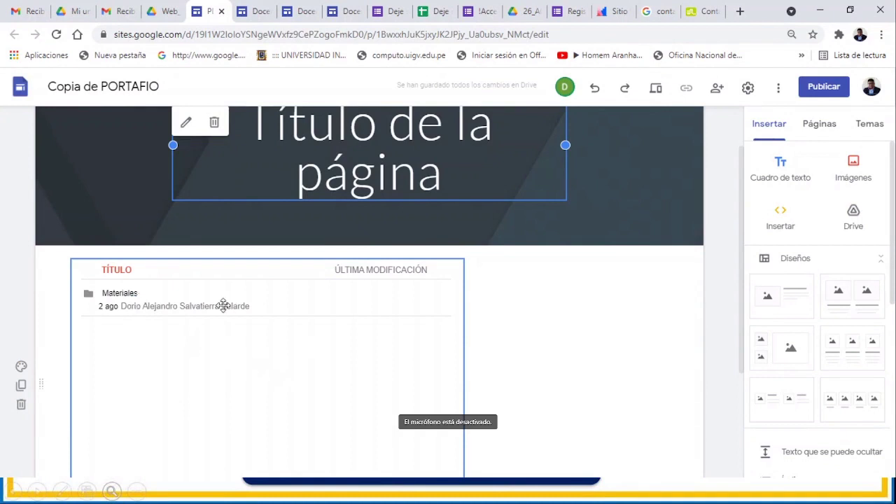
pyautogui.click(169, 12)
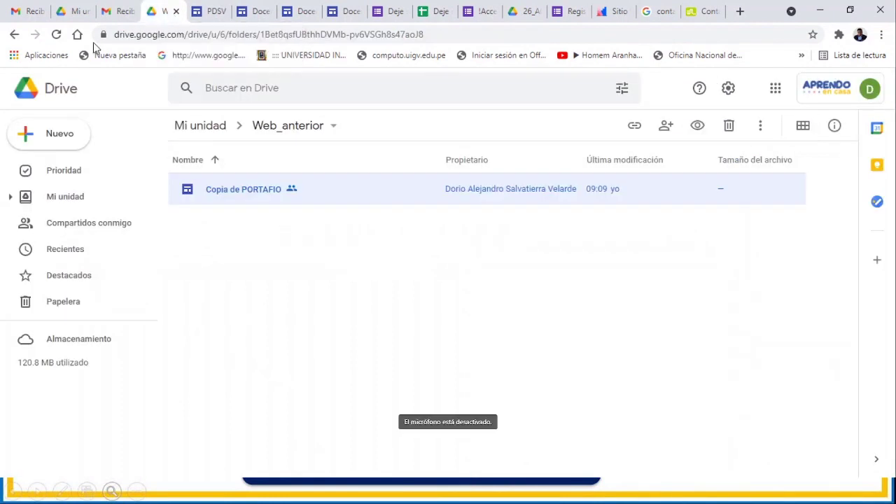
pyautogui.rightClick(247, 185)
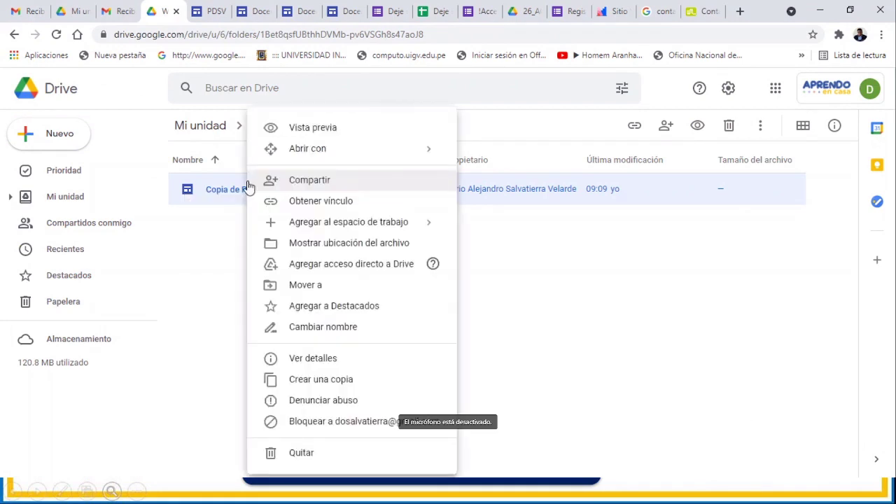
pyautogui.click(299, 202)
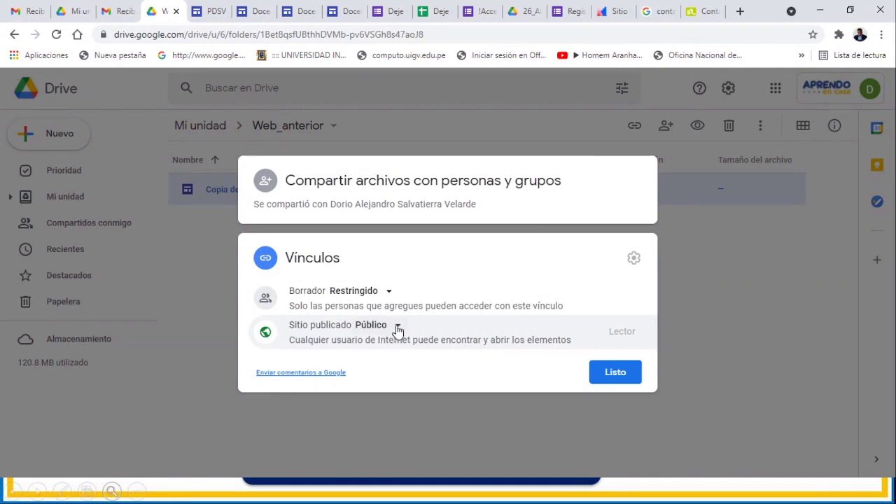
pyautogui.click(397, 327)
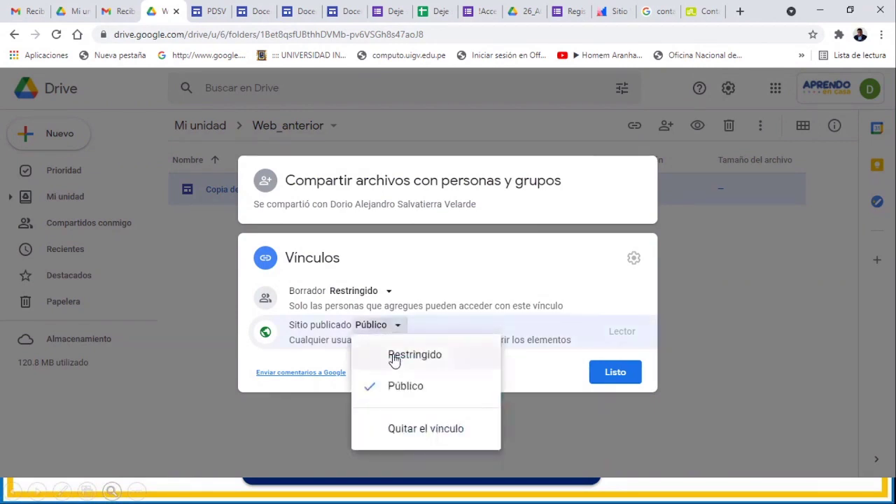
pyautogui.click(539, 393)
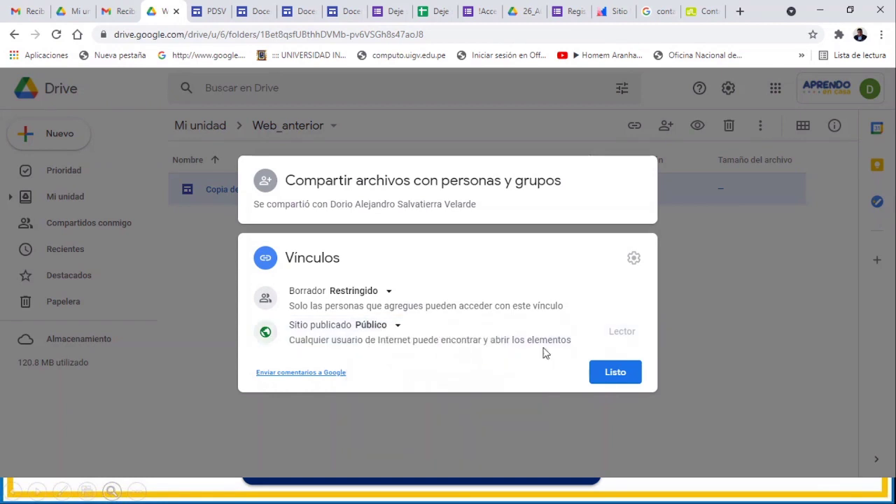
pyautogui.click(627, 372)
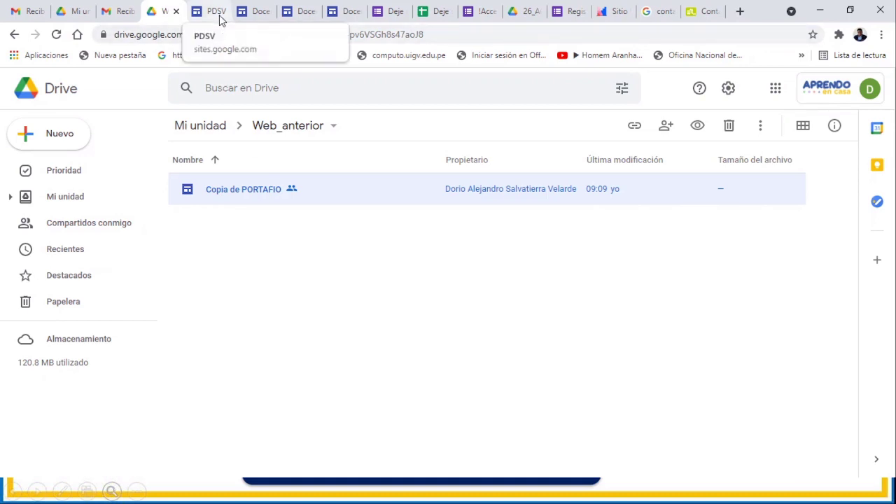
# - Cycle through the site and Drive tabs, ending on the older site's published Landing Page form
pyautogui.click(263, 13)
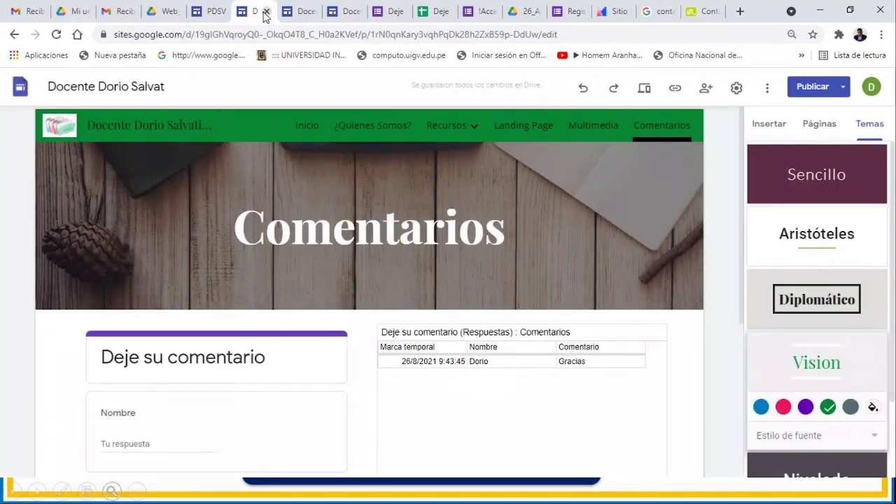
pyautogui.click(215, 13)
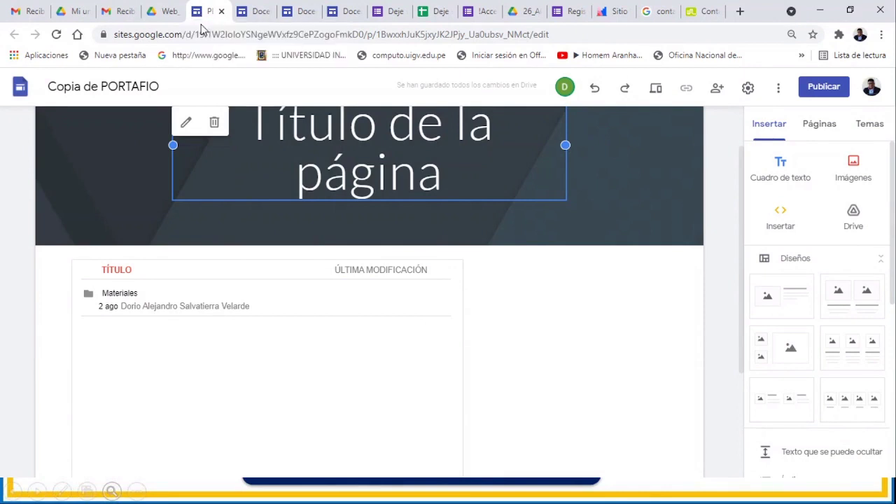
pyautogui.click(166, 15)
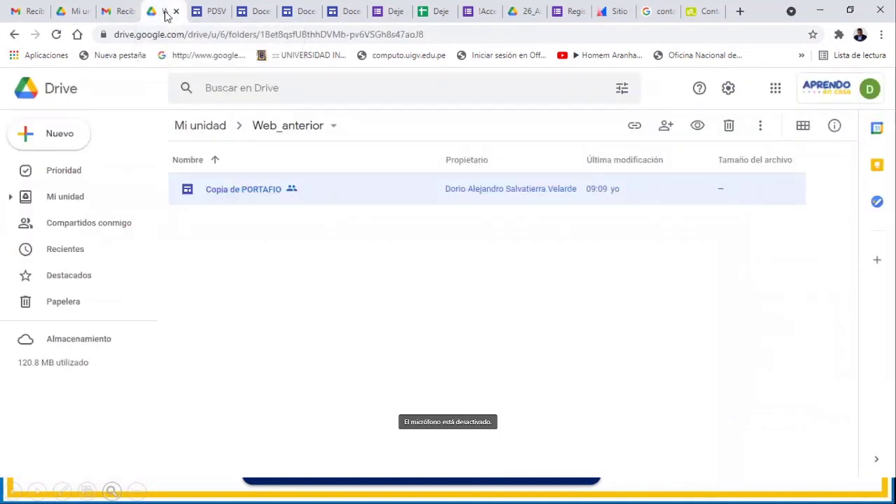
pyautogui.click(216, 15)
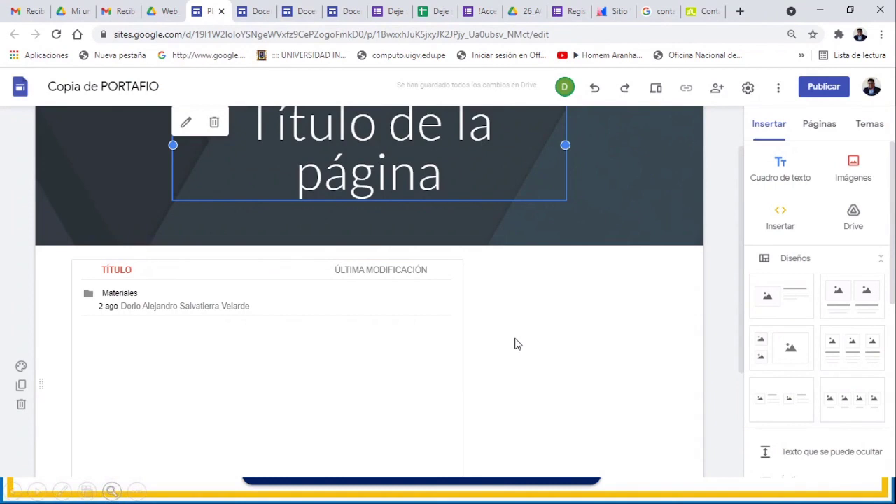
pyautogui.click(270, 15)
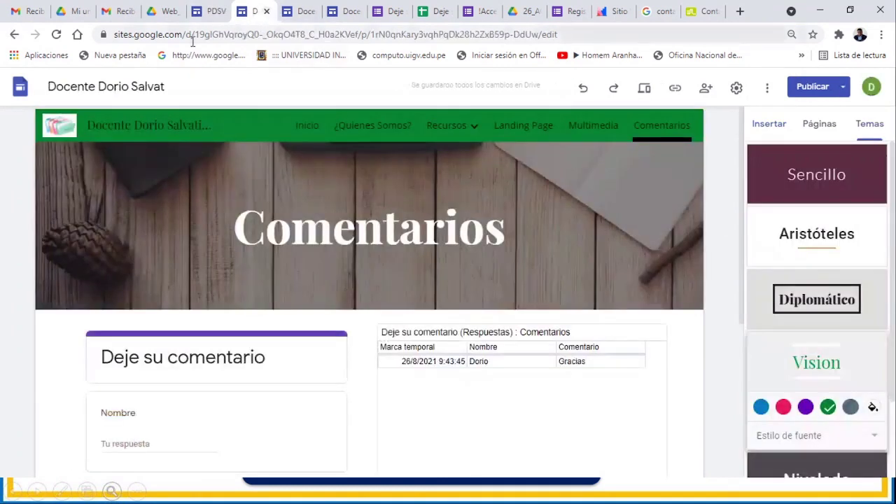
pyautogui.click(303, 16)
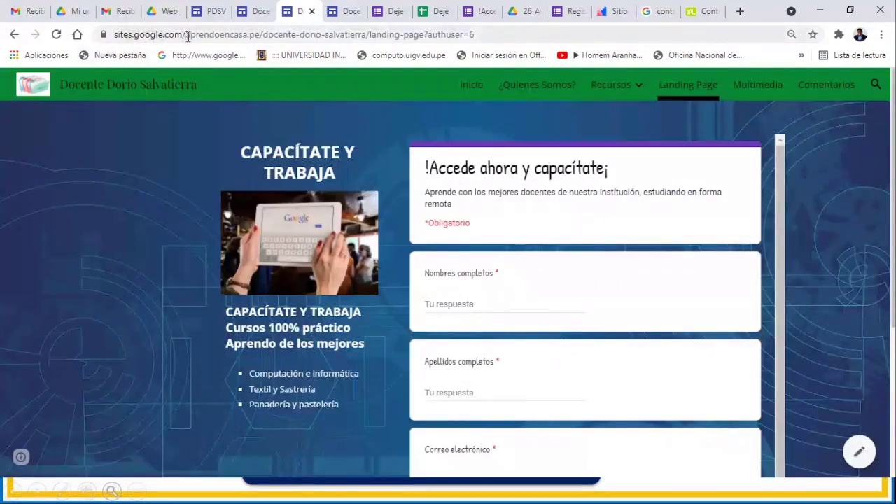
# - Highlight the aprendoencasa.pe domain and page path in the URL, then return to the Comentarios editor
pyautogui.moveTo(186, 35); pyautogui.dragTo(259, 37)
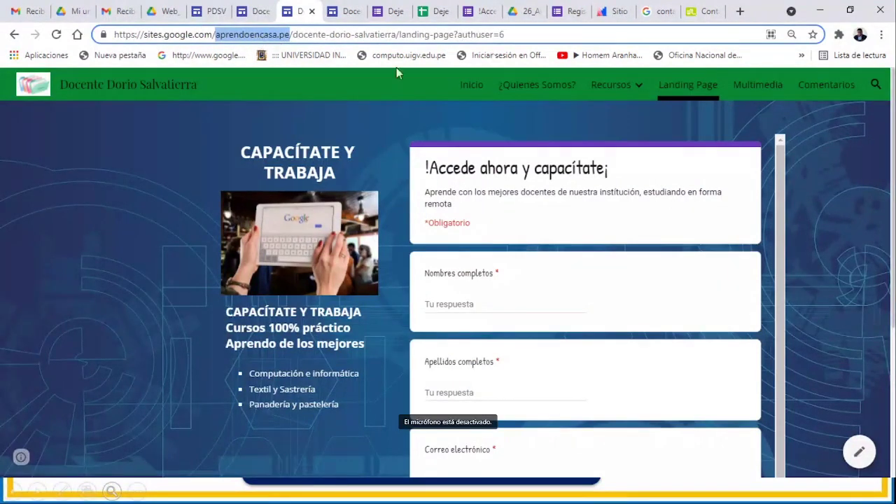
pyautogui.moveTo(507, 37); pyautogui.dragTo(293, 48)
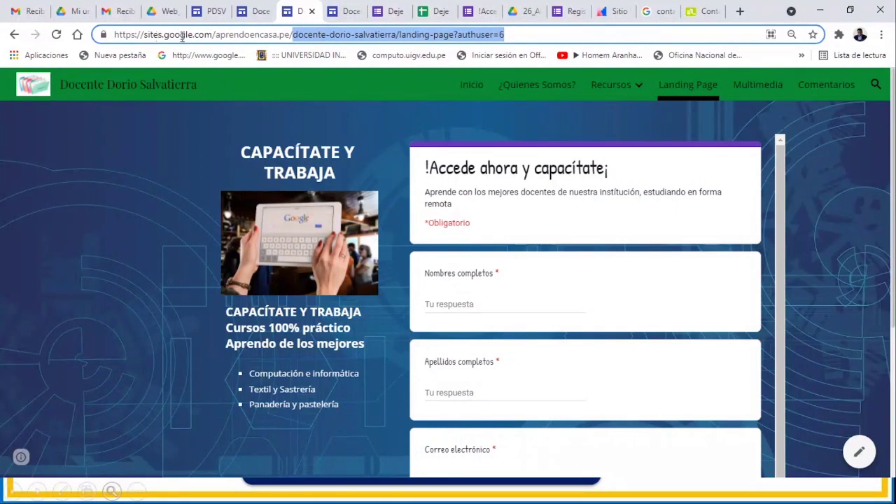
pyautogui.moveTo(215, 34); pyautogui.dragTo(290, 36)
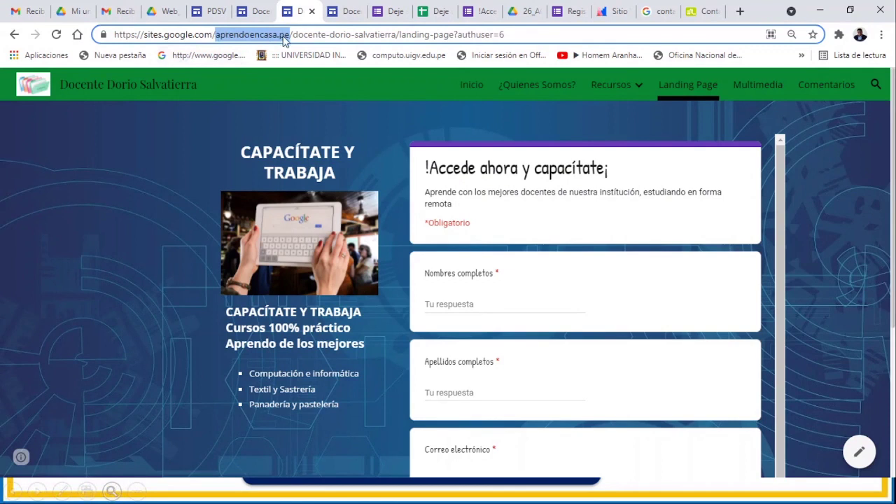
pyautogui.moveTo(295, 35); pyautogui.dragTo(510, 35)
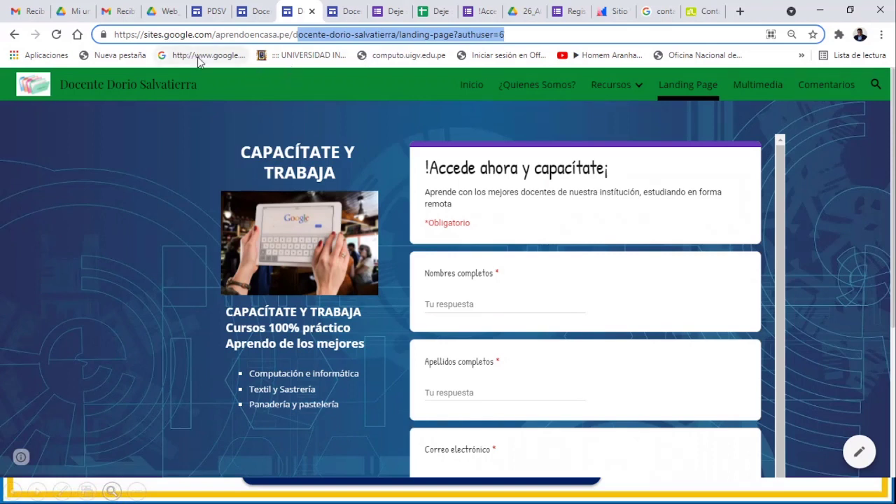
pyautogui.moveTo(143, 34); pyautogui.dragTo(289, 35)
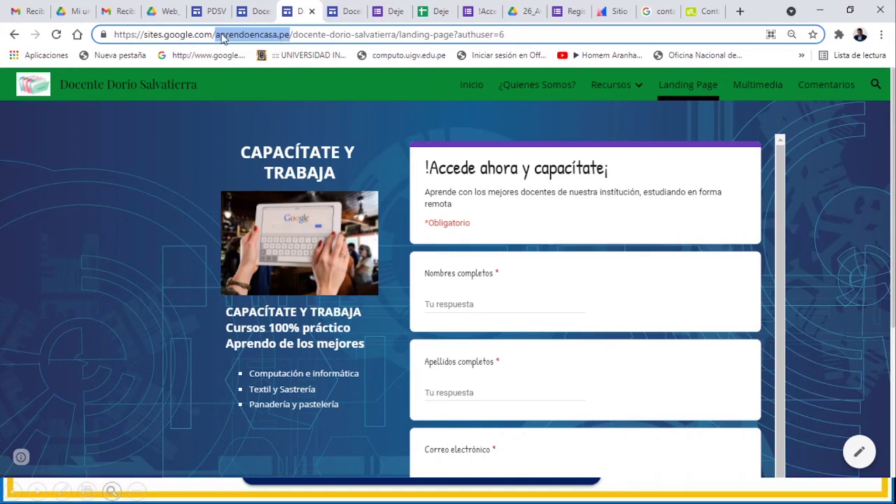
pyautogui.click(536, 33)
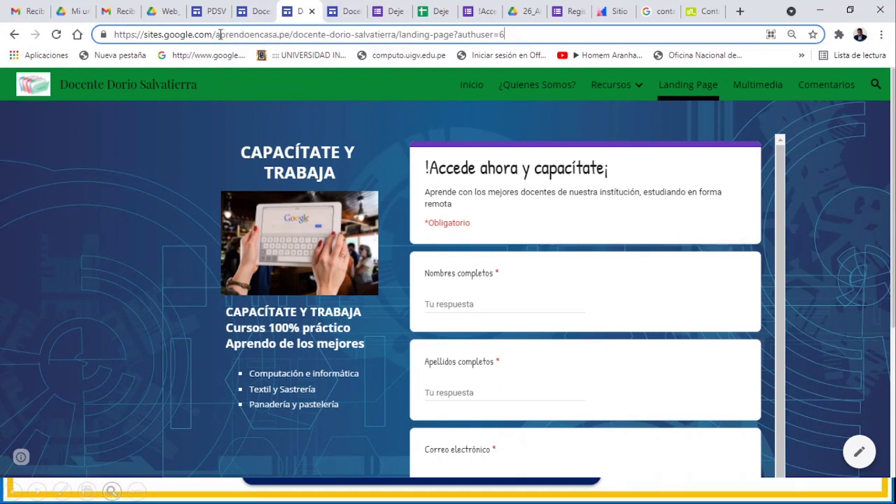
pyautogui.moveTo(221, 34); pyautogui.dragTo(293, 35)
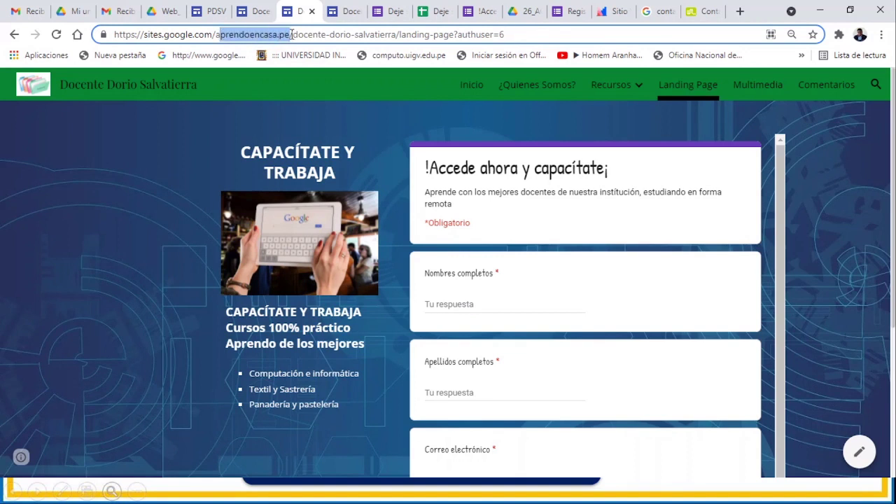
pyautogui.click(261, 12)
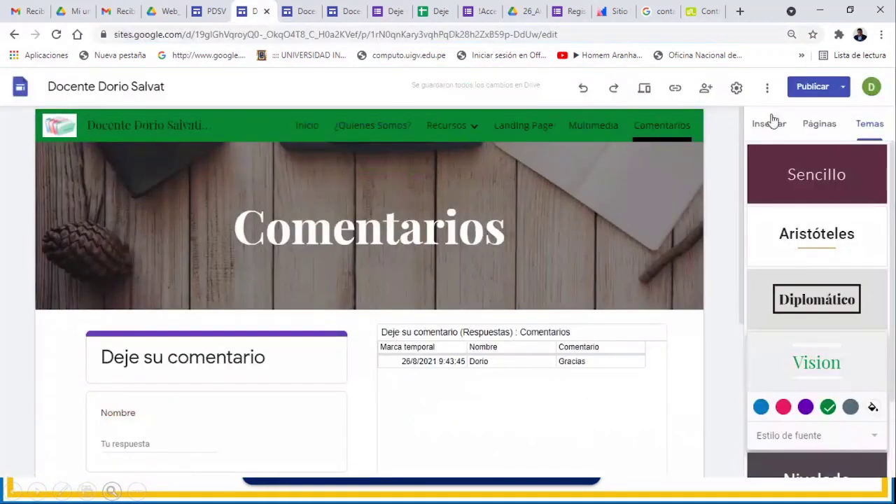
pyautogui.click(843, 89)
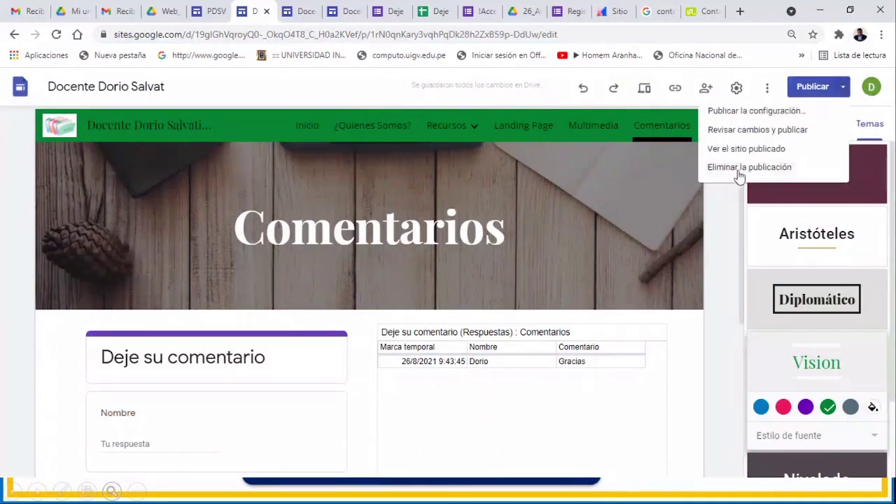
pyautogui.click(744, 221)
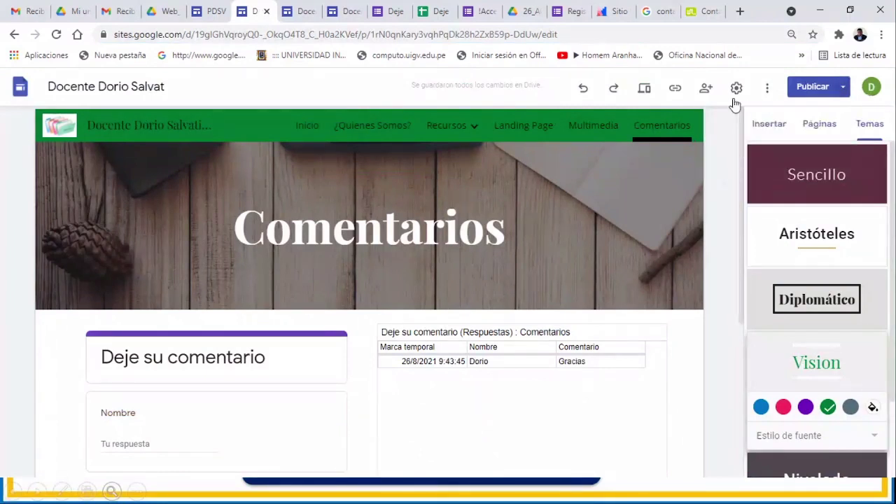
pyautogui.click(843, 88)
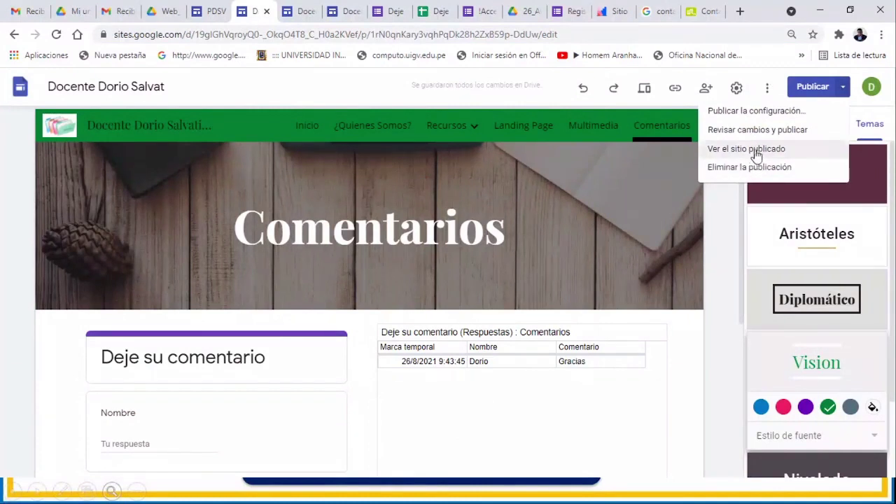
pyautogui.click(763, 112)
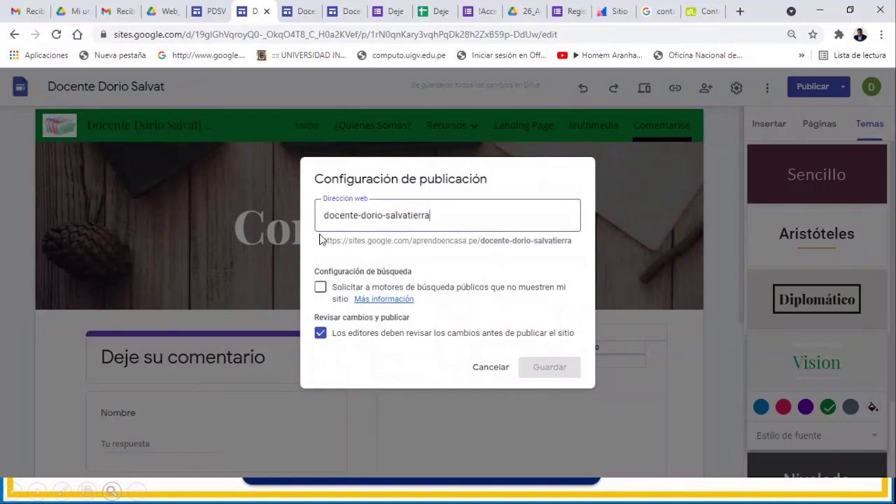
pyautogui.moveTo(350, 245); pyautogui.dragTo(428, 241)
pyautogui.moveTo(486, 241); pyautogui.dragTo(572, 241)
pyautogui.click(343, 241)
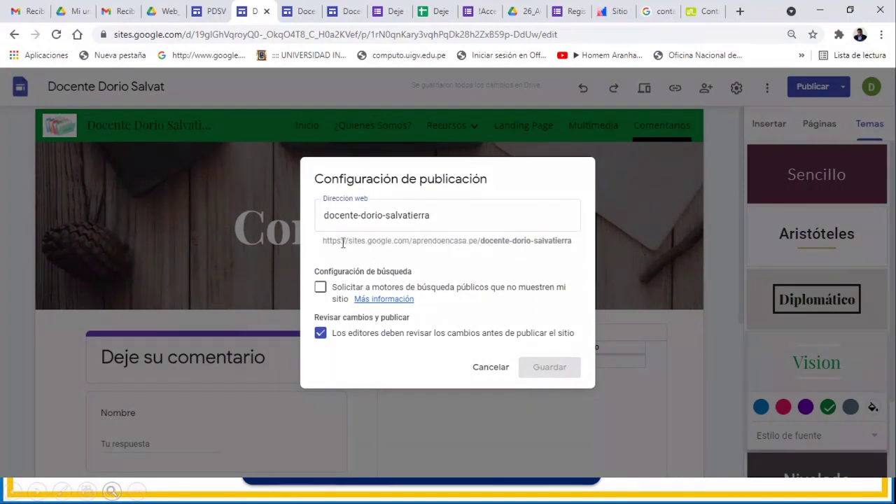
pyautogui.moveTo(322, 241); pyautogui.dragTo(455, 242)
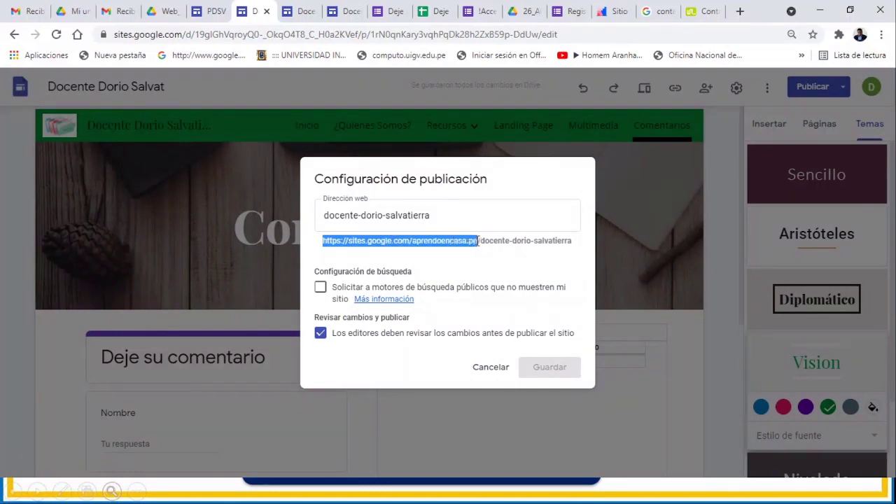
pyautogui.moveTo(486, 241); pyautogui.dragTo(570, 240)
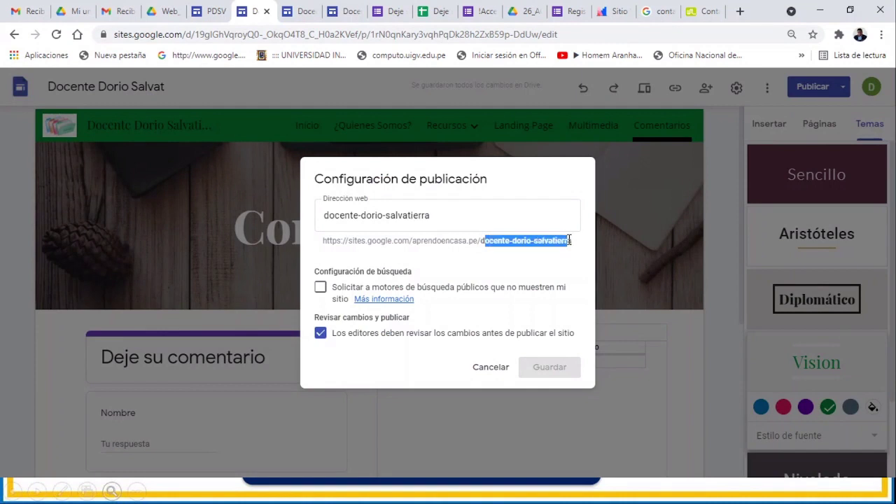
pyautogui.click(435, 228)
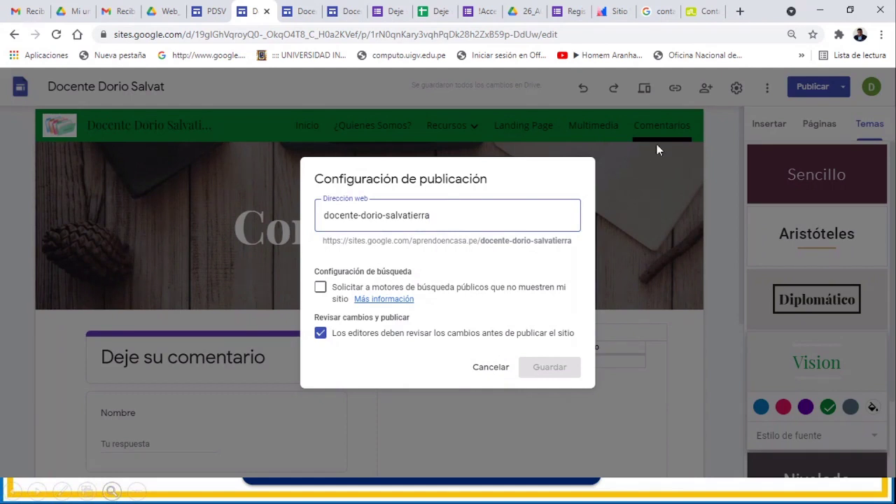
pyautogui.click(492, 379)
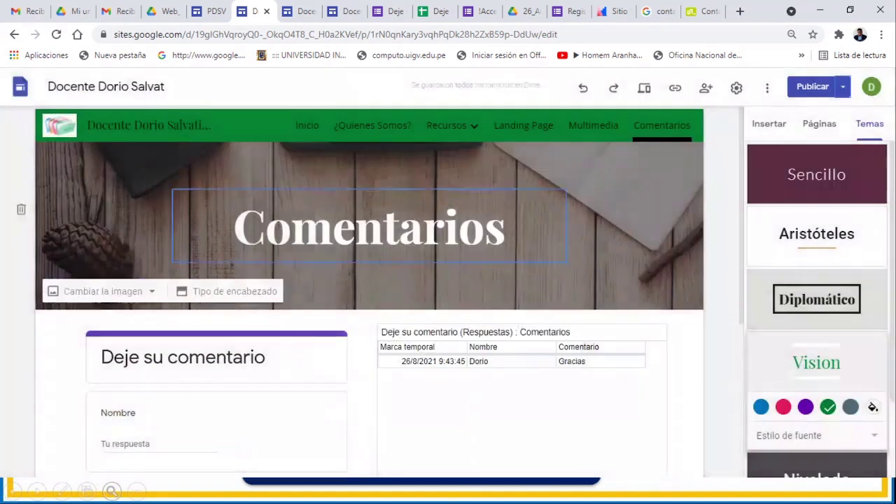
# - Toggle among the Web_anterior Drive folder, Copia de PORTAFIO editor and teacher site editor
pyautogui.moveTo(240, 159)
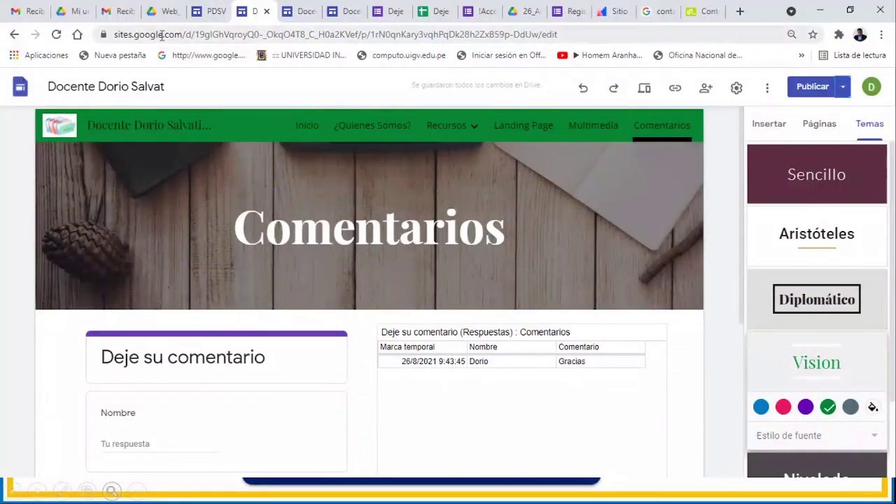
pyautogui.click(124, 34)
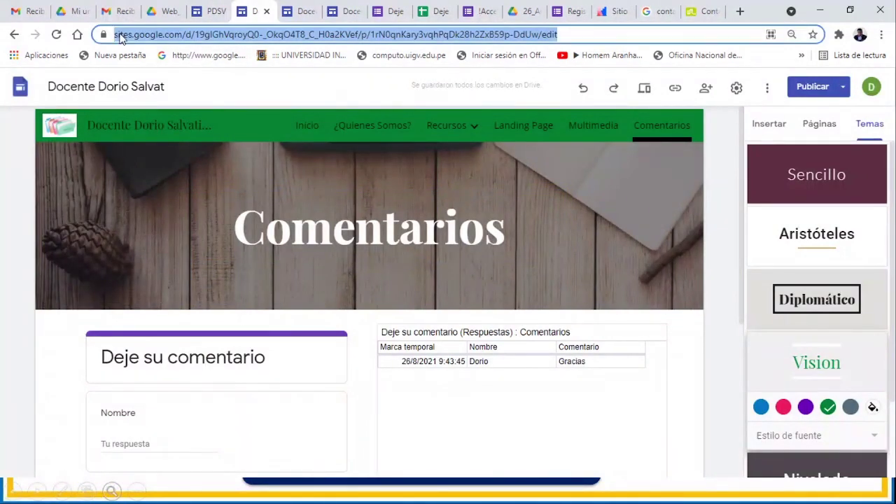
pyautogui.click(170, 13)
pyautogui.click(206, 13)
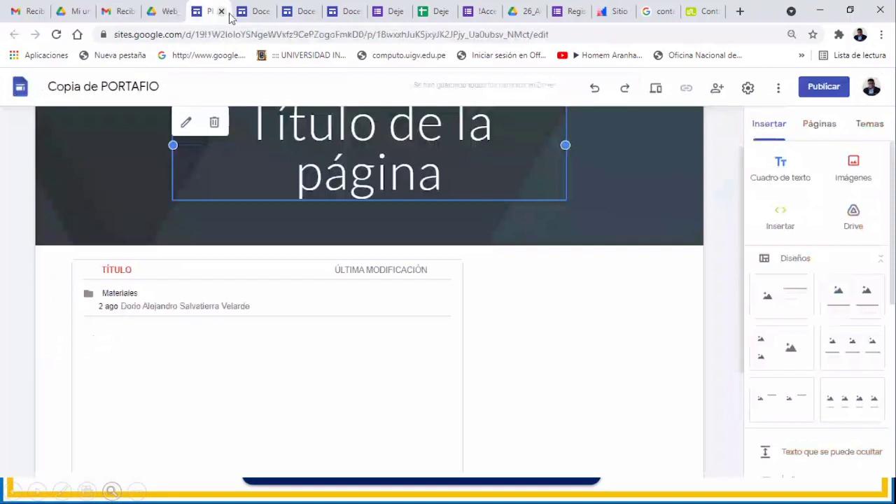
pyautogui.click(239, 12)
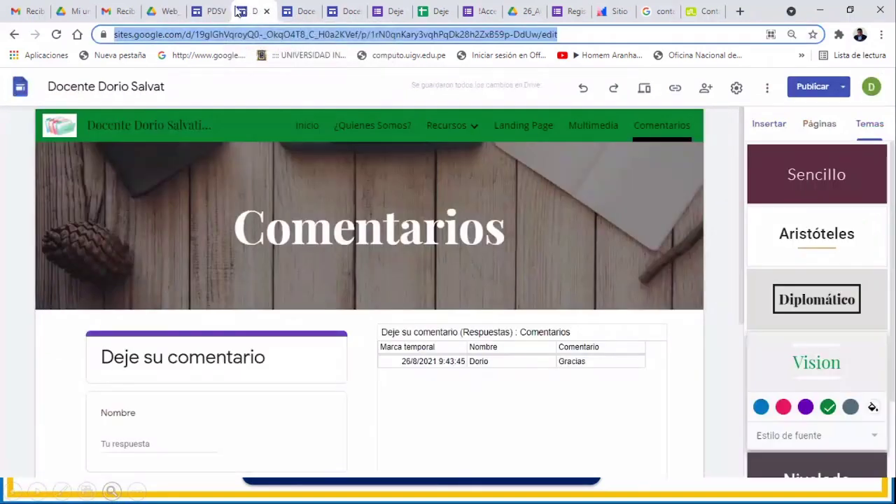
pyautogui.click(214, 13)
pyautogui.click(171, 13)
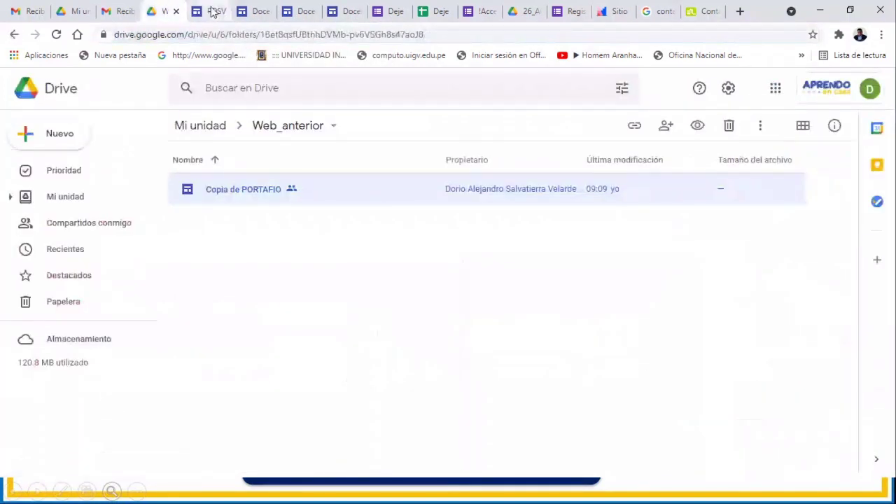
pyautogui.click(214, 13)
pyautogui.click(251, 12)
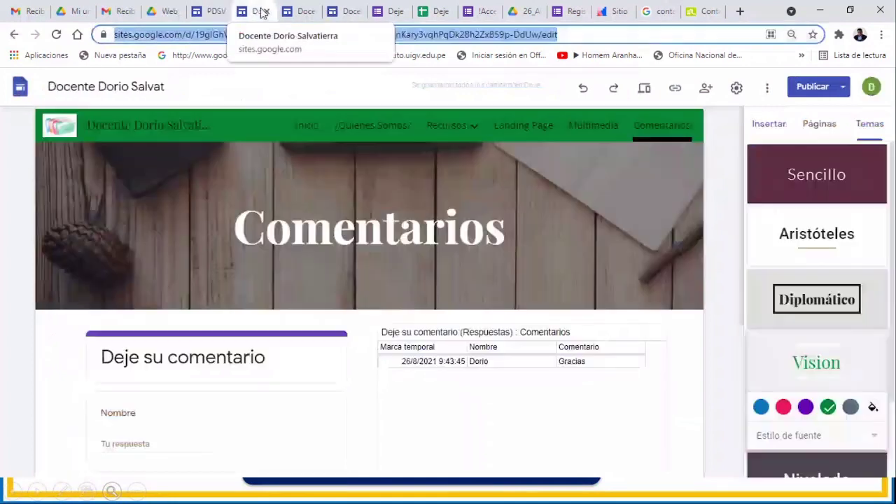
pyautogui.click(217, 12)
pyautogui.click(170, 13)
pyautogui.click(210, 12)
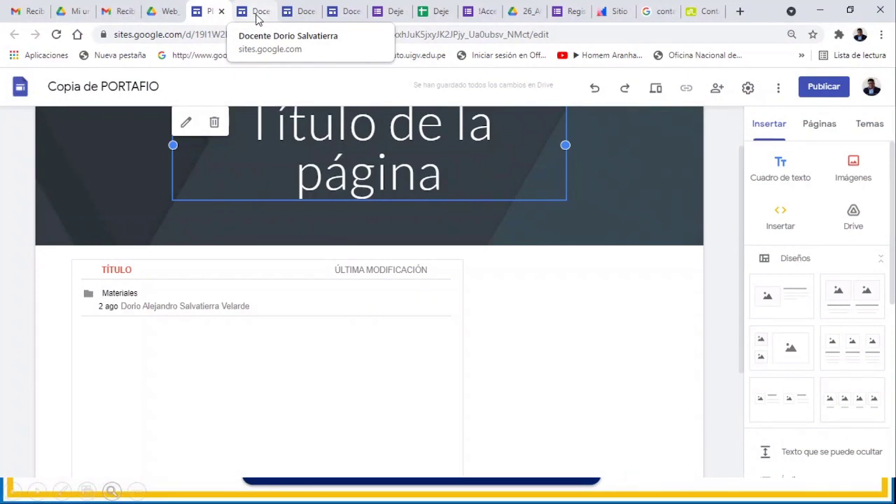
# - Review the teacher site's Comentarios and landing pages, finishing on the Copia de PORTAFIO editor
pyautogui.click(258, 12)
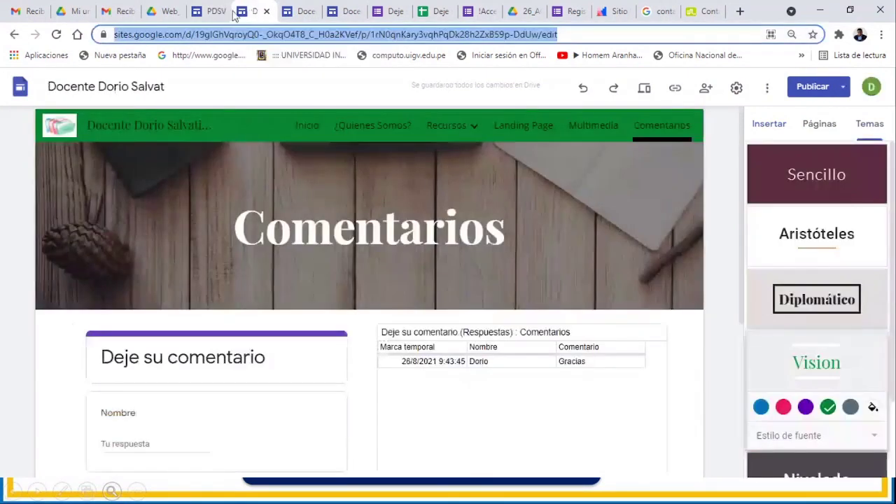
pyautogui.click(204, 11)
pyautogui.click(168, 13)
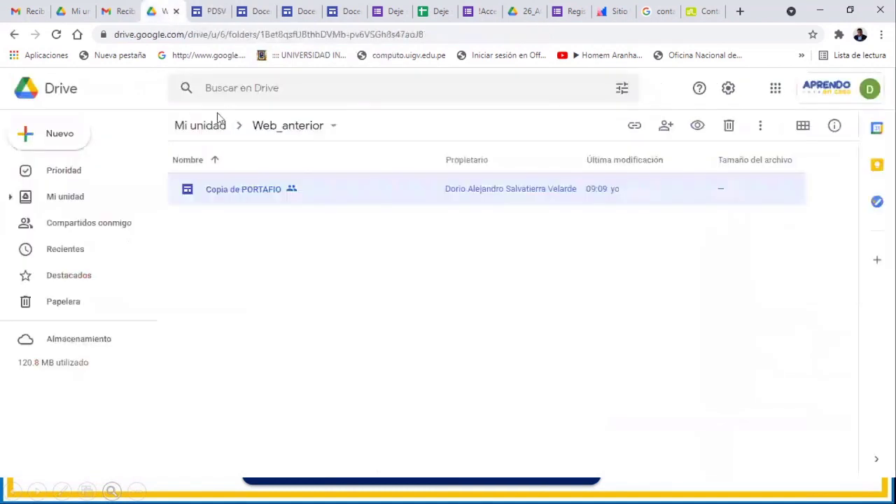
pyautogui.click(214, 12)
pyautogui.click(258, 12)
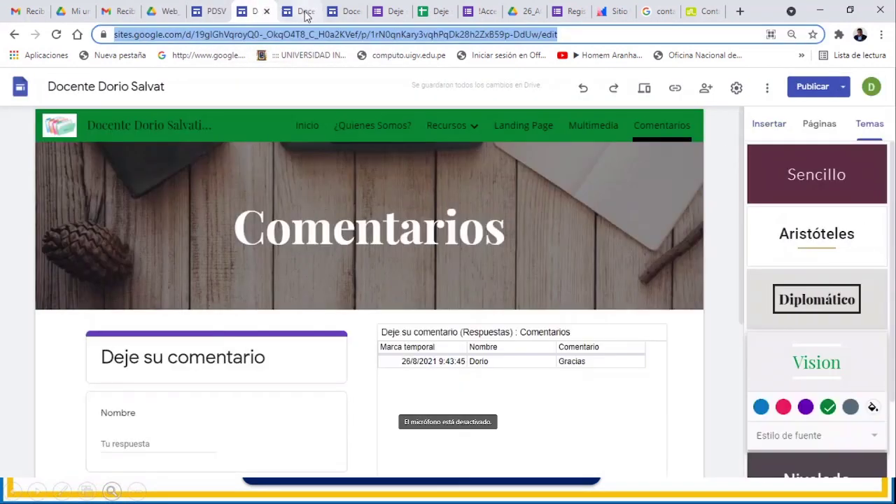
pyautogui.click(305, 12)
pyautogui.click(253, 12)
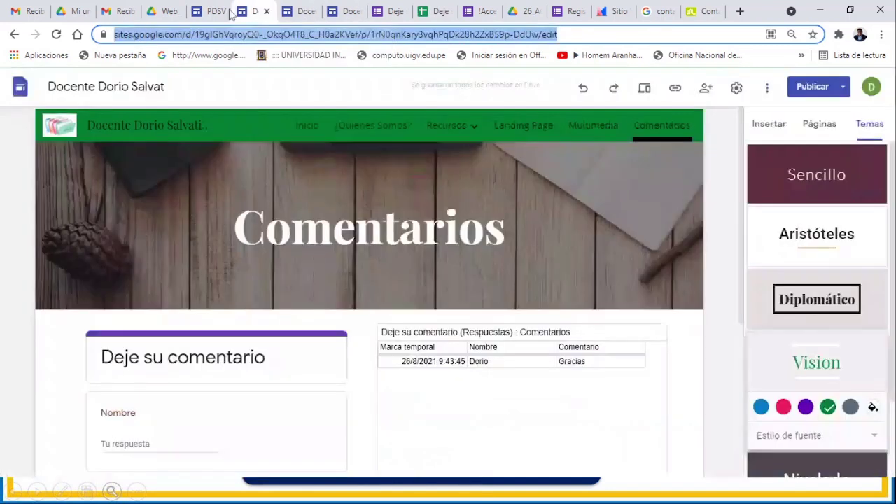
pyautogui.click(213, 11)
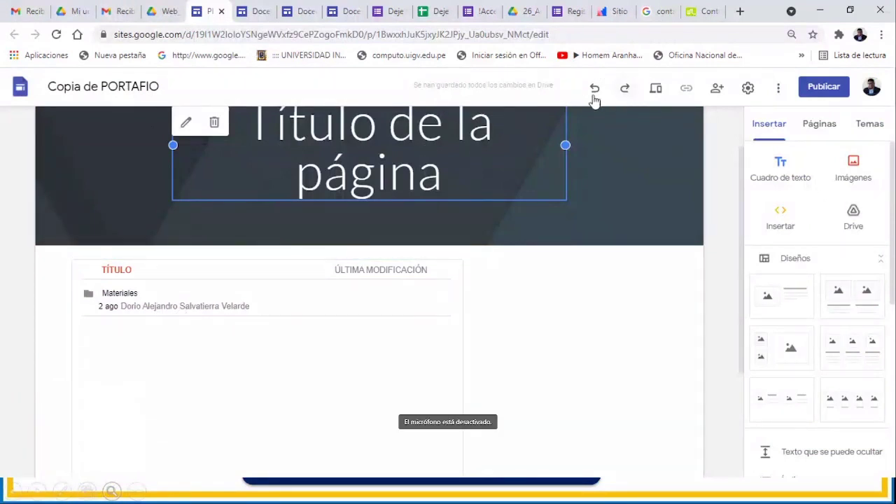
# - Preview the teacher site's Multimedia page and play its embedded video
pyautogui.click(261, 14)
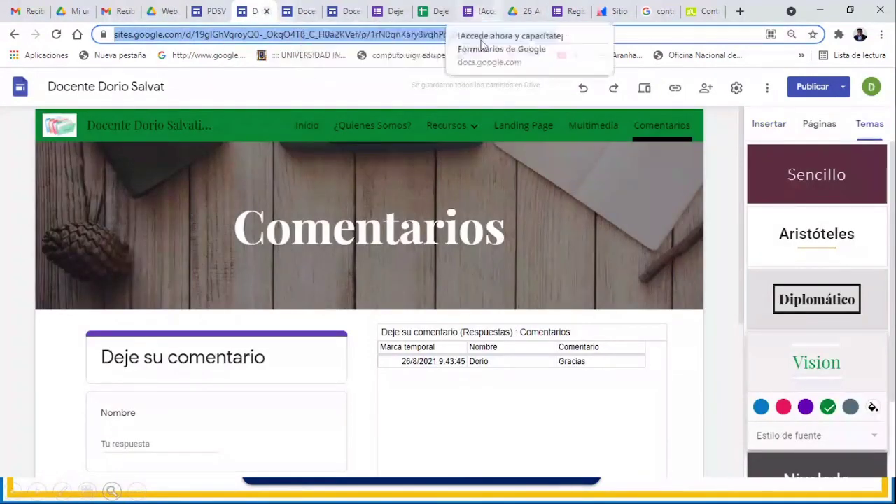
pyautogui.moveTo(458, 135)
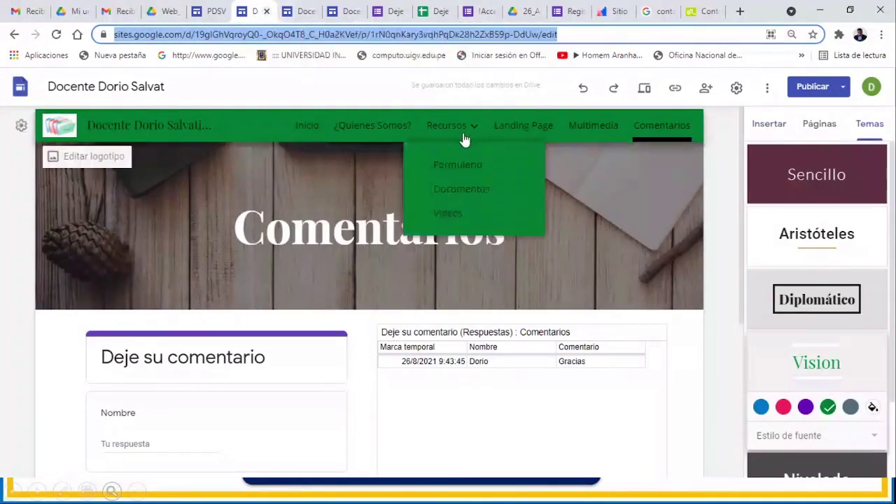
pyautogui.click(588, 126)
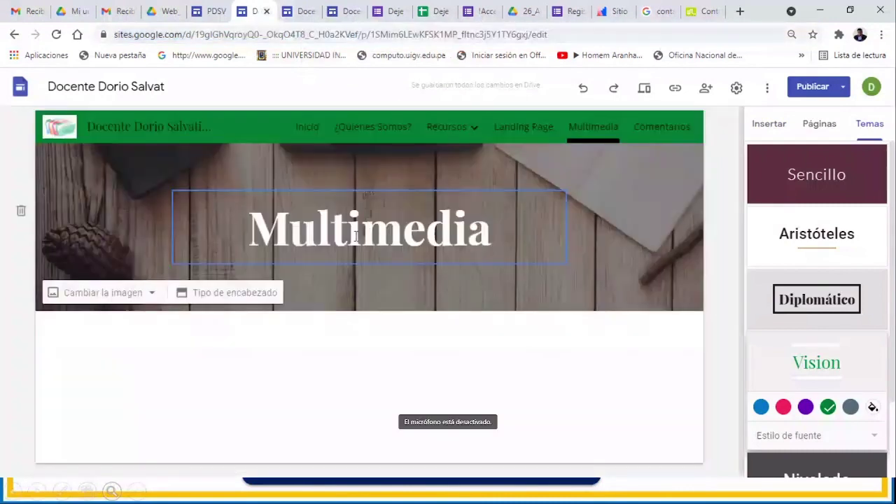
pyautogui.scroll(-3, 316, 336)
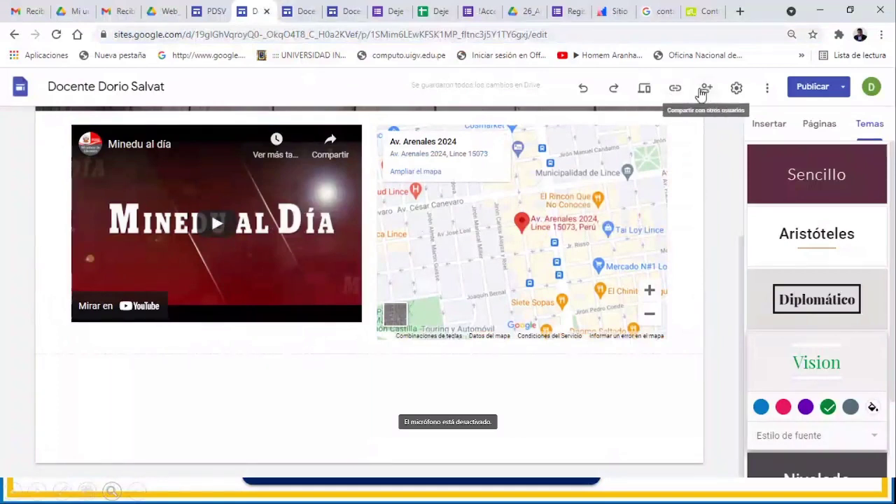
pyautogui.click(644, 89)
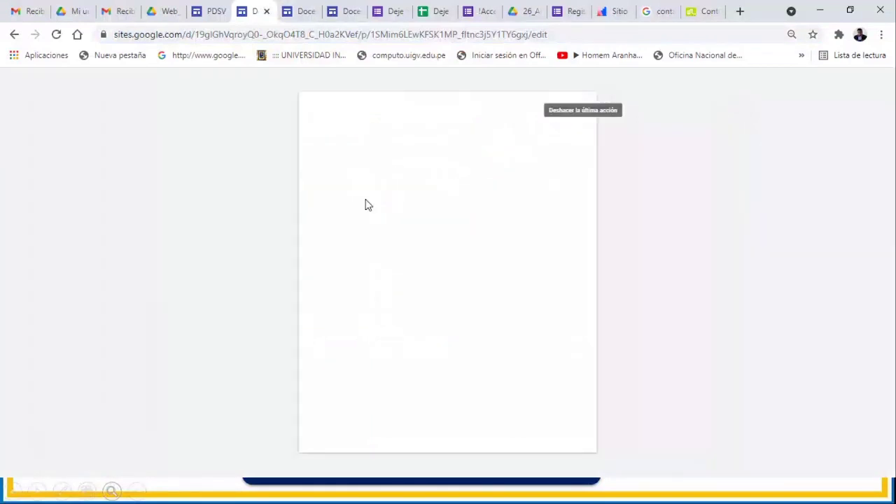
pyautogui.click(445, 319)
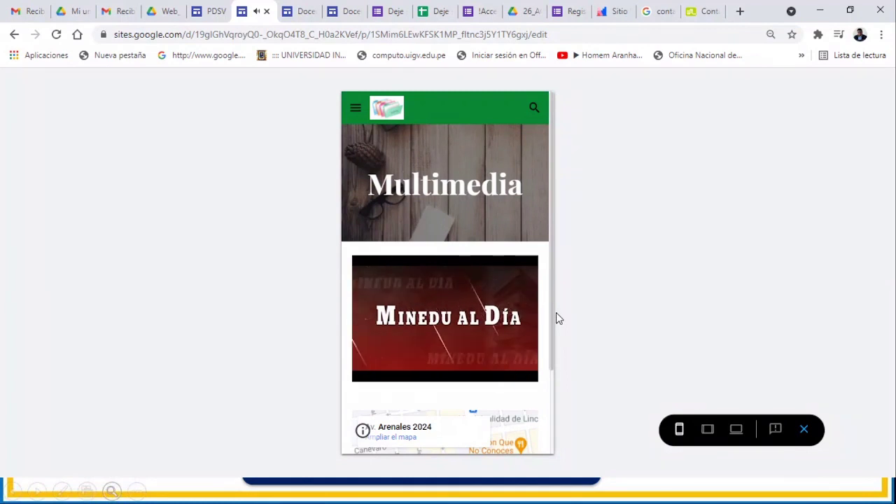
# - Compare the preview at tablet, desktop and phone widths, ending on phone width
pyautogui.click(707, 430)
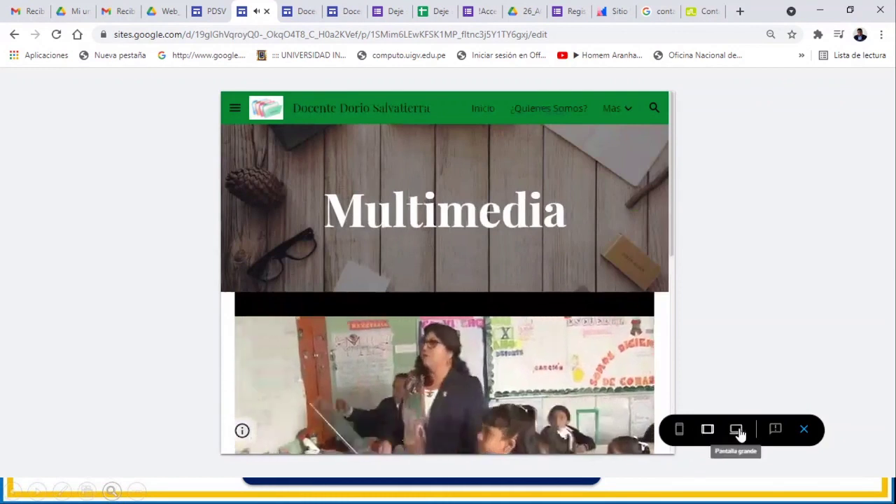
pyautogui.click(736, 430)
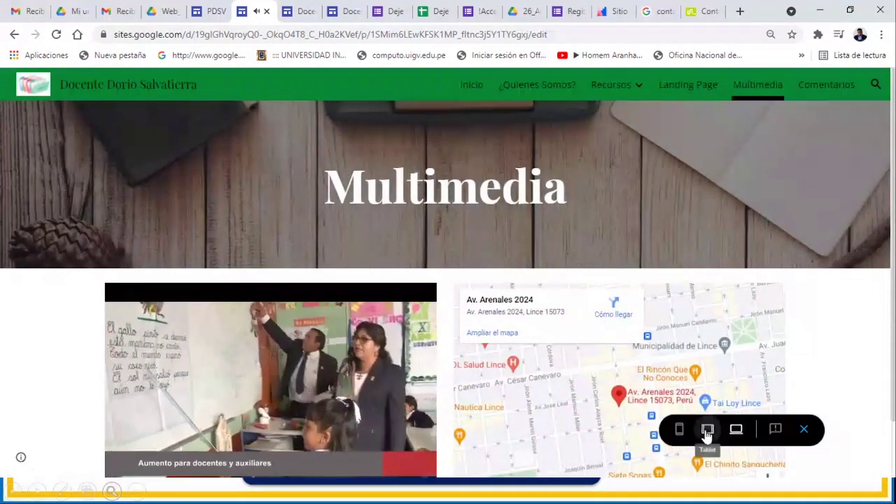
pyautogui.click(705, 431)
pyautogui.click(683, 431)
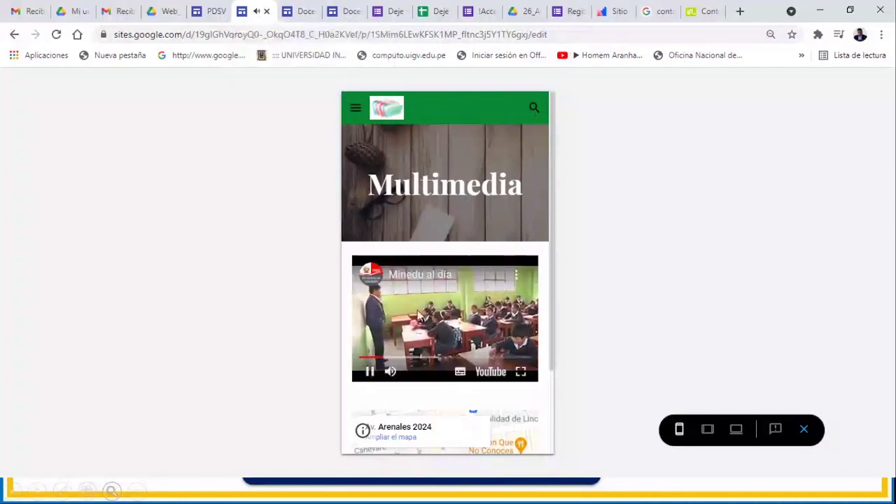
# - Look over Copia de PORTAFIO's landing, VIDEOS and sign-up pages, then return to the phone preview
pyautogui.click(212, 13)
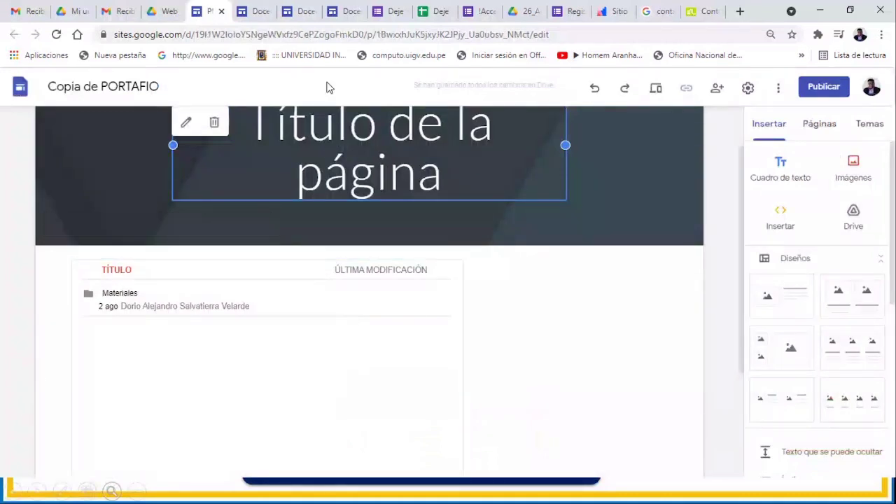
pyautogui.click(311, 17)
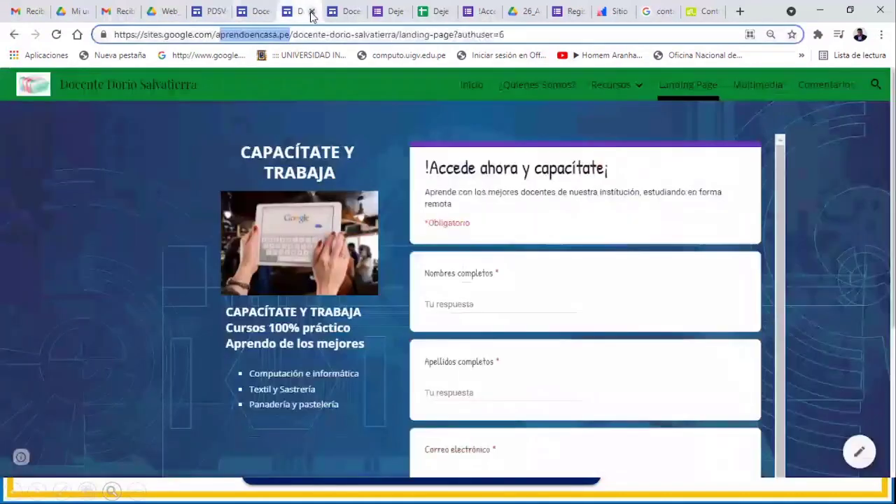
pyautogui.click(348, 14)
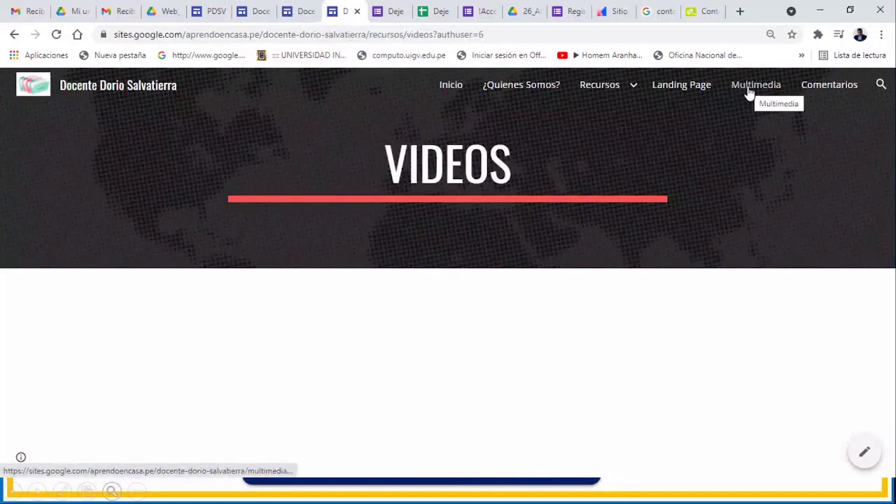
pyautogui.moveTo(609, 84)
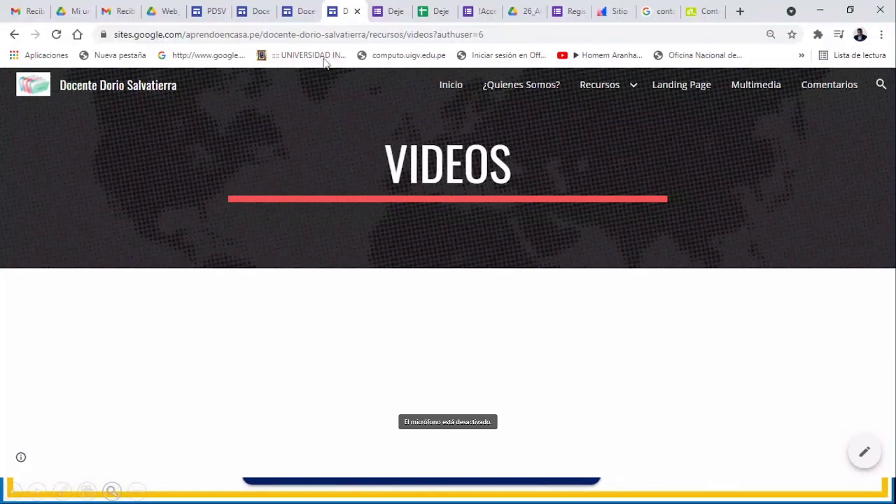
pyautogui.click(300, 12)
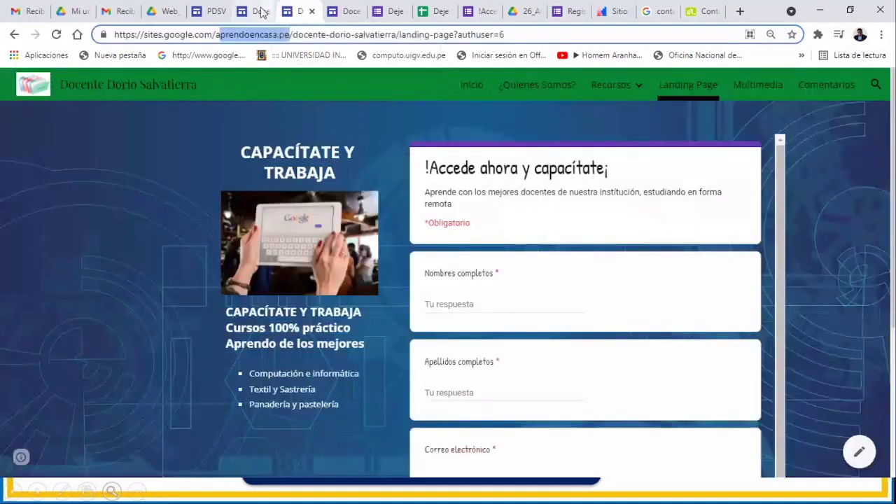
pyautogui.click(261, 13)
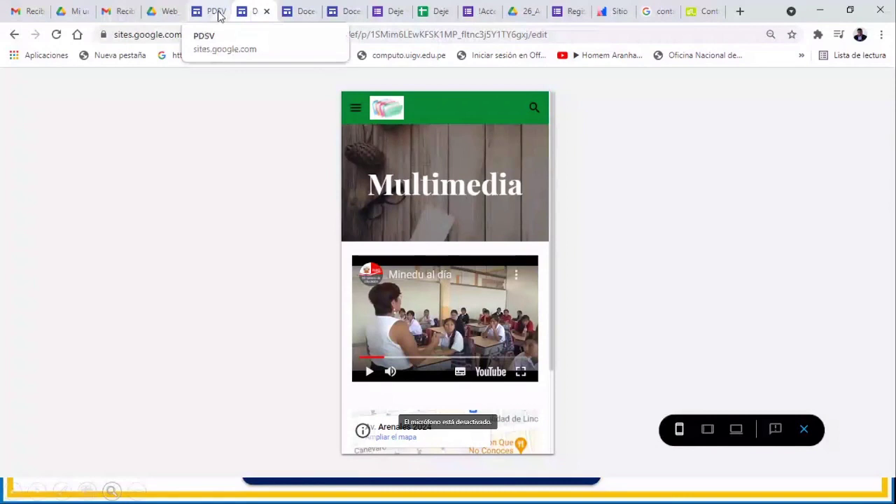
# - Exit the phone preview to resume editing the teacher site's Multimedia page
pyautogui.press('Escape')
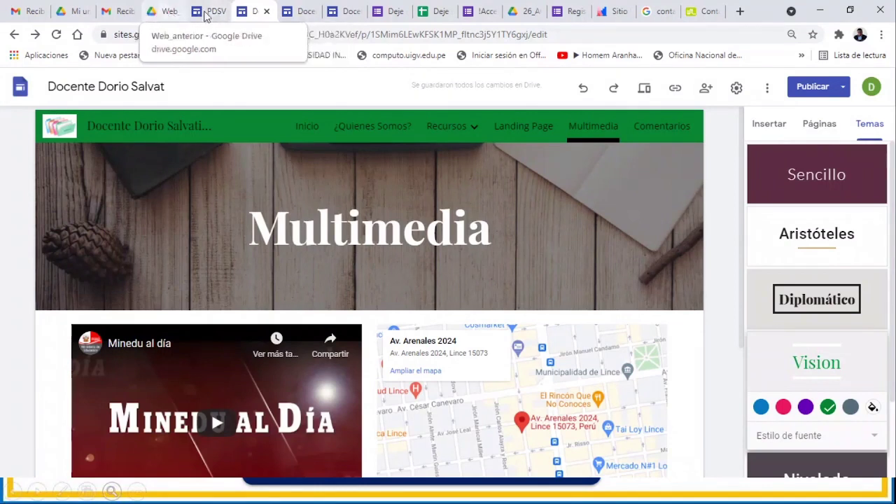
# - Move from the Web_anterior tab to the other account's Mi unidad and scroll through its files
pyautogui.click(169, 13)
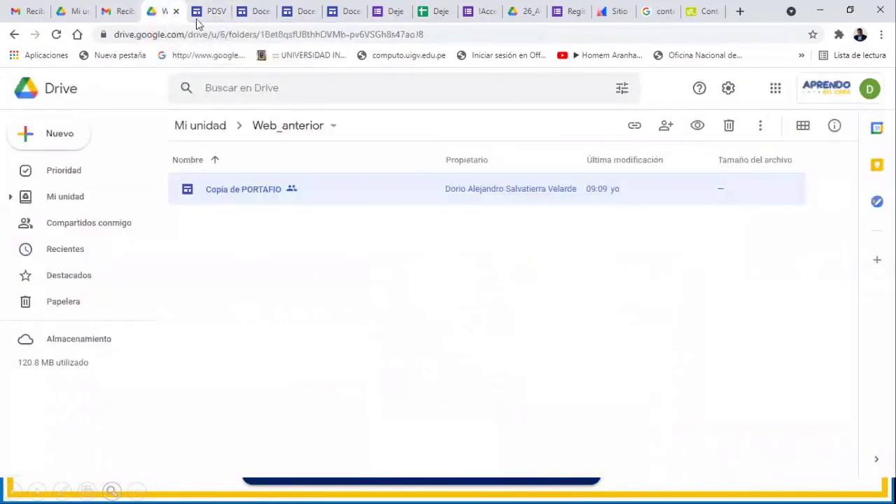
pyautogui.click(82, 12)
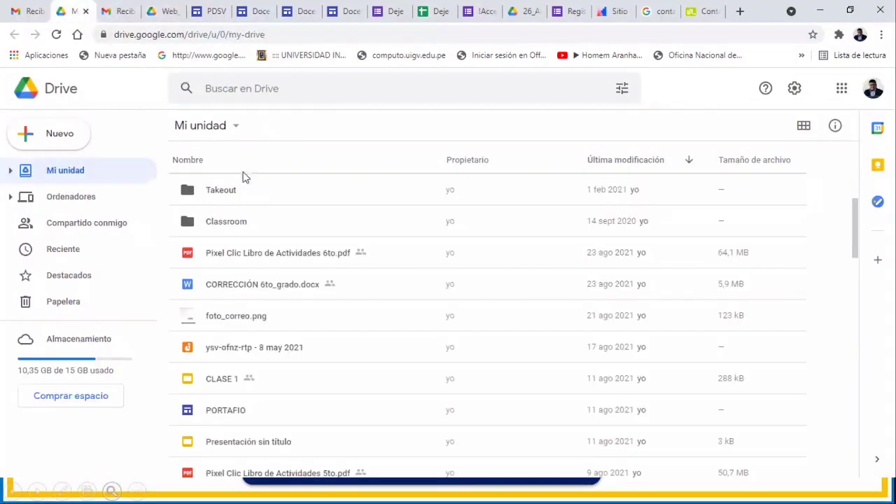
pyautogui.scroll(-5, 282, 322)
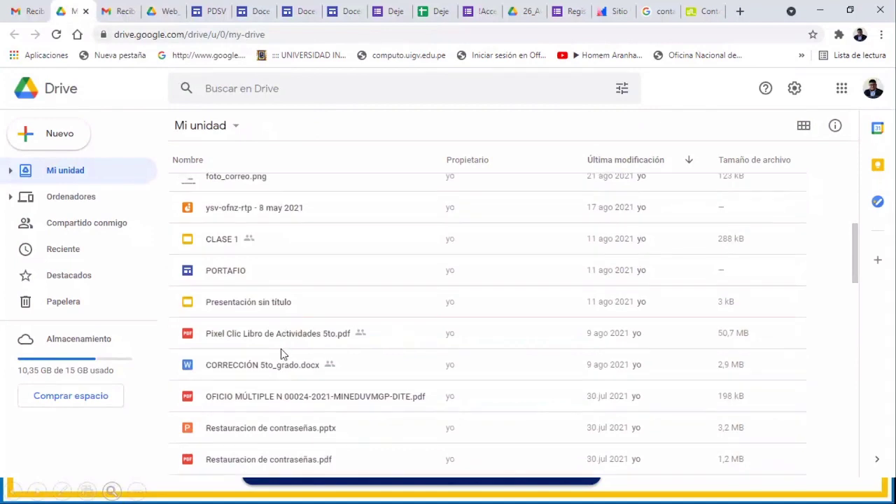
pyautogui.scroll(-7, 282, 354)
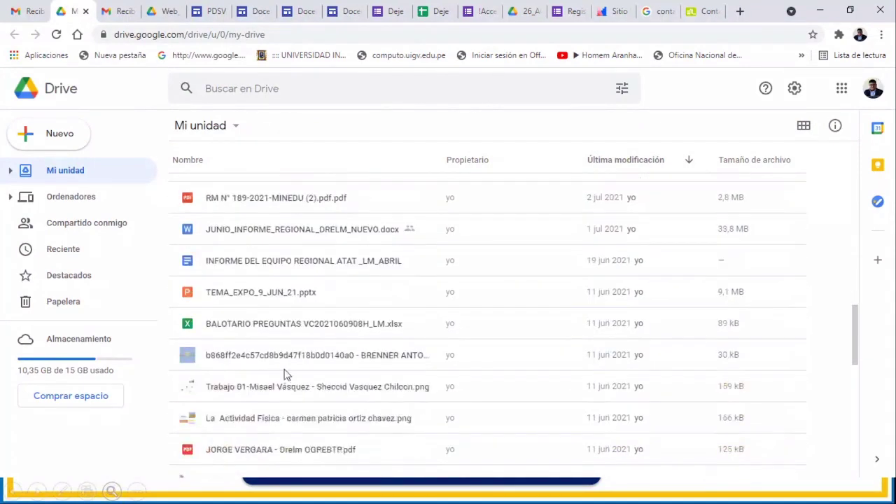
pyautogui.scroll(-1, 283, 413)
pyautogui.scroll(5, 284, 406)
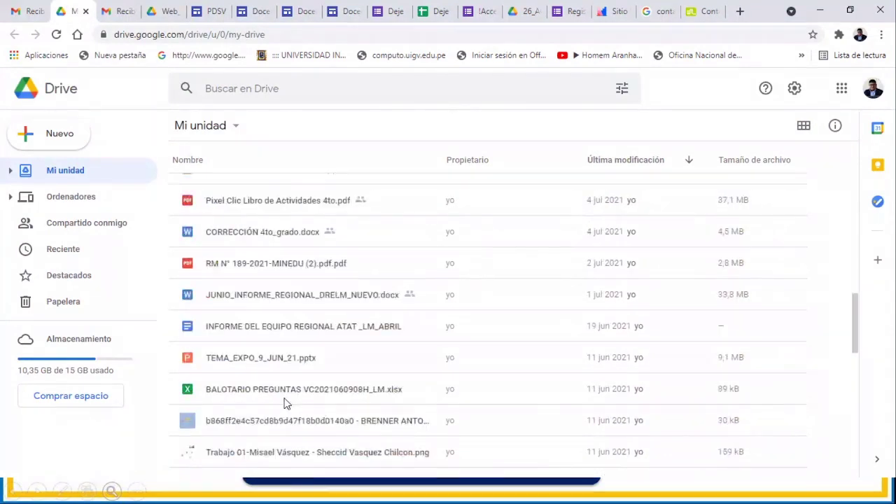
pyautogui.scroll(-1, 286, 399)
pyautogui.scroll(12, 283, 392)
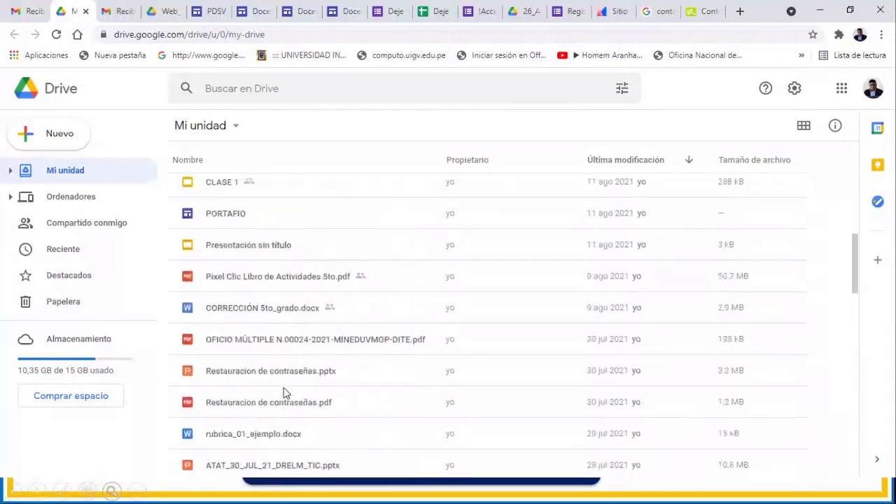
pyautogui.scroll(-5, 266, 343)
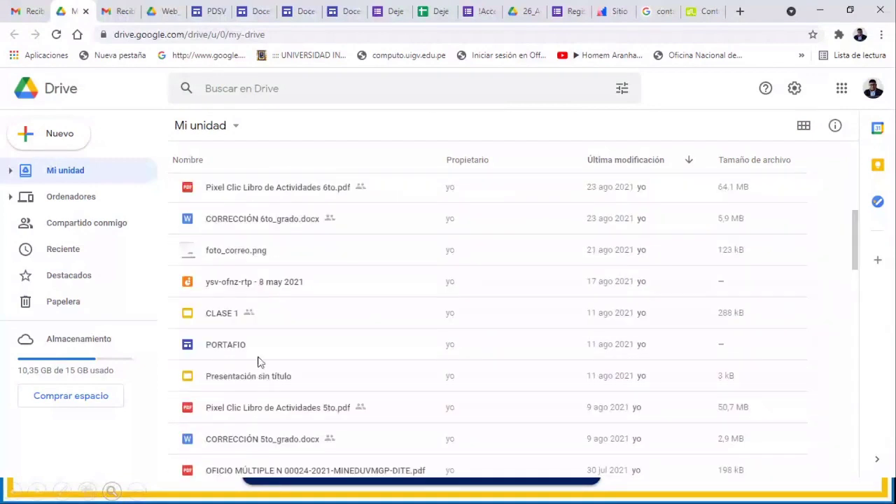
pyautogui.scroll(-6, 258, 362)
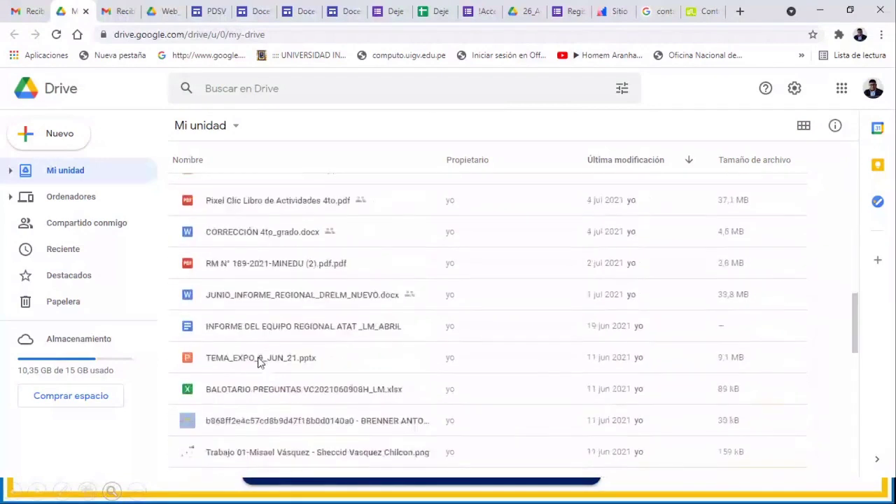
pyautogui.scroll(-8, 258, 362)
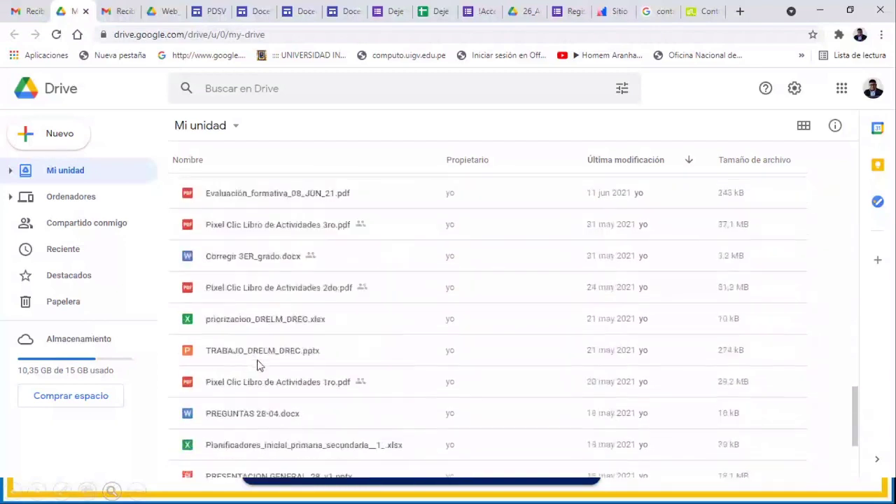
pyautogui.scroll(-2, 258, 364)
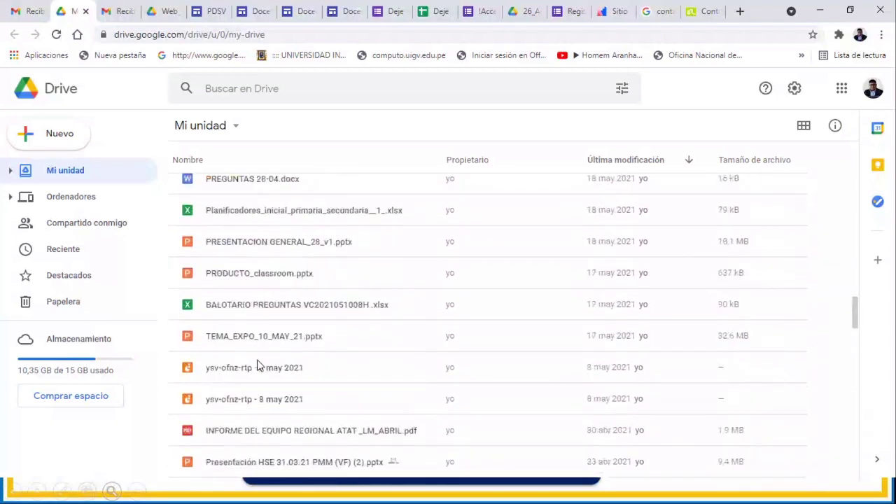
pyautogui.scroll(-9, 258, 364)
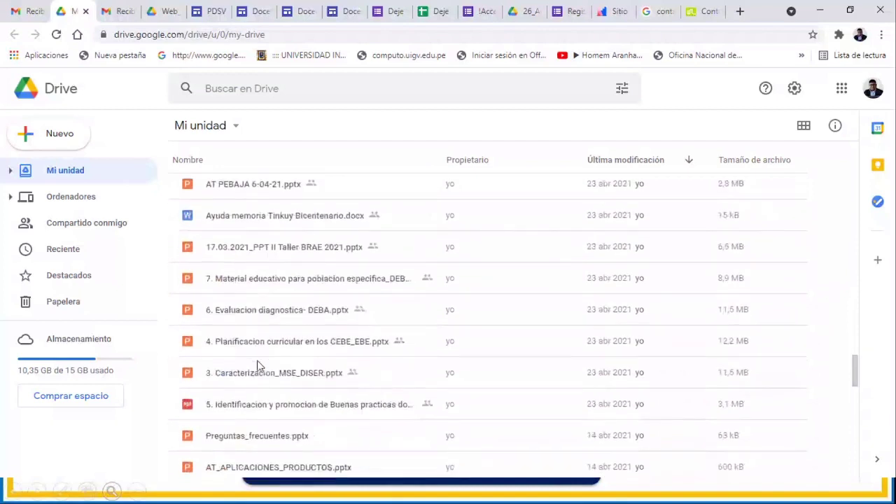
pyautogui.scroll(-12, 257, 365)
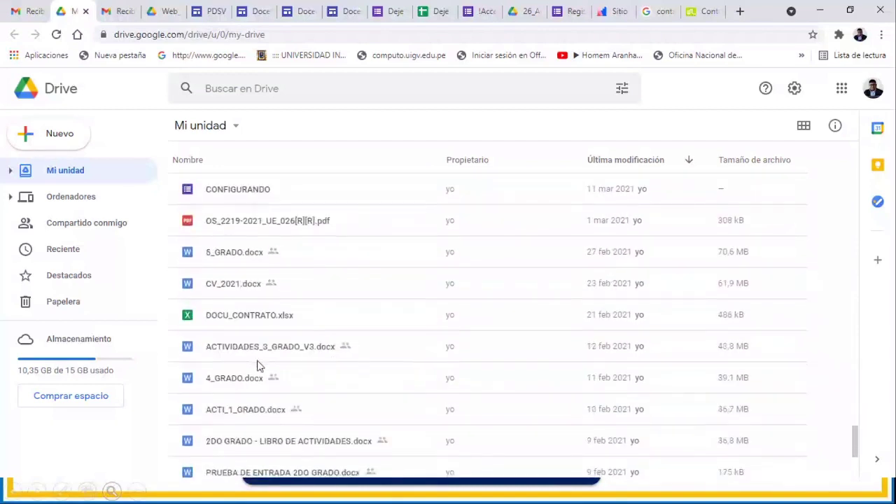
pyautogui.scroll(-5, 257, 364)
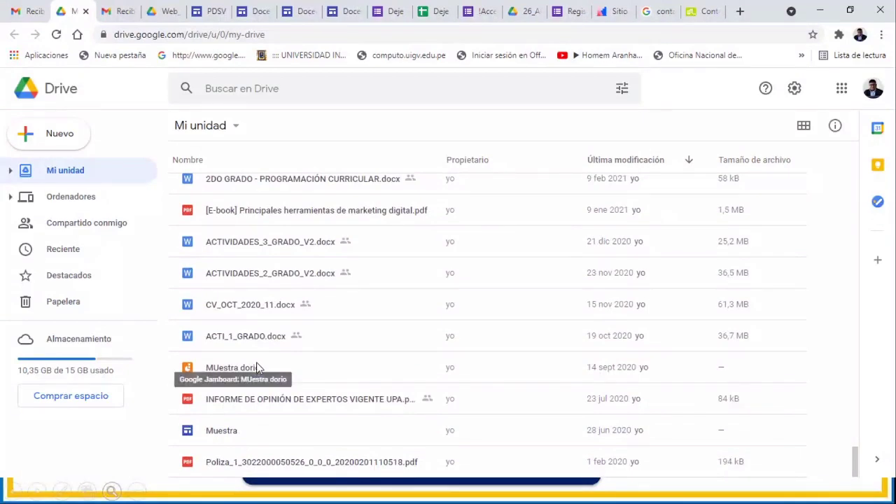
pyautogui.scroll(5, 256, 364)
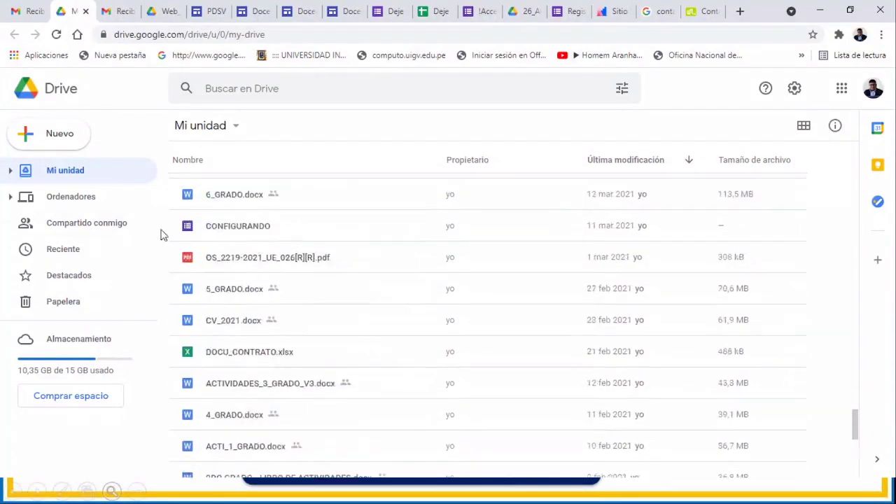
# - Check the Compartido conmigo lists of both accounts
pyautogui.click(117, 233)
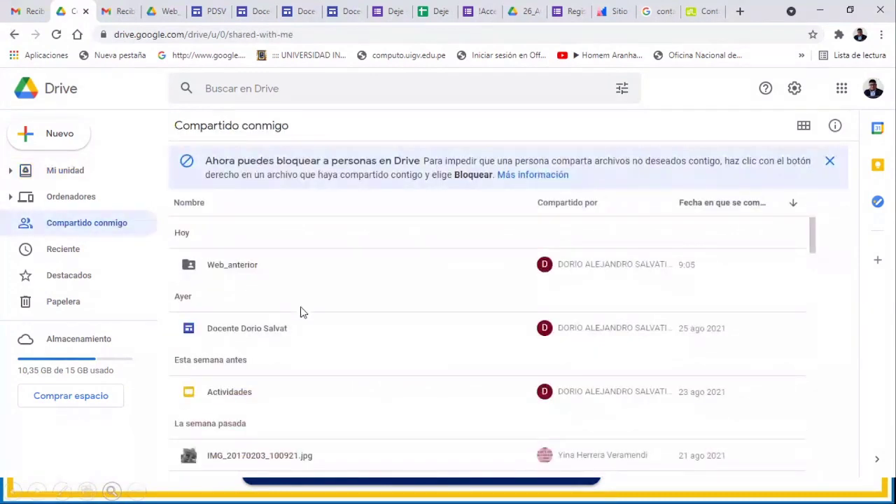
pyautogui.scroll(-4, 298, 334)
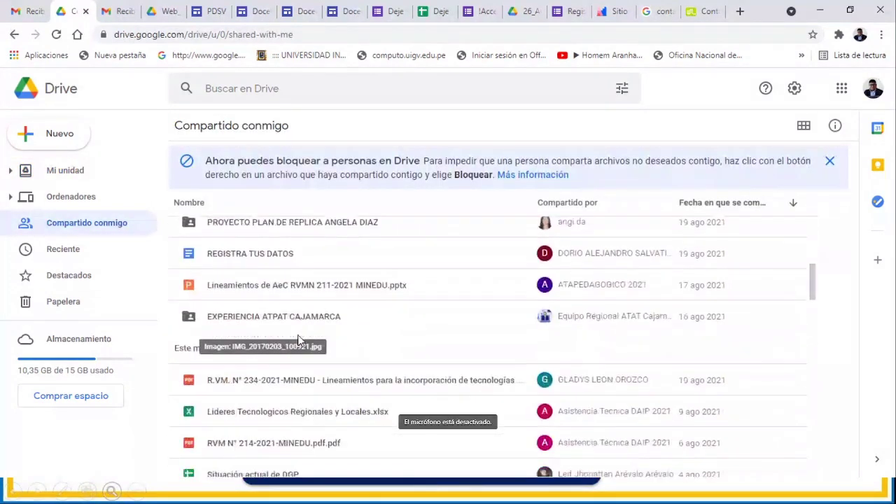
pyautogui.scroll(2, 286, 323)
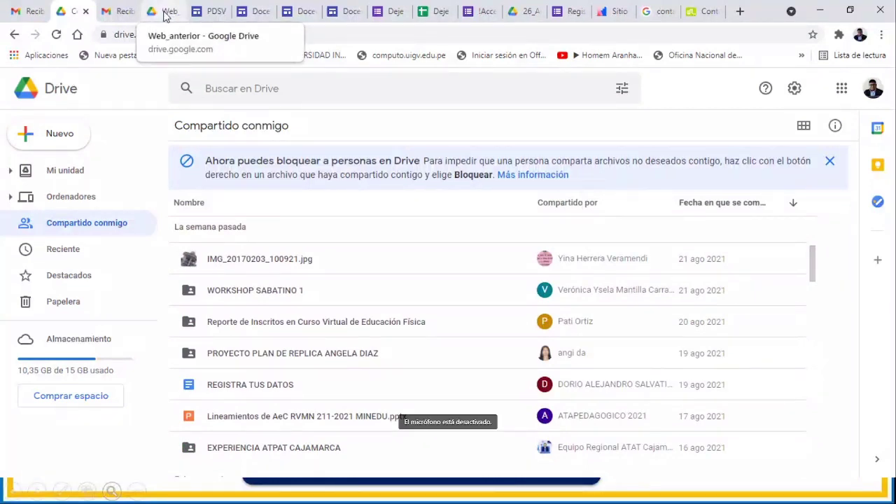
pyautogui.click(165, 12)
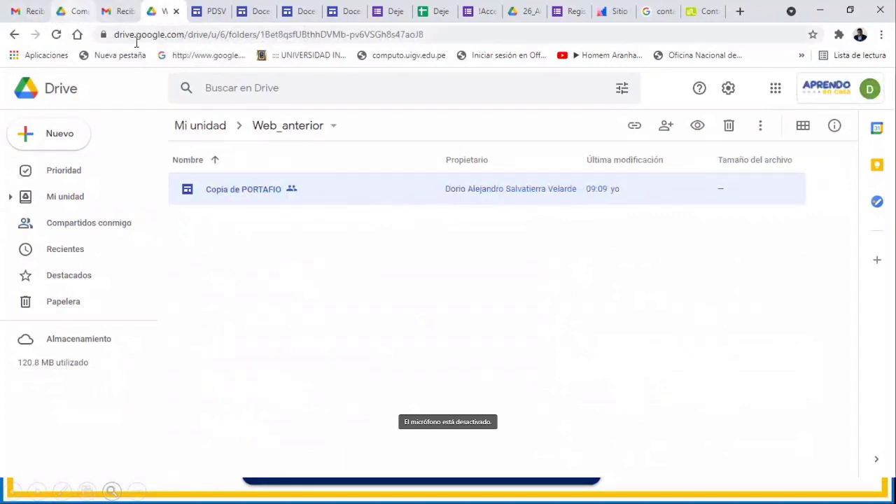
pyautogui.click(85, 223)
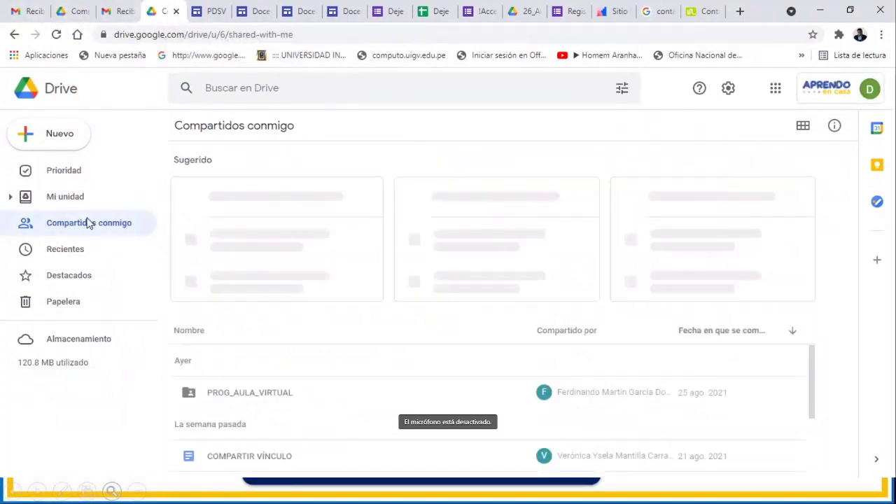
pyautogui.click(78, 14)
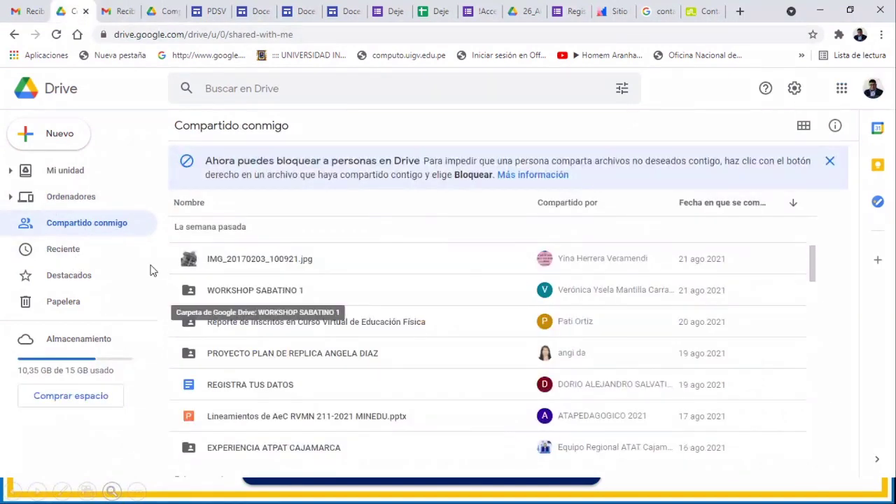
# - Remove the Web_anterior folder from the Compartido conmigo list with Quitar
pyautogui.scroll(2, 366, 262)
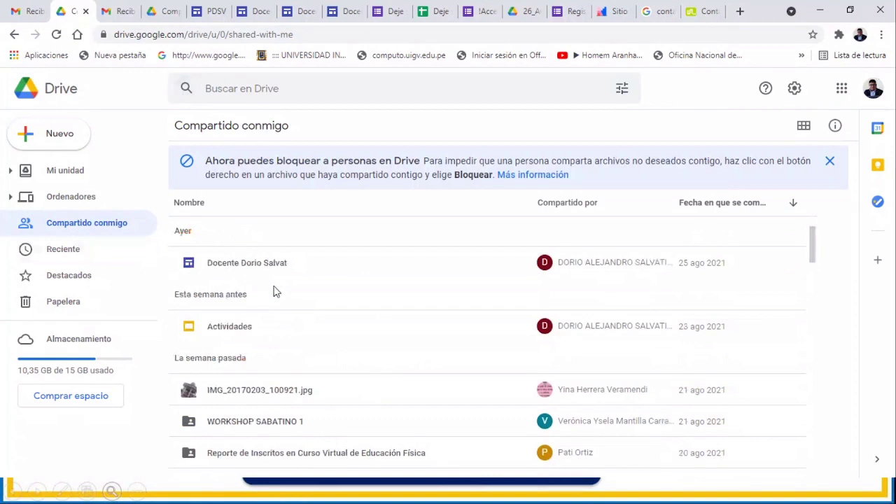
pyautogui.scroll(1, 273, 278)
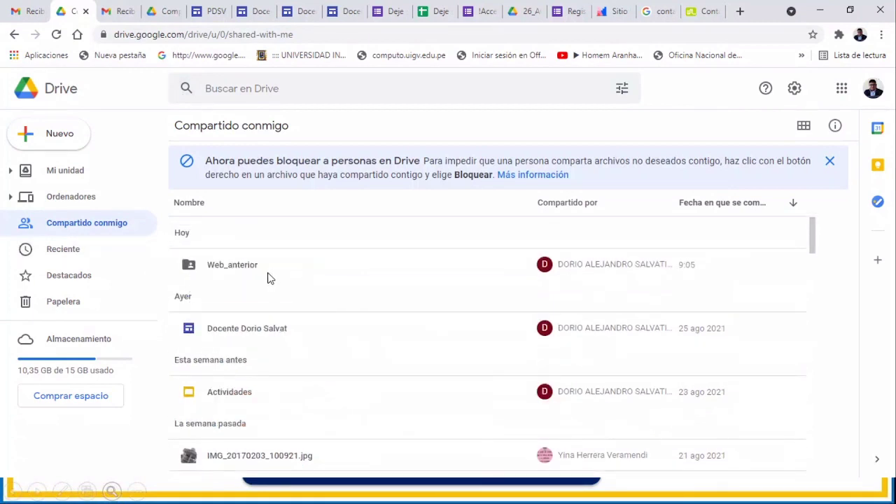
pyautogui.click(247, 267)
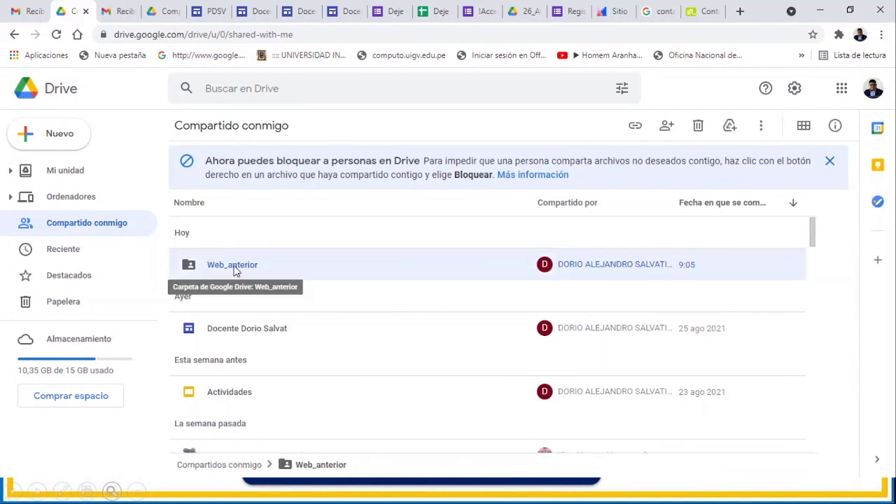
pyautogui.rightClick(235, 272)
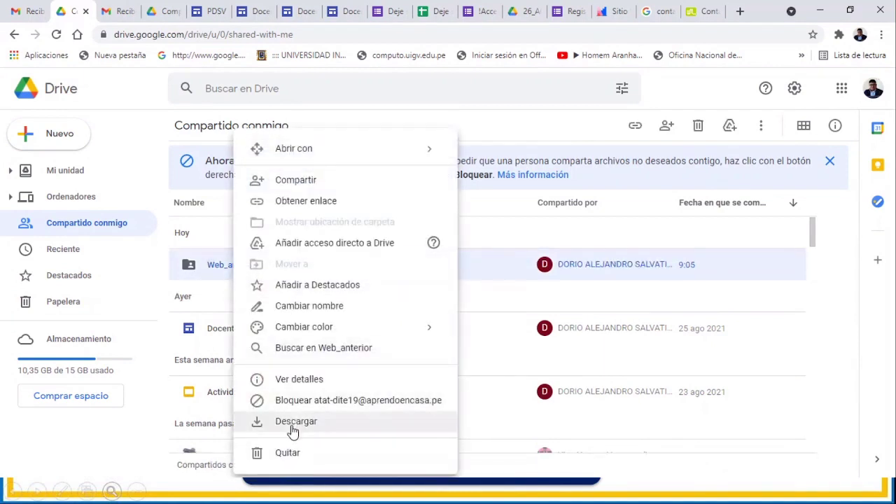
pyautogui.click(289, 455)
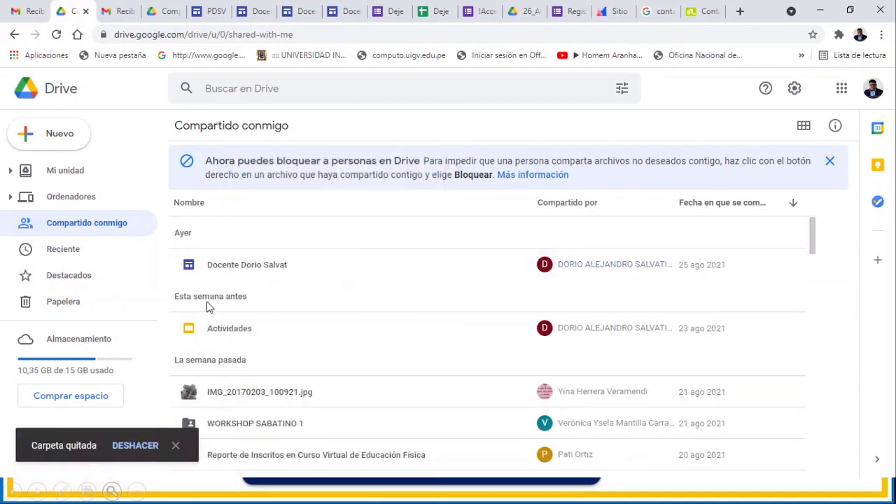
pyautogui.click(167, 11)
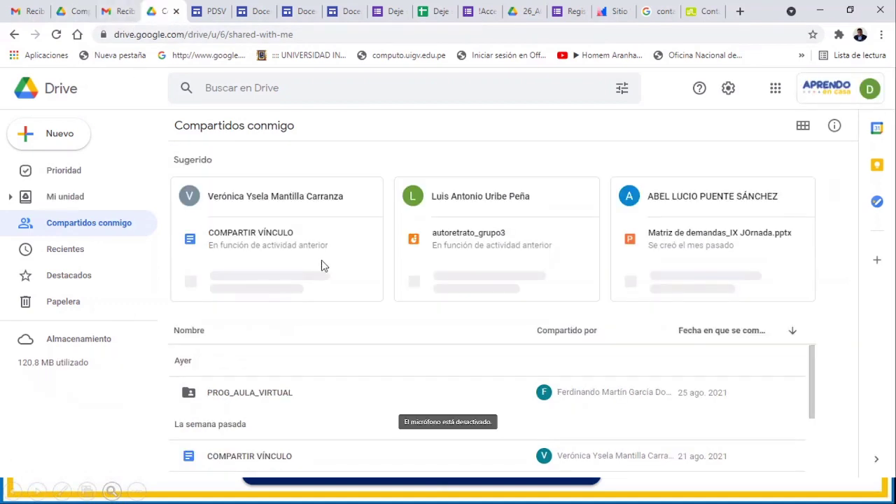
# - Open Web_anterior from Mi unidad and refresh it to confirm Copia de PORTAFIO is inside
pyautogui.scroll(-3, 364, 378)
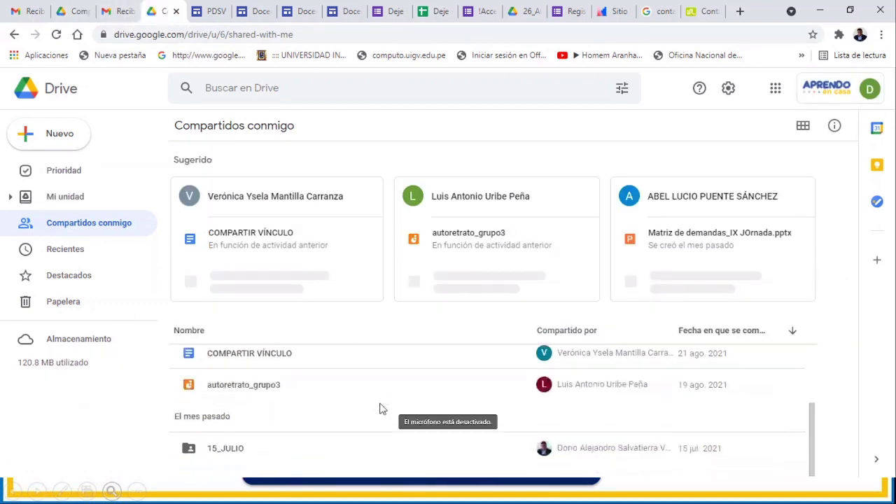
pyautogui.scroll(3, 382, 409)
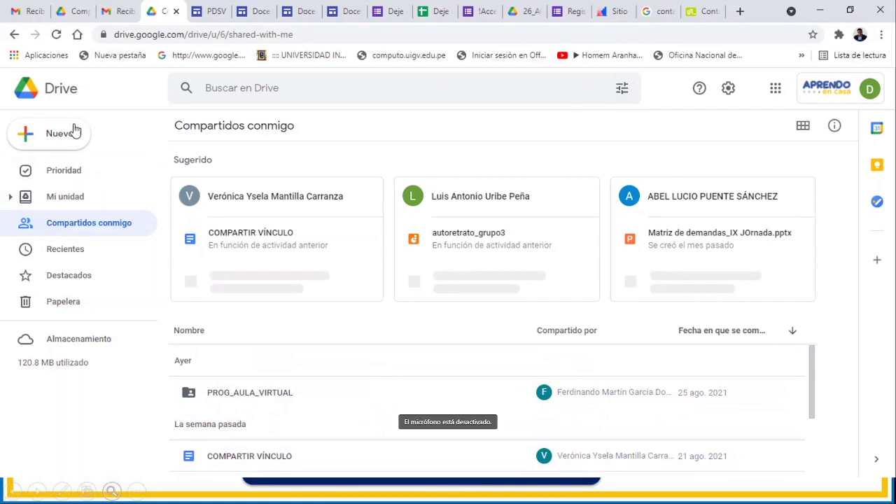
pyautogui.click(65, 199)
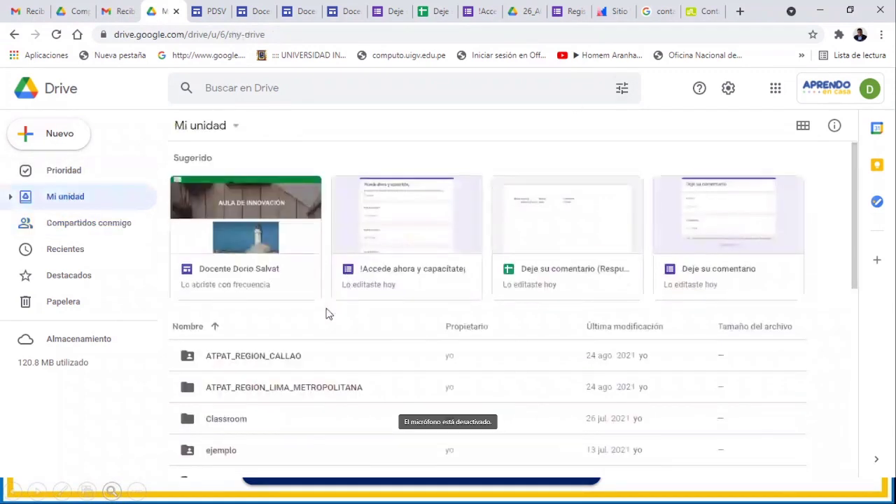
pyautogui.scroll(-2, 326, 316)
pyautogui.scroll(-2, 325, 317)
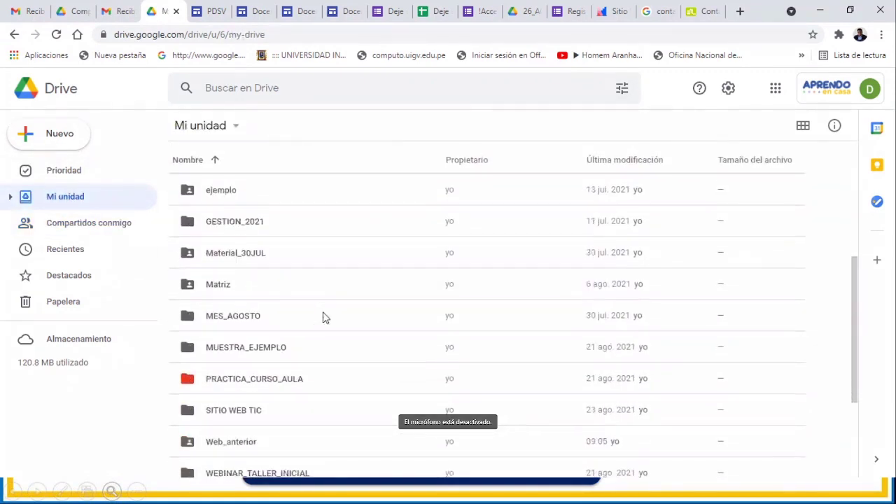
pyautogui.scroll(-2, 324, 317)
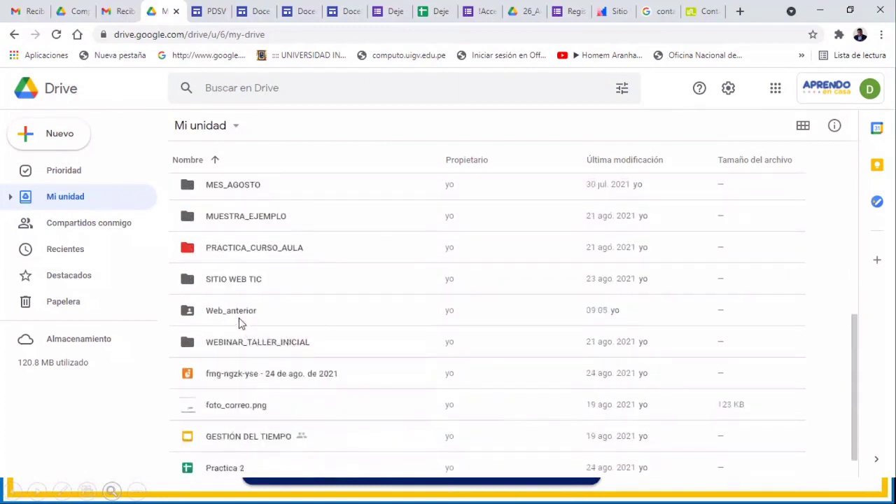
pyautogui.doubleClick(237, 315)
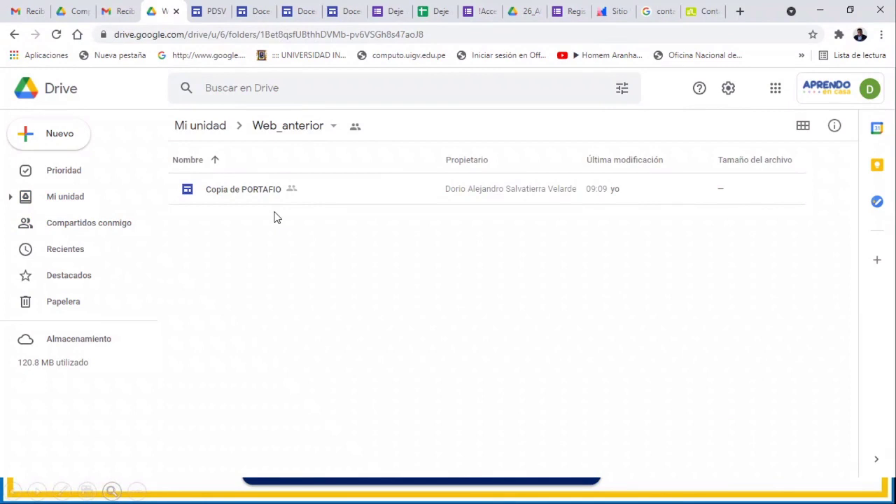
pyautogui.click(56, 34)
# - Scroll through the other account's Compartido conmigo list, now without Web_anterior
pyautogui.click(70, 11)
pyautogui.scroll(-2, 210, 280)
pyautogui.scroll(1, 194, 251)
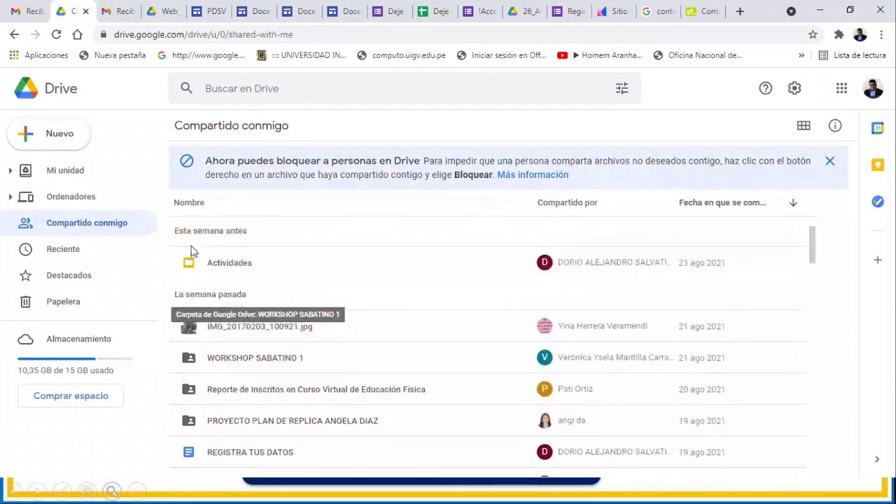
pyautogui.scroll(-4, 234, 329)
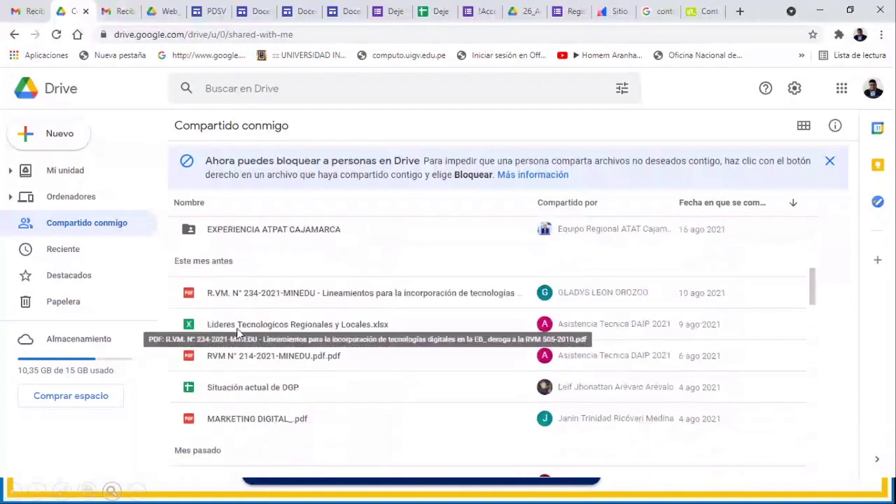
pyautogui.scroll(-3, 237, 333)
pyautogui.scroll(3, 238, 336)
pyautogui.scroll(-1, 238, 336)
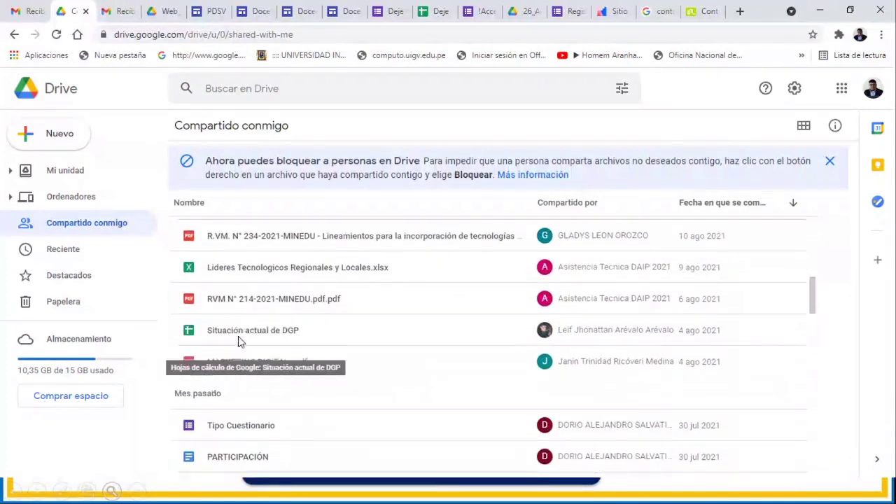
pyautogui.scroll(-2, 238, 337)
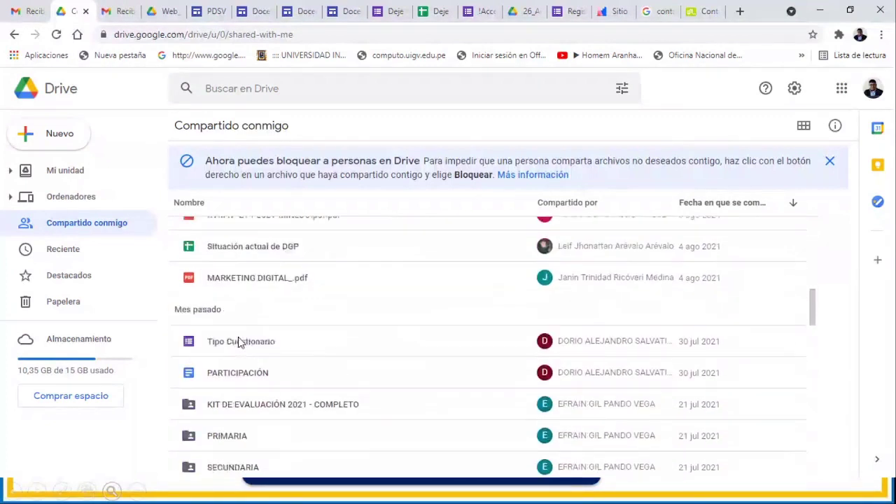
pyautogui.click(67, 170)
pyautogui.scroll(-5, 280, 308)
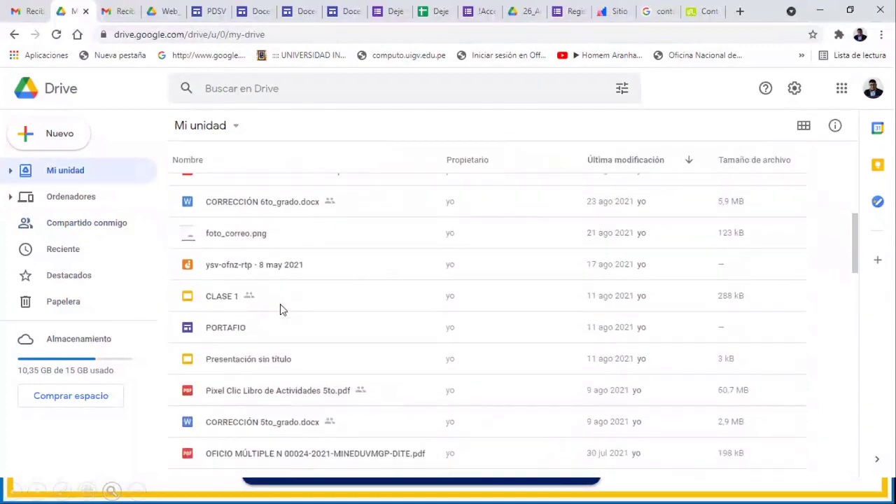
pyautogui.scroll(-5, 280, 308)
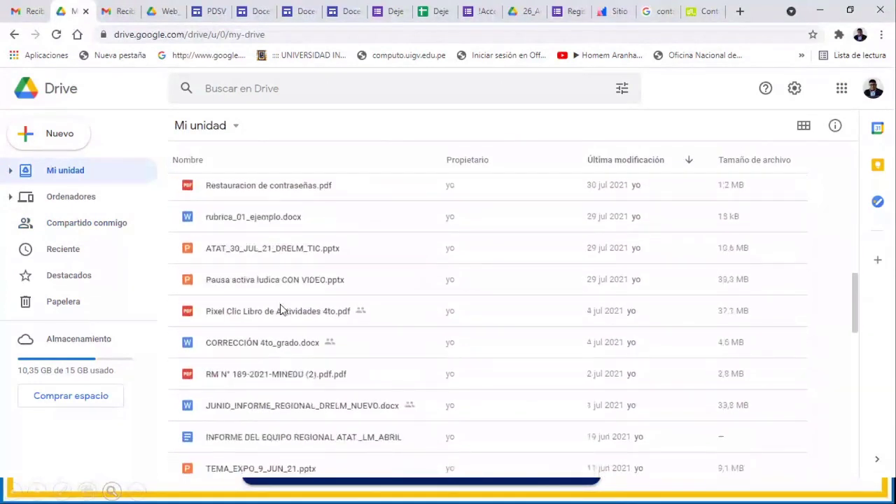
pyautogui.scroll(-1, 280, 310)
pyautogui.scroll(1, 280, 310)
pyautogui.click(112, 227)
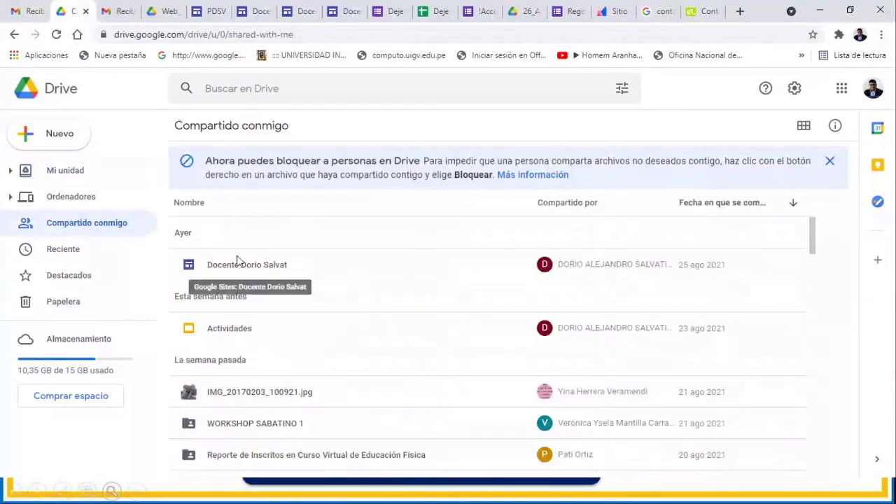
pyautogui.click(59, 35)
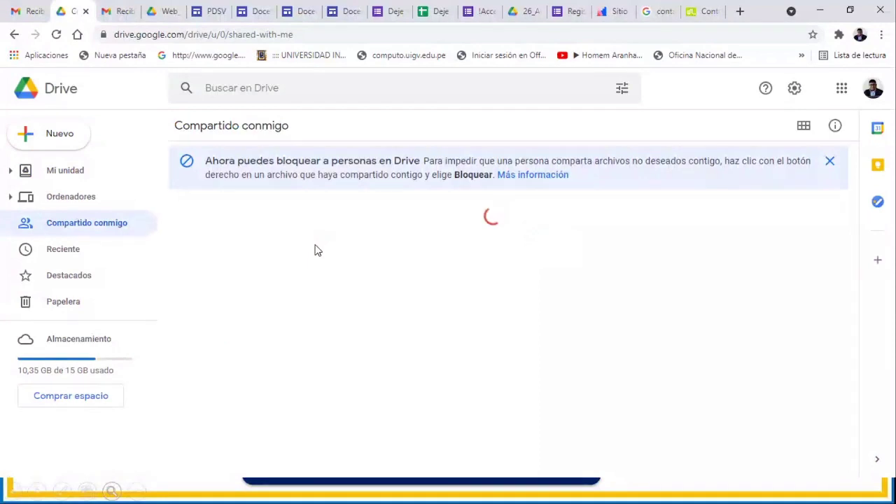
pyautogui.scroll(-3, 315, 252)
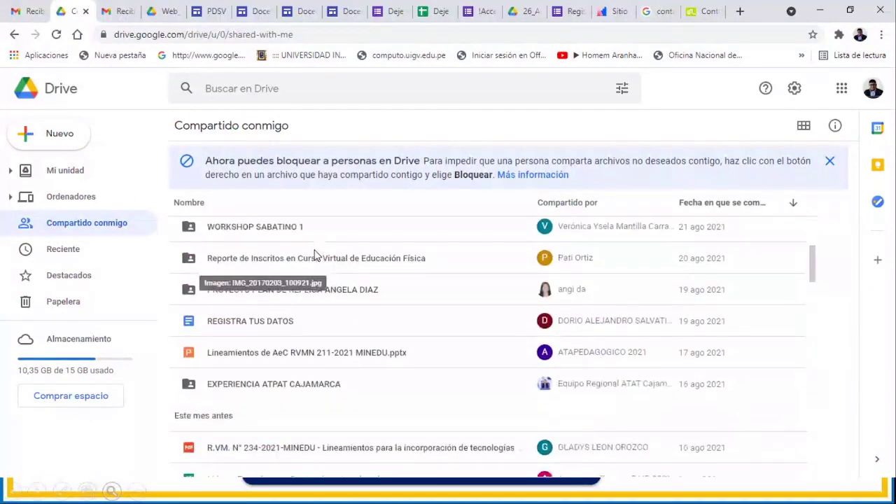
pyautogui.scroll(-4, 315, 252)
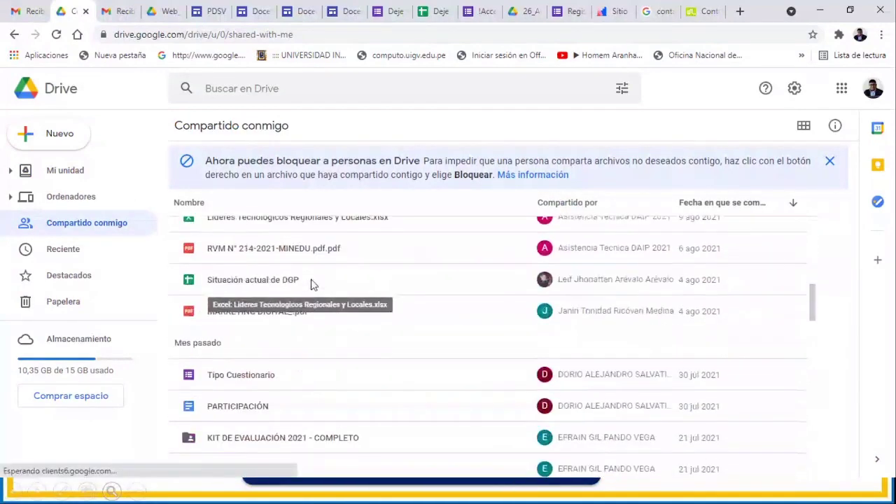
pyautogui.scroll(-2, 313, 284)
pyautogui.scroll(-4, 313, 283)
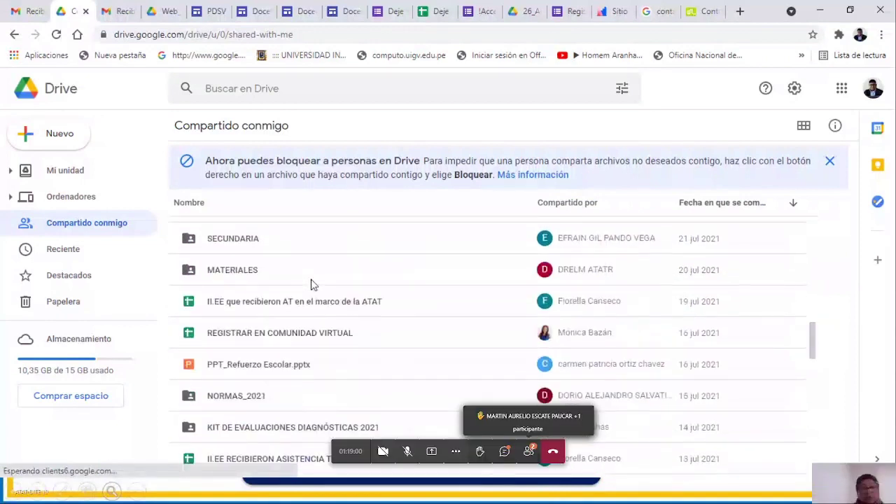
pyautogui.scroll(-5, 313, 283)
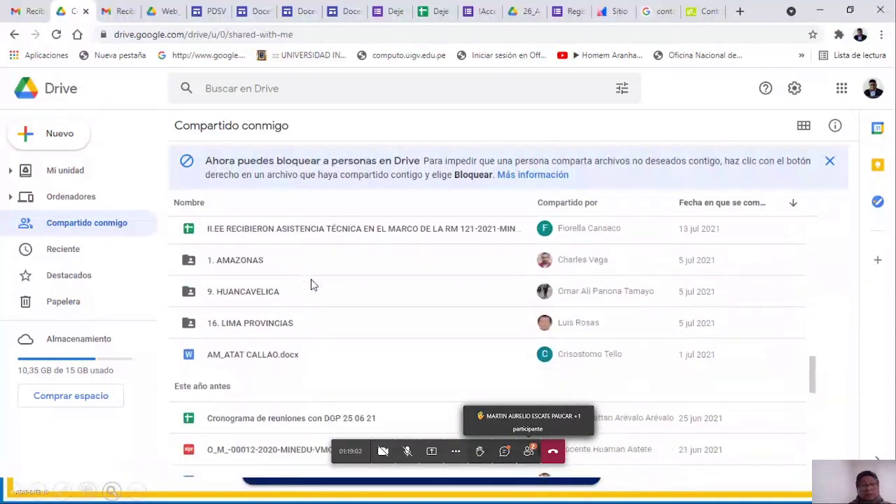
pyautogui.scroll(-5, 313, 284)
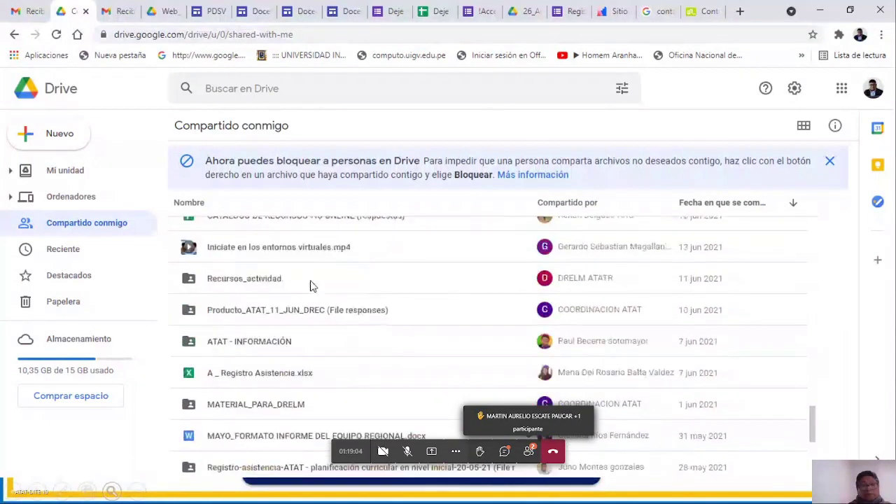
pyautogui.scroll(-2, 312, 285)
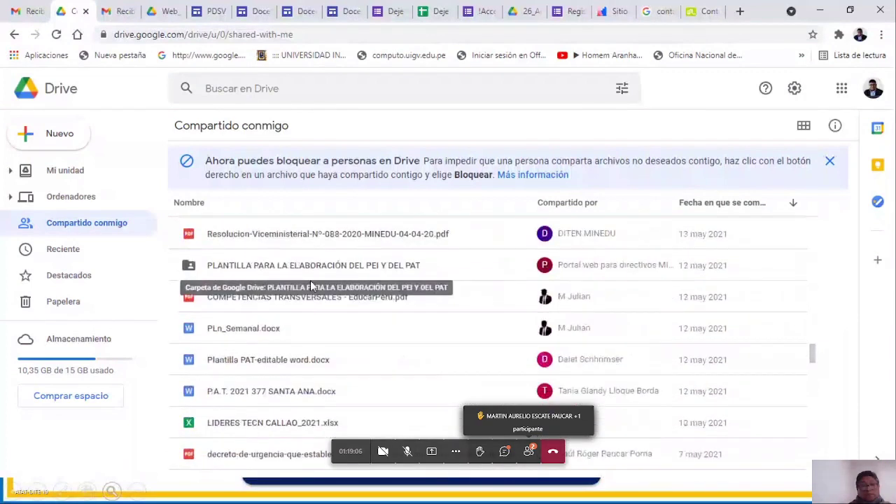
pyautogui.scroll(-5, 312, 285)
pyautogui.scroll(-6, 311, 280)
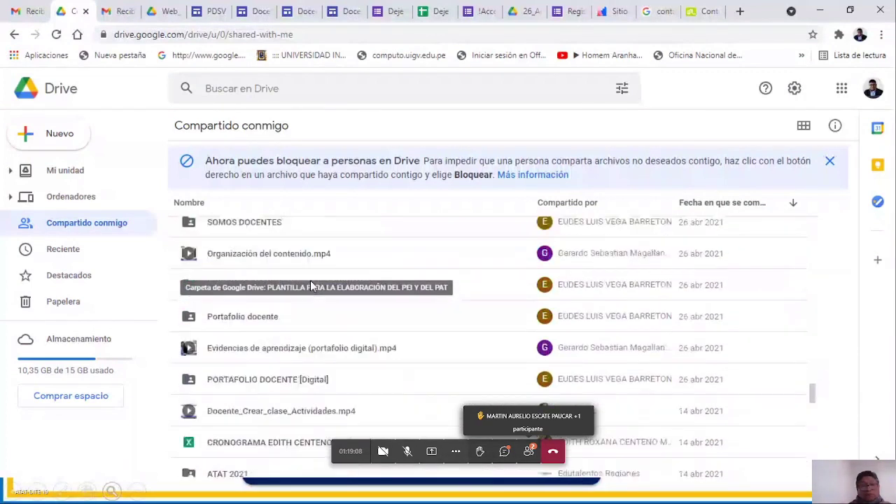
pyautogui.scroll(-8, 310, 282)
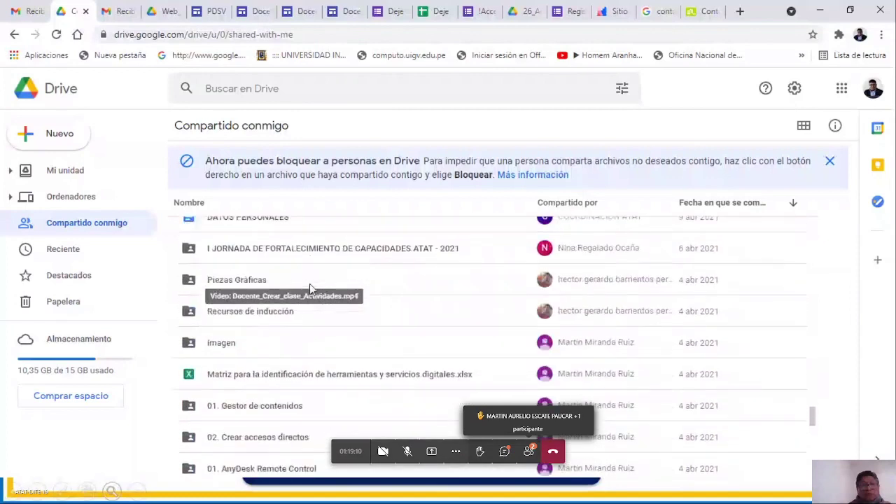
pyautogui.scroll(-2, 312, 290)
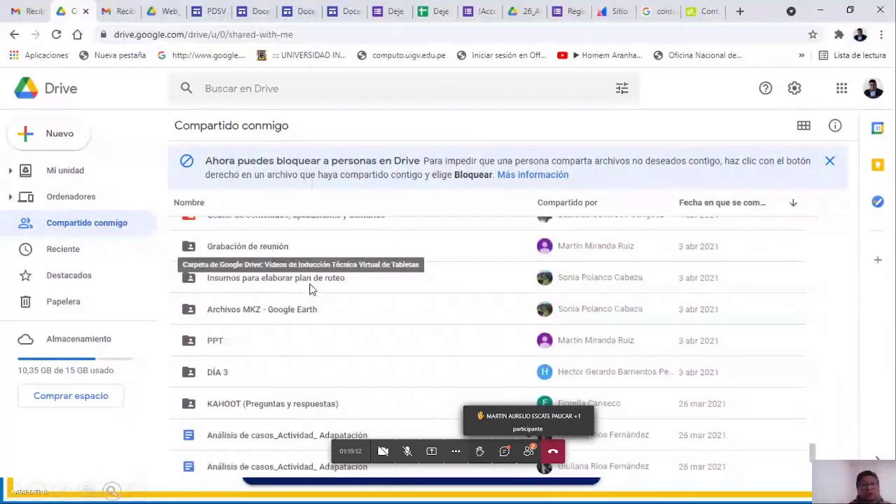
pyautogui.scroll(10, 309, 290)
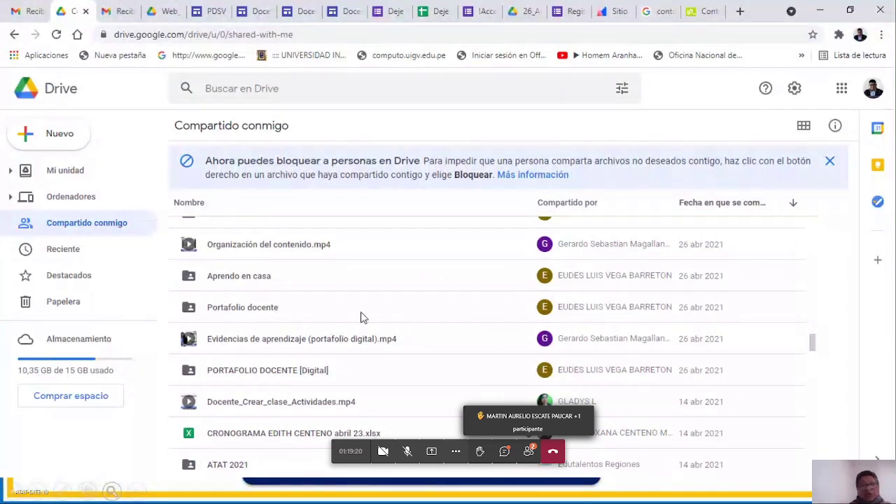
pyautogui.scroll(-2, 403, 315)
pyautogui.scroll(3, 334, 315)
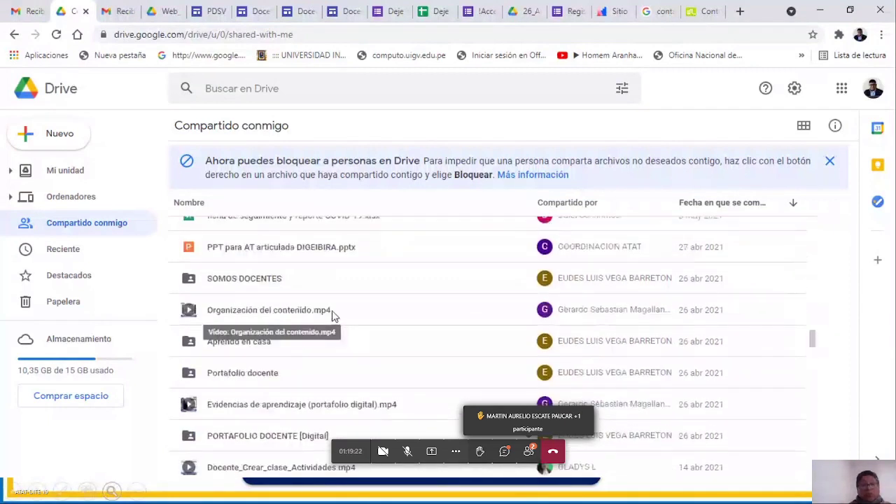
pyautogui.scroll(-4, 332, 316)
pyautogui.scroll(-9, 331, 317)
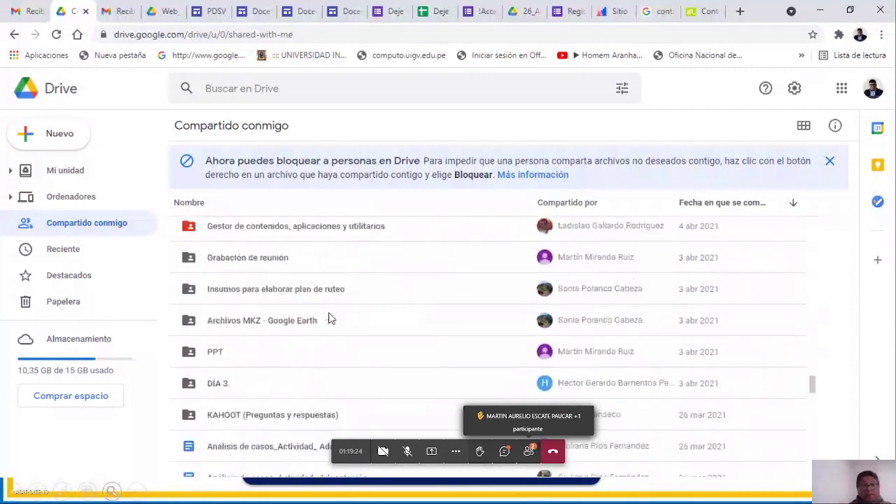
pyautogui.scroll(-1, 330, 317)
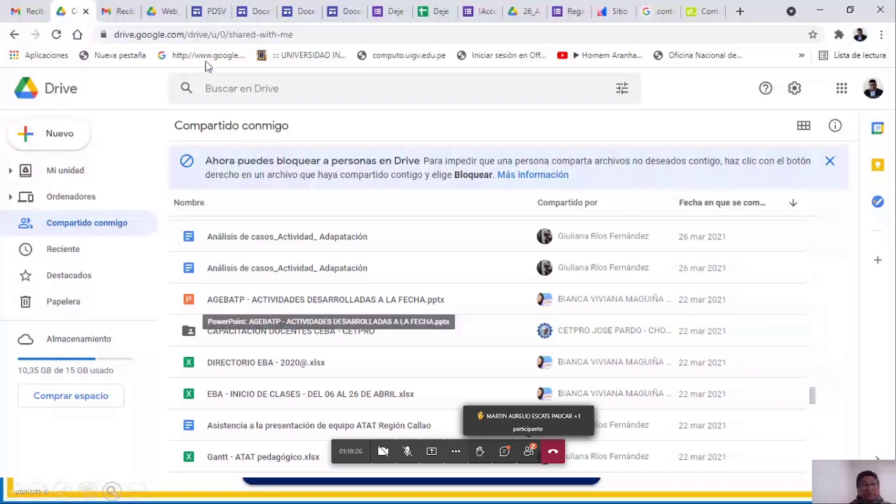
pyautogui.click(159, 12)
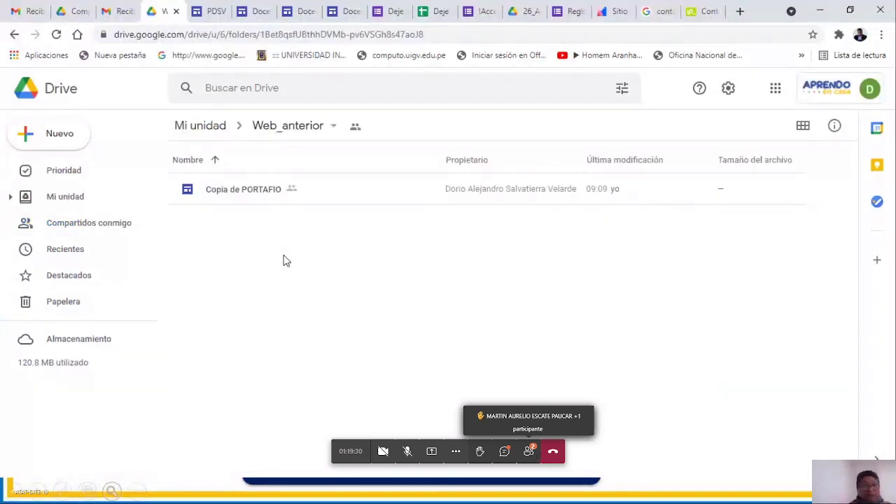
pyautogui.click(124, 13)
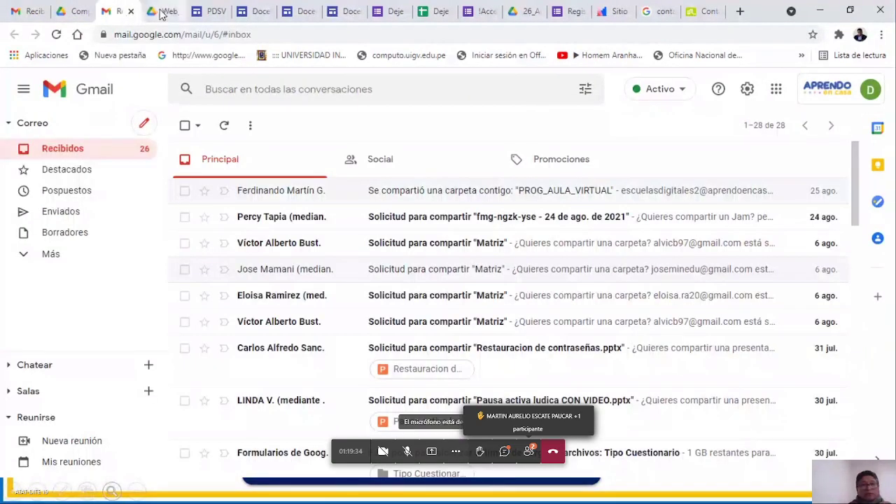
pyautogui.click(77, 12)
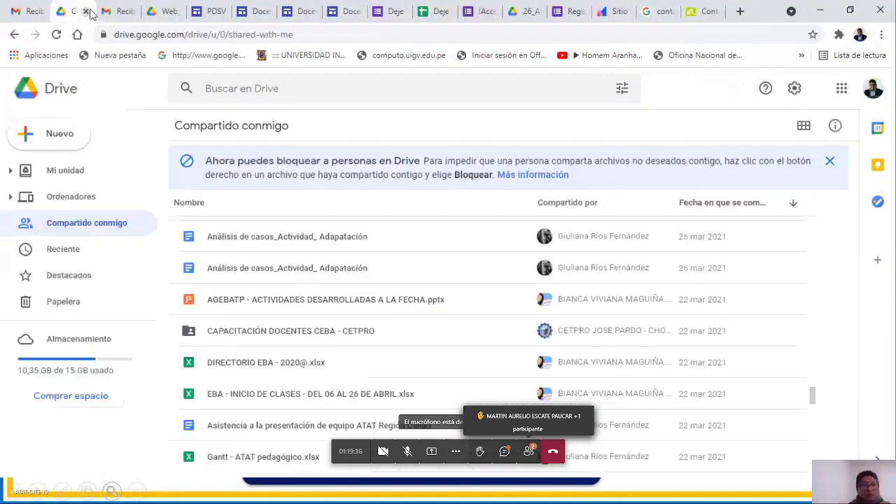
pyautogui.click(125, 13)
pyautogui.click(162, 11)
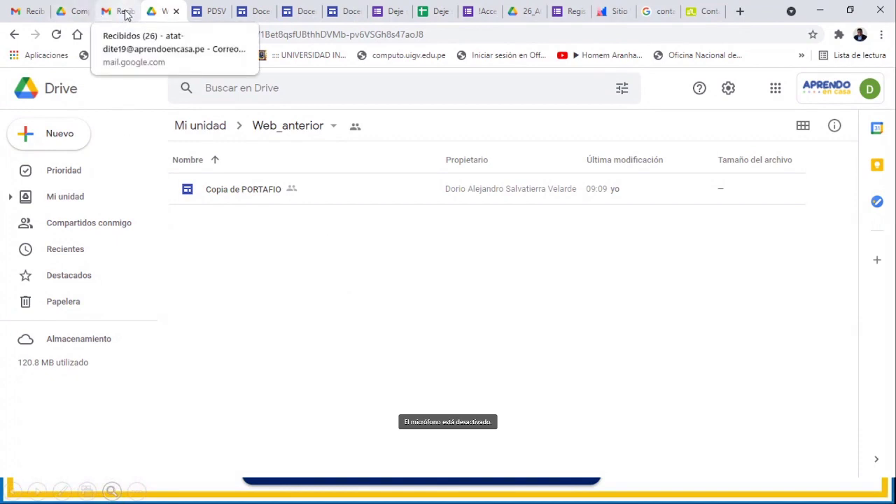
pyautogui.click(80, 12)
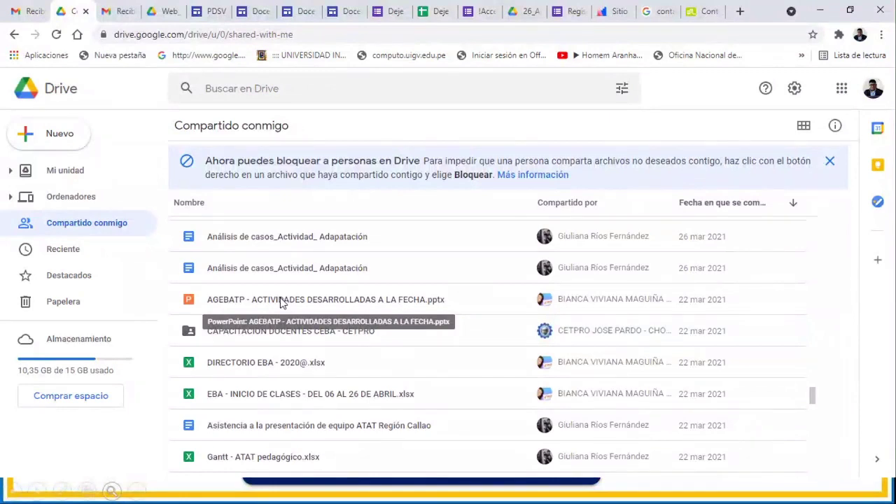
pyautogui.scroll(-10, 281, 301)
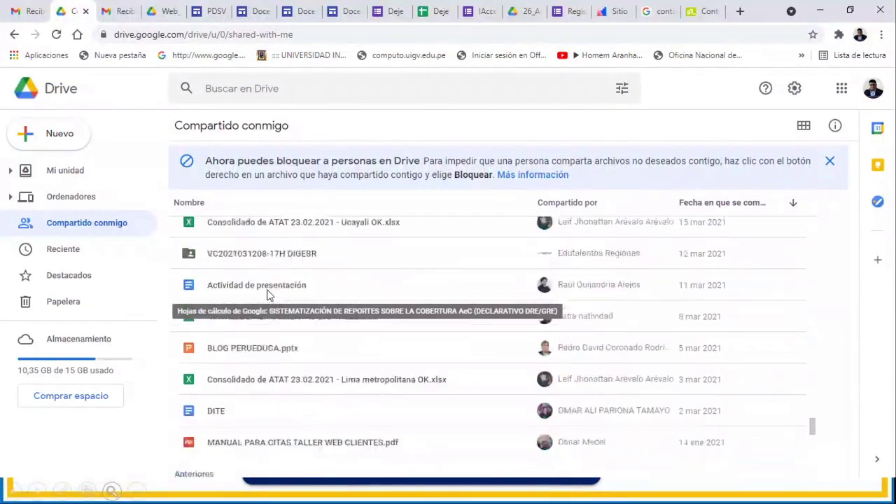
pyautogui.scroll(-2, 268, 294)
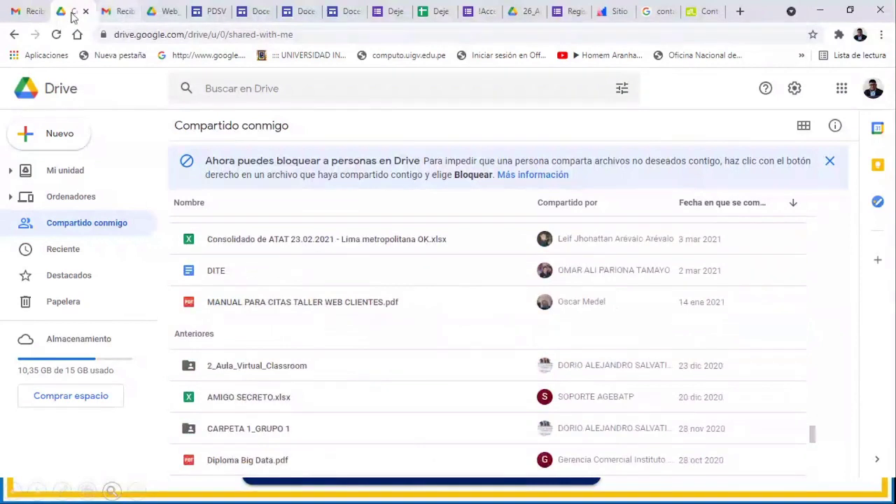
pyautogui.scroll(-1, 314, 354)
pyautogui.scroll(3, 253, 343)
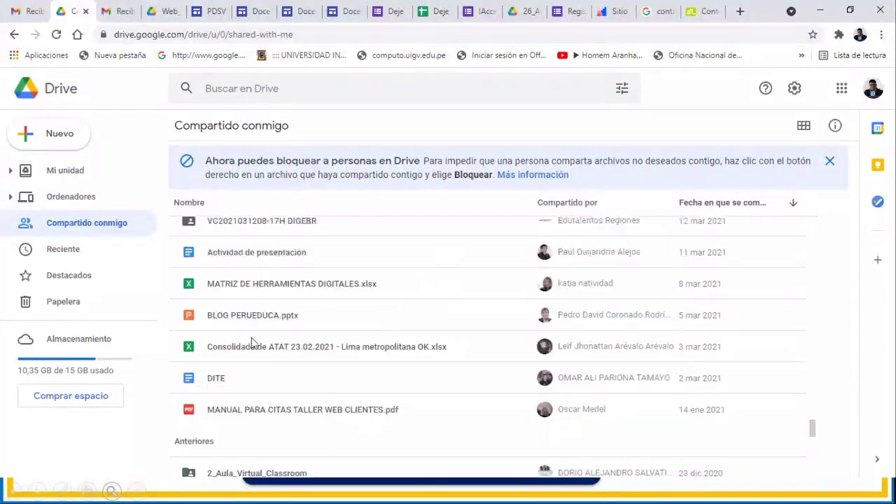
# - Open the Classroom folder from Mi unidad
pyautogui.click(63, 171)
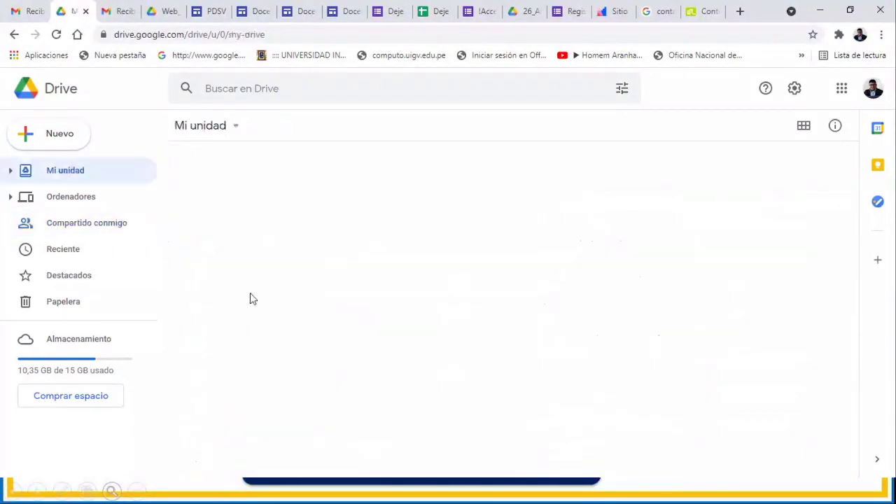
pyautogui.scroll(-3, 250, 294)
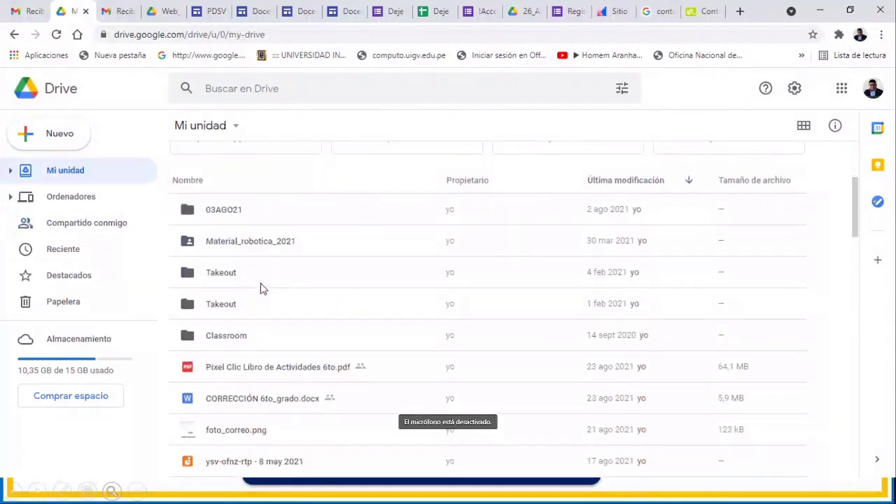
pyautogui.scroll(-1, 259, 301)
pyautogui.rightClick(238, 274)
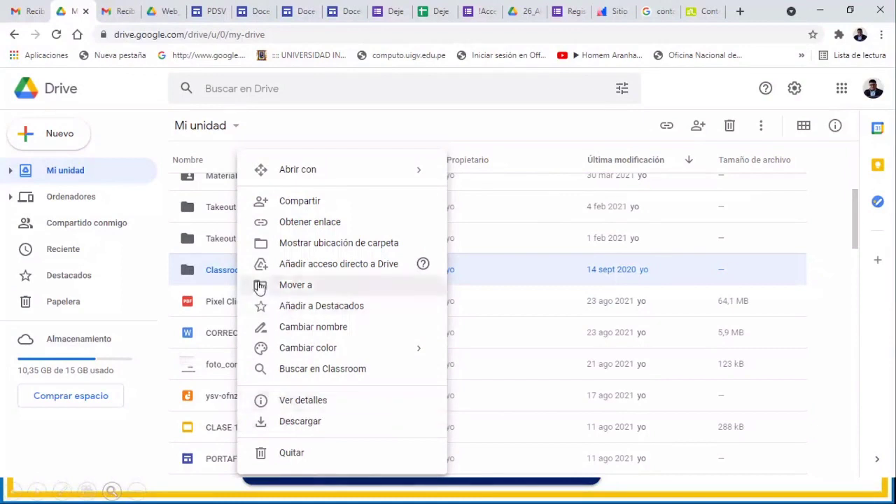
pyautogui.click(223, 273)
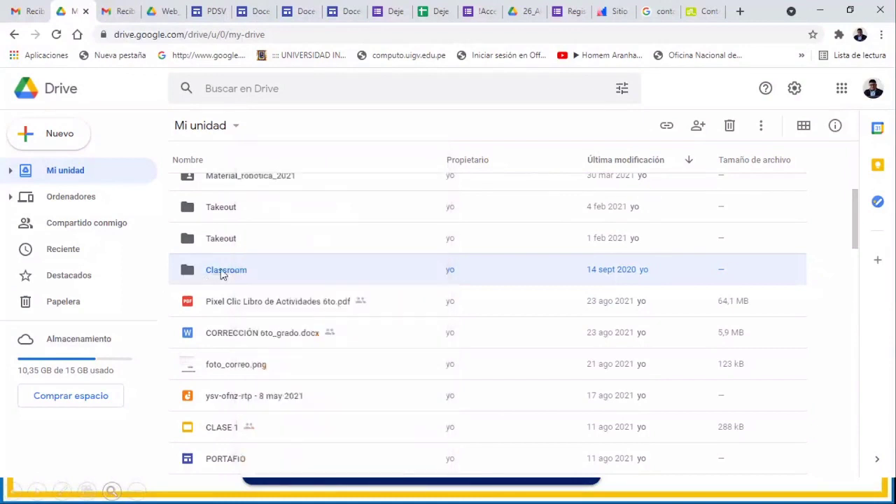
pyautogui.doubleClick(223, 273)
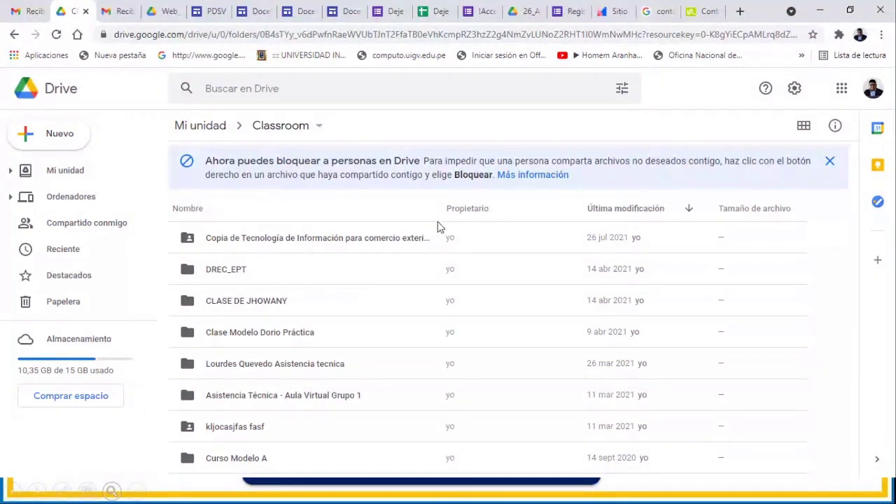
# - Browse the copied technology course and DREC_EPT subfolders, then return to Web_anterior
pyautogui.doubleClick(253, 239)
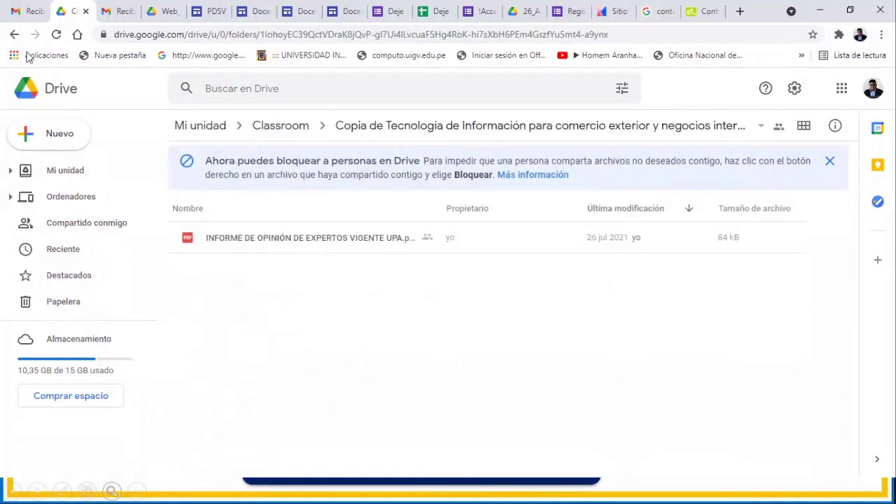
pyautogui.click(14, 34)
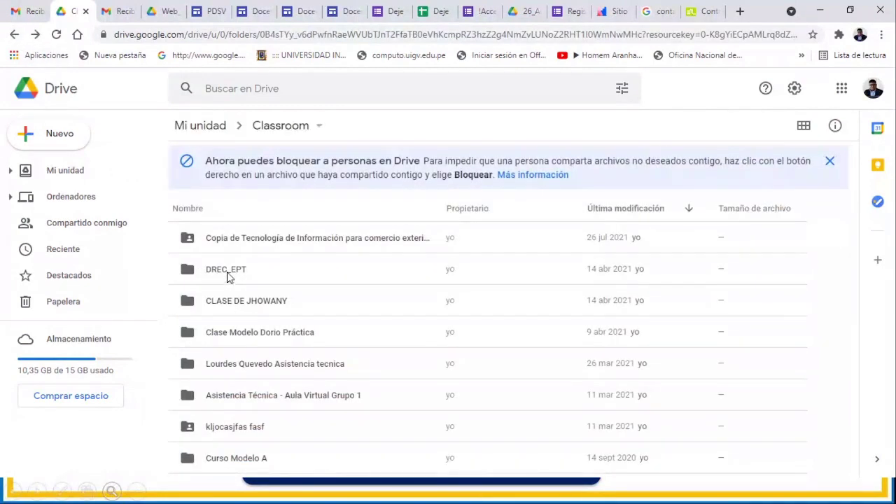
pyautogui.doubleClick(226, 276)
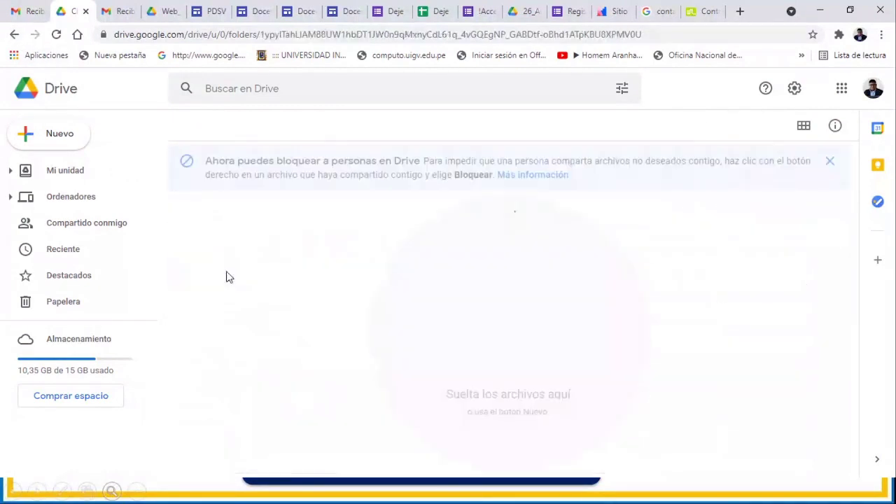
pyautogui.click(13, 33)
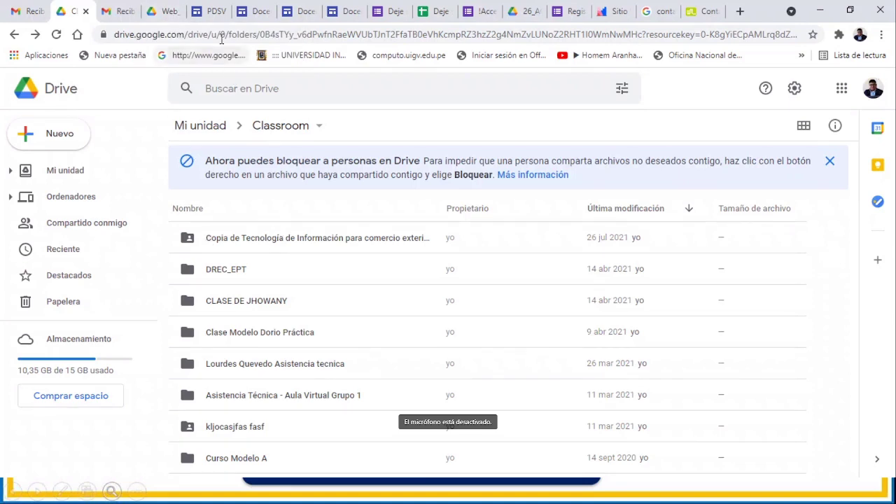
pyautogui.doubleClick(223, 35)
pyautogui.click(161, 12)
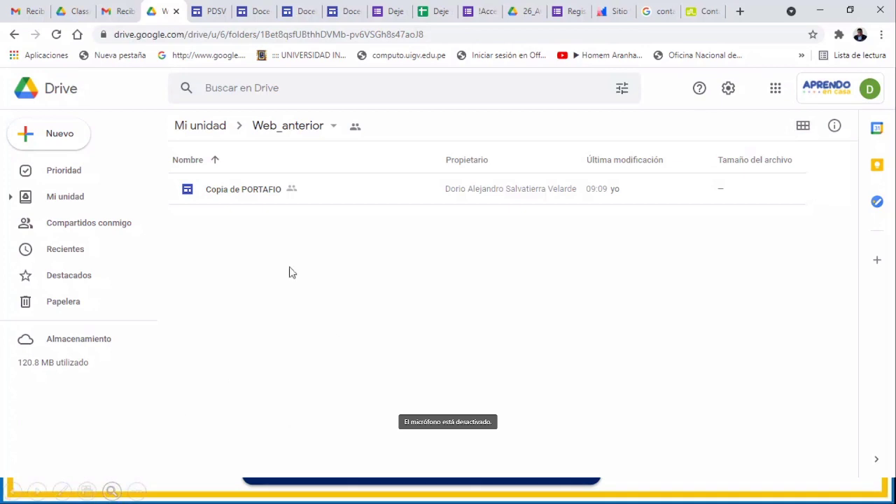
# - Launch Google Classroom from Drive's Google apps grid
pyautogui.click(776, 91)
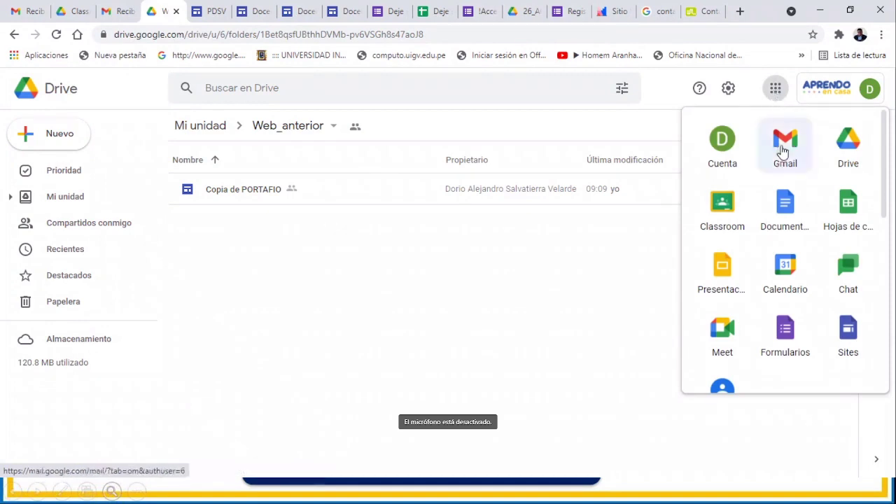
pyautogui.click(733, 217)
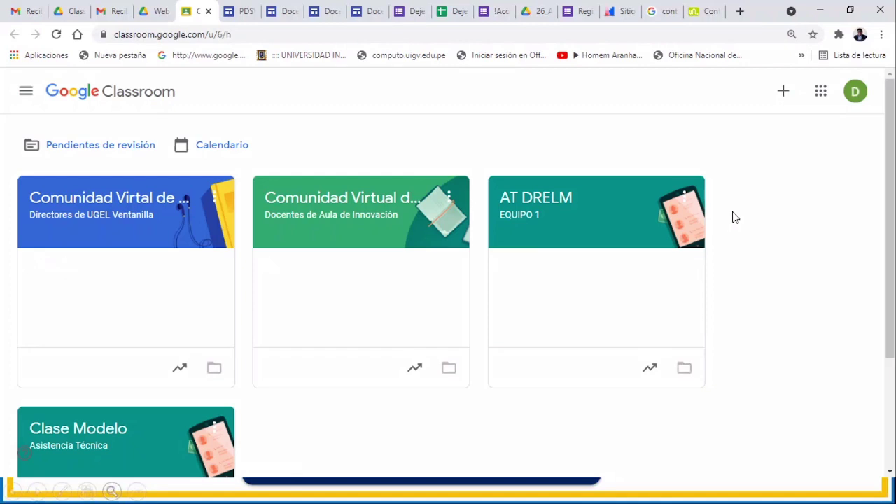
# - In AT DRELM's Trabajo en clase, start reusing a post from Clase Modelo
pyautogui.scroll(-1, 571, 295)
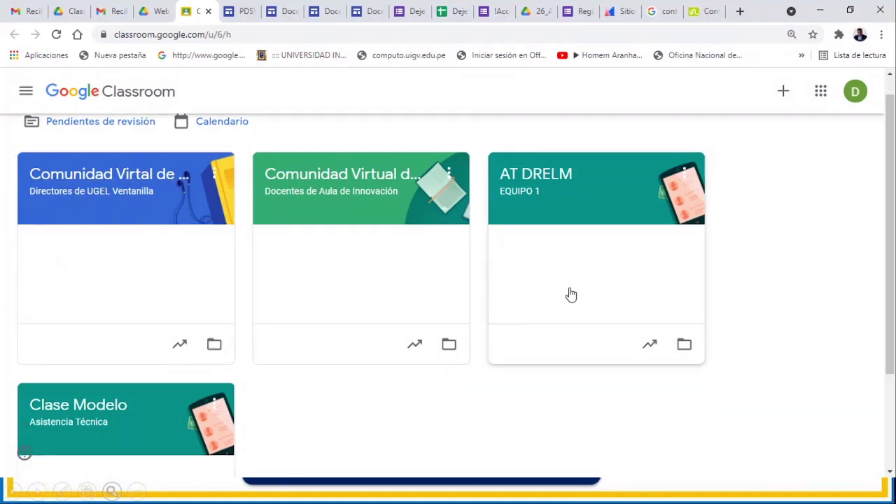
pyautogui.scroll(-3, 572, 295)
pyautogui.scroll(4, 560, 266)
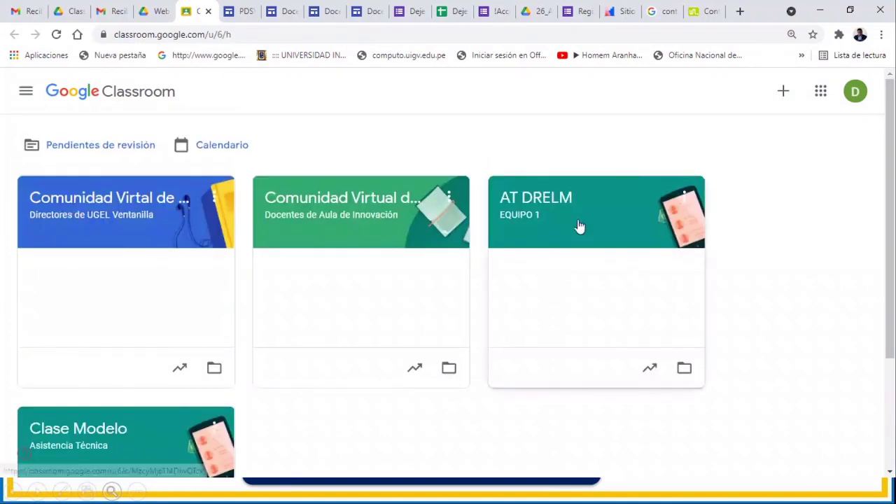
pyautogui.click(579, 224)
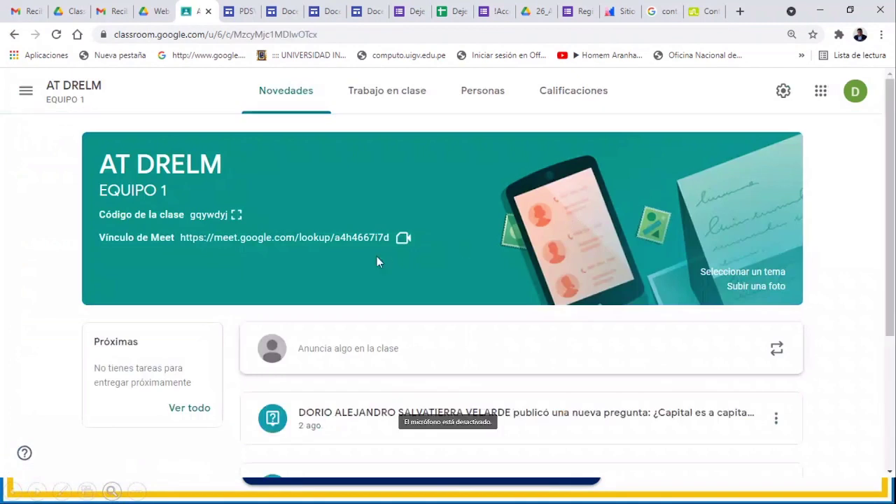
pyautogui.scroll(-1, 377, 258)
pyautogui.scroll(1, 376, 261)
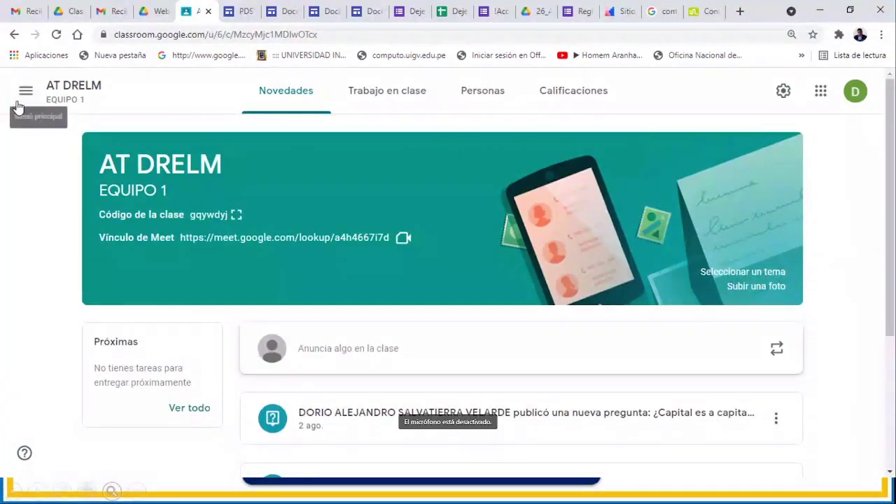
pyautogui.click(378, 98)
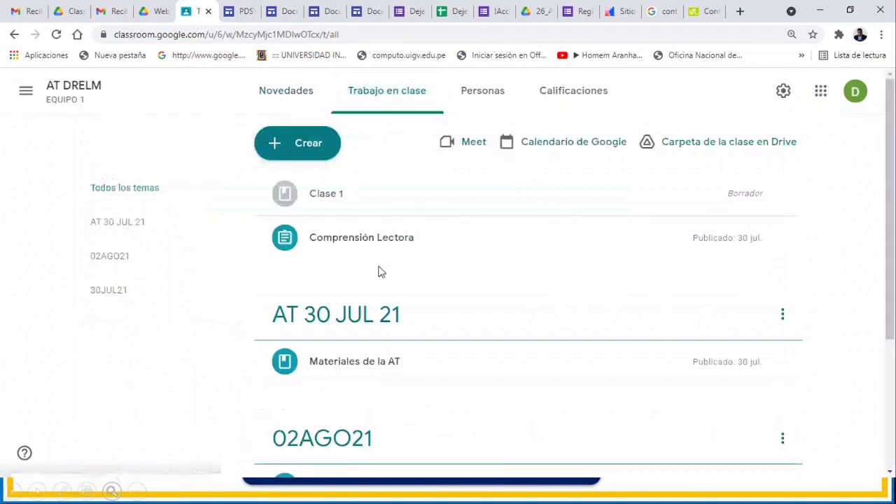
pyautogui.click(310, 147)
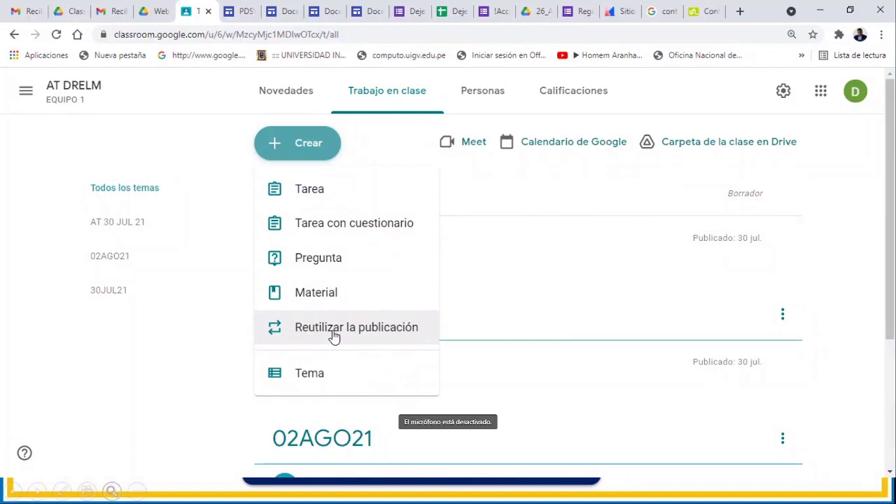
pyautogui.click(333, 329)
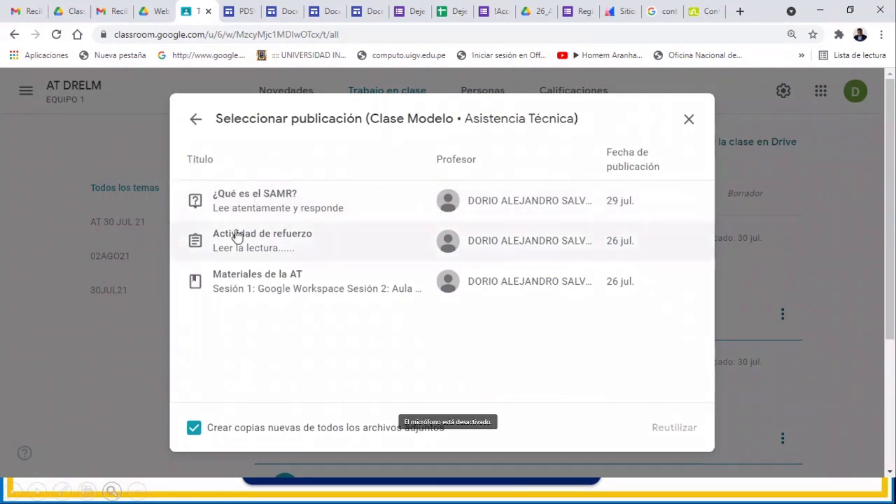
# - Reuse ¿Qué es el SAMR? in AT DRELM, dismiss the tip, and close it as a draft
pyautogui.click(197, 212)
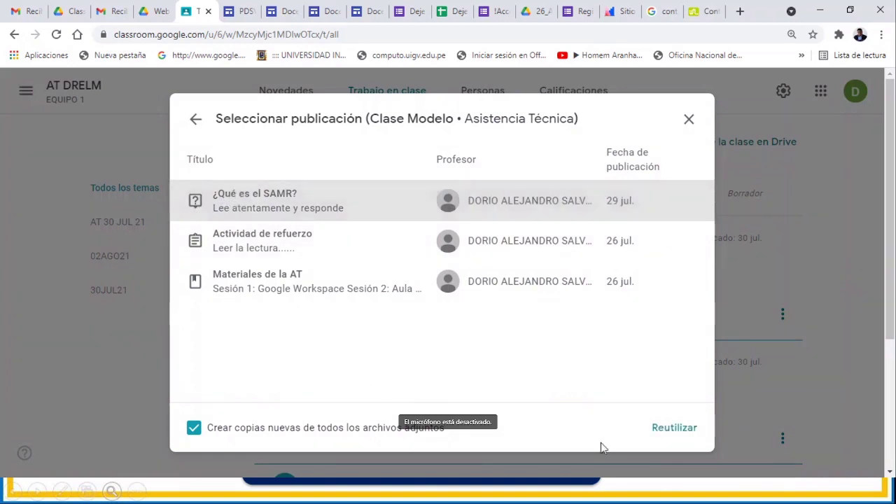
pyautogui.click(672, 429)
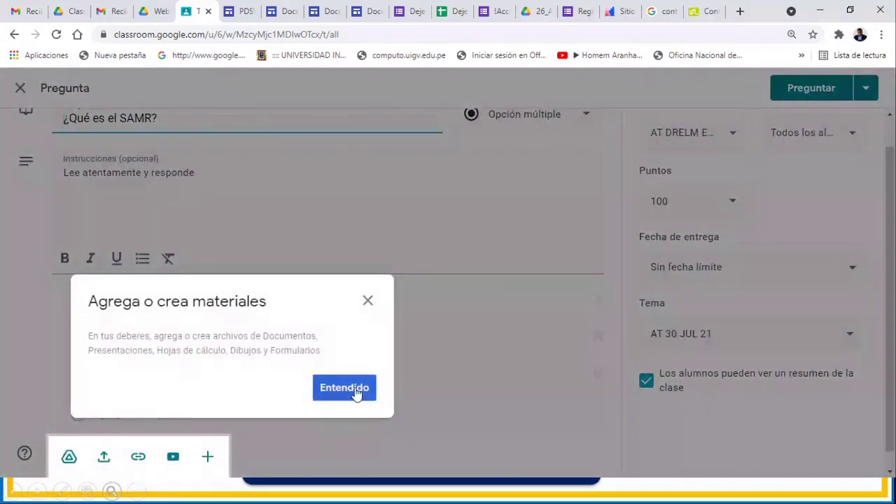
pyautogui.click(344, 388)
pyautogui.scroll(1, 294, 252)
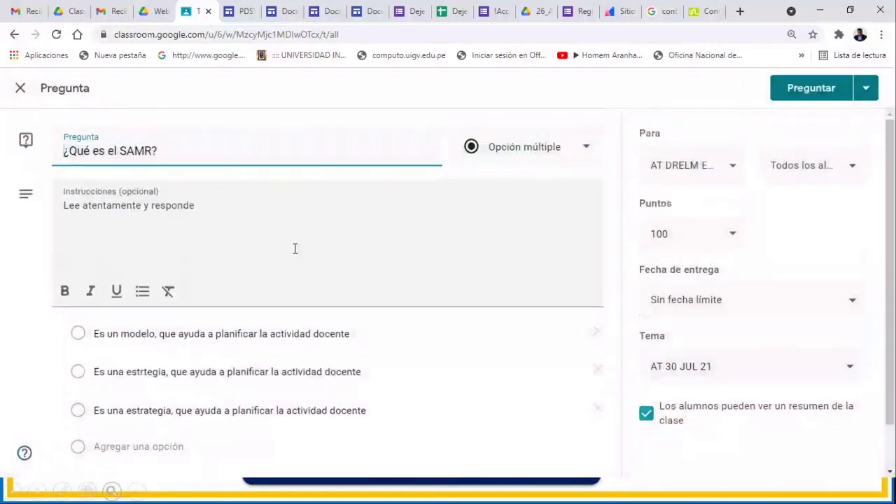
pyautogui.scroll(-1, 292, 250)
pyautogui.scroll(1, 292, 251)
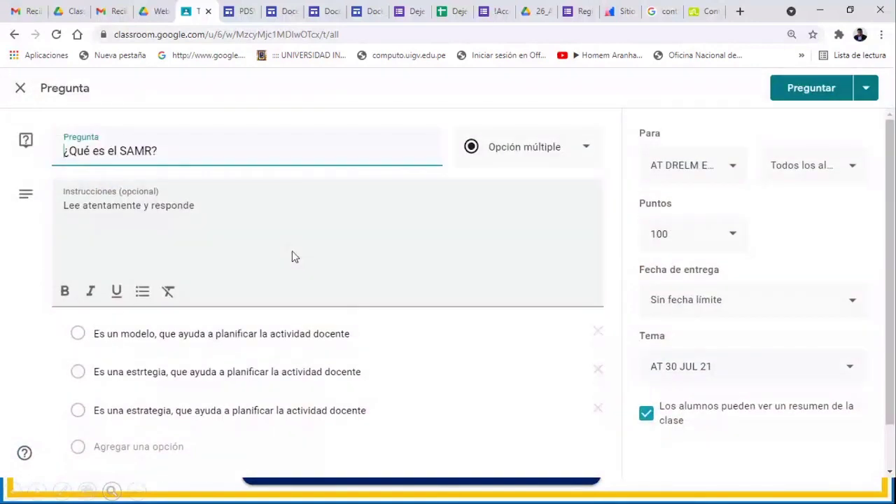
pyautogui.click(20, 90)
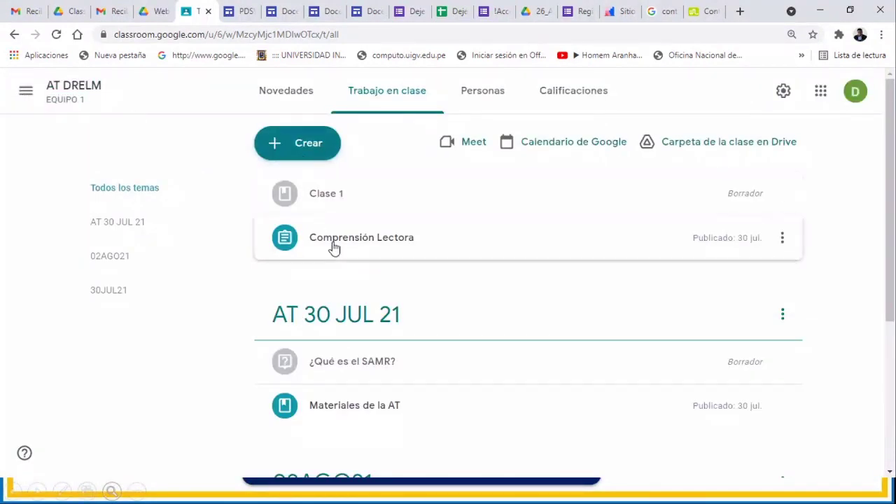
# - Check the Clase 1 draft, relaunch Classroom from Drive, and end on Drive's Classroom folder
pyautogui.click(333, 196)
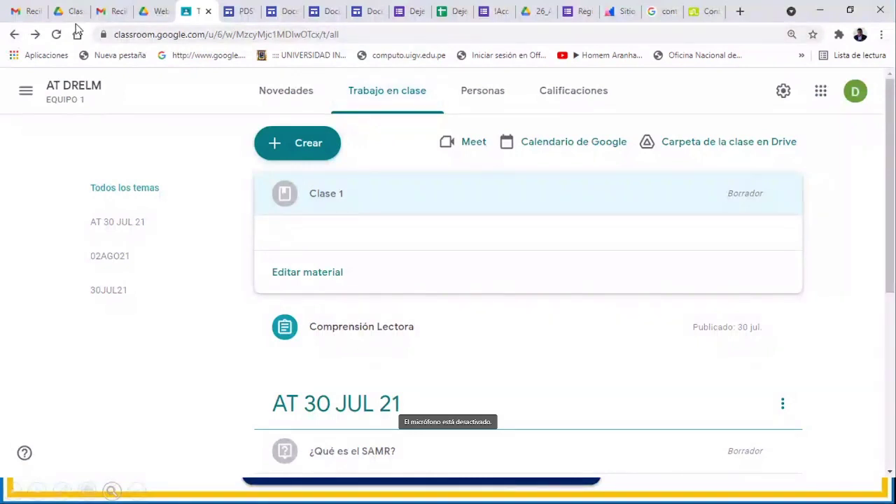
pyautogui.click(160, 12)
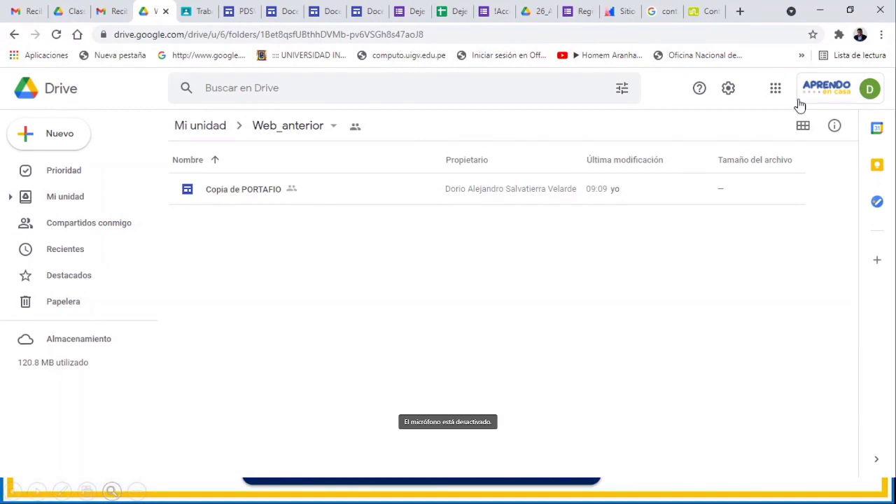
pyautogui.click(776, 87)
pyautogui.click(722, 203)
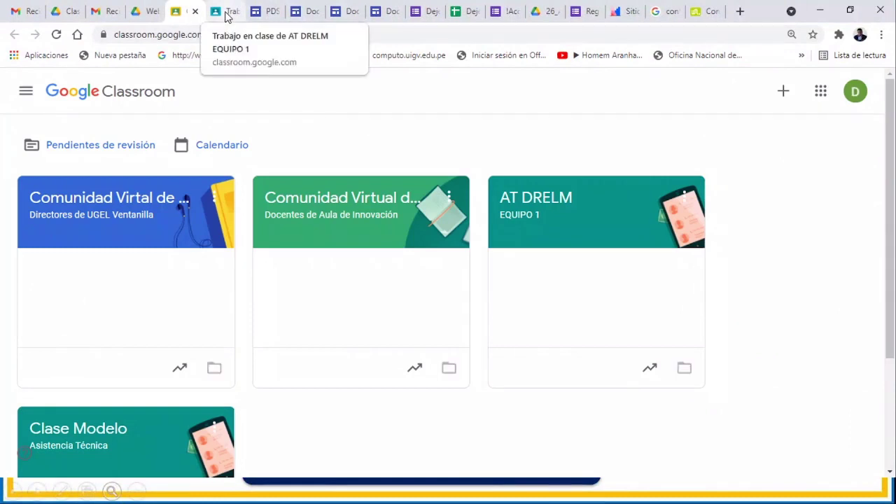
pyautogui.click(225, 17)
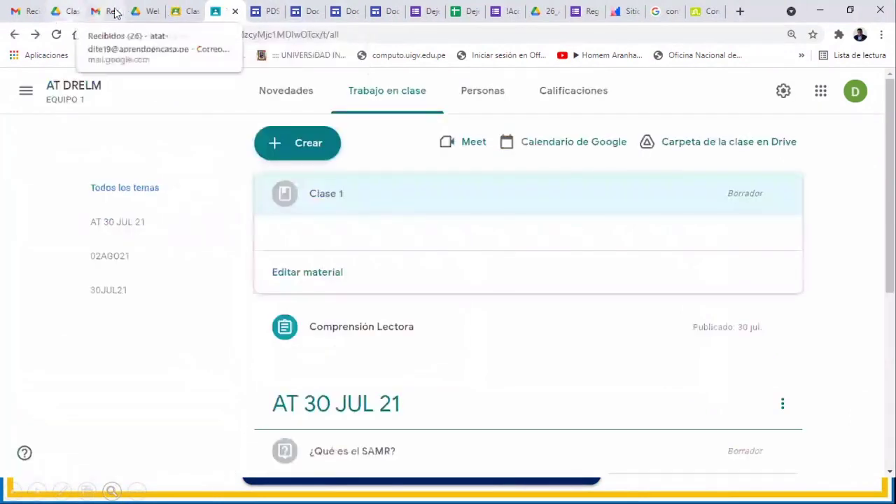
pyautogui.click(67, 11)
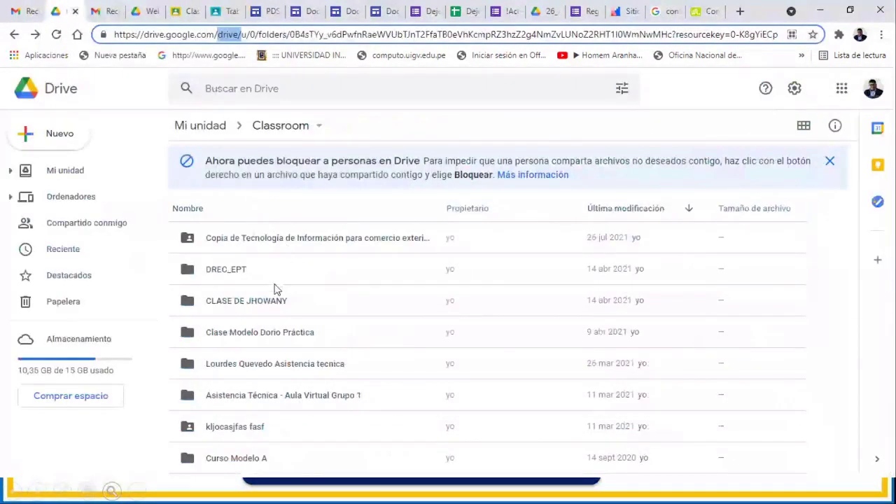
# - Open Google Classroom from the Google apps list and look over its page
pyautogui.click(842, 89)
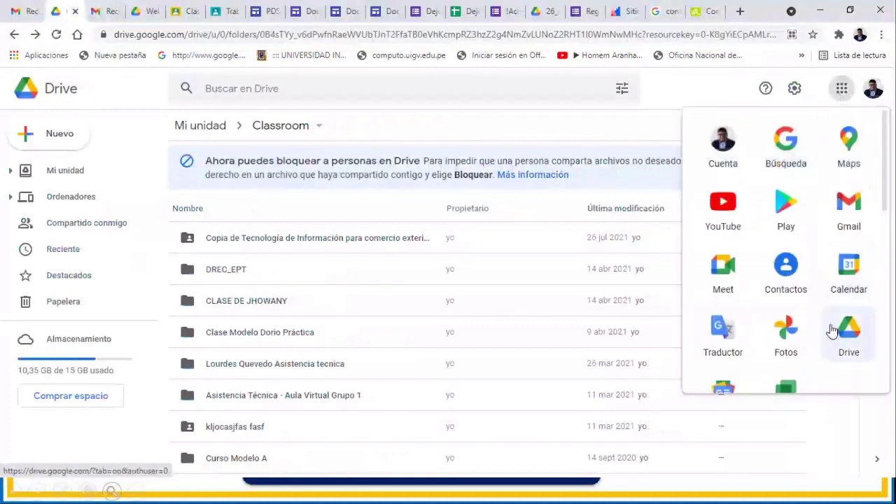
pyautogui.scroll(-1, 805, 343)
pyautogui.scroll(-3, 793, 359)
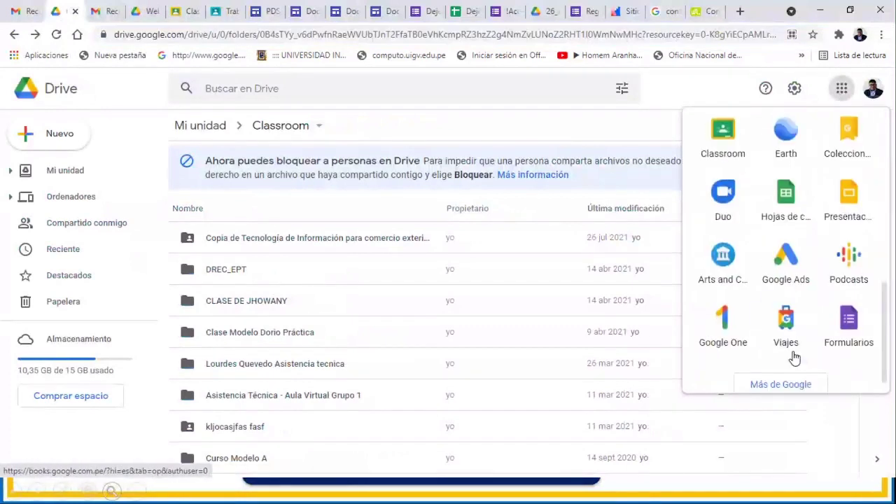
pyautogui.click(749, 186)
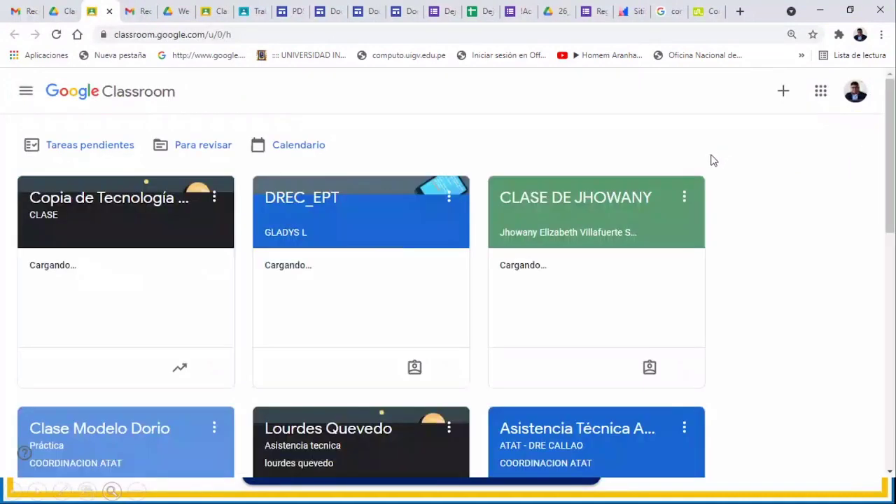
pyautogui.scroll(-3, 476, 292)
pyautogui.scroll(-5, 475, 292)
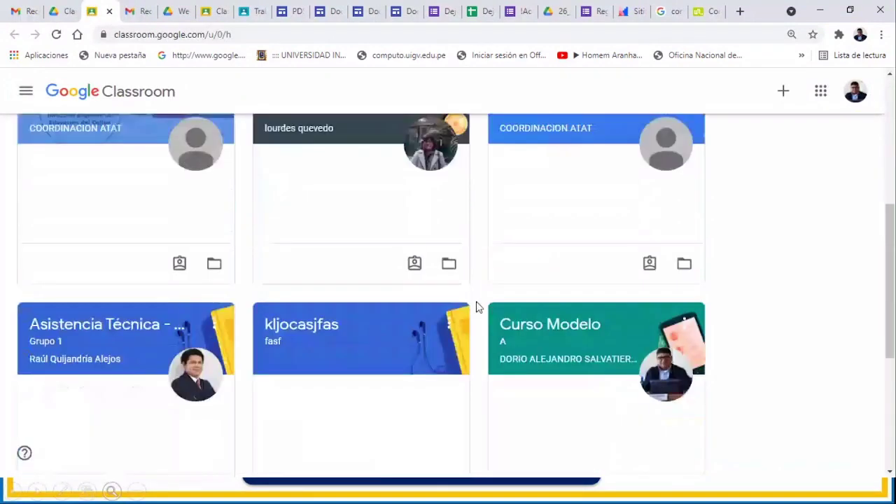
pyautogui.scroll(4, 475, 308)
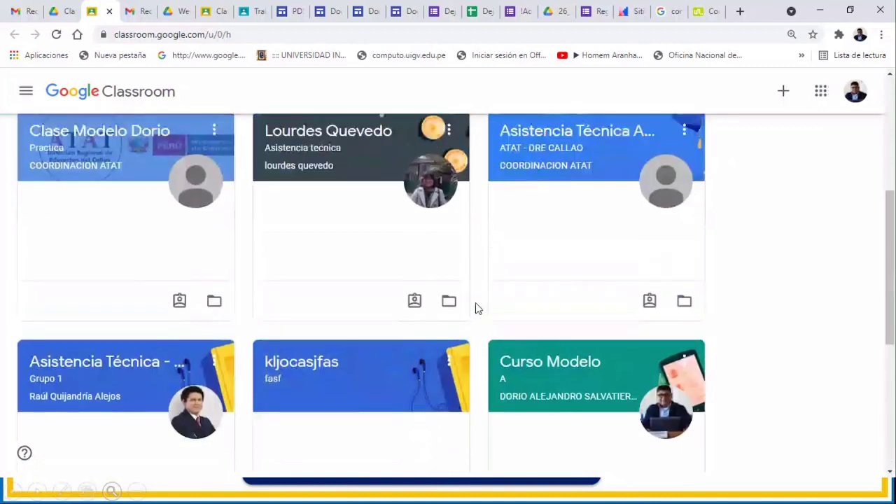
# - Return to the Drive tab and browse the files in Shared with me
pyautogui.hotkey('ctrl', 'shift', 'Tab')
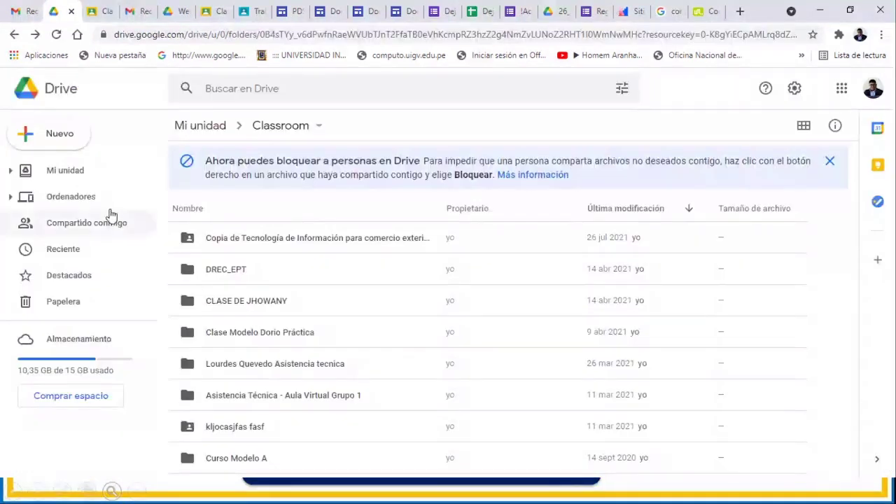
pyautogui.click(116, 227)
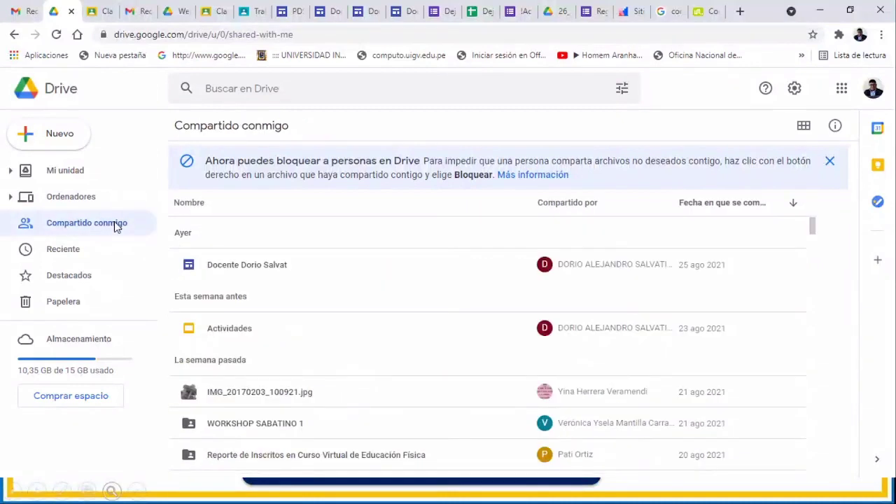
pyautogui.scroll(-10, 255, 296)
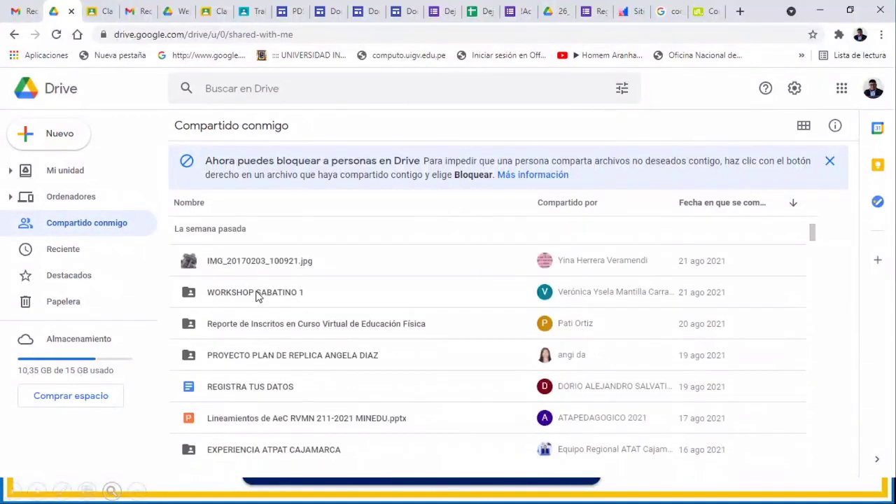
pyautogui.scroll(5, 259, 294)
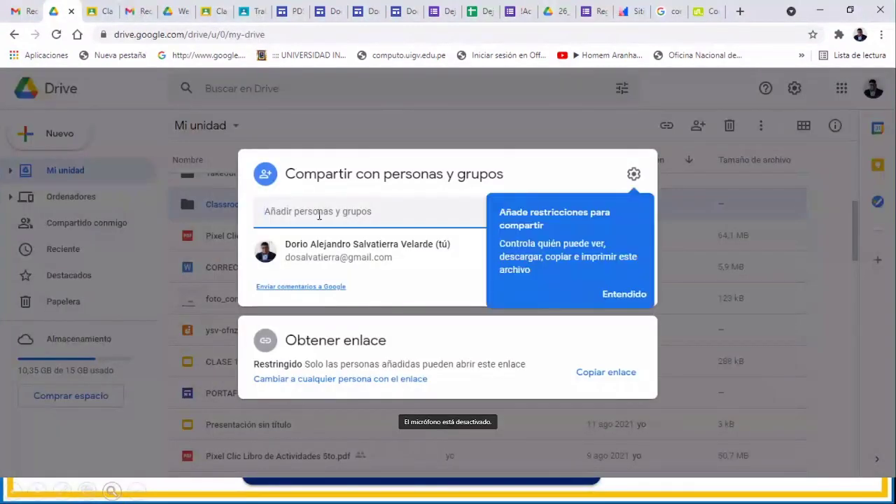
# - Start adding a person to the Classroom folder with a pasted, then retyped, address, then cancel without sharing
pyautogui.click(302, 210)
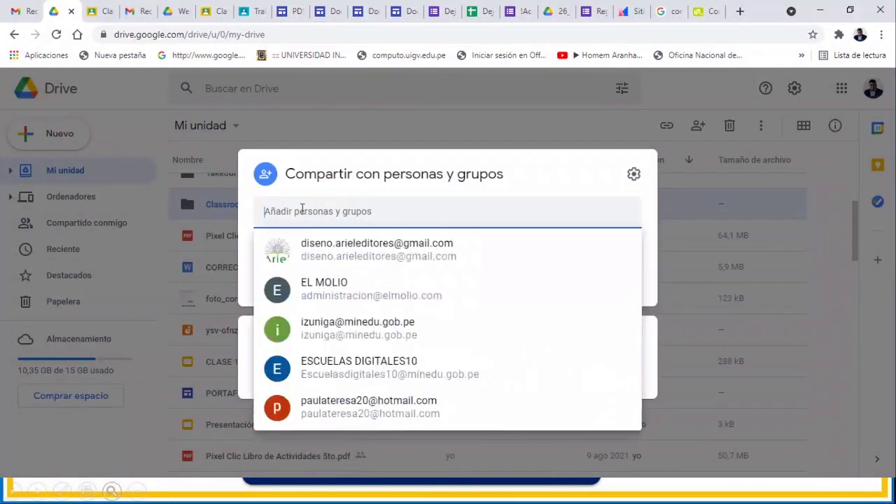
pyautogui.hotkey('ctrl', 'v')
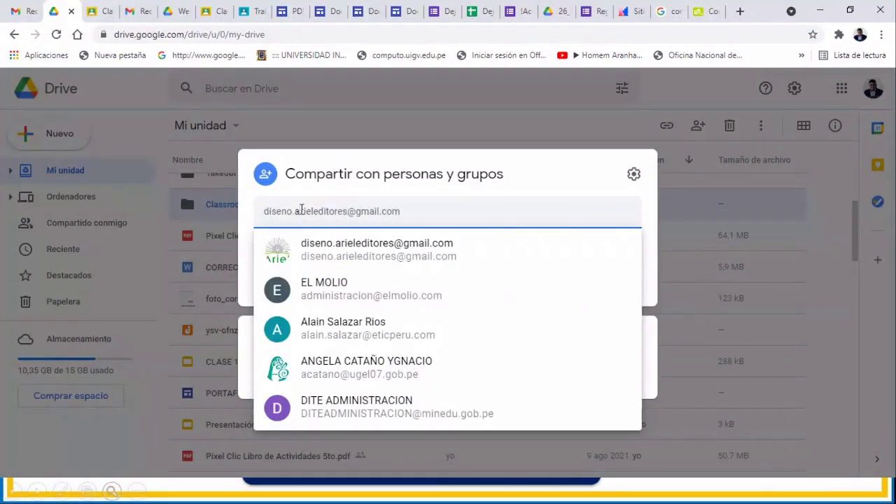
pyautogui.hotkey('ctrl', 'a')
pyautogui.write('aprendo')
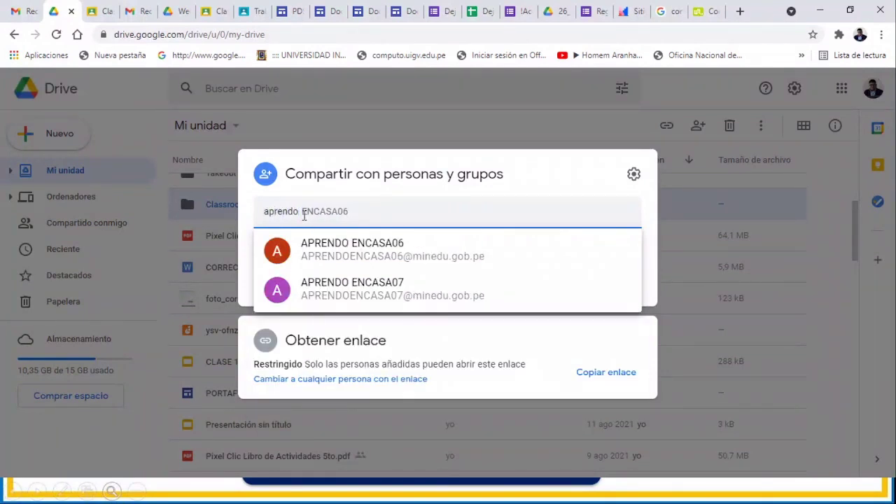
pyautogui.write('en')
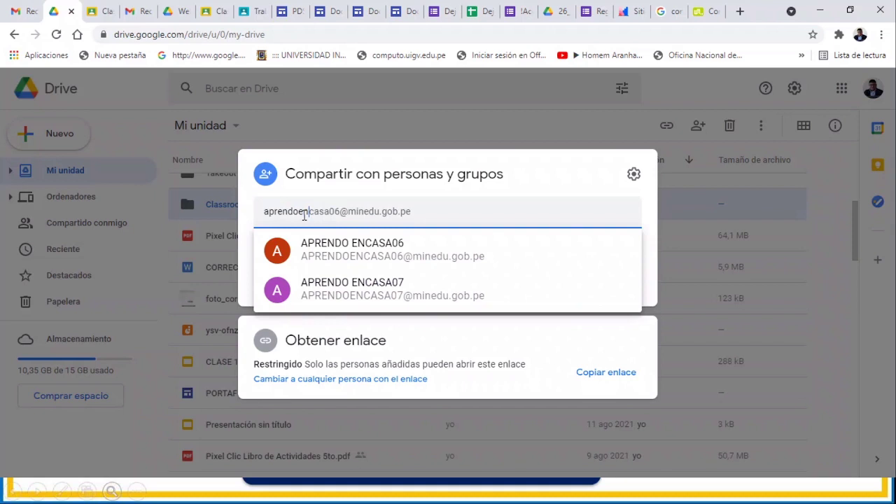
pyautogui.press('Escape')
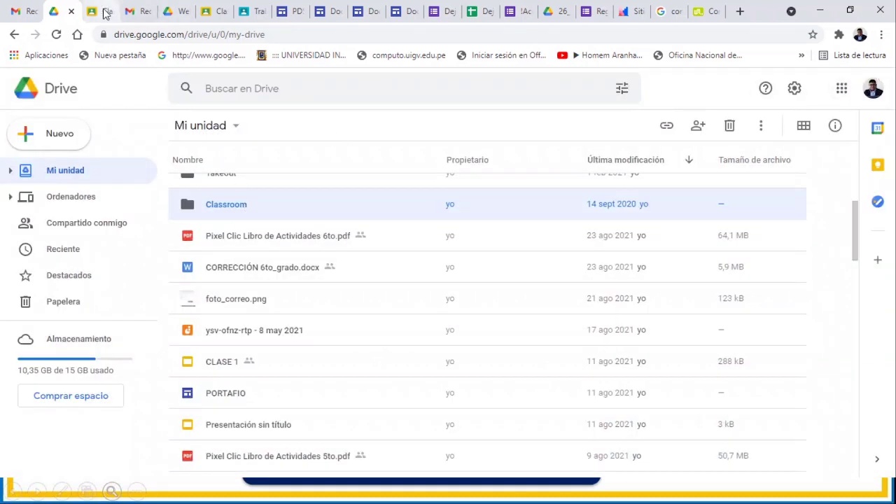
# - Back in Classroom, open and dismiss the options menus of two class cards
pyautogui.click(104, 12)
pyautogui.click(215, 333)
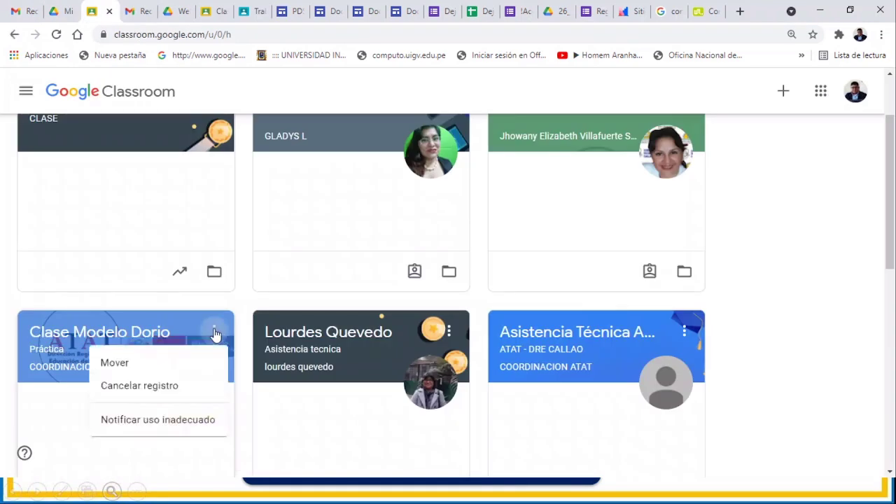
pyautogui.scroll(-2, 214, 334)
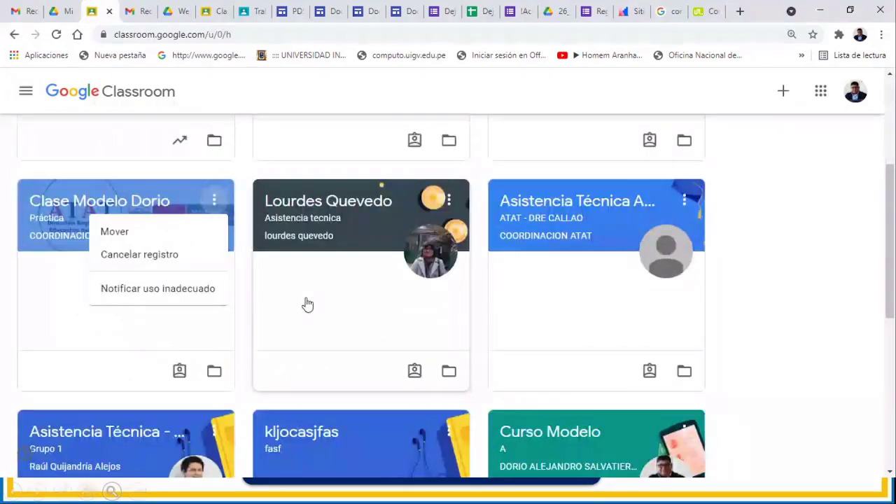
pyautogui.click(449, 201)
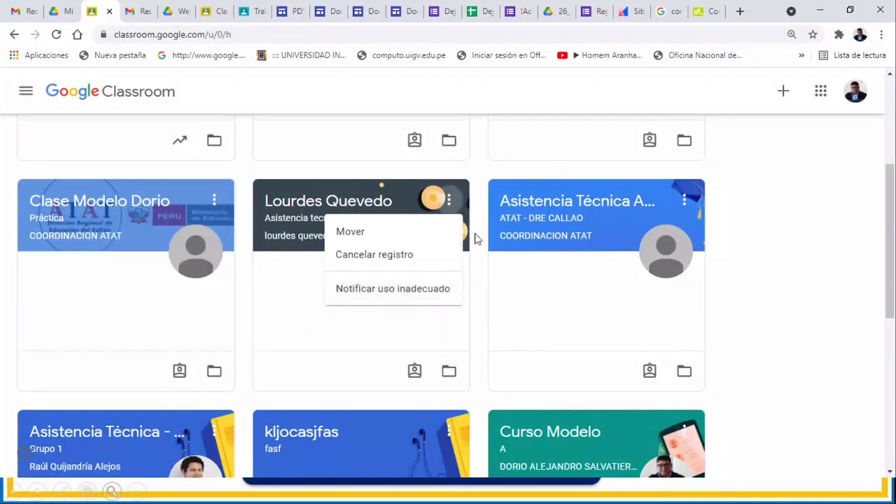
pyautogui.scroll(3, 490, 224)
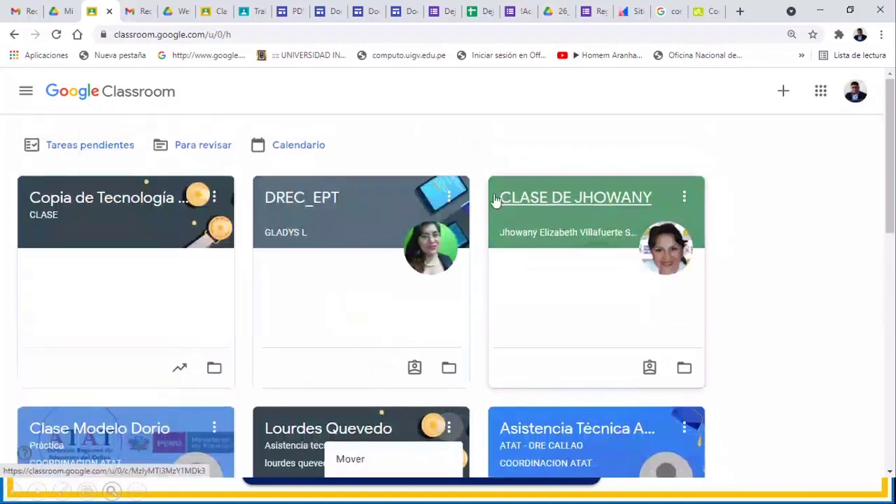
pyautogui.click(494, 201)
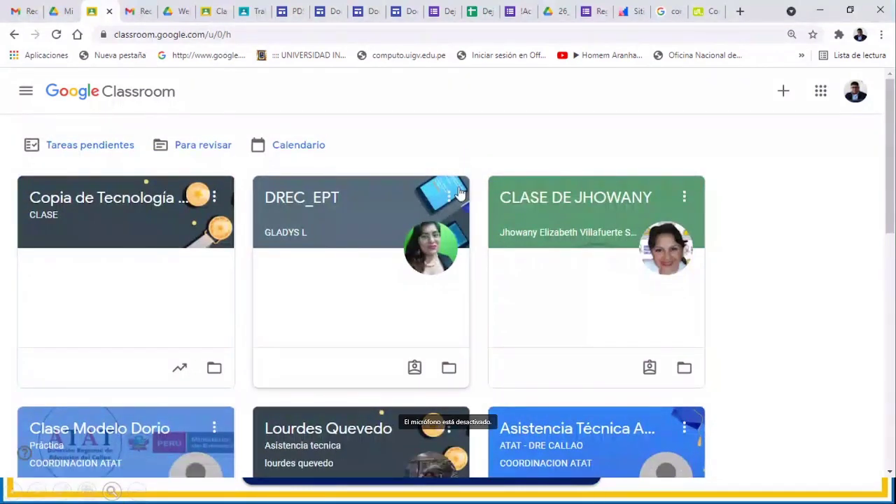
# - Try moving the last class in the grid, then cancel so the order stays unchanged
pyautogui.scroll(-5, 576, 300)
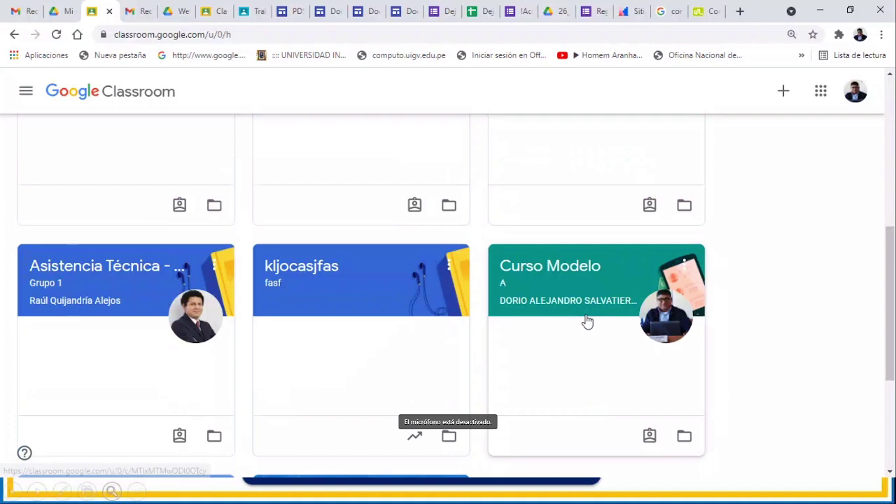
pyautogui.scroll(-2, 587, 321)
pyautogui.click(214, 364)
pyautogui.click(114, 366)
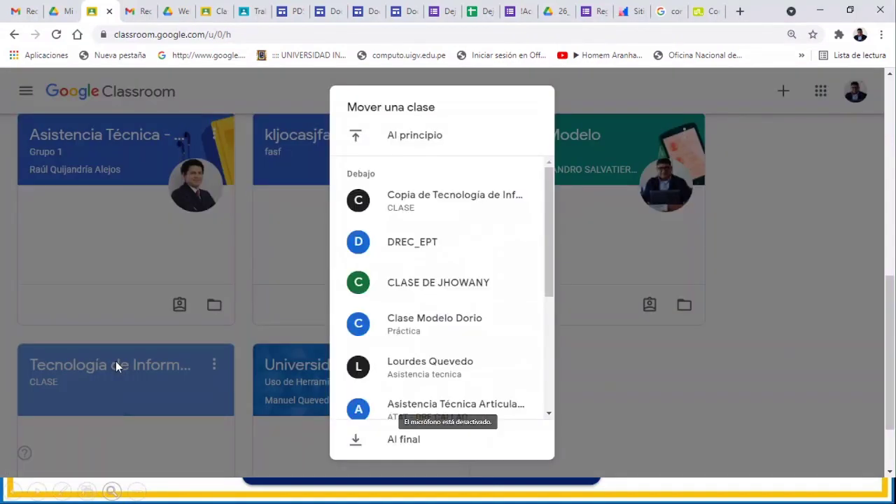
pyautogui.moveTo(552, 249); pyautogui.dragTo(548, 455)
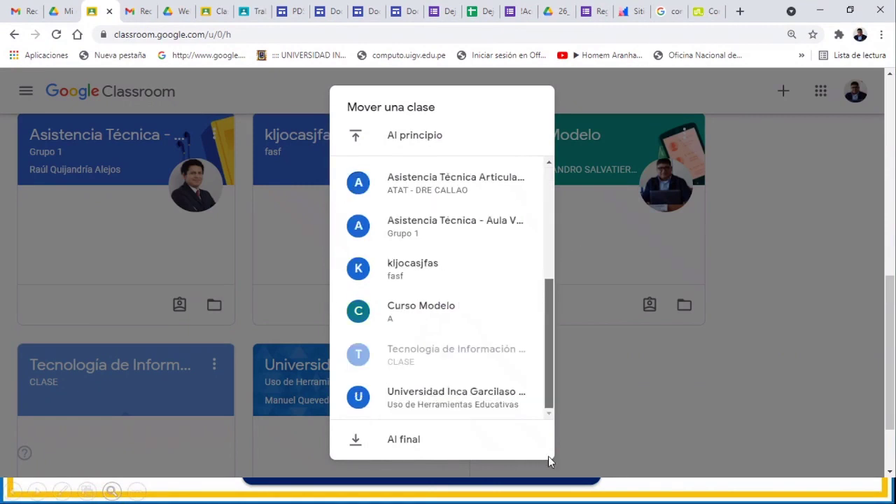
pyautogui.moveTo(548, 343); pyautogui.dragTo(546, 228)
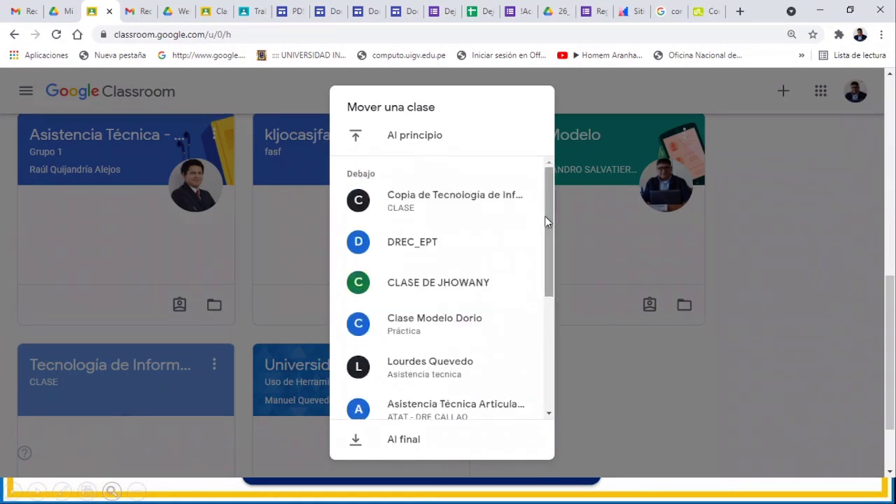
pyautogui.press('Escape')
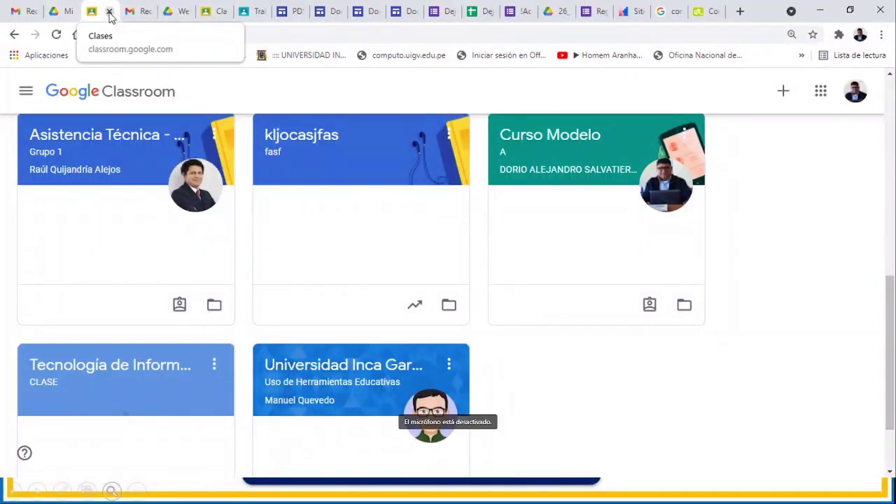
# - Check the other account's Classroom and the Web_anterior folder with Copia de PORTAFIO, then switch to Gmail
pyautogui.click(210, 14)
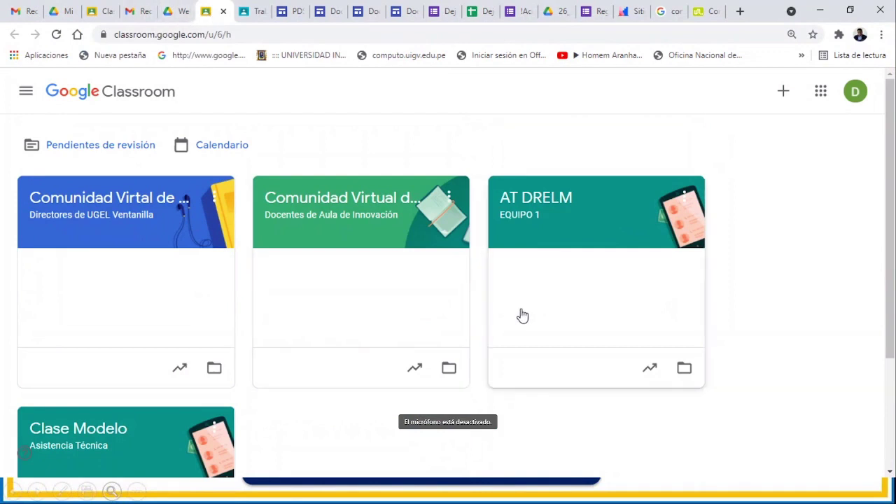
pyautogui.click(180, 12)
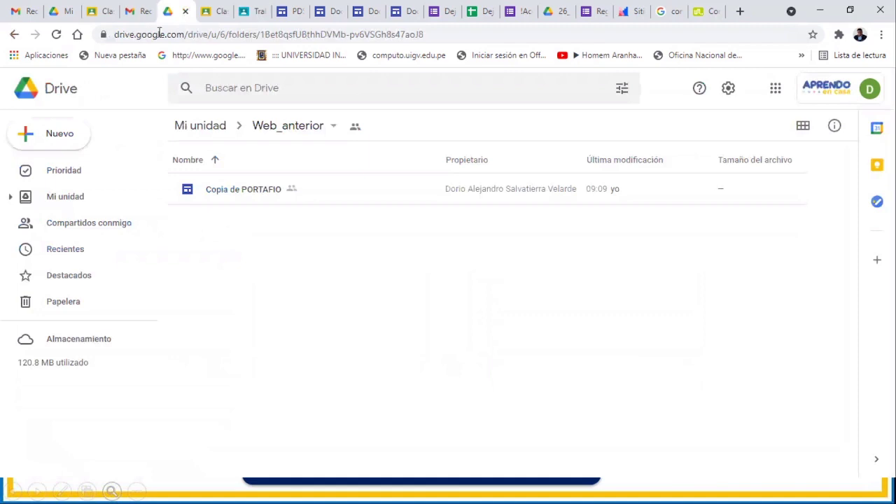
pyautogui.hotkey('ctrl', 'shift', 'Tab')
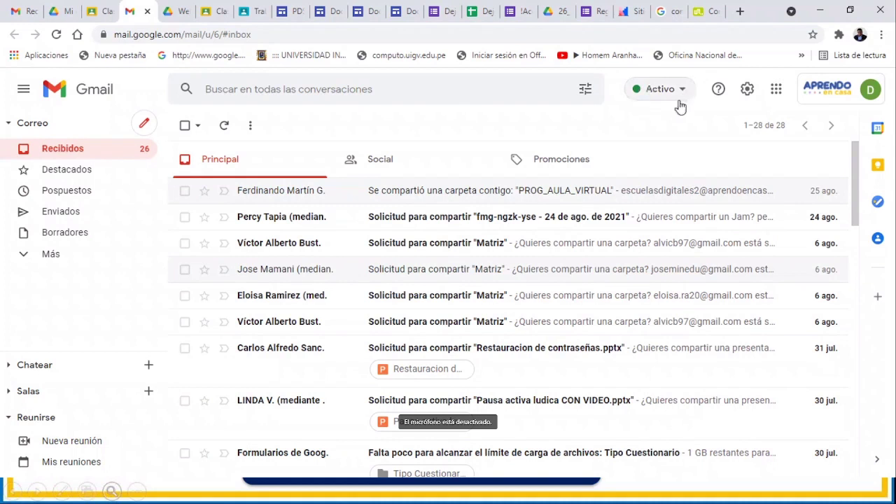
pyautogui.click(355, 88)
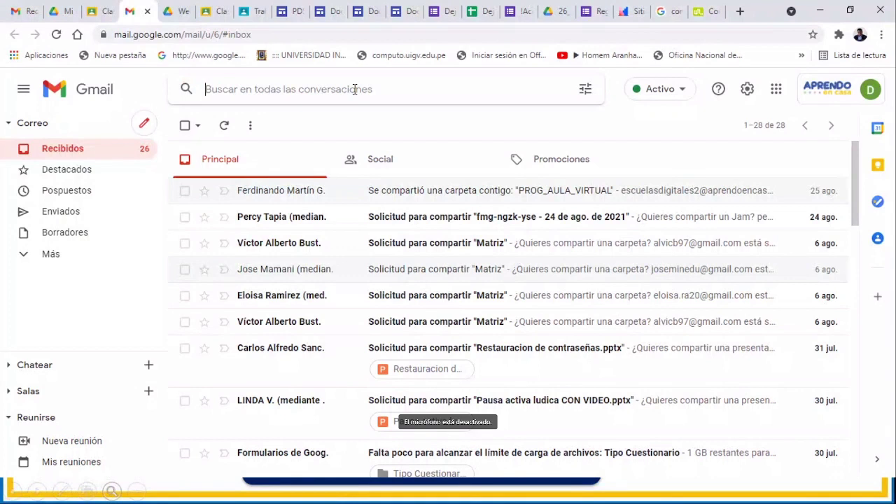
pyautogui.click(654, 125)
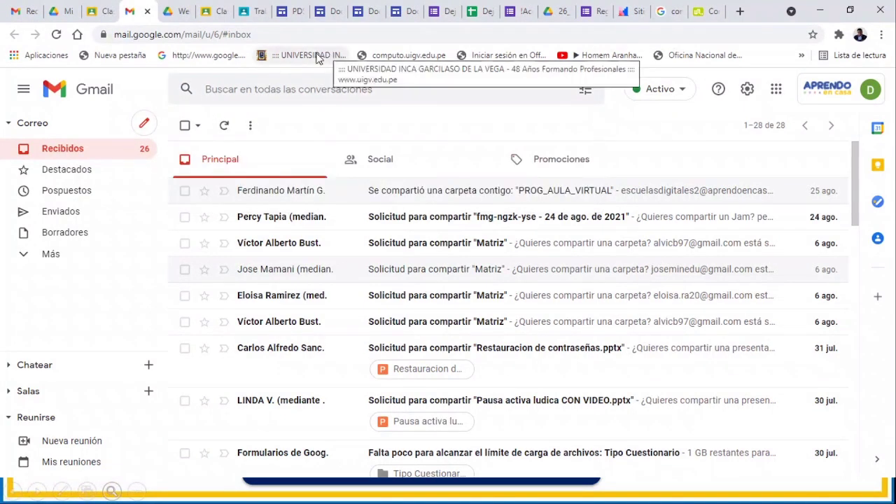
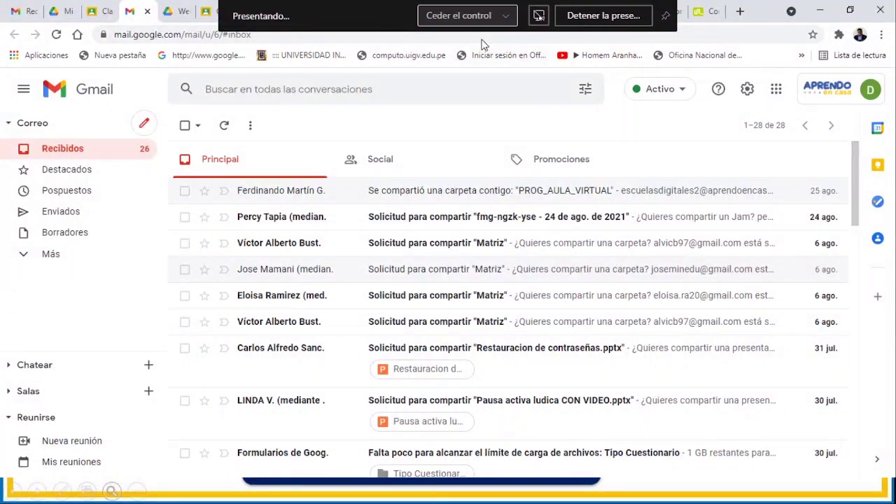
# - Close the Google Classroom and AT DRELM class tabs
pyautogui.click(203, 13)
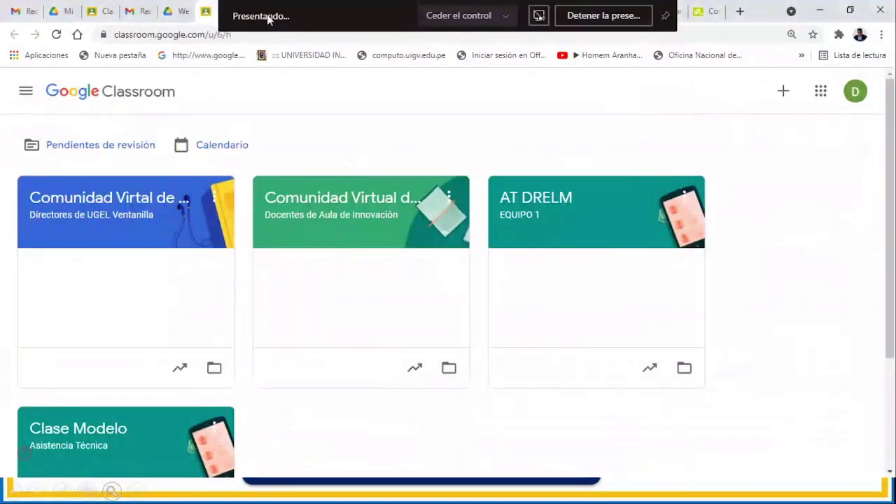
pyautogui.moveTo(212, 13); pyautogui.dragTo(196, 149)
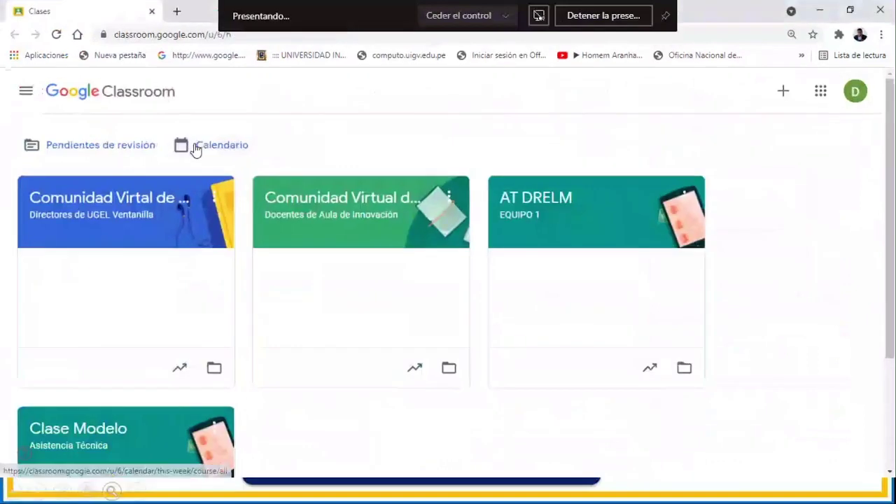
pyautogui.click(152, 11)
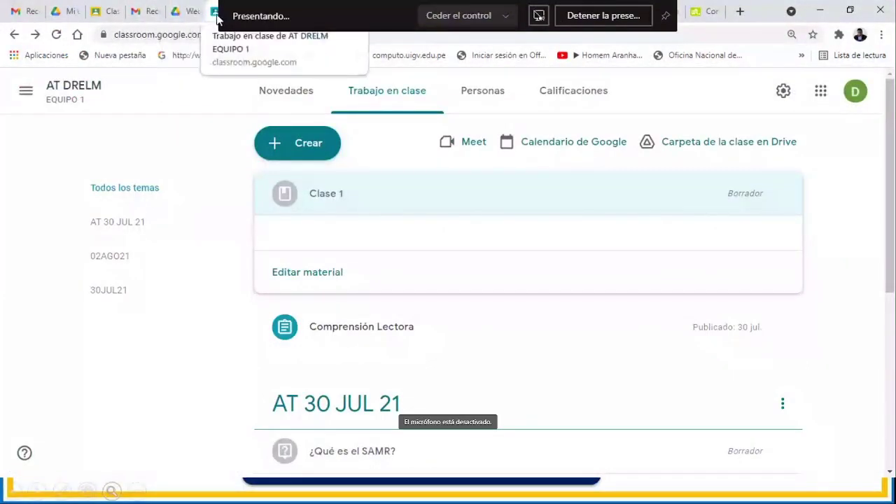
pyautogui.moveTo(216, 20); pyautogui.dragTo(264, 79)
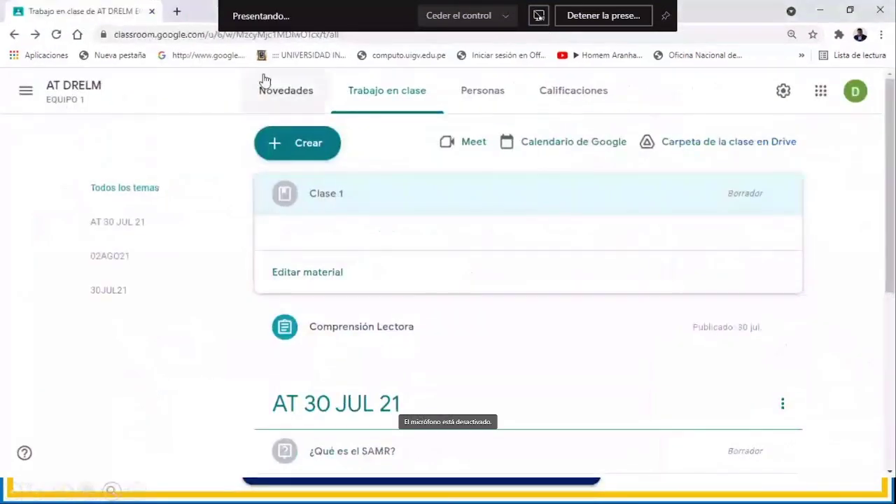
pyautogui.click(152, 11)
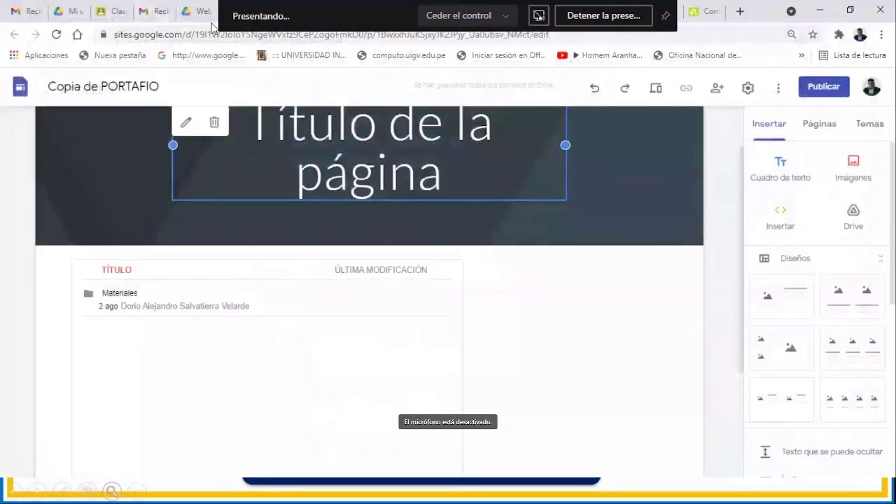
pyautogui.moveTo(702, 11); pyautogui.dragTo(700, 2)
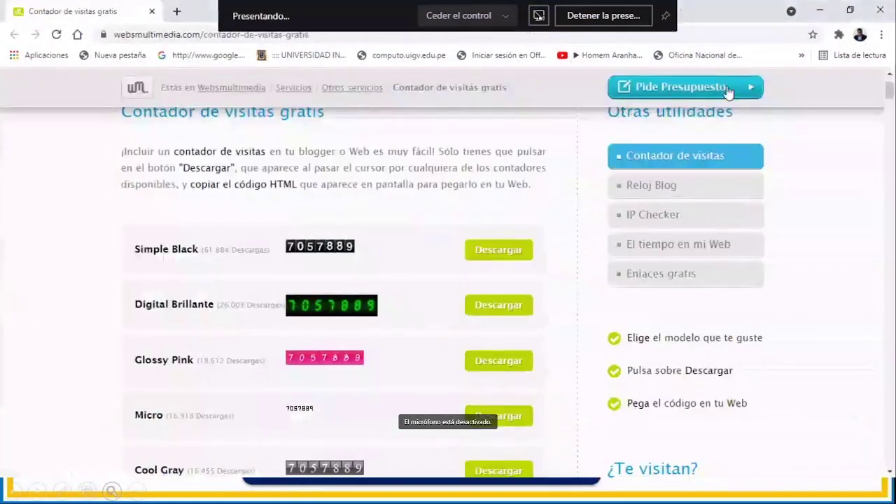
pyautogui.click(877, 11)
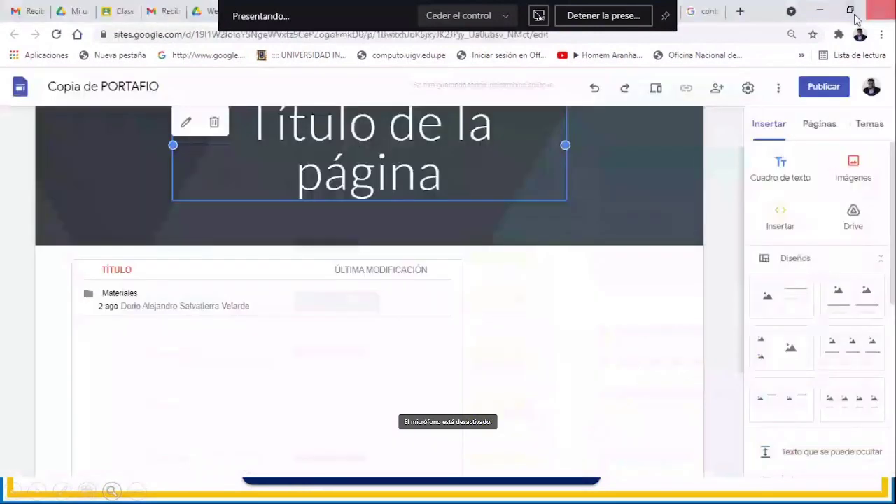
pyautogui.click(704, 12)
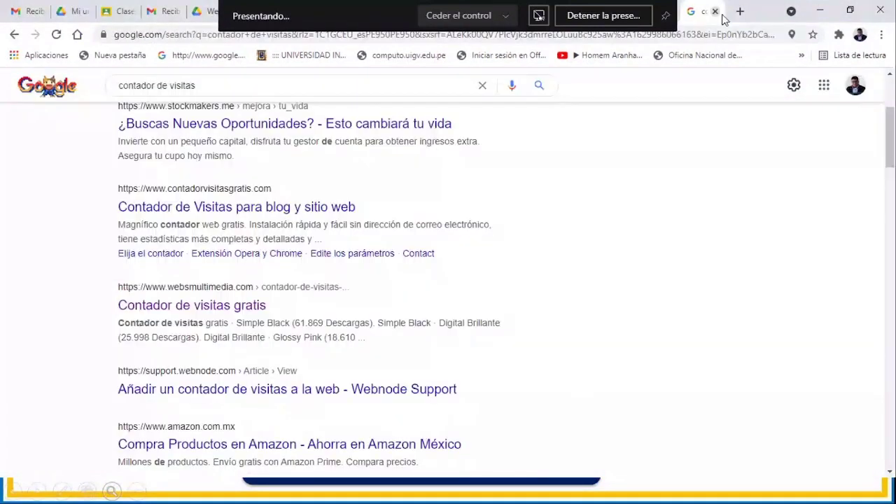
pyautogui.click(714, 11)
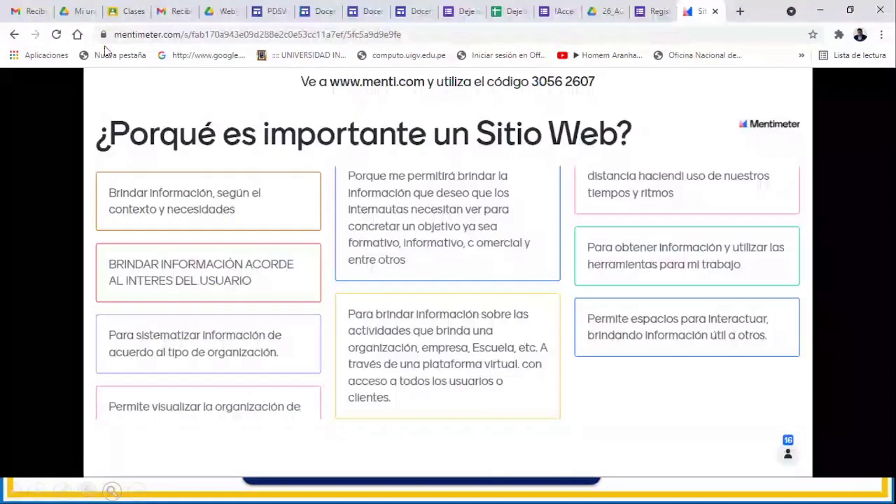
pyautogui.click(322, 12)
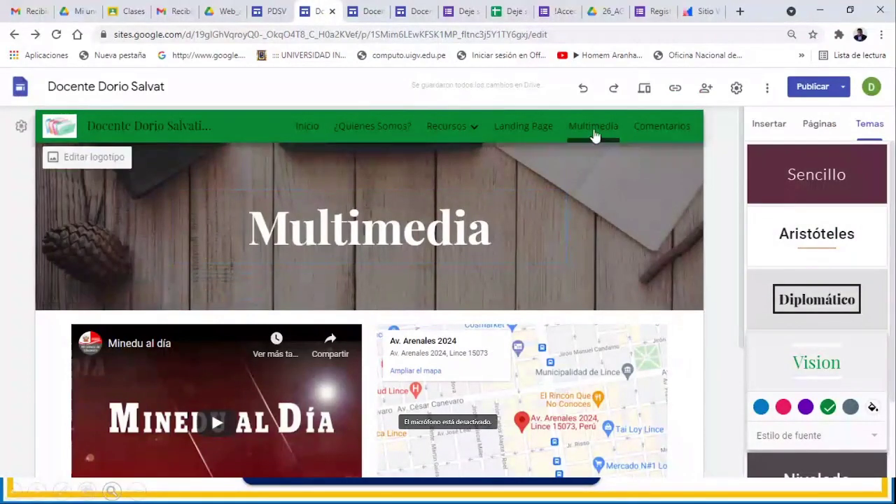
# - Browse the Videos, ¿Quienes Somos?, Comentarios, Multimedia and Landing Page pages
pyautogui.scroll(-3, 594, 140)
pyautogui.scroll(3, 584, 158)
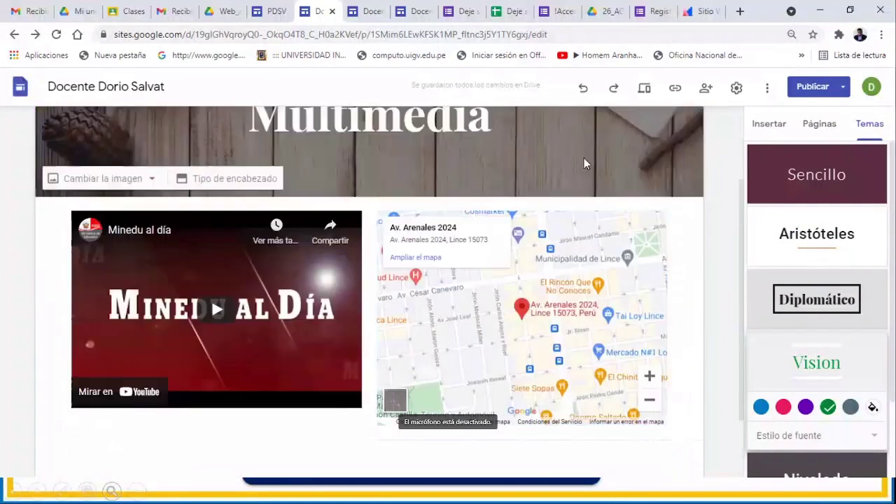
pyautogui.moveTo(457, 135)
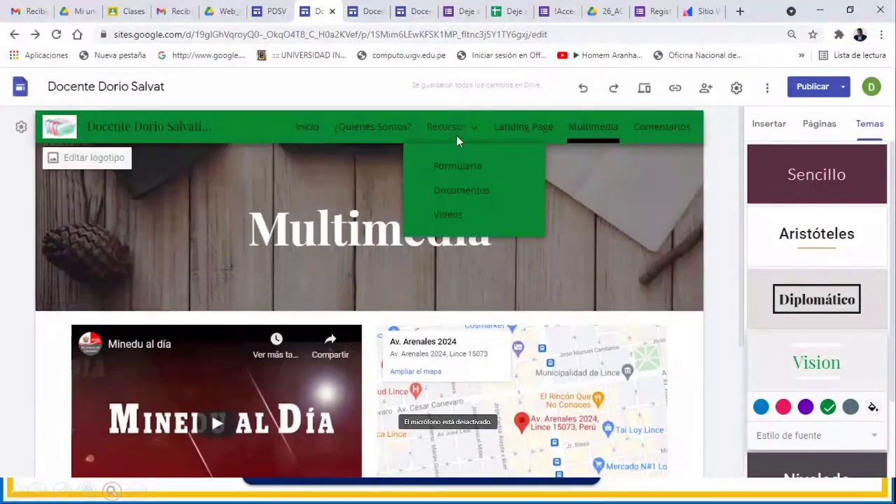
pyautogui.click(451, 214)
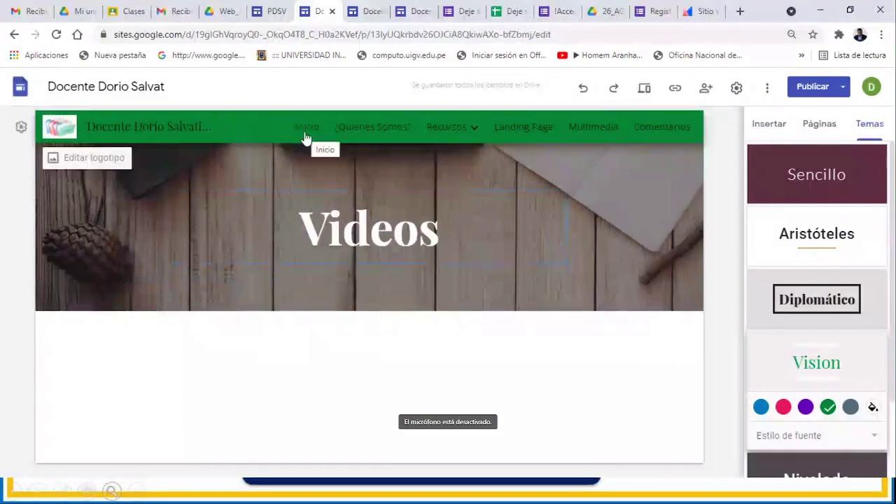
pyautogui.click(373, 127)
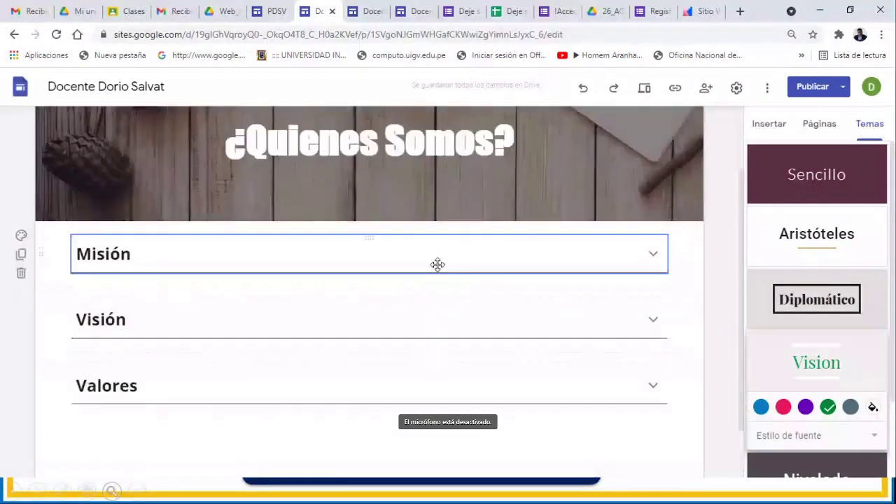
pyautogui.click(664, 128)
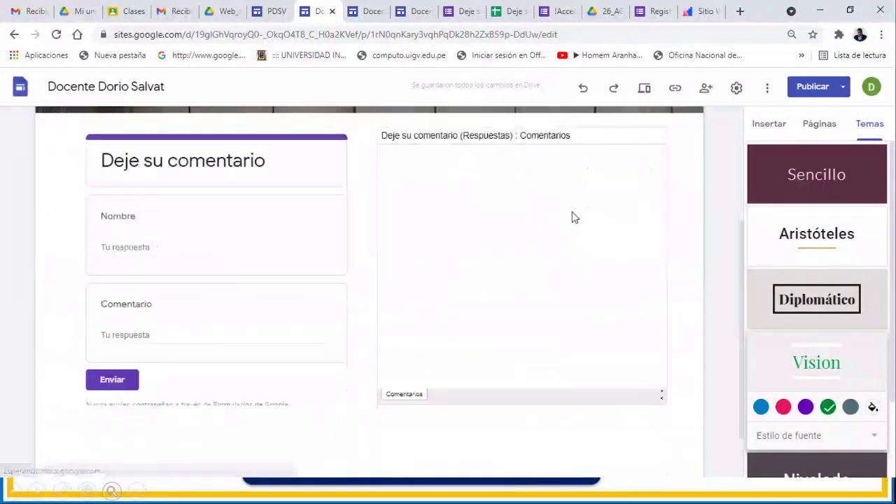
pyautogui.click(593, 128)
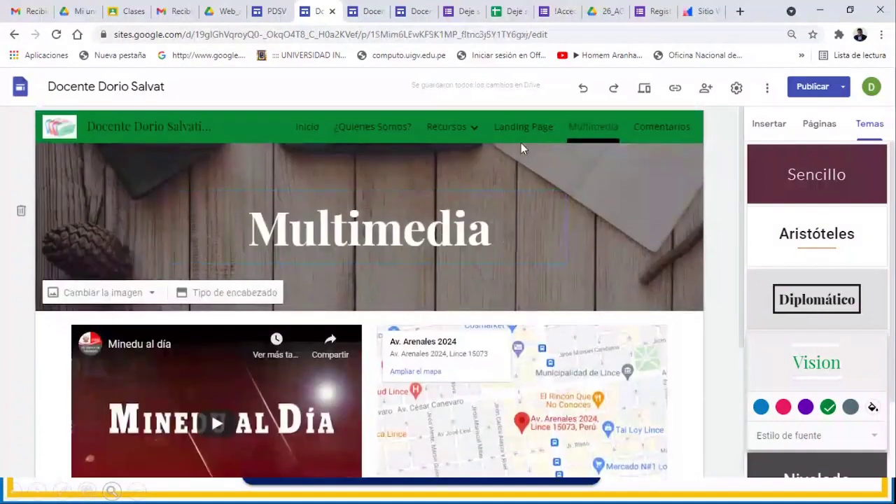
pyautogui.click(521, 139)
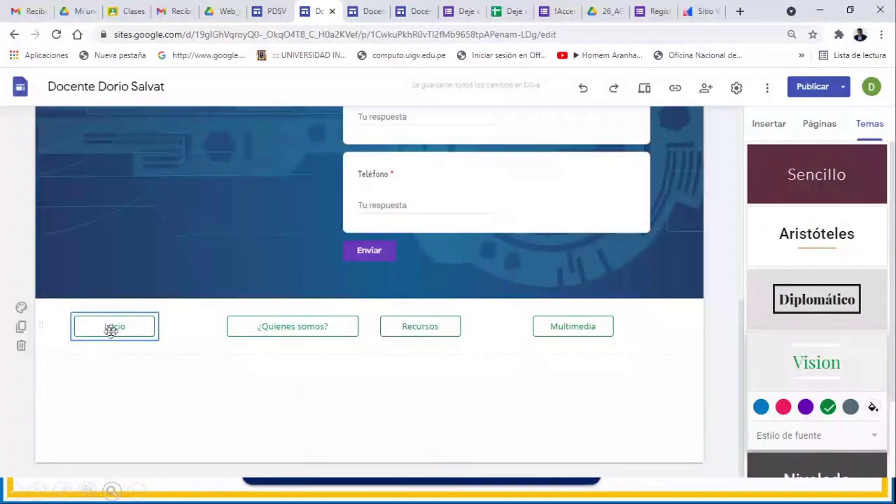
# - Show the Insertar element list, then select and deselect the Inicio button
pyautogui.click(769, 125)
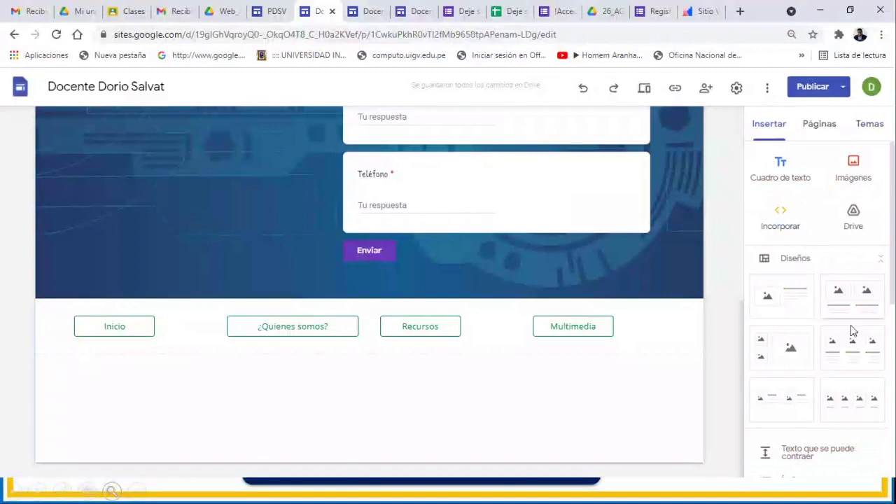
pyautogui.scroll(-3, 850, 325)
pyautogui.click(110, 327)
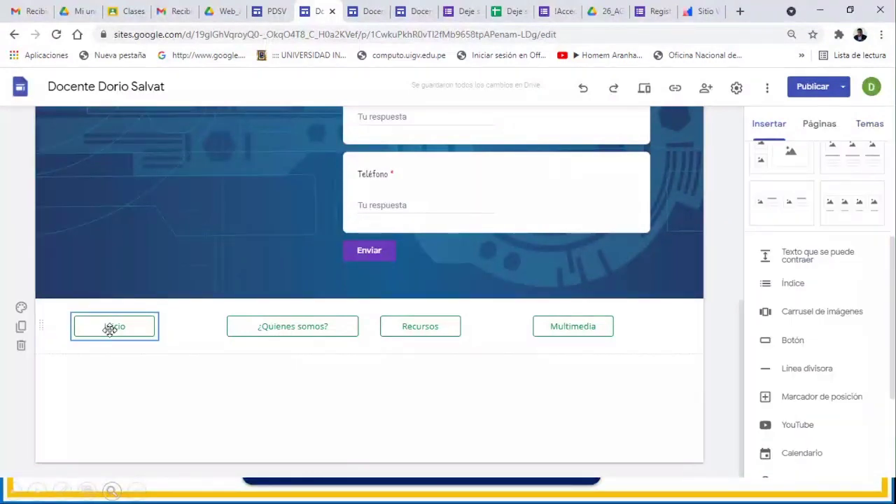
pyautogui.click(110, 329)
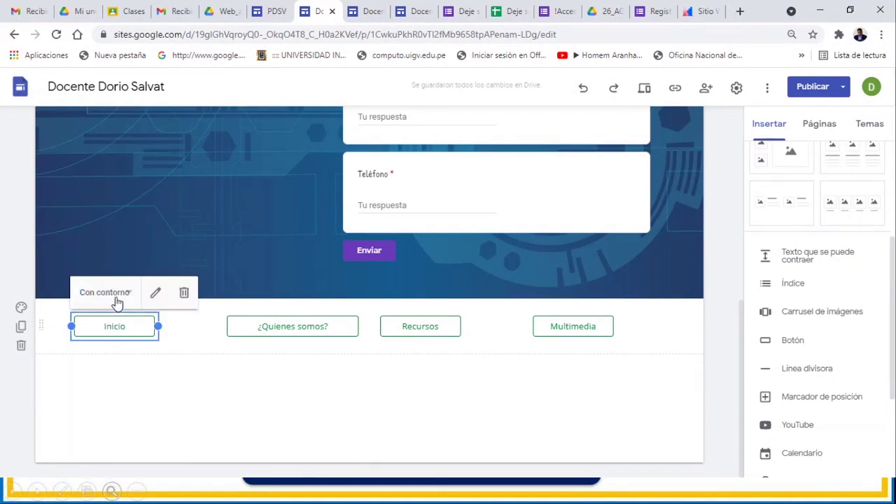
pyautogui.rightClick(149, 330)
pyautogui.click(340, 400)
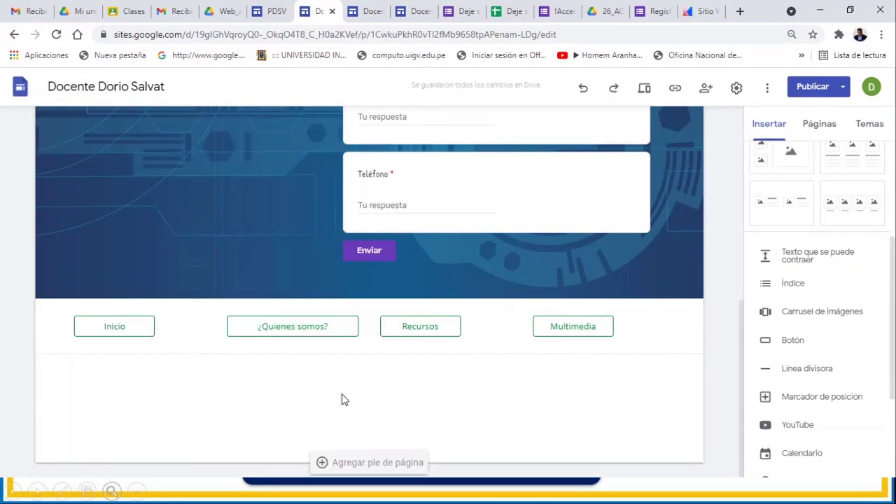
# - Draft an 'Inicio 2' button linked to the Inicio page, then cancel it
pyautogui.click(797, 342)
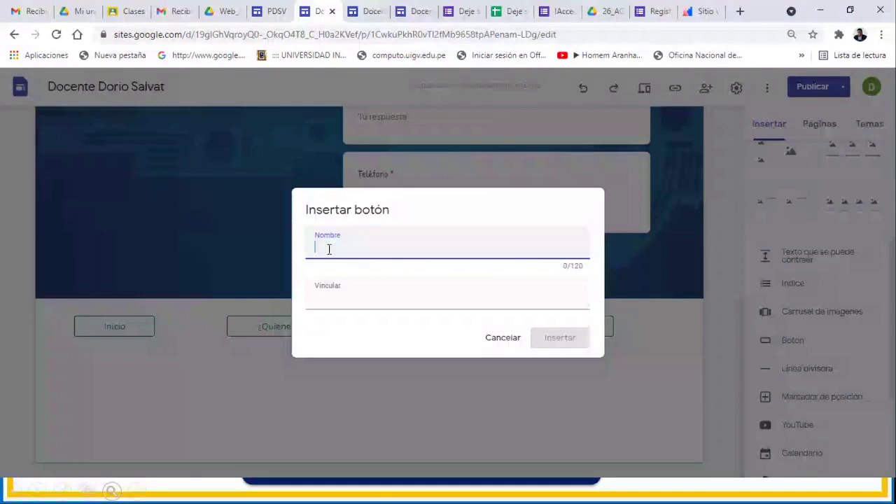
pyautogui.write('Inicio')
pyautogui.click(331, 290)
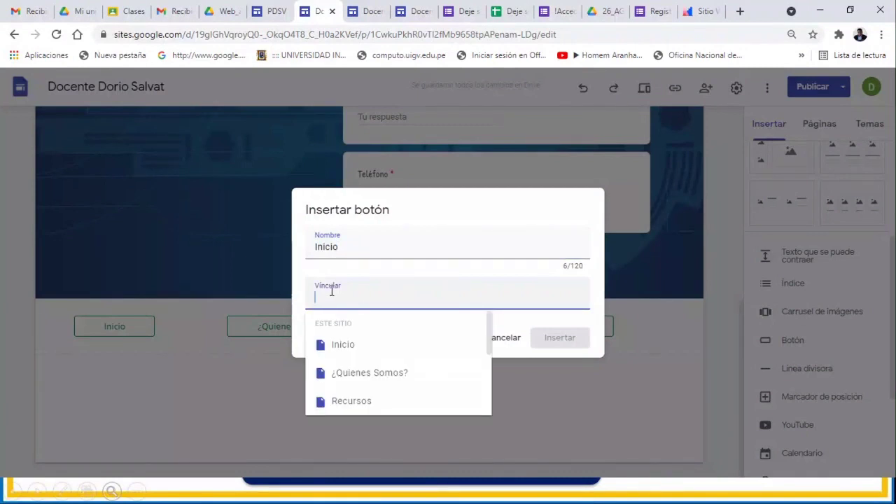
pyautogui.click(351, 252)
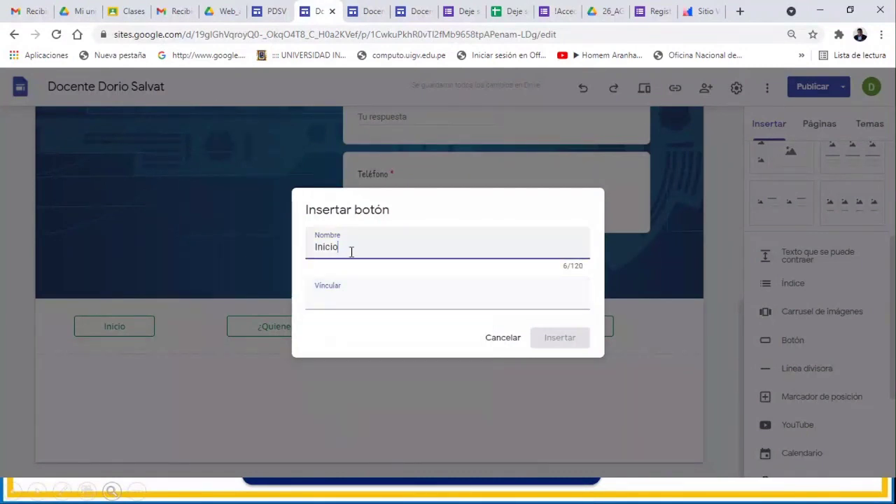
pyautogui.write('2')
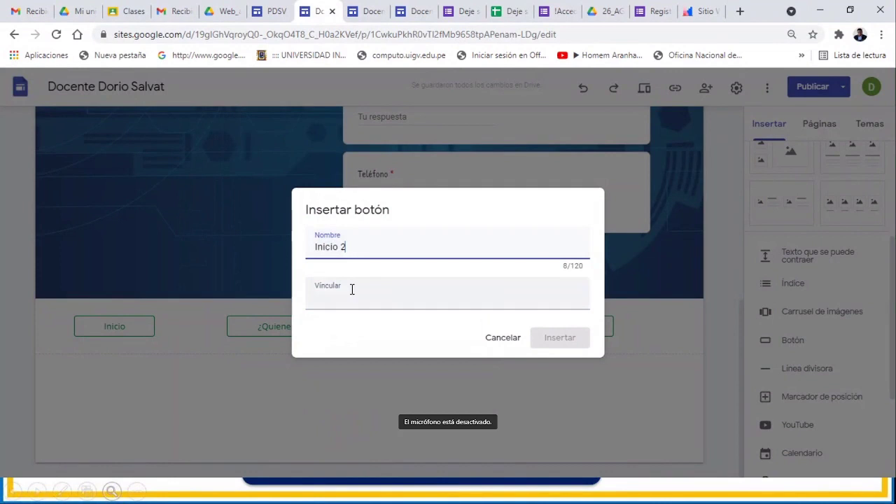
pyautogui.click(352, 289)
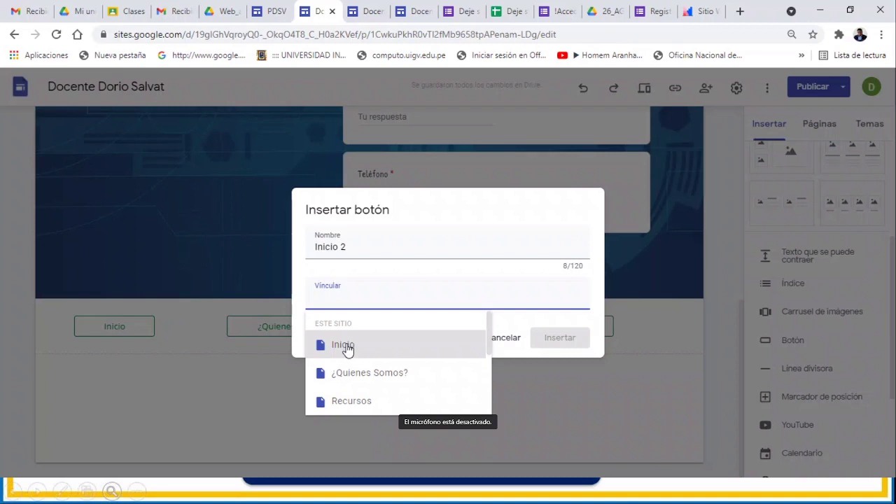
pyautogui.click(346, 348)
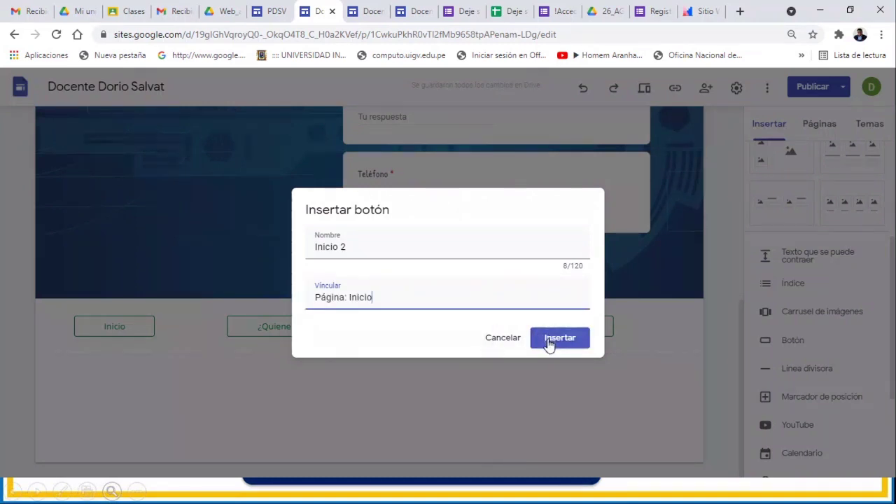
pyautogui.click(504, 343)
pyautogui.scroll(5, 504, 344)
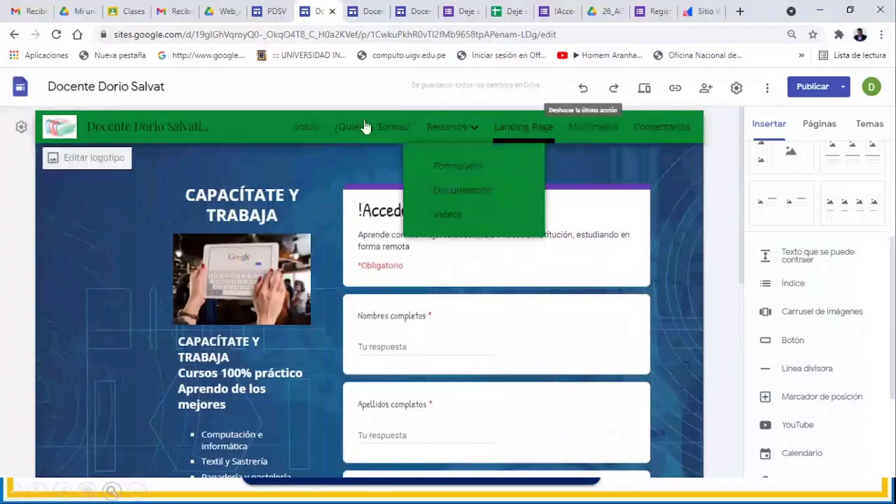
# - Open Inicio and view the sheep carousel's display settings, leaving them unchanged
pyautogui.click(305, 127)
pyautogui.scroll(-3, 376, 179)
pyautogui.click(376, 178)
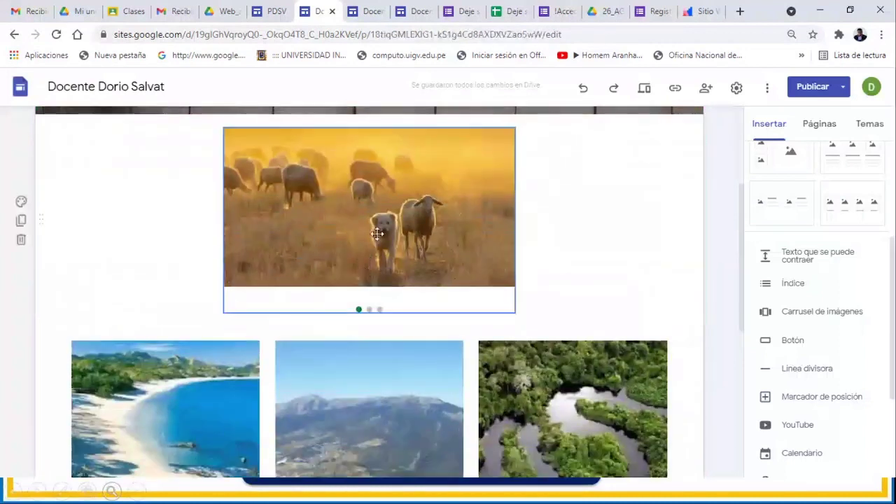
pyautogui.scroll(1, 237, 161)
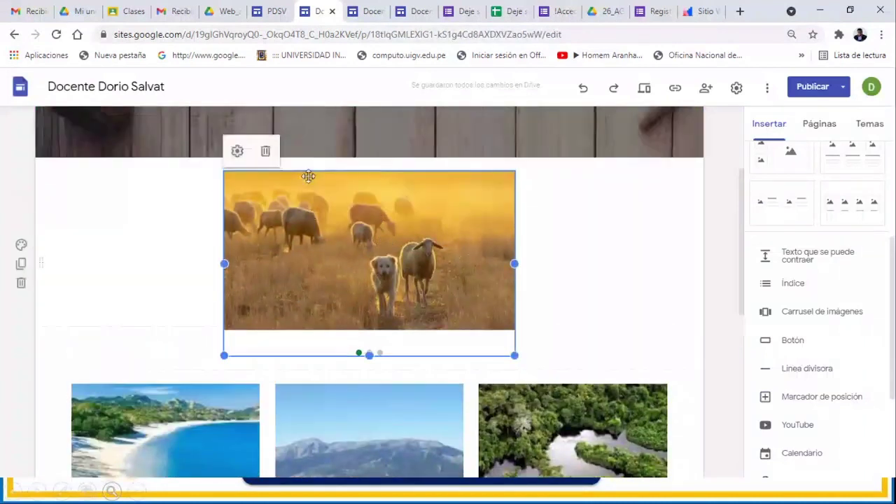
pyautogui.click(237, 175)
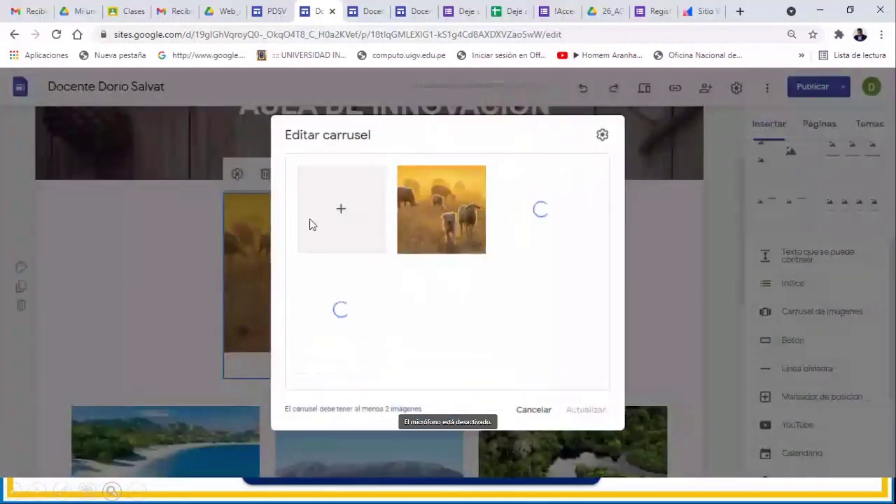
pyautogui.click(602, 137)
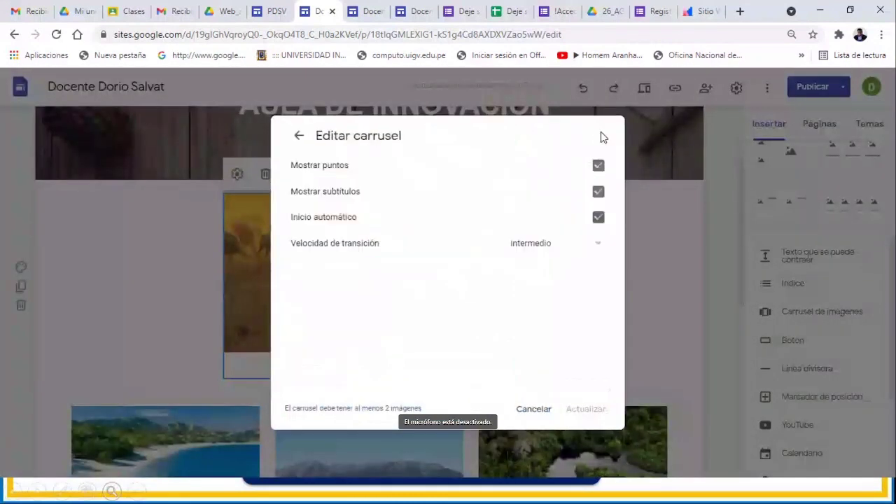
pyautogui.press('Escape')
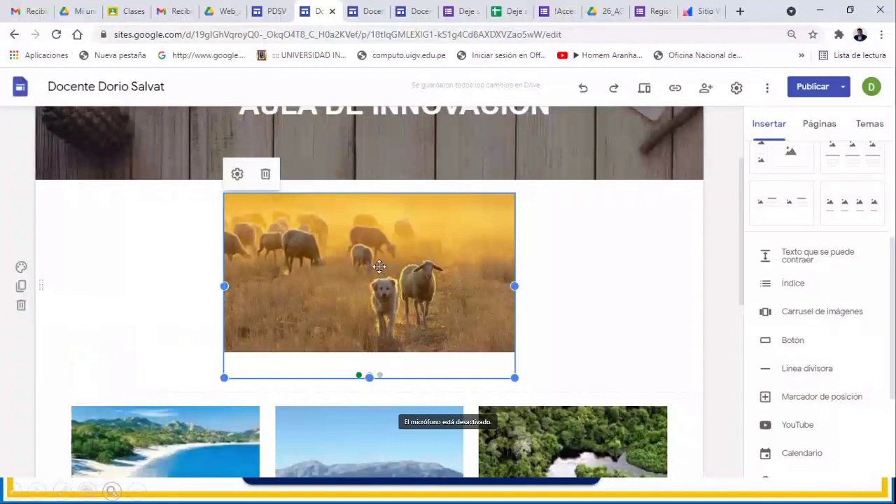
pyautogui.click(155, 254)
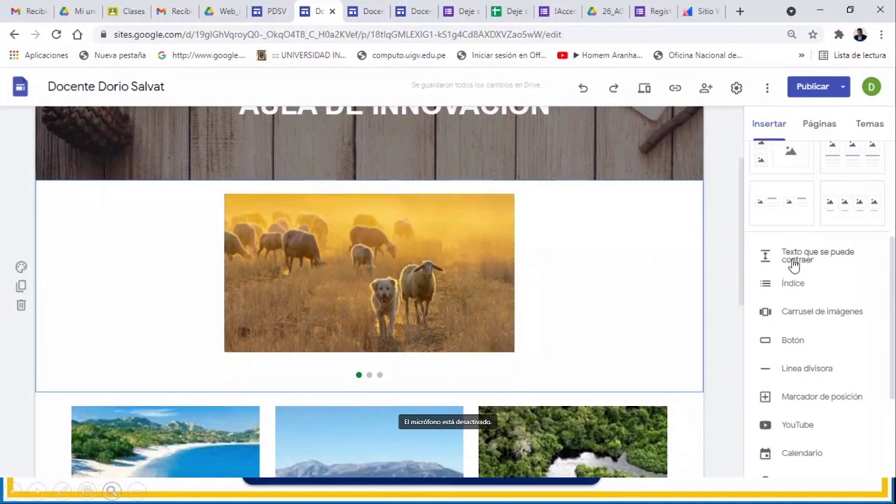
# - Add a 'Visite web' text box left of the carousel, select it, and start a link
pyautogui.doubleClick(110, 250)
pyautogui.click(110, 245)
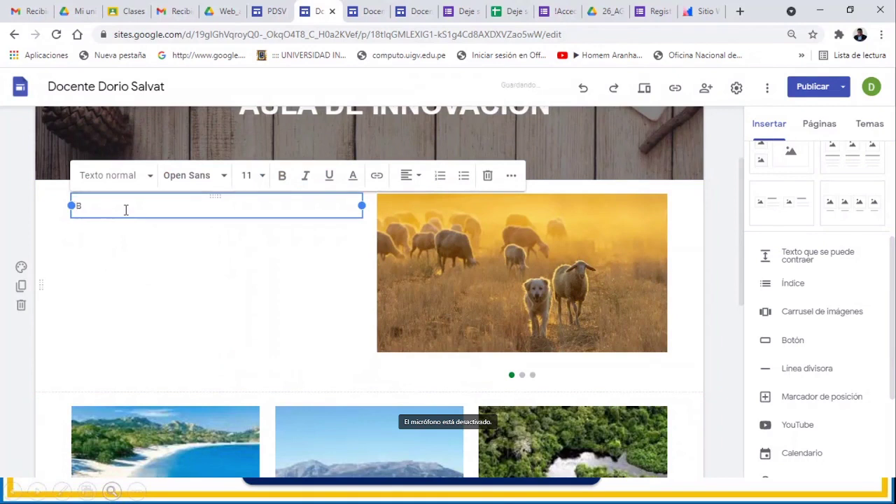
pyautogui.write('isi')
pyautogui.press('BackSpace')
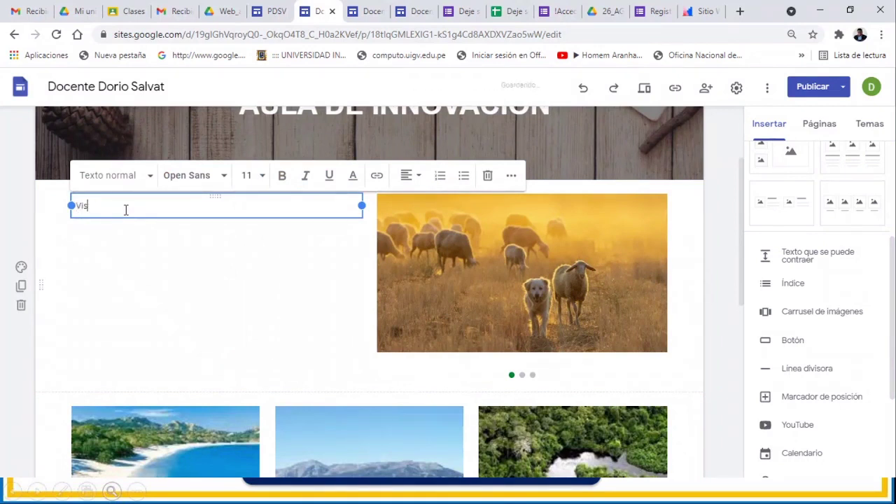
pyautogui.write('ite ')
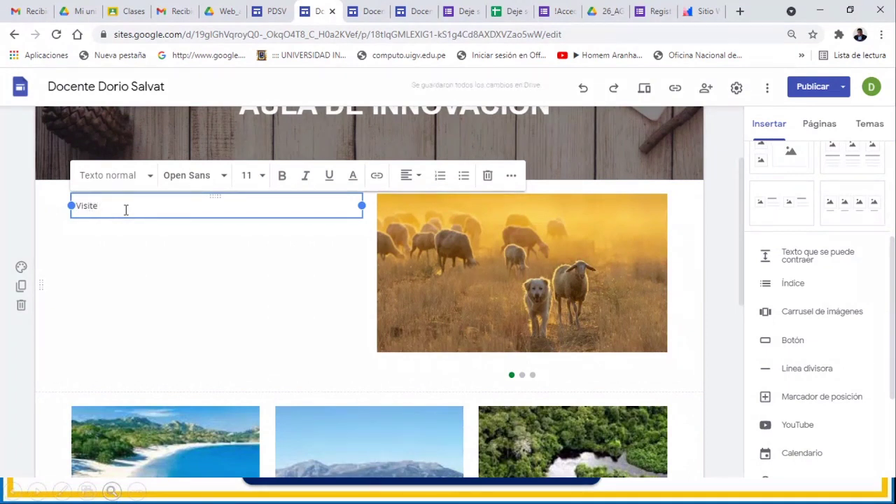
pyautogui.write('web')
pyautogui.click(161, 254)
pyautogui.click(116, 206)
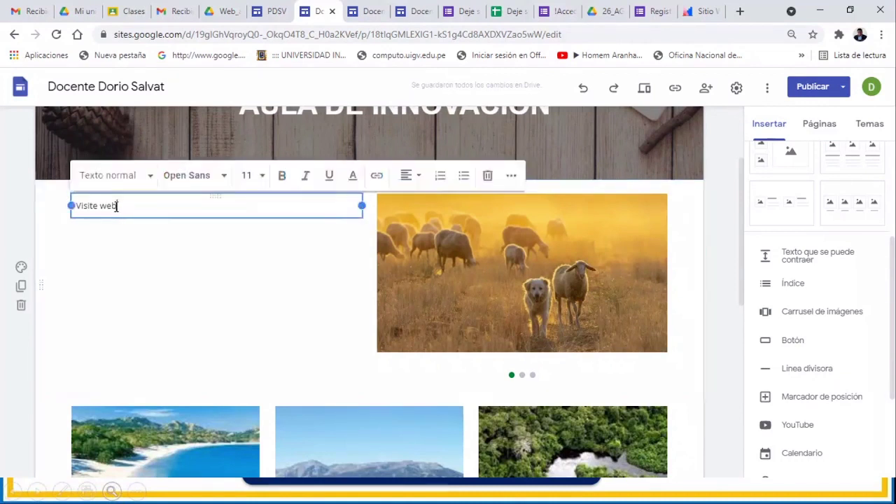
pyautogui.moveTo(116, 206); pyautogui.dragTo(74, 208)
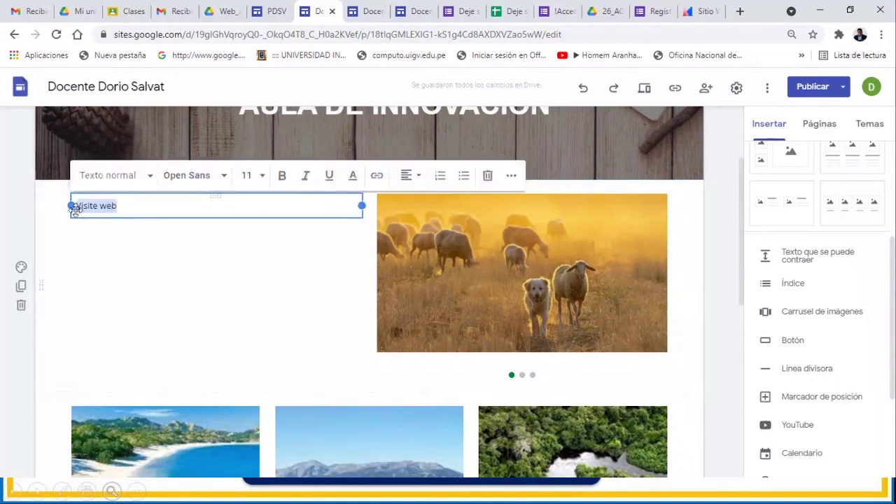
pyautogui.click(377, 176)
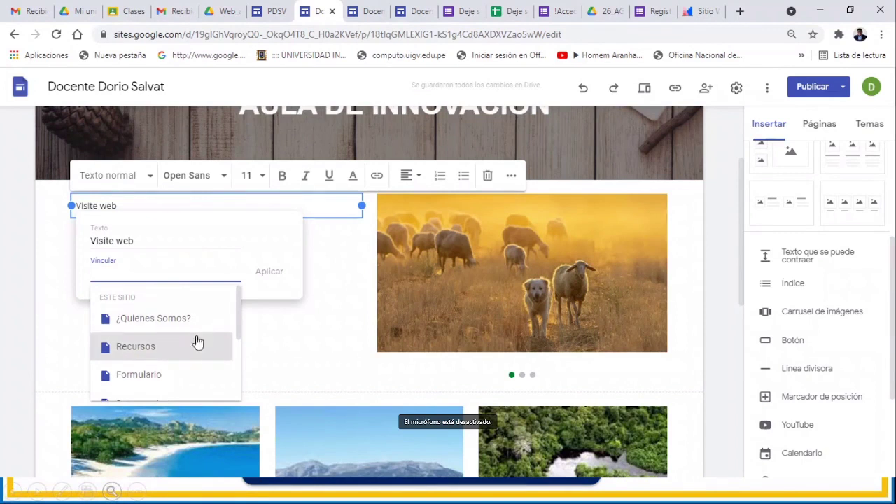
# - Dismiss the Insertar vínculo popup without a link and select the sheep carousel
pyautogui.click(155, 239)
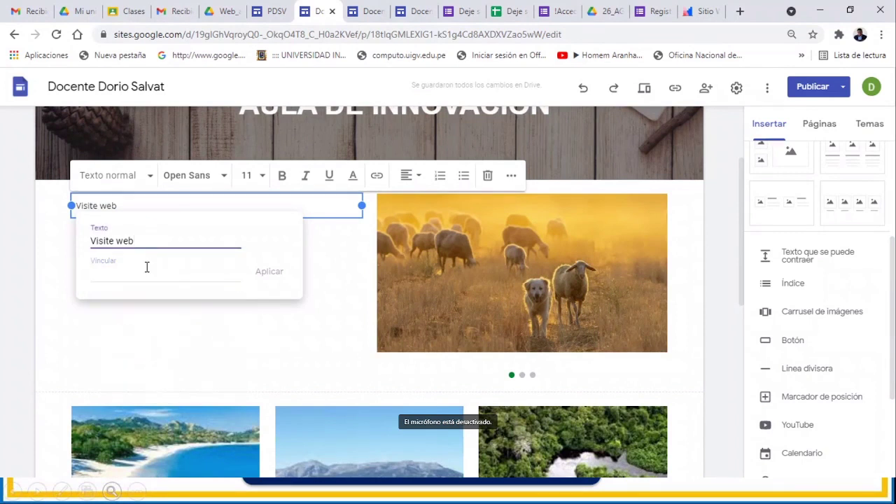
pyautogui.click(147, 267)
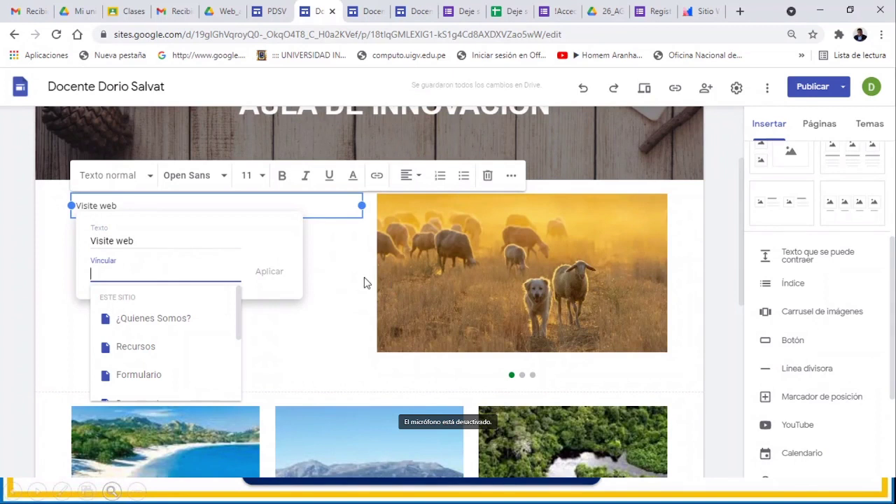
pyautogui.click(566, 276)
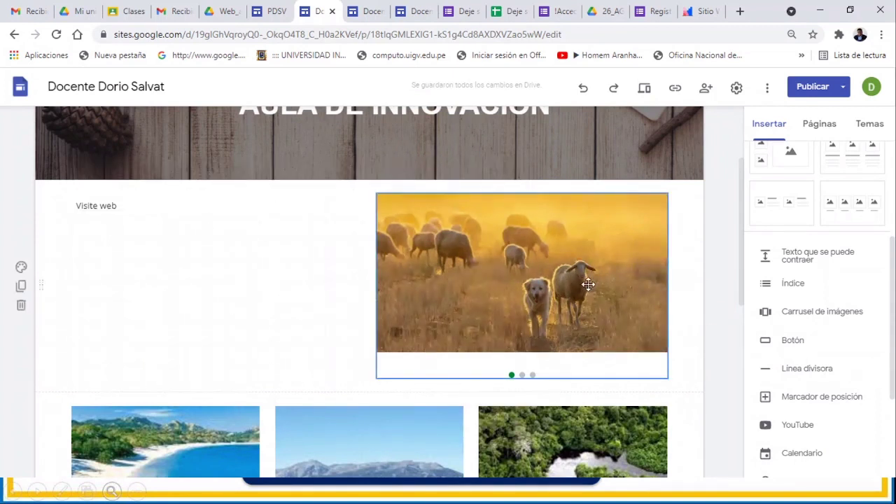
pyautogui.rightClick(588, 284)
pyautogui.click(587, 277)
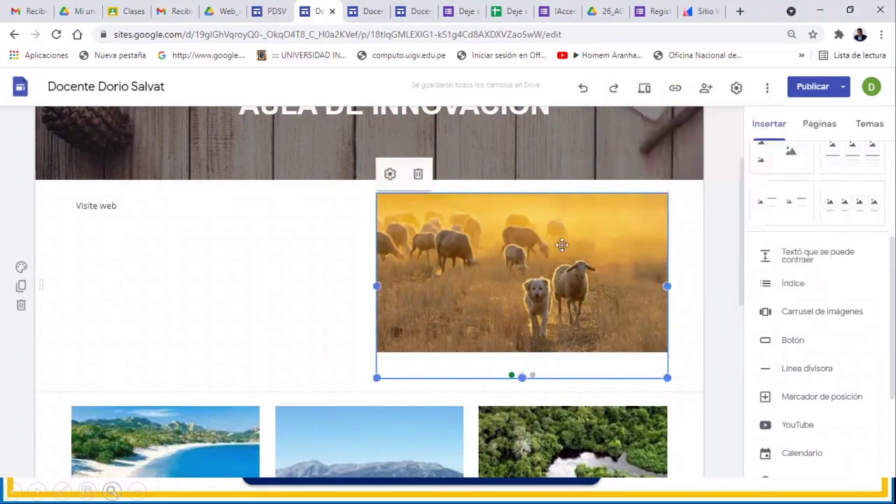
pyautogui.click(390, 175)
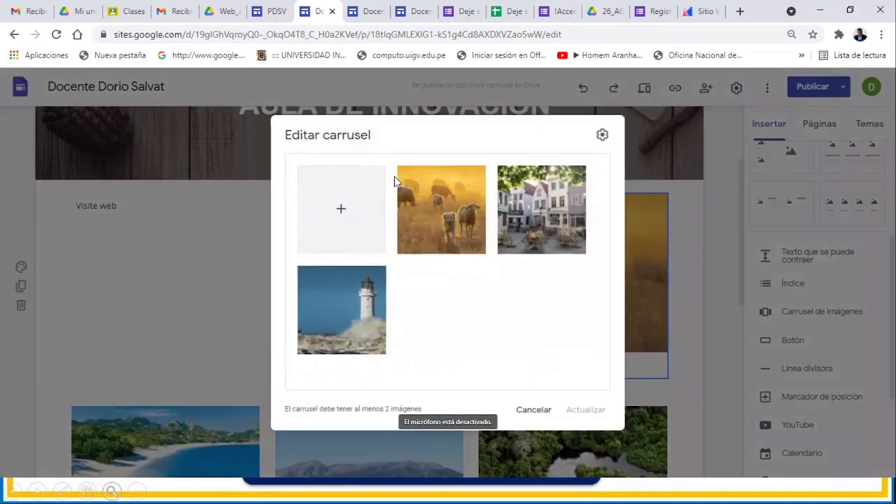
pyautogui.click(601, 132)
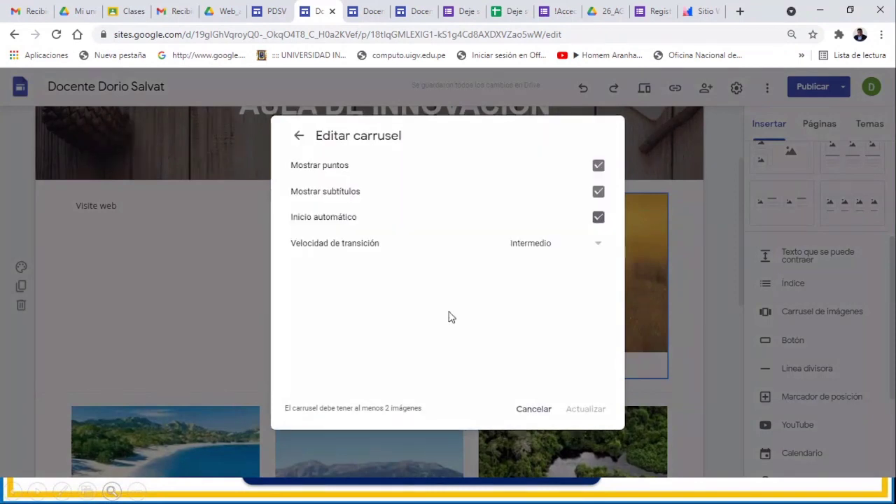
pyautogui.click(298, 135)
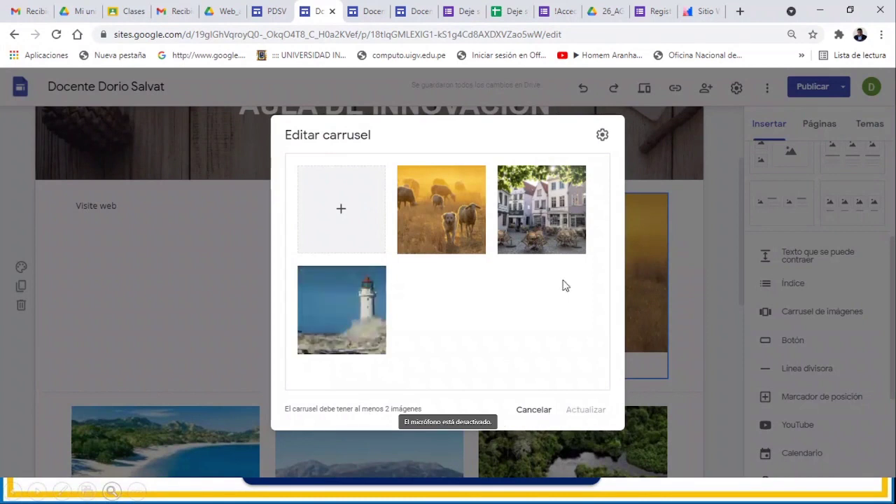
pyautogui.moveTo(577, 225)
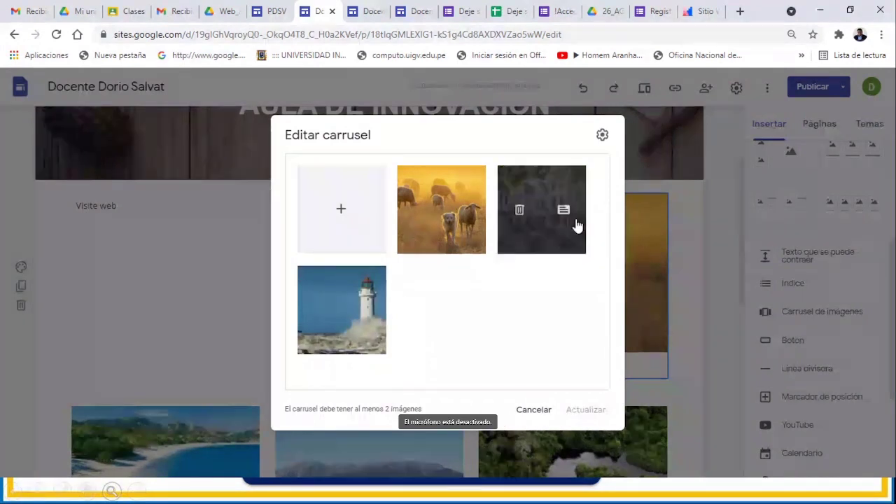
pyautogui.click(603, 134)
pyautogui.click(598, 244)
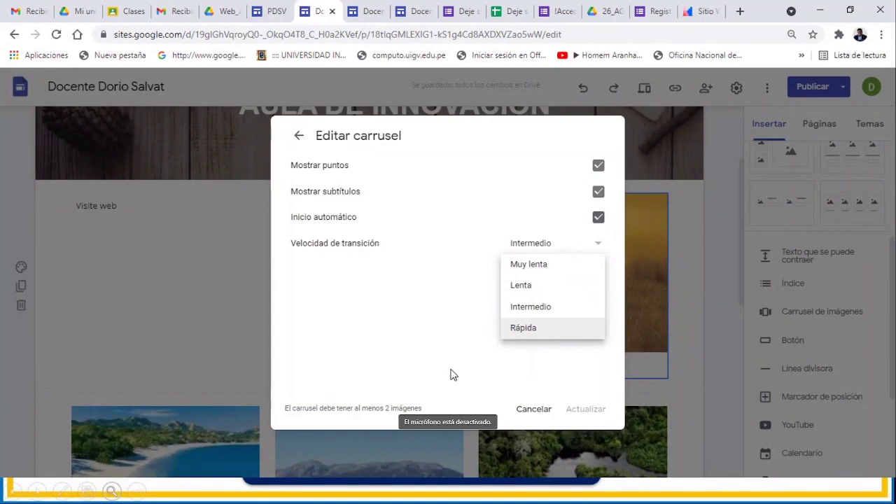
pyautogui.press('Escape')
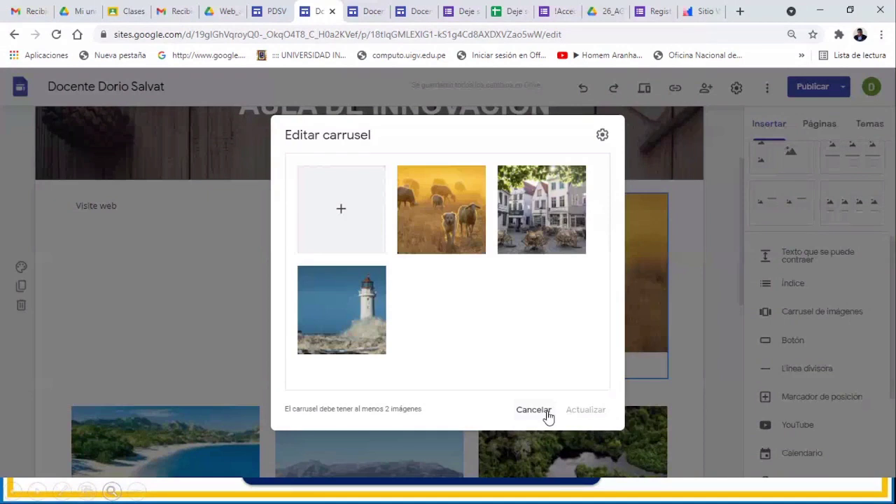
pyautogui.click(533, 410)
pyautogui.scroll(-2, 290, 211)
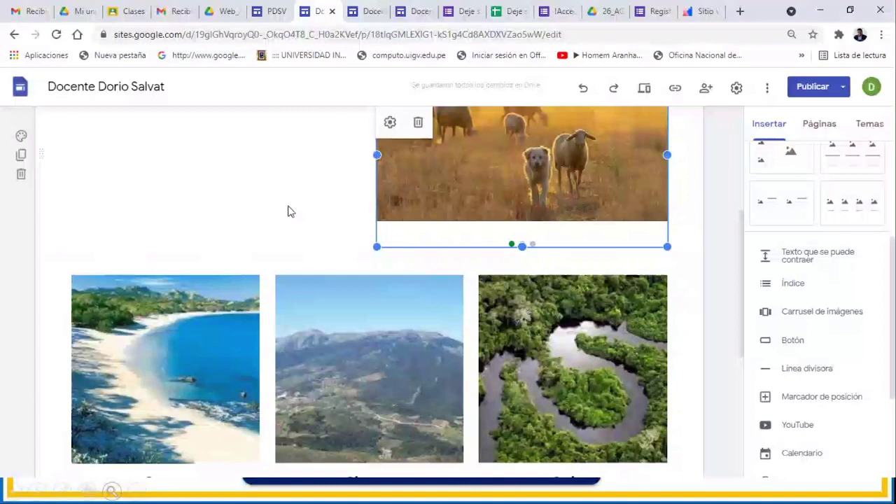
# - Exit crop mode on the Costa beach photo, then select it and the sheep carousel
pyautogui.scroll(-2, 290, 212)
pyautogui.click(175, 308)
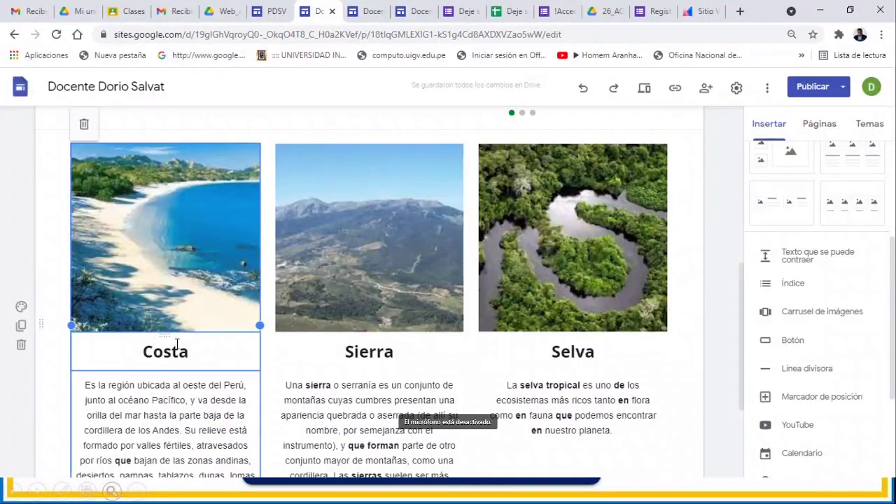
pyautogui.doubleClick(175, 245)
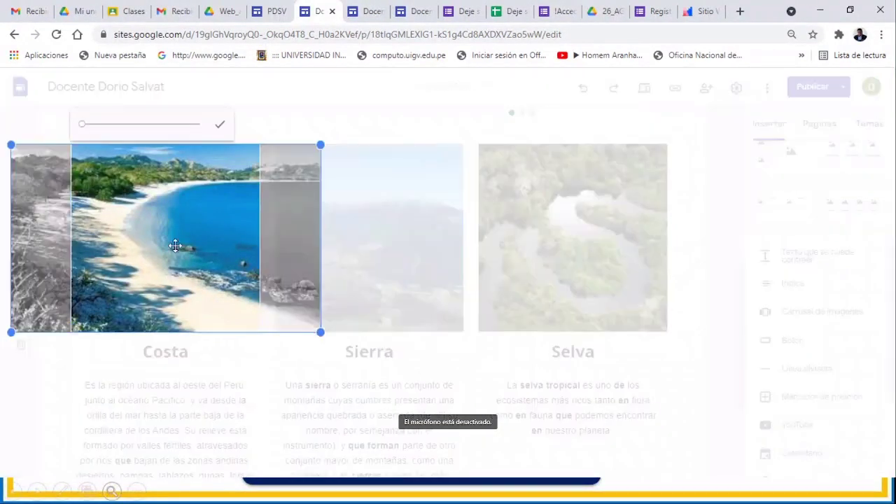
pyautogui.click(14, 34)
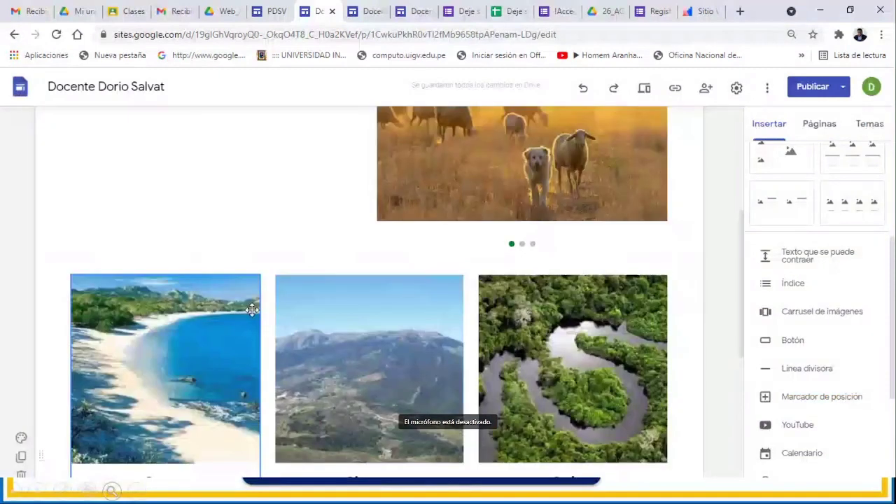
pyautogui.click(200, 313)
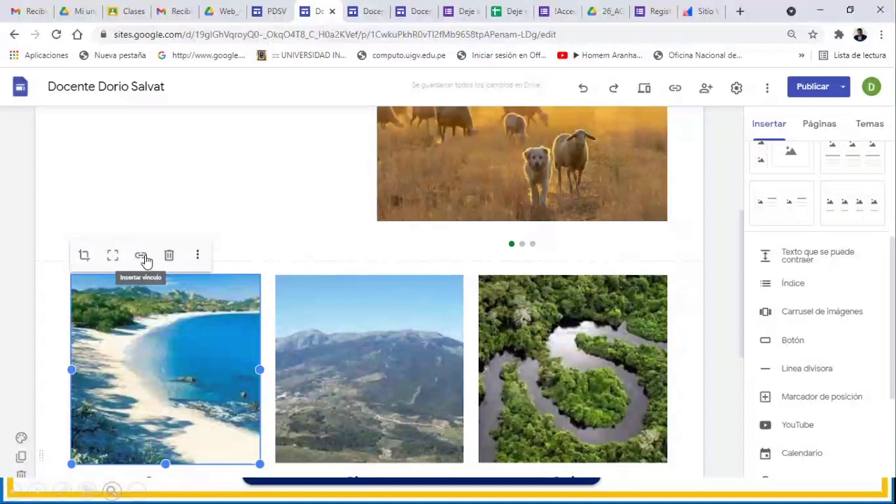
pyautogui.click(514, 206)
pyautogui.scroll(3, 513, 206)
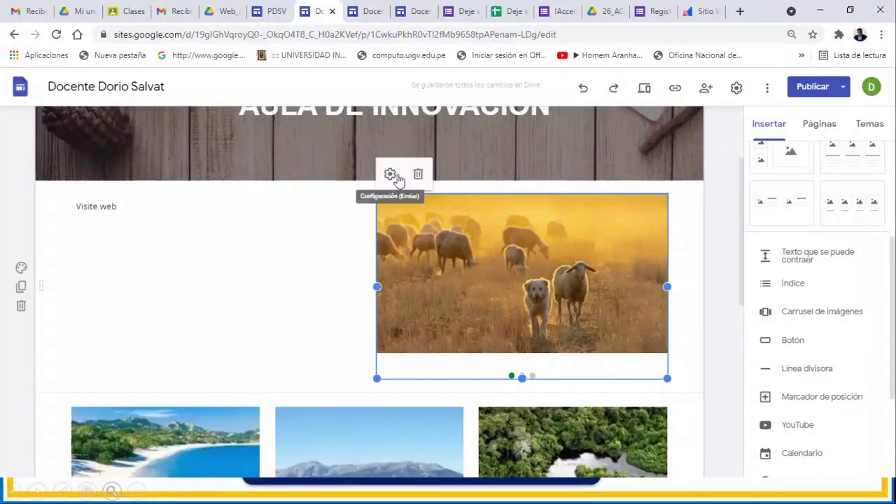
pyautogui.click(392, 176)
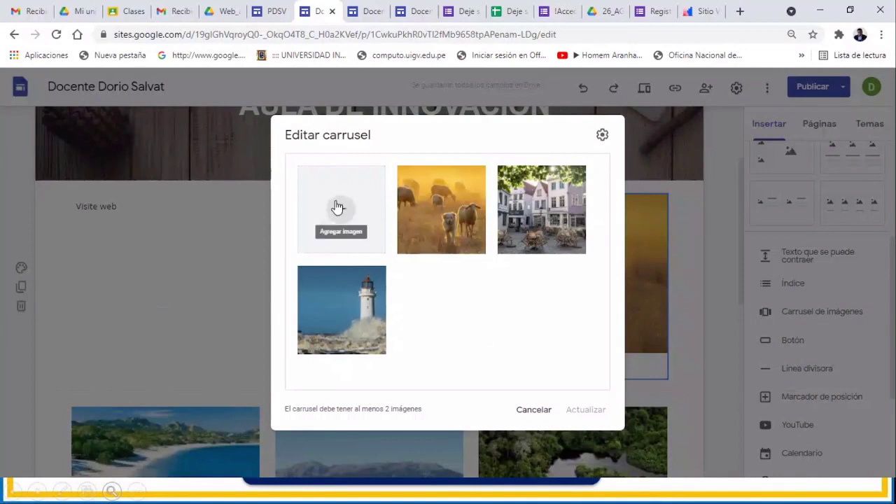
pyautogui.click(602, 135)
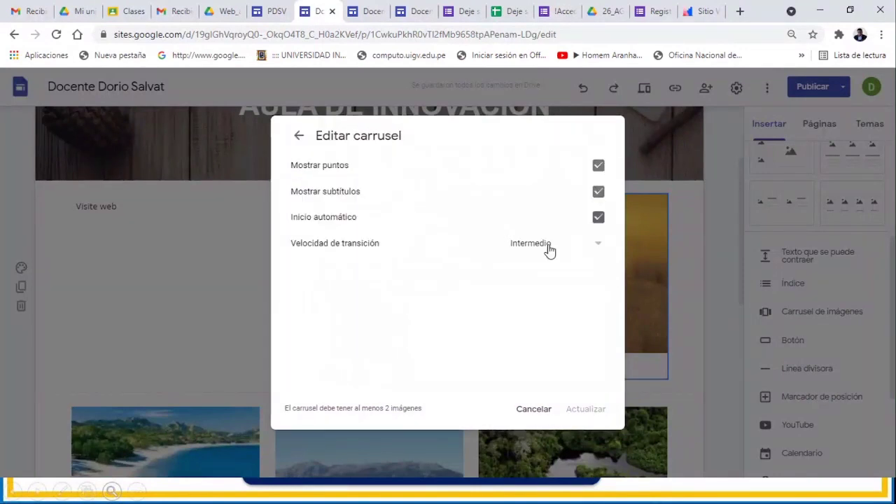
pyautogui.click(587, 247)
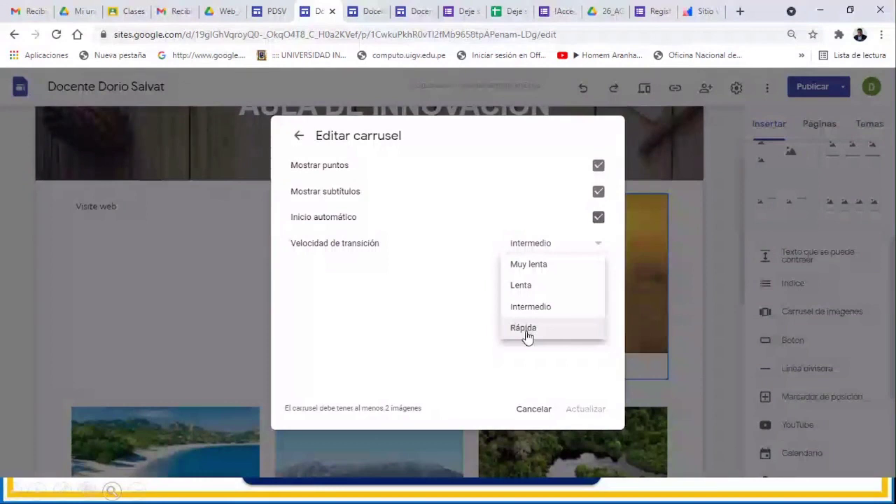
pyautogui.click(524, 328)
pyautogui.click(533, 409)
pyautogui.click(533, 409)
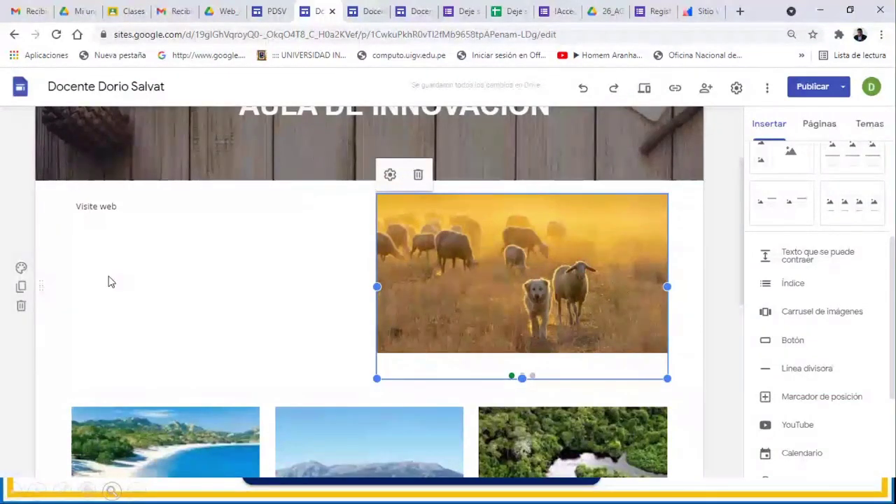
# - Navigate to the ¿Quienes Somos? page with its Misión, Visión and Valores sections
pyautogui.scroll(-3, 280, 324)
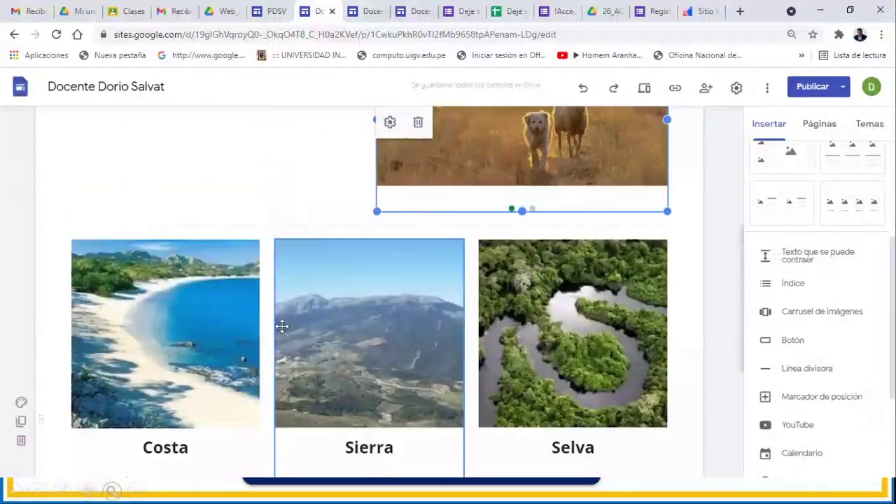
pyautogui.scroll(5, 282, 326)
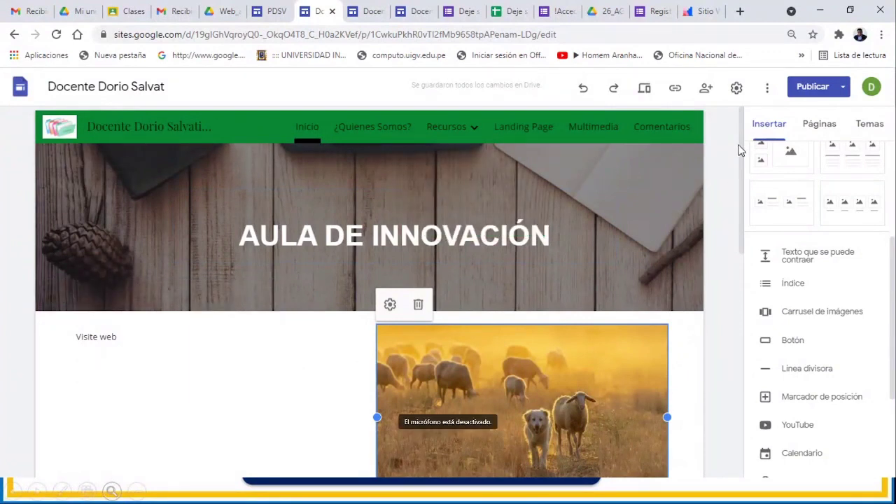
pyautogui.moveTo(638, 245)
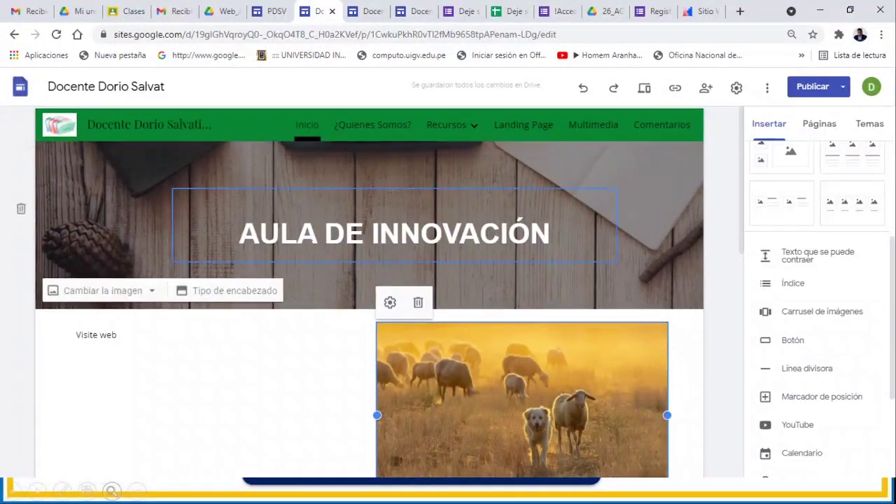
pyautogui.click(355, 142)
pyautogui.moveTo(460, 132)
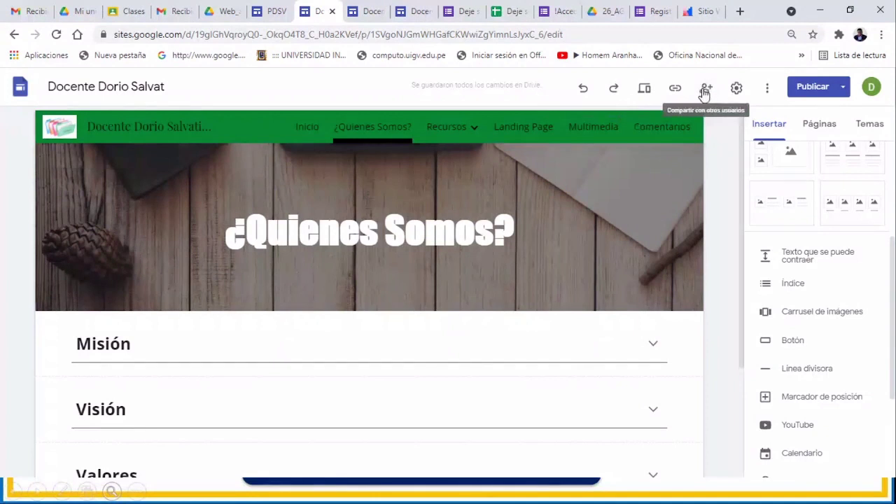
# - Check the site's sharing dialog twice without adding anyone, then switch to the Teams meeting
pyautogui.click(705, 89)
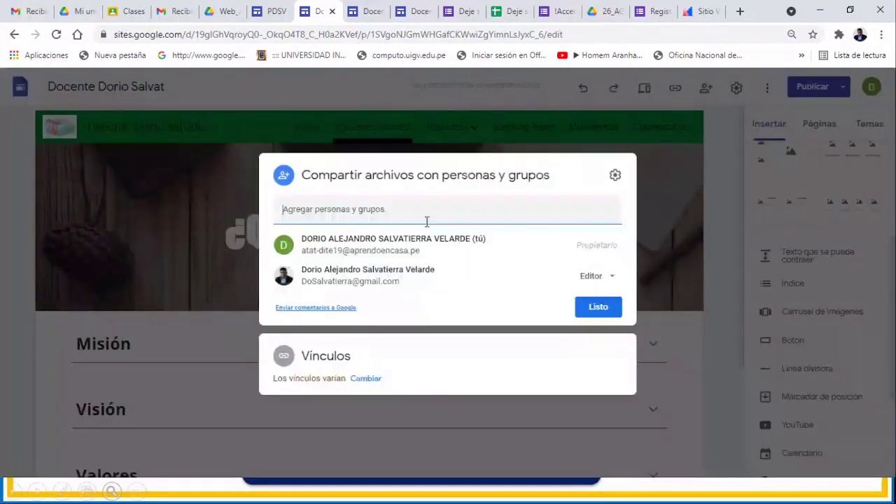
pyautogui.click(346, 208)
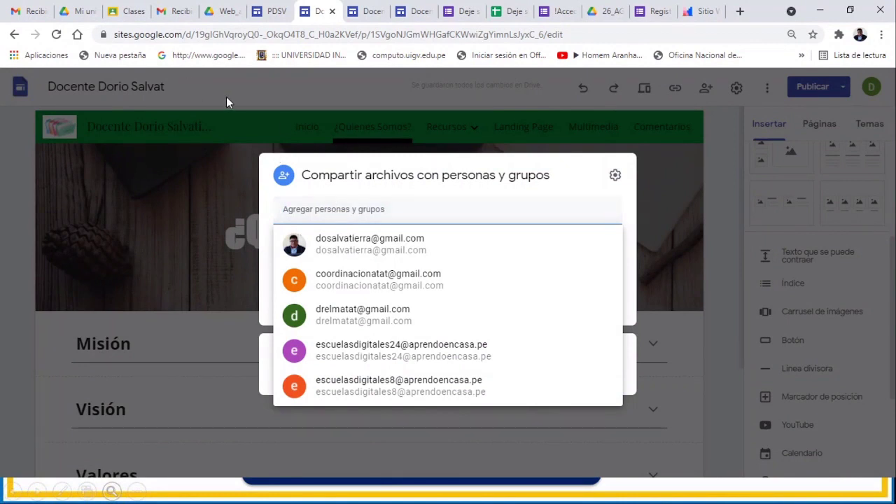
pyautogui.click(272, 101)
pyautogui.click(273, 100)
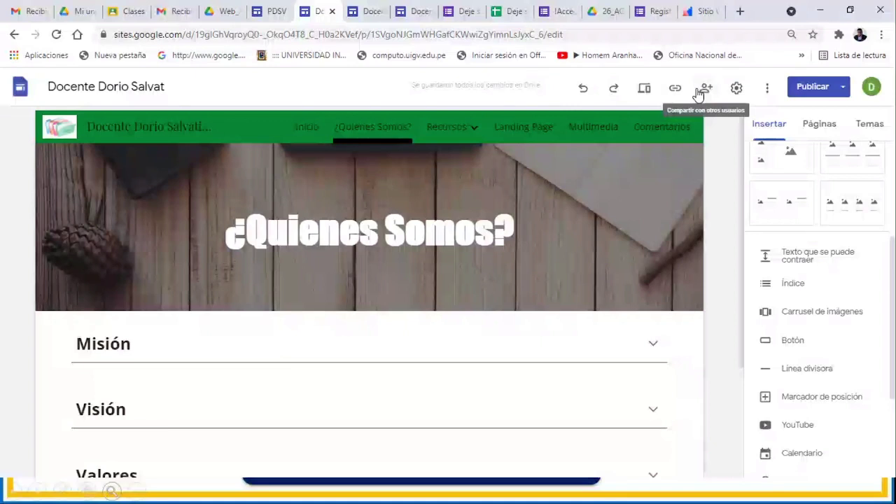
pyautogui.click(703, 89)
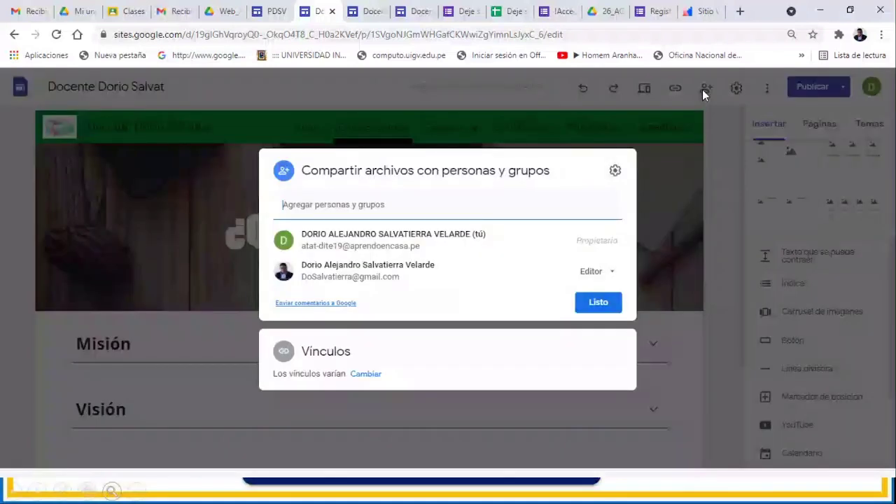
pyautogui.click(319, 210)
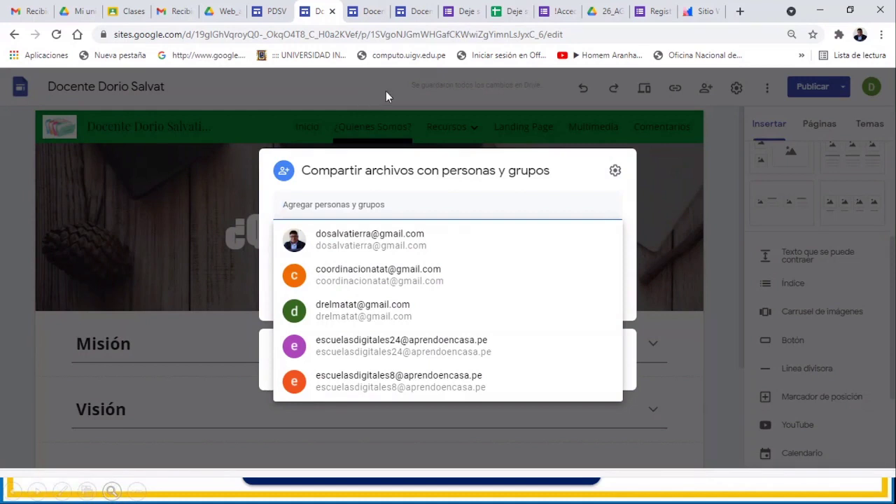
pyautogui.click(421, 95)
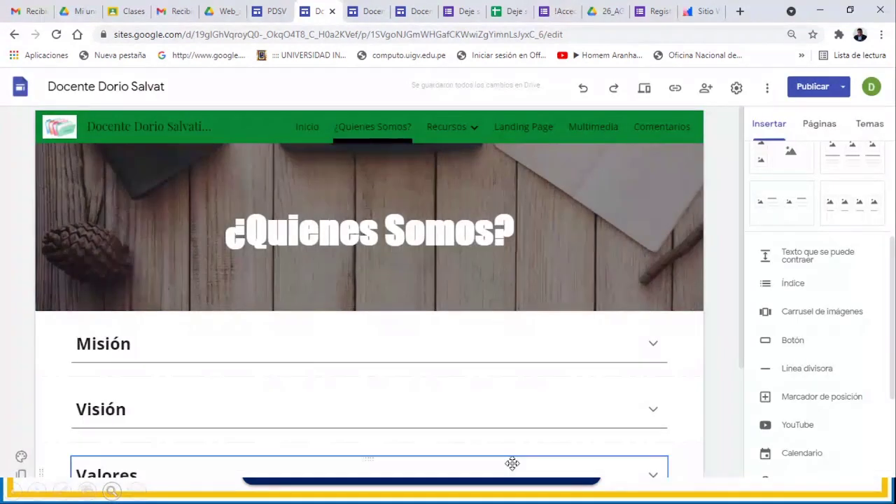
pyautogui.hotkey('alt', 'Tab')
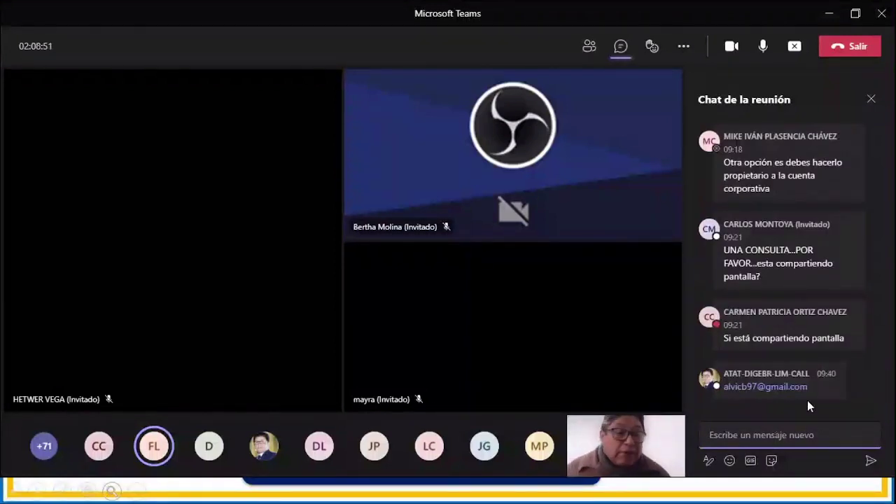
# - Select the participant's e-mail address in the Teams chat and return to Chrome
pyautogui.moveTo(809, 387); pyautogui.dragTo(733, 408)
pyautogui.hotkey('ctrl', 'c')
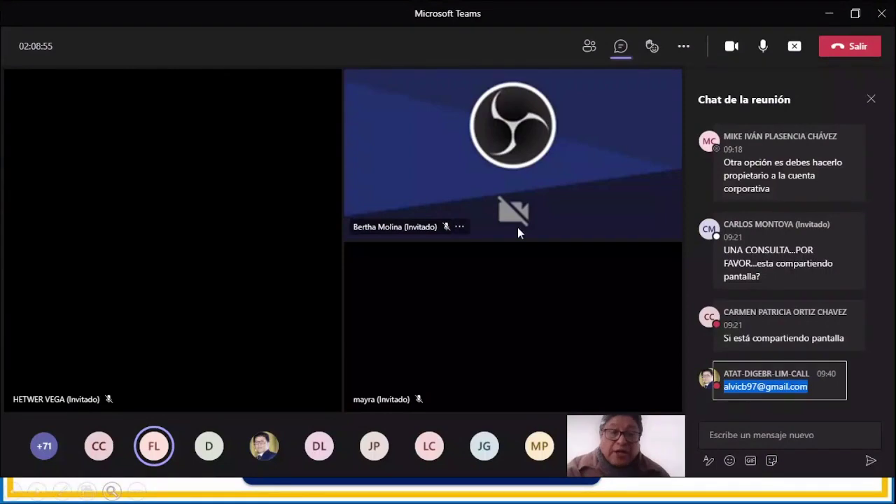
pyautogui.hotkey('alt', 'Tab')
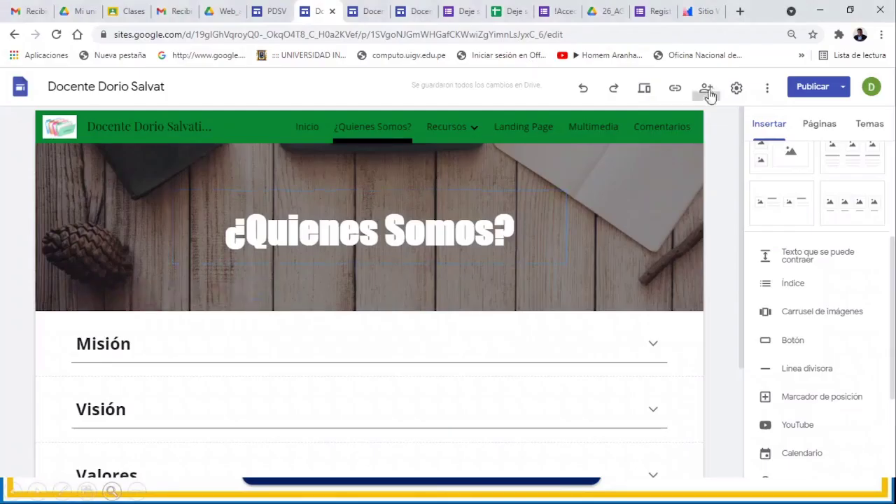
# - Add the copied participant's e-mail as an Editor in the site's share dialog, then return to Teams
pyautogui.click(707, 89)
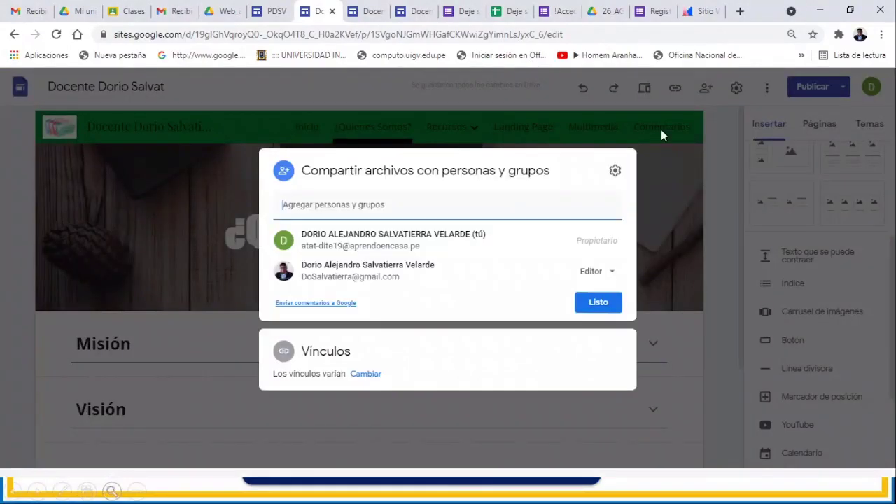
pyautogui.click(343, 211)
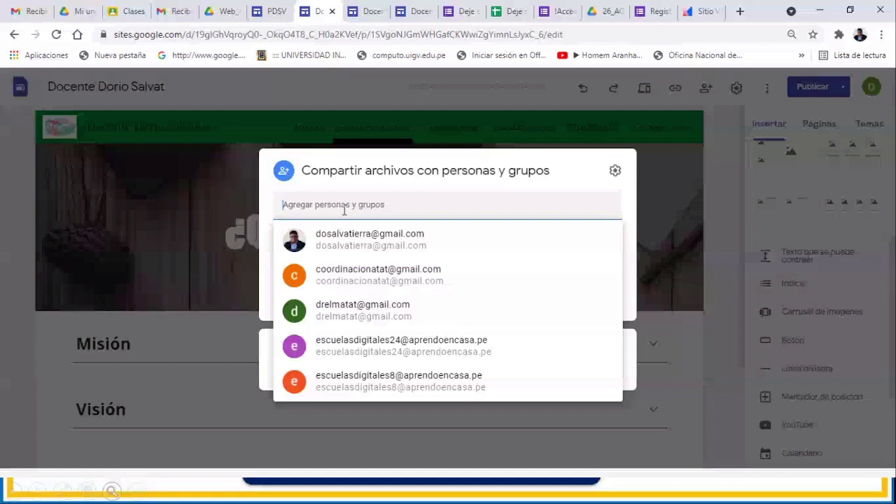
pyautogui.hotkey('ctrl', 'v')
pyautogui.press('Return')
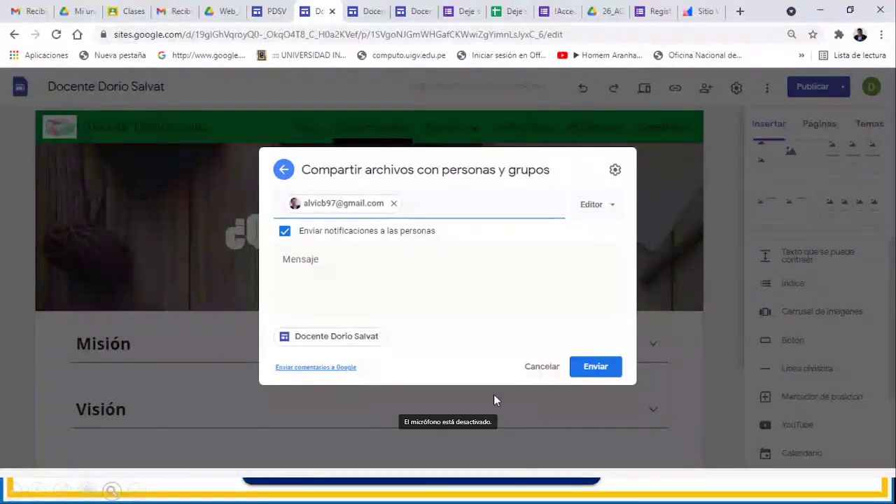
pyautogui.hotkey('alt', 'Tab')
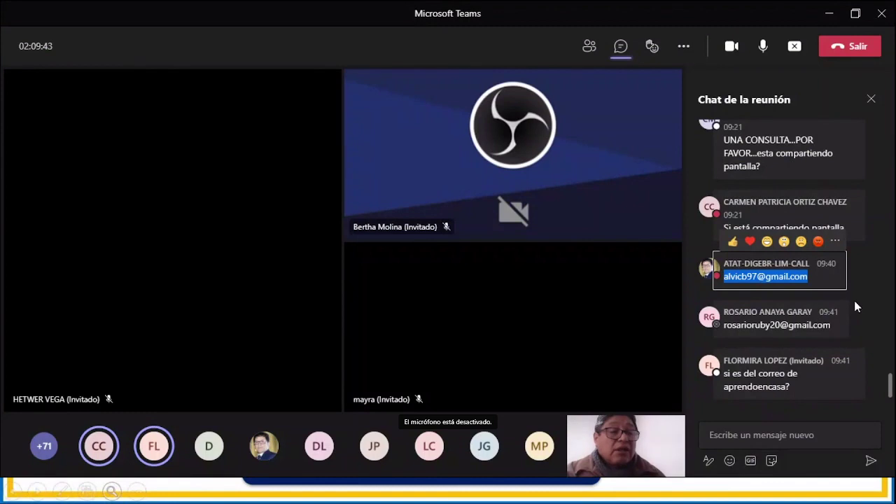
# - Copy the second participant's e-mail address from the Teams meeting chat
pyautogui.click(839, 330)
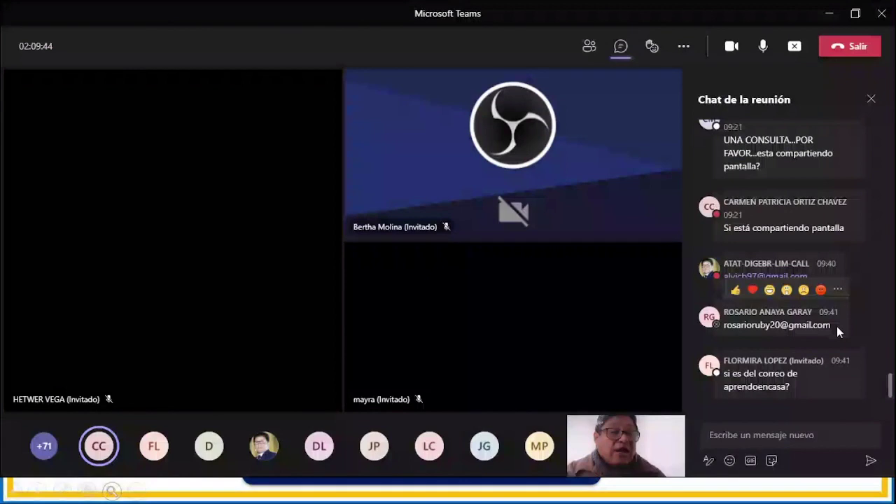
pyautogui.moveTo(836, 326); pyautogui.dragTo(724, 325)
pyautogui.hotkey('ctrl', 'c')
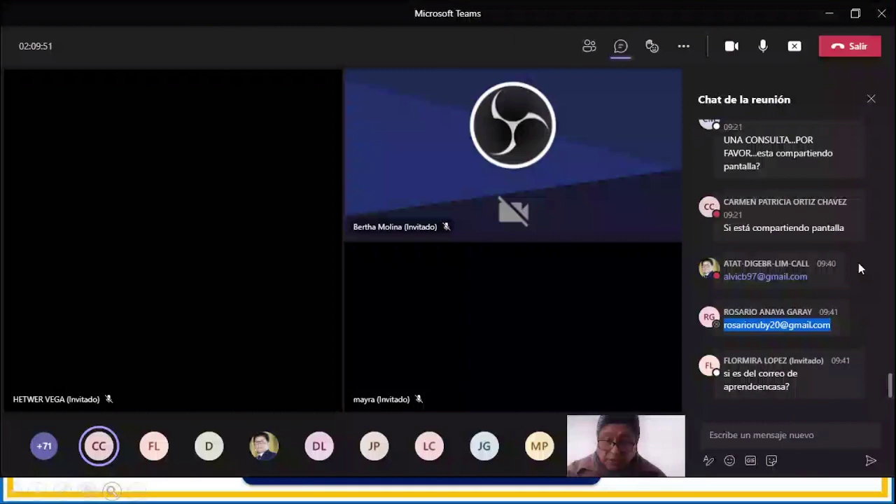
pyautogui.rightClick(829, 318)
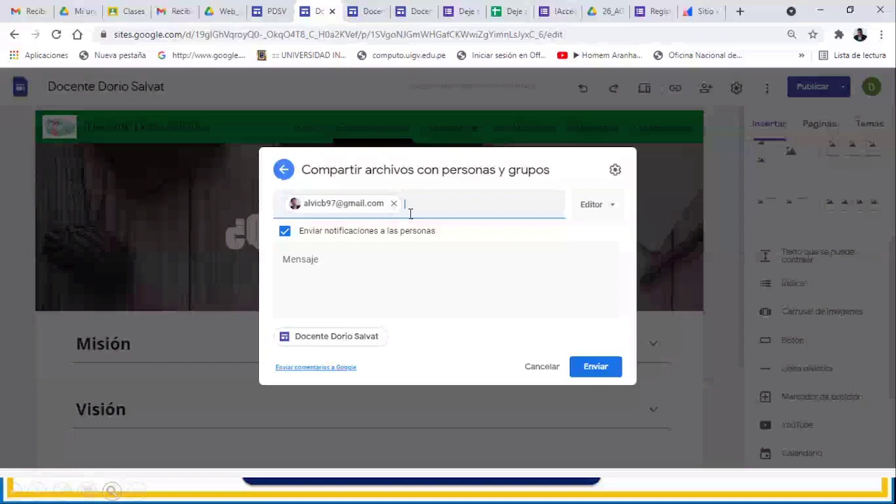
# - Share the site as editor with the second collaborator, adding the message 'Trabajo colaborativo', and confirm external sharing
pyautogui.hotkey('ctrl', 'v')
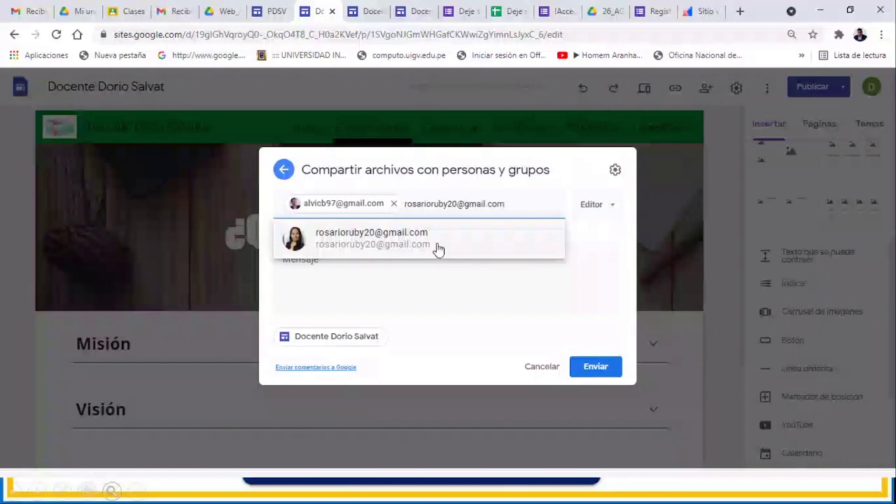
pyautogui.click(437, 249)
pyautogui.click(350, 269)
pyautogui.write('Trabajo')
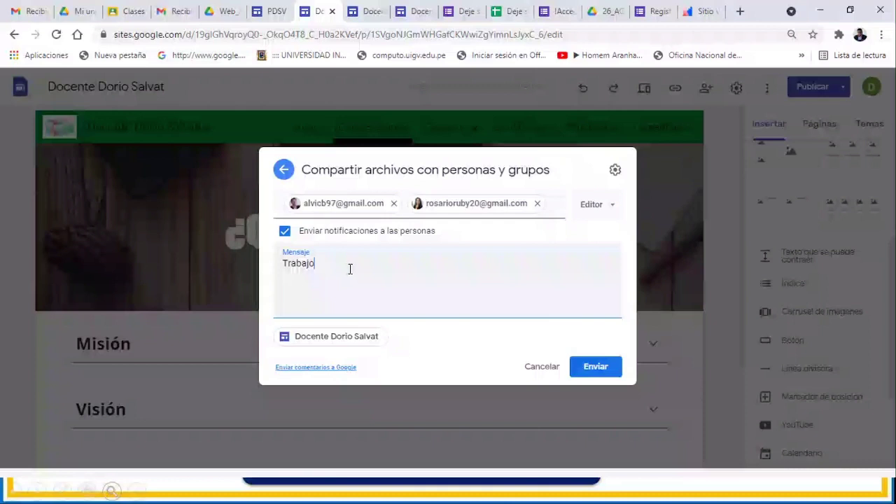
pyautogui.write('colaborativo')
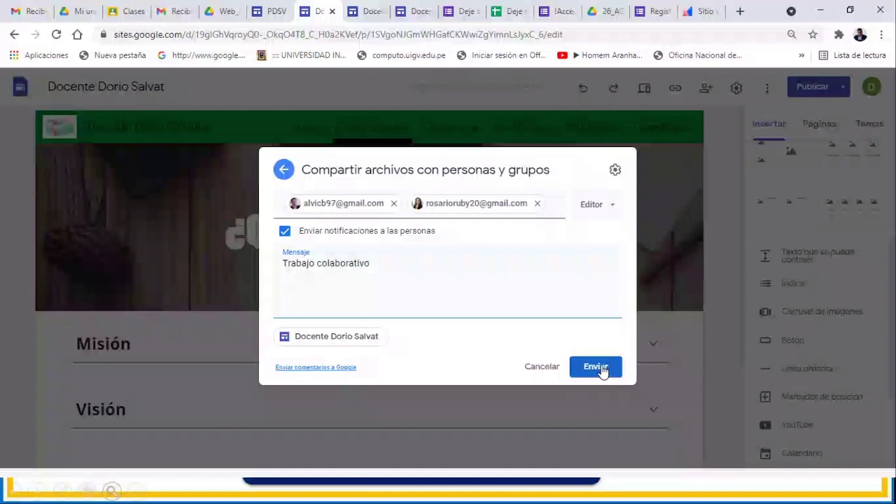
pyautogui.click(595, 367)
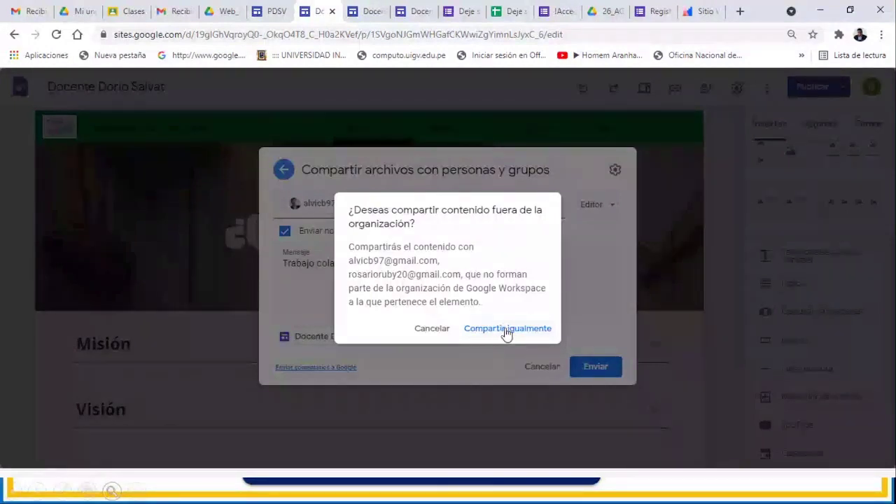
pyautogui.click(507, 329)
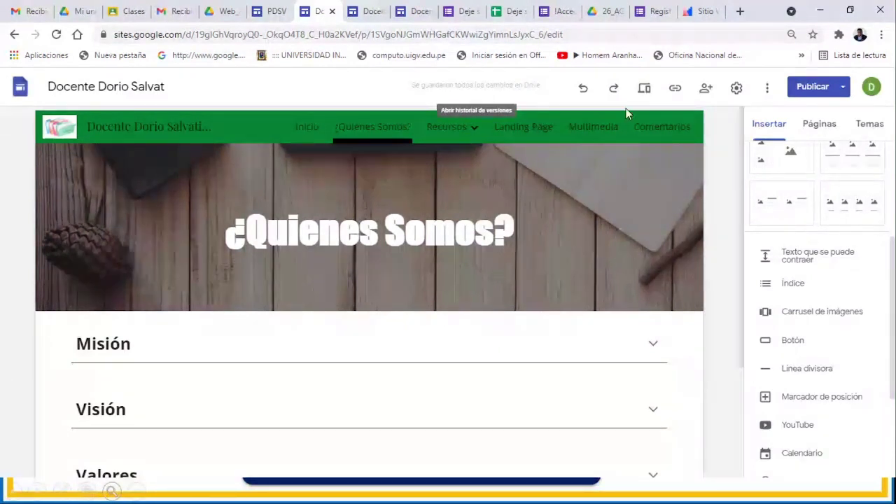
pyautogui.click(706, 90)
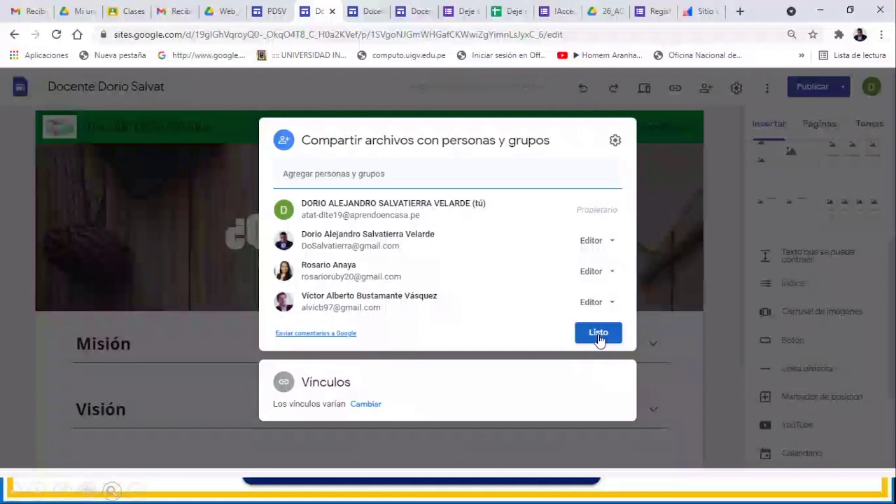
pyautogui.click(598, 333)
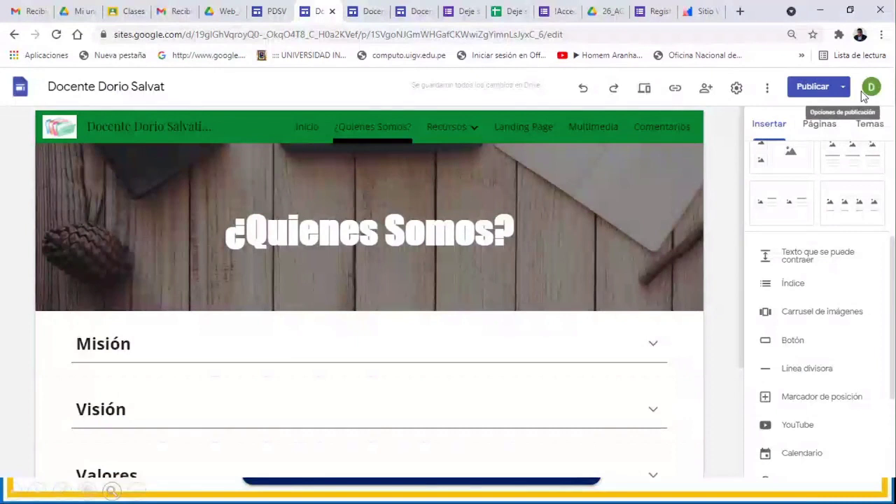
pyautogui.click(823, 132)
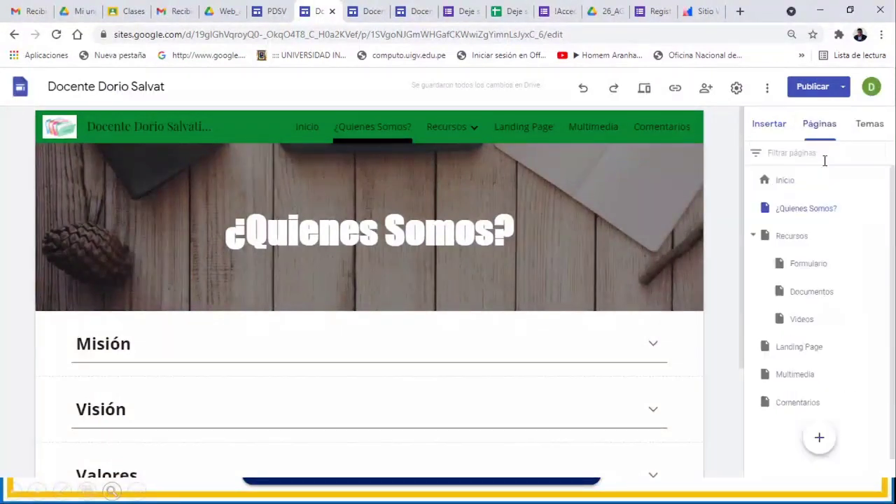
pyautogui.moveTo(819, 440)
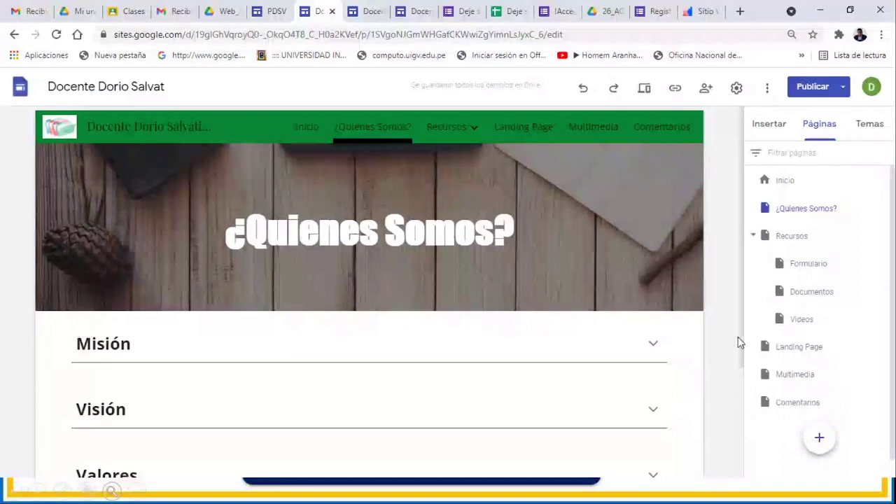
pyautogui.moveTo(656, 262)
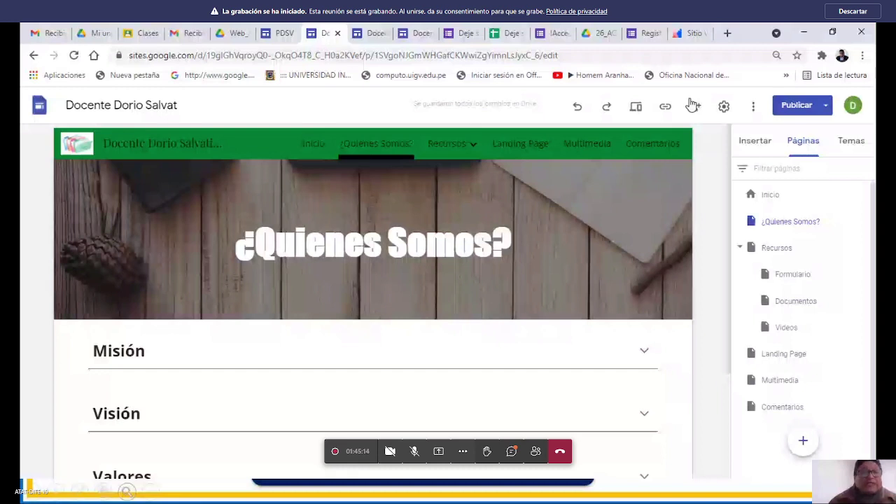
# - Open the SITIO WEB TIC folder in My Drive
pyautogui.click(236, 33)
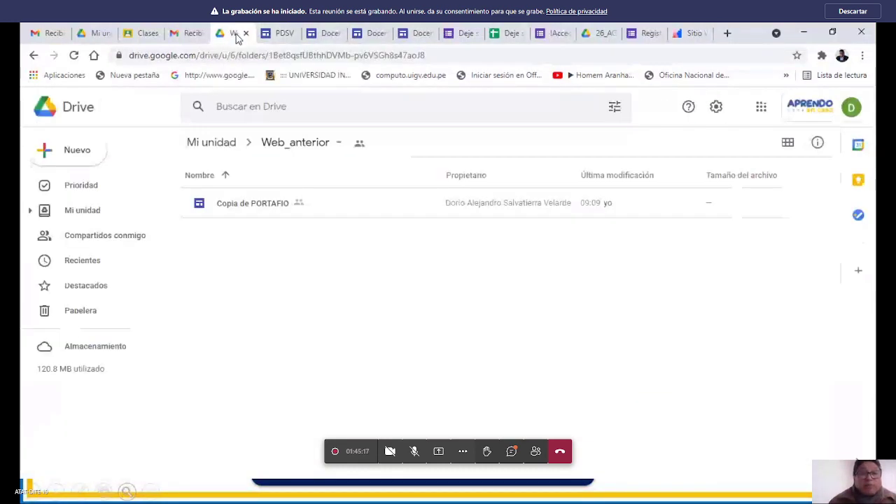
pyautogui.click(222, 154)
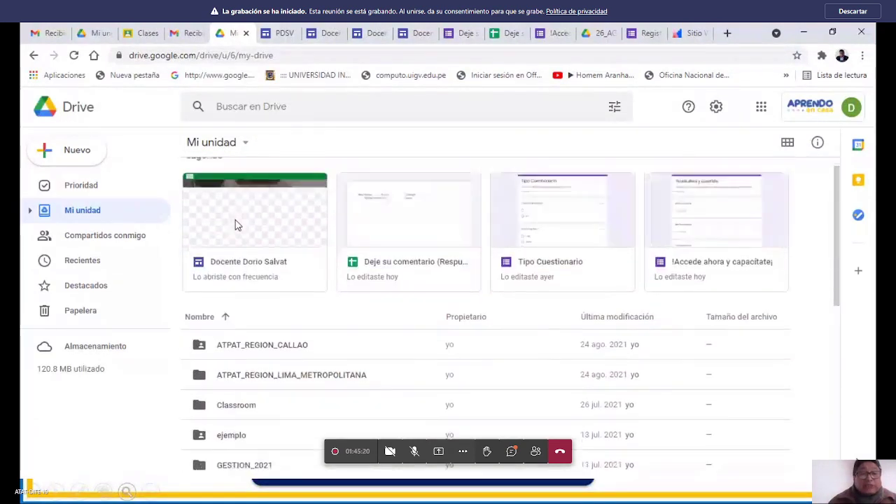
pyautogui.scroll(-6, 236, 221)
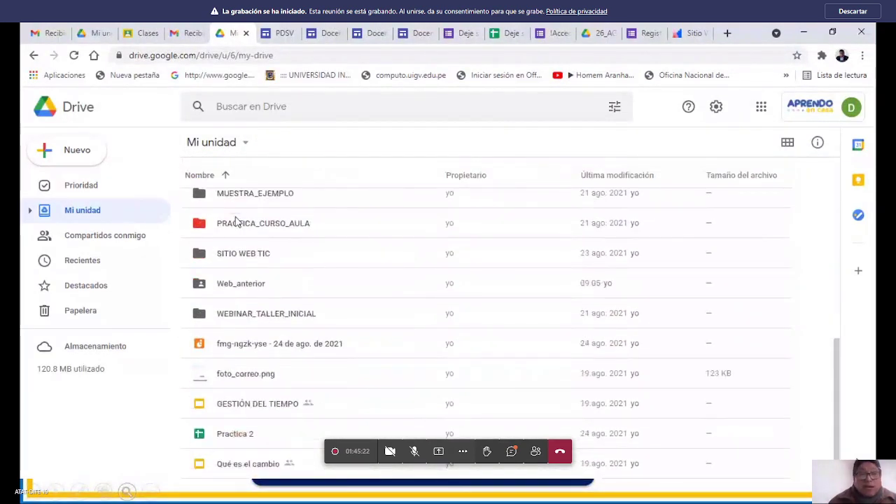
pyautogui.doubleClick(255, 254)
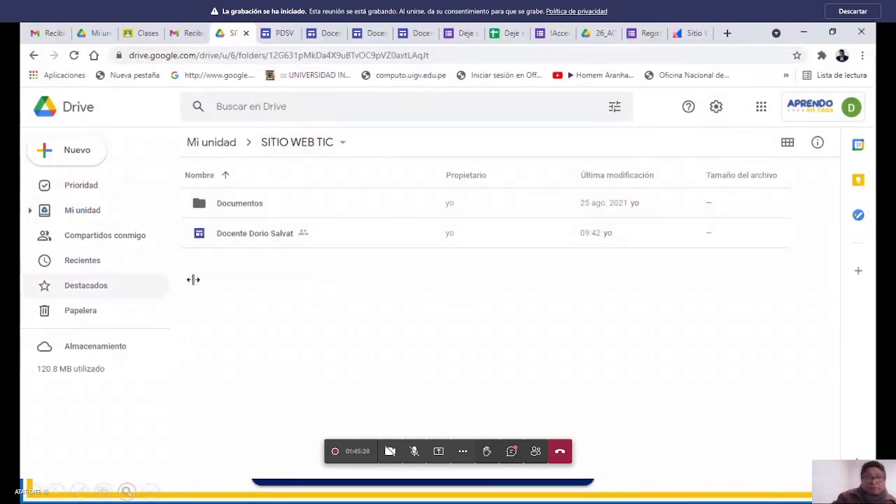
# - Create a new Google Sites site in this folder via Nuevo > Más
pyautogui.click(73, 159)
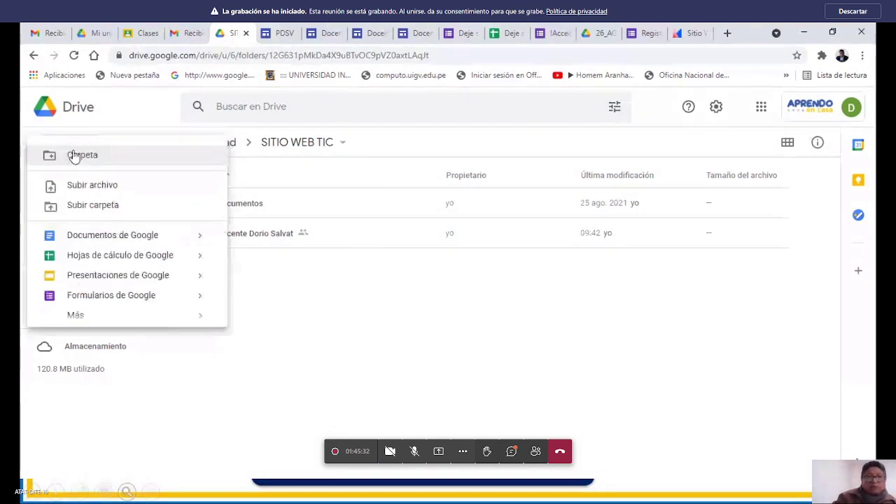
pyautogui.moveTo(91, 318)
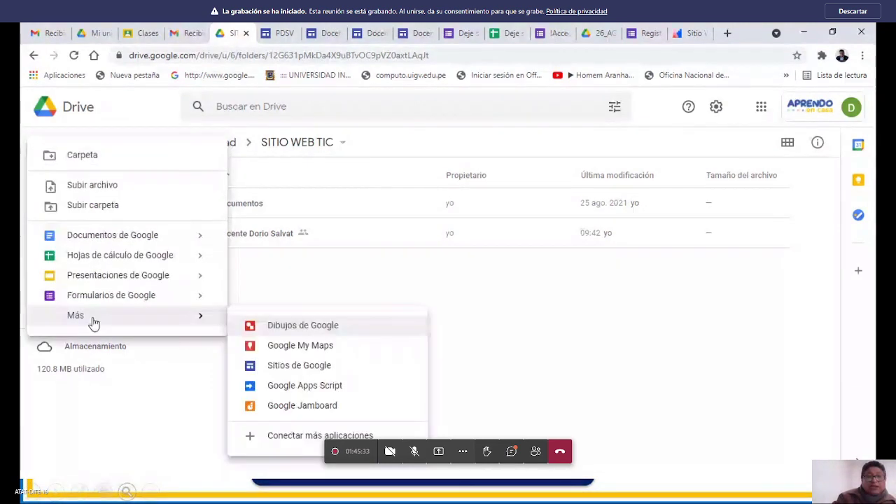
pyautogui.click(264, 327)
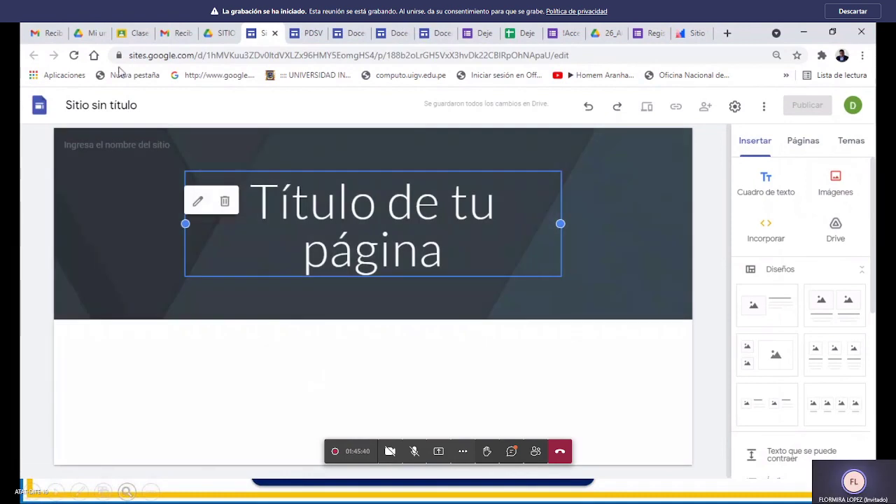
# - Enter 'Maestrosdel siglo' as the new site's name
pyautogui.moveTo(556, 248)
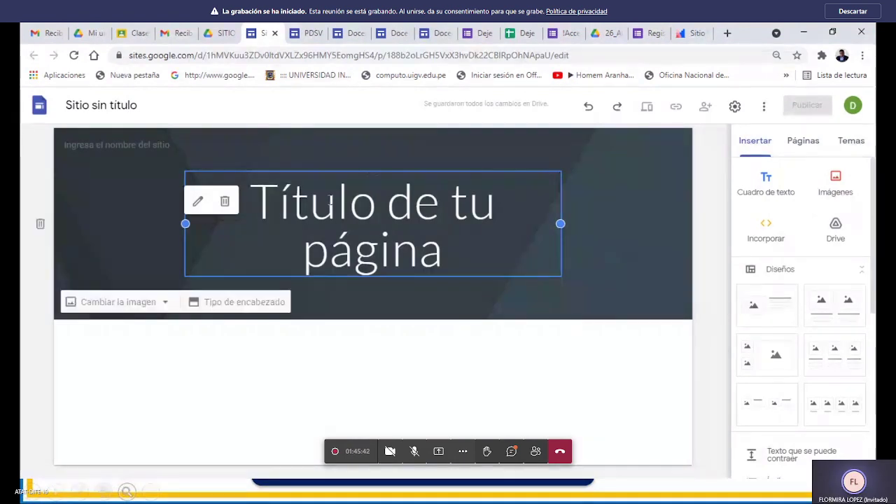
pyautogui.moveTo(656, 132)
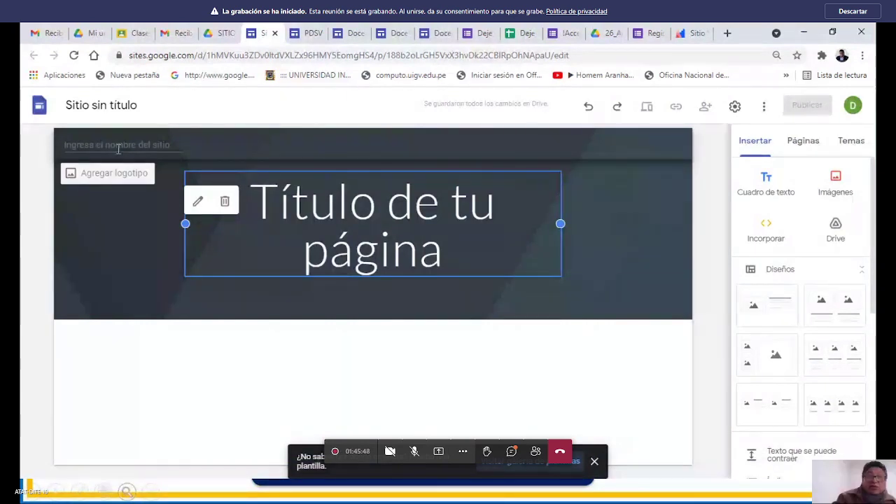
pyautogui.click(115, 147)
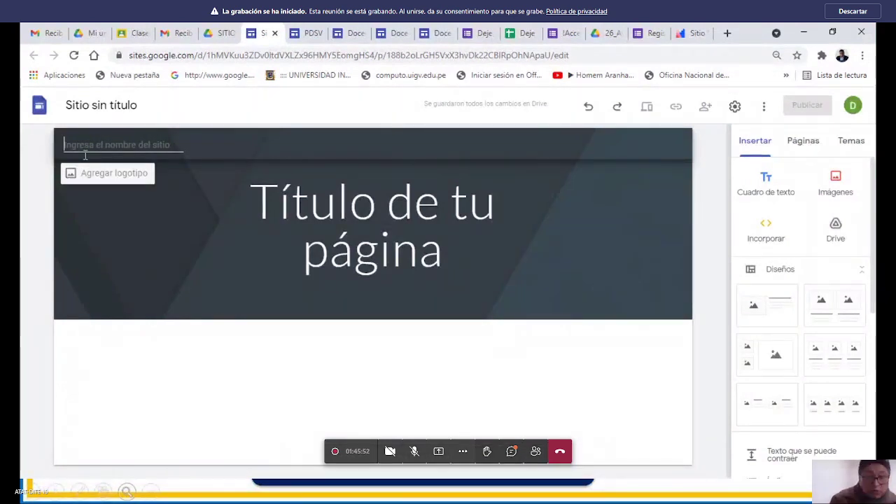
pyautogui.write('Maestr')
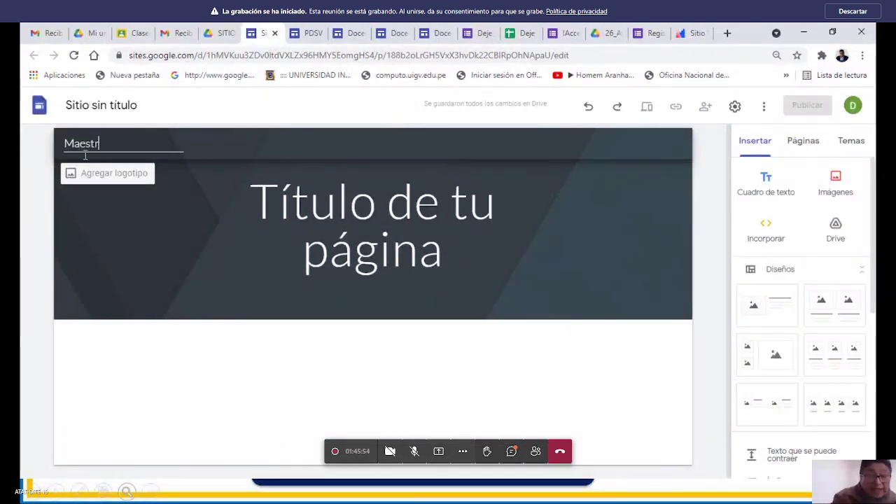
pyautogui.write('os')
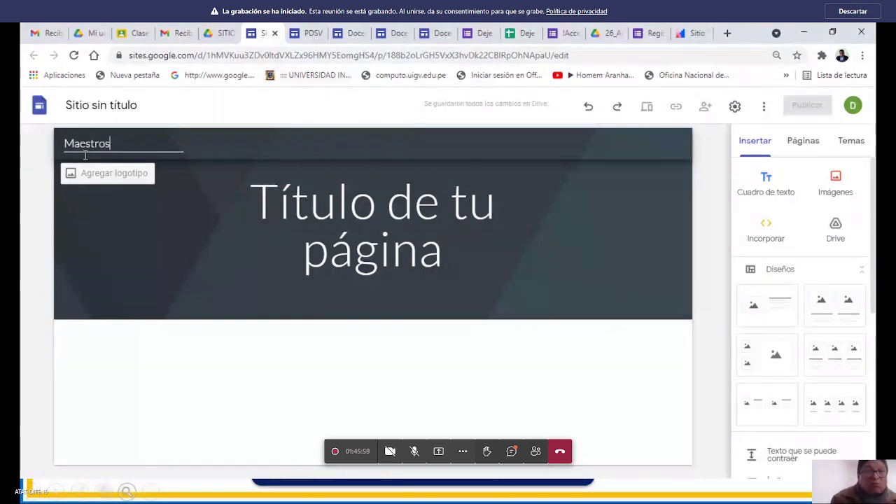
pyautogui.write('del siglo')
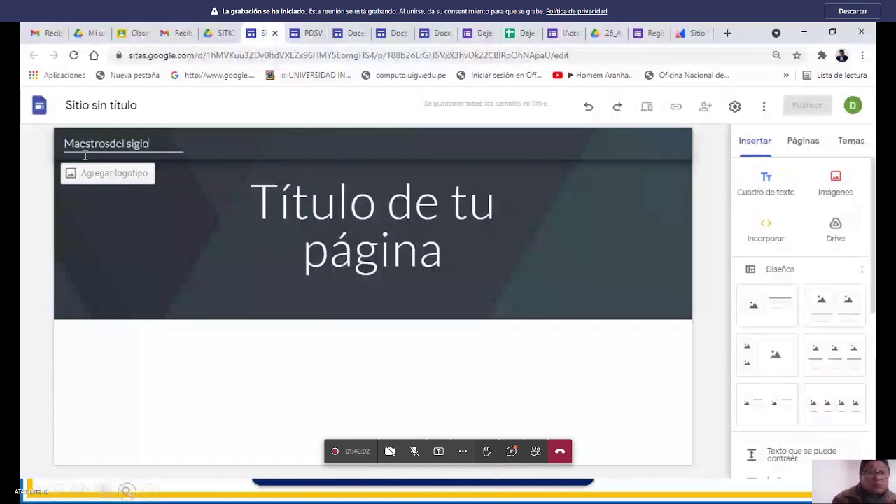
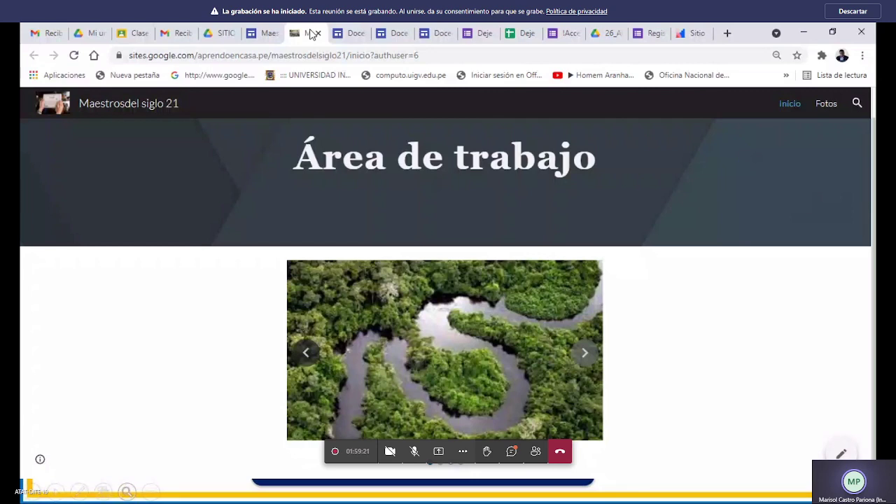
# - Enable Inicio automático on the river-photo carousel with Muy lenta transition speed and save
pyautogui.click(261, 33)
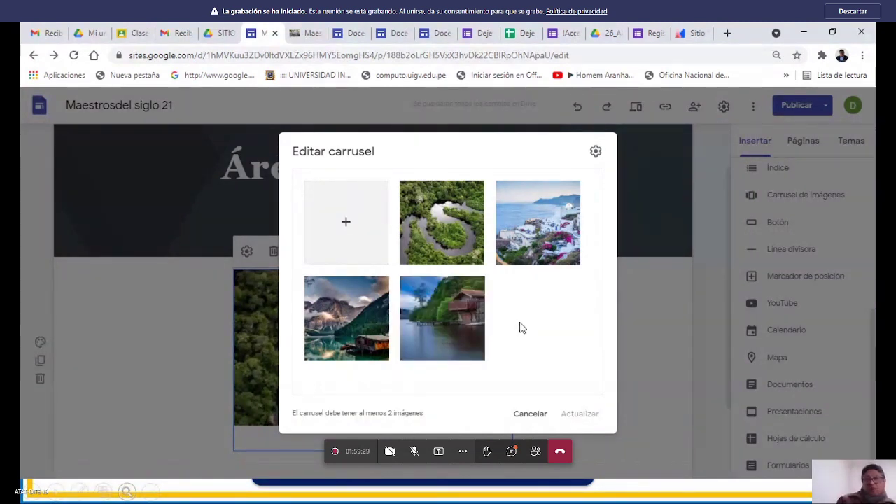
pyautogui.moveTo(437, 319)
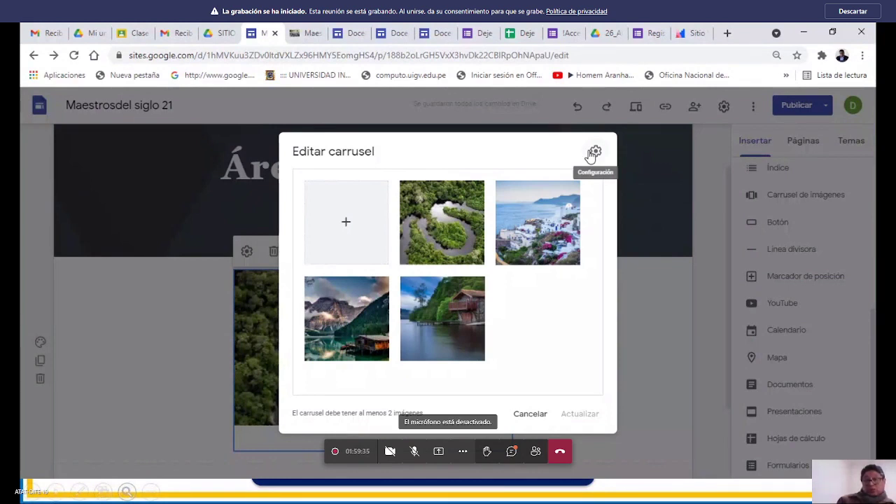
pyautogui.click(593, 153)
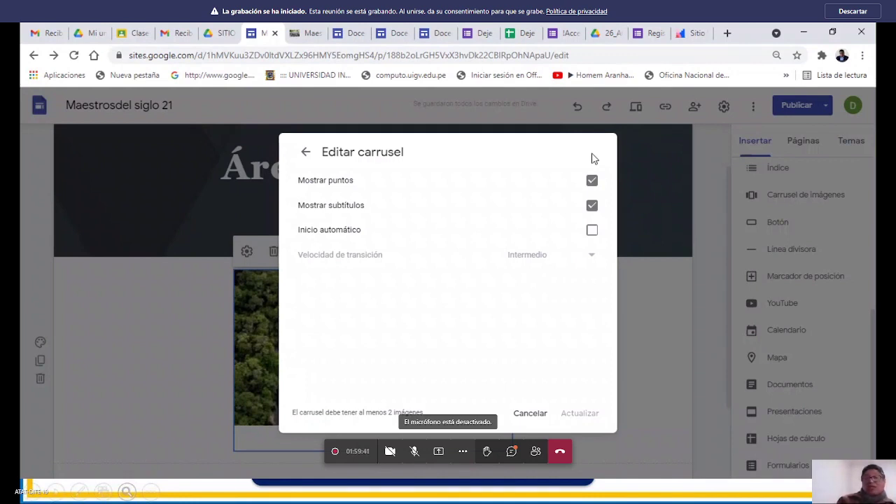
pyautogui.click(593, 230)
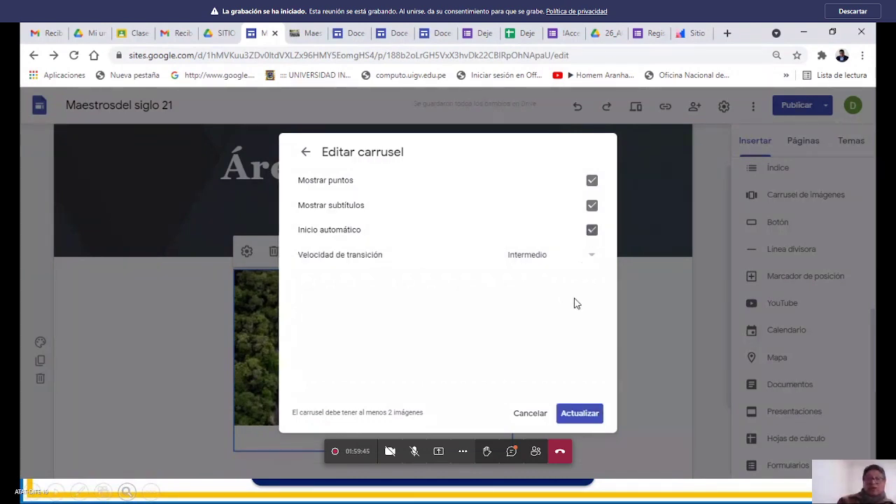
pyautogui.click(594, 258)
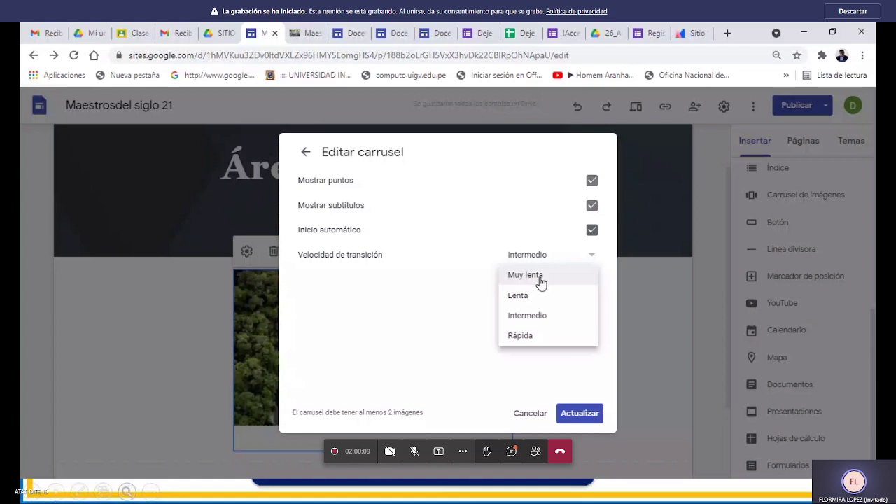
pyautogui.click(525, 275)
pyautogui.click(579, 413)
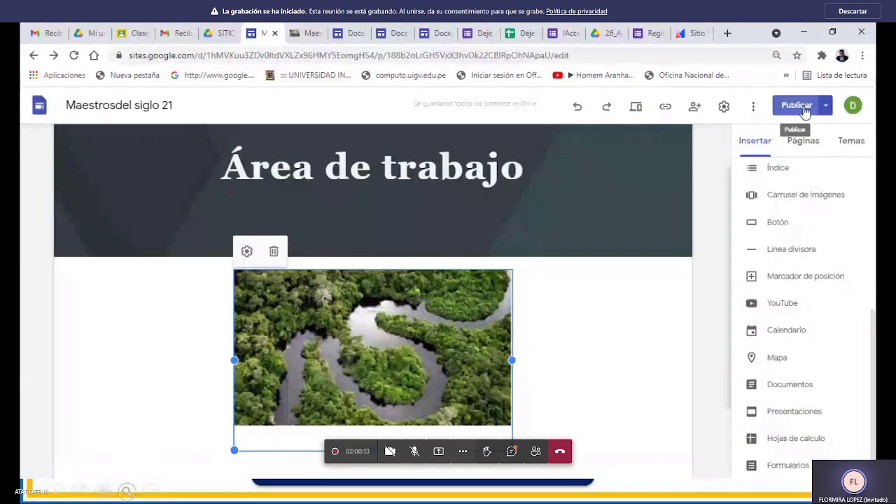
# - Publish the site with the updated carousel settings
pyautogui.click(797, 106)
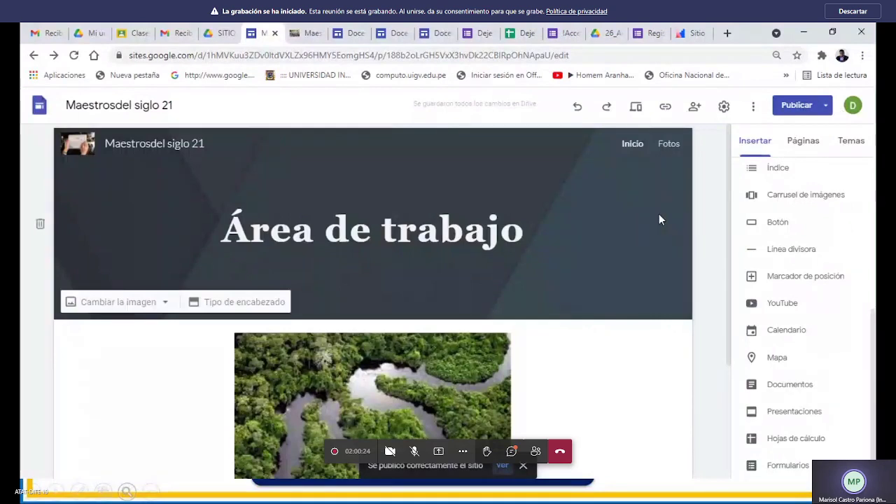
pyautogui.click(798, 107)
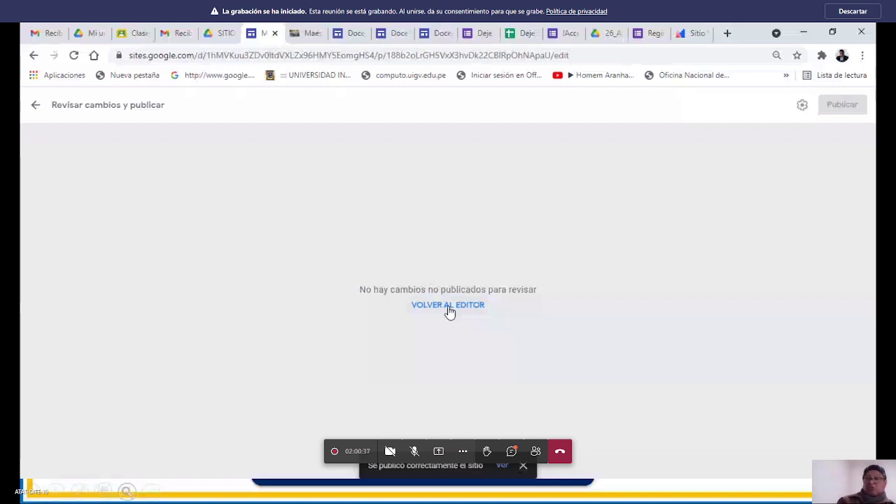
pyautogui.click(448, 306)
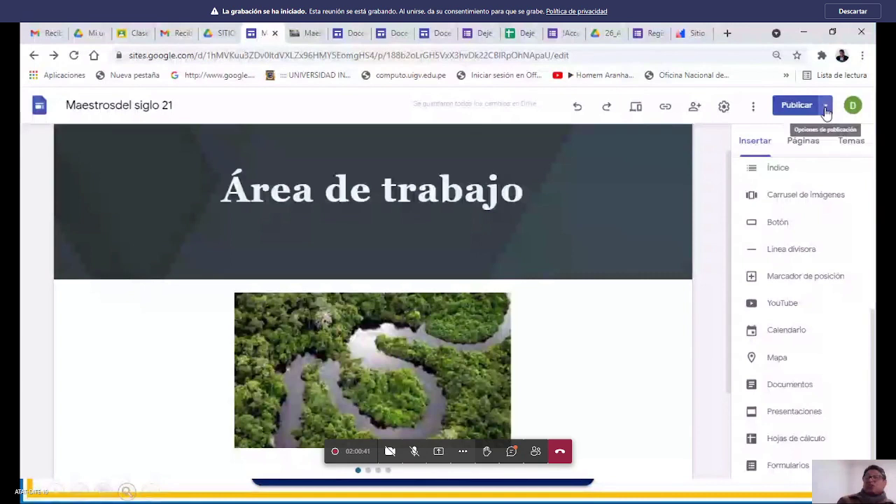
# - View the published site in a new tab, then close it and return to the editor
pyautogui.click(826, 111)
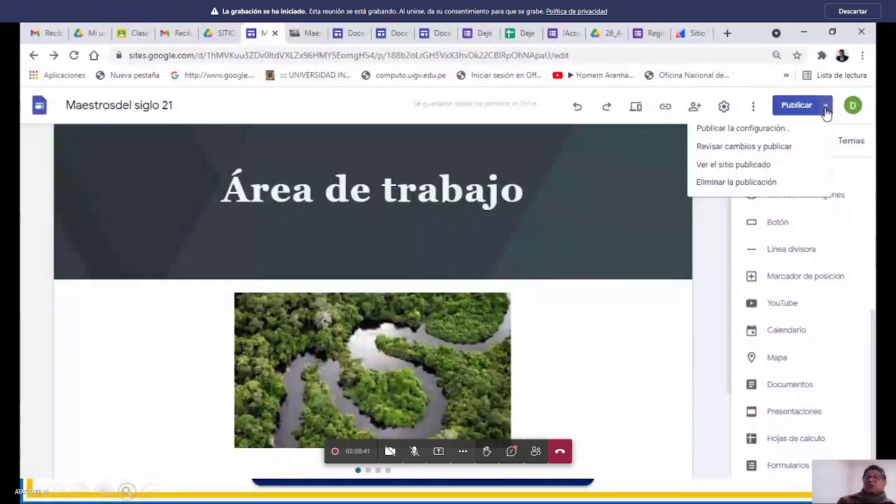
pyautogui.click(763, 173)
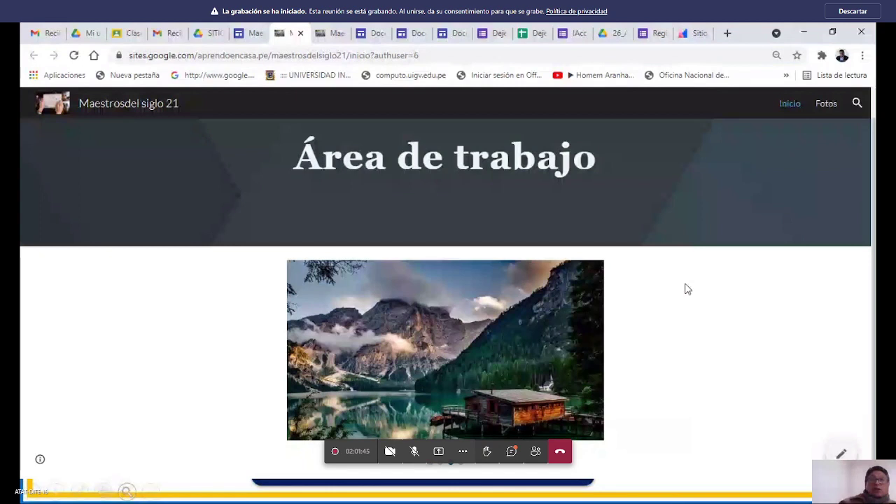
pyautogui.middleClick(329, 33)
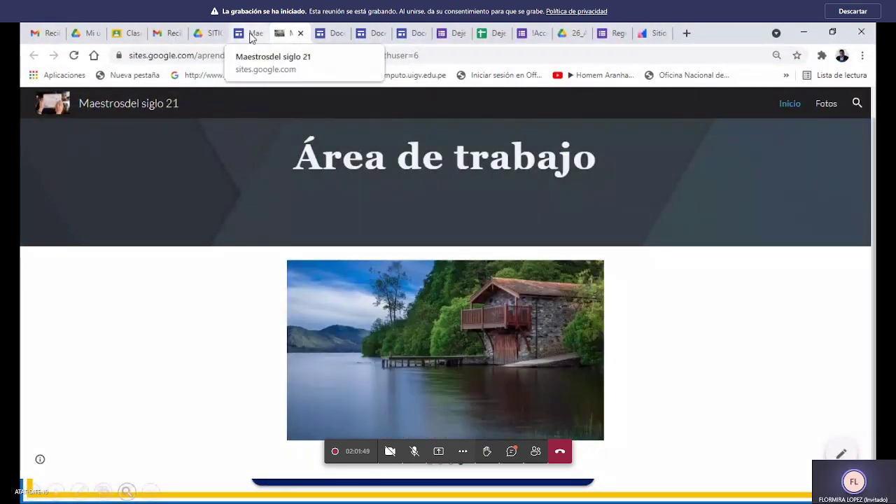
pyautogui.click(251, 34)
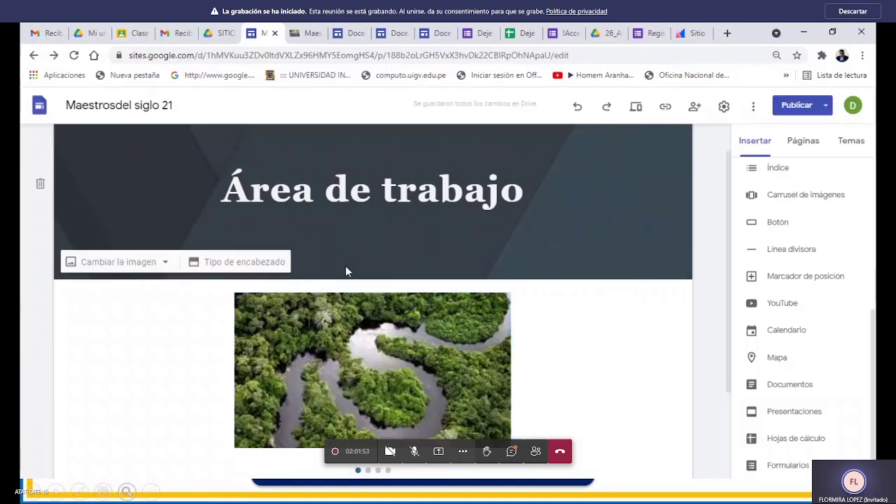
# - Scroll below the carousel, zoom in, and bring the Diseños layouts into view
pyautogui.scroll(-2, 474, 304)
pyautogui.scroll(3, 472, 311)
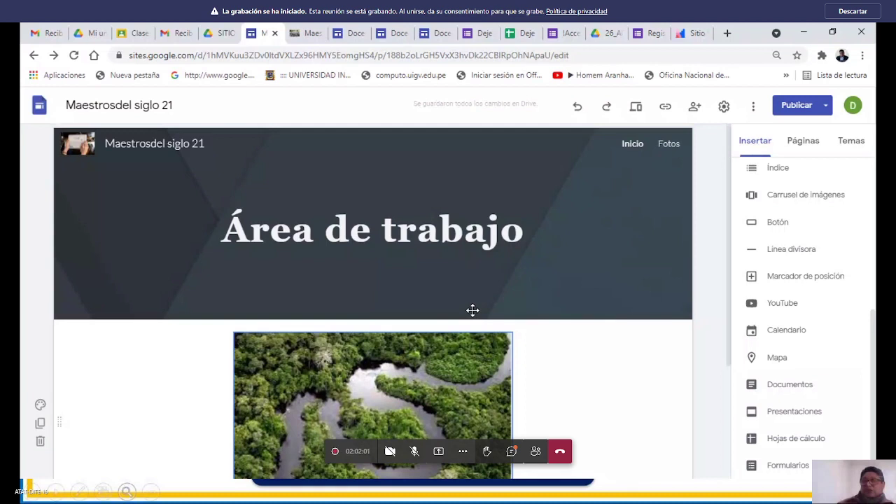
pyautogui.scroll(-3, 473, 310)
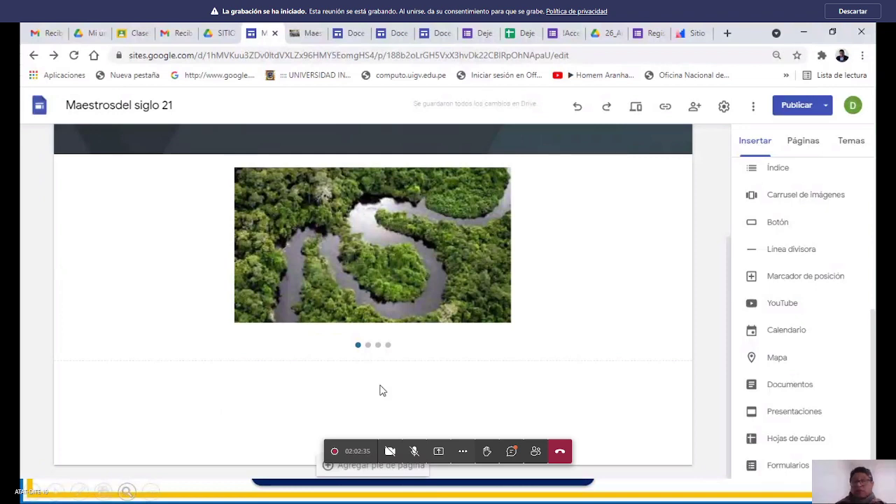
pyautogui.hotkey('ctrl', '+')
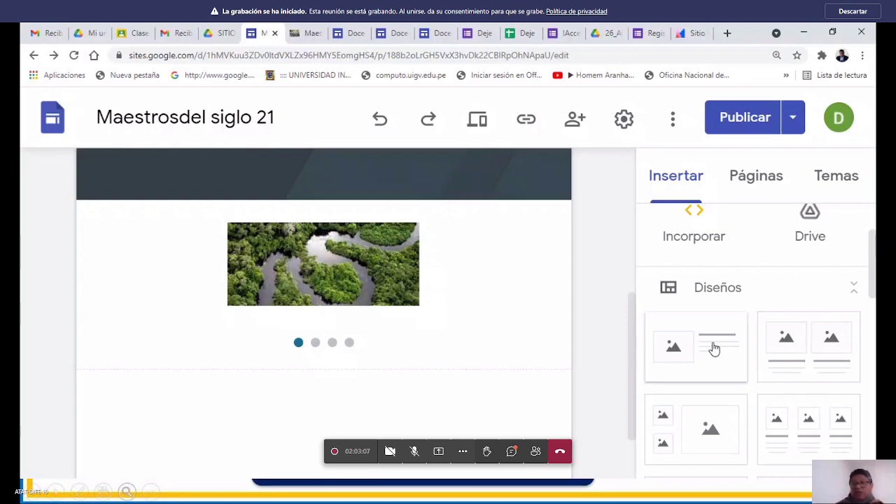
pyautogui.scroll(-1, 805, 362)
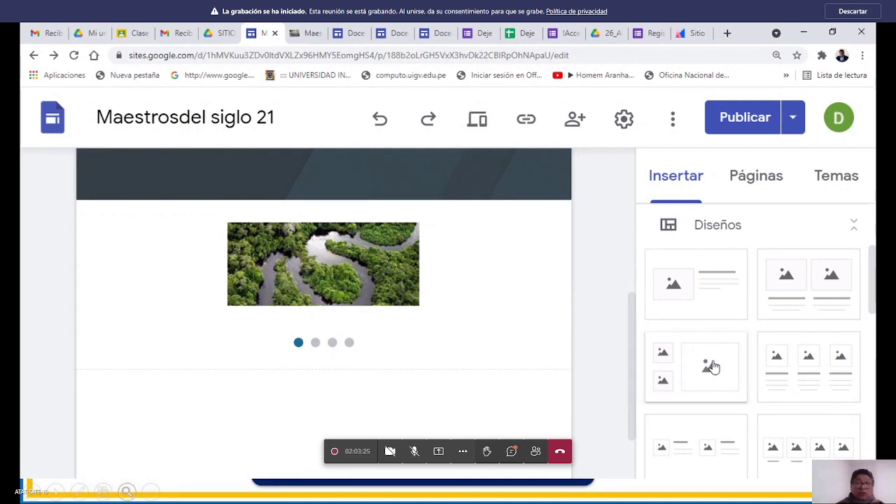
# - Insert a three-image layout below the carousel with the Costa beach photo in its first slot
pyautogui.click(712, 366)
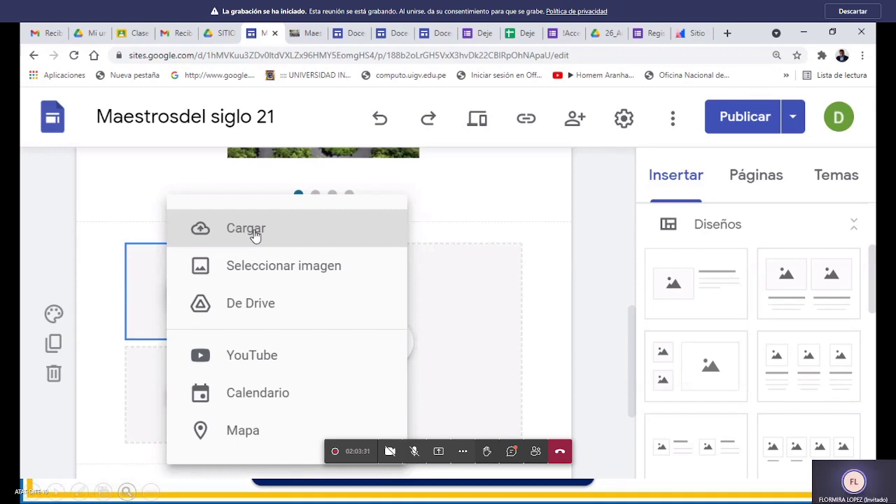
pyautogui.click(255, 236)
pyautogui.moveTo(300, 240); pyautogui.dragTo(344, 128)
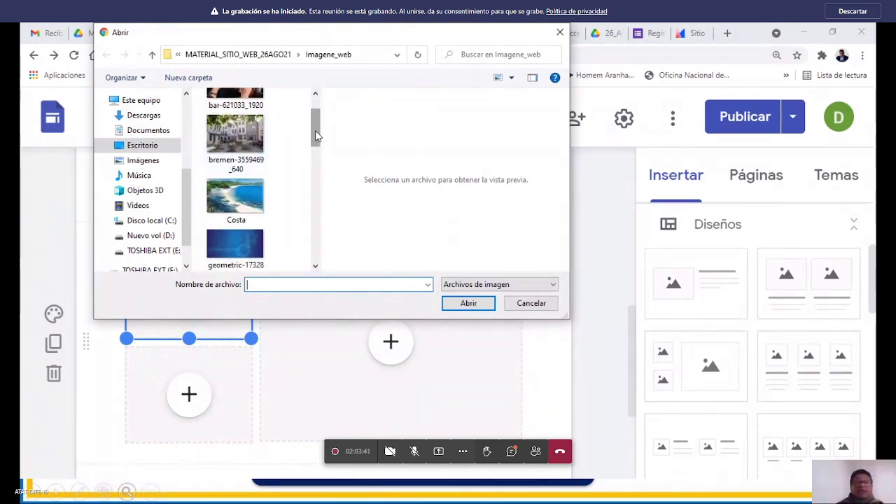
pyautogui.click(235, 195)
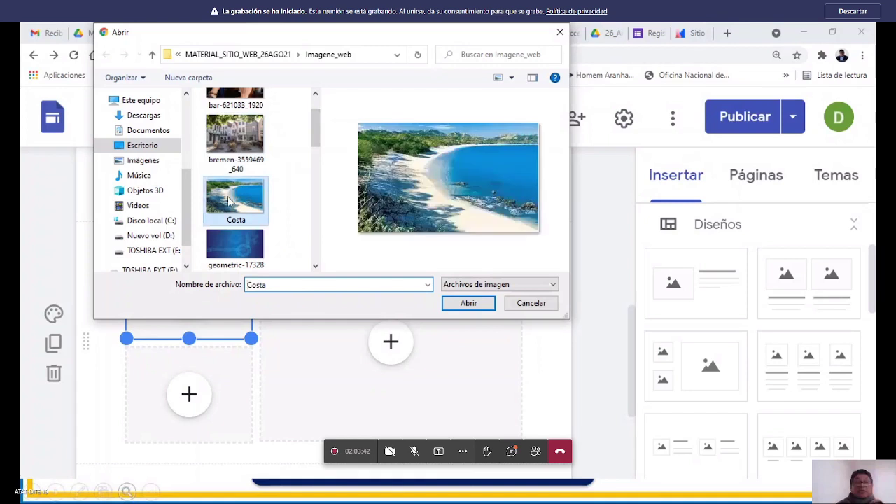
pyautogui.click(465, 303)
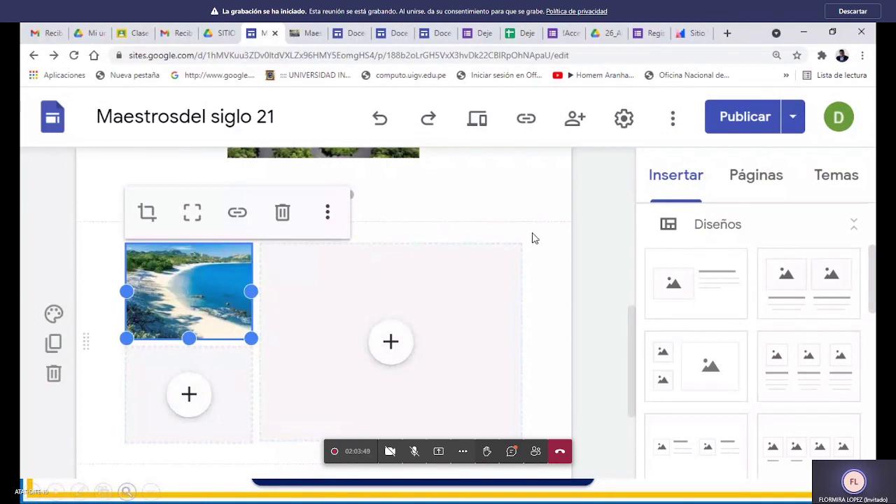
# - Upload lighthouse-6521858_640 into the lower-left slot of the section
pyautogui.click(190, 394)
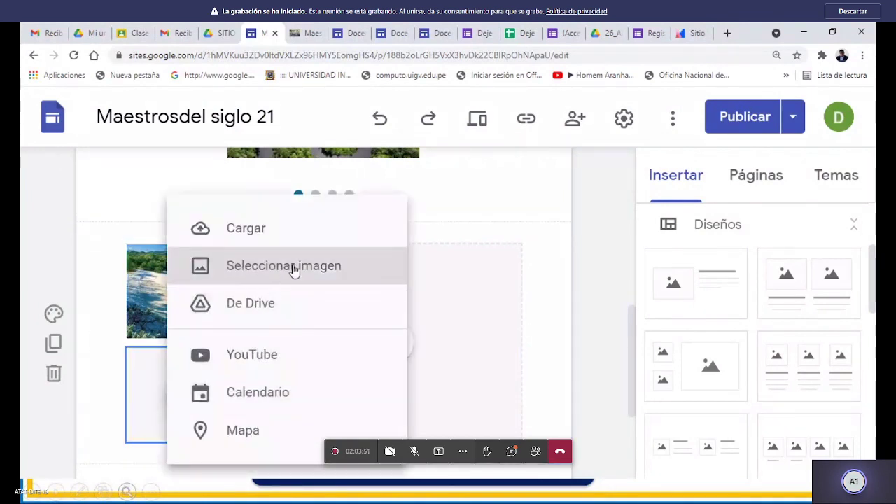
pyautogui.click(277, 233)
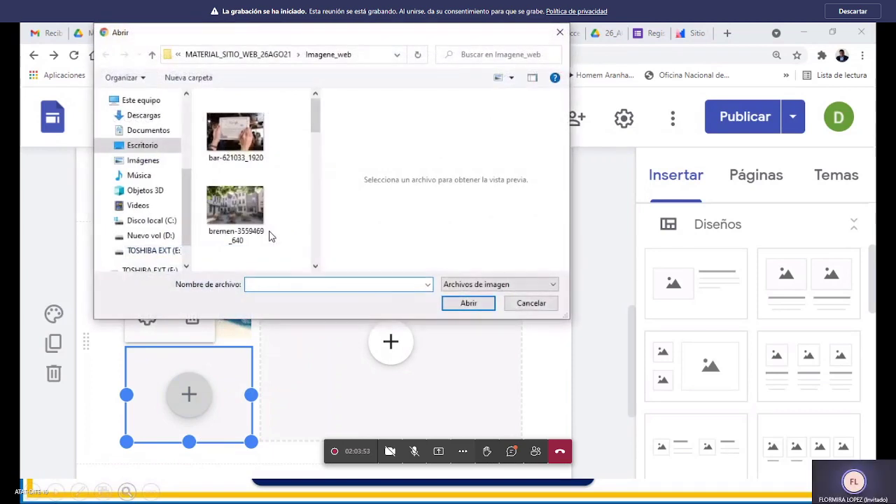
pyautogui.scroll(-5, 306, 168)
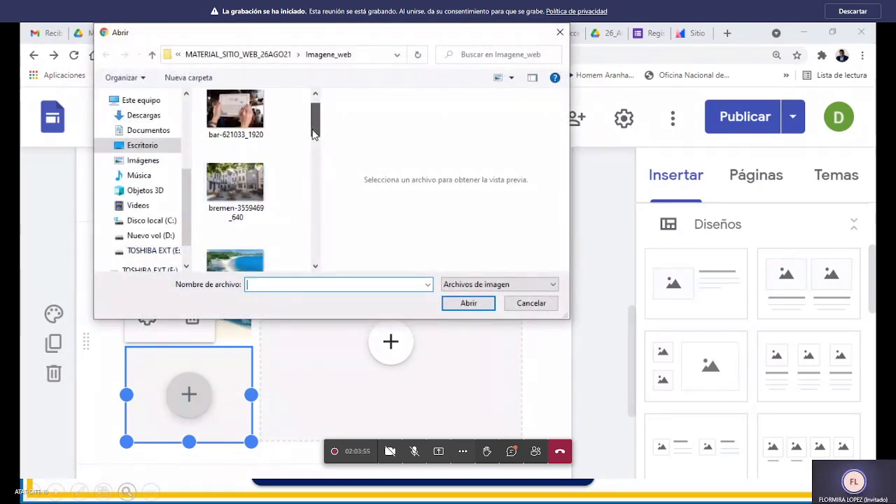
pyautogui.scroll(-3, 306, 175)
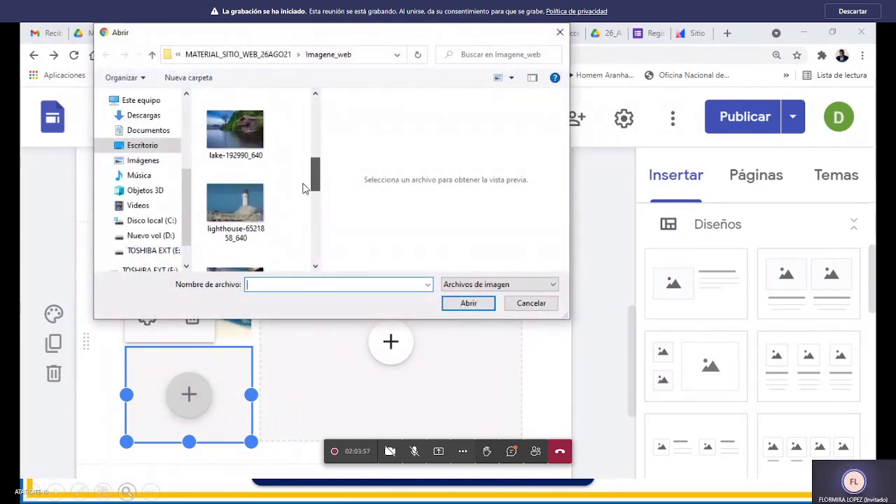
pyautogui.click(248, 194)
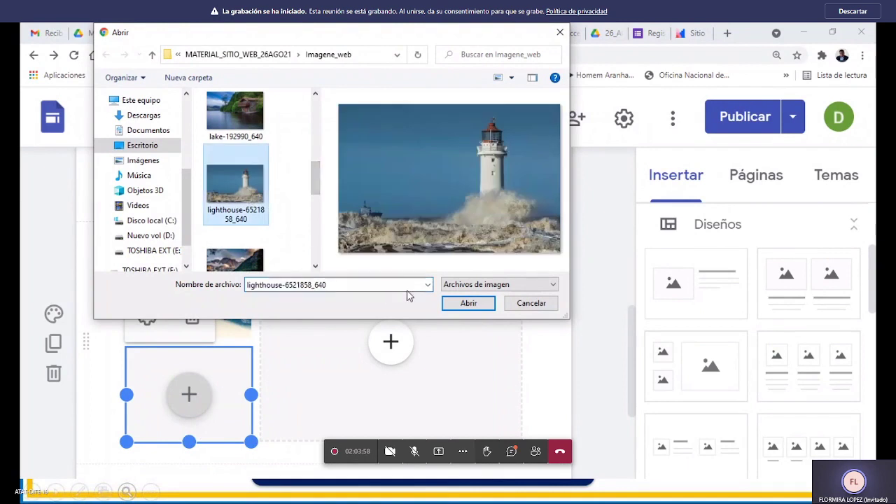
pyautogui.click(468, 303)
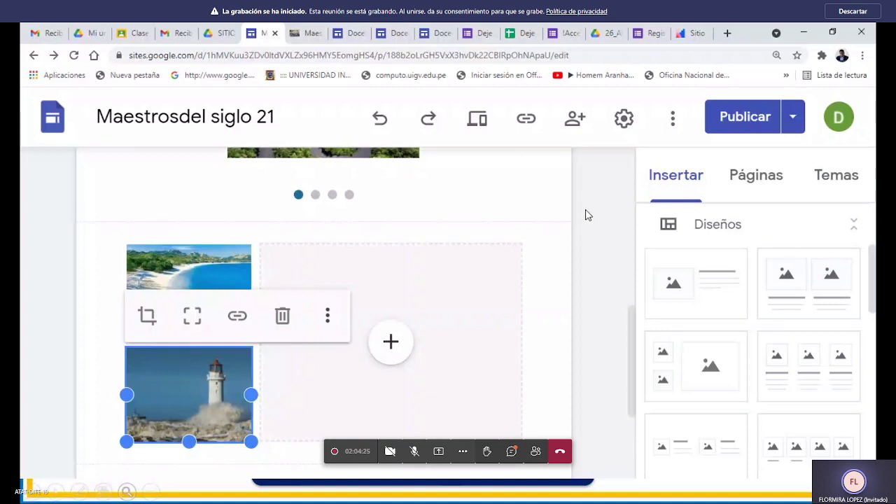
# - Upload bremen-3559469_640 into the large right slot and check each photo in the section
pyautogui.click(198, 206)
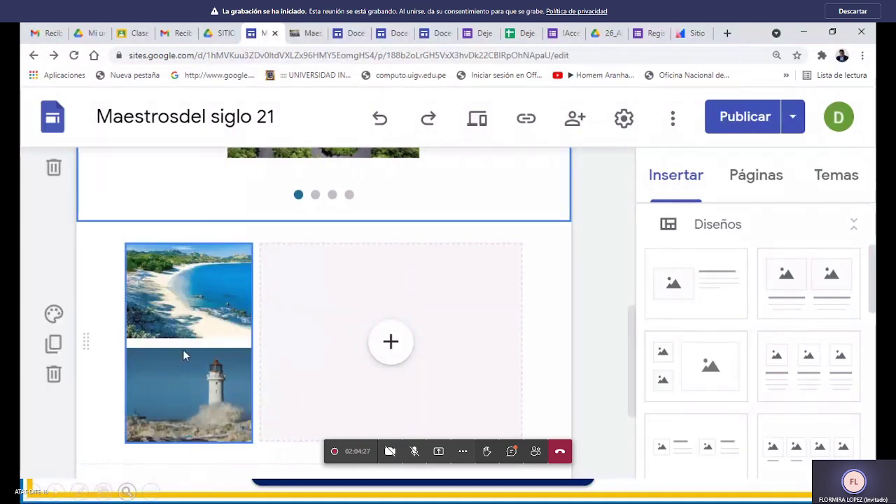
pyautogui.click(392, 345)
pyautogui.click(447, 233)
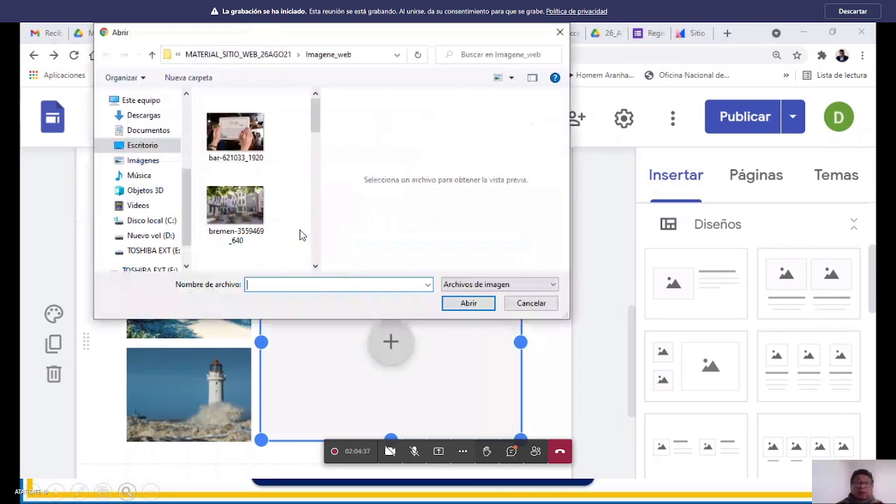
pyautogui.doubleClick(235, 210)
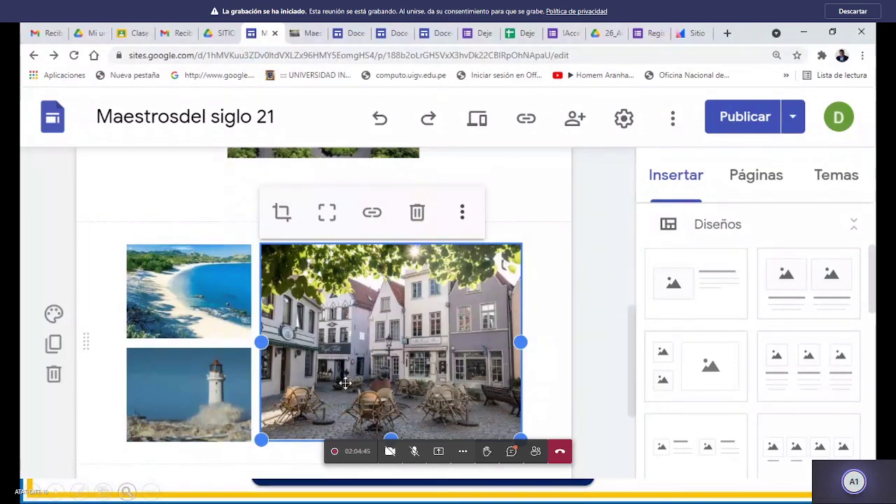
pyautogui.click(188, 293)
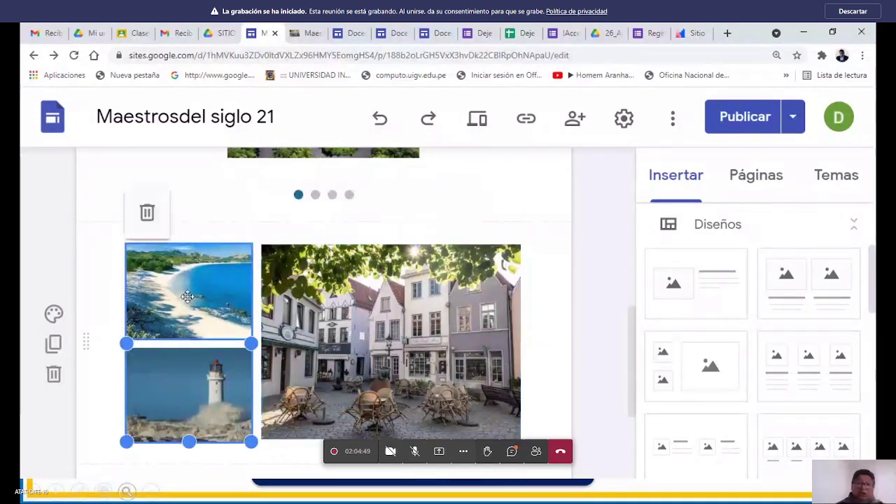
pyautogui.click(203, 283)
pyautogui.click(193, 366)
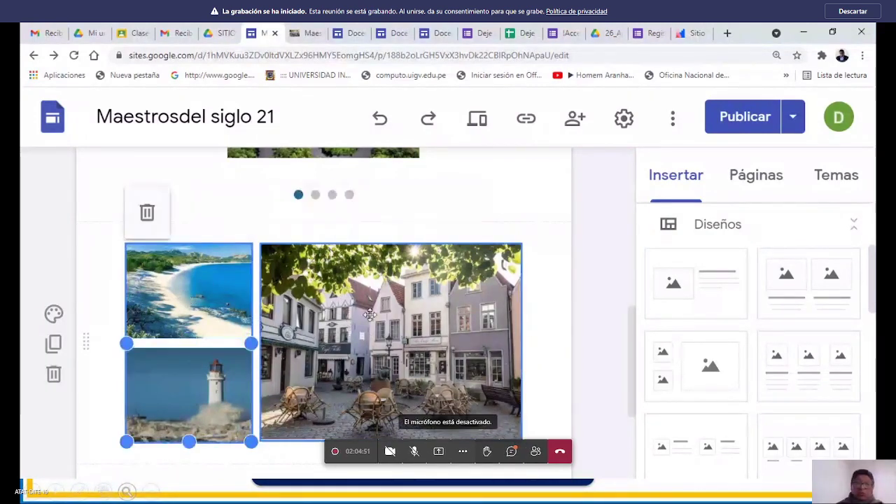
pyautogui.click(391, 316)
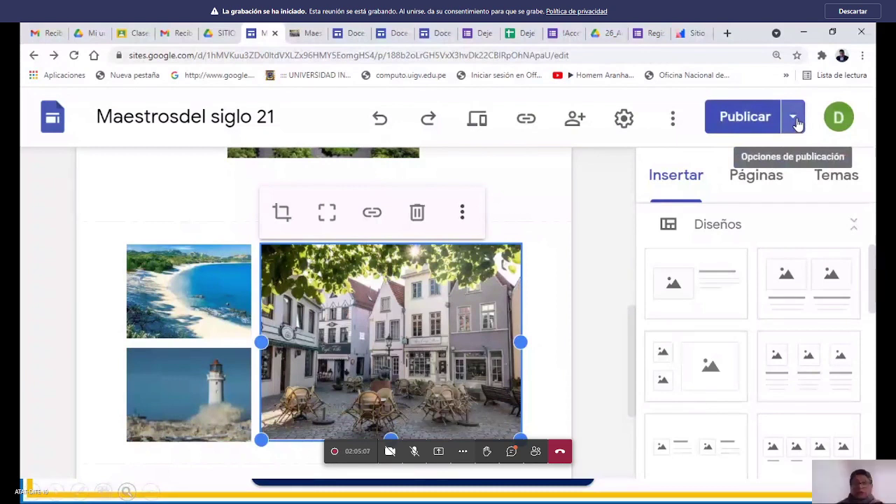
# - Publish the site and scroll through the finished page
pyautogui.click(797, 124)
pyautogui.click(819, 116)
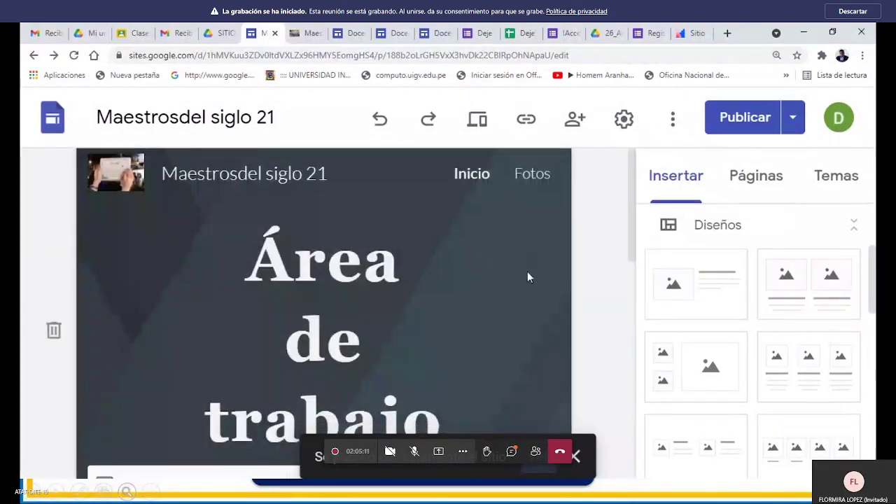
pyautogui.scroll(-5, 529, 277)
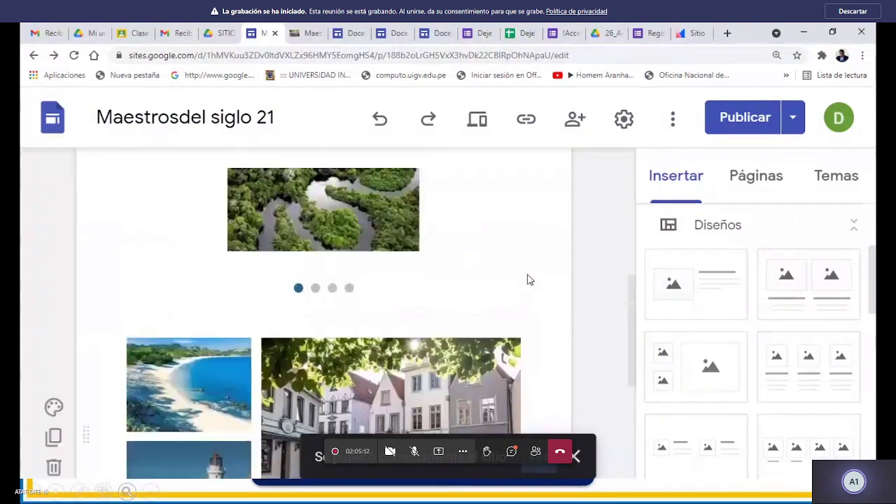
pyautogui.scroll(-3, 529, 279)
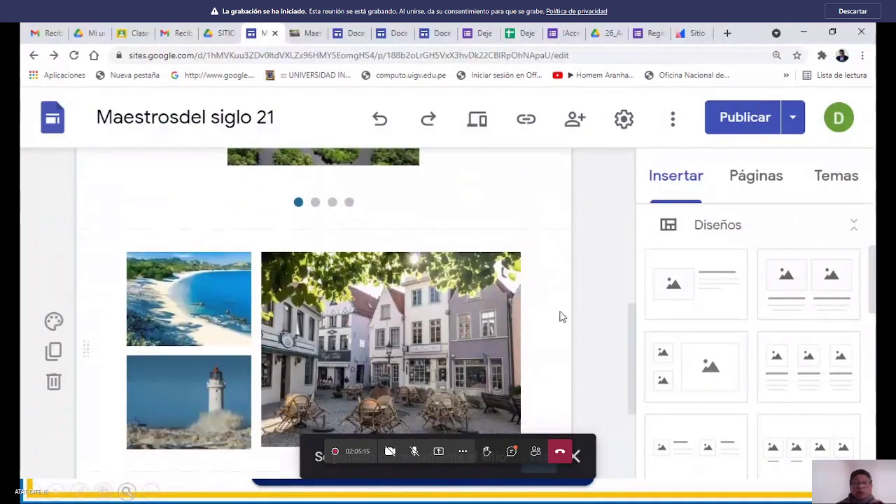
pyautogui.scroll(-3, 569, 283)
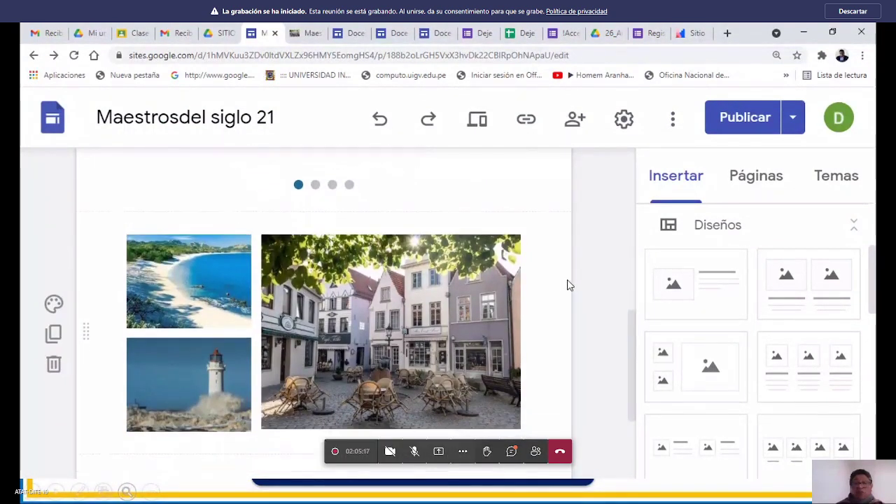
pyautogui.scroll(3, 569, 284)
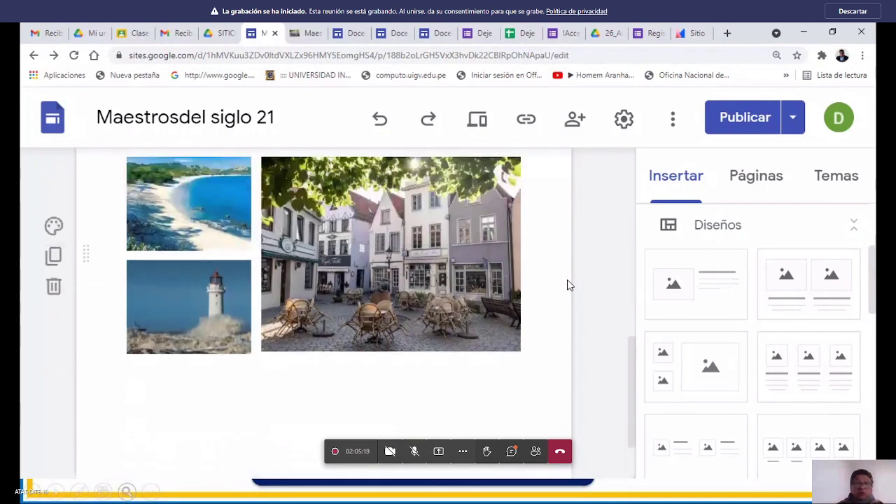
pyautogui.scroll(4, 568, 284)
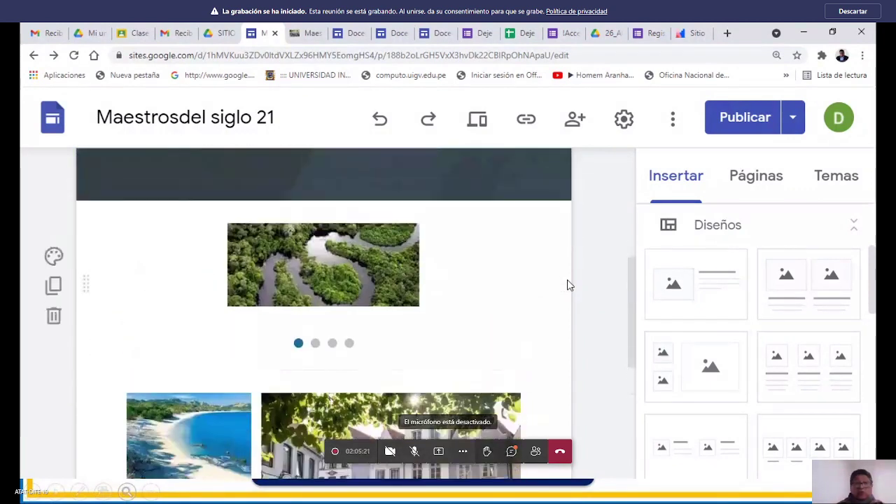
pyautogui.scroll(-3, 569, 283)
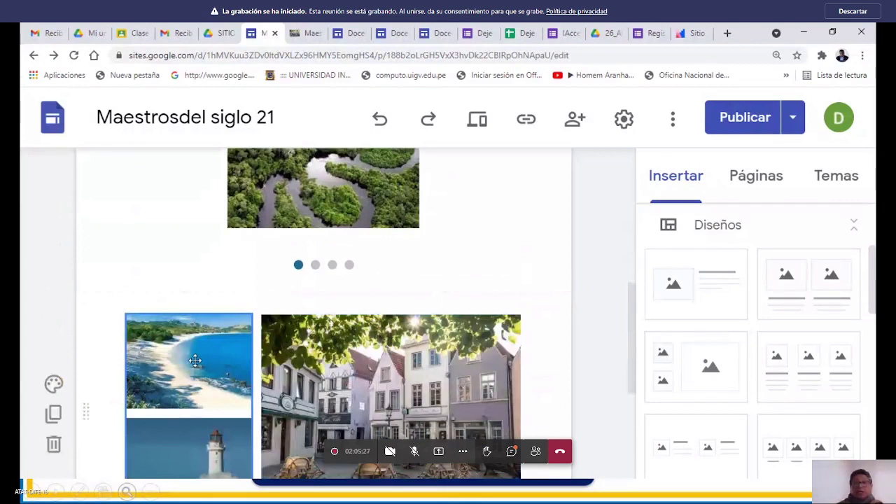
# - Open a new tab and search Google for 'blog', replacing the earlier draft queries
pyautogui.hotkey('ctrl', 't')
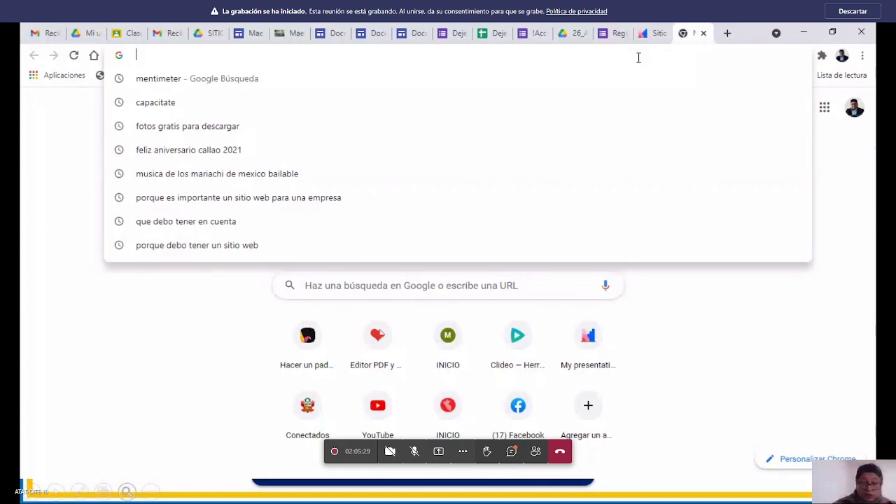
pyautogui.write('c9nten')
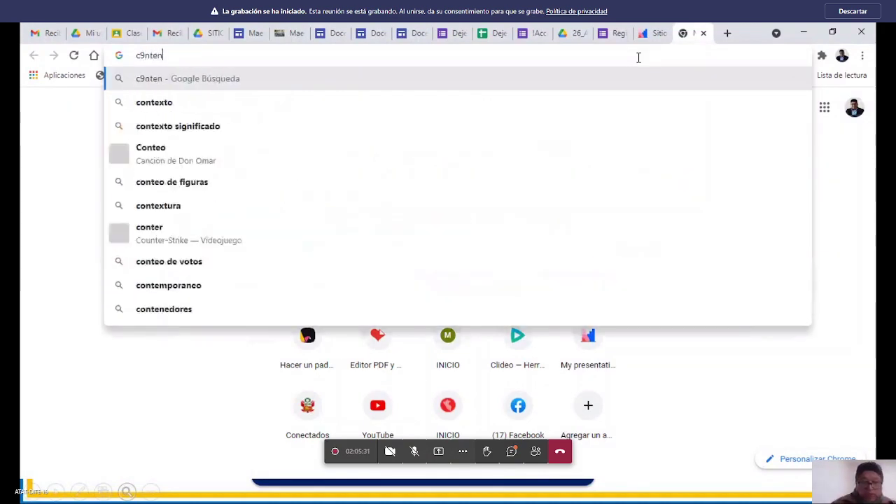
pyautogui.write('ido')
pyautogui.press('BackSpace')
pyautogui.press('BackSpace')
pyautogui.press('BackSpace')
pyautogui.press('BackSpace')
pyautogui.press('BackSpace')
pyautogui.press('BackSpace')
pyautogui.press('BackSpace')
pyautogui.press('BackSpace')
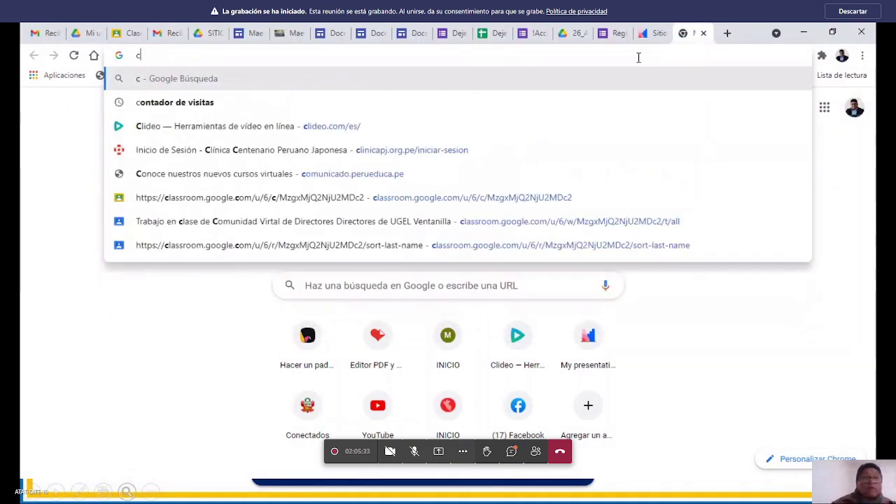
pyautogui.press('BackSpace')
pyautogui.write('infor')
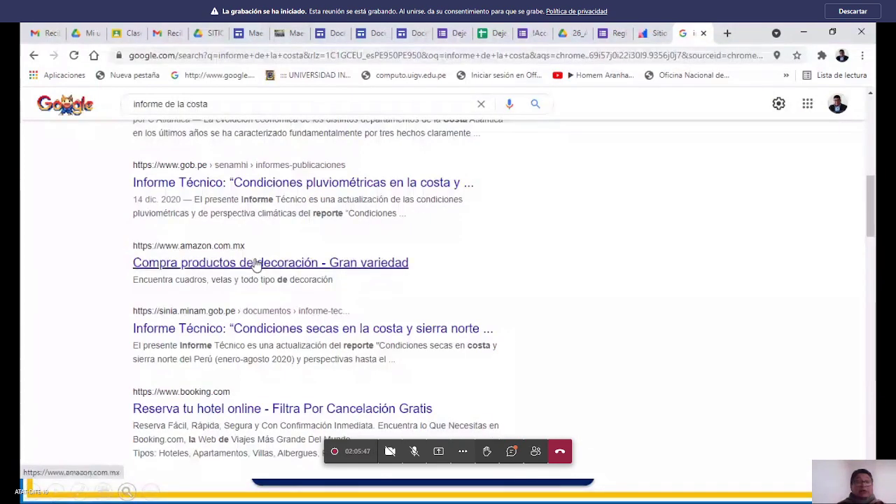
pyautogui.scroll(2, 280, 245)
pyautogui.moveTo(226, 104); pyautogui.dragTo(76, 140)
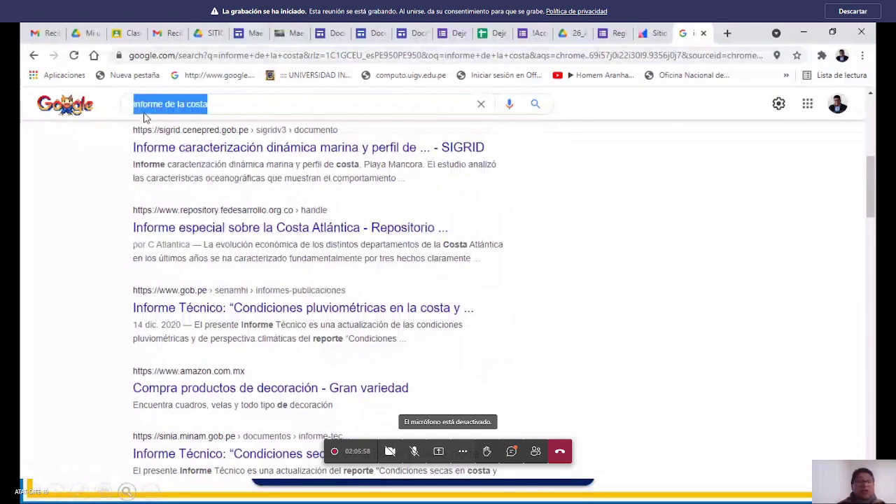
pyautogui.write('blog')
pyautogui.press('Return')
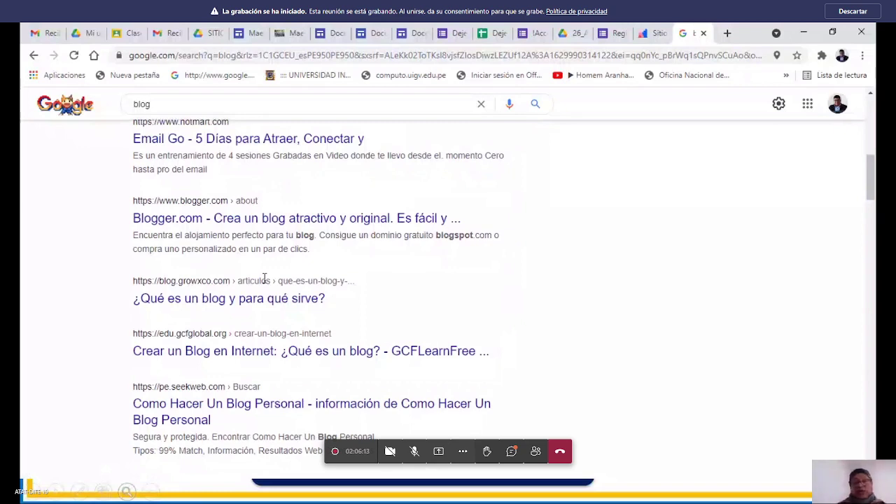
# - Copy the hotelgilda.com address from its tab and return to the site editor
pyautogui.hotkey('alt', 'Tab')
pyautogui.scroll(-3, 626, 231)
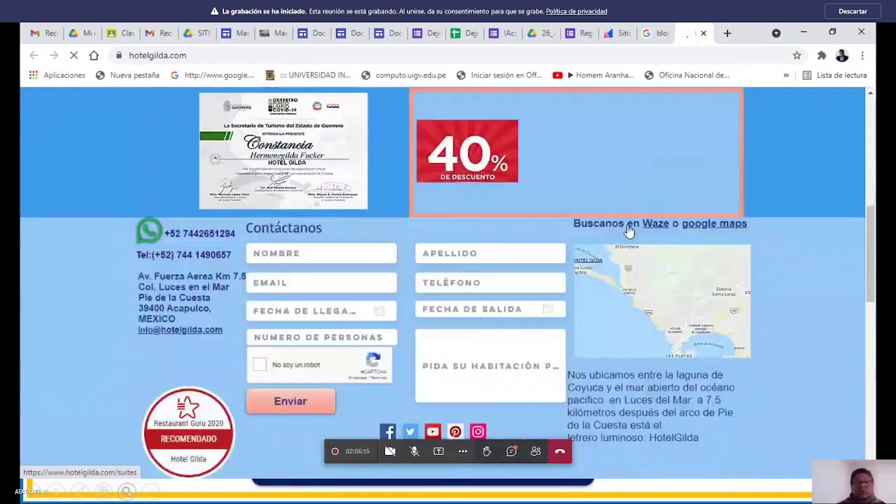
pyautogui.scroll(4, 625, 231)
pyautogui.scroll(2, 625, 231)
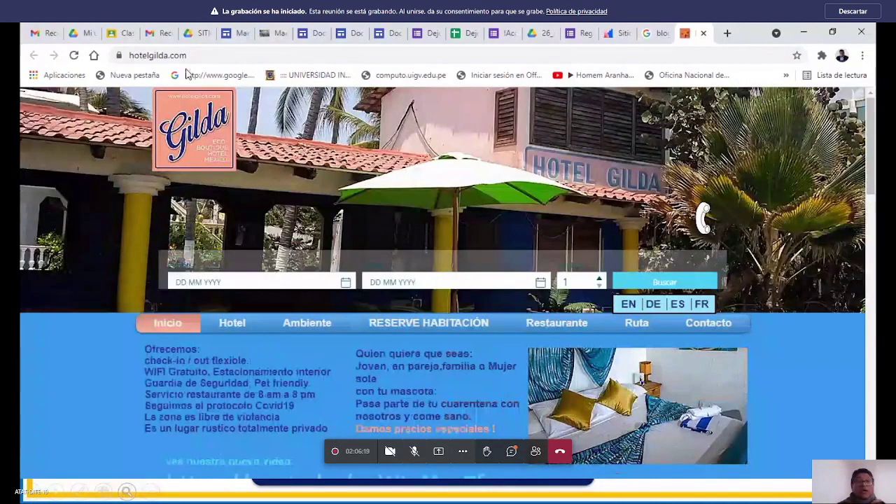
pyautogui.click(153, 56)
pyautogui.hotkey('ctrl', 'c')
pyautogui.rightClick(153, 56)
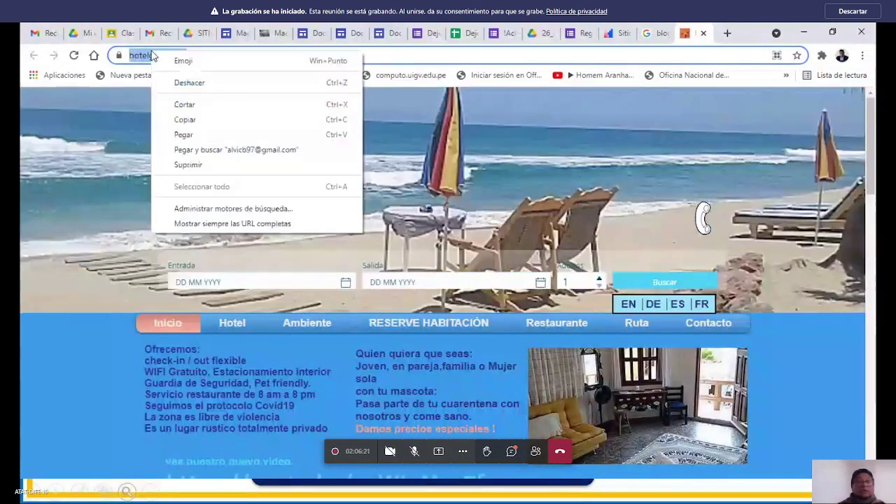
pyautogui.click(185, 120)
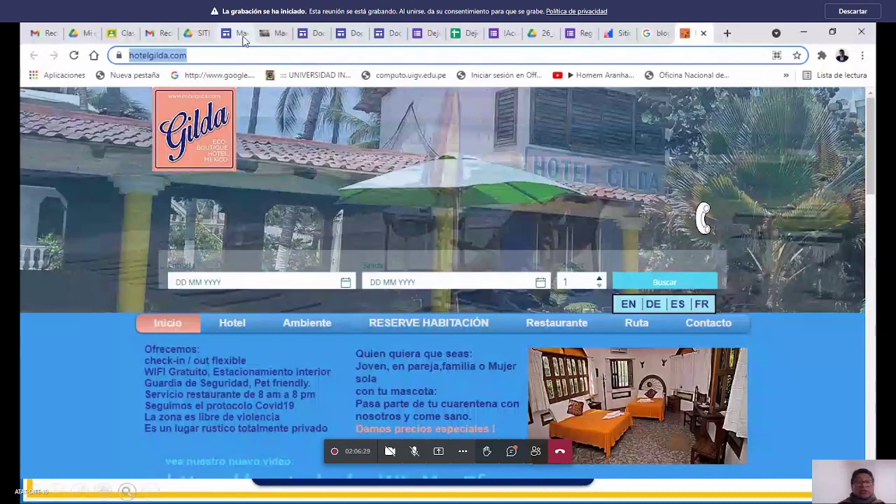
pyautogui.click(243, 41)
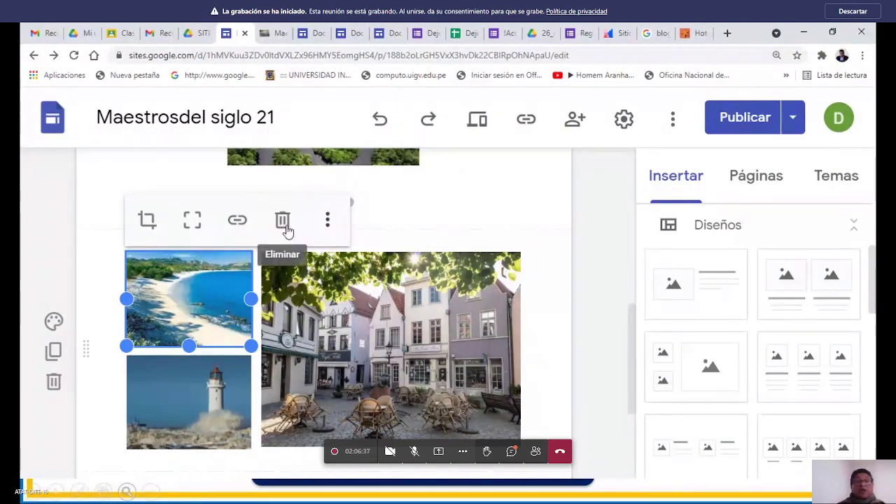
pyautogui.click(328, 223)
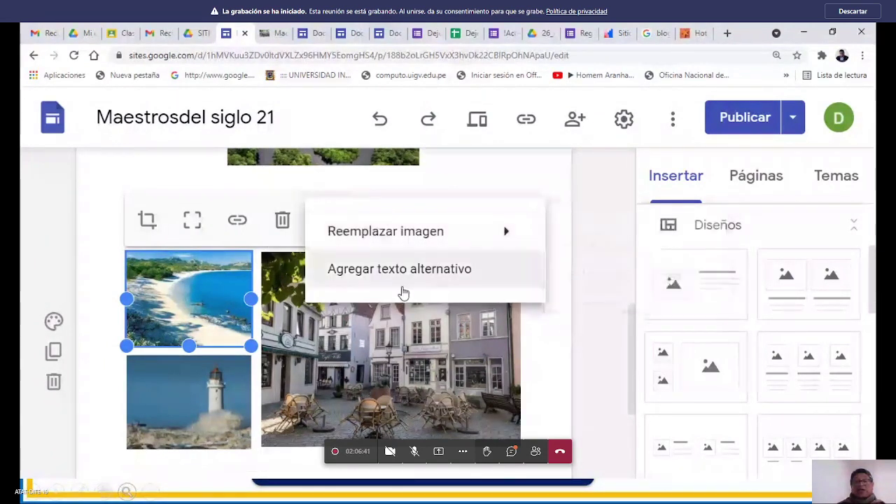
pyautogui.moveTo(313, 212)
pyautogui.click(420, 311)
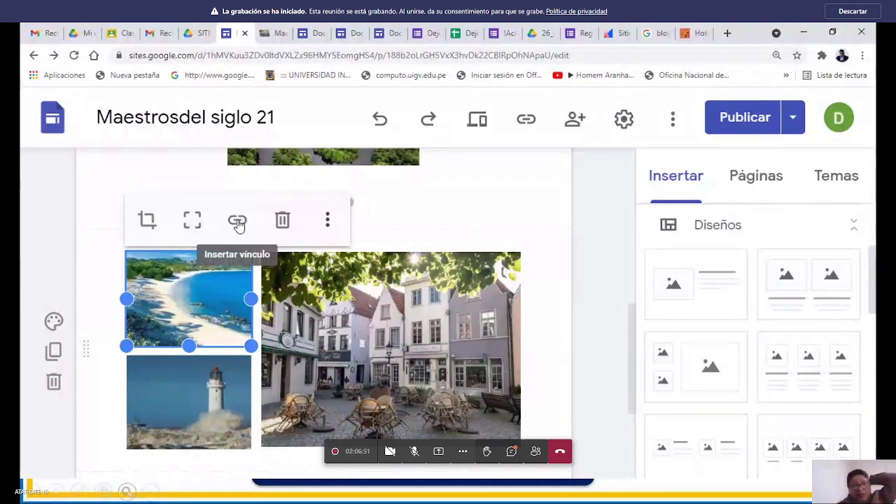
pyautogui.click(238, 223)
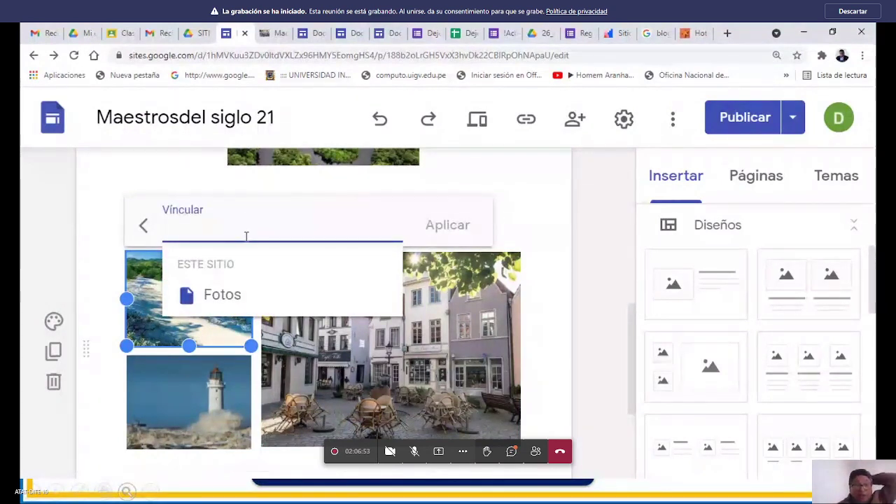
pyautogui.hotkey('ctrl', 'v')
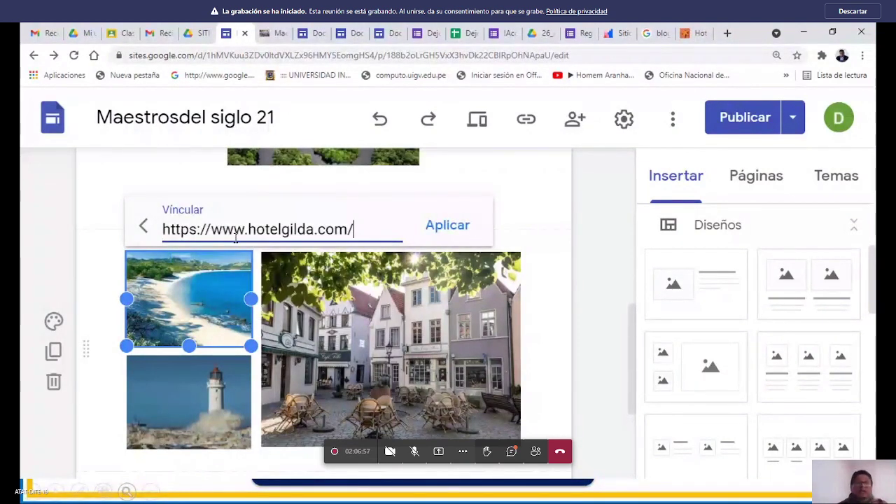
pyautogui.click(448, 225)
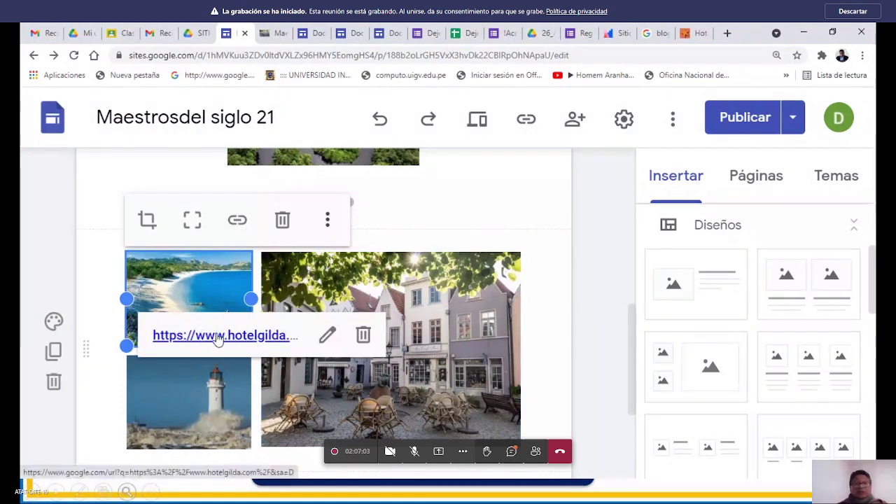
pyautogui.click(745, 118)
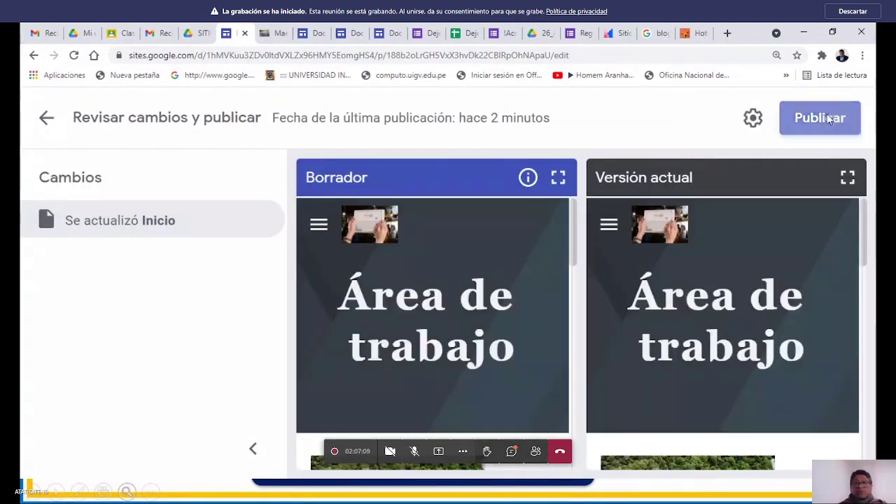
pyautogui.click(823, 119)
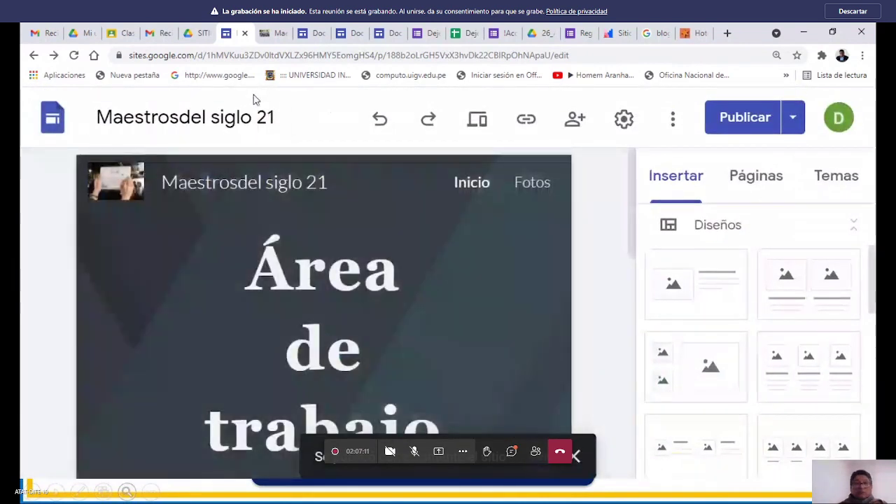
pyautogui.click(269, 32)
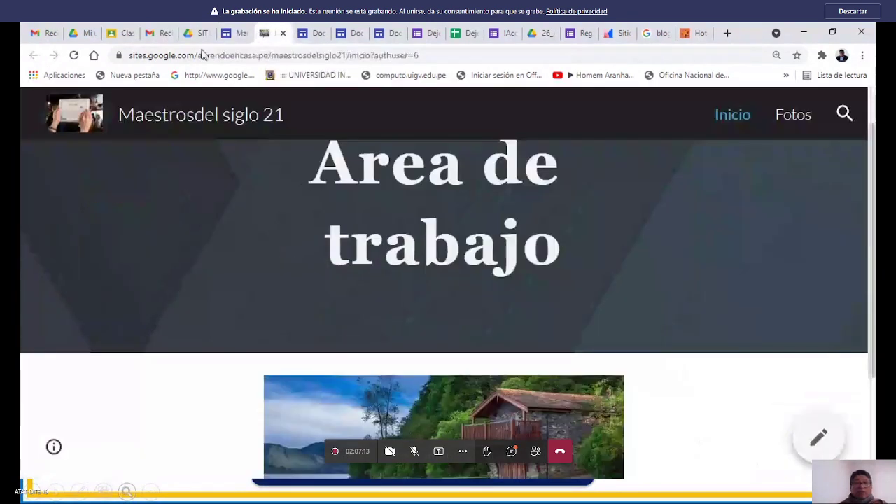
pyautogui.click(73, 55)
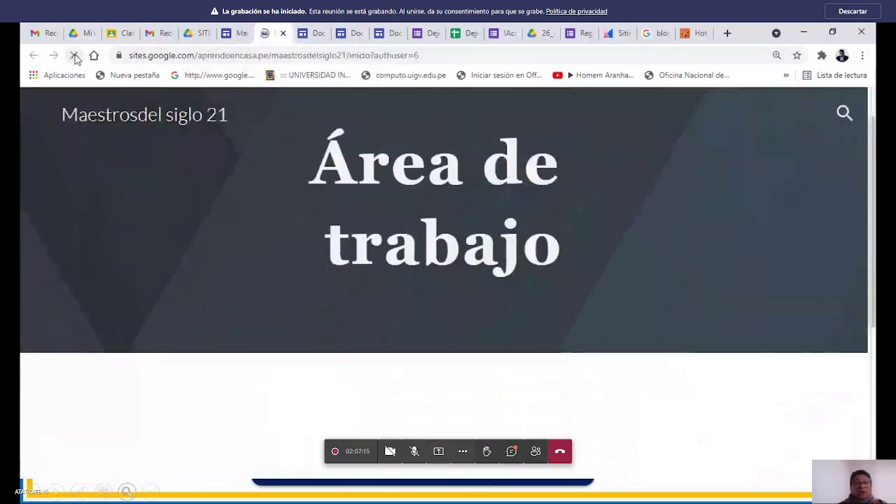
pyautogui.scroll(-5, 262, 203)
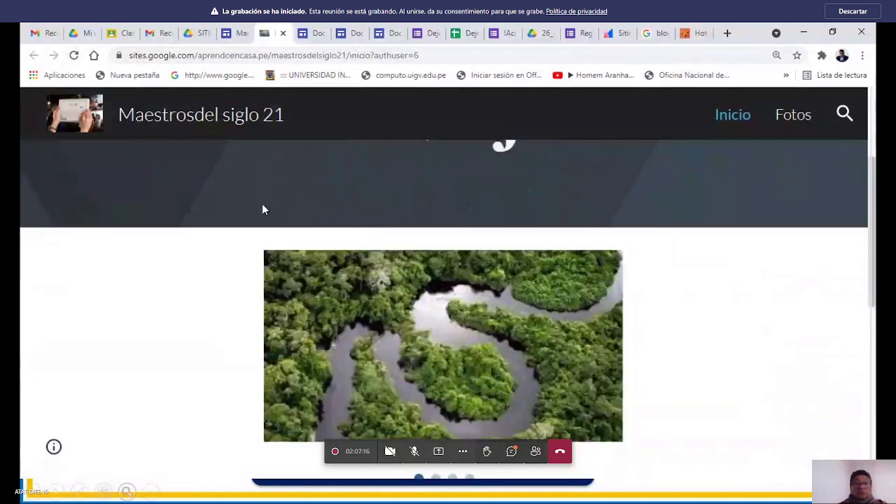
pyautogui.scroll(-2, 263, 208)
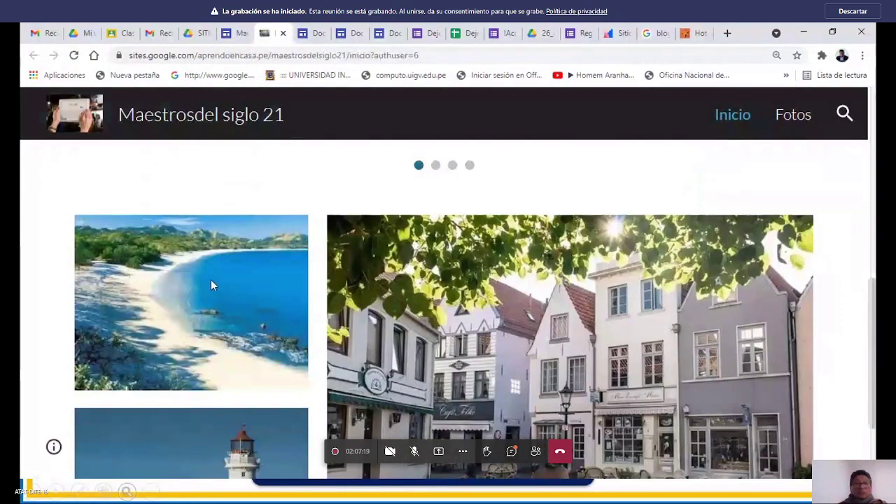
pyautogui.scroll(-2, 197, 284)
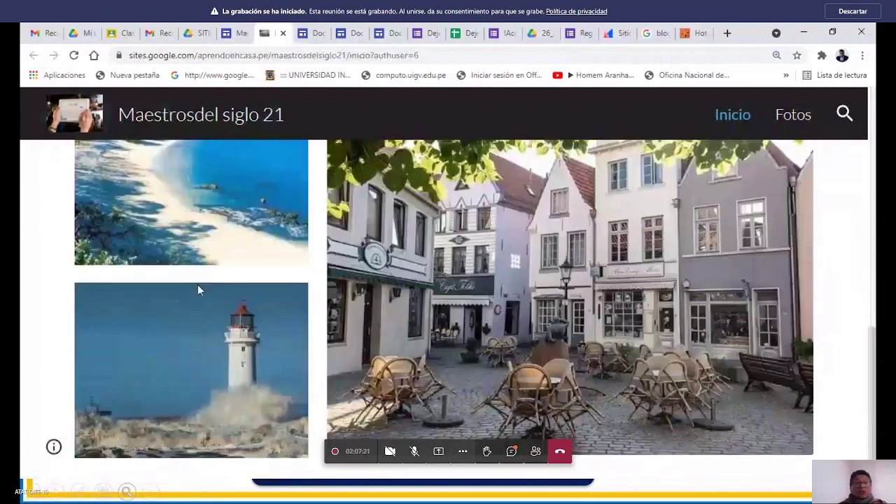
pyautogui.click(240, 35)
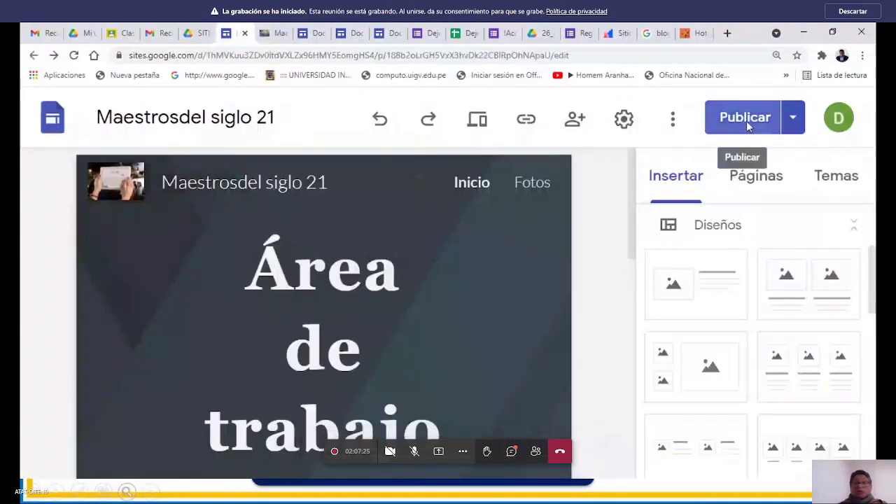
pyautogui.click(742, 124)
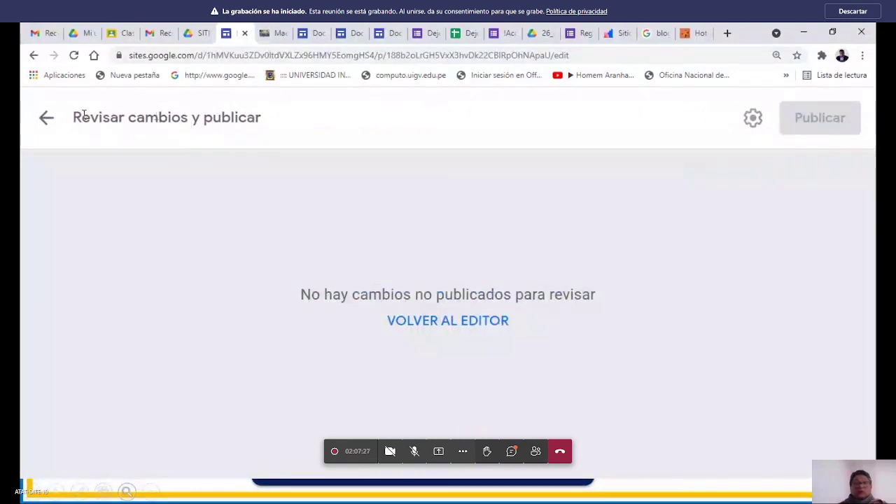
pyautogui.click(60, 131)
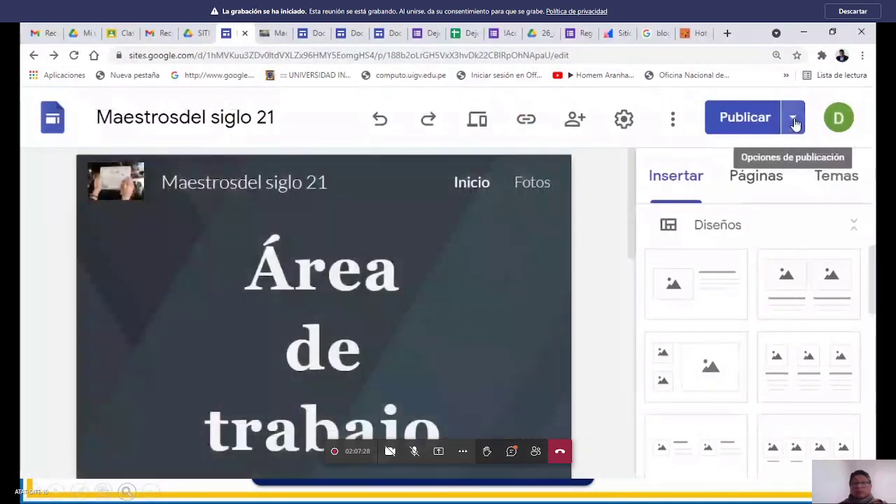
pyautogui.click(793, 118)
pyautogui.click(642, 228)
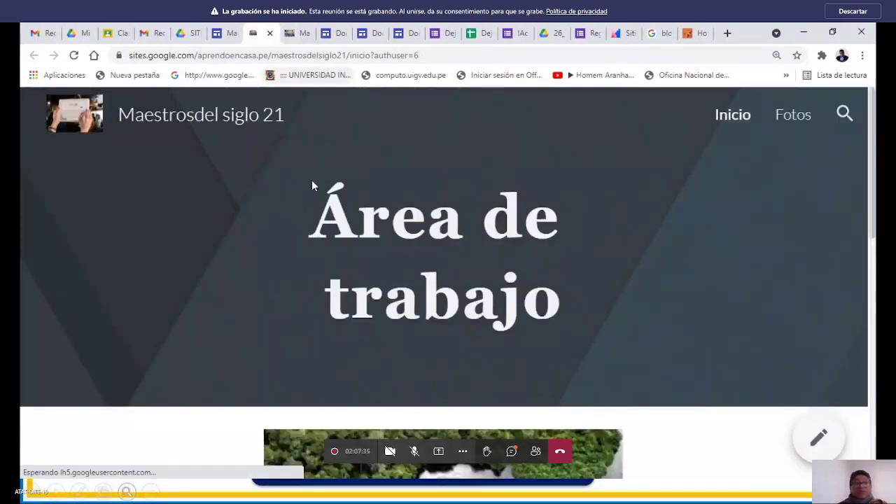
pyautogui.click(312, 181)
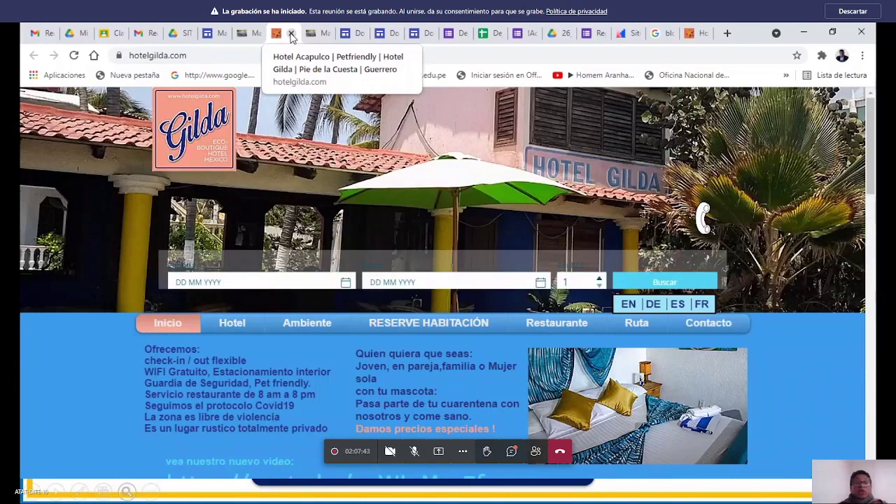
pyautogui.click(291, 33)
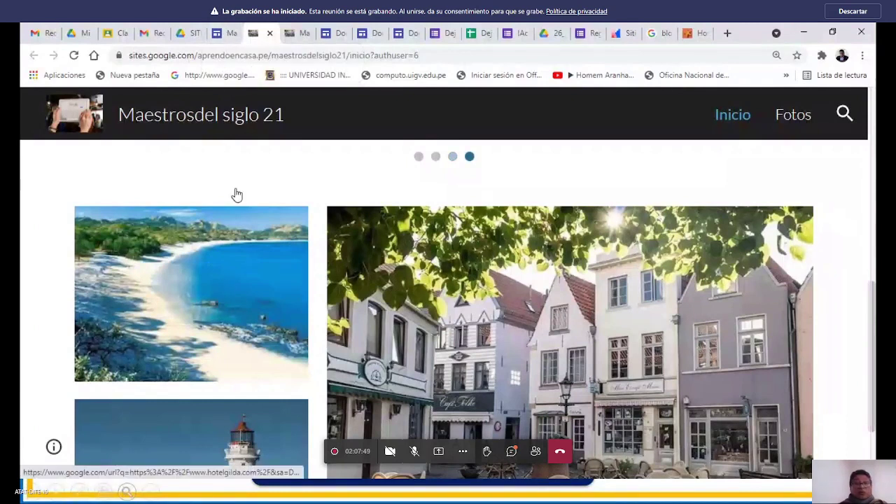
pyautogui.click(225, 40)
pyautogui.scroll(-3, 338, 267)
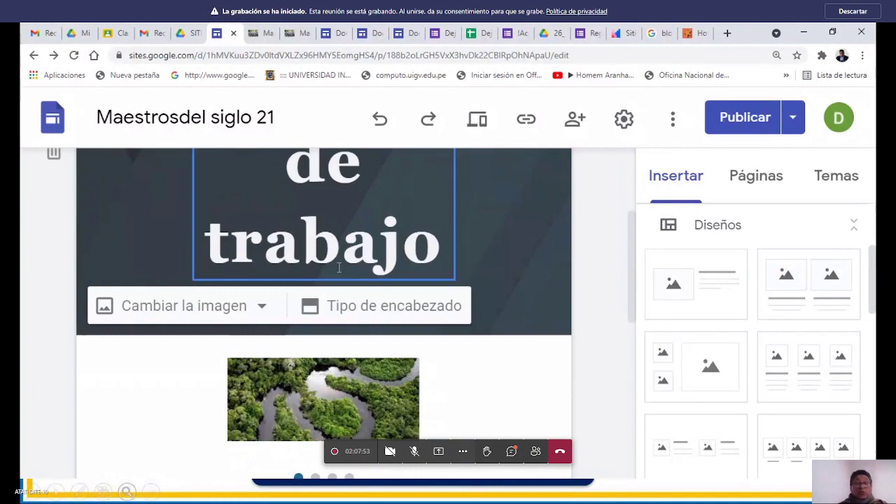
# - Insert a four-image captioned layout below the photo gallery
pyautogui.scroll(-8, 338, 267)
pyautogui.click(181, 235)
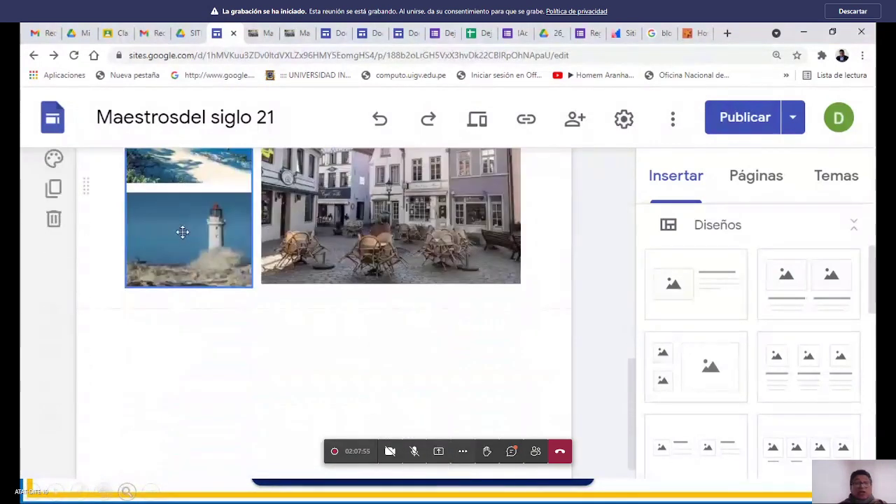
pyautogui.scroll(1, 210, 259)
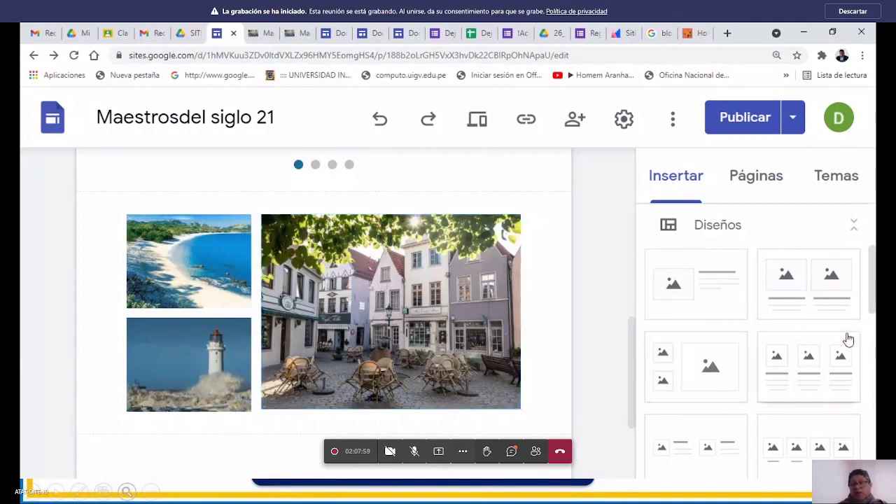
pyautogui.scroll(-1, 812, 332)
pyautogui.scroll(-3, 812, 332)
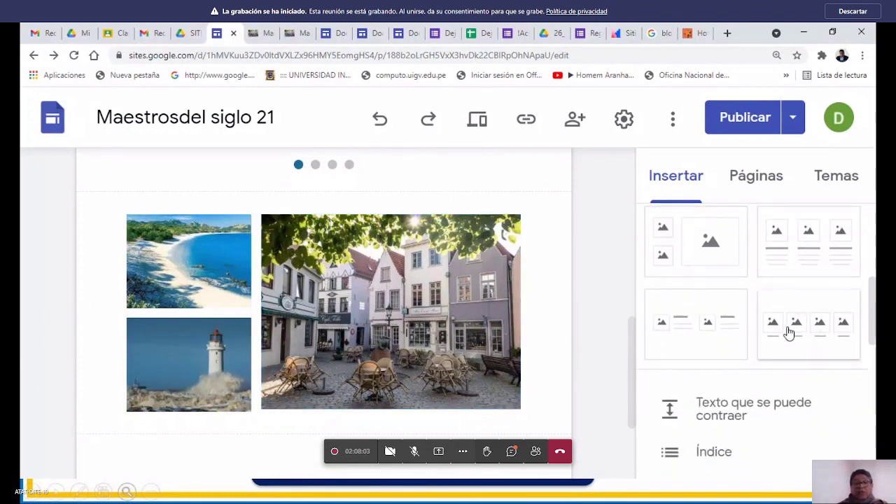
pyautogui.click(789, 332)
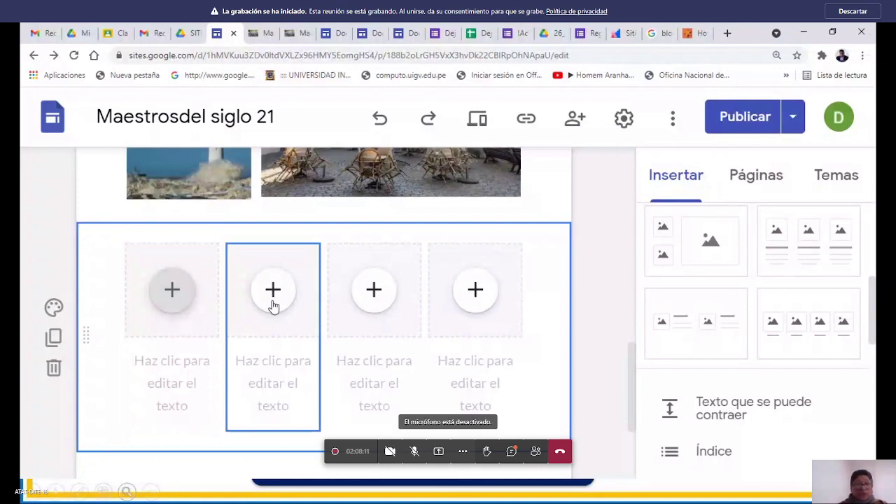
# - Add a Texto pequeño text box (Lato 9) in the page footer
pyautogui.click(124, 321)
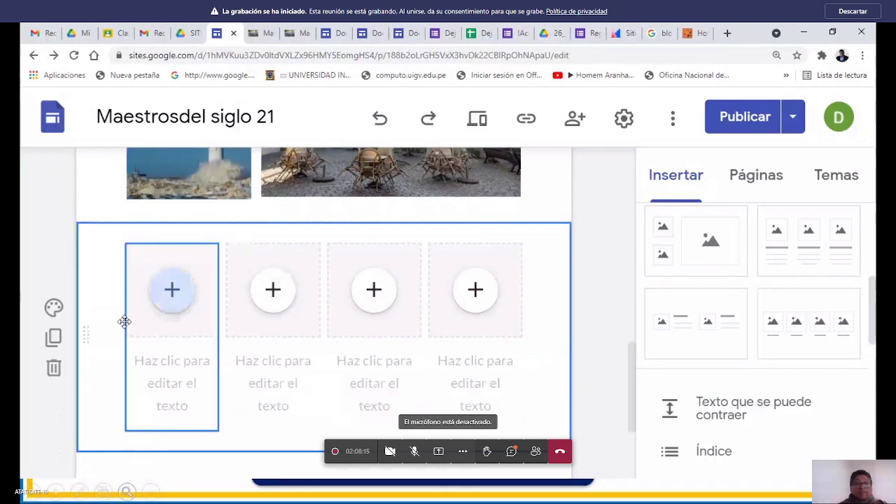
pyautogui.scroll(8, 434, 233)
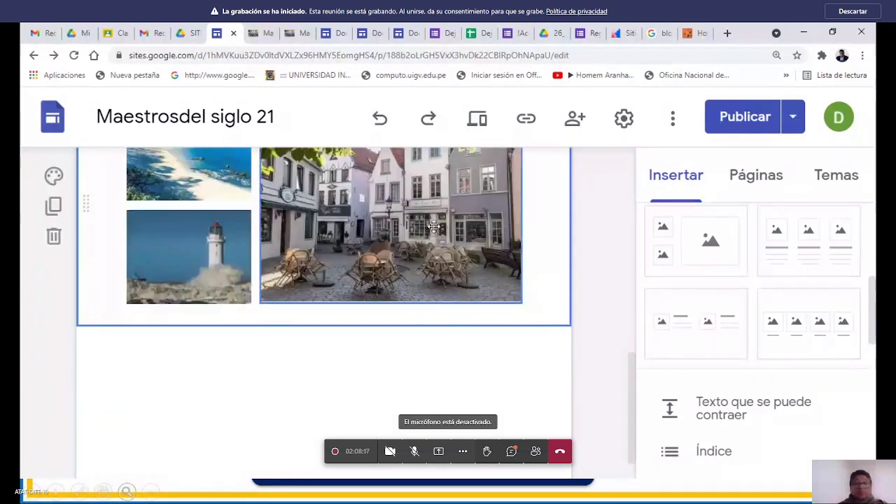
pyautogui.scroll(4, 434, 233)
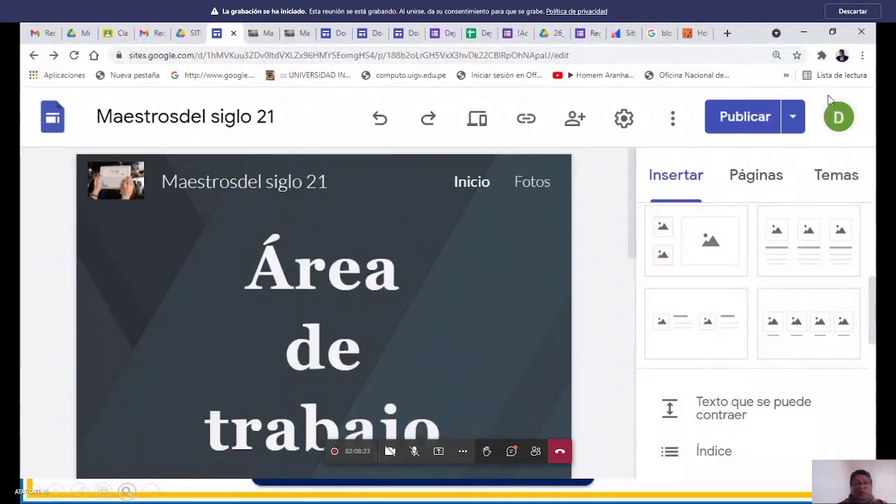
pyautogui.scroll(-5, 448, 280)
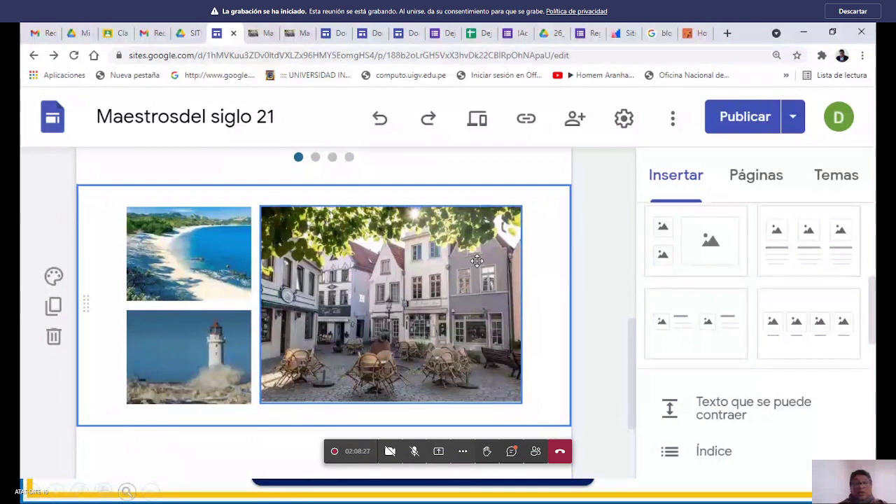
pyautogui.click(172, 382)
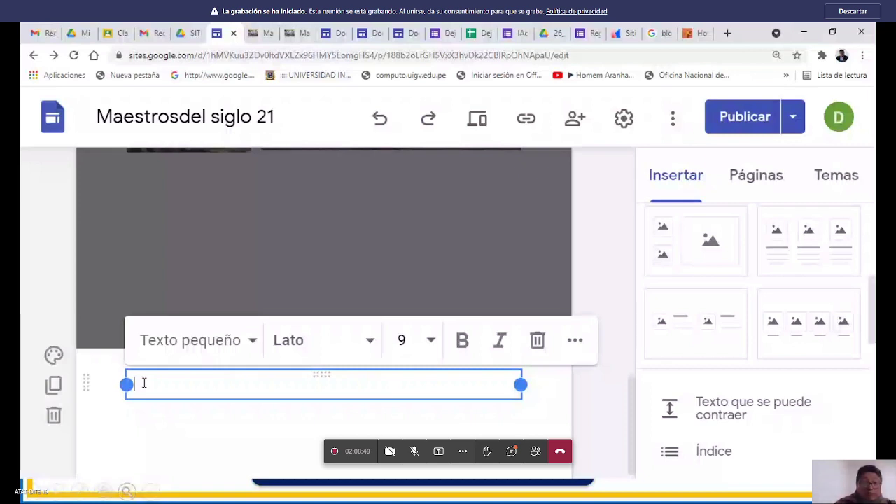
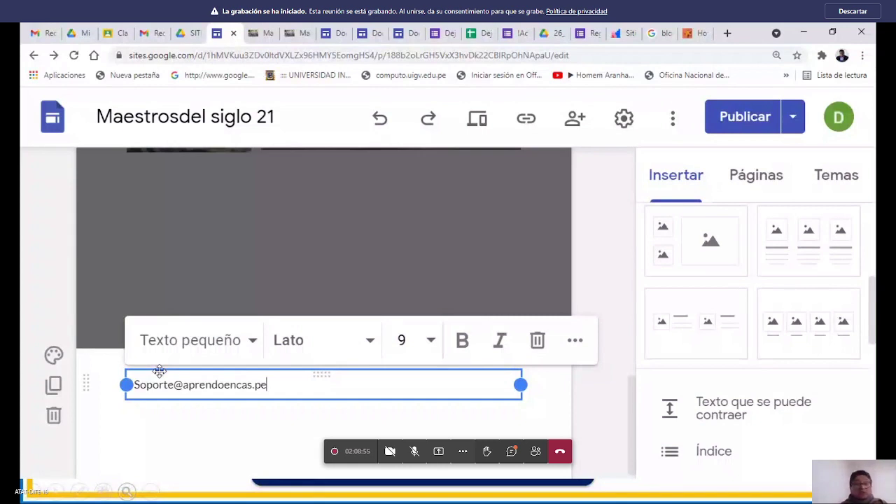
# - Enter the support e-mail address in the footer text box and finish editing
pyautogui.press('Escape')
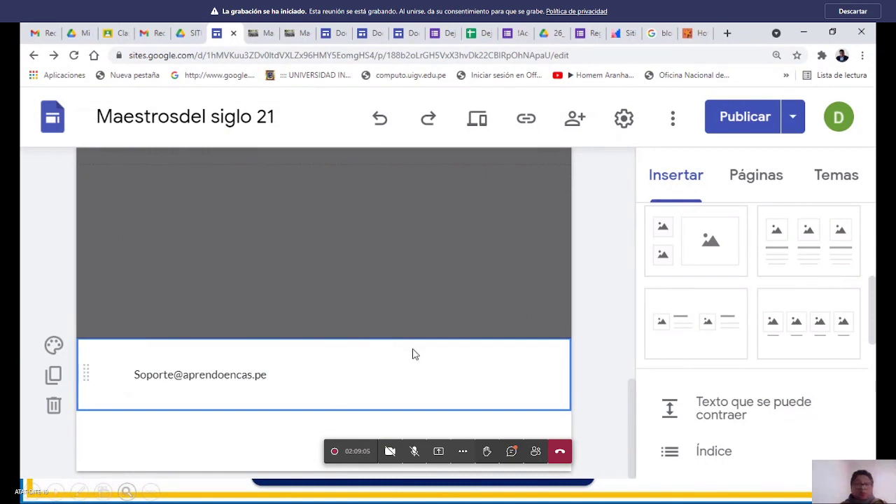
pyautogui.scroll(10, 412, 353)
pyautogui.scroll(3, 411, 349)
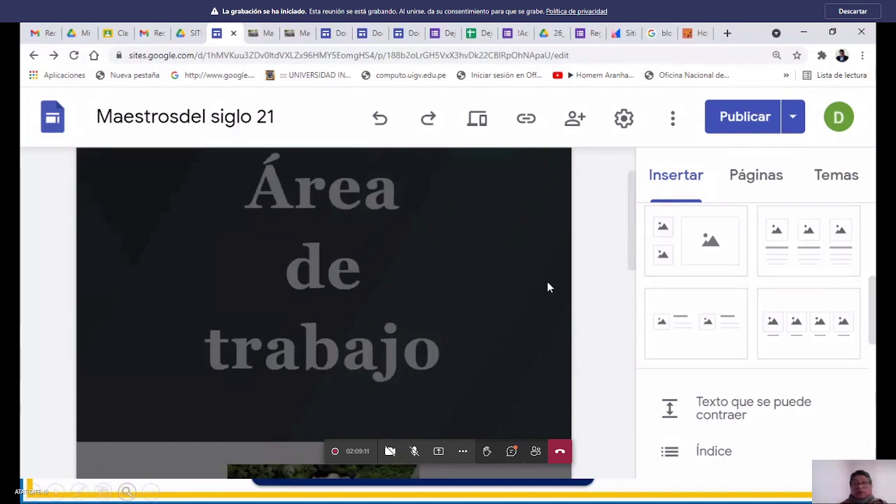
# - Switch from the Área de trabajo page to the Fotos page and scroll to its body
pyautogui.scroll(1, 549, 238)
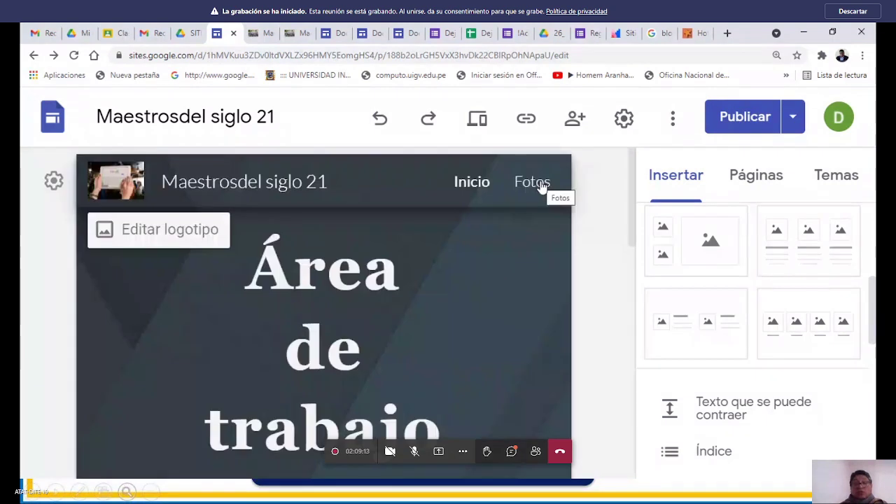
pyautogui.click(541, 184)
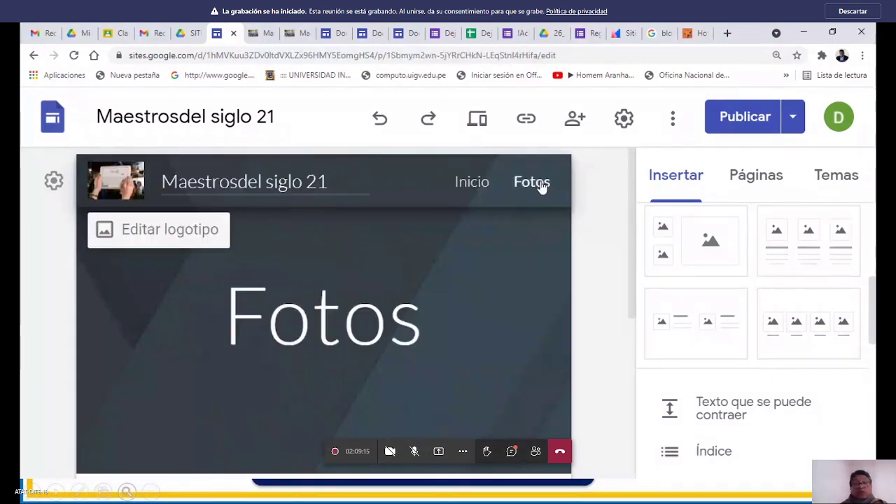
pyautogui.scroll(-5, 350, 303)
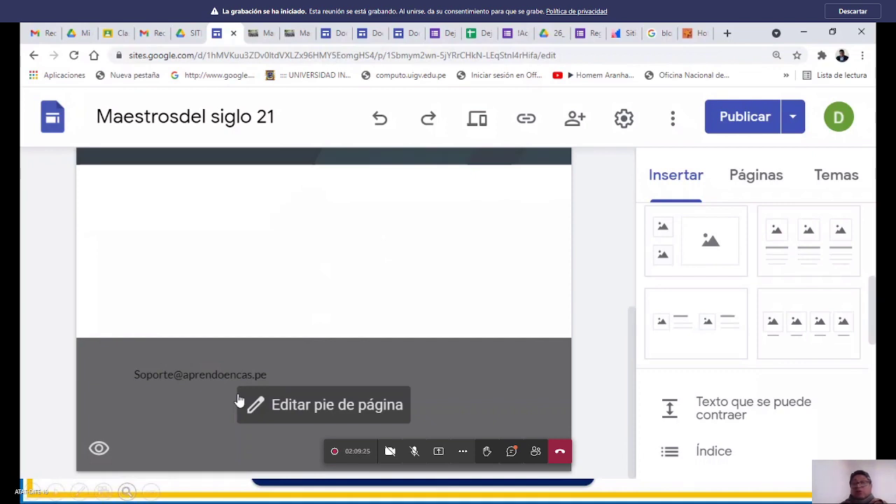
# - Zoom the browser out, restore it to 100 %, and return to the Fotos page's empty body
pyautogui.click(862, 54)
pyautogui.click(777, 172)
pyautogui.click(777, 172)
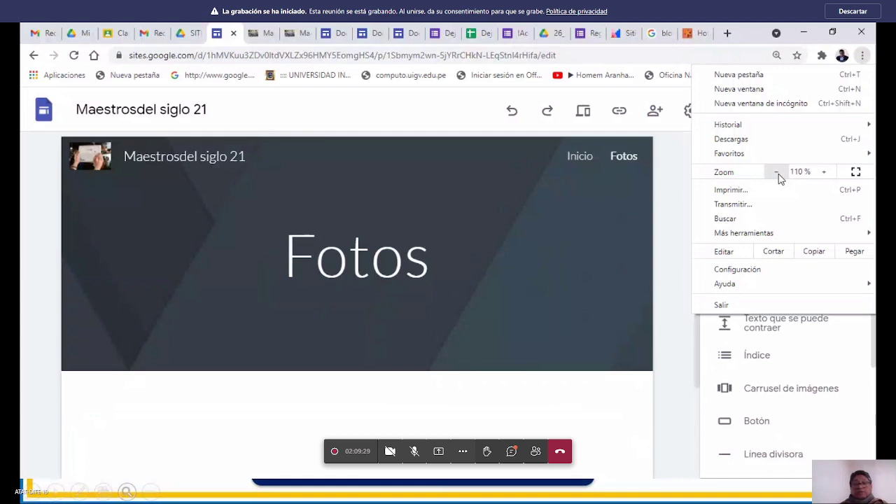
pyautogui.click(777, 172)
pyautogui.click(552, 250)
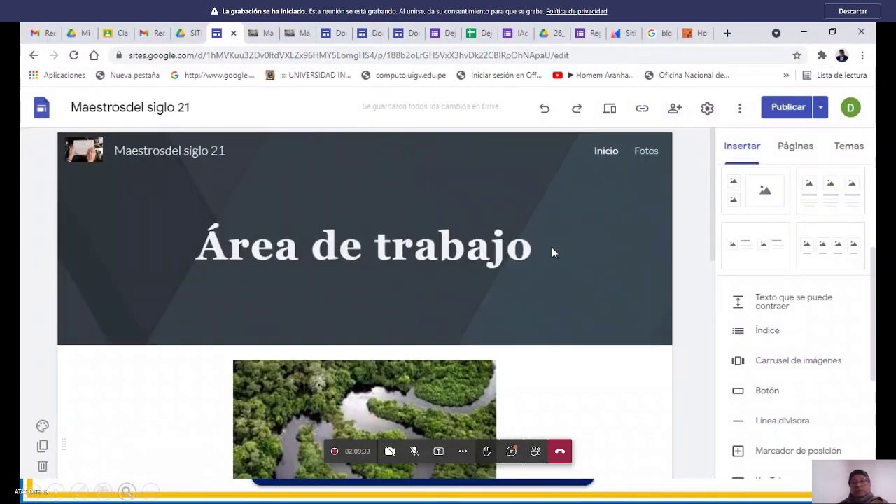
pyautogui.click(646, 150)
pyautogui.scroll(-1, 560, 231)
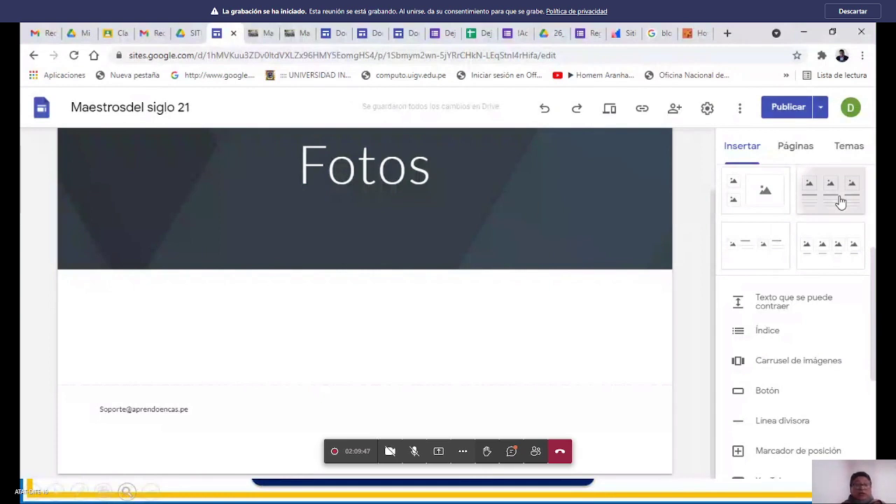
# - Insert a three-image layout and caption the first column 'Oscar'
pyautogui.click(840, 201)
pyautogui.click(500, 383)
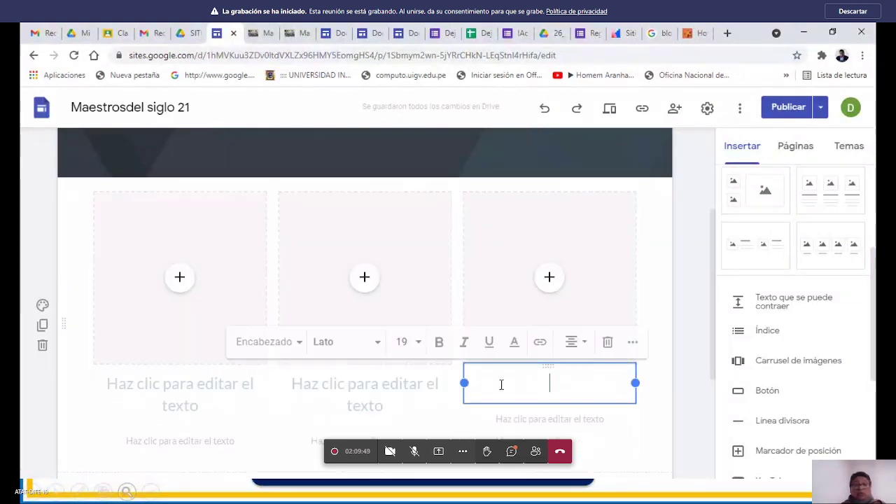
pyautogui.click(197, 385)
pyautogui.scroll(3, 451, 301)
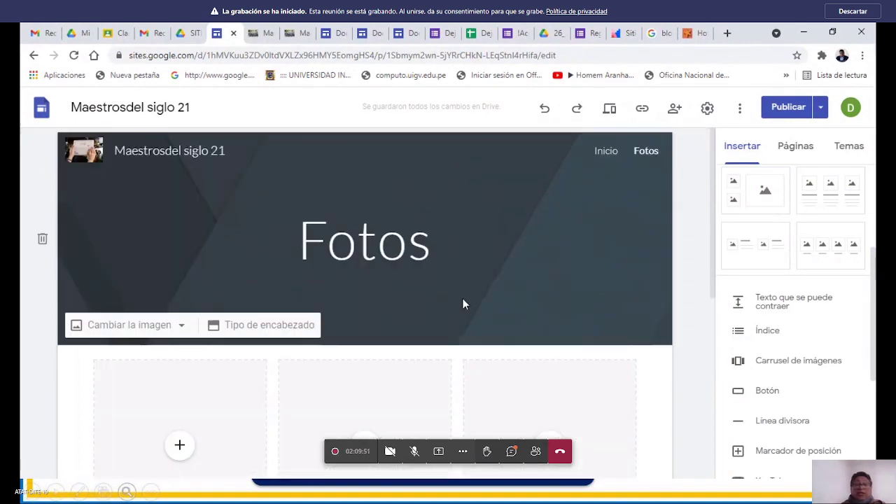
pyautogui.scroll(-4, 443, 301)
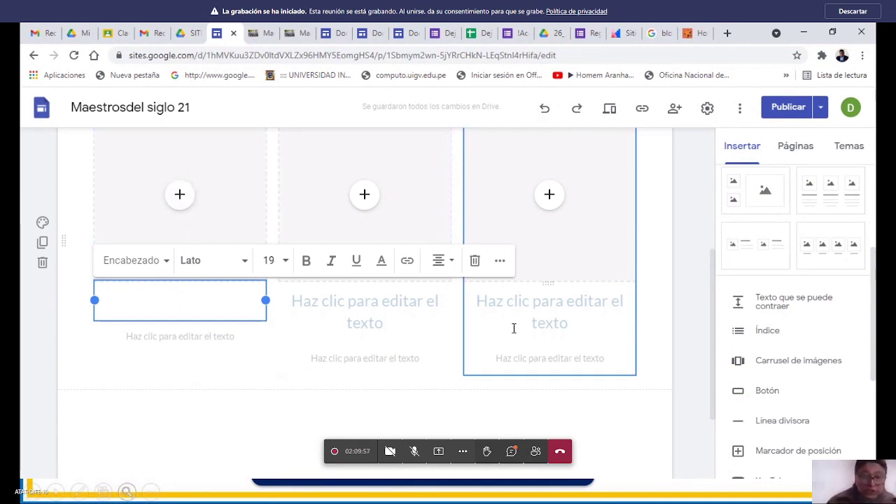
pyautogui.write('Osa')
pyautogui.scroll(1, 198, 343)
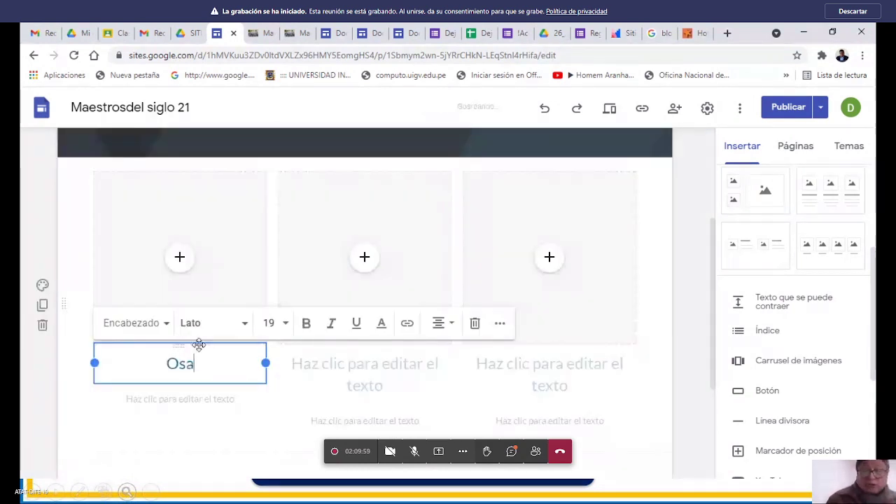
pyautogui.press('BackSpace')
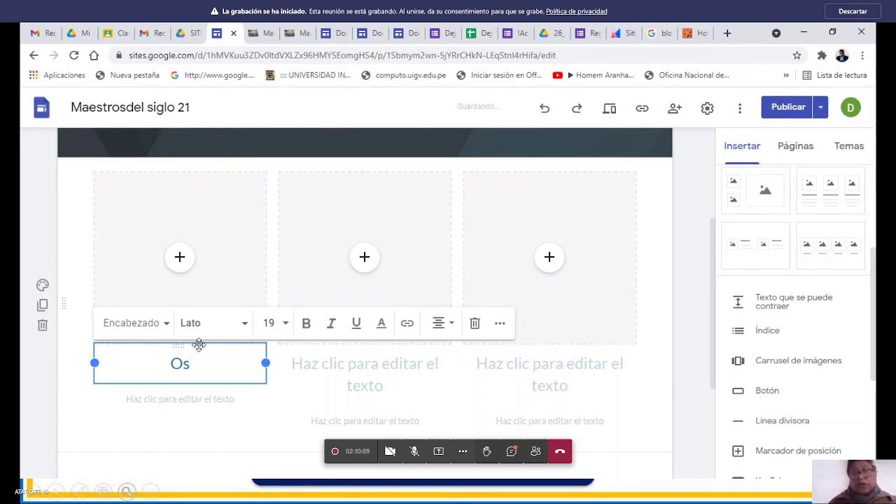
pyautogui.write('car')
# - Caption the middle column 'María' and the third column 'Beatris'
pyautogui.click(364, 374)
pyautogui.write('María')
pyautogui.click(564, 359)
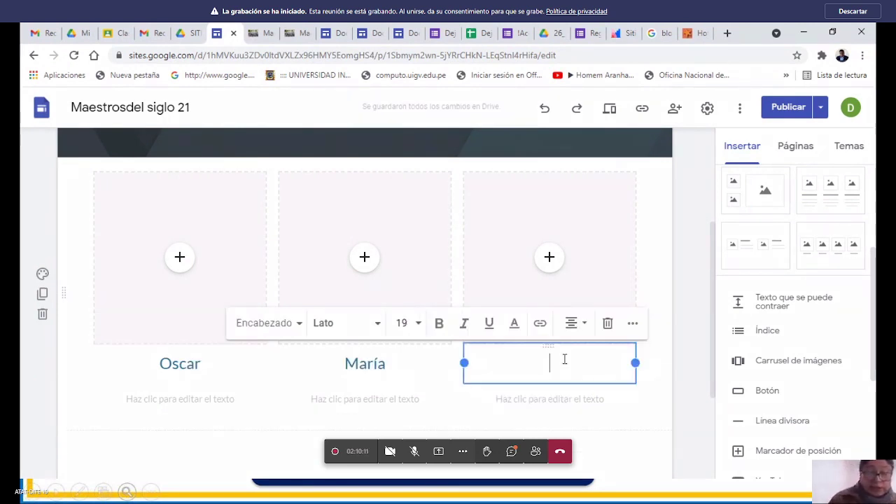
pyautogui.write('B')
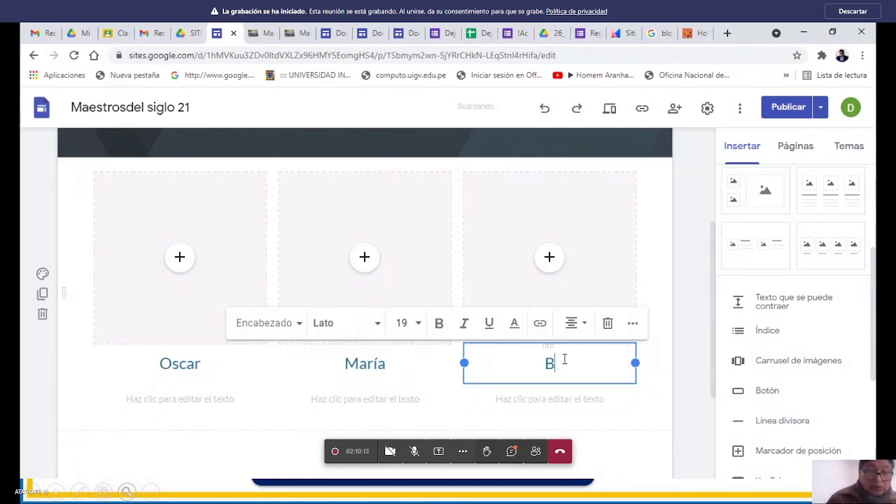
pyautogui.write('eat')
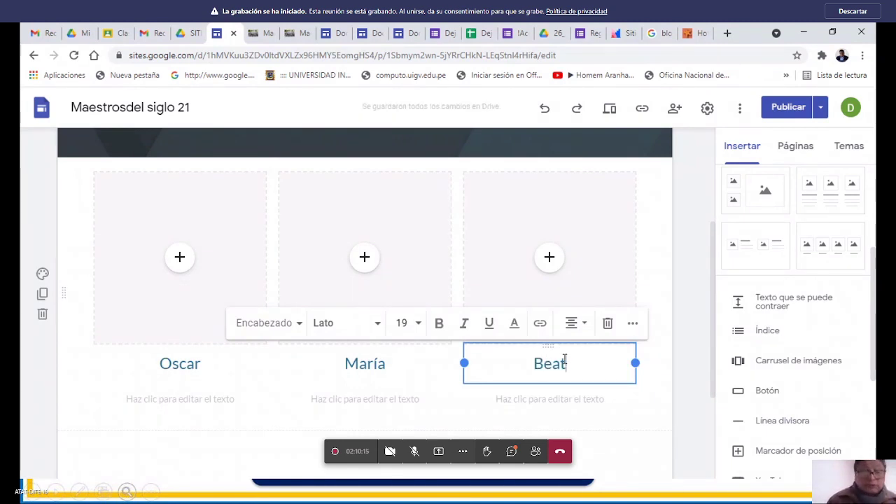
pyautogui.write('ris')
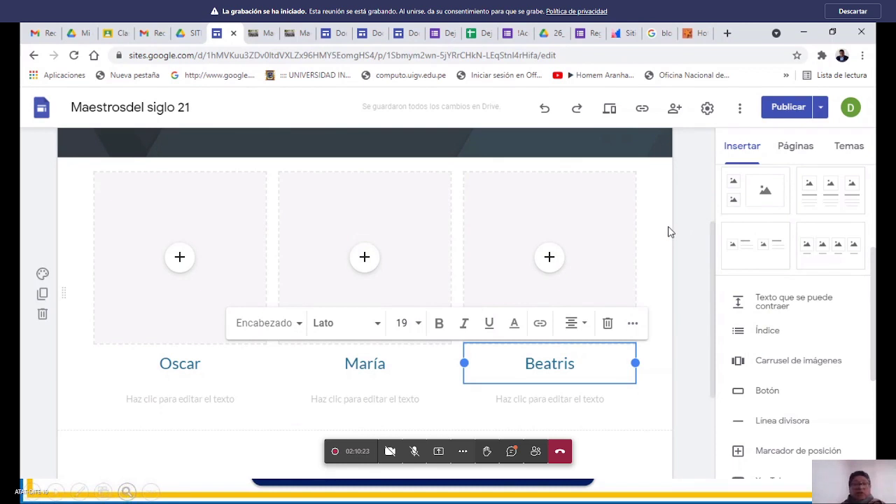
pyautogui.click(180, 258)
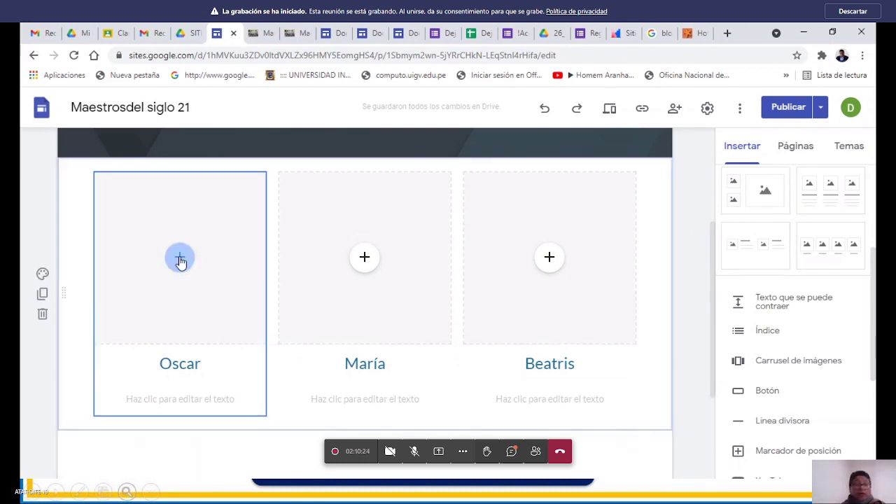
# - Upload image file 1 from Escritorio > TRABAJO_REGION > imagenes_fotos_trabajo into Oscar's box, uncropped
pyautogui.click(206, 301)
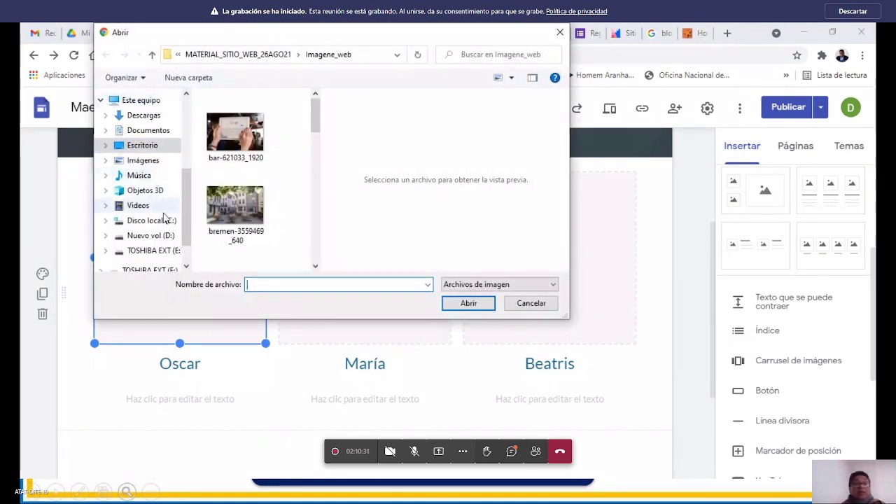
pyautogui.scroll(2, 180, 197)
pyautogui.scroll(1, 180, 197)
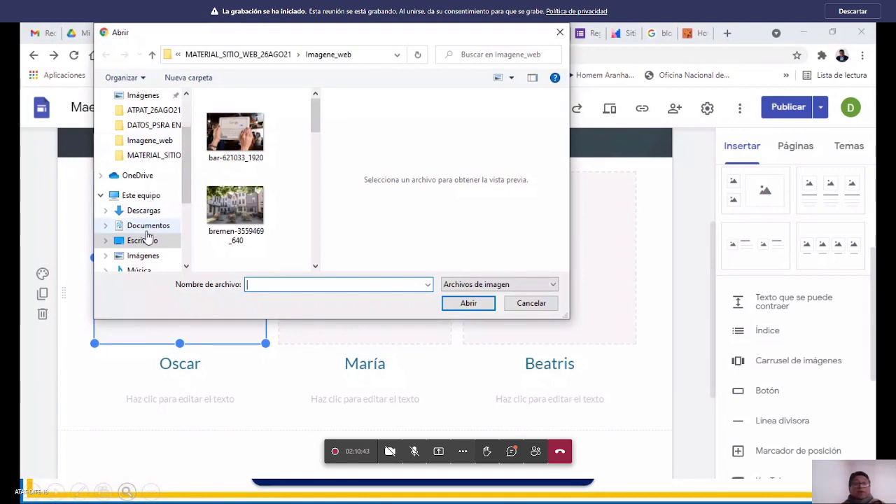
pyautogui.click(143, 240)
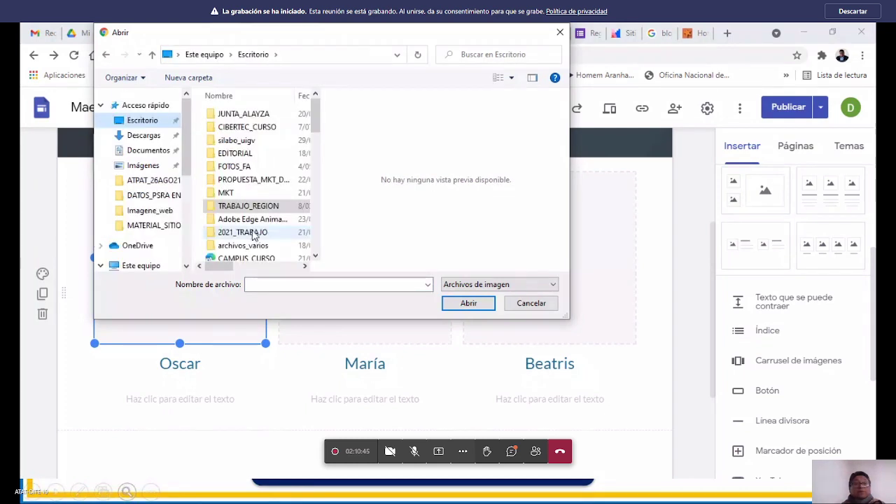
pyautogui.doubleClick(248, 206)
pyautogui.scroll(-3, 254, 213)
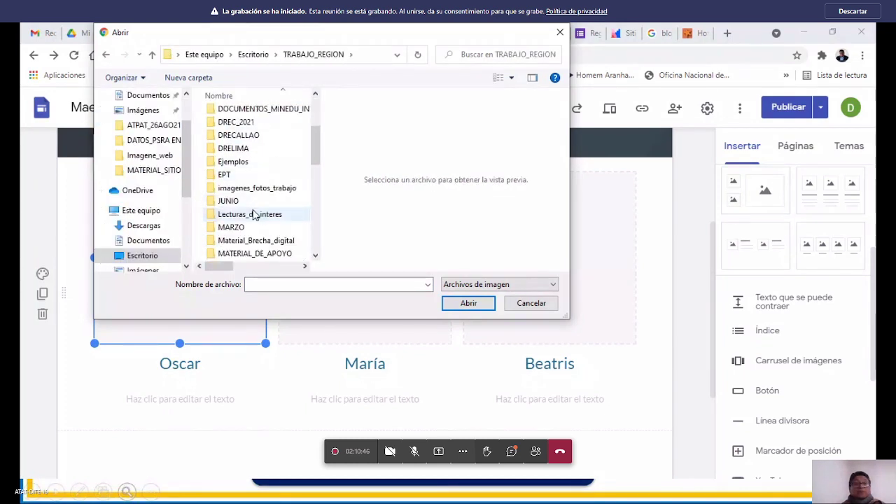
pyautogui.doubleClick(266, 189)
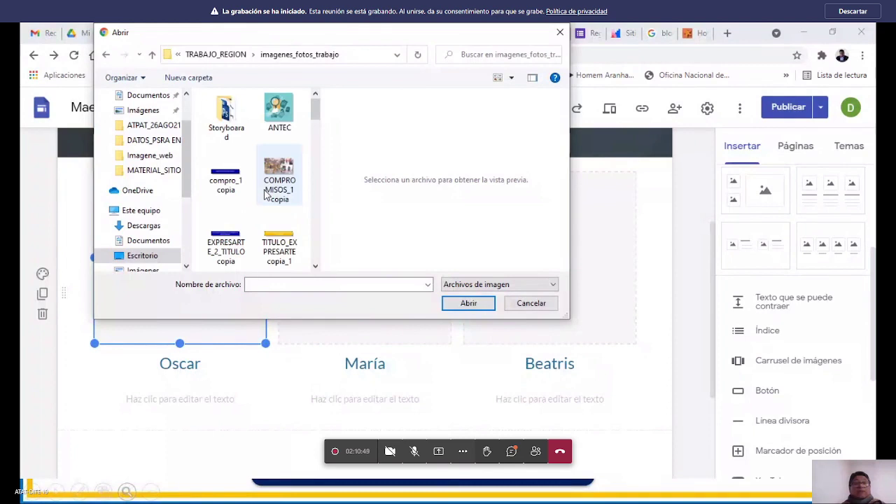
pyautogui.moveTo(314, 112); pyautogui.dragTo(314, 217)
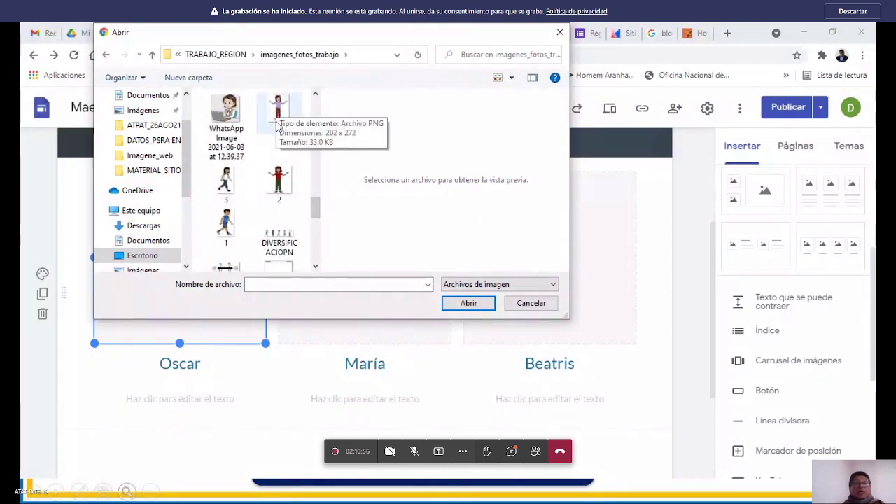
pyautogui.click(227, 222)
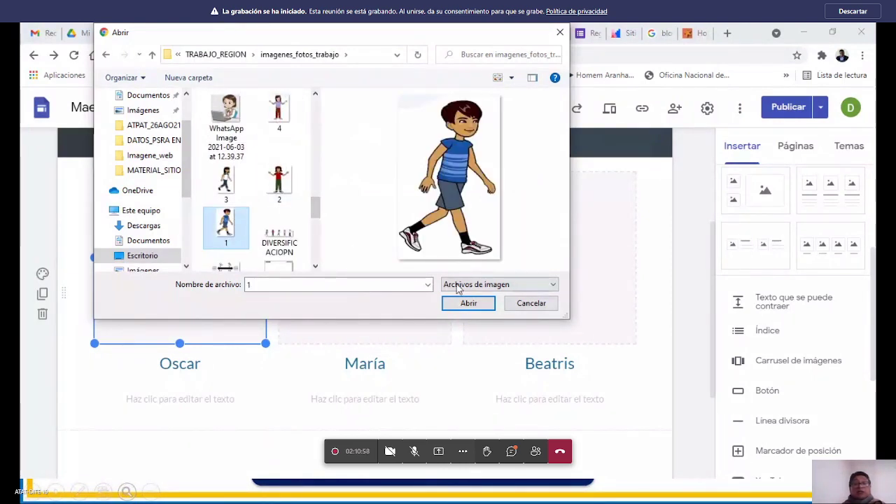
pyautogui.click(467, 302)
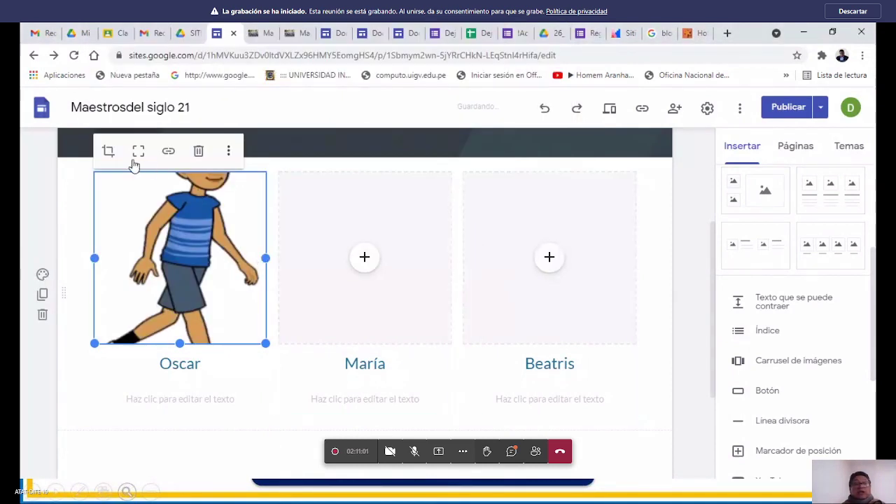
pyautogui.click(137, 152)
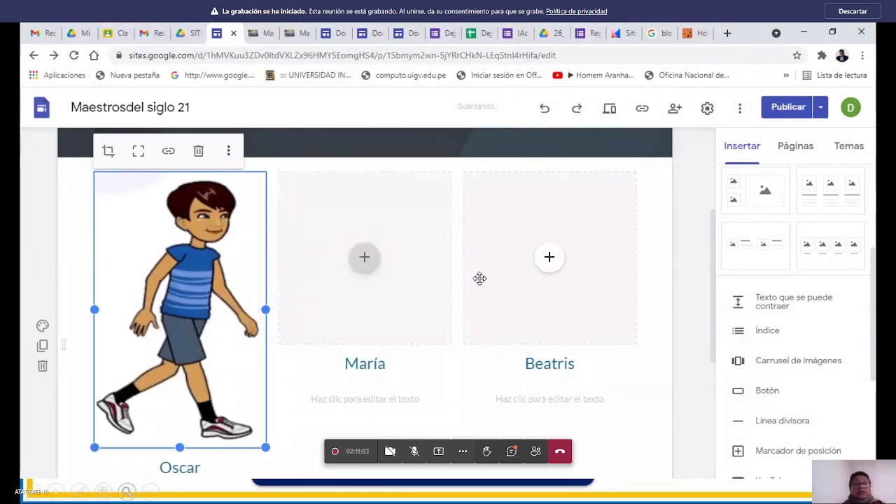
pyautogui.click(647, 222)
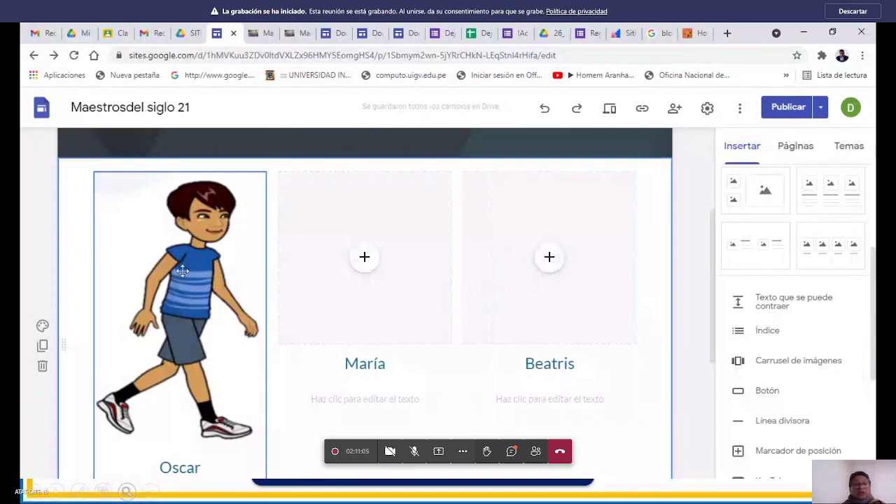
# - Upload pictures into María's box and Beatris's box, using image file 3 for Beatris
pyautogui.click(369, 268)
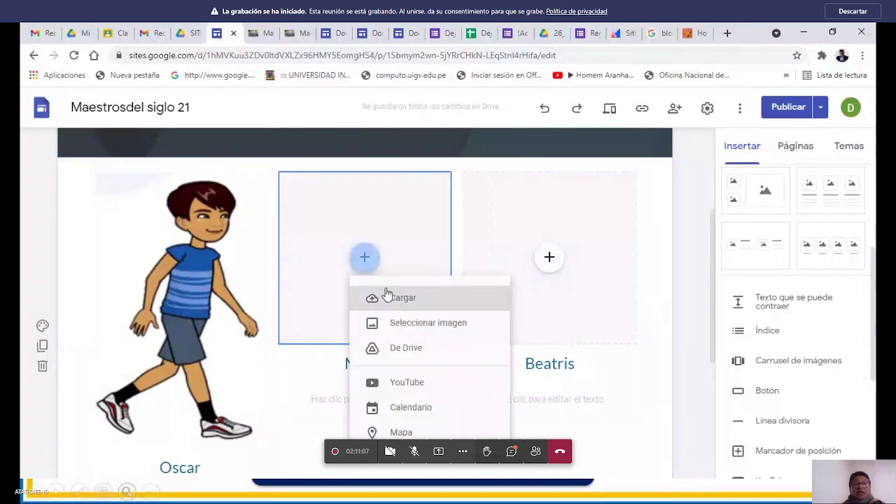
pyautogui.click(386, 296)
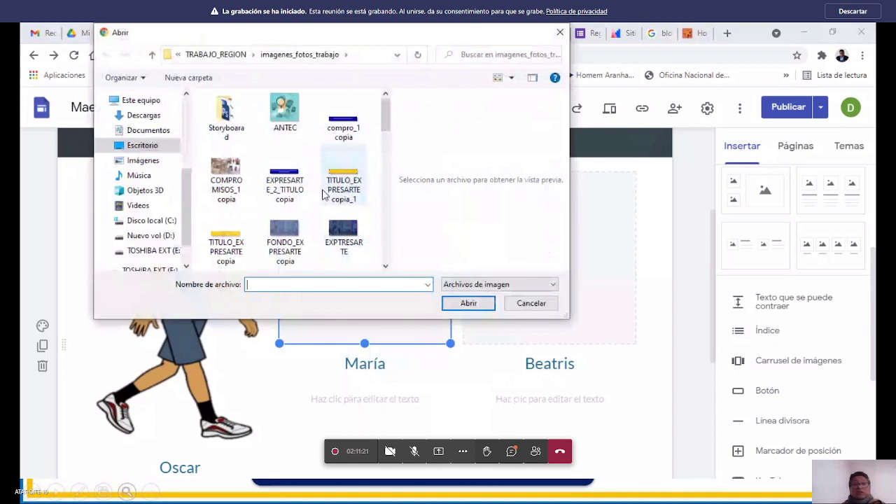
pyautogui.press('Escape')
pyautogui.click(505, 241)
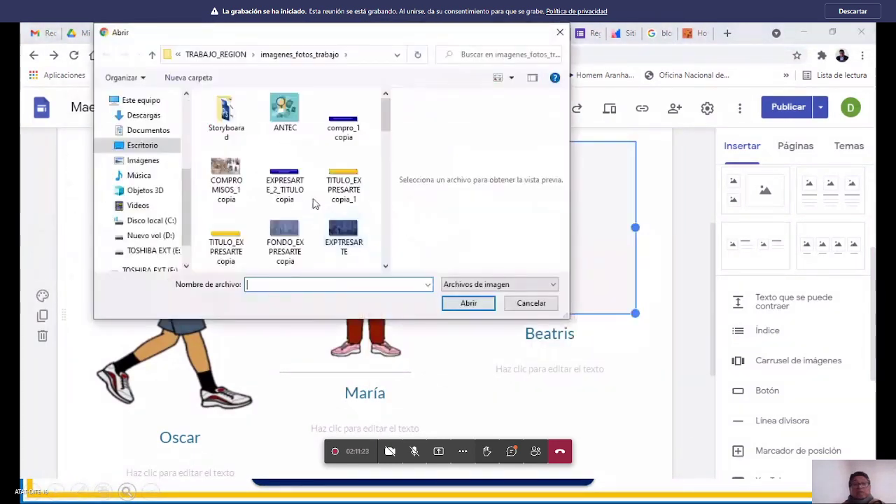
pyautogui.scroll(-5, 312, 193)
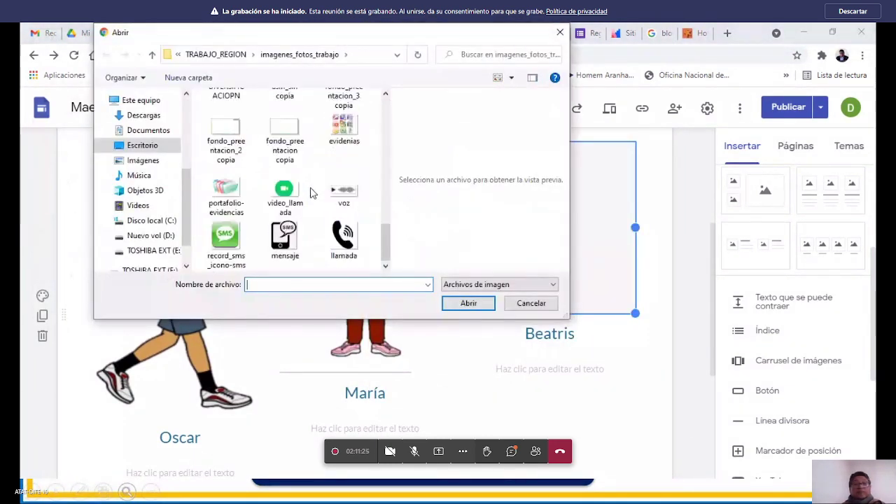
pyautogui.scroll(3, 311, 192)
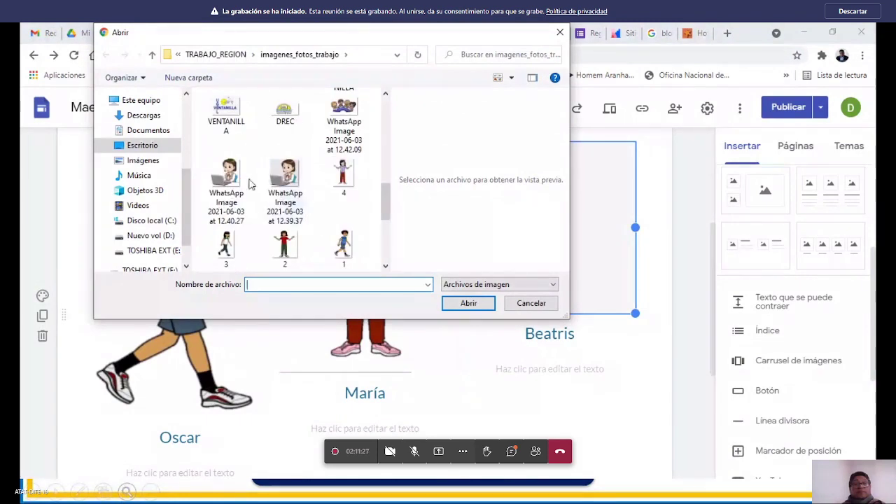
pyautogui.click(226, 245)
pyautogui.click(468, 302)
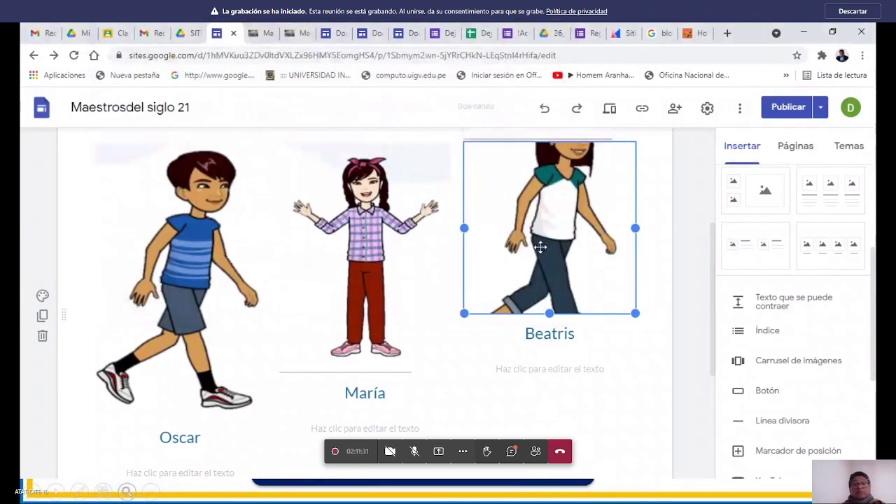
pyautogui.scroll(2, 518, 259)
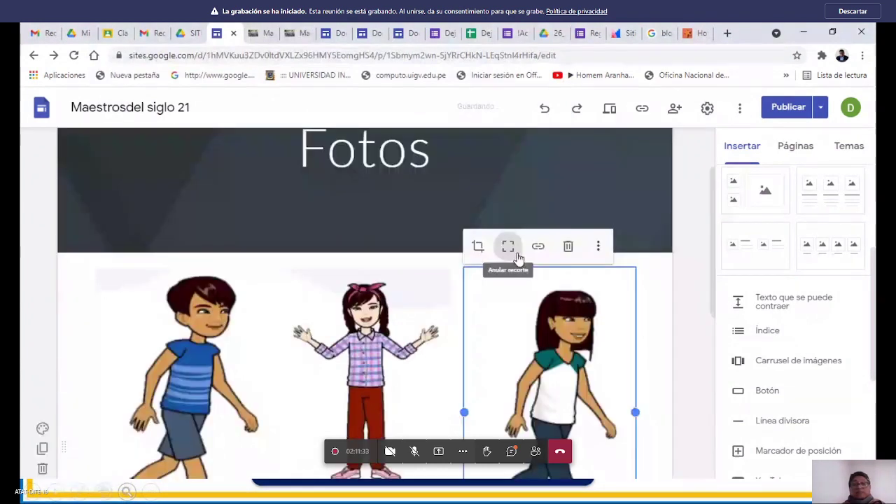
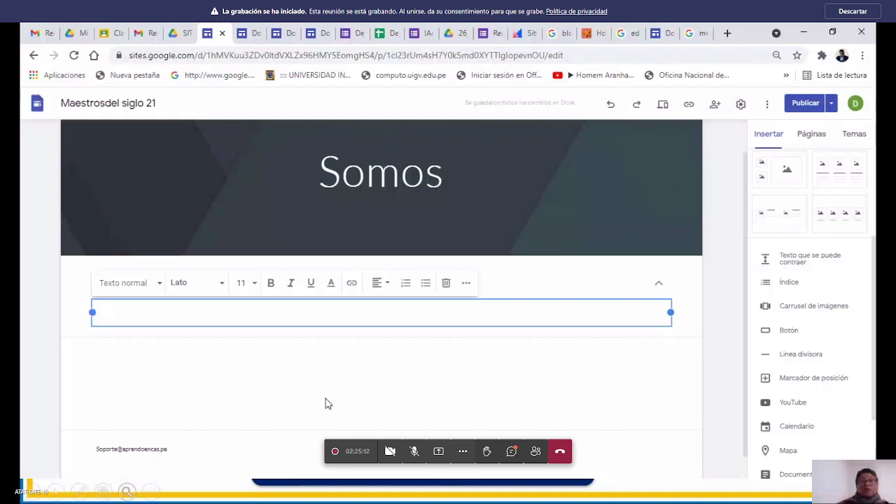
# - On the published ¿Quienes Somos? reference page, expand and select the Misión paragraph
pyautogui.hotkey('ctrl', 'Tab')
pyautogui.hotkey('ctrl', 'Tab')
pyautogui.click(725, 287)
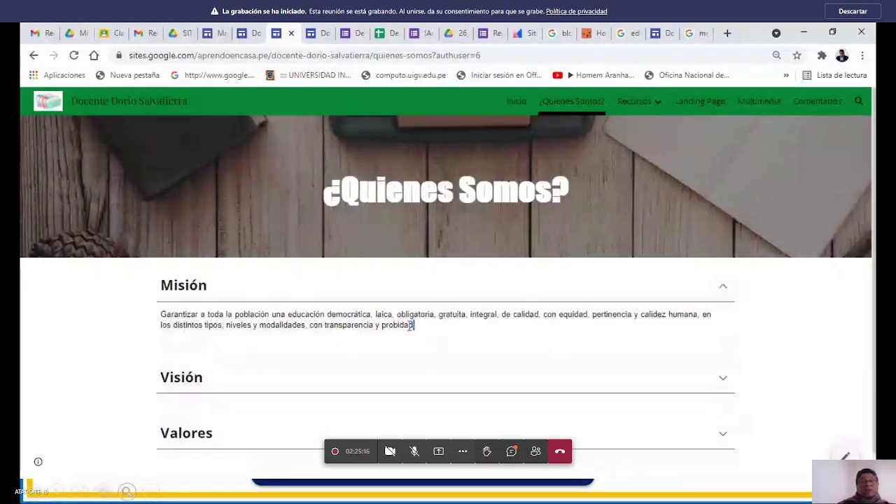
pyautogui.moveTo(414, 325); pyautogui.dragTo(161, 315)
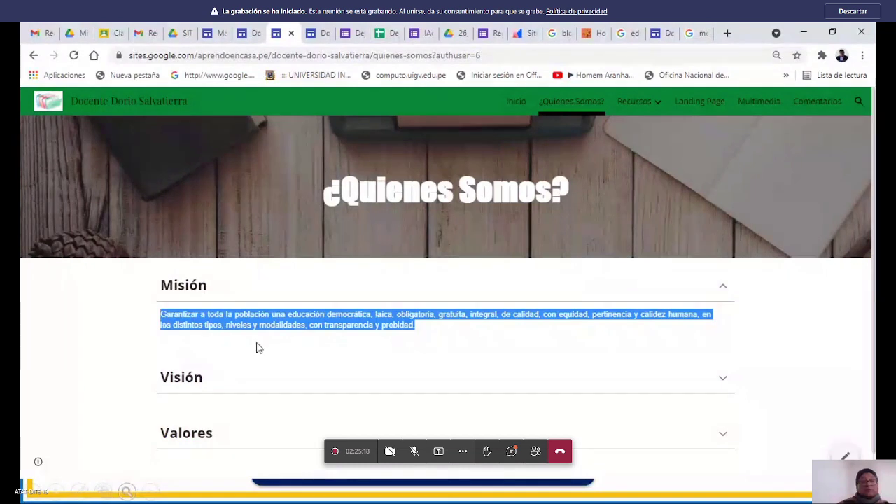
pyautogui.scroll(-1, 361, 381)
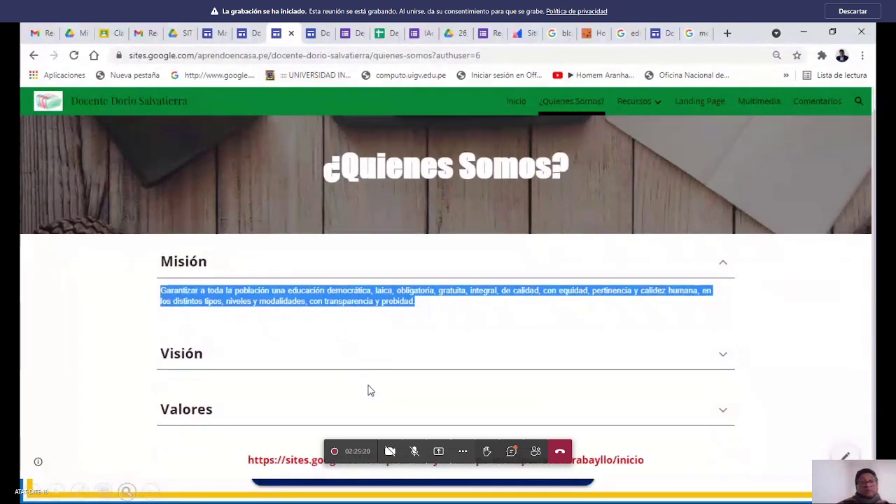
# - Copy the Visión paragraph from the reference page and return to the Somos editor
pyautogui.click(712, 348)
pyautogui.moveTo(650, 392); pyautogui.dragTo(160, 379)
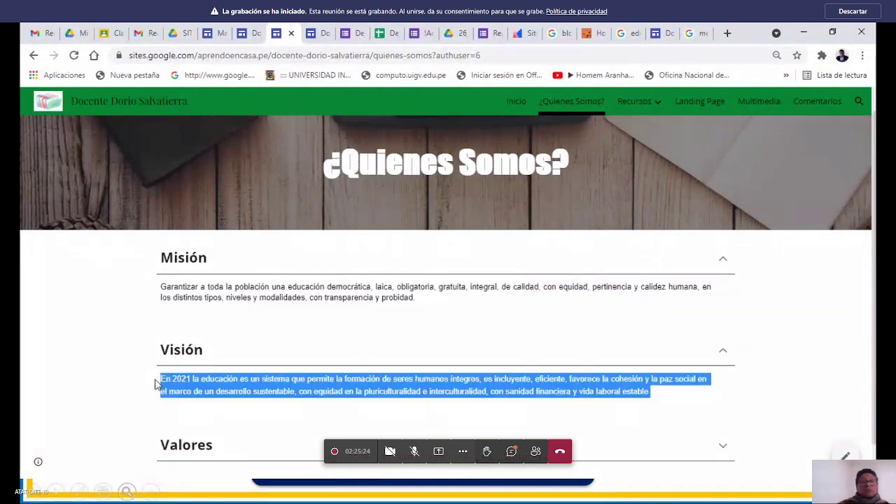
pyautogui.rightClick(185, 387)
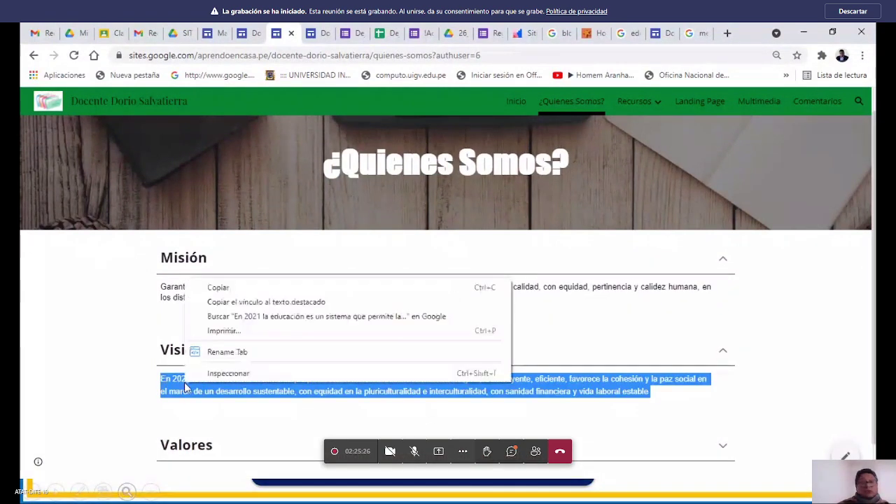
pyautogui.click(214, 289)
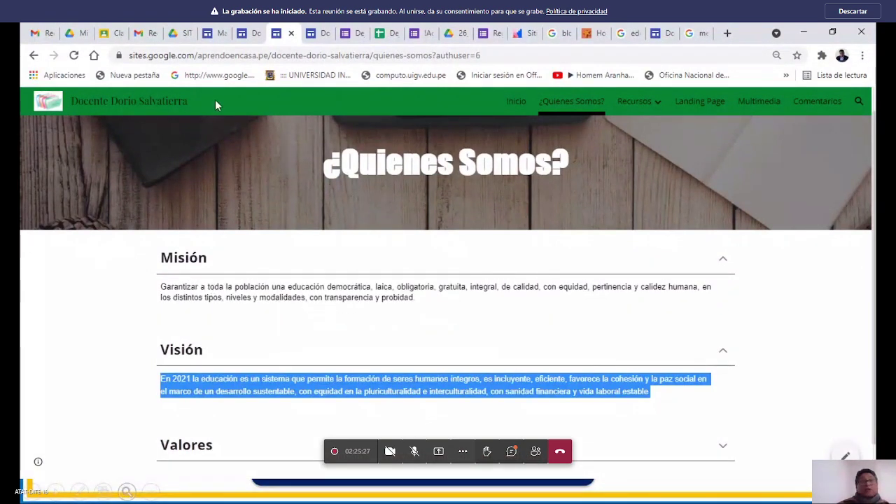
pyautogui.click(214, 37)
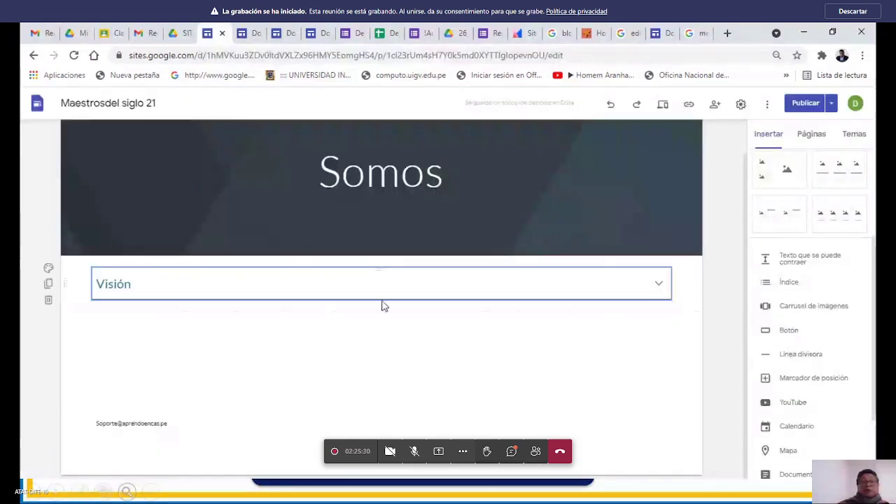
# - Paste the copied 2021 education paragraph into the Visión block's body
pyautogui.click(148, 310)
pyautogui.click(145, 311)
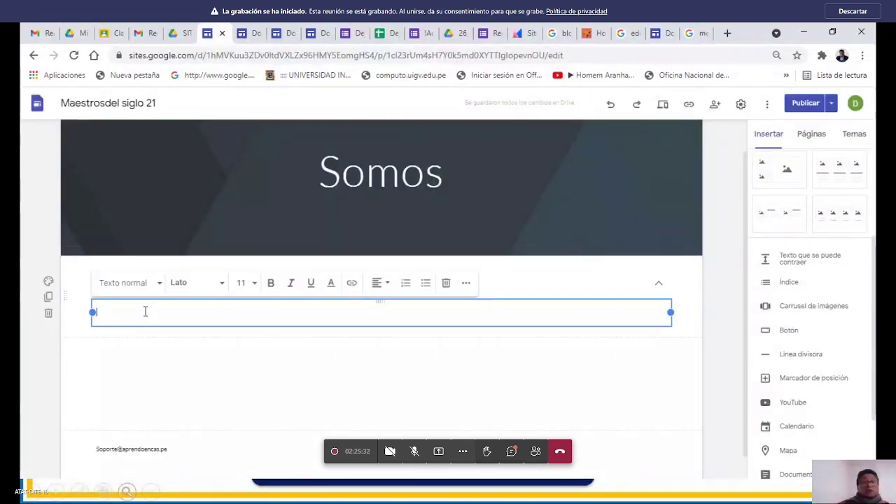
pyautogui.rightClick(145, 316)
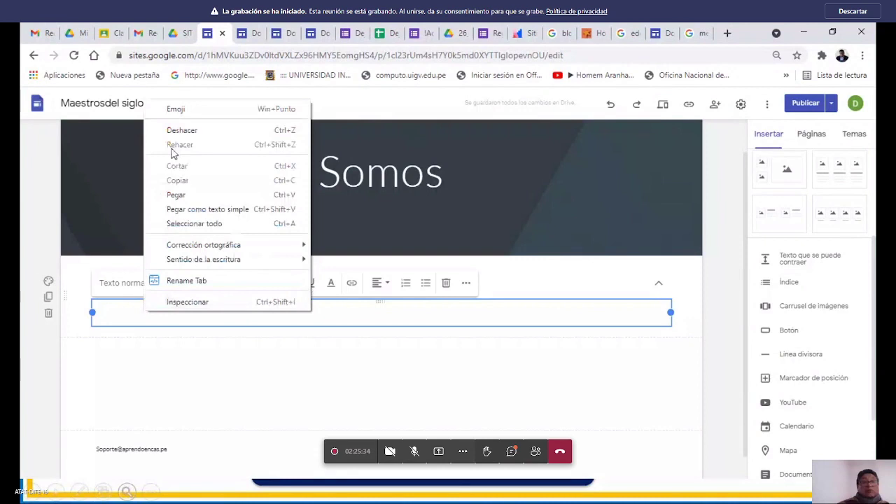
pyautogui.click(175, 194)
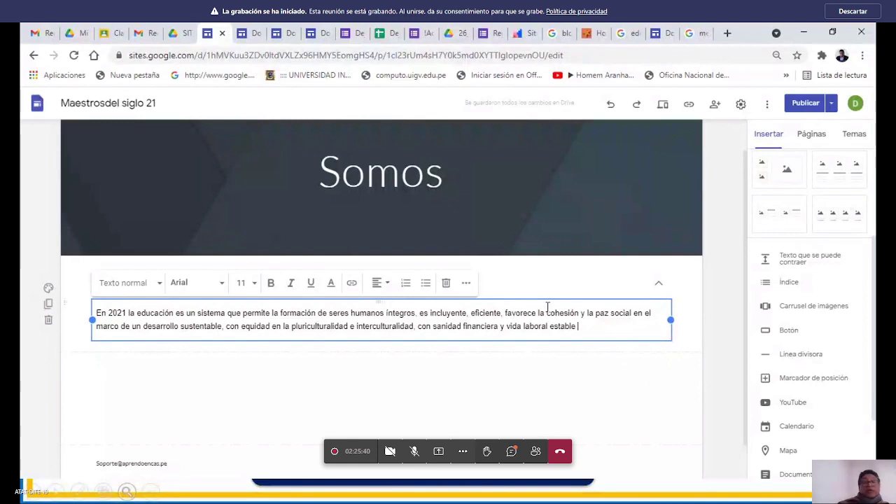
pyautogui.press('Escape')
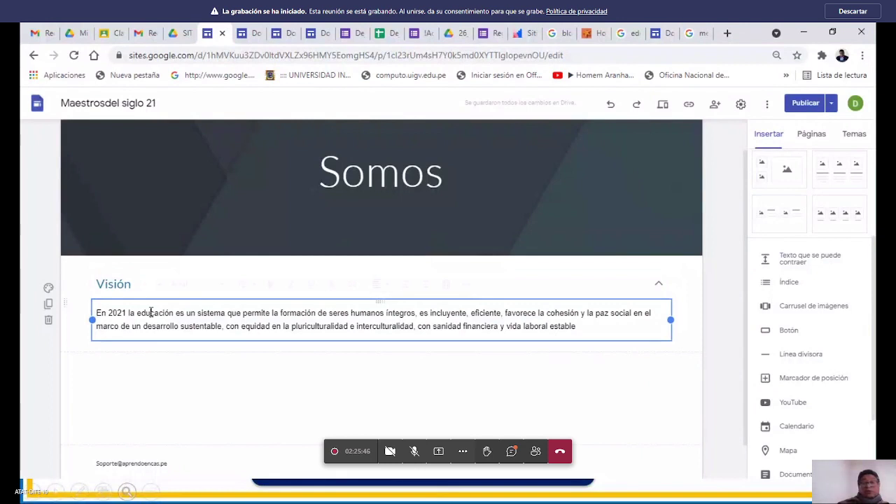
pyautogui.press('Delete')
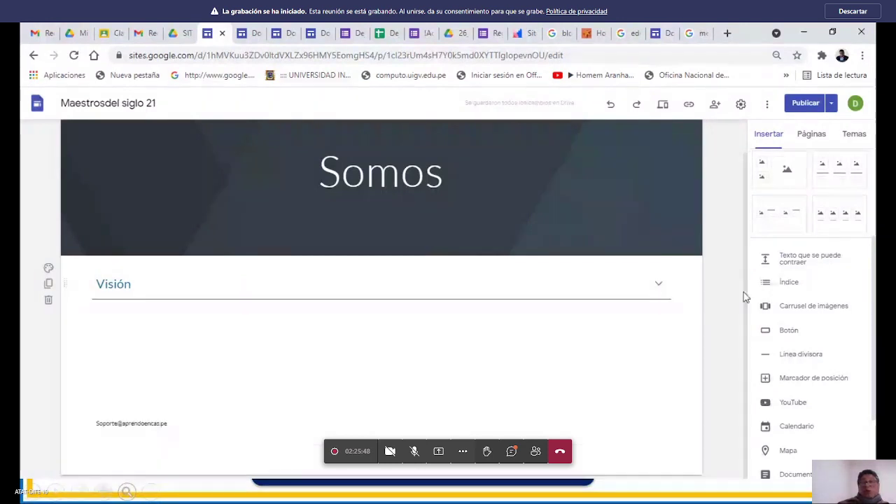
# - Add a 'Texto que se puede contraer' block below Visión and start editing its title
pyautogui.click(792, 258)
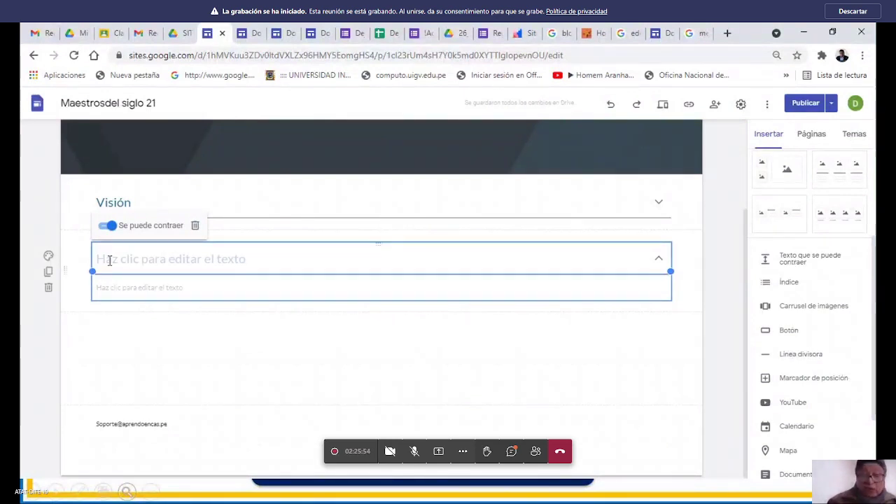
pyautogui.click(109, 260)
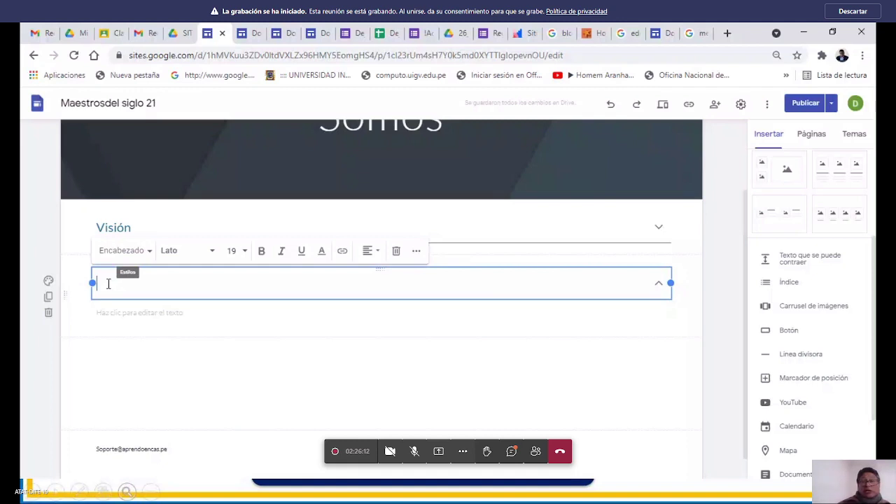
pyautogui.hotkey('ctrl', 'Tab')
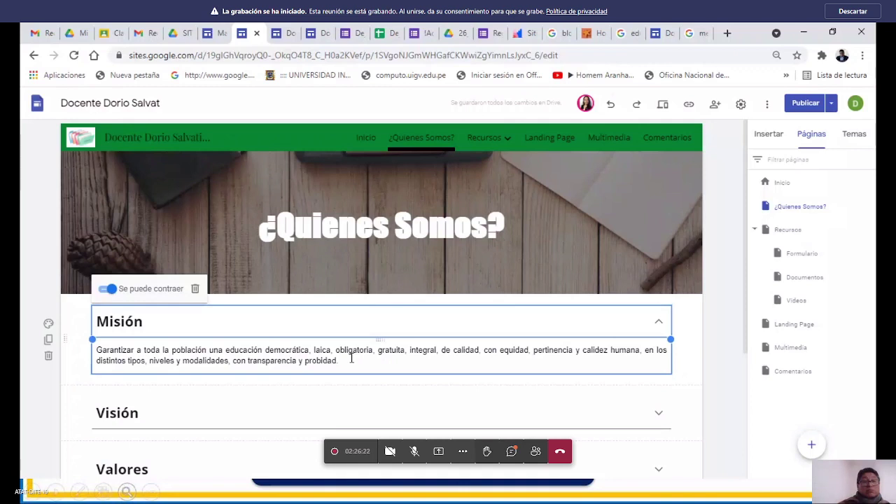
# - Back in the Maestros del siglo 21 editor, remove the empty trailing line after the Misión paragraph
pyautogui.hotkey('ctrl', 'shift', 'Tab')
pyautogui.press('BackSpace')
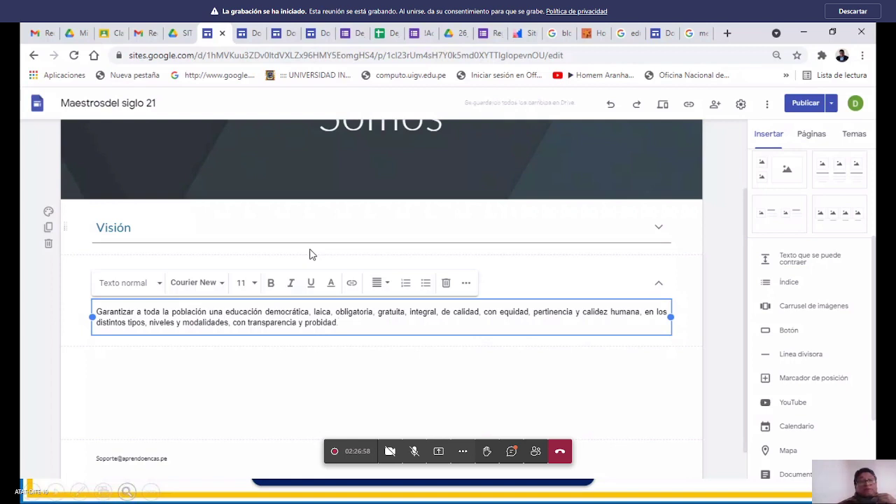
# - Paste the values introduction, then bring over the numbered Responsabilidad-to-Respeto list from the reference editor
pyautogui.rightClick(142, 312)
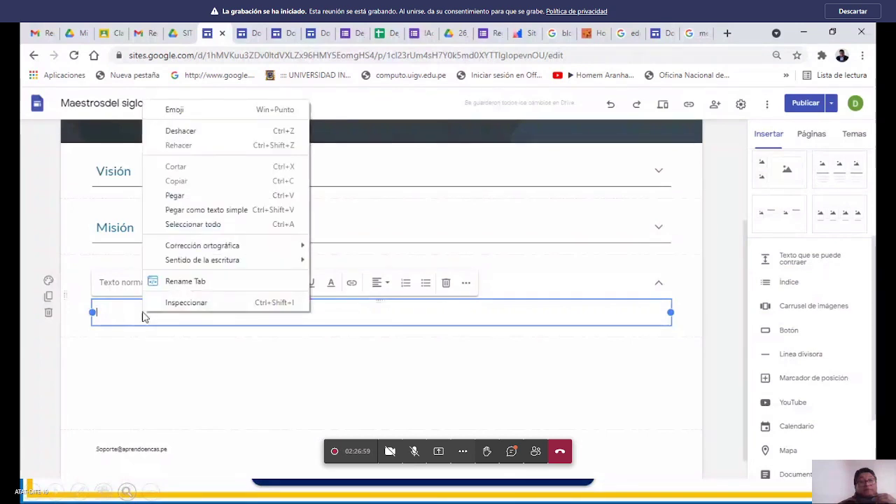
pyautogui.click(174, 196)
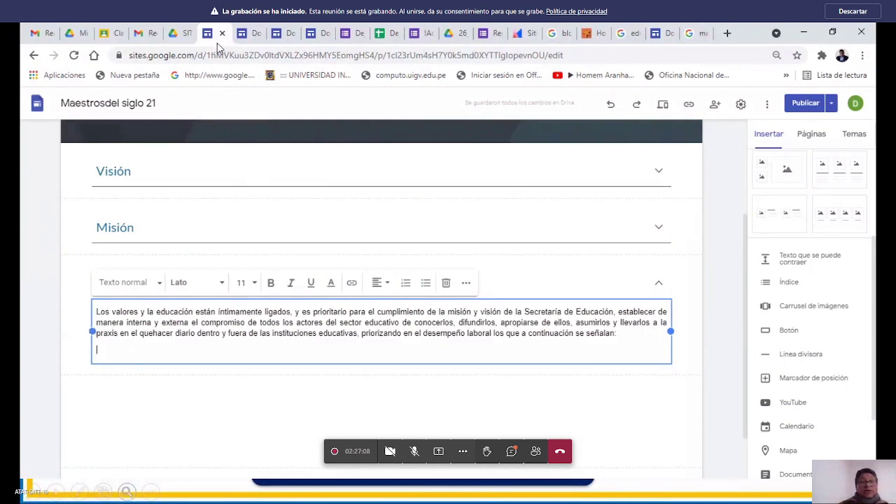
pyautogui.click(246, 33)
pyautogui.rightClick(150, 289)
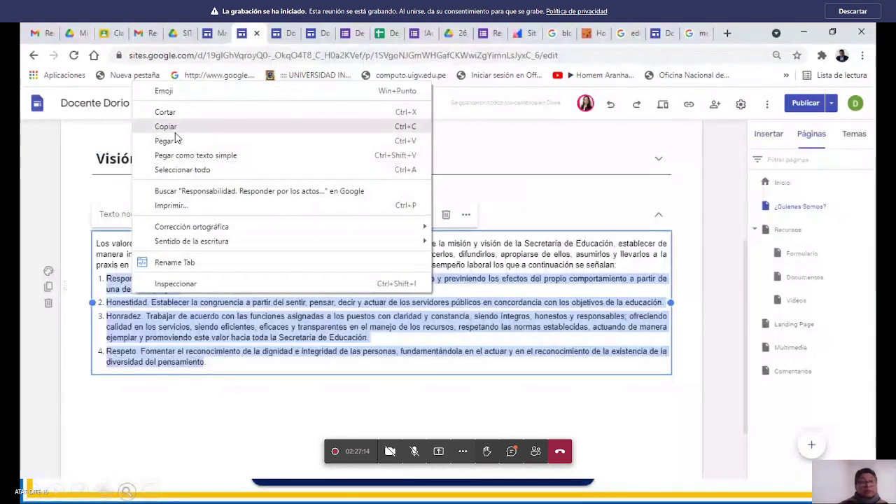
pyautogui.click(165, 126)
pyautogui.hotkey('ctrl', 'shift', 'Tab')
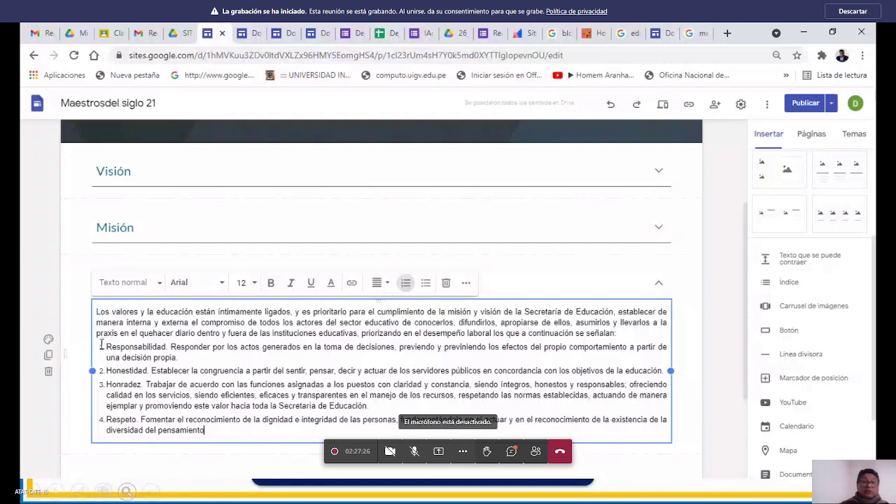
# - Colour the value names Respeto, Honradez and Honestidad blue in the numbered list
pyautogui.keyDown('shift'); pyautogui.click(102, 344); pyautogui.keyUp('shift')
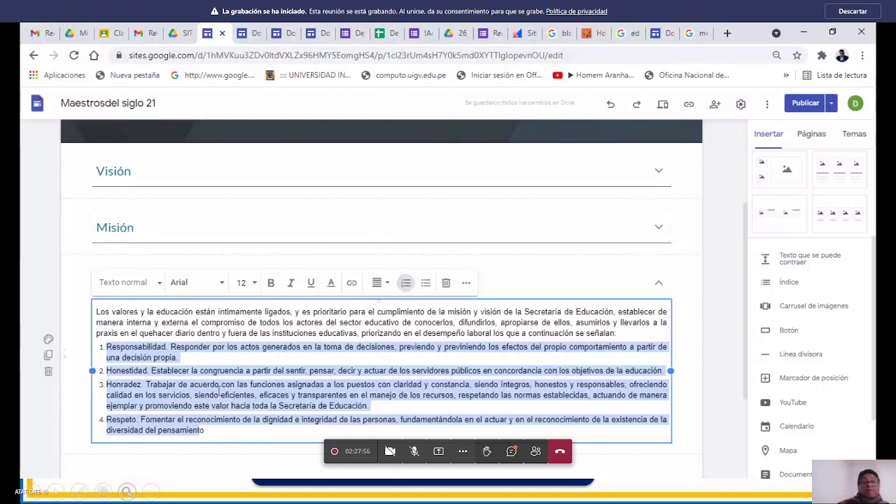
pyautogui.hotkey('ctrl', 'z')
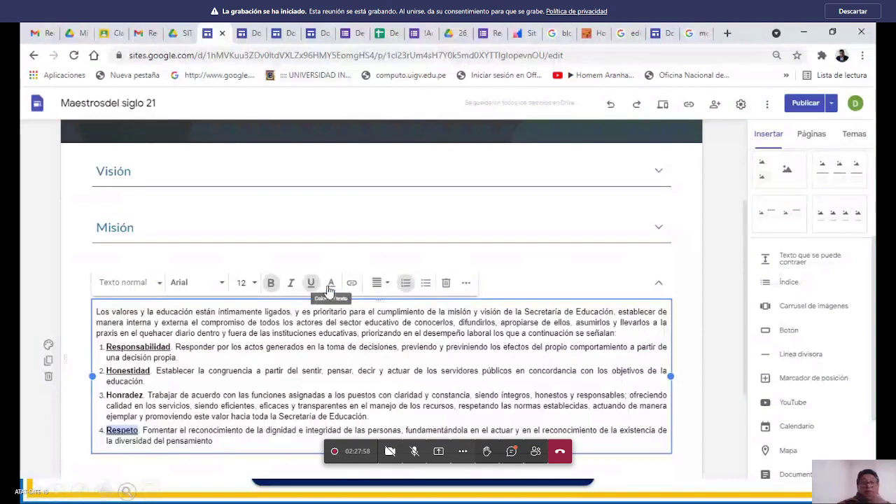
pyautogui.click(329, 287)
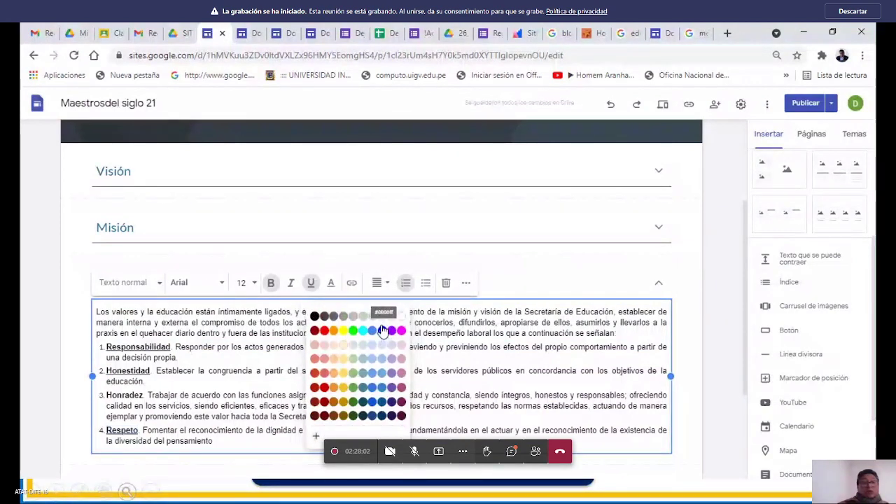
pyautogui.click(382, 329)
pyautogui.moveTo(144, 396); pyautogui.dragTo(107, 395)
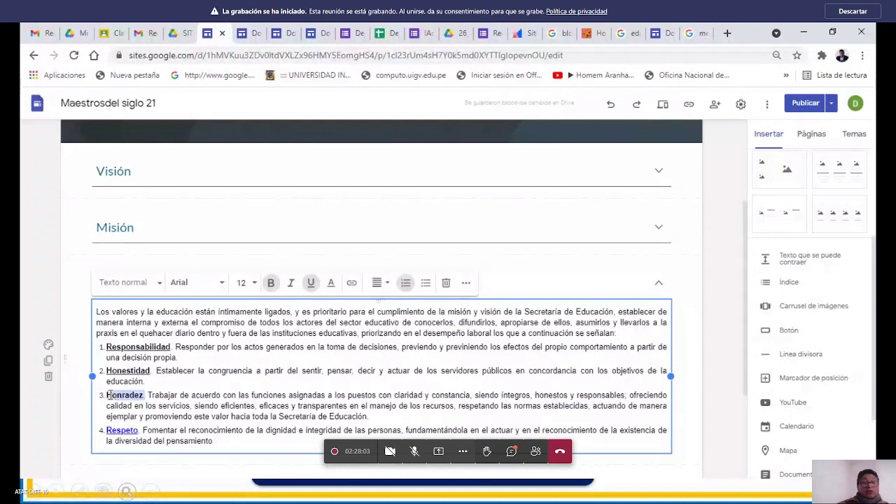
pyautogui.click(330, 285)
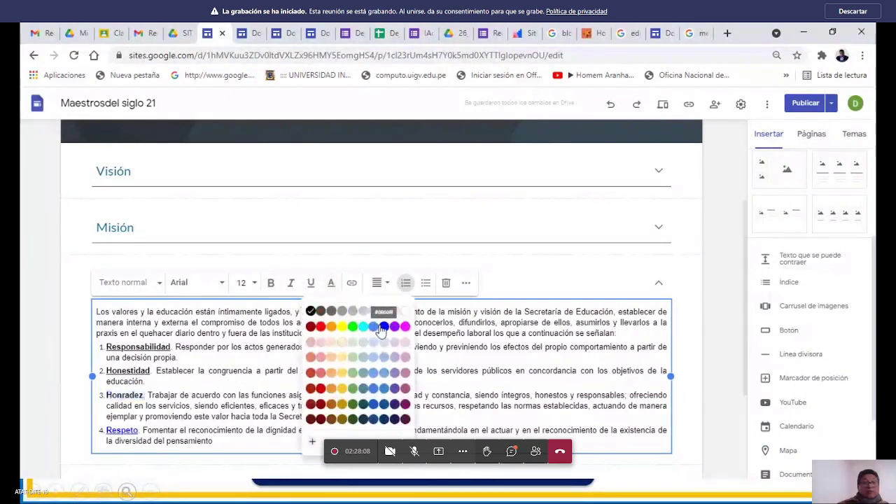
pyautogui.click(382, 330)
pyautogui.moveTo(150, 370); pyautogui.dragTo(107, 370)
pyautogui.click(331, 284)
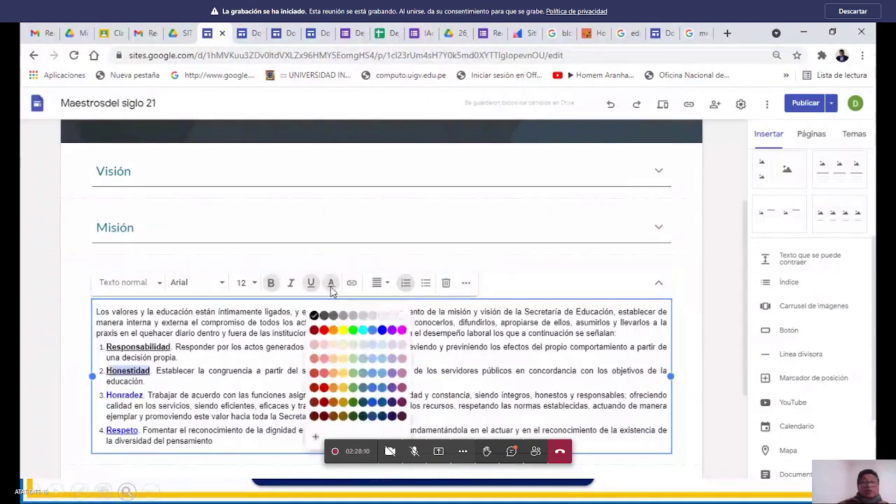
pyautogui.click(382, 329)
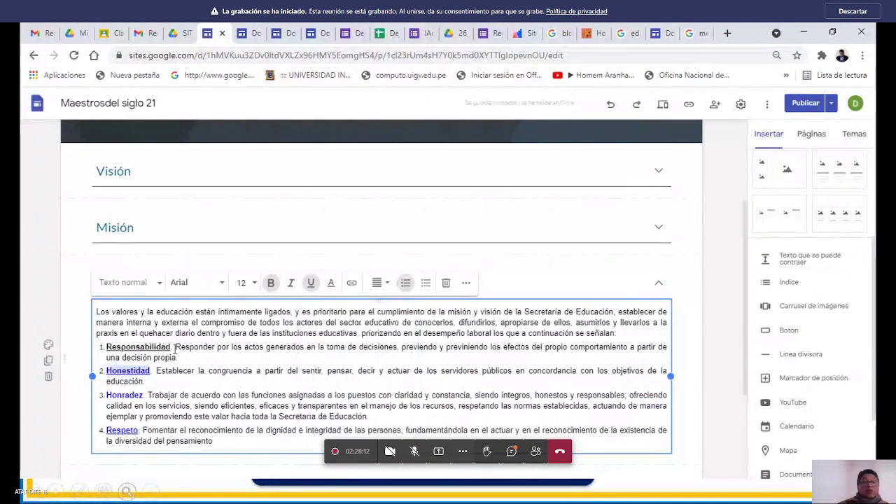
pyautogui.moveTo(175, 347); pyautogui.dragTo(106, 348)
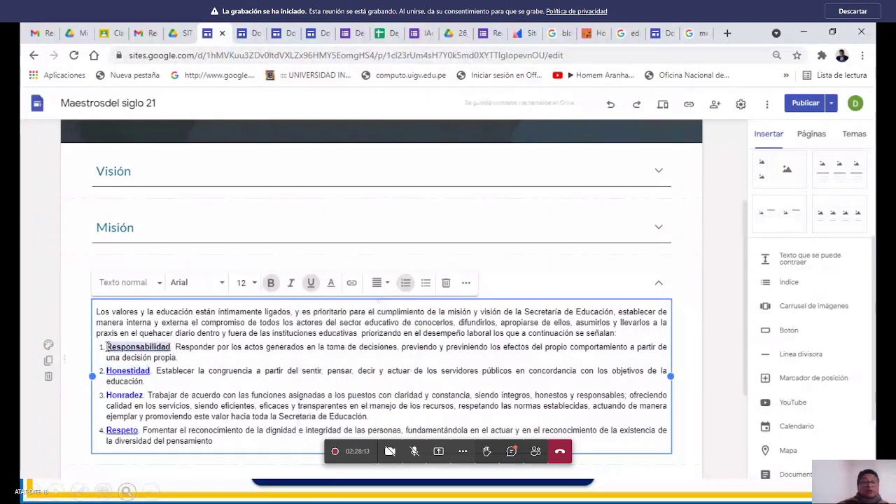
pyautogui.click(331, 284)
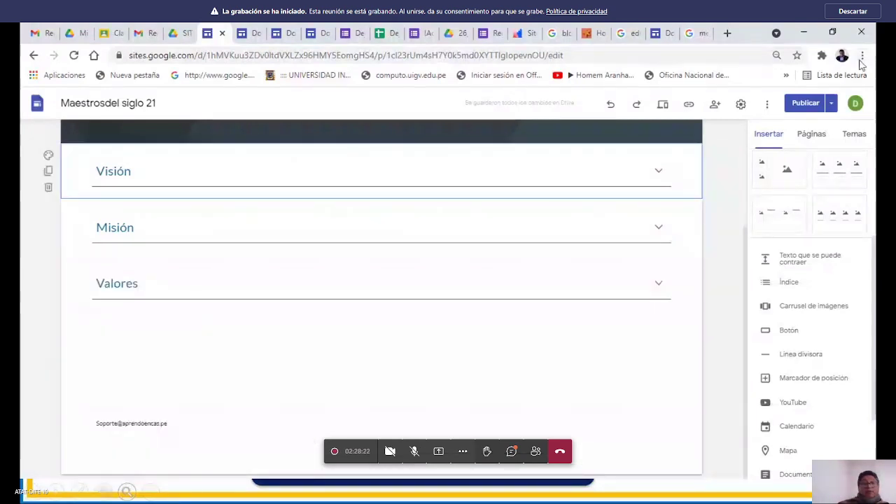
# - Review and publish the site changes, then open the published version
pyautogui.click(805, 103)
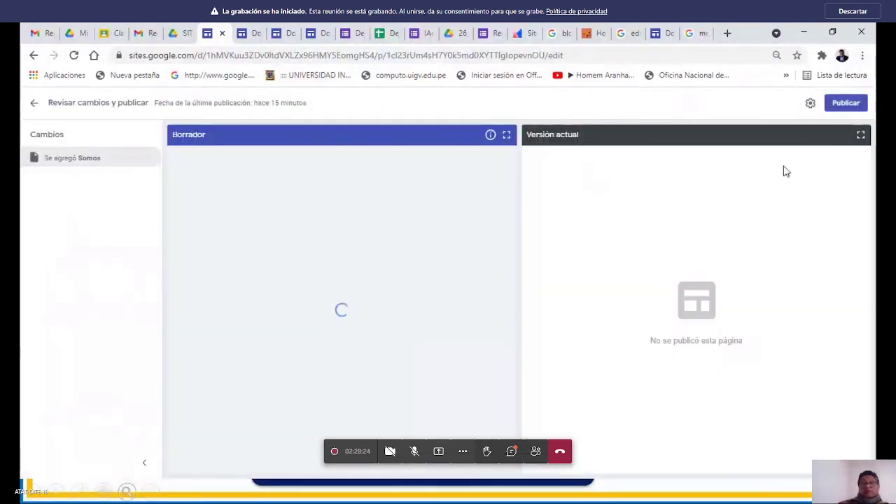
pyautogui.click(845, 104)
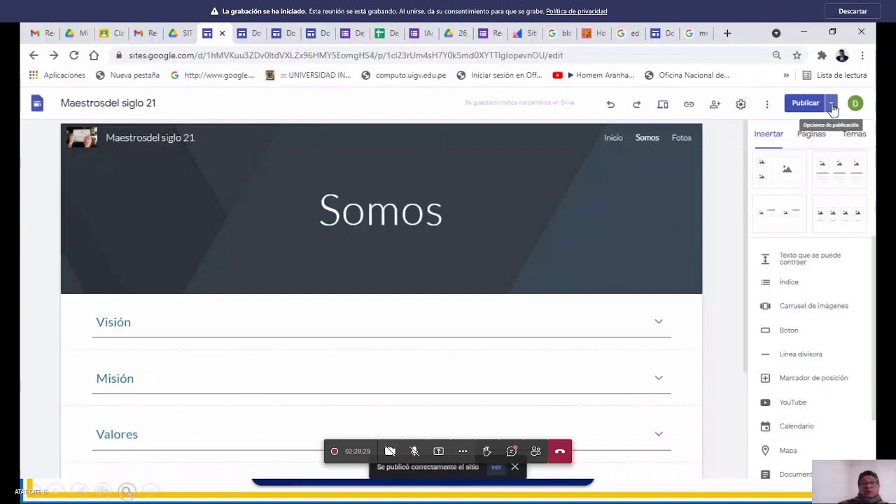
pyautogui.click(831, 105)
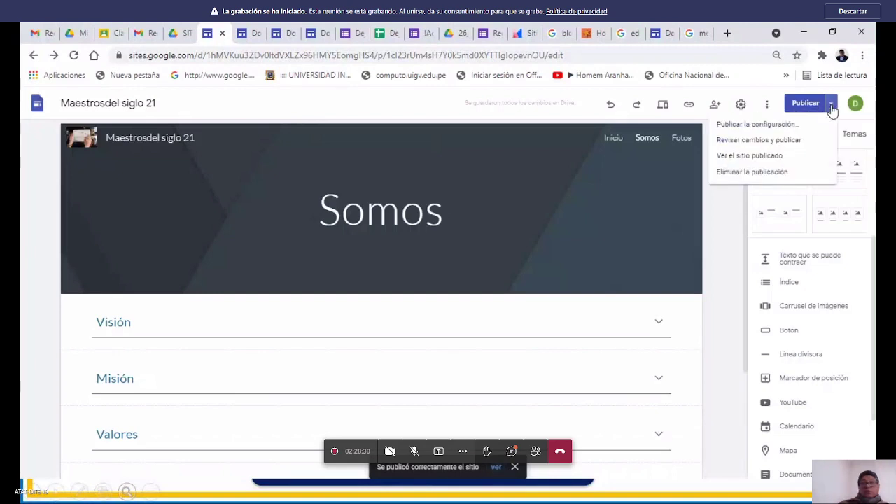
pyautogui.click(770, 155)
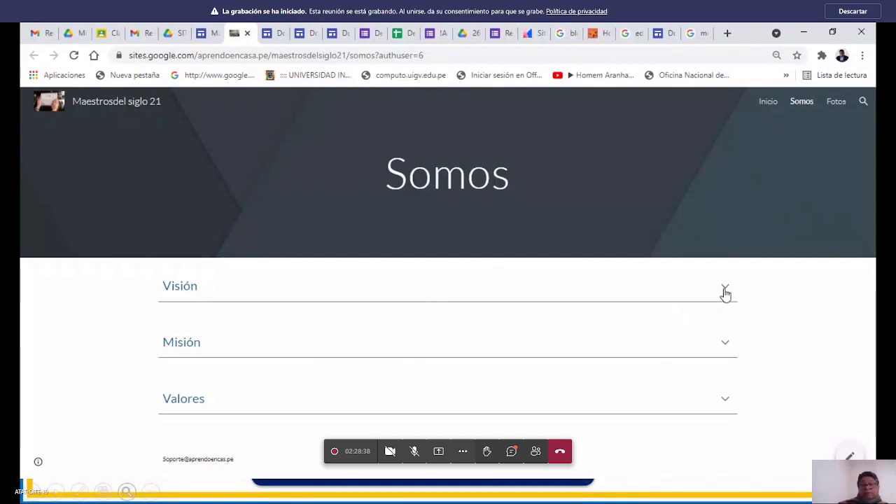
# - On the live Somos page, expand and collapse Misión, then expand Valores to read it
pyautogui.click(726, 343)
pyautogui.click(726, 345)
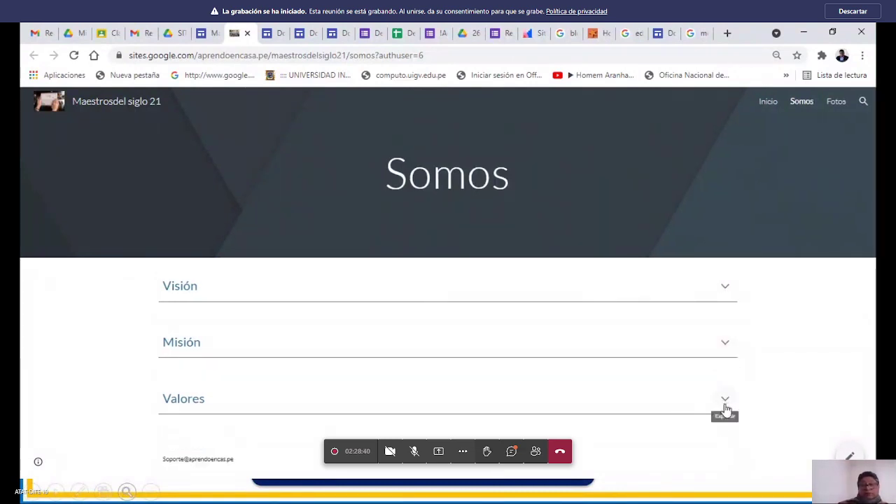
pyautogui.click(725, 406)
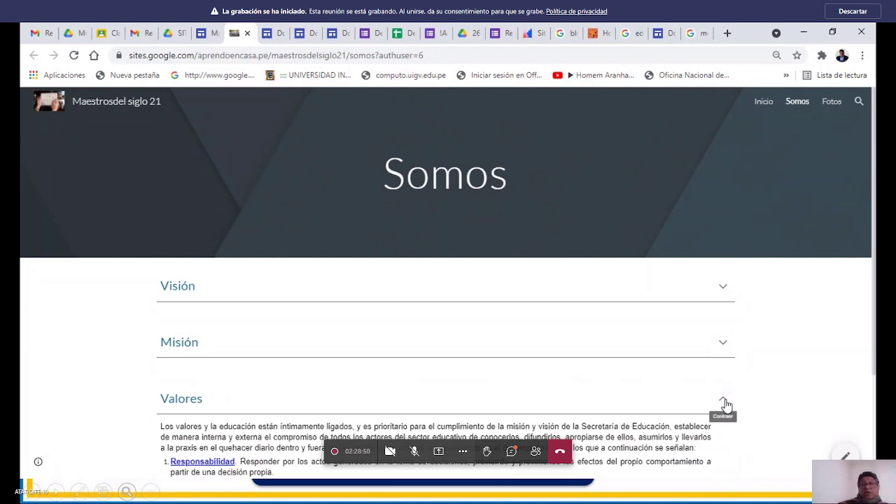
# - Browse the published Inicio, Somos and Fotos pages
pyautogui.click(763, 101)
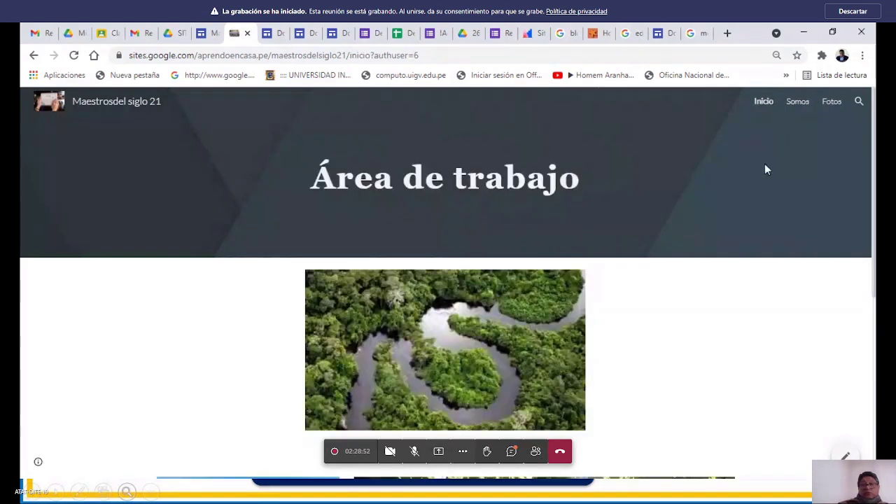
pyautogui.scroll(-3, 712, 290)
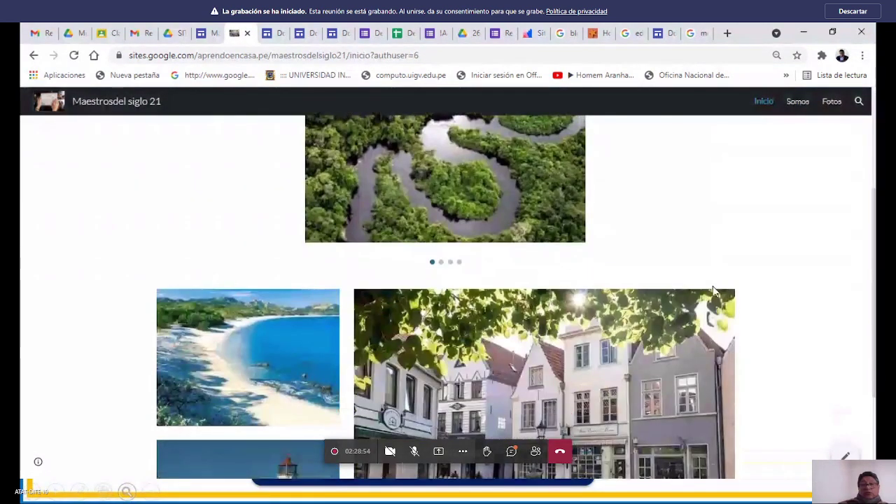
pyautogui.scroll(1, 713, 290)
pyautogui.scroll(3, 715, 292)
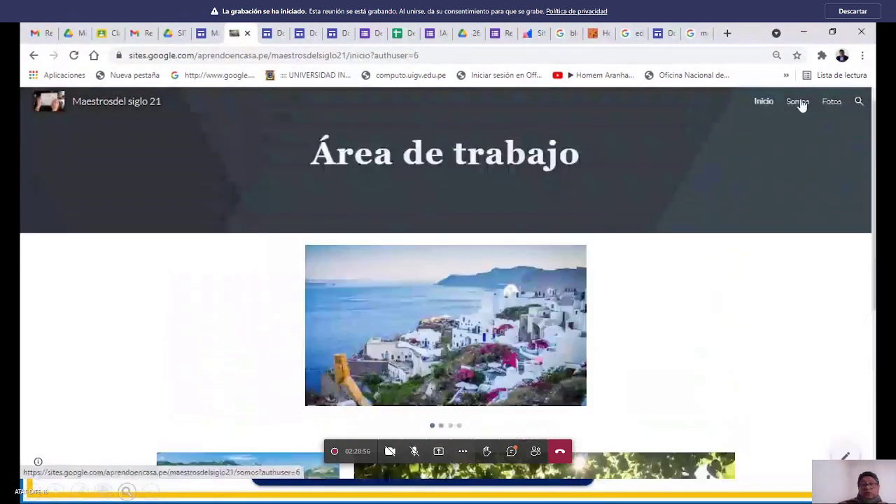
pyautogui.click(797, 102)
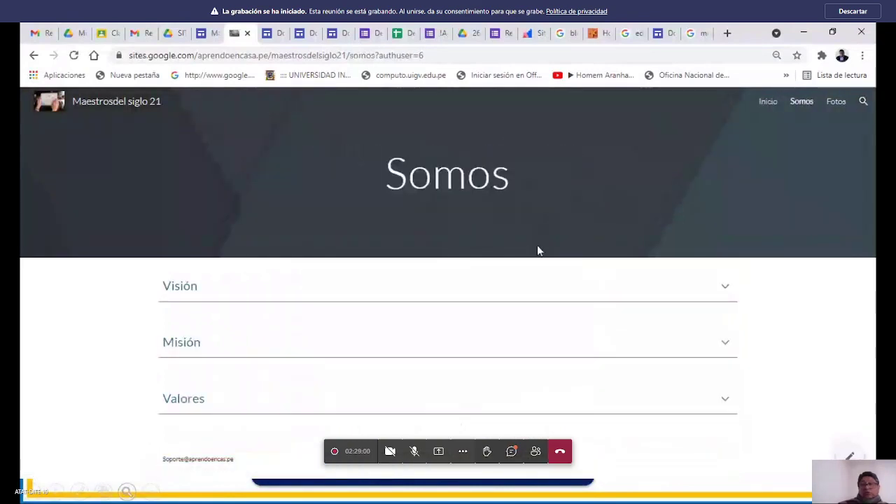
pyautogui.click(836, 101)
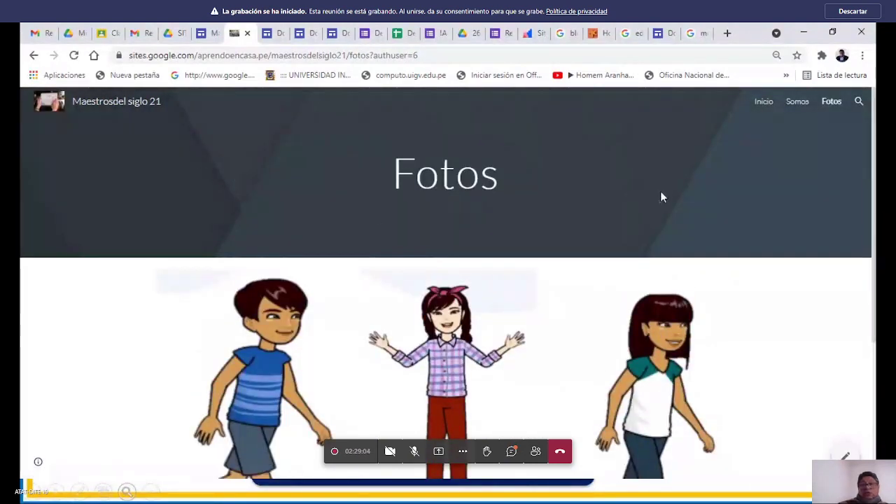
# - Close the published site and scroll through the Somos page in the editor
pyautogui.click(766, 105)
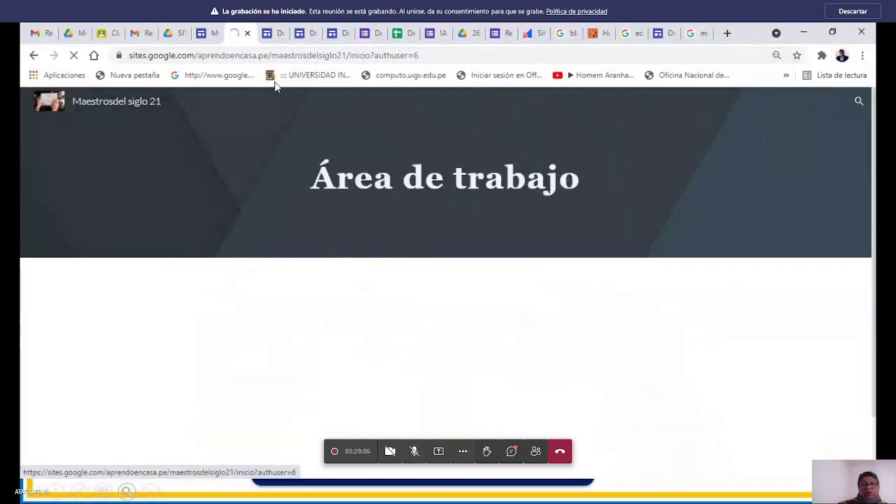
pyautogui.click(248, 34)
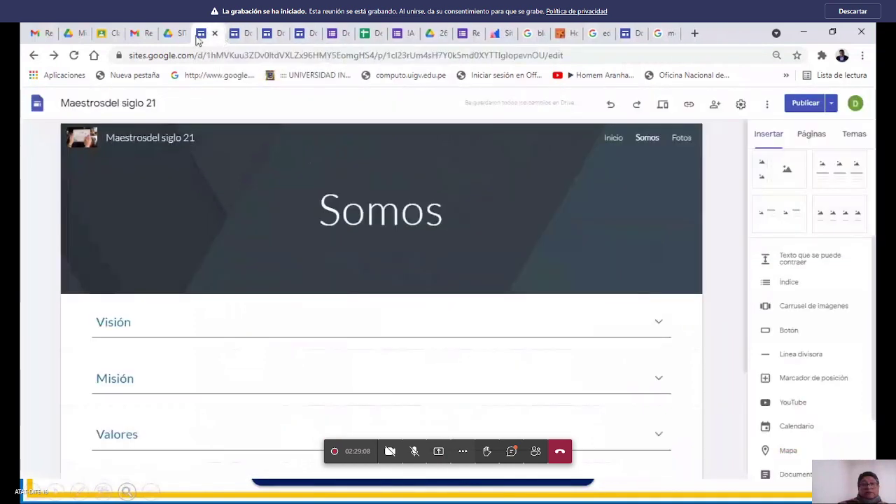
pyautogui.scroll(-2, 411, 308)
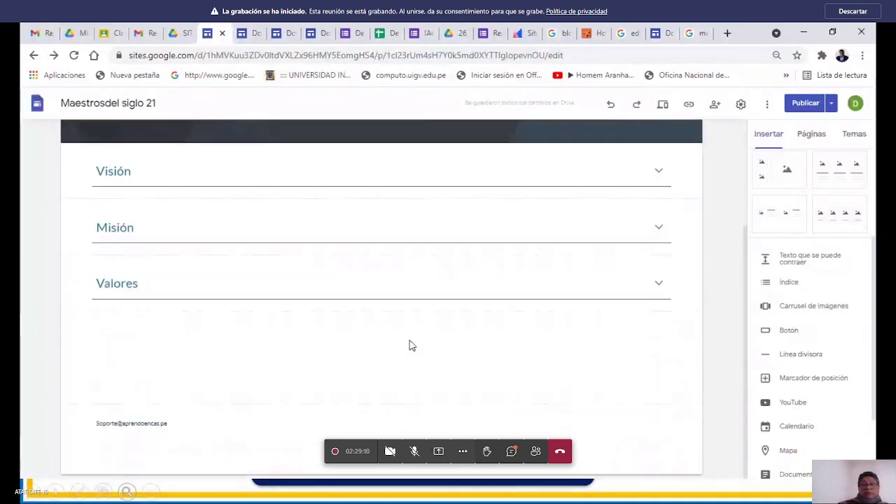
pyautogui.scroll(1, 238, 368)
pyautogui.scroll(1, 237, 368)
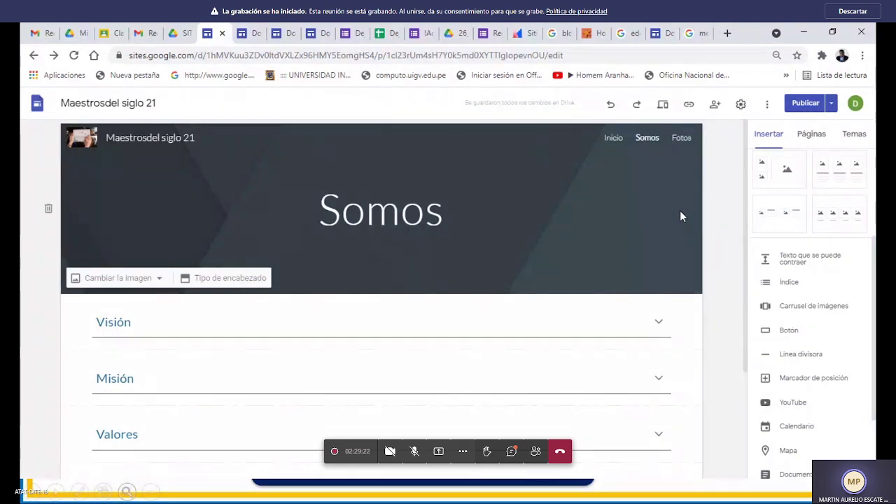
# - Open the Inicio page in the editor and scroll through its river carousel and photo grid
pyautogui.click(623, 139)
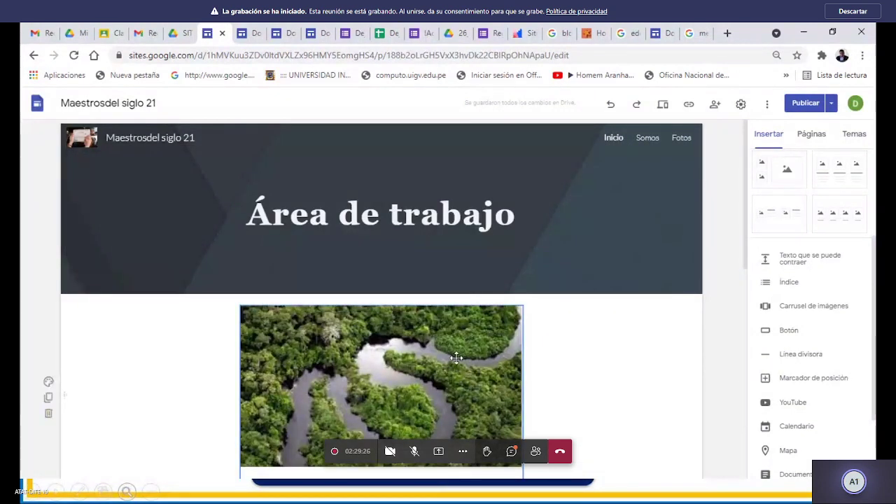
pyautogui.scroll(-1, 458, 356)
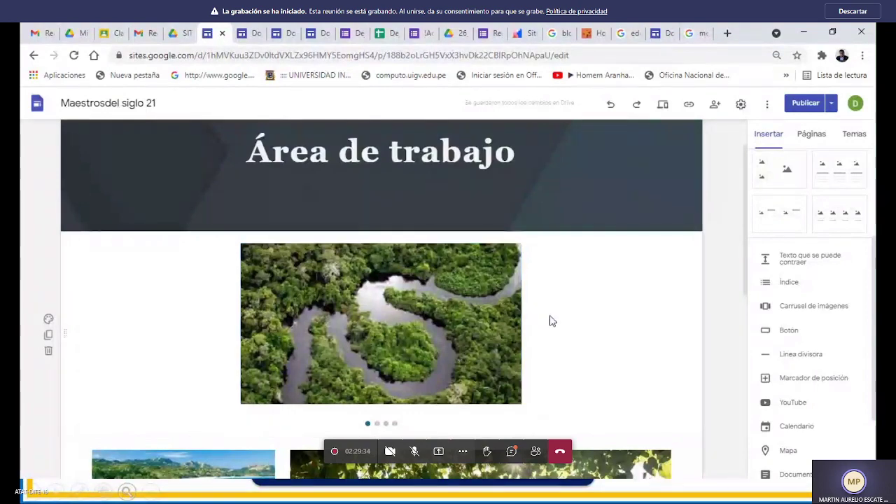
pyautogui.scroll(-5, 551, 316)
pyautogui.scroll(5, 550, 318)
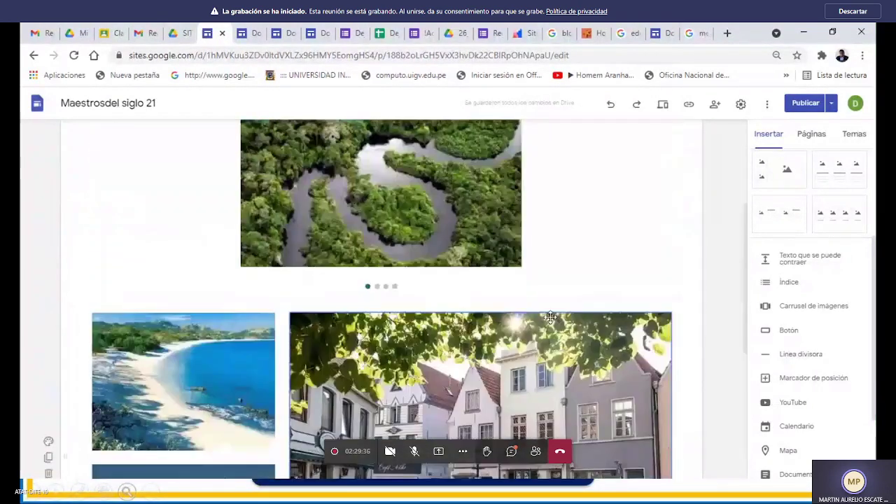
pyautogui.scroll(-2, 551, 323)
pyautogui.scroll(5, 550, 323)
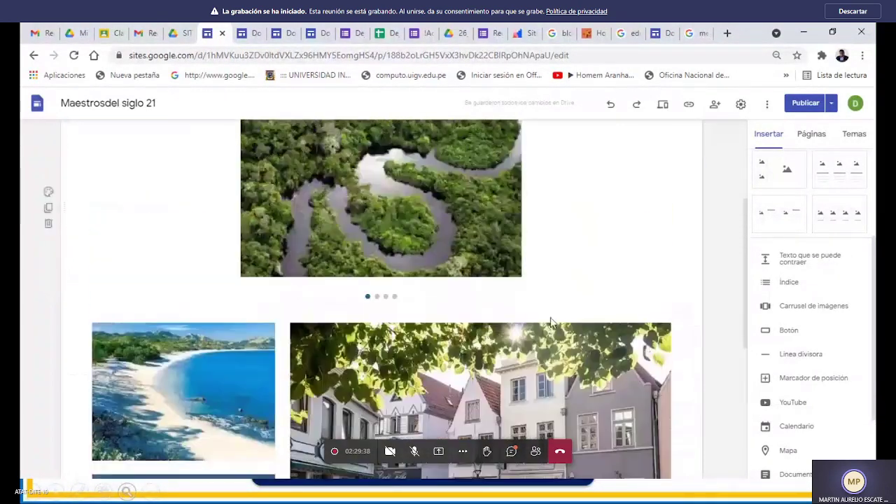
pyautogui.scroll(-4, 551, 322)
pyautogui.scroll(4, 551, 320)
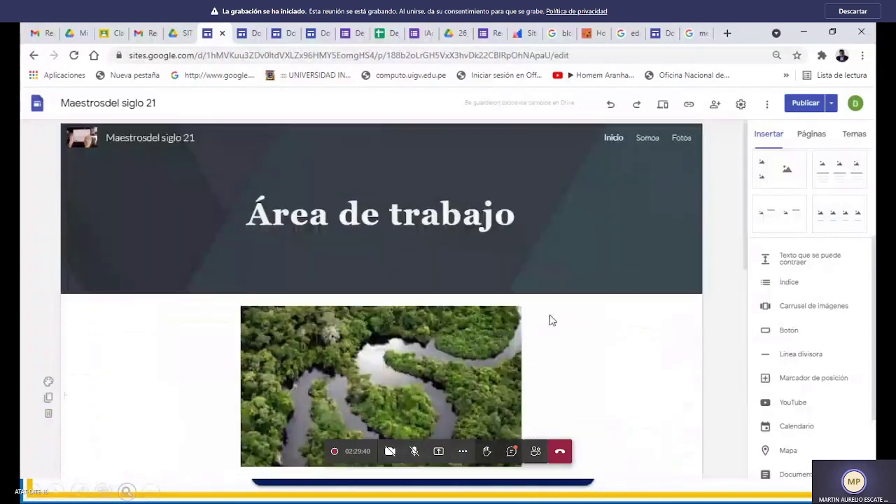
pyautogui.scroll(-2, 551, 320)
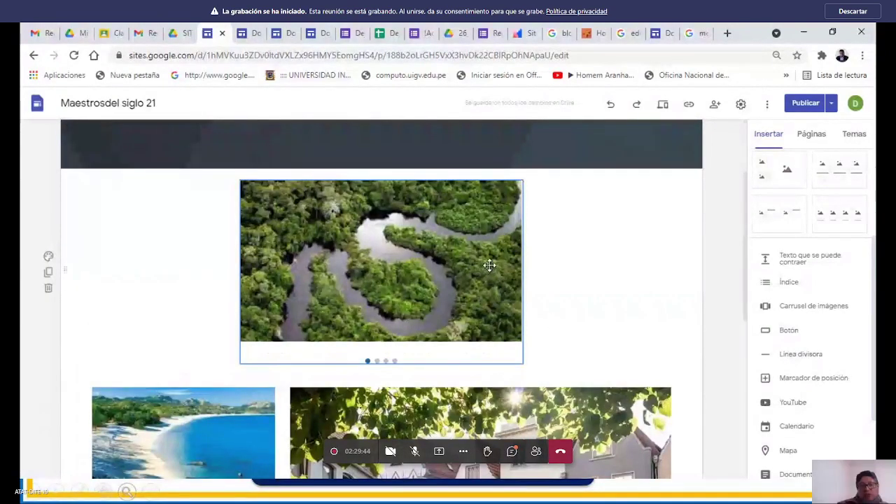
pyautogui.scroll(-3, 595, 294)
pyautogui.scroll(-2, 595, 295)
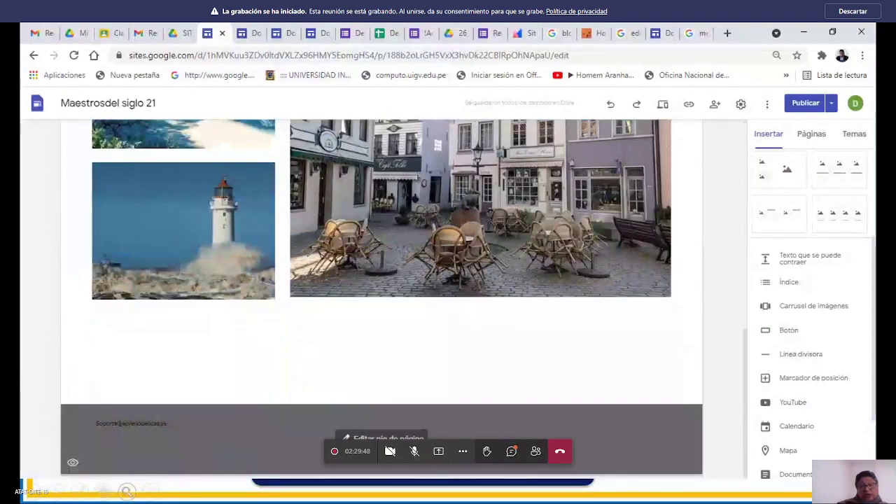
pyautogui.scroll(6, 384, 266)
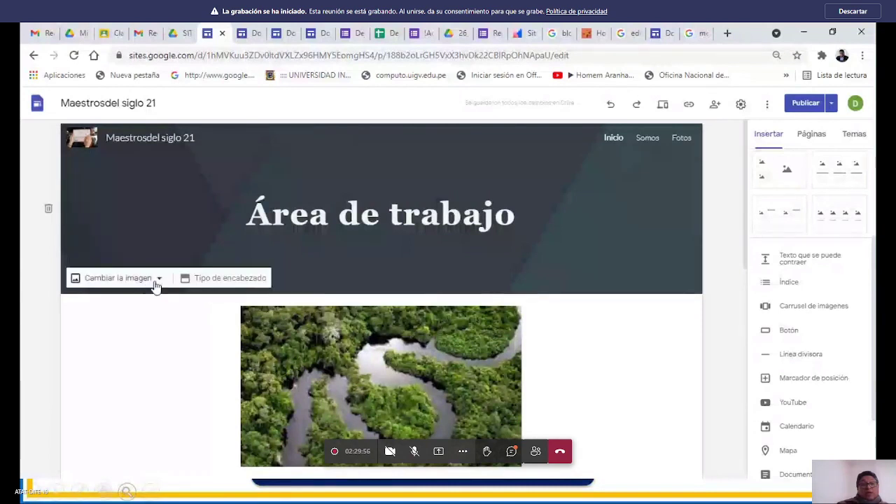
pyautogui.click(159, 279)
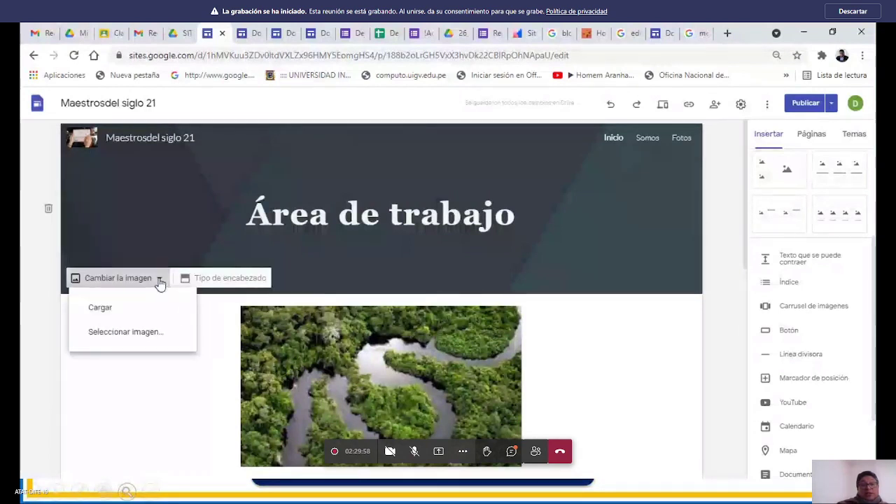
pyautogui.click(583, 190)
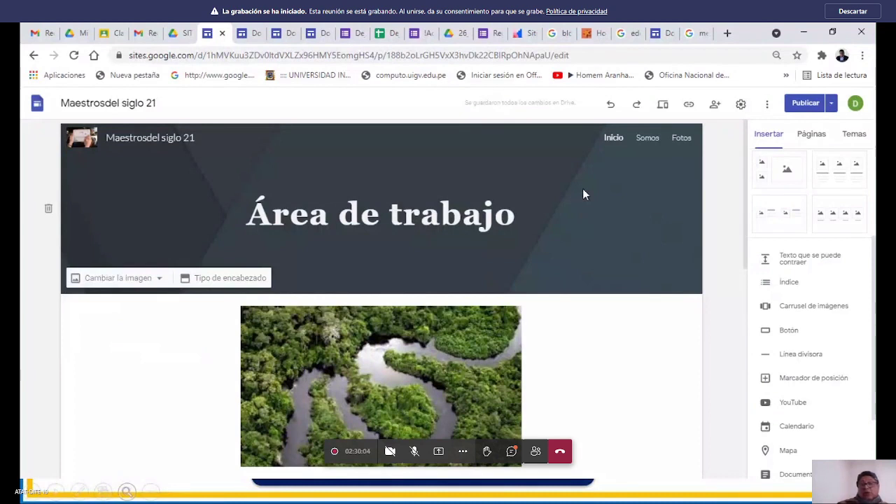
pyautogui.rightClick(583, 188)
pyautogui.click(538, 257)
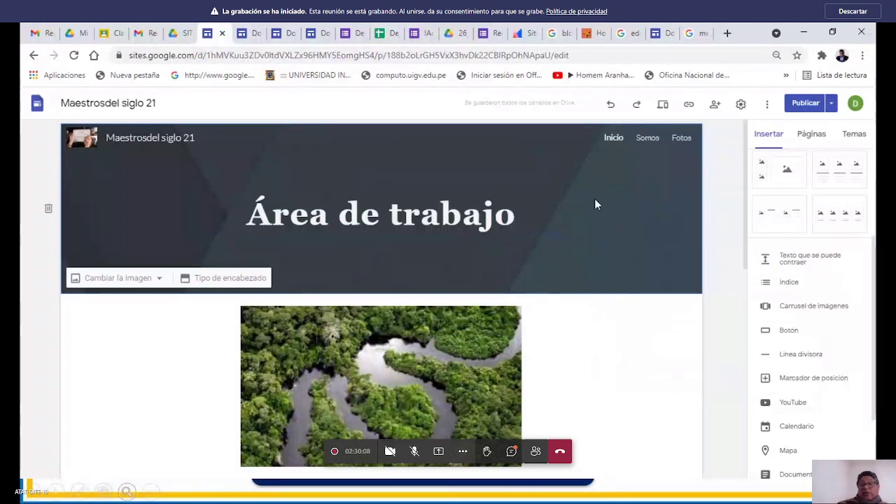
pyautogui.doubleClick(594, 198)
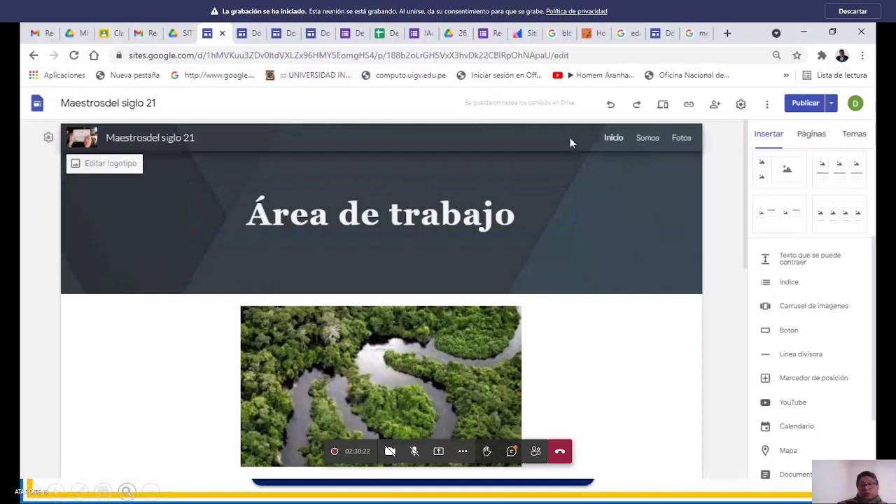
pyautogui.rightClick(536, 141)
pyautogui.click(441, 223)
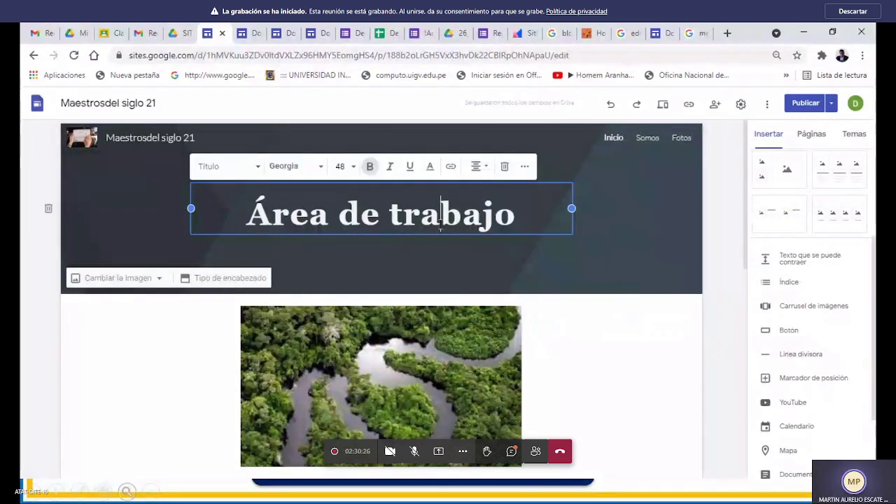
pyautogui.click(610, 226)
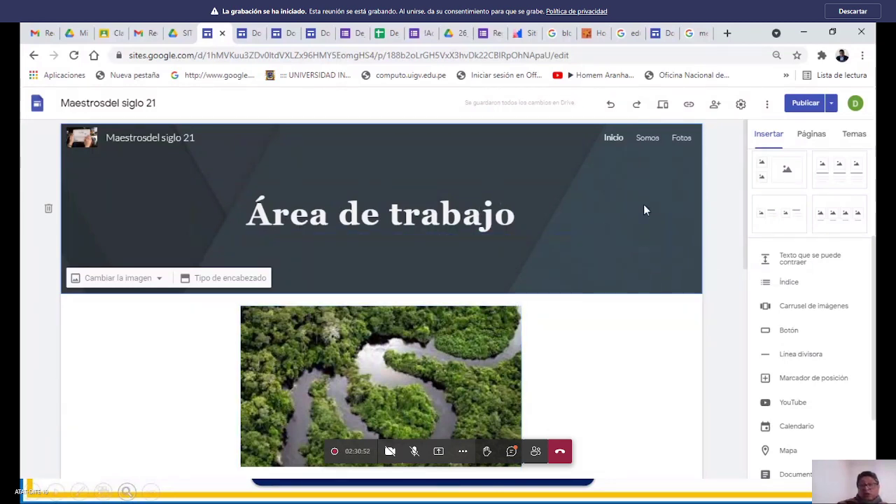
# - Move the river carousel above the Área de trabajo title, then open the publish review
pyautogui.moveTo(521, 342); pyautogui.dragTo(536, 185)
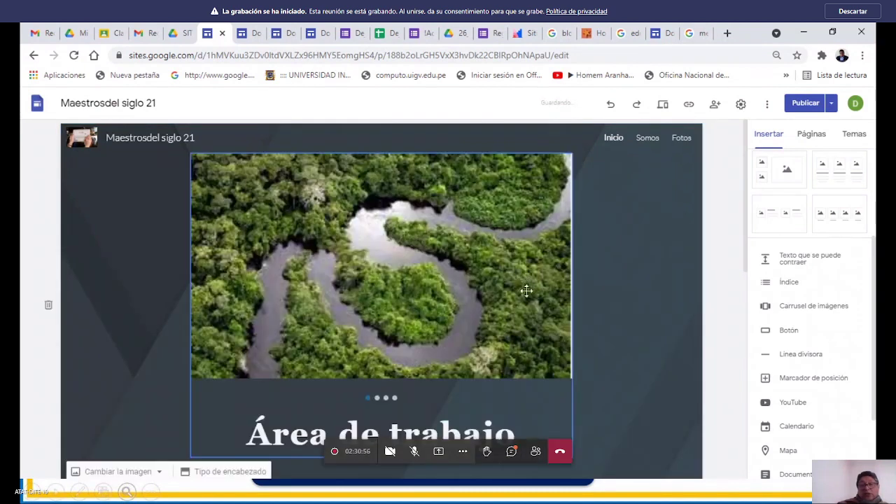
pyautogui.scroll(-1, 571, 294)
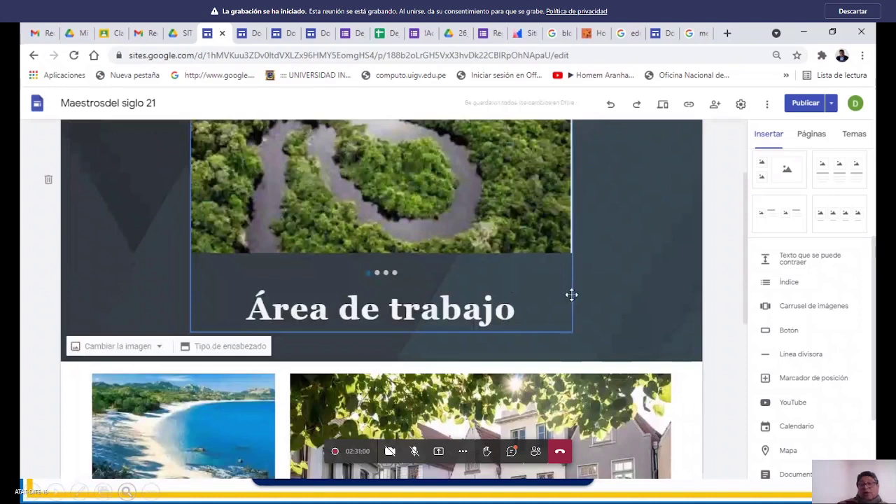
pyautogui.click(803, 107)
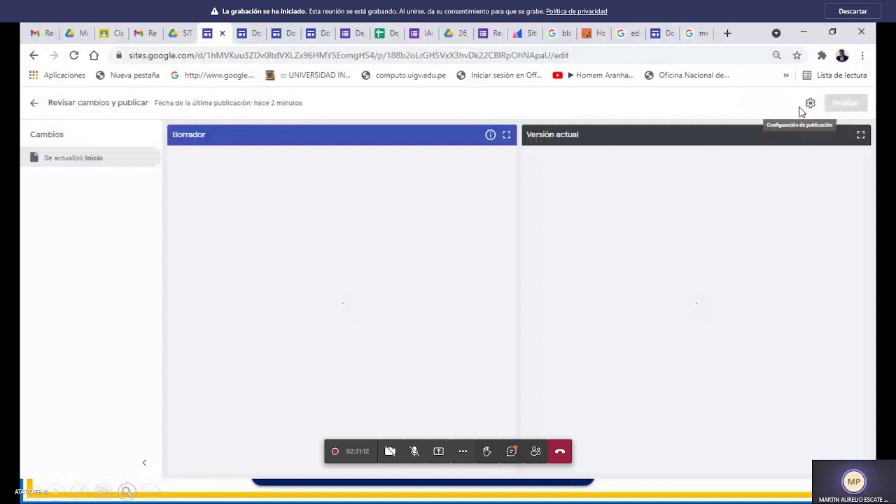
# - Close the publish review and return to editing the Inicio page
pyautogui.press('Escape')
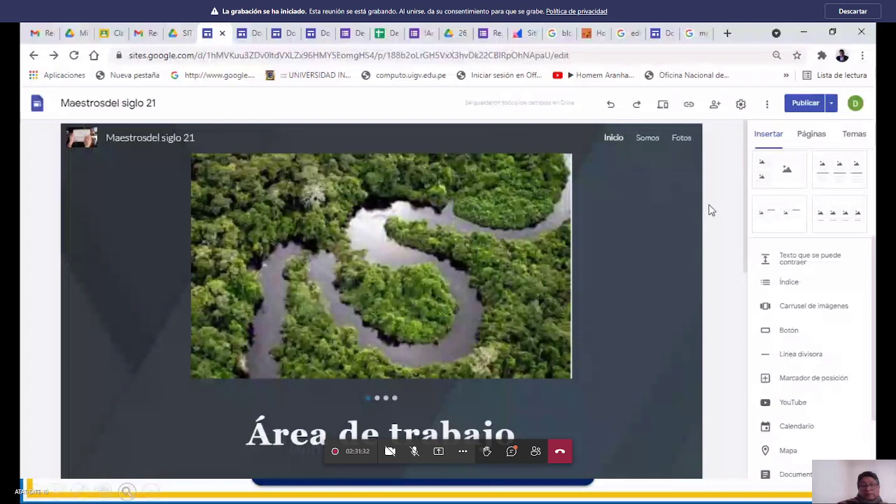
# - Drag the river image carousel into a new section just below the Área de trabajo header
pyautogui.scroll(-5, 367, 371)
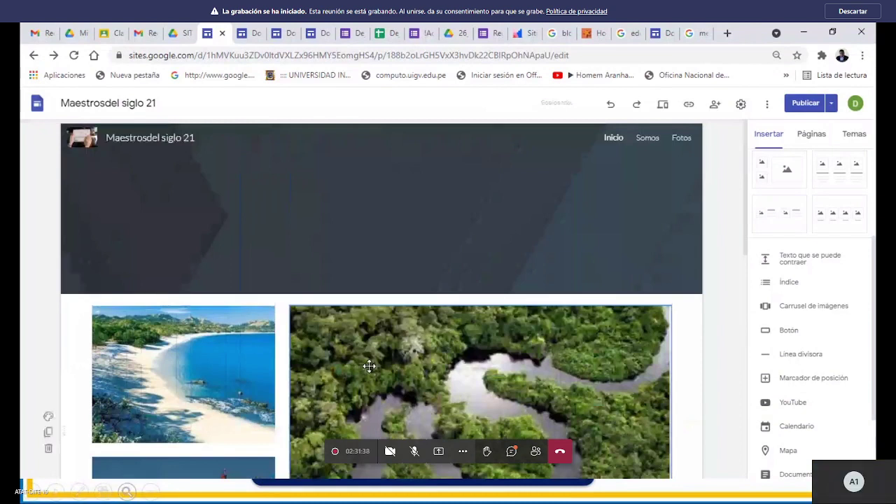
pyautogui.scroll(-10, 369, 365)
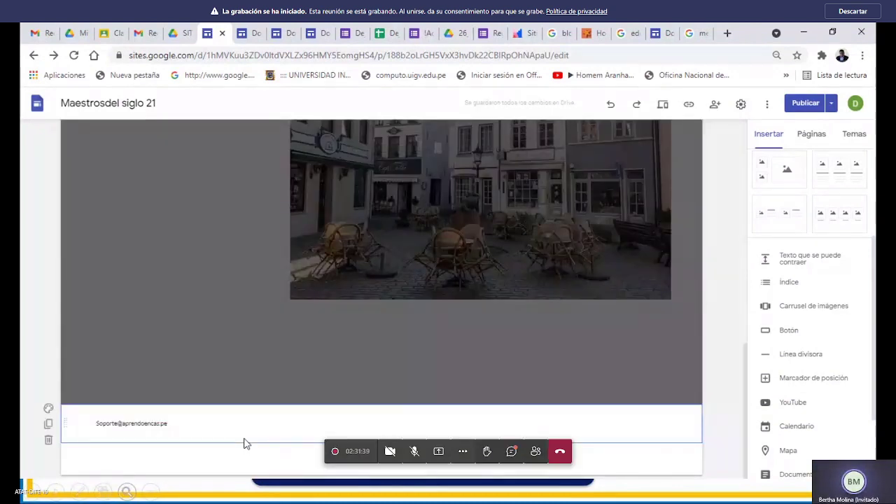
pyautogui.click(202, 425)
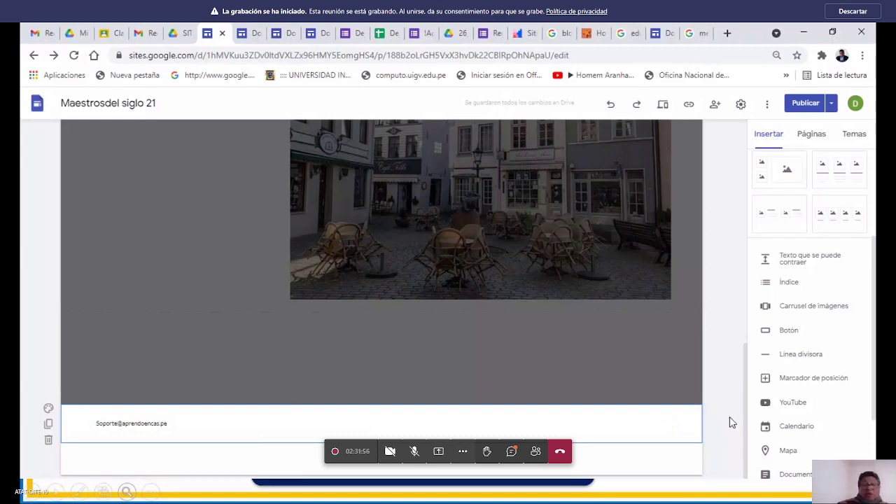
pyautogui.moveTo(730, 422); pyautogui.dragTo(231, 425)
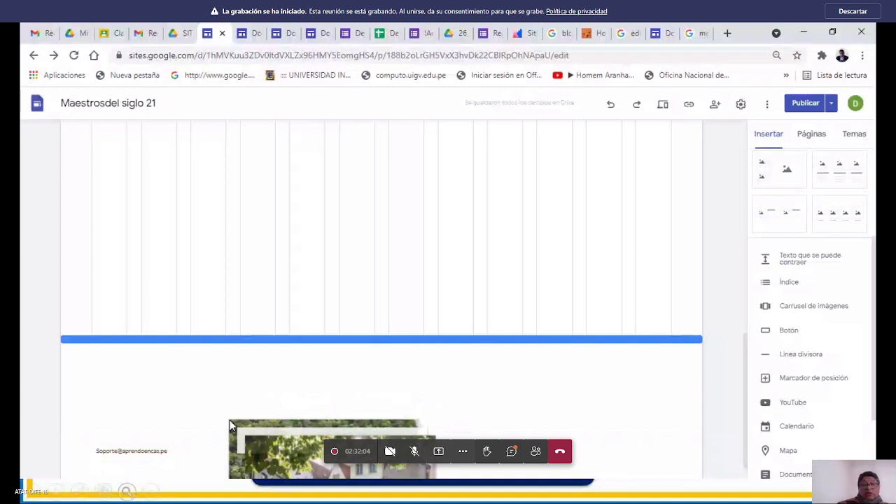
pyautogui.moveTo(231, 425); pyautogui.dragTo(446, 344)
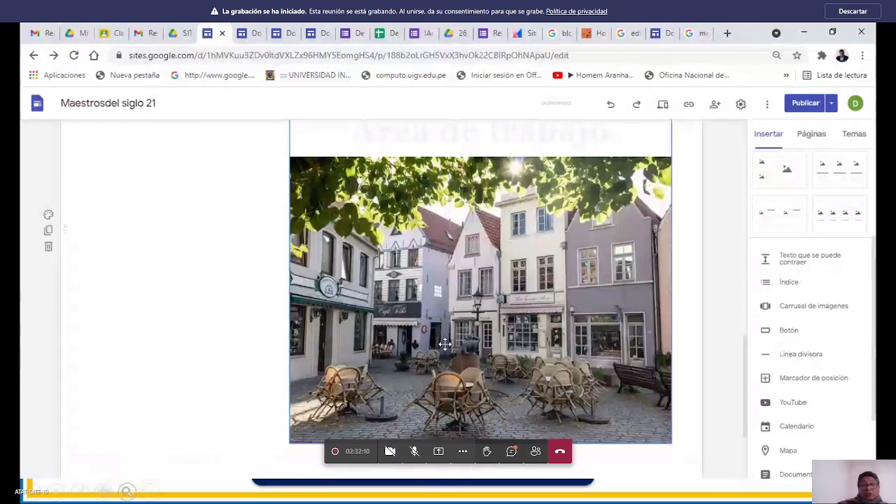
pyautogui.scroll(2, 445, 344)
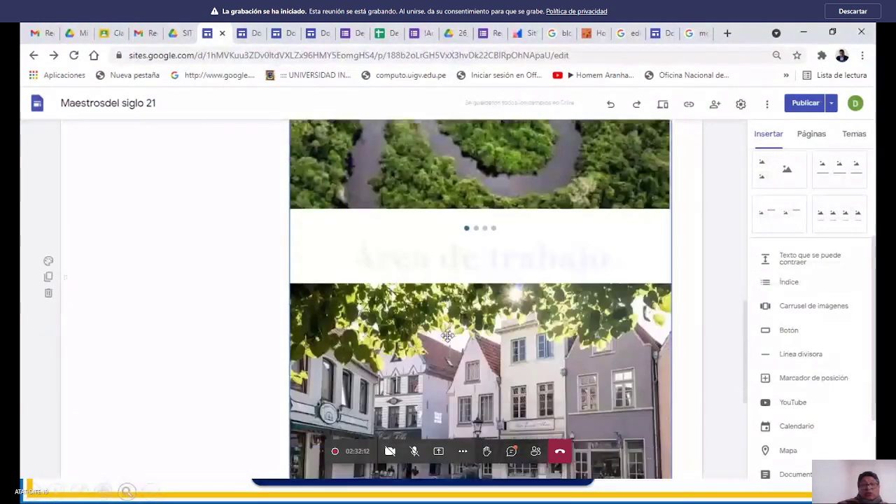
pyautogui.scroll(2, 447, 335)
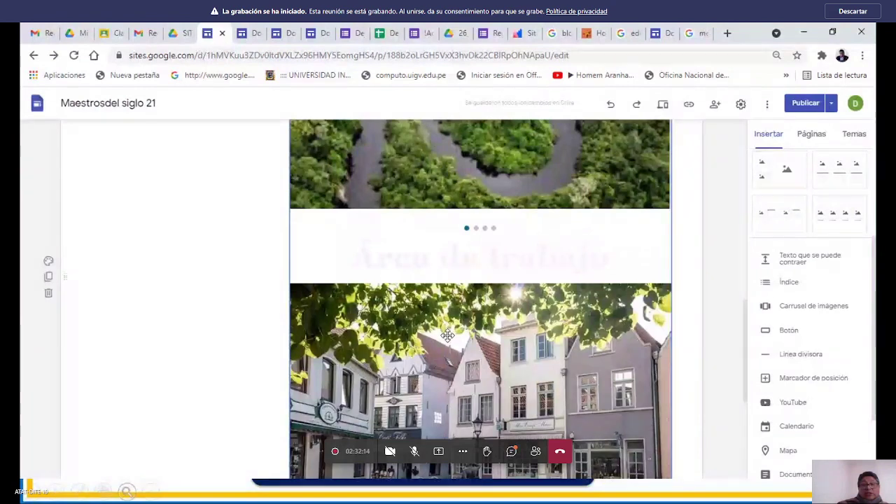
pyautogui.scroll(5, 448, 335)
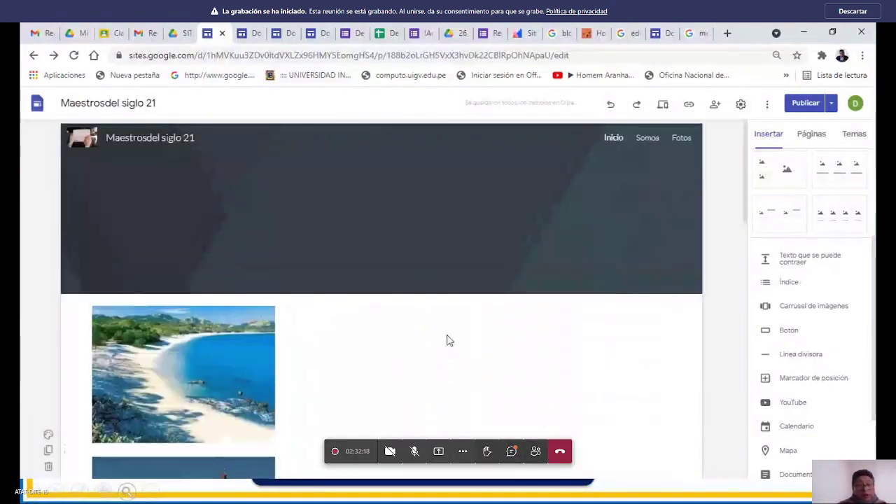
pyautogui.scroll(-4, 450, 340)
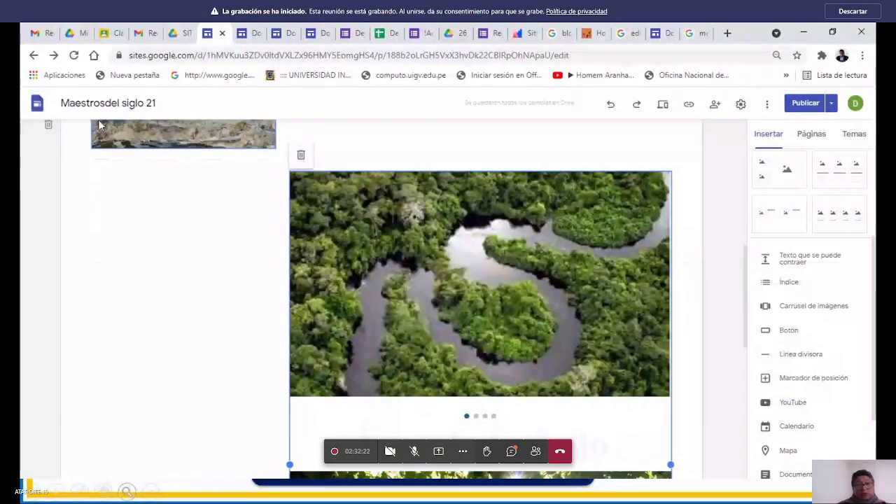
pyautogui.scroll(5, 237, 260)
pyautogui.scroll(-5, 237, 260)
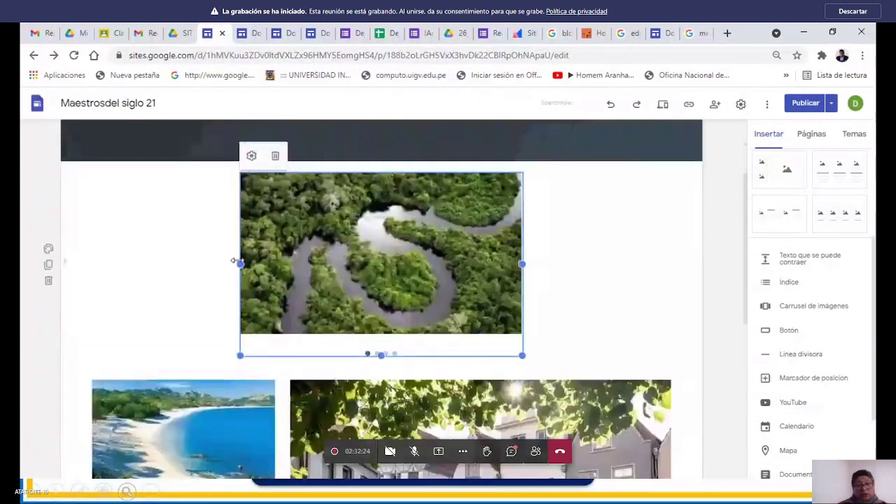
# - Shrink the café street photo by dragging its corner handle inward
pyautogui.scroll(5, 614, 257)
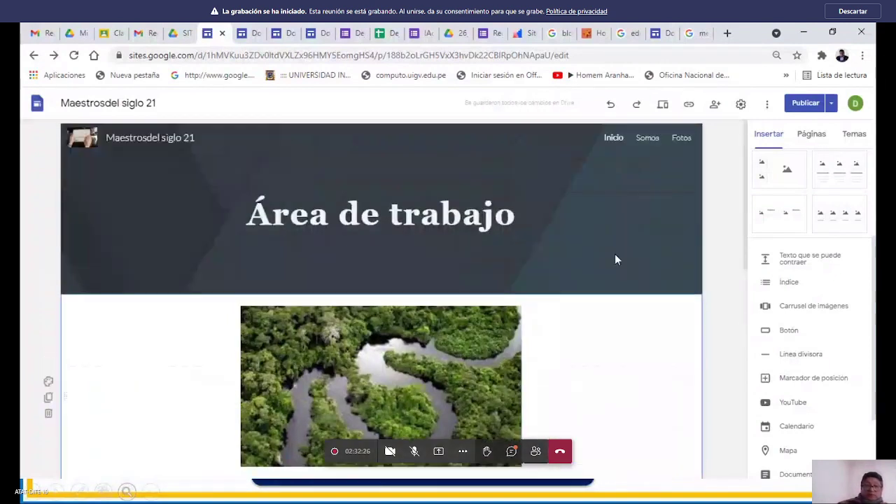
pyautogui.scroll(-6, 614, 256)
pyautogui.scroll(-3, 616, 259)
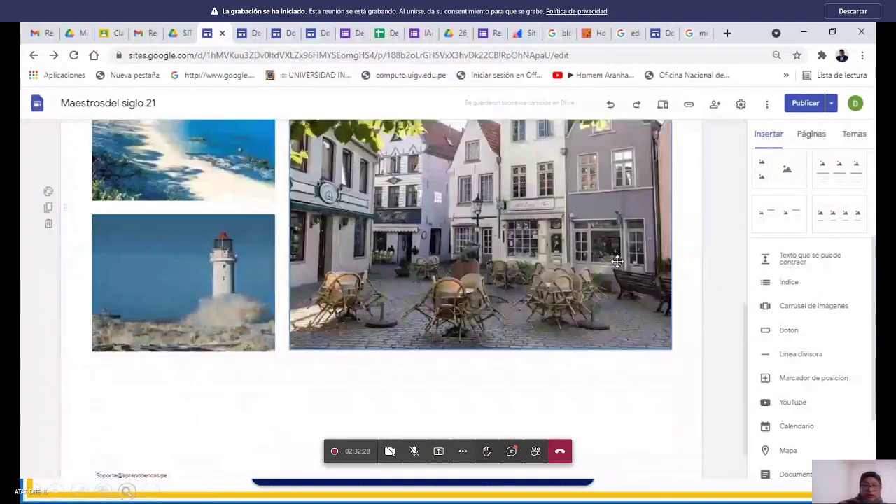
pyautogui.scroll(-1, 238, 441)
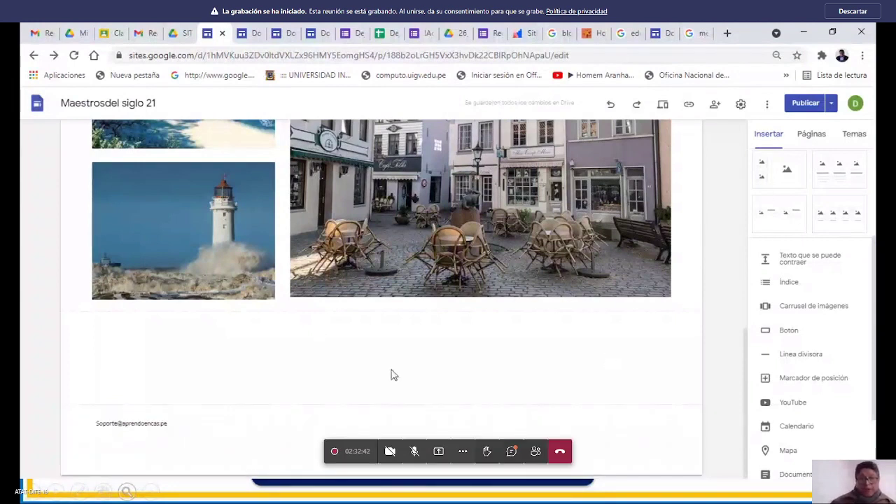
pyautogui.scroll(1, 441, 392)
pyautogui.scroll(7, 441, 392)
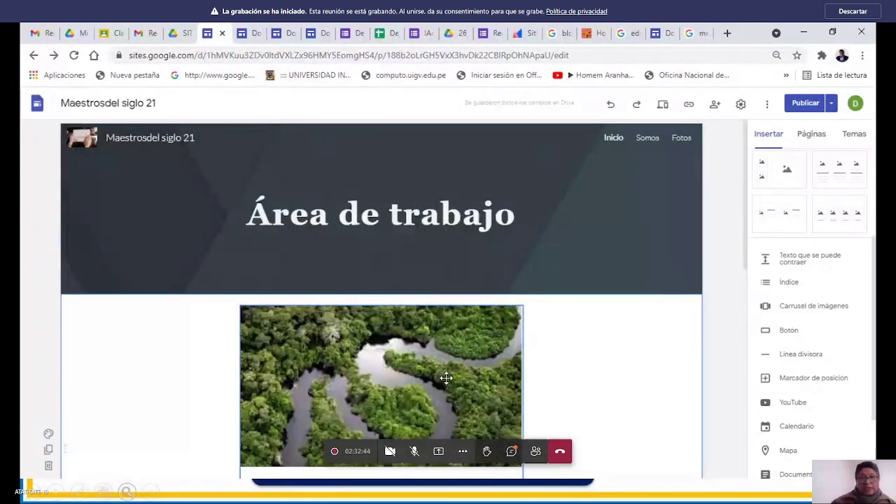
pyautogui.scroll(-3, 444, 382)
pyautogui.scroll(3, 446, 375)
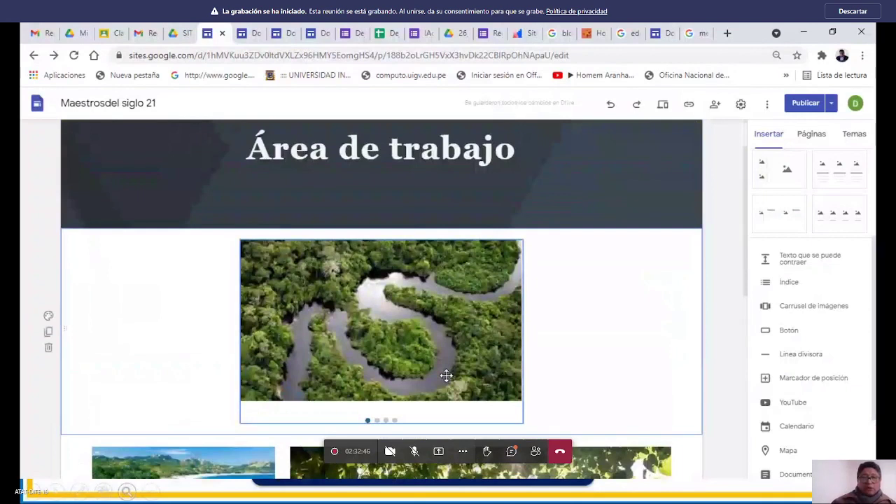
pyautogui.scroll(-6, 446, 376)
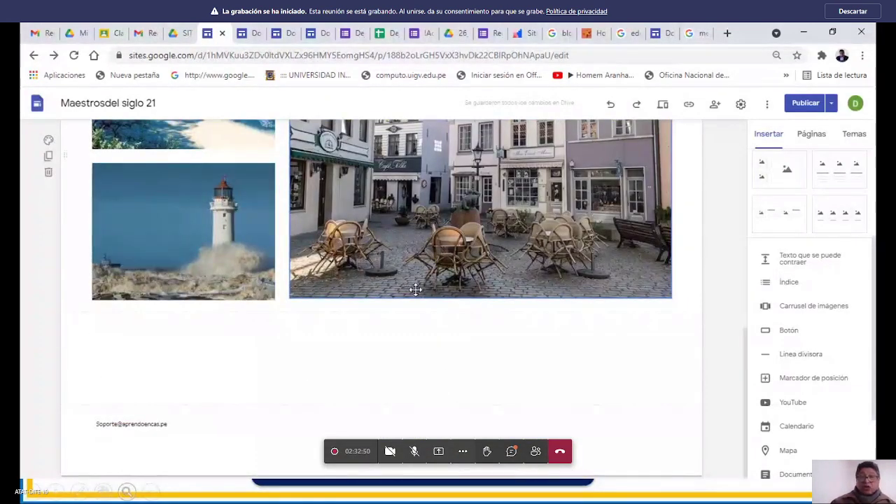
pyautogui.scroll(3, 446, 265)
pyautogui.scroll(3, 445, 263)
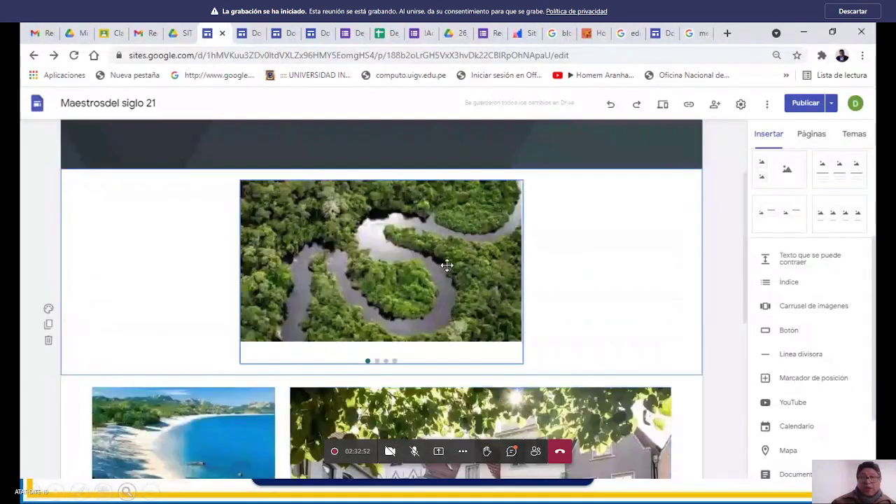
pyautogui.scroll(-4, 544, 252)
pyautogui.scroll(-2, 545, 266)
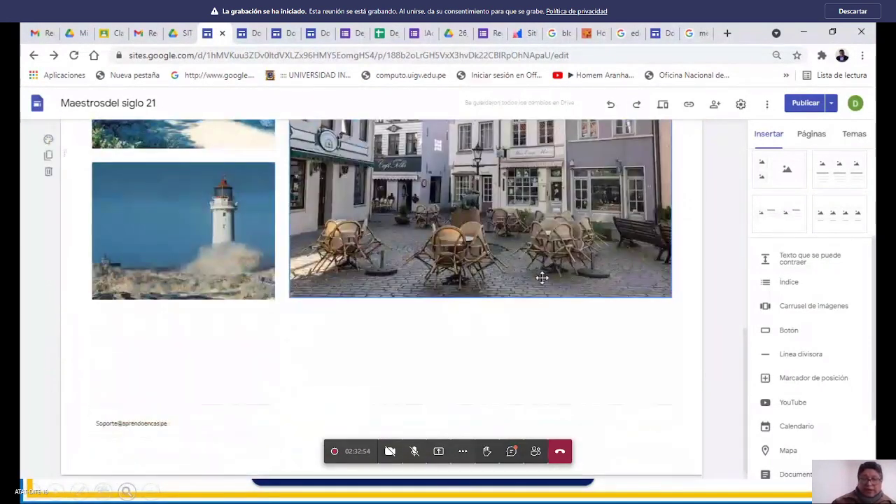
pyautogui.scroll(10, 540, 280)
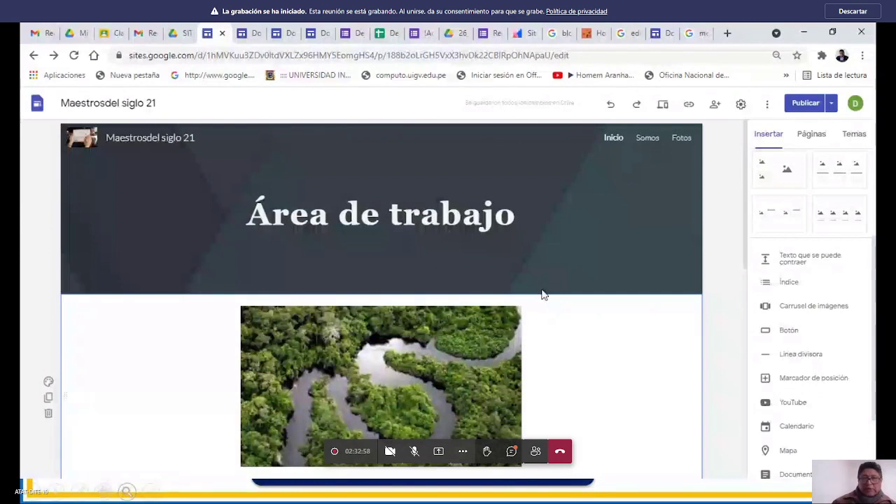
pyautogui.scroll(-2, 471, 303)
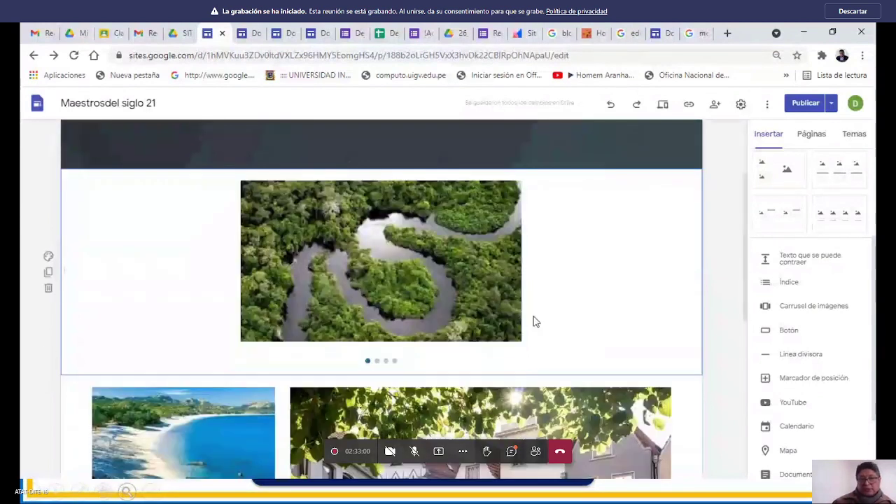
pyautogui.scroll(-2, 513, 262)
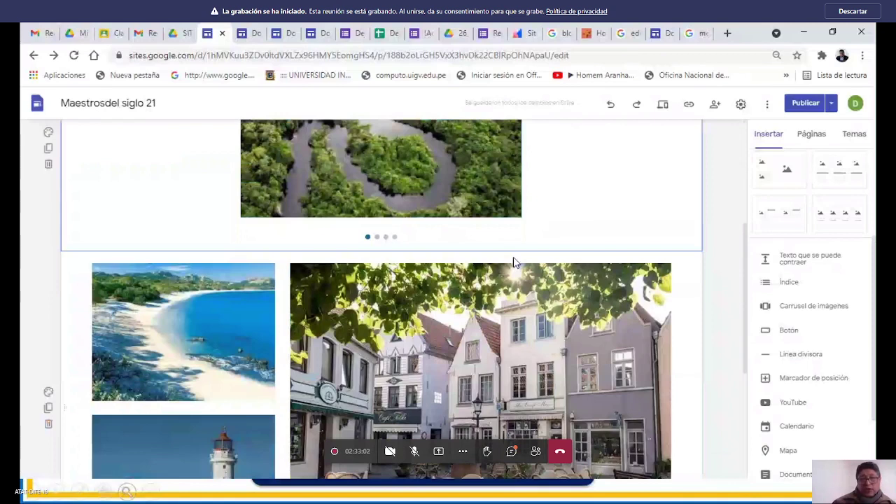
pyautogui.scroll(-2, 513, 262)
pyautogui.click(643, 413)
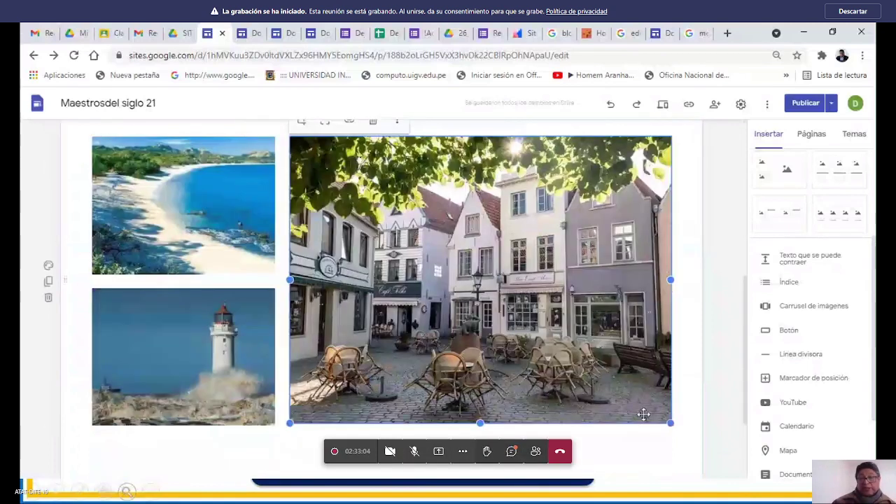
pyautogui.moveTo(671, 422); pyautogui.dragTo(595, 362)
pyautogui.click(250, 286)
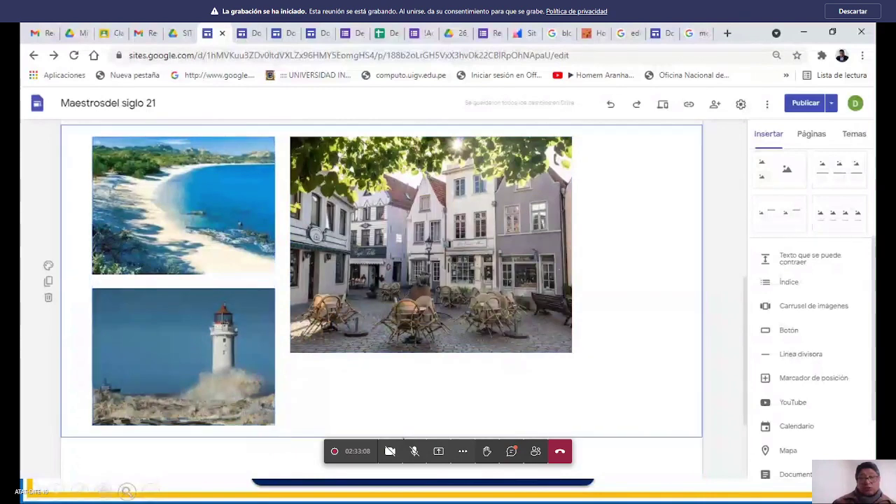
# - Resize the street photo again so it reaches further down beside the lighthouse photo
pyautogui.click(477, 245)
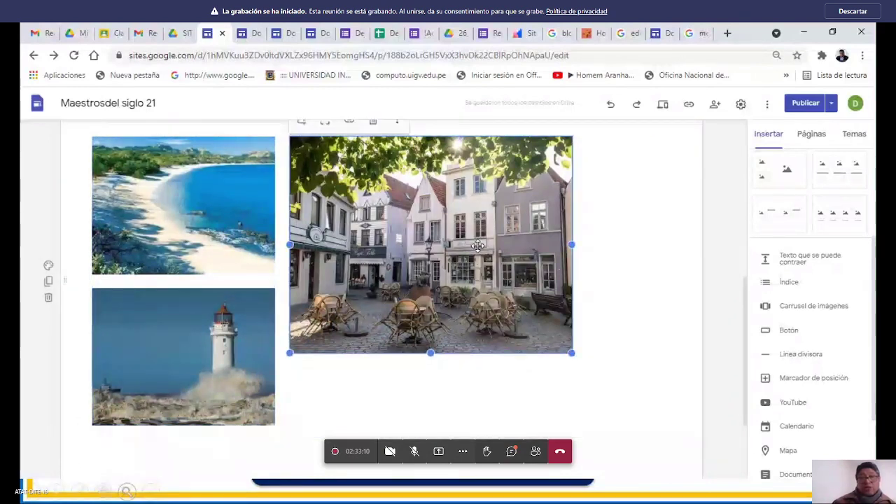
pyautogui.scroll(2, 460, 164)
pyautogui.scroll(3, 640, 209)
pyautogui.scroll(-4, 640, 210)
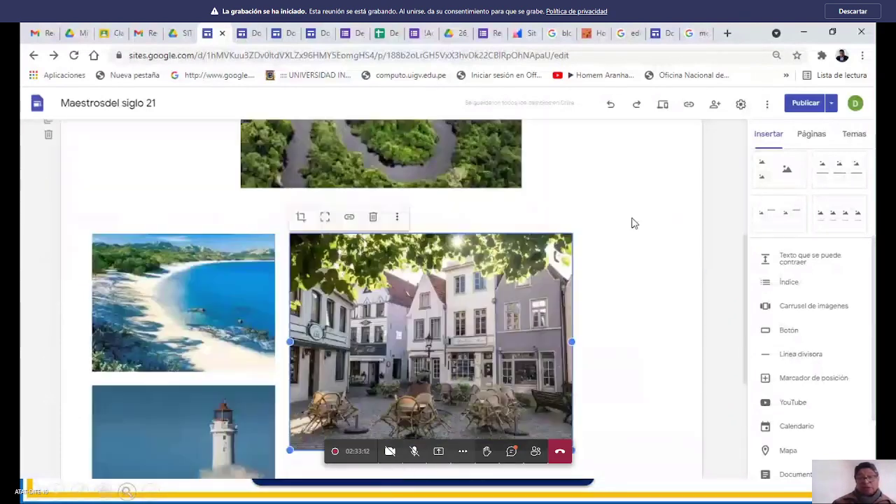
pyautogui.scroll(-1, 632, 223)
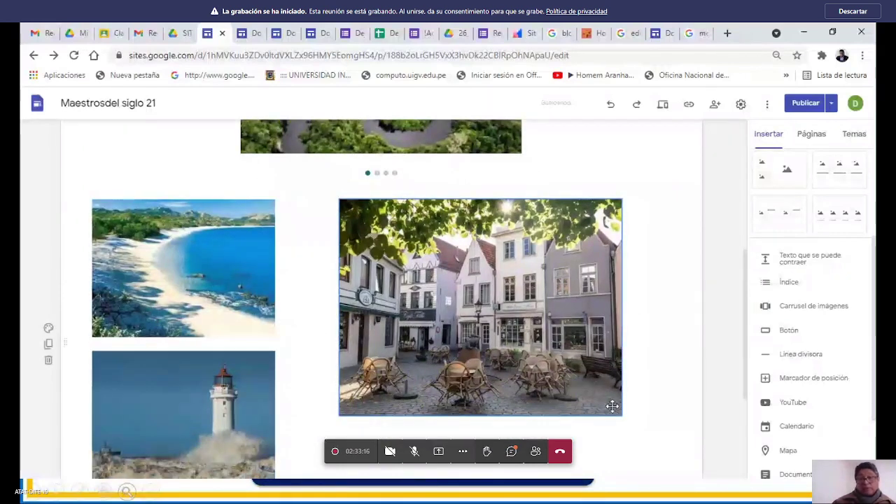
pyautogui.moveTo(612, 406); pyautogui.dragTo(644, 464)
pyautogui.scroll(5, 526, 228)
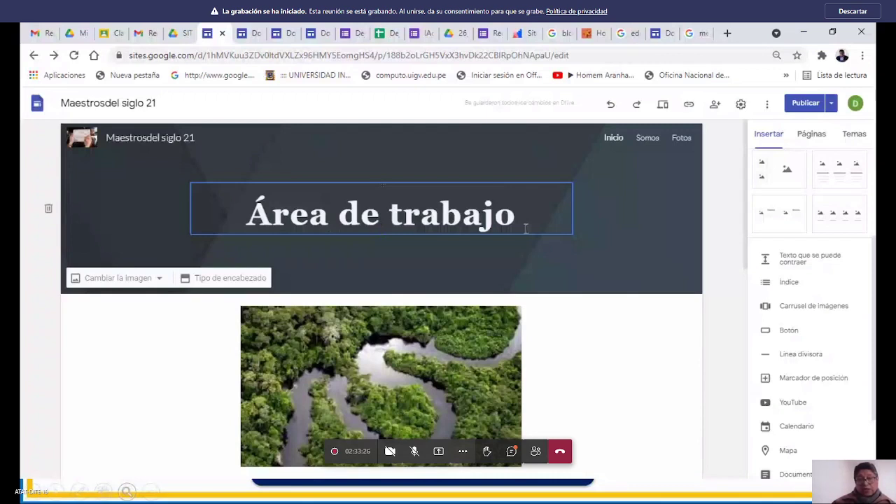
pyautogui.scroll(-5, 526, 228)
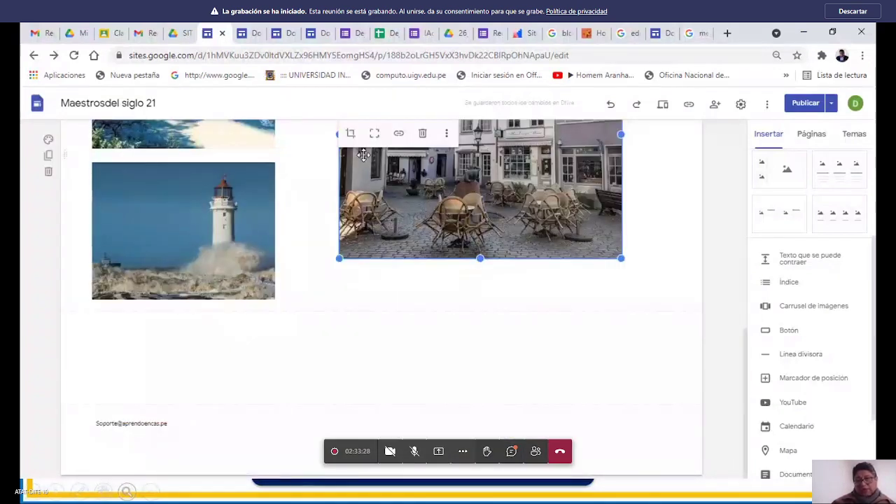
pyautogui.scroll(5, 360, 168)
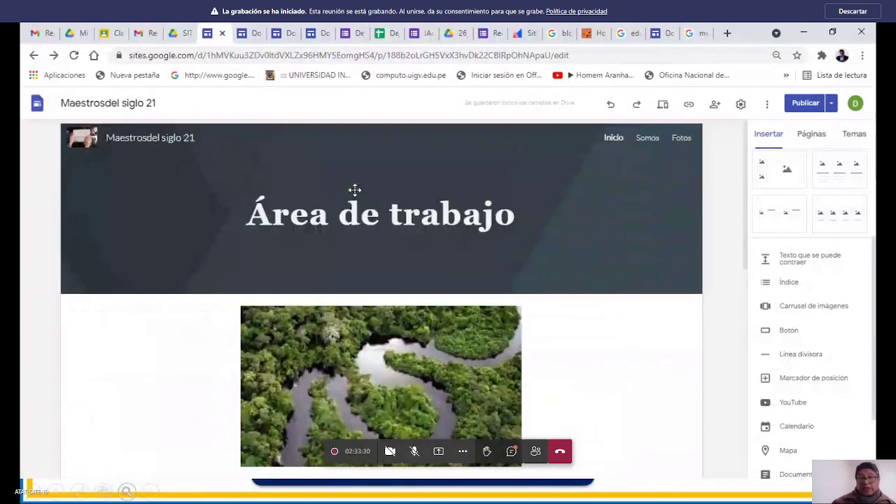
pyautogui.click(355, 190)
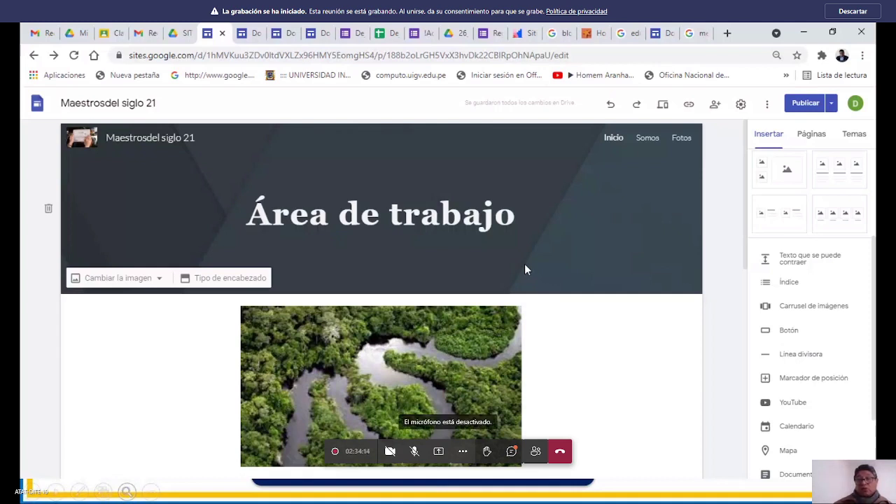
# - Create a new page named 'Encuesta' and drag it below Somos in the Pages list
pyautogui.click(811, 134)
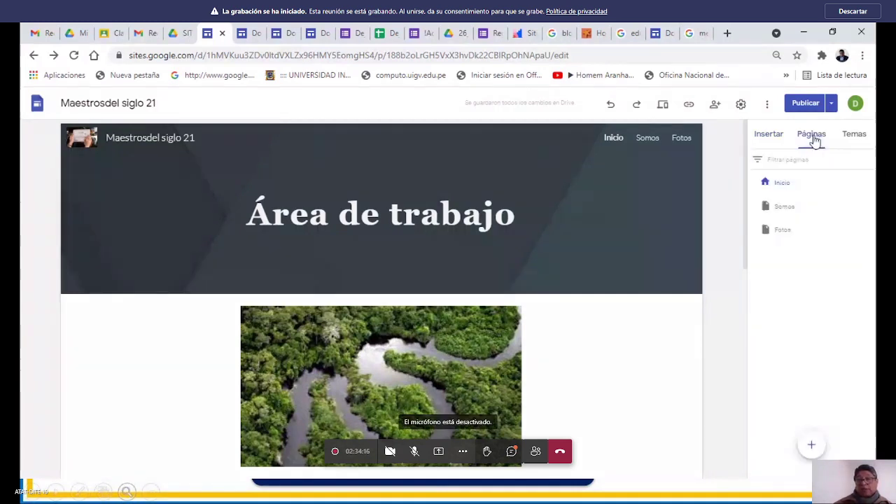
pyautogui.moveTo(810, 454)
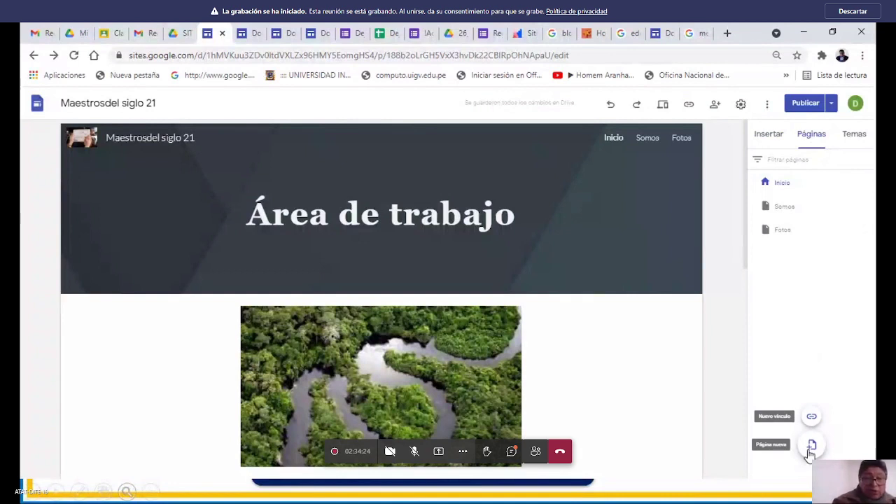
pyautogui.click(810, 448)
pyautogui.write('Ence')
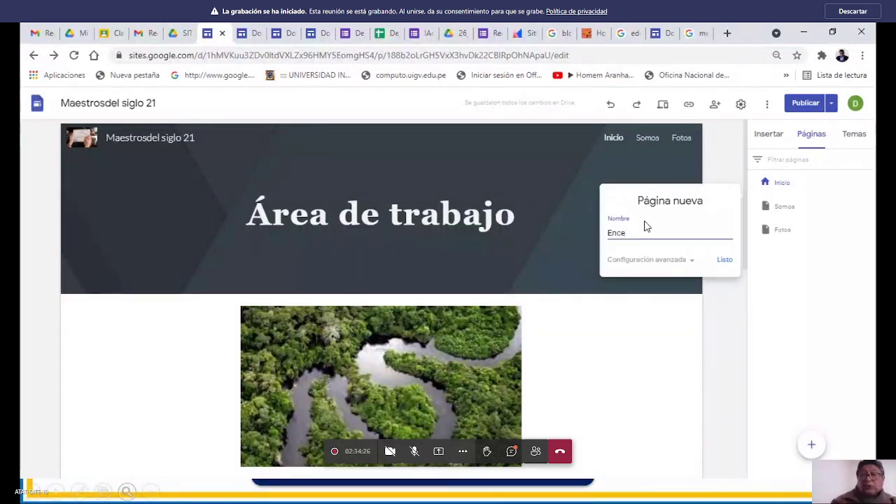
pyautogui.press('BackSpace')
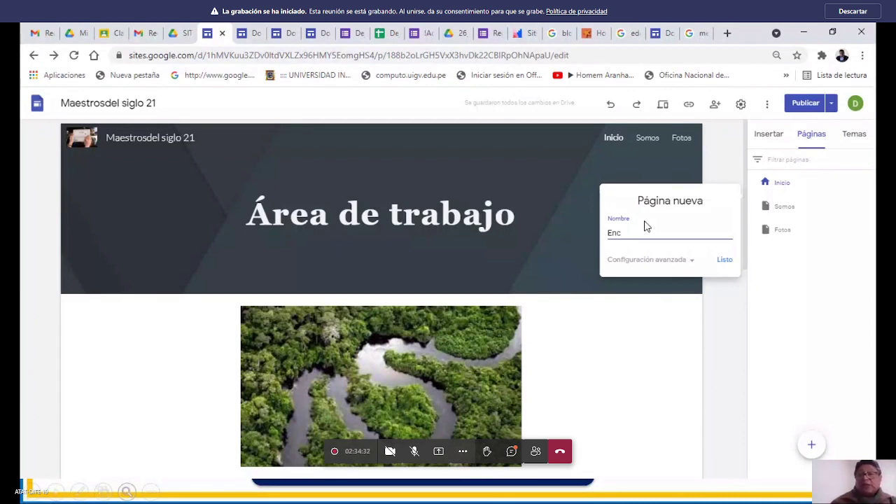
pyautogui.write('uesta')
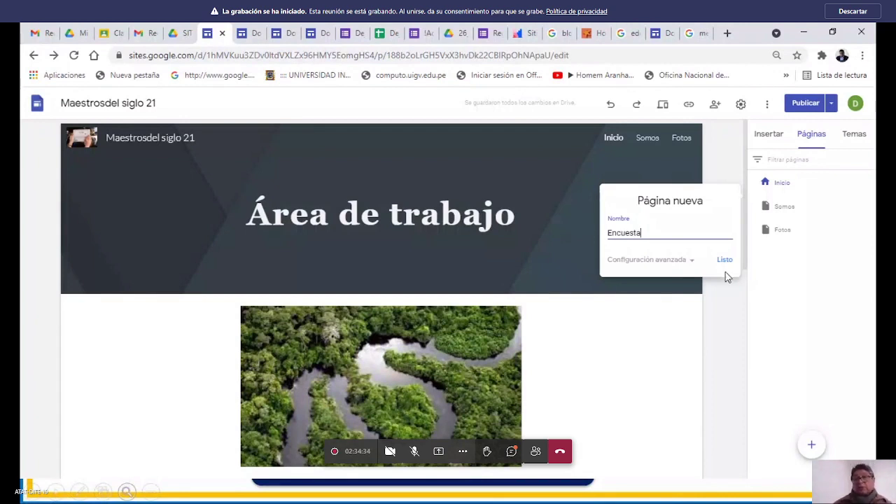
pyautogui.click(725, 260)
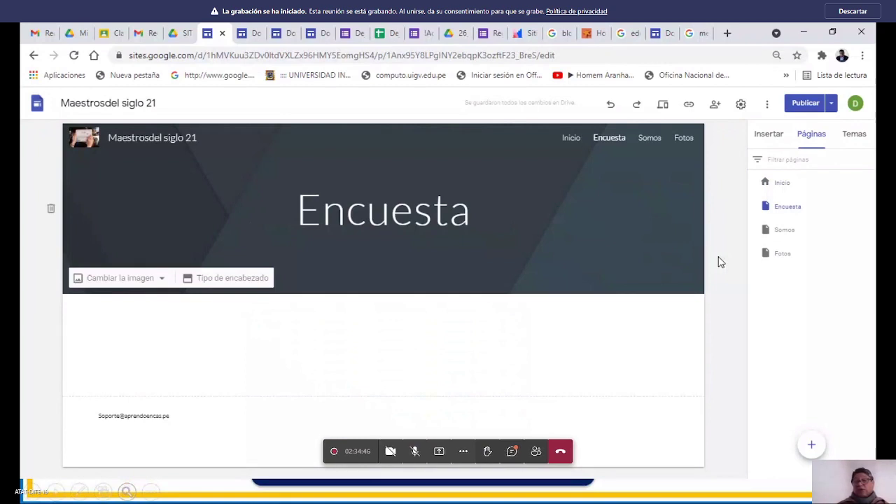
pyautogui.moveTo(785, 206); pyautogui.dragTo(781, 264)
# - Add a subpage named 'Evento 1' under Encuesta
pyautogui.click(867, 253)
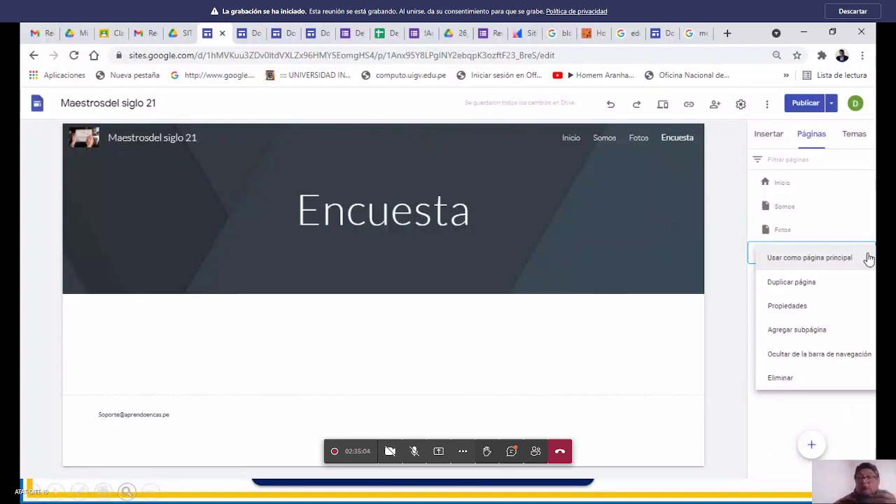
pyautogui.click(796, 330)
pyautogui.write('Evento 1')
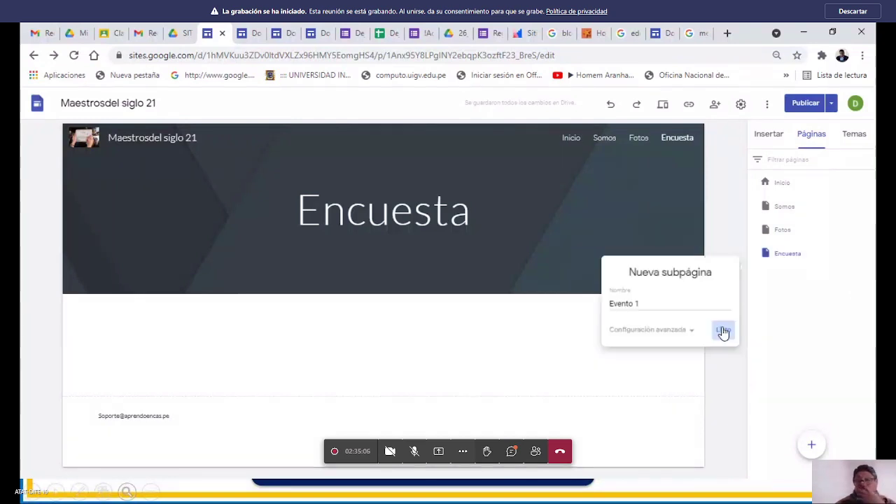
pyautogui.click(724, 329)
pyautogui.moveTo(688, 144)
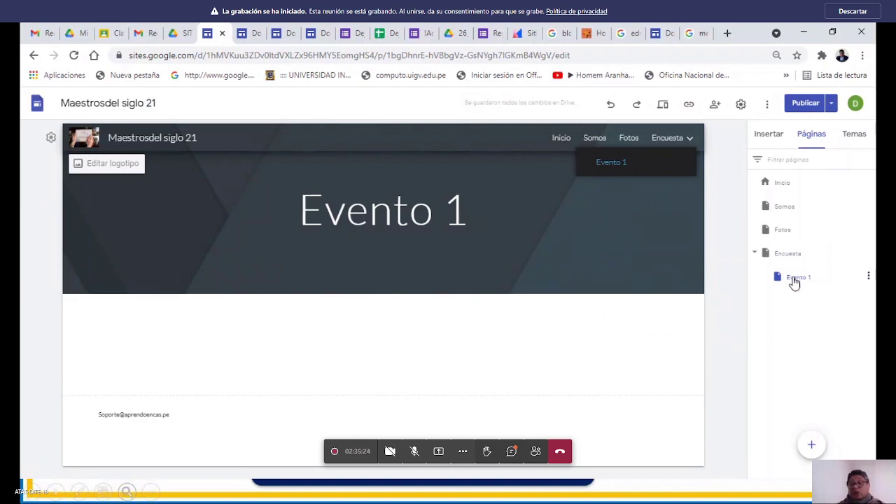
# - Add a second subpage named 'Evento 2' under Encuesta
pyautogui.click(805, 259)
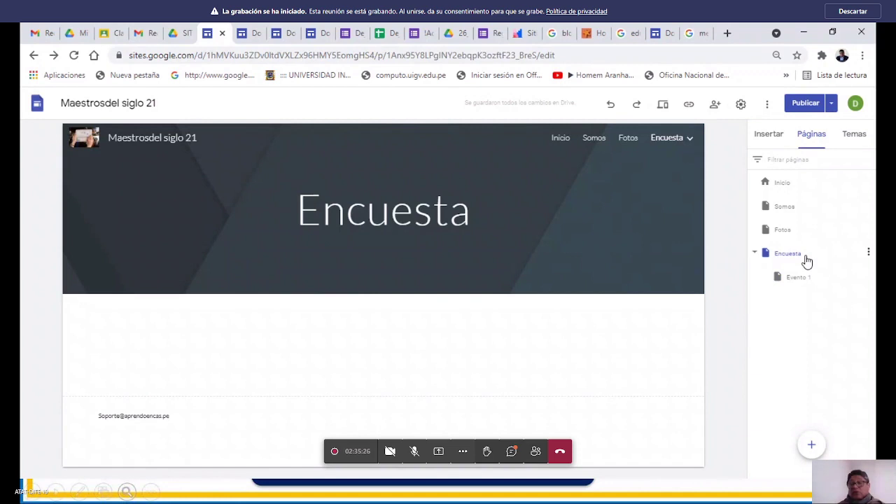
pyautogui.click(868, 254)
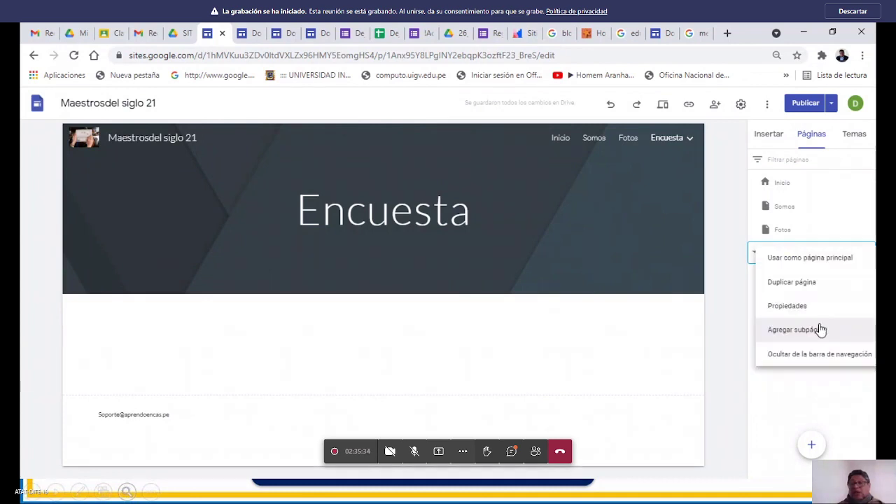
pyautogui.click(821, 331)
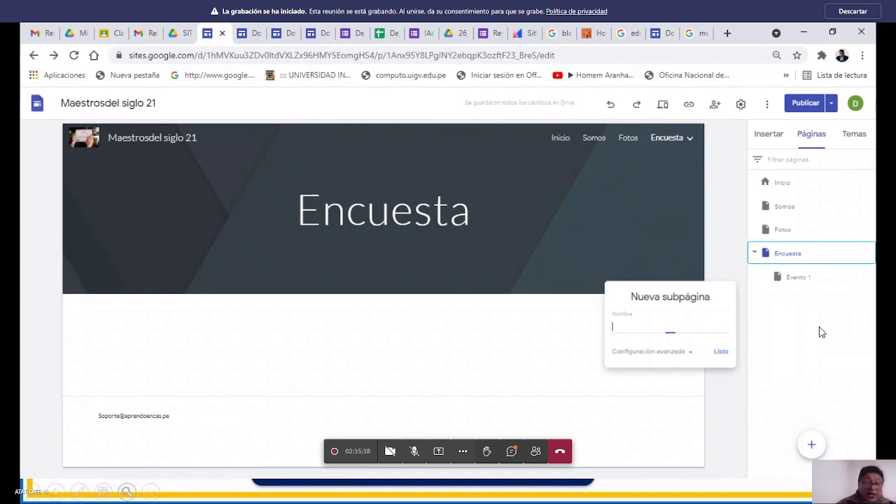
pyautogui.write('Evento ')
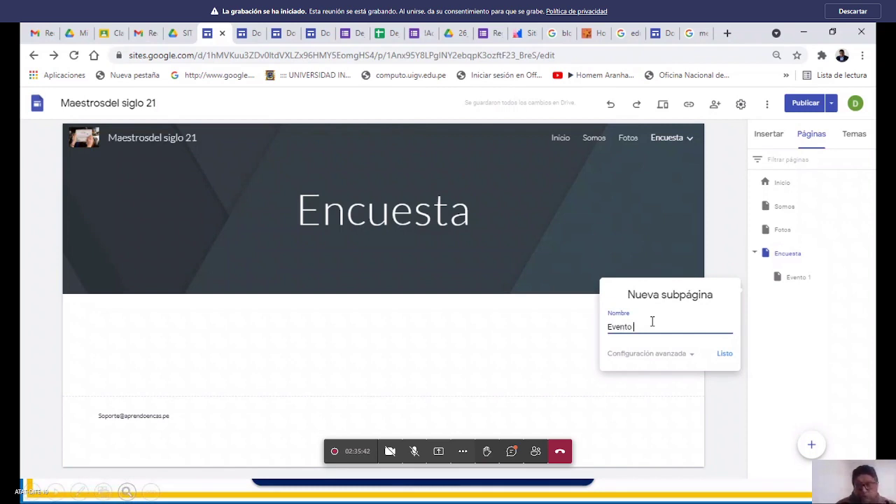
pyautogui.write('2')
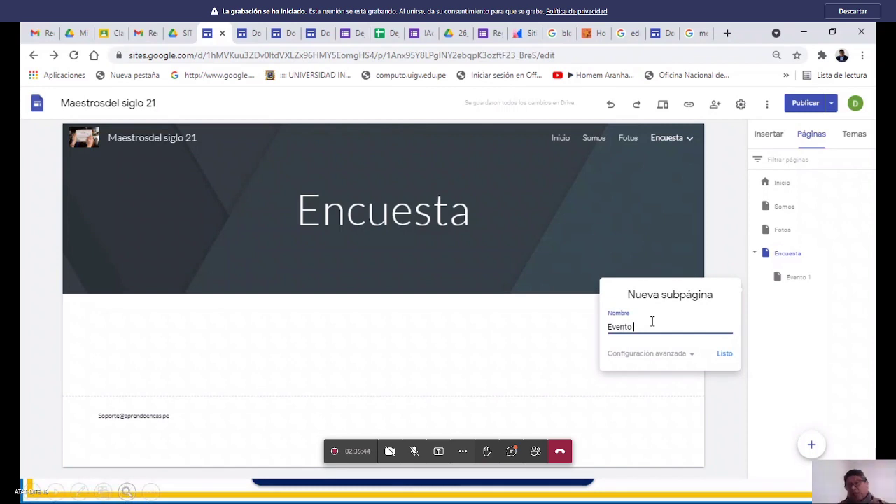
pyautogui.press('Return')
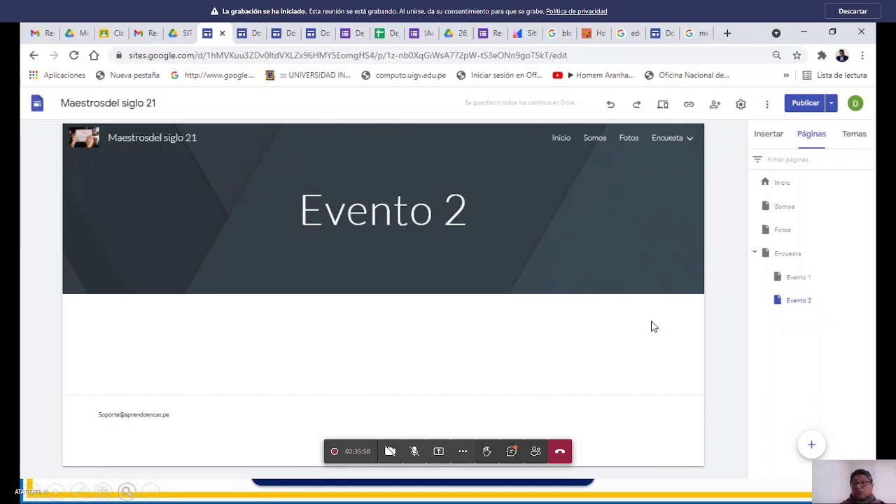
# - Open Evento 1 and embed the Tipo Encuesta form from the Forms picker
pyautogui.click(798, 277)
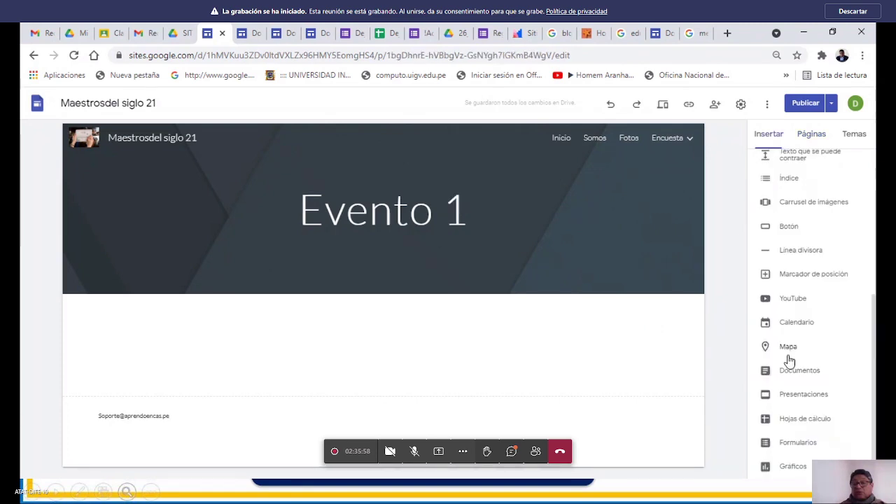
pyautogui.click(798, 443)
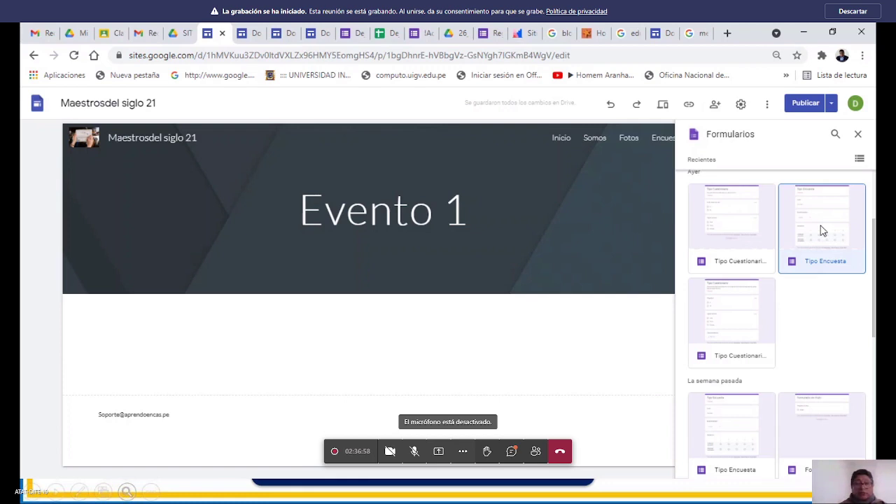
pyautogui.doubleClick(823, 231)
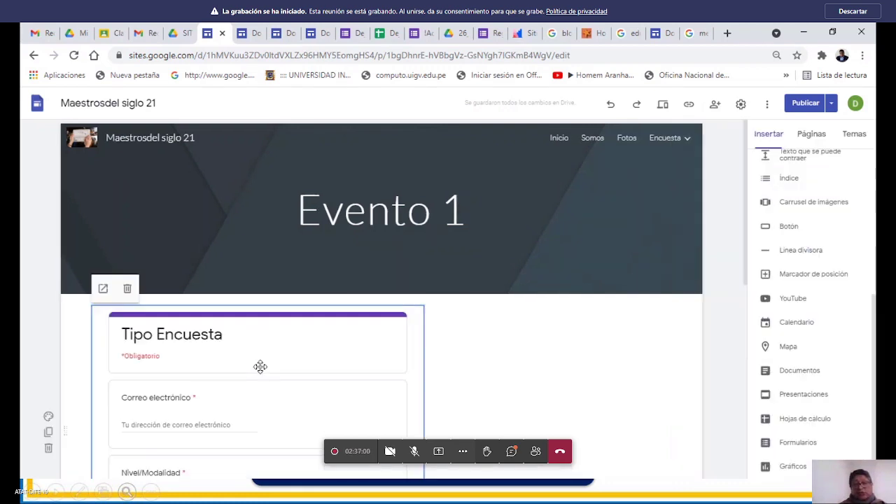
pyautogui.scroll(-2, 260, 366)
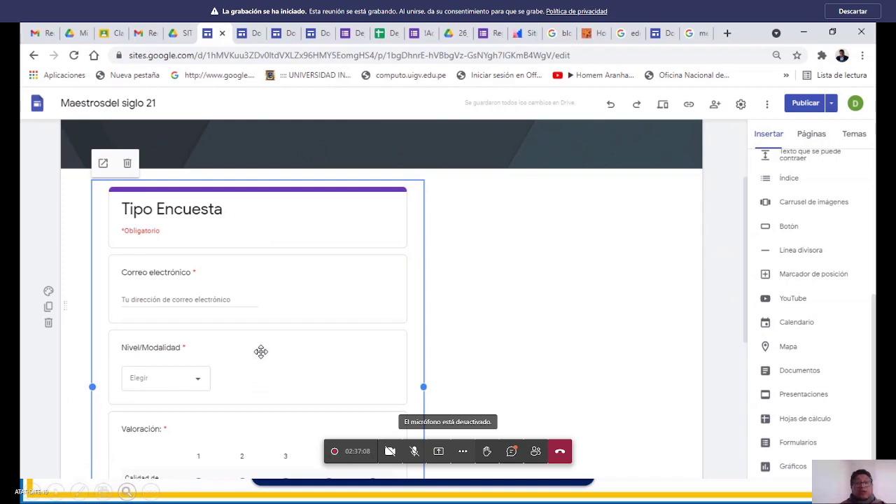
pyautogui.hotkey('ctrl', 'shift', 'Tab')
# - Open Tipo Encuesta in Google Forms and scroll through its Nivel/Modalidad questions
pyautogui.doubleClick(270, 419)
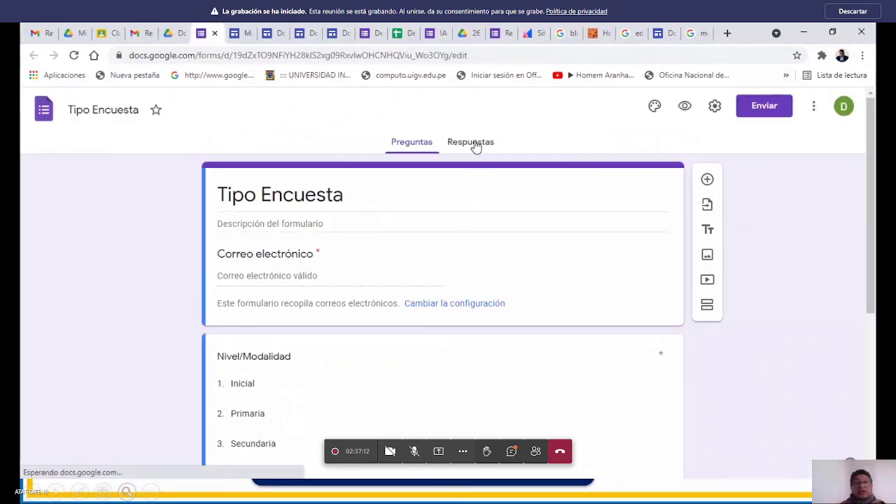
pyautogui.scroll(-2, 346, 239)
pyautogui.scroll(-2, 346, 241)
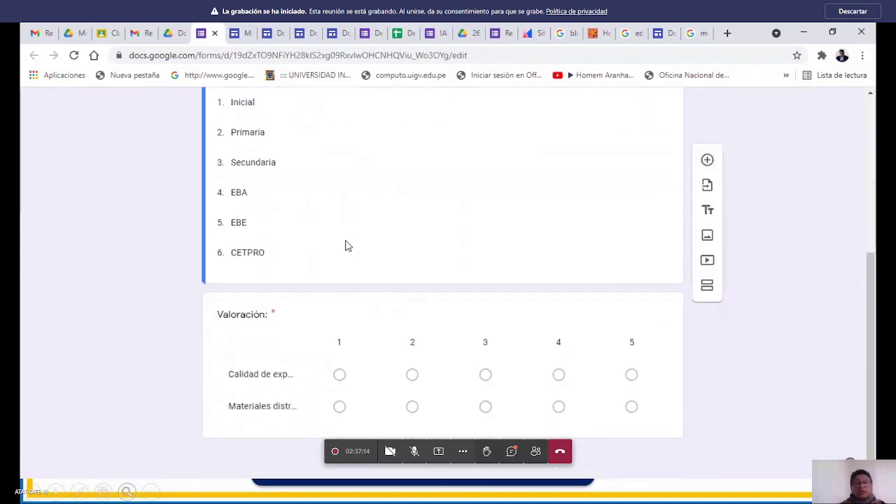
pyautogui.scroll(4, 346, 244)
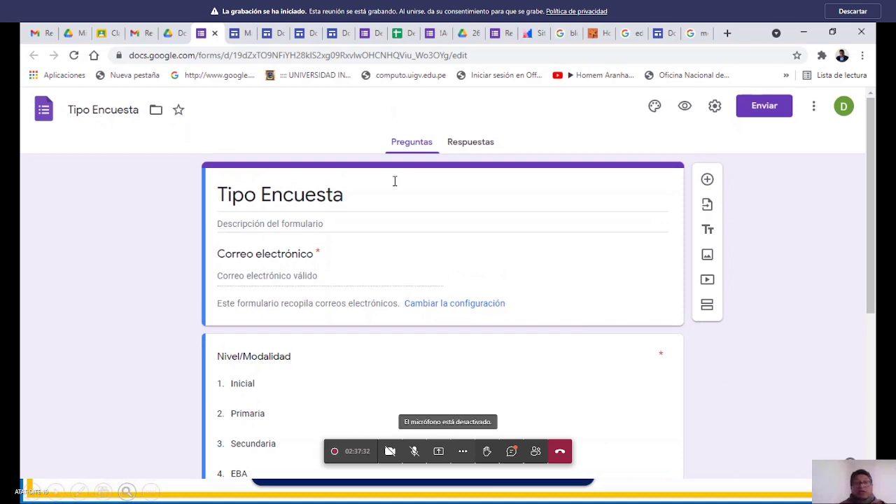
# - Review the embedded survey on Evento 1, then open the Evento 2 subpage from the Encuesta menu
pyautogui.hotkey('ctrl', 'Tab')
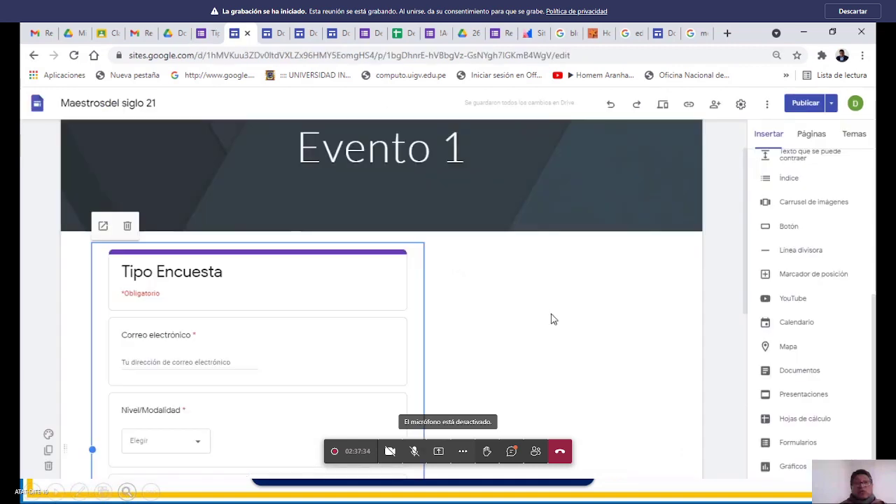
pyautogui.scroll(-2, 545, 270)
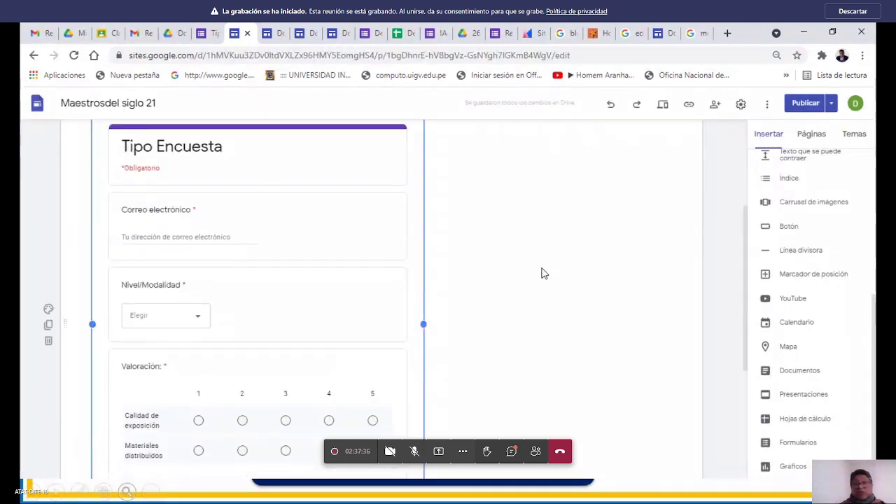
pyautogui.scroll(2, 542, 270)
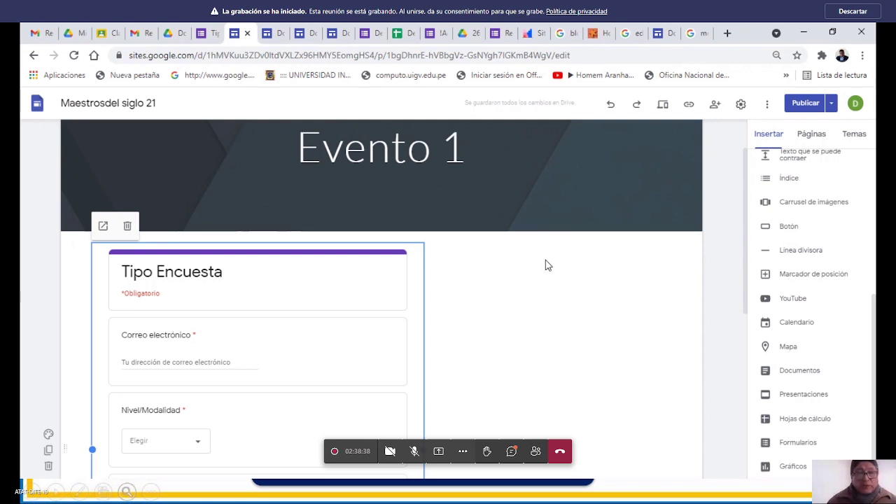
pyautogui.scroll(-2, 500, 306)
pyautogui.scroll(1, 368, 278)
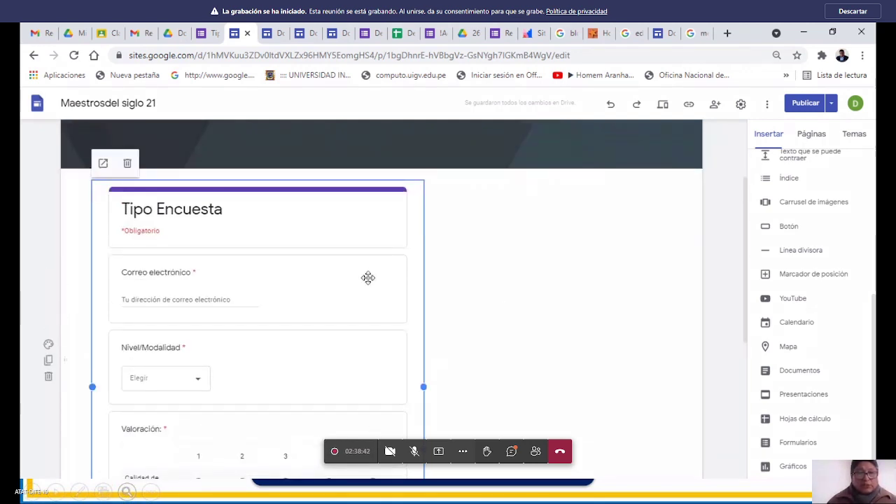
pyautogui.scroll(2, 558, 294)
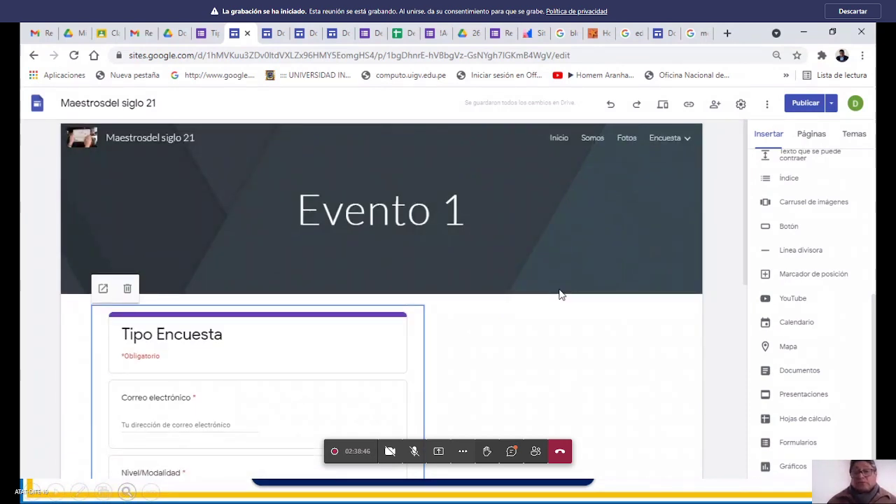
pyautogui.moveTo(665, 138)
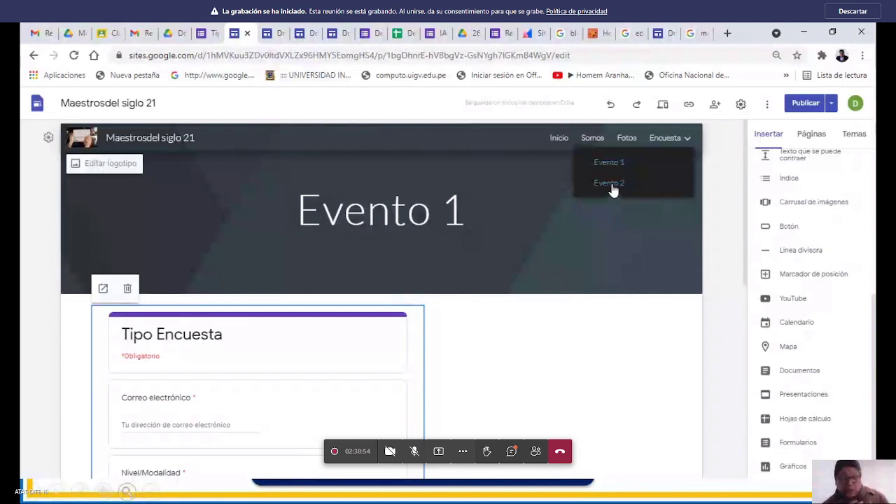
pyautogui.click(609, 183)
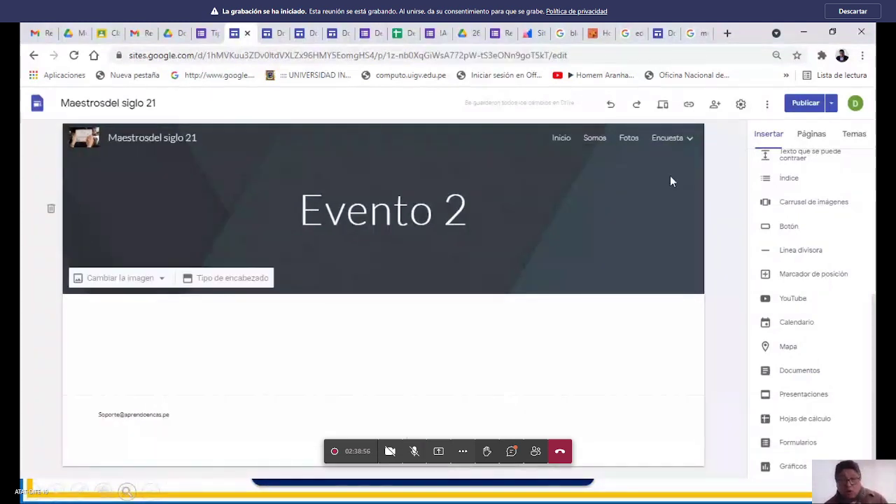
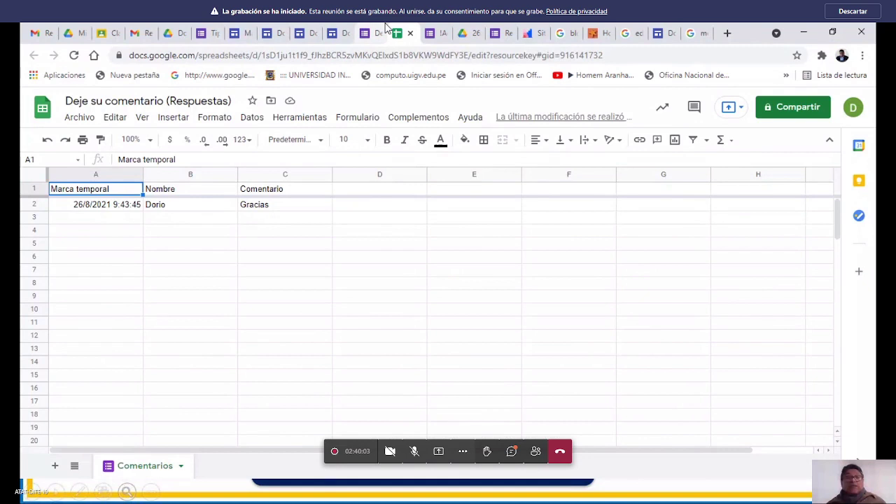
# - Copy the web address of the 'Deje su comentario (Respuestas)' spreadsheet from the address bar
pyautogui.click(239, 33)
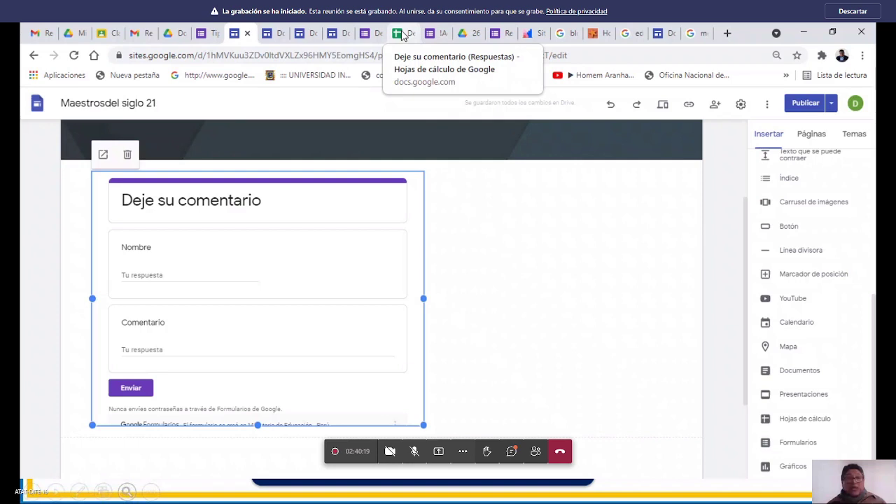
pyautogui.click(168, 33)
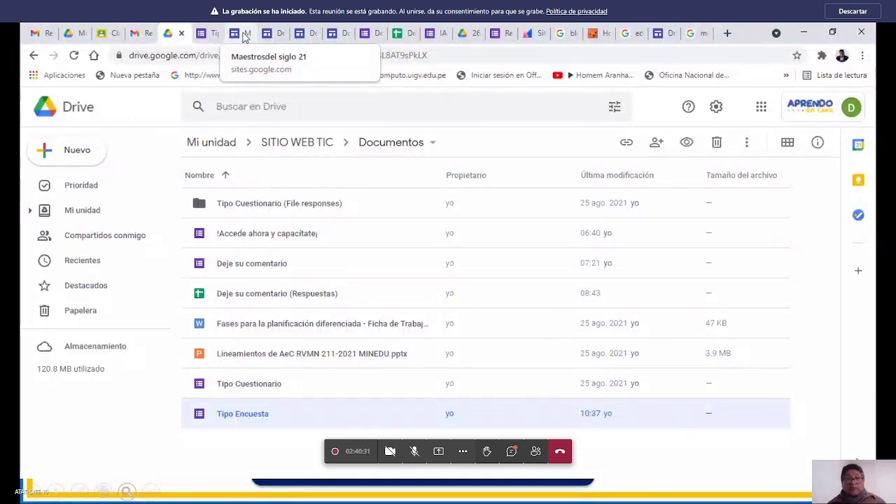
pyautogui.click(409, 35)
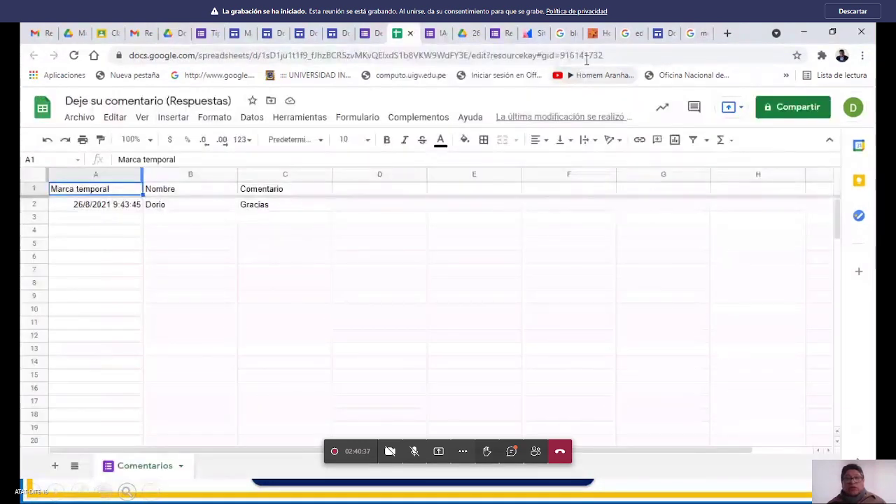
pyautogui.click(145, 56)
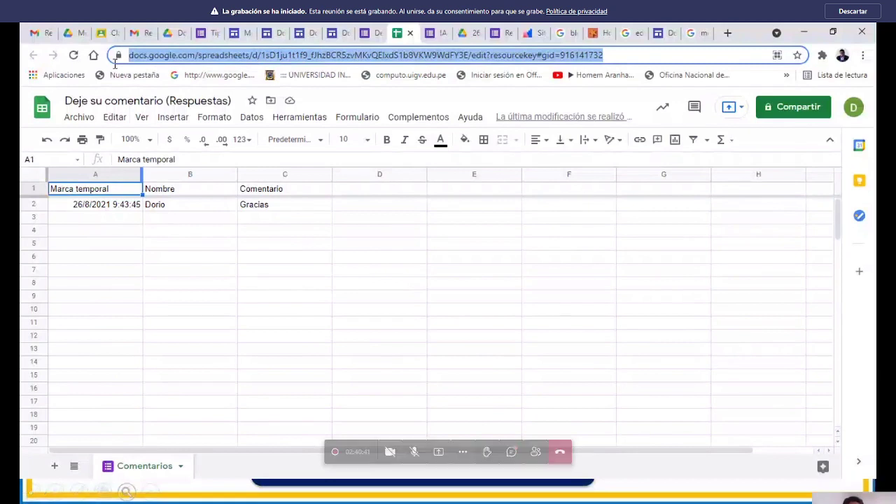
pyautogui.rightClick(203, 59)
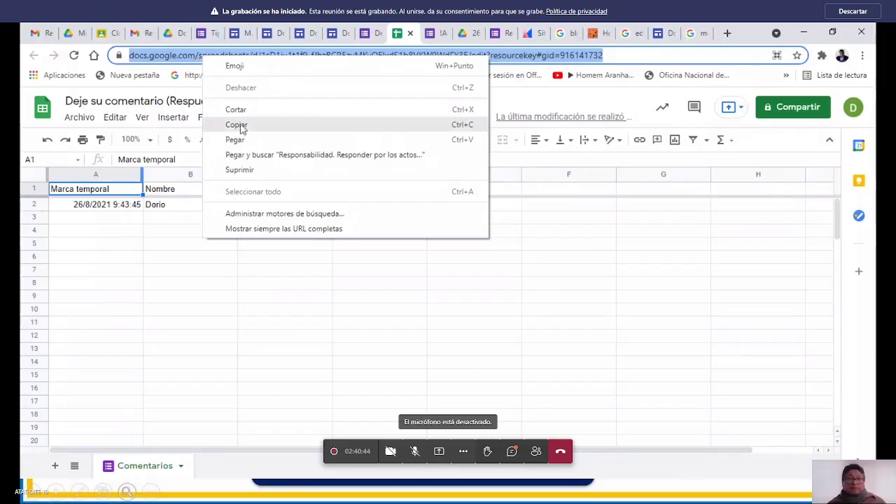
pyautogui.click(240, 127)
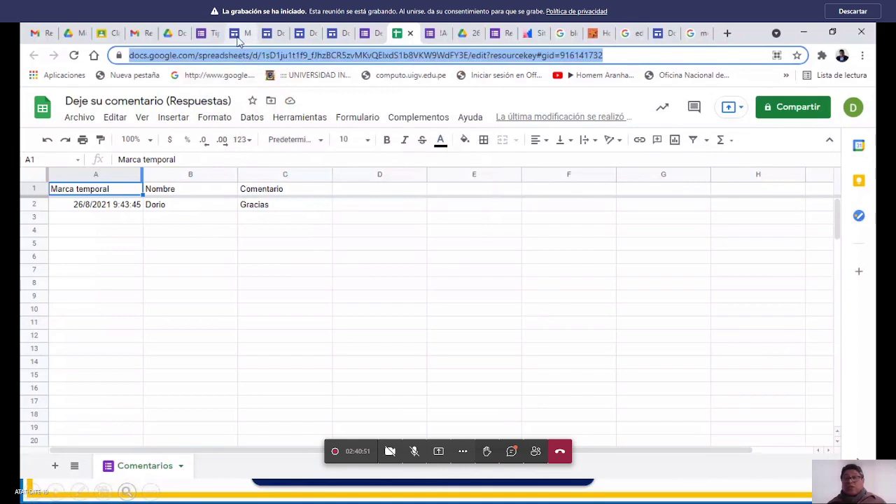
# - Embed the responses spreadsheet on the Evento 2 page by pasting its URL into Insertar > Incorporar
pyautogui.click(238, 38)
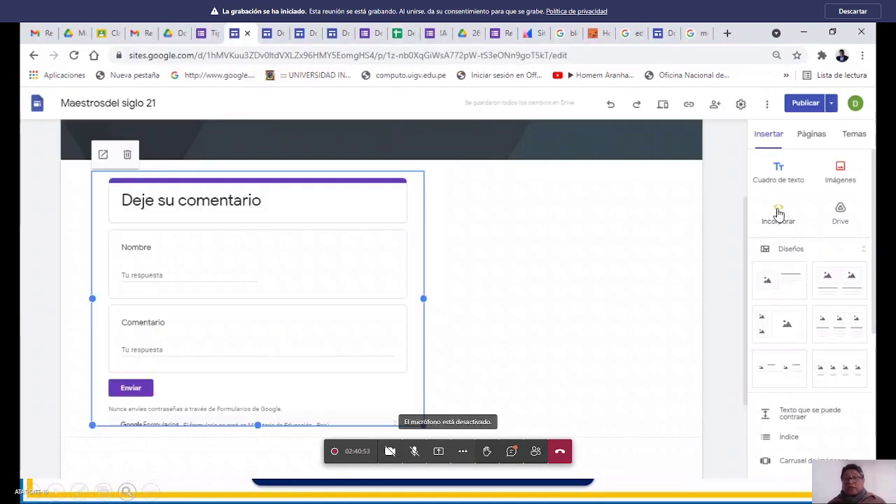
pyautogui.click(779, 213)
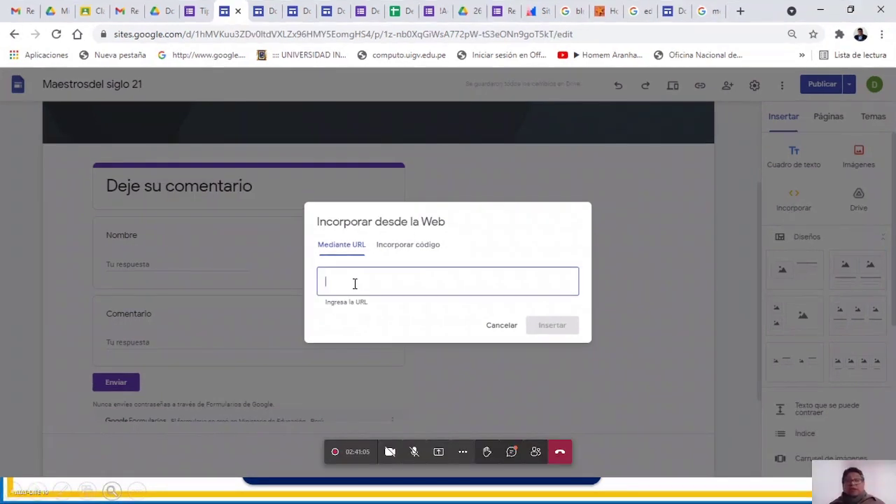
pyautogui.hotkey('ctrl', 'v')
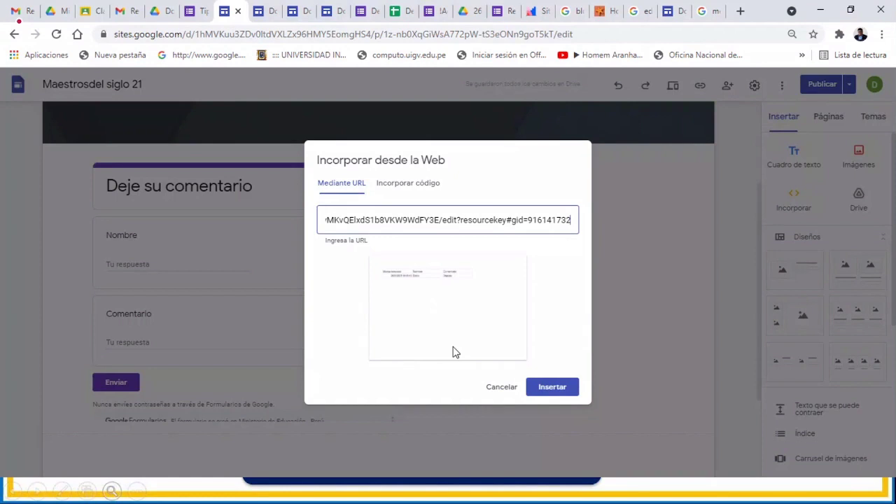
pyautogui.click(562, 387)
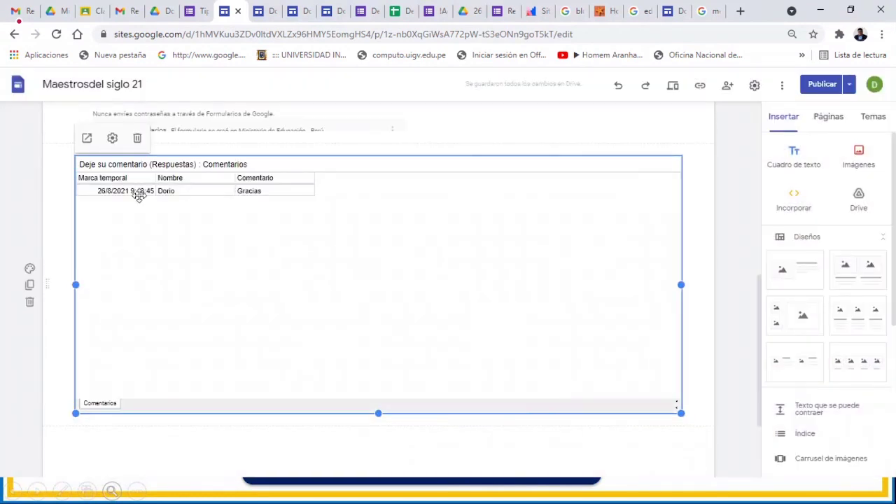
# - Narrow the embedded responses sheet and move it beside the comment form
pyautogui.moveTo(681, 285); pyautogui.dragTo(361, 283)
pyautogui.scroll(1, 506, 290)
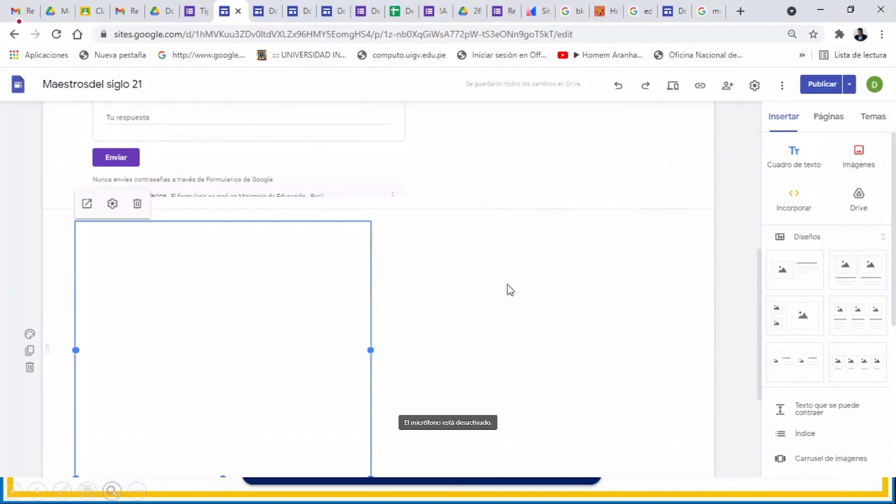
pyautogui.moveTo(308, 314); pyautogui.dragTo(489, 373)
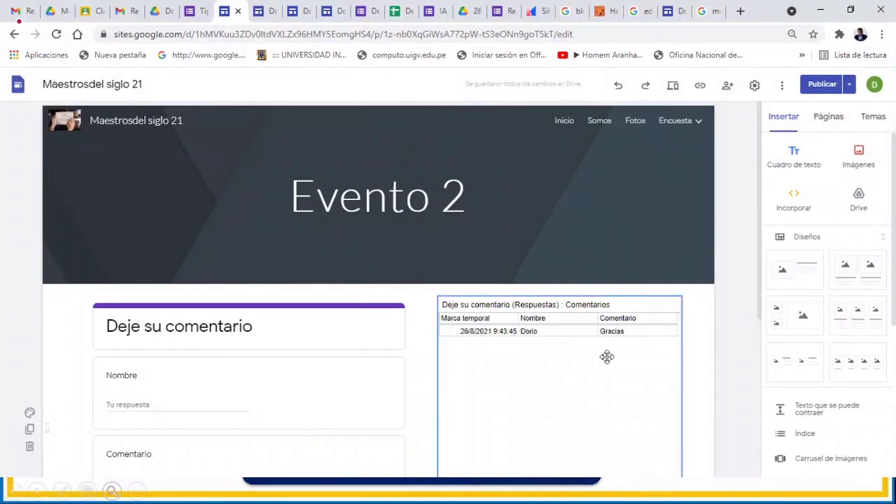
pyautogui.scroll(-2, 399, 384)
pyautogui.scroll(-2, 455, 374)
pyautogui.scroll(4, 504, 357)
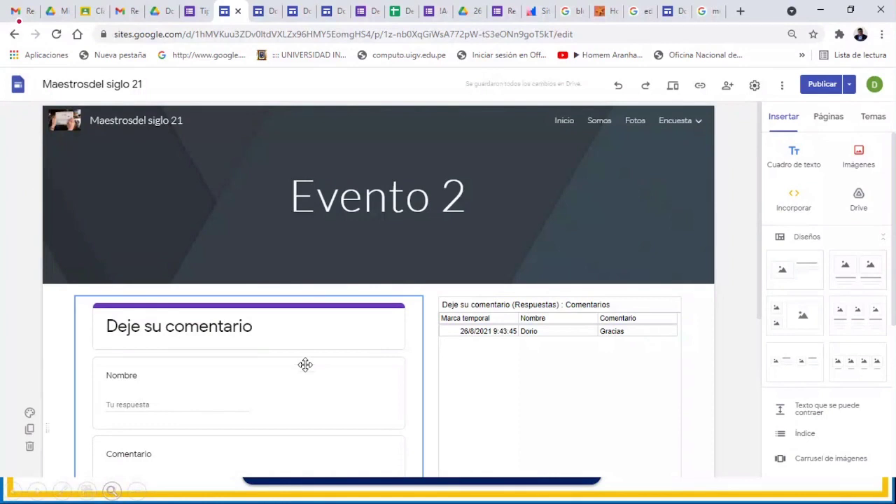
pyautogui.click(340, 188)
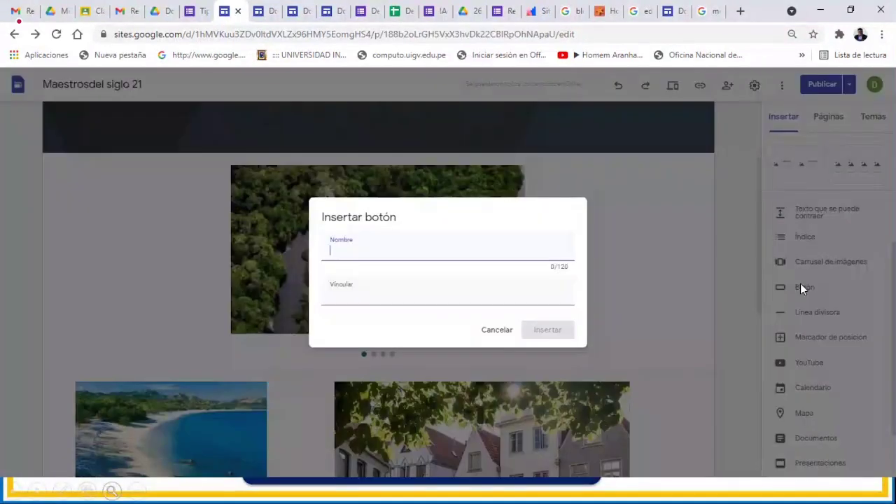
# - Add a 'Deje su comentario' button on the home page linking to Evento 2
pyautogui.write('DE')
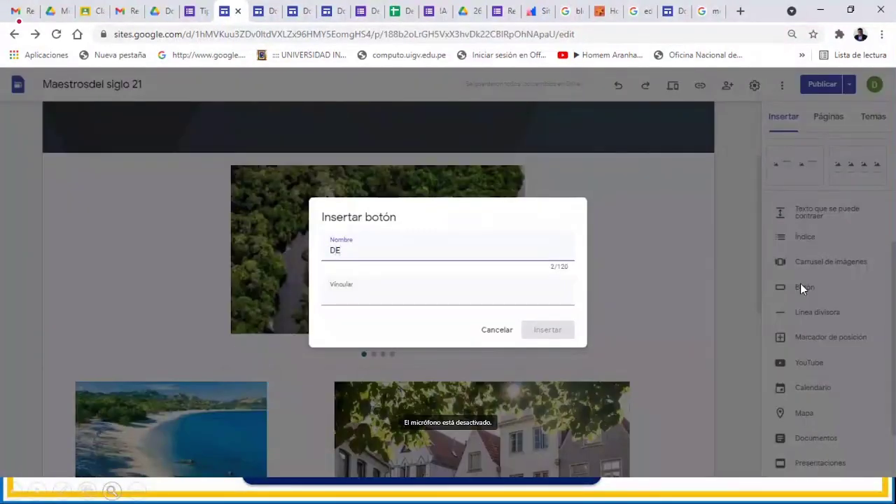
pyautogui.press('BackSpace')
pyautogui.write('je su')
pyautogui.press('BackSpace')
pyautogui.press('BackSpace')
pyautogui.press('BackSpace')
pyautogui.press('BackSpace')
pyautogui.press('BackSpace')
pyautogui.press('BackSpace')
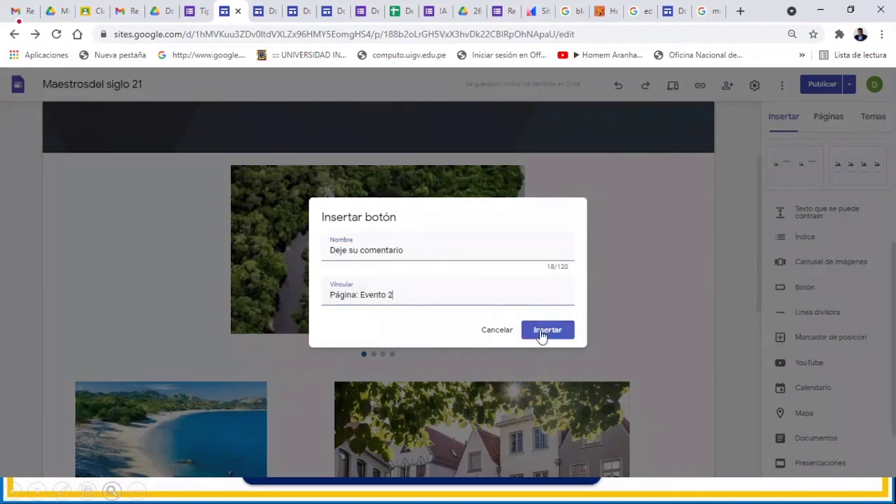
pyautogui.click(542, 335)
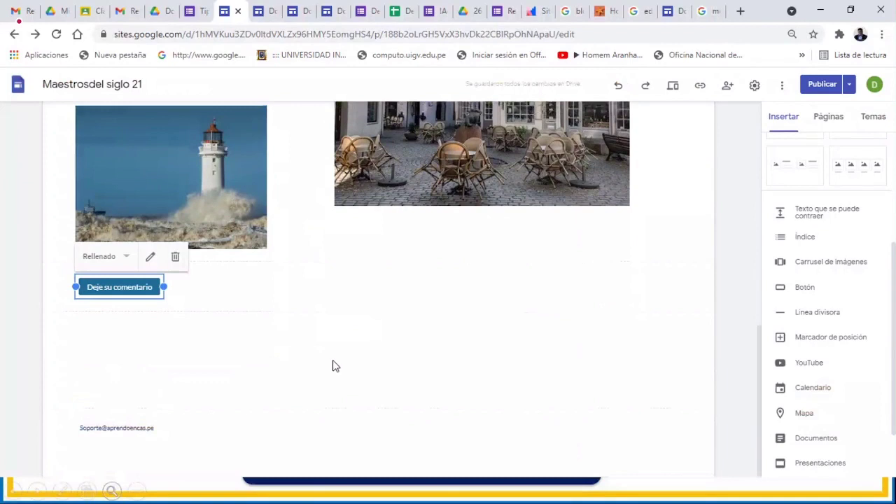
# - Move the button beside the image carousel and publish the site
pyautogui.moveTo(119, 287); pyautogui.dragTo(116, 301)
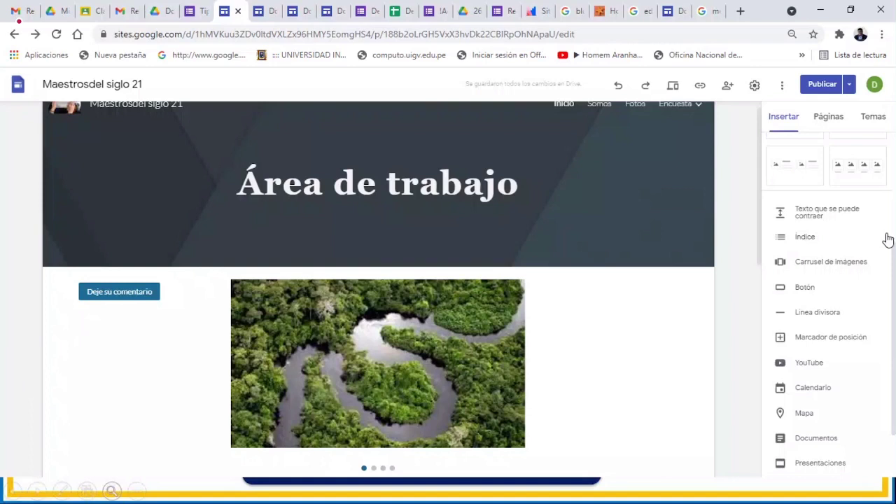
pyautogui.click(823, 84)
pyautogui.click(868, 84)
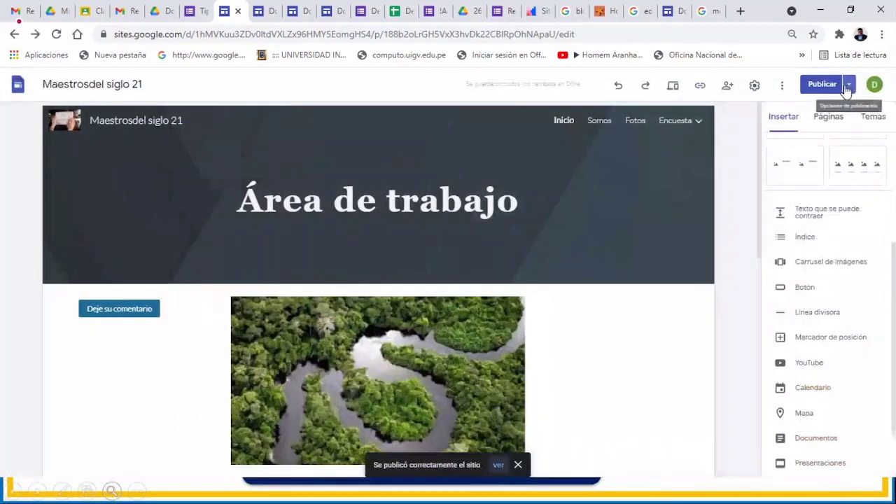
# - View the published site, visit Encuesta, Fotos, Somos and Inicio, then follow 'Deje su comentario' to Evento 2
pyautogui.click(848, 86)
pyautogui.click(790, 142)
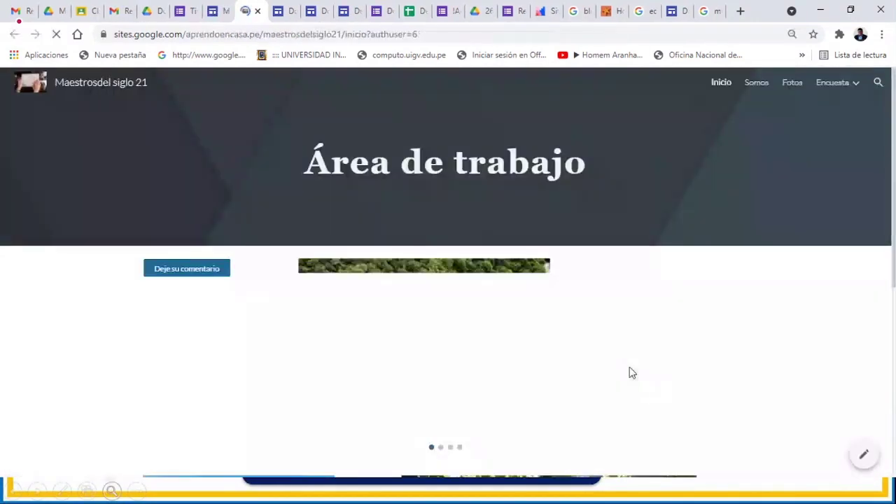
pyautogui.click(792, 83)
pyautogui.click(838, 83)
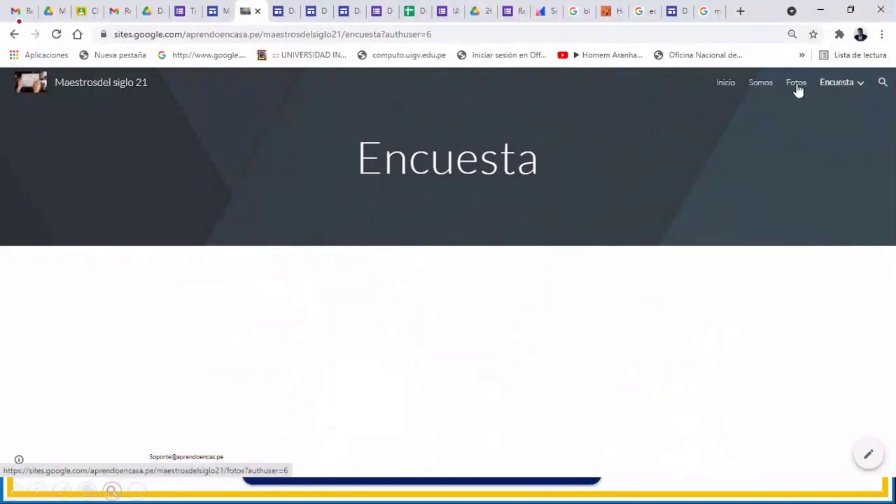
pyautogui.click(797, 83)
pyautogui.click(760, 83)
pyautogui.click(722, 82)
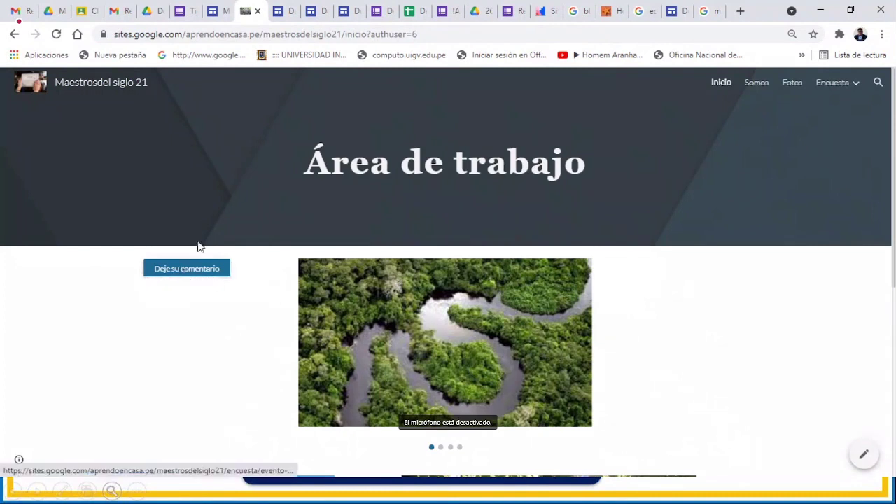
pyautogui.click(196, 270)
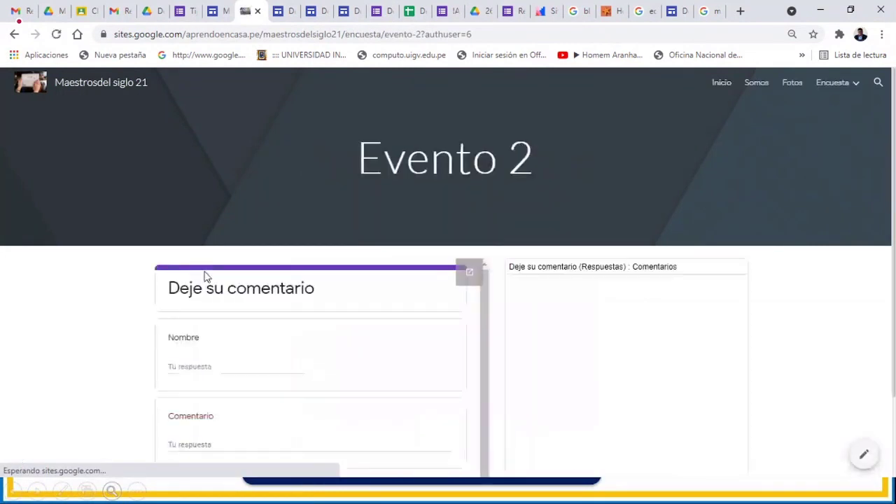
# - Enter the commenter's full name in the Nombre field of the Evento 2 form
pyautogui.click(239, 368)
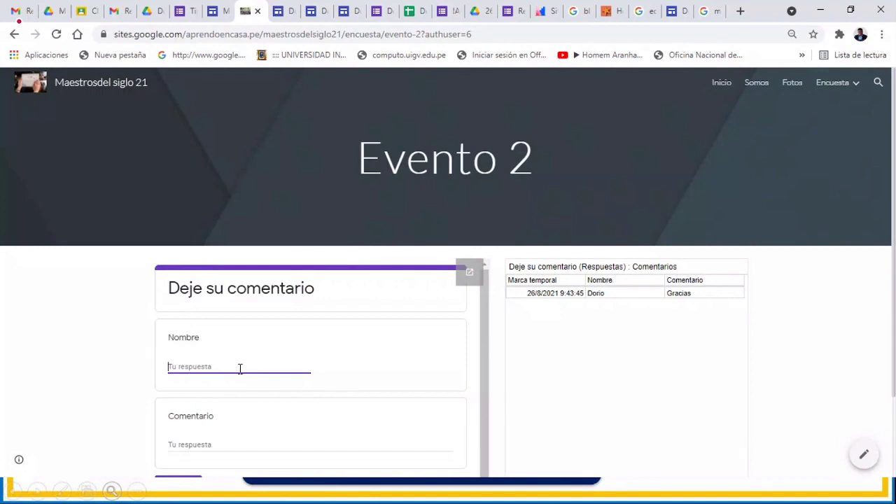
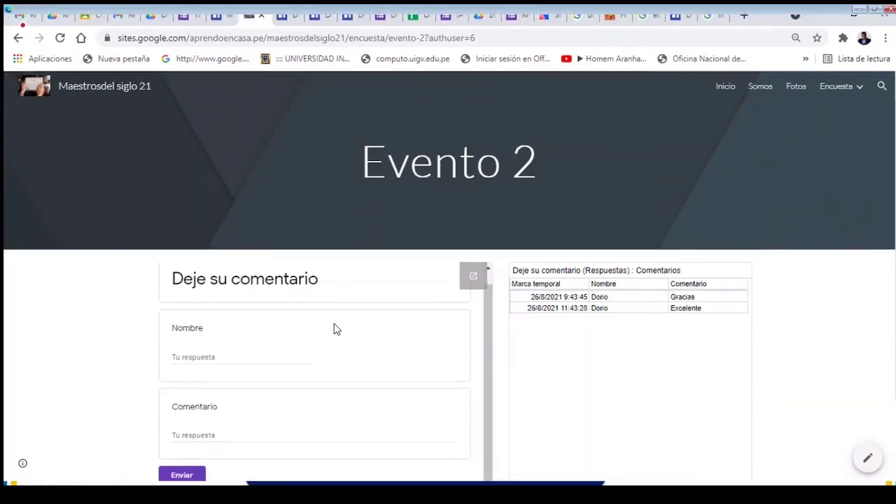
# - Submit the comment and switch the Teams meeting view to full screen
pyautogui.hotkey('alt', 'Tab')
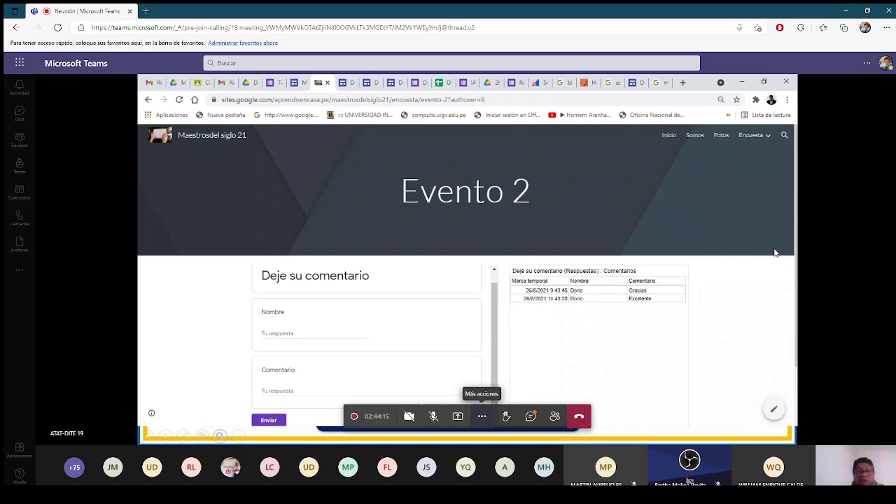
pyautogui.click(482, 416)
pyautogui.press('Up')
pyautogui.press('Up')
pyautogui.press('Return')
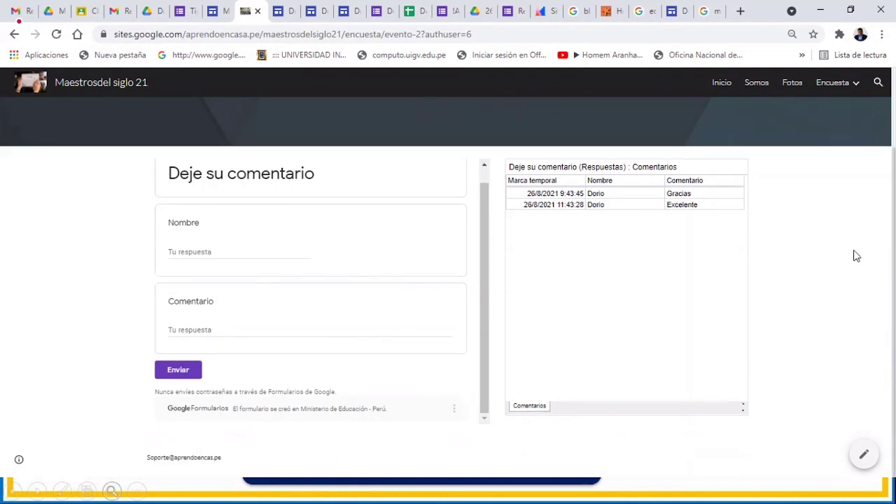
# - Review the Evento 2 responses, then go back to the Evento 1 survey page
pyautogui.scroll(2, 856, 256)
pyautogui.scroll(-2, 826, 253)
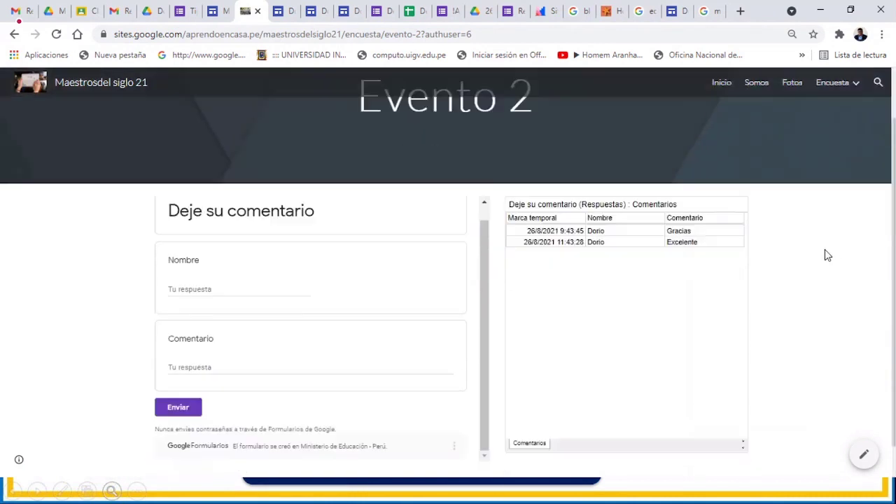
pyautogui.scroll(2, 825, 254)
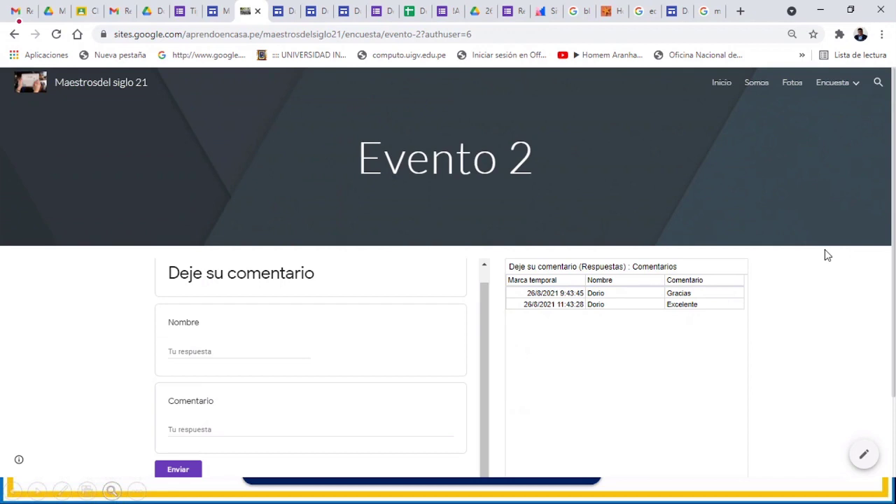
pyautogui.hotkey('alt', 'Left')
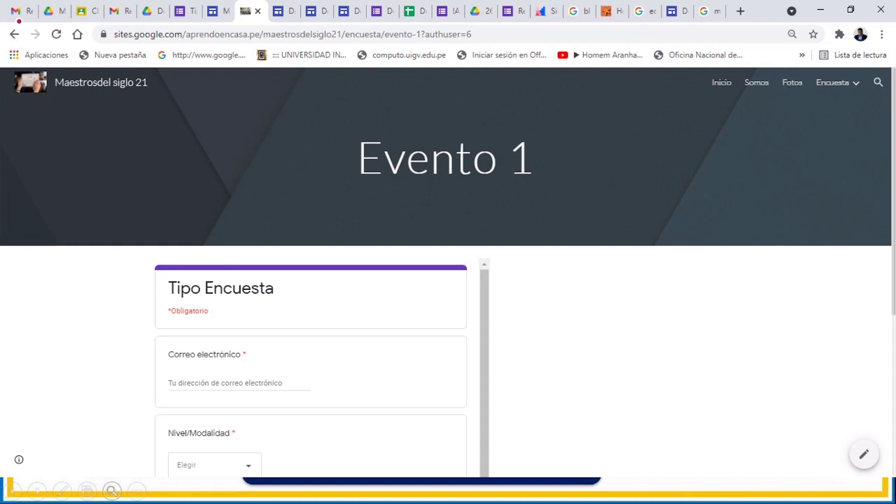
pyautogui.hotkey('alt', 'Tab')
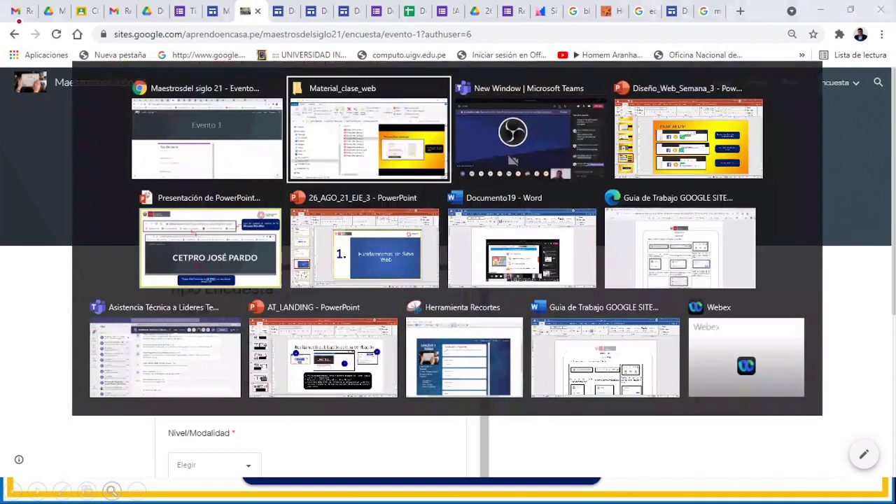
# - Present the 26_AGO_21_EJE_3 deck from slide 15 and advance to 'Contenido de un sitio web'
pyautogui.click(364, 245)
pyautogui.scroll(-3, 94, 413)
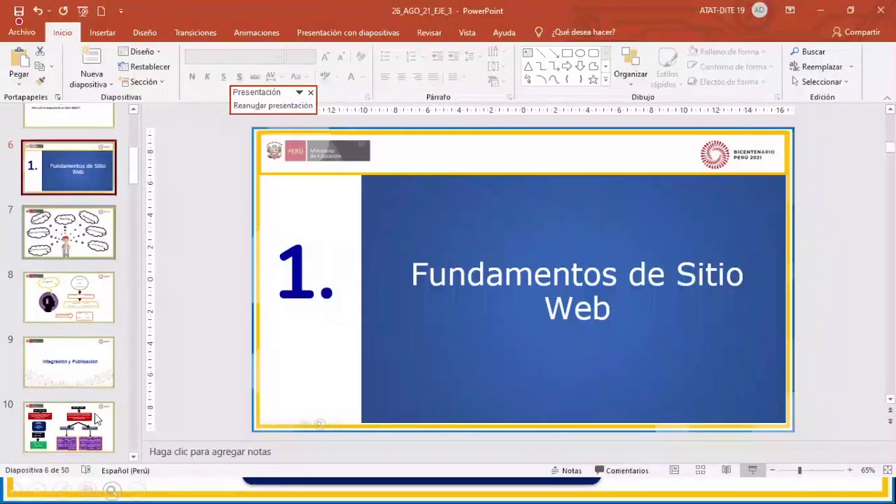
pyautogui.scroll(-5, 95, 413)
pyautogui.click(69, 270)
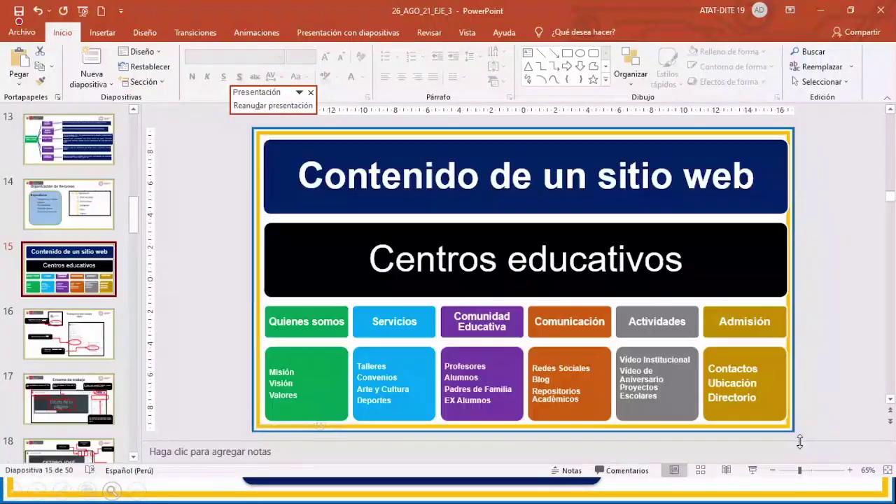
pyautogui.hotkey('alt', 'Tab')
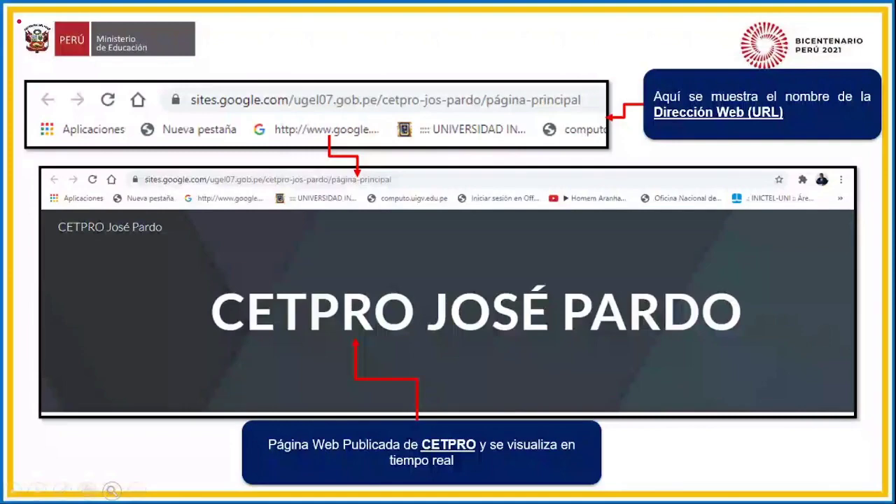
pyautogui.press('Right')
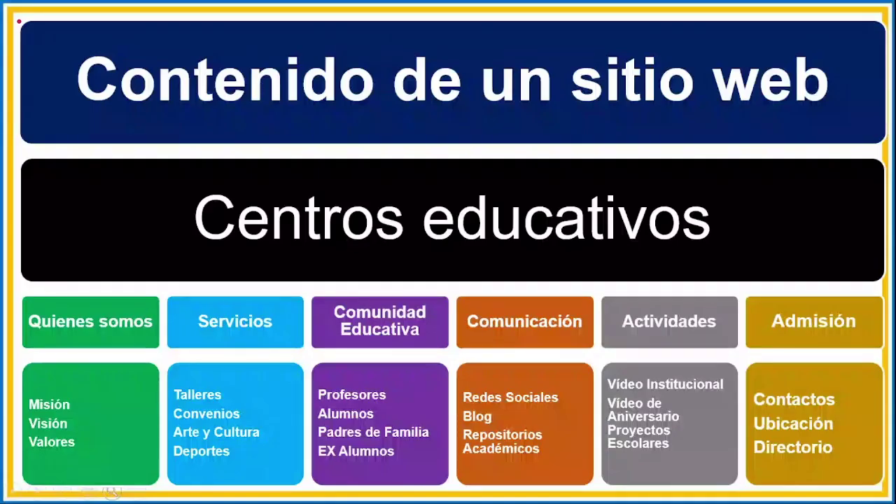
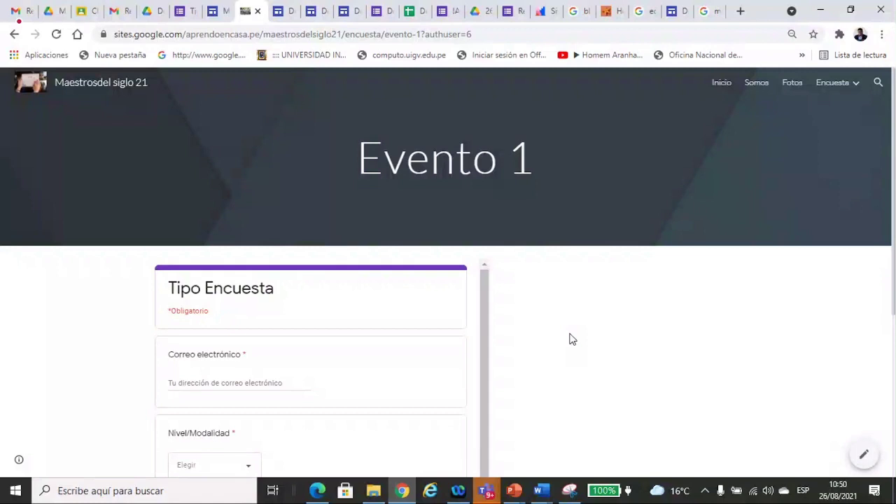
# - Leave the published Evento 1 survey tab and return to the Google Sites editor tab
pyautogui.hotkey('ctrl', 'Tab')
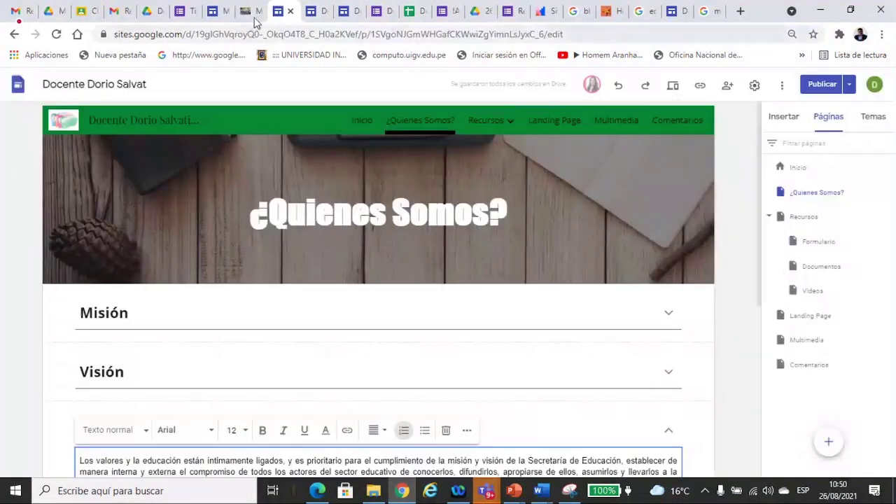
# - Close the Evento 1 tab and open the Inicio page in the site editor
pyautogui.click(251, 12)
pyautogui.click(258, 11)
pyautogui.moveTo(129, 209)
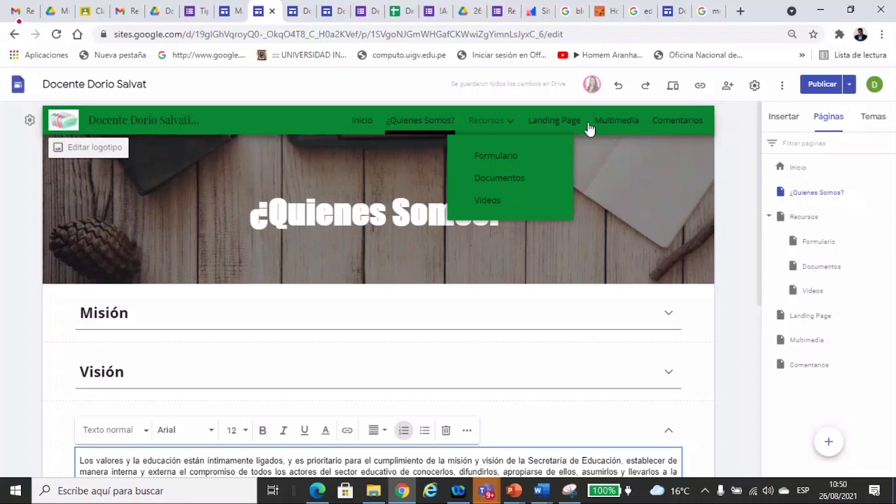
pyautogui.click(362, 121)
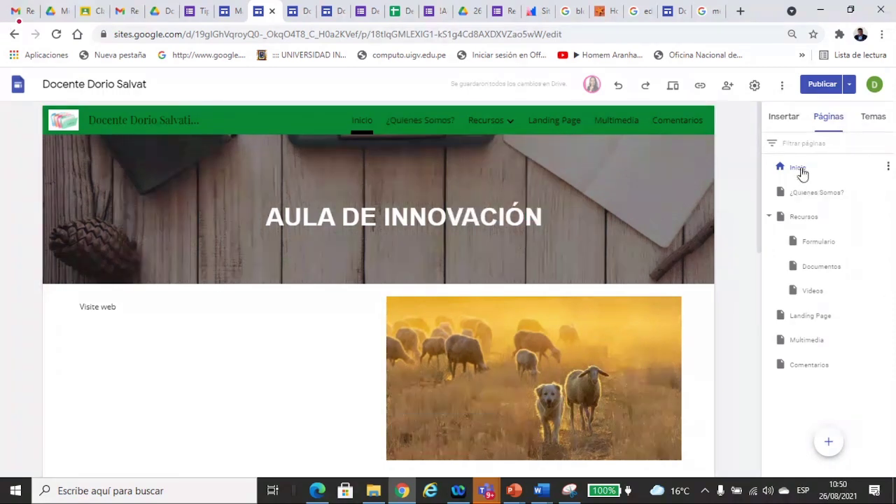
# - Add a new site page named Nivel Primario
pyautogui.click(829, 441)
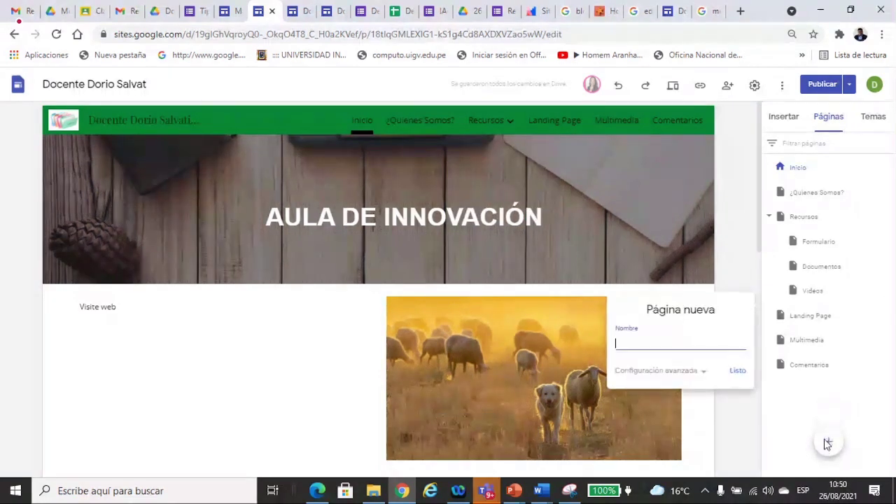
pyautogui.write('Nivel Primario')
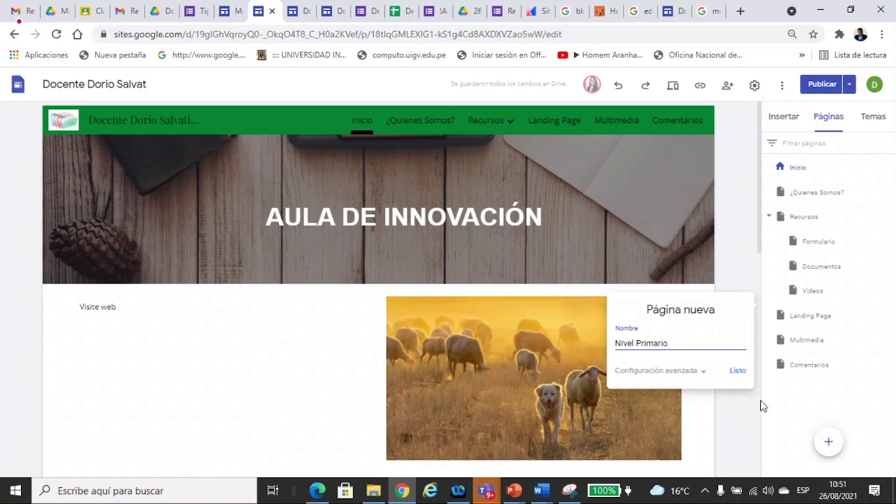
pyautogui.click(735, 371)
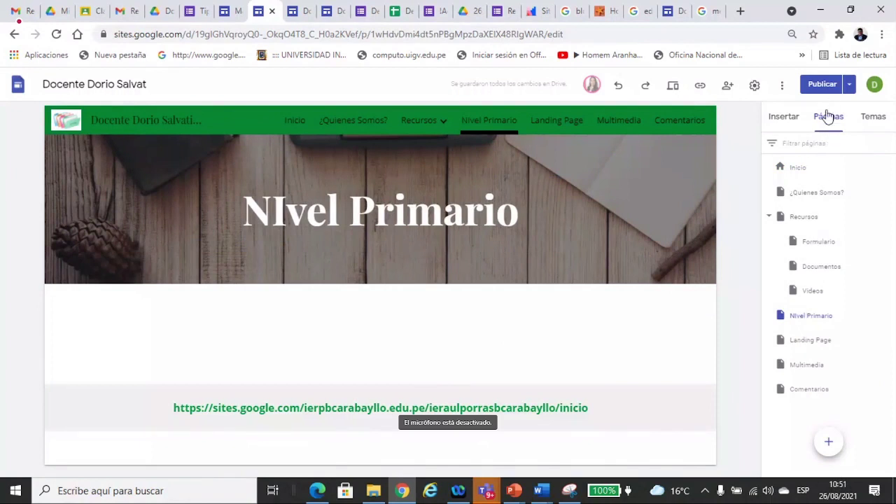
# - Add a second page named Nivel Secundario, correcting the typo in its name
pyautogui.click(828, 442)
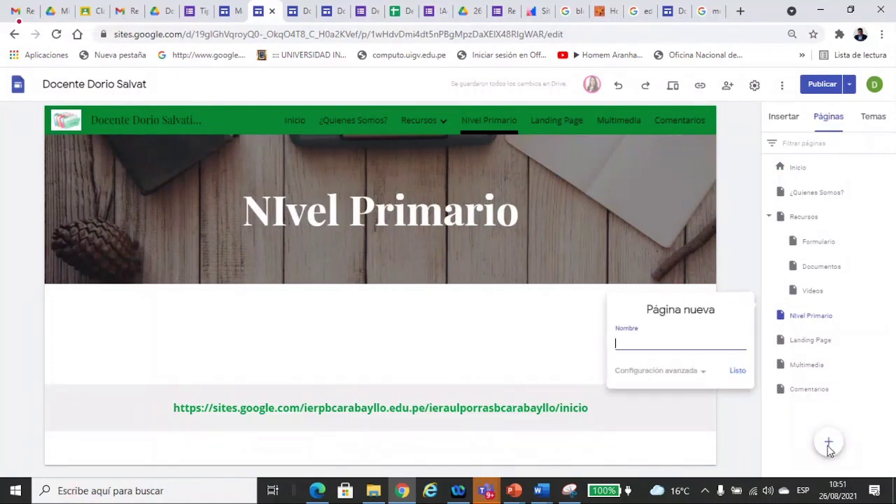
pyautogui.write('NOvel Secundario')
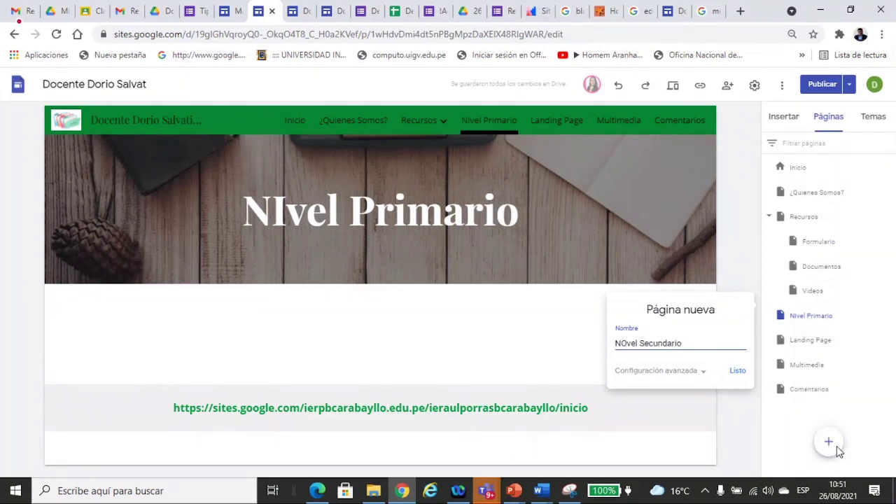
pyautogui.press('Left')
pyautogui.press('Left')
pyautogui.press('Left')
pyautogui.press('Left')
pyautogui.press('Left')
pyautogui.press('Left')
pyautogui.press('Left')
pyautogui.press('Left')
pyautogui.press('Left')
pyautogui.press('Left')
pyautogui.press('Left')
pyautogui.press('Left')
pyautogui.press('Left')
pyautogui.press('Left')
pyautogui.press('BackSpace')
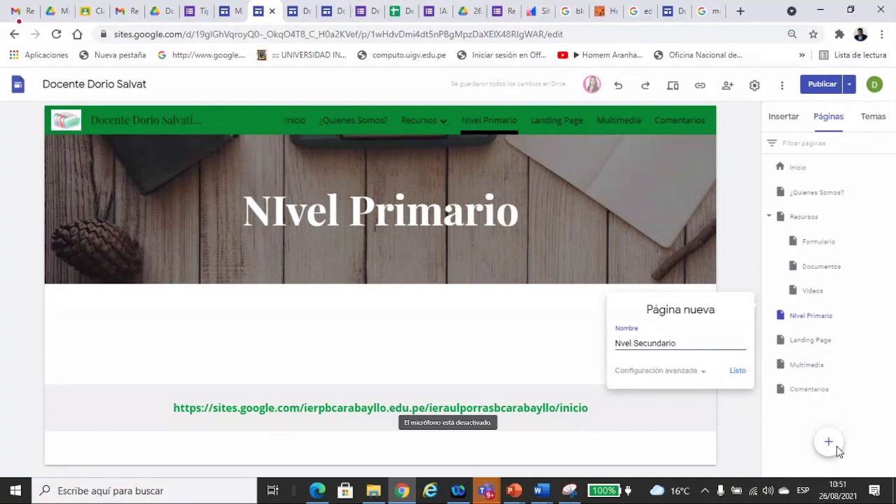
pyautogui.write('1')
pyautogui.press('BackSpace')
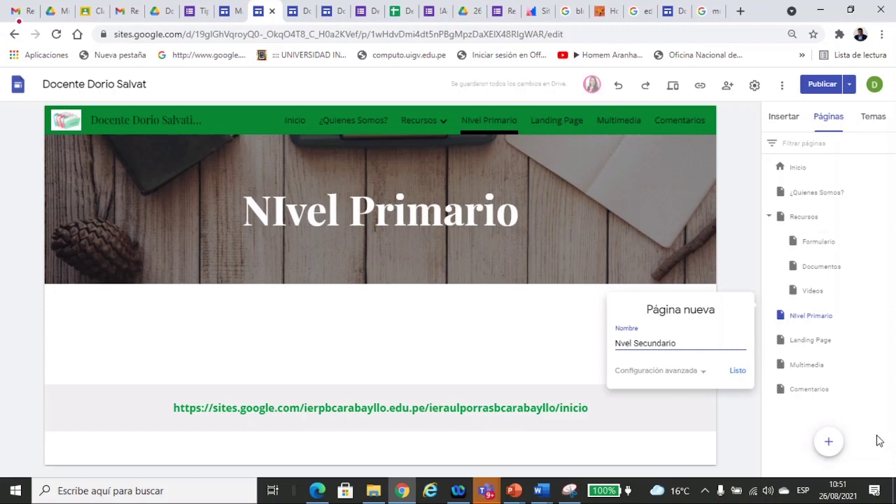
pyautogui.write('i')
pyautogui.press('Return')
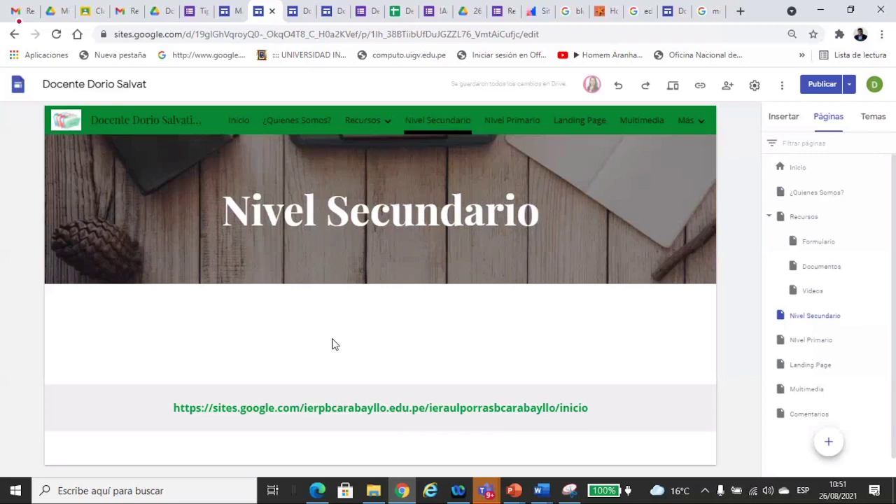
# - Insert an image, a three-column 1ero/2do/3ero. Secundaria section, and a four-column image layout
pyautogui.click(784, 116)
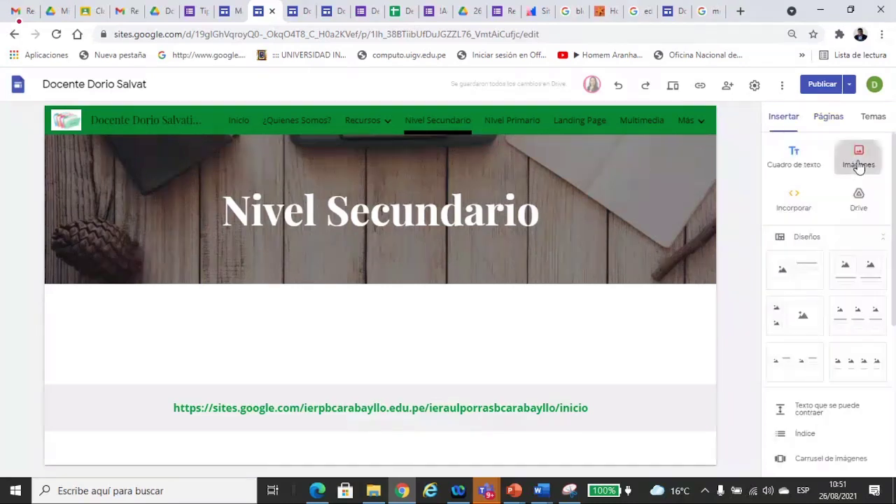
pyautogui.click(858, 157)
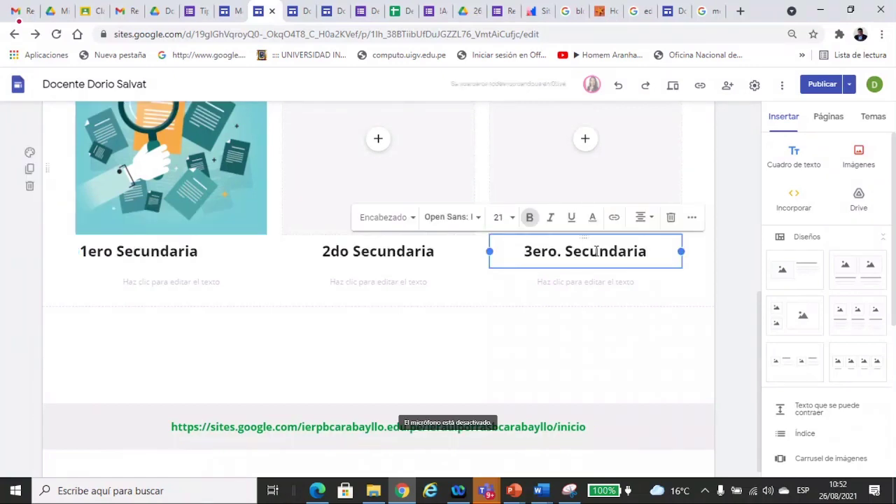
pyautogui.click(468, 358)
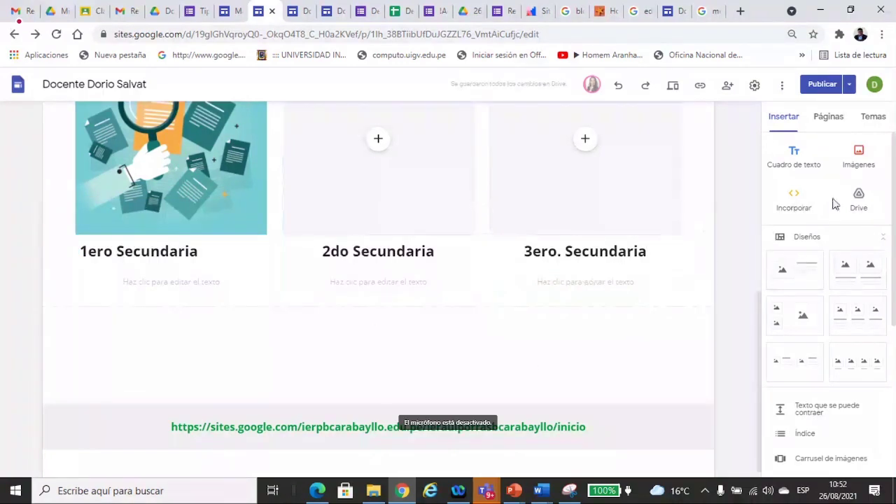
pyautogui.click(864, 369)
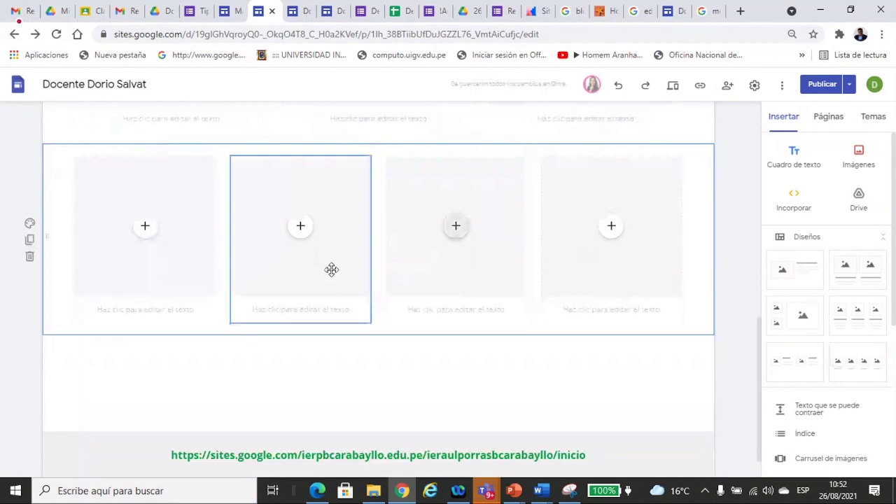
pyautogui.scroll(10, 332, 270)
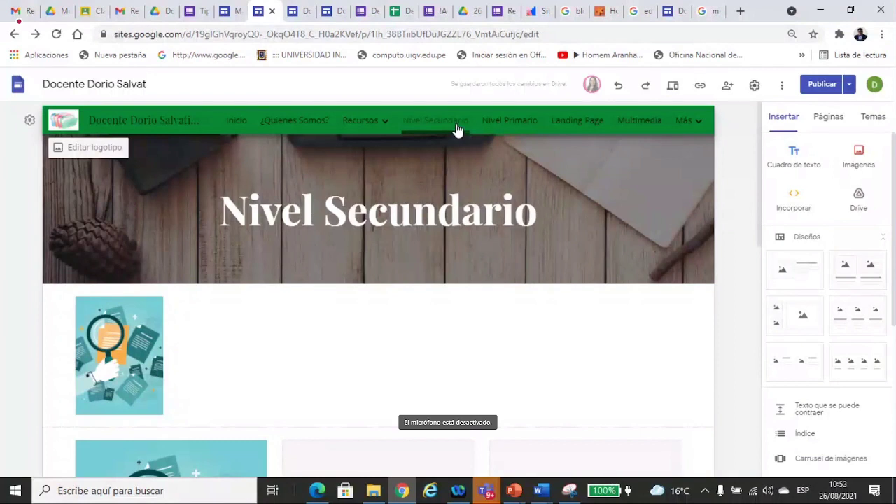
# - Add a subpage named 1ero Secundaria under Nivel Secundario
pyautogui.click(828, 116)
pyautogui.click(882, 299)
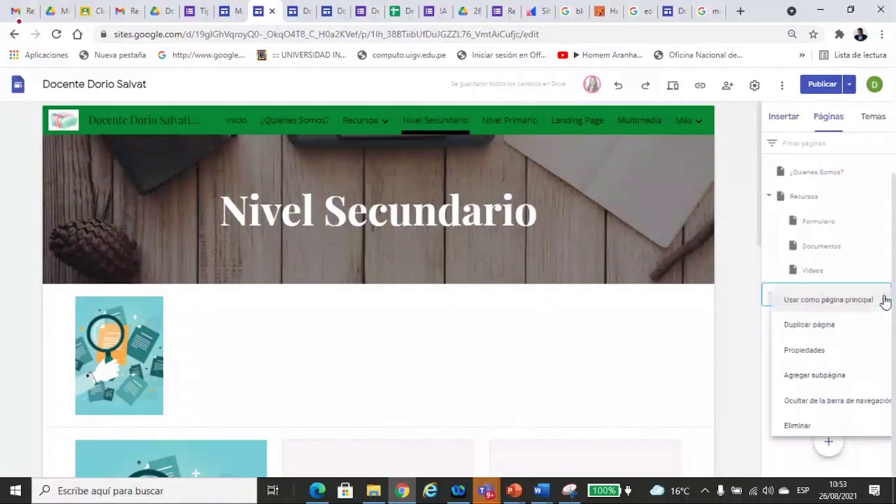
pyautogui.click(814, 376)
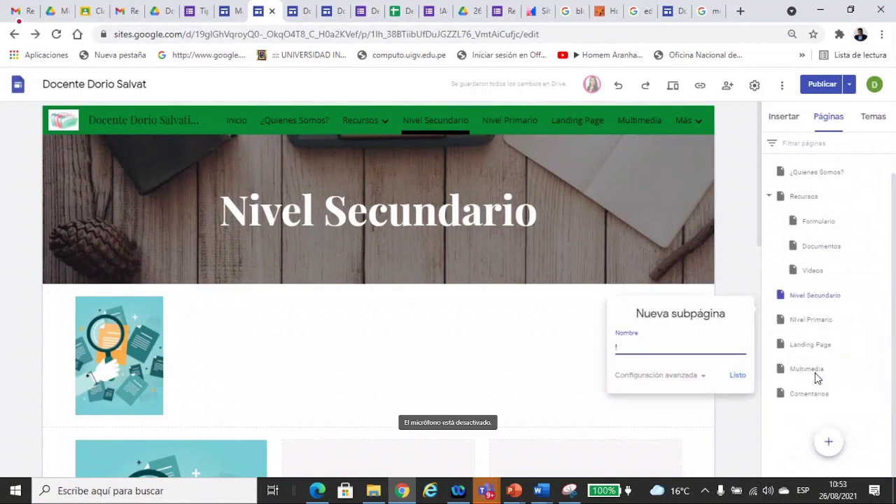
pyautogui.write('1ero')
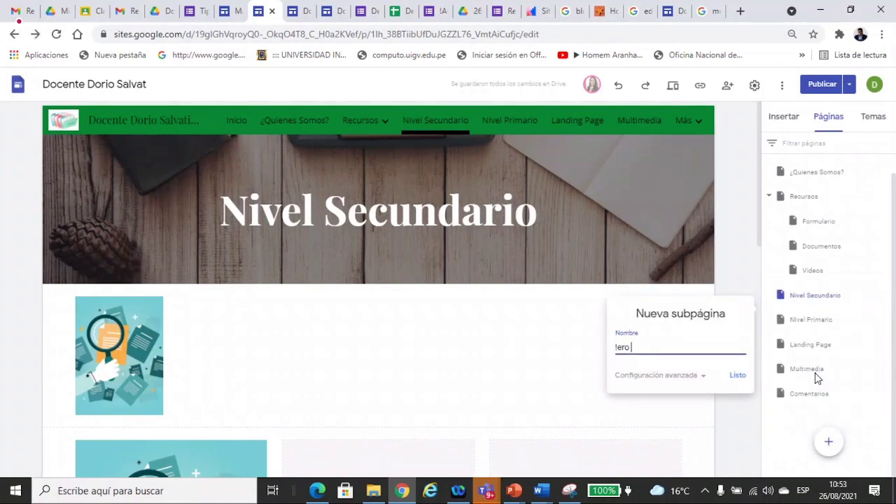
pyautogui.write(' Secunda')
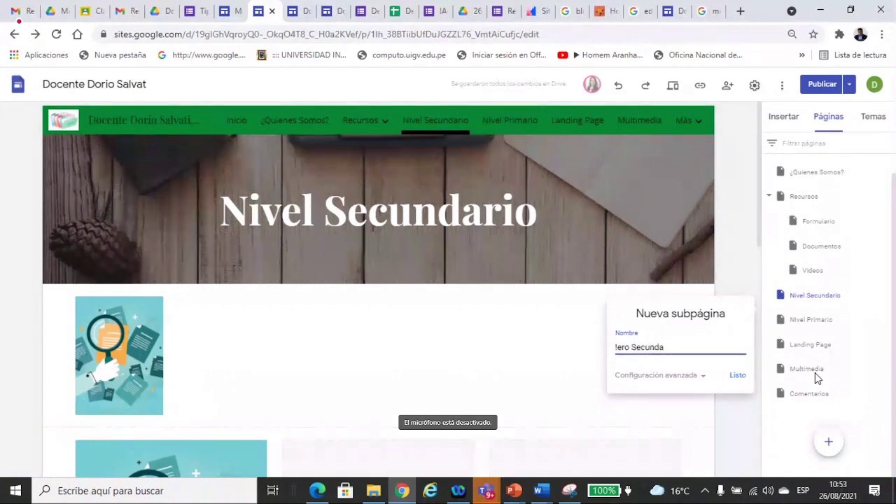
pyautogui.write('ria')
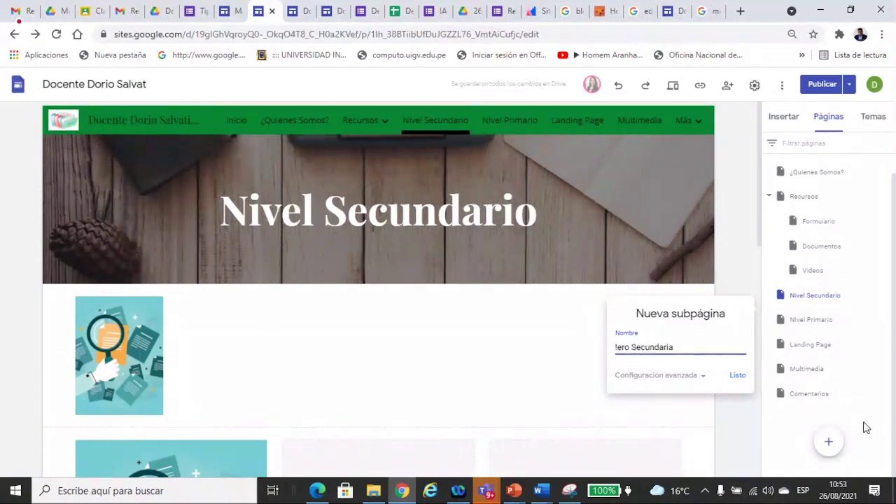
pyautogui.click(740, 385)
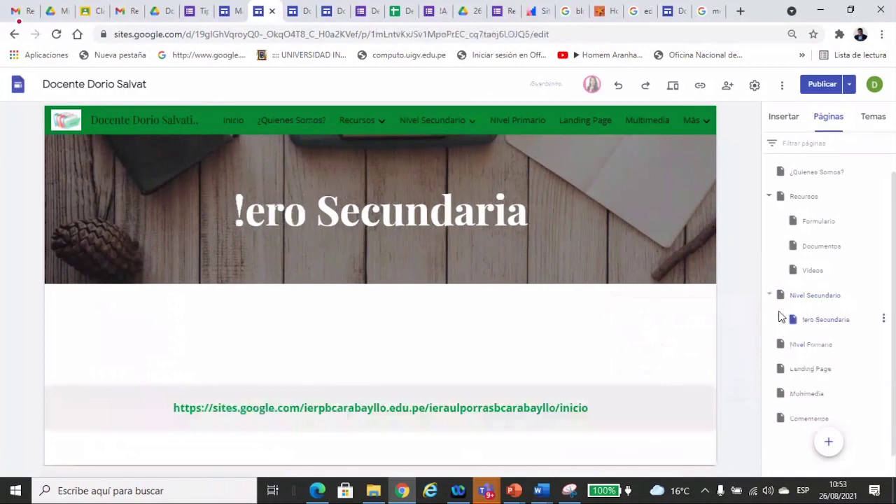
# - Add a second subpage named 2do. Secundaria under Nivel Secundario
pyautogui.click(883, 319)
pyautogui.click(805, 371)
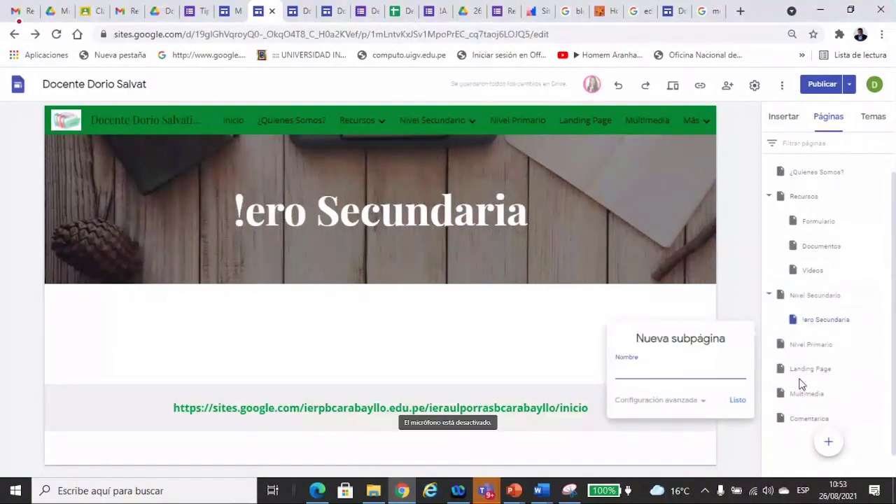
pyautogui.write('2do.')
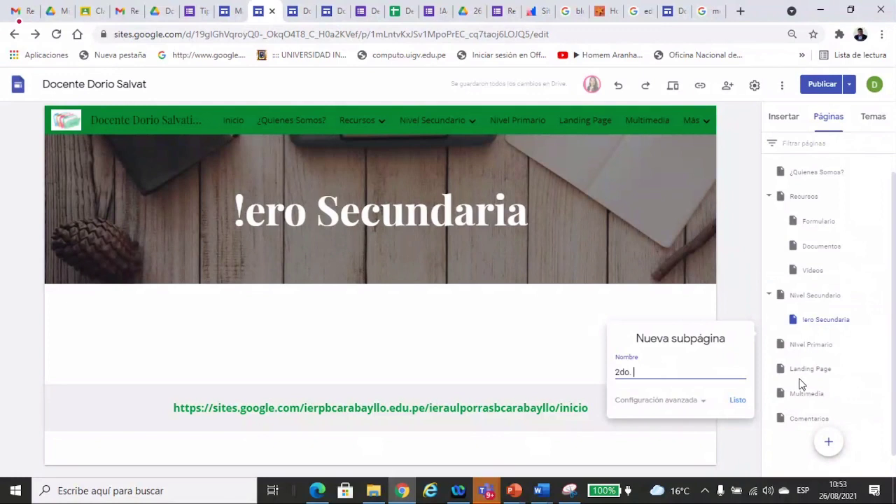
pyautogui.write('Secundaria')
pyautogui.press('Return')
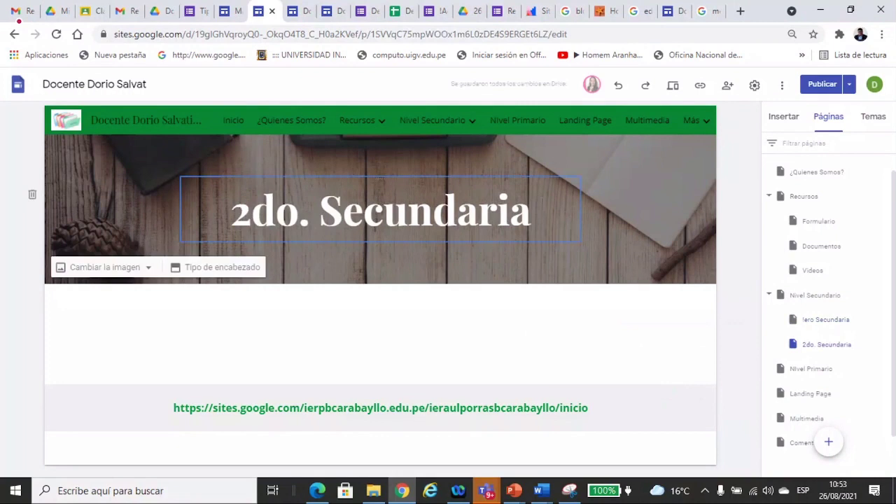
# - On Nivel Secundario, link the first image to the 1ero Secundaria page
pyautogui.click(444, 121)
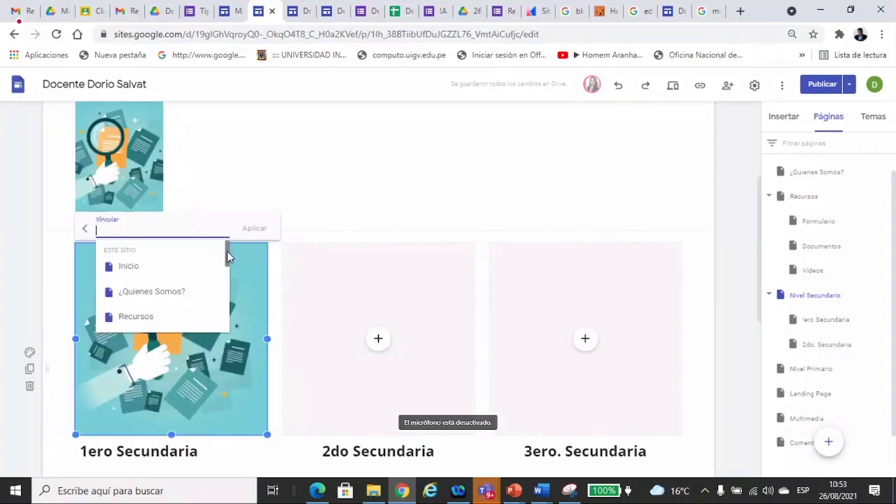
pyautogui.moveTo(228, 258); pyautogui.dragTo(230, 315)
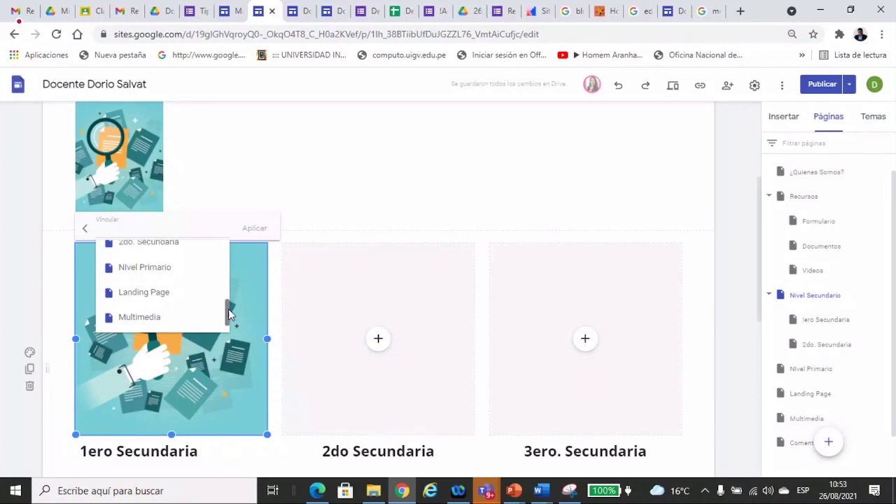
pyautogui.click(269, 366)
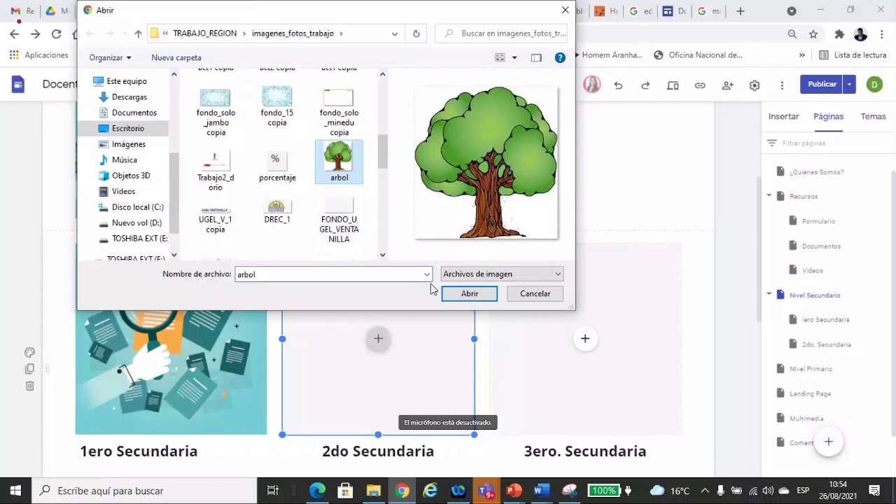
# - Insert the arbol picture into the 2do Secundaria slot, then open 1ero Secundaria
pyautogui.click(452, 293)
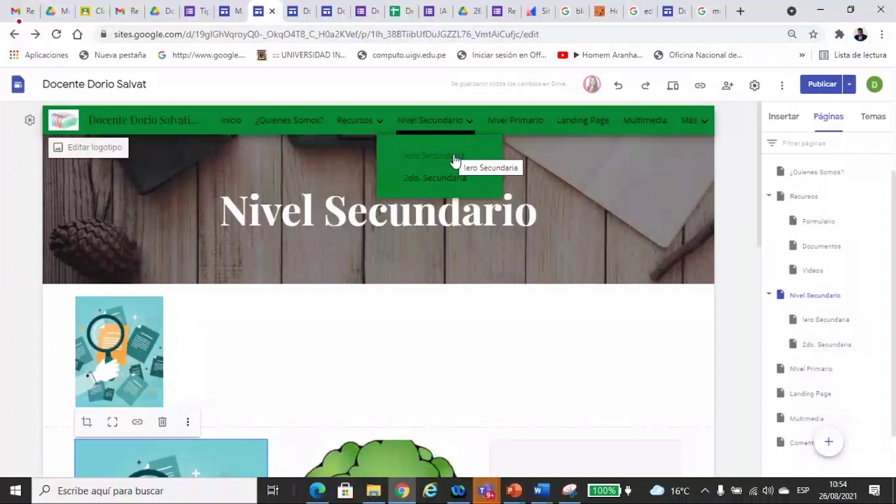
pyautogui.click(455, 156)
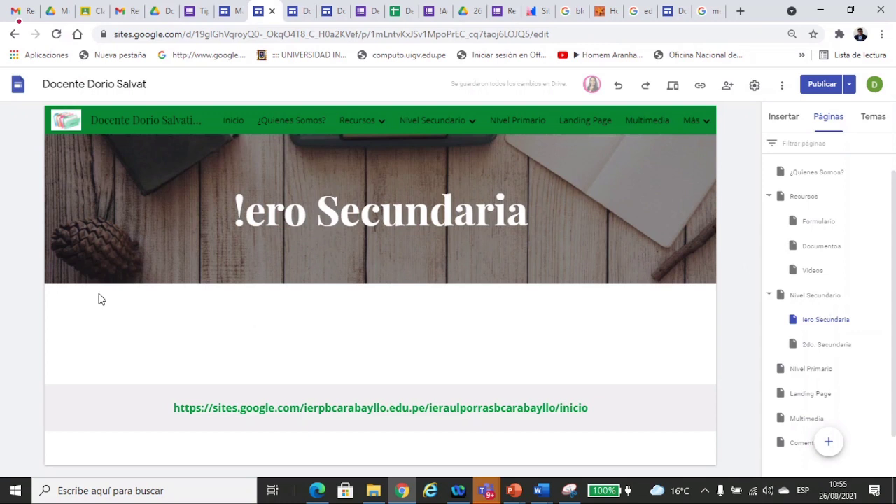
# - Paste 'Actividad de 1 al 8 de agosto' into a new text section, fixing its spelling
pyautogui.click(783, 116)
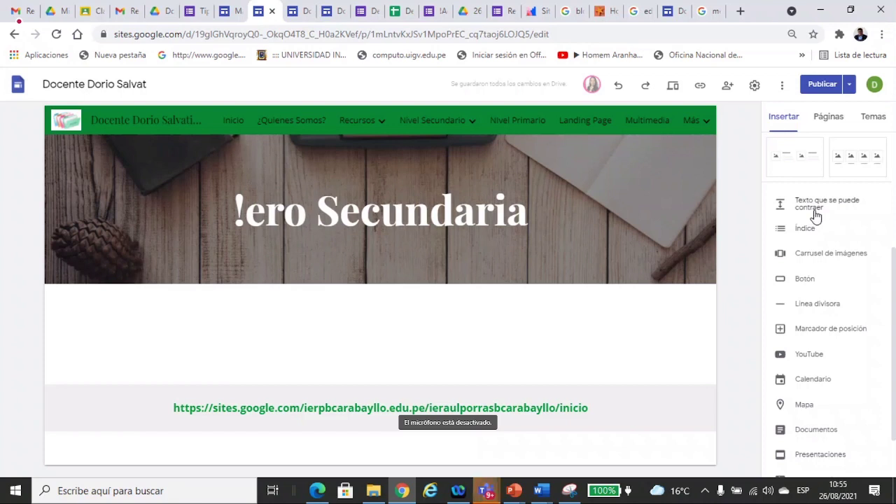
pyautogui.write('Actidad de 1 al 8 de agosto')
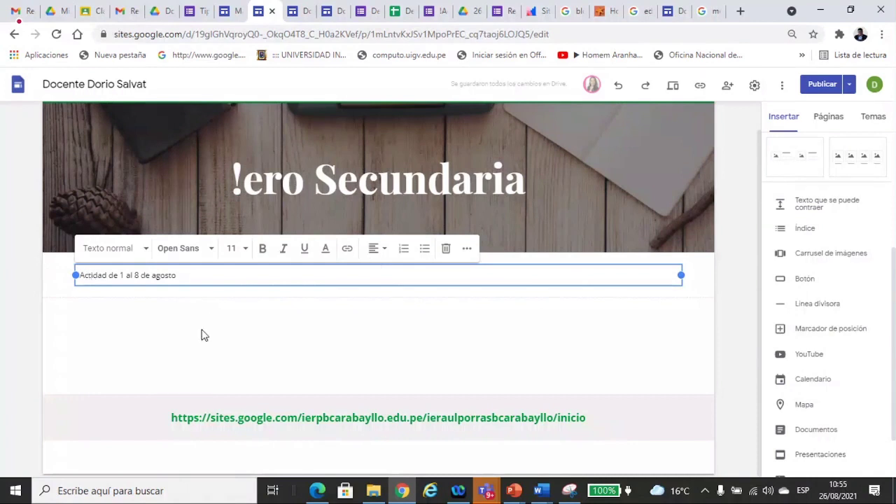
pyautogui.write('vi')
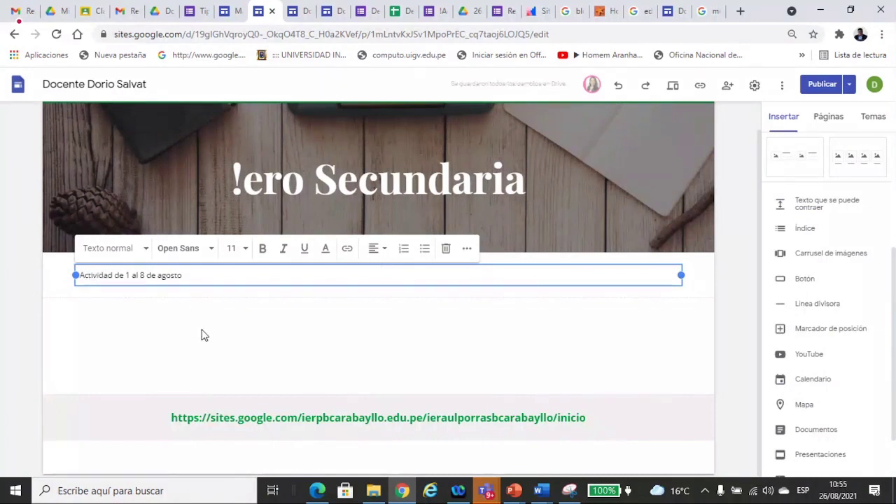
pyautogui.click(199, 322)
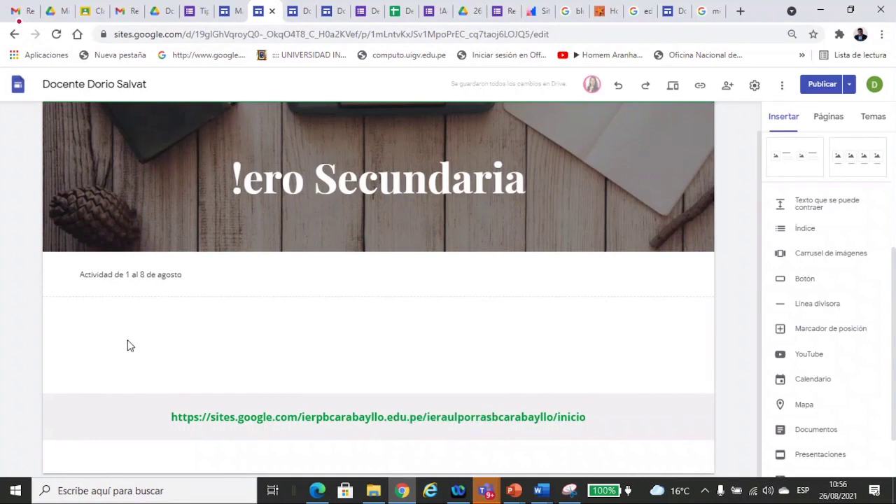
pyautogui.scroll(-1, 830, 372)
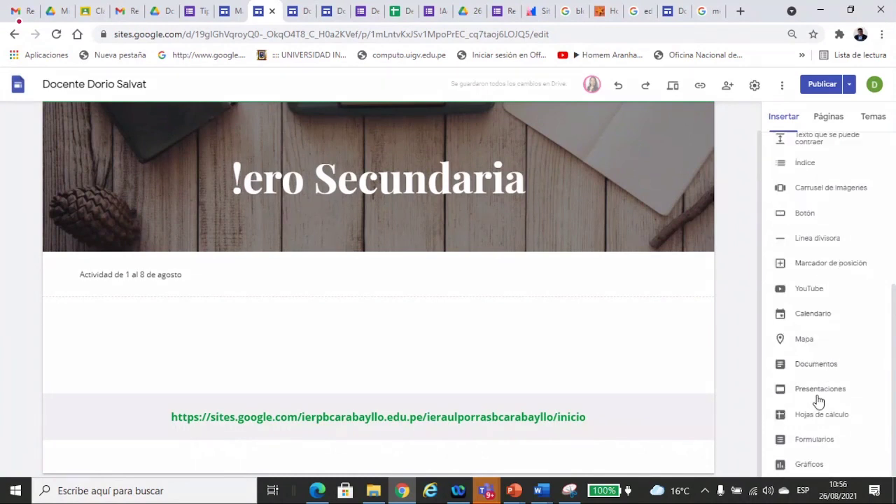
# - Embed the Lineamientos Slides presentation below the activity text
pyautogui.click(819, 398)
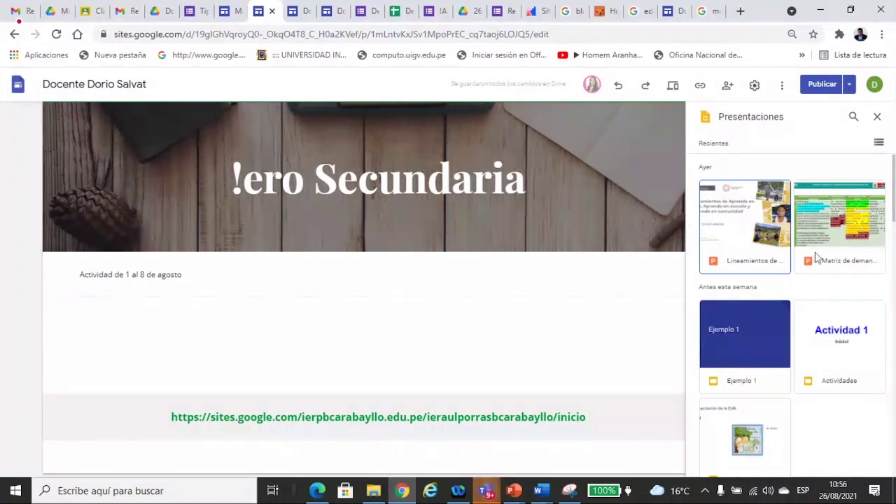
pyautogui.scroll(-1, 837, 300)
pyautogui.scroll(1, 842, 302)
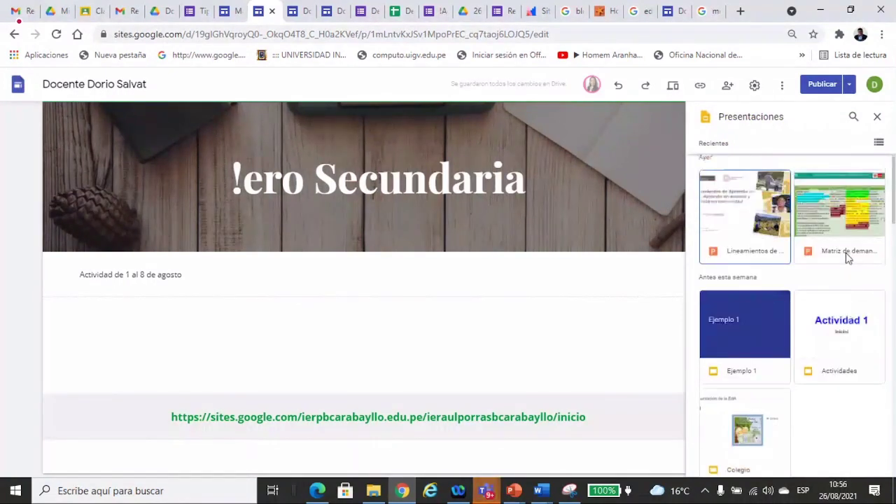
pyautogui.click(734, 226)
pyautogui.click(868, 462)
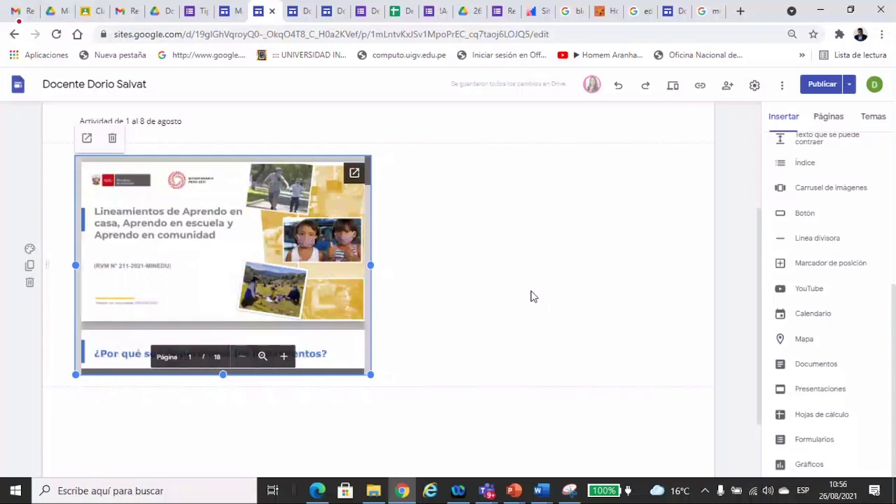
pyautogui.click(254, 385)
# - Type 'Actividad de 9 al 15 de agosto' in the text box under the embedded slides
pyautogui.write('Ac')
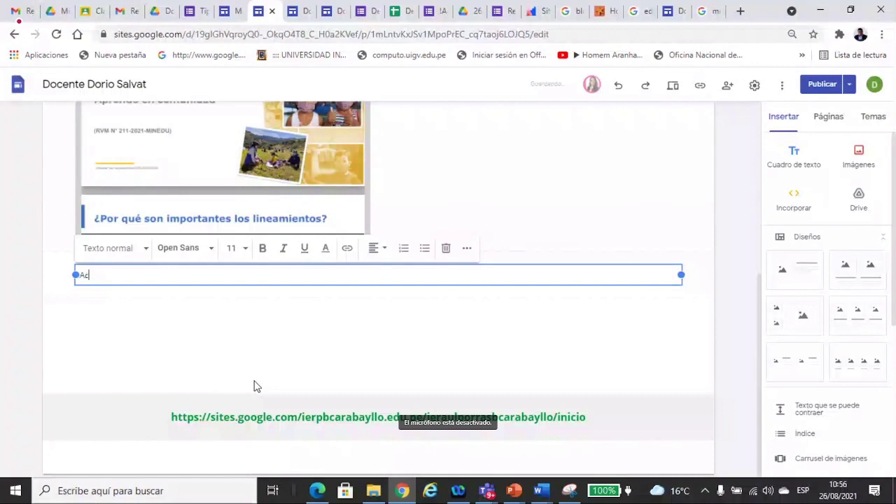
pyautogui.write('tiv')
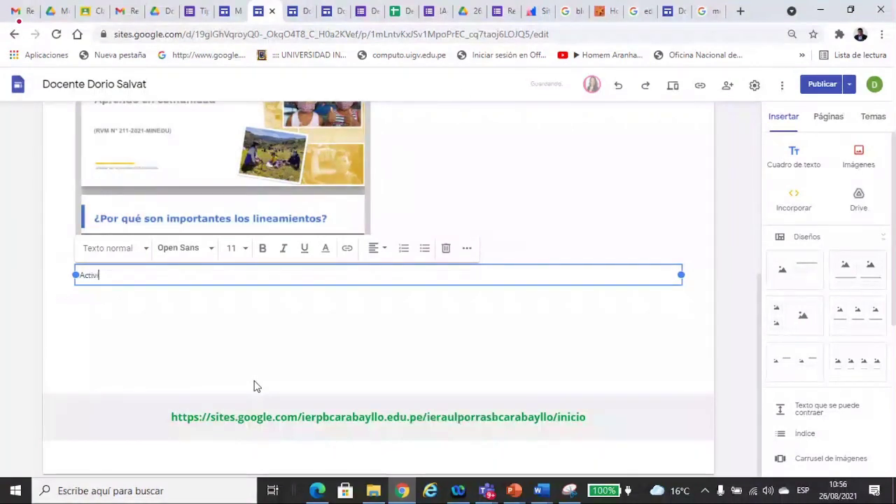
pyautogui.write('idad de 9 al 15')
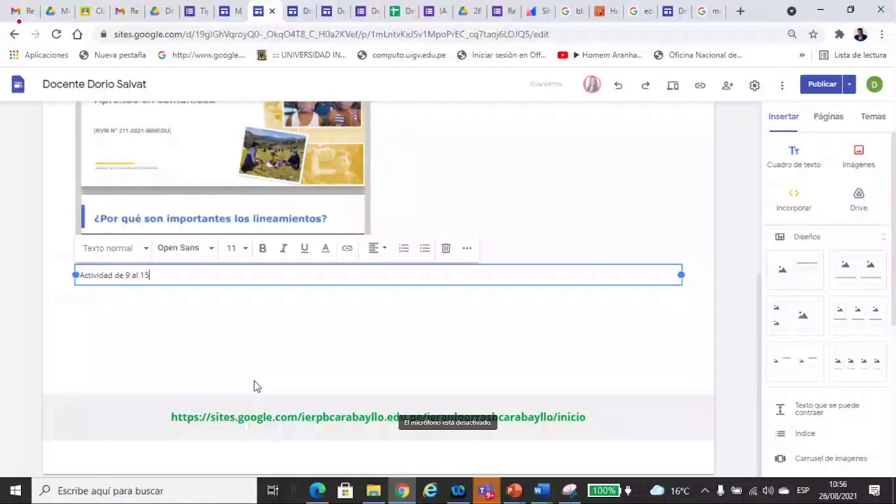
pyautogui.write(' de agos')
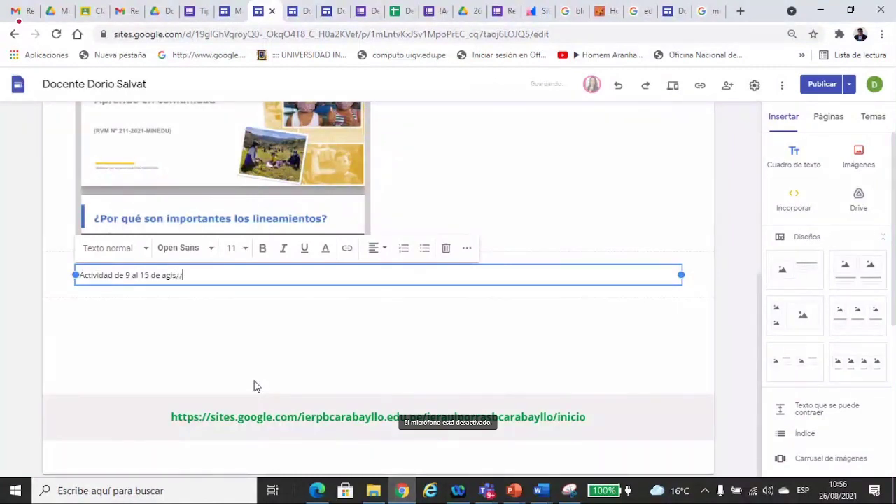
pyautogui.press('BackSpace')
pyautogui.press('BackSpace')
pyautogui.write('osto')
pyautogui.click(140, 312)
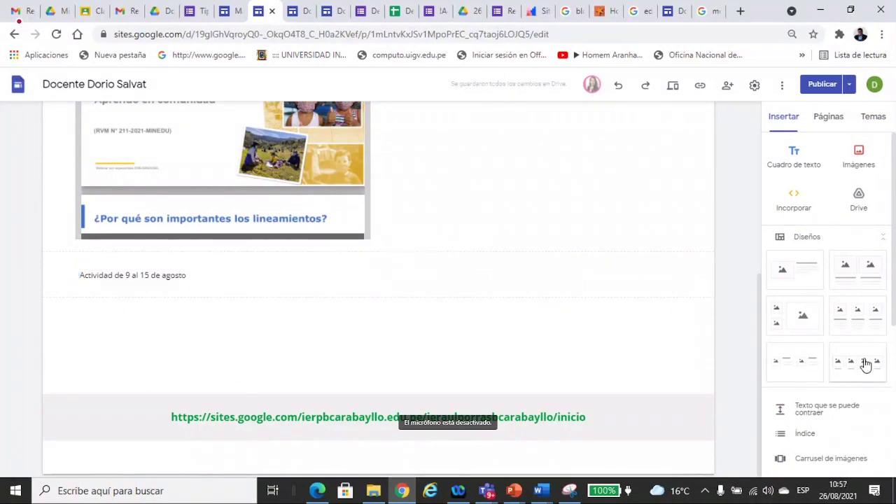
pyautogui.scroll(-3, 840, 371)
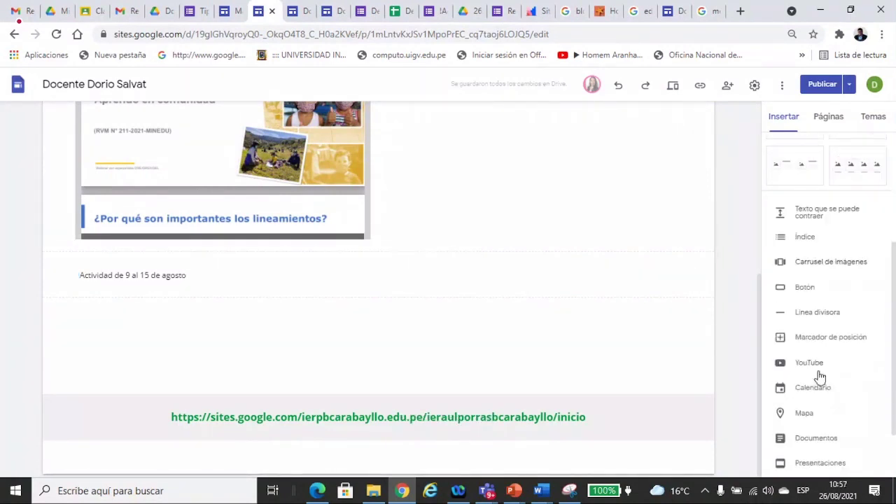
# - Search YouTube for 'aprendo en casa' and pick the Música y movimiento – jueves 26 de agosto video
pyautogui.click(816, 364)
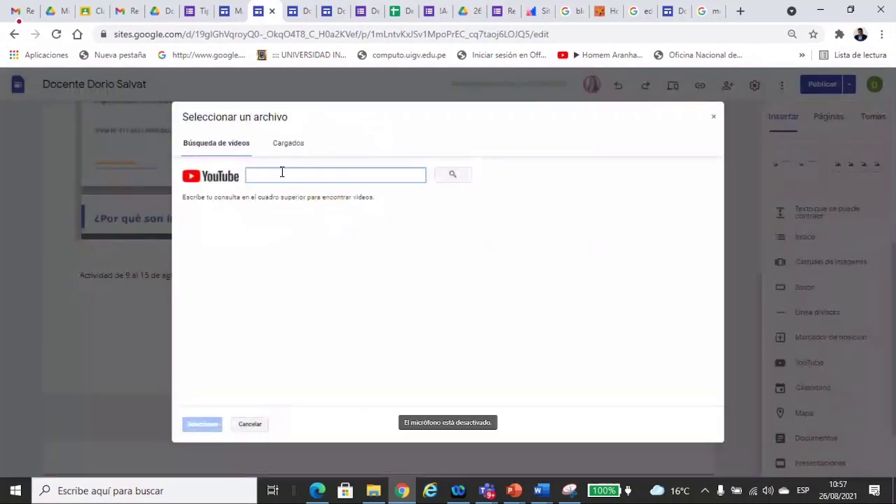
pyautogui.write('aprend')
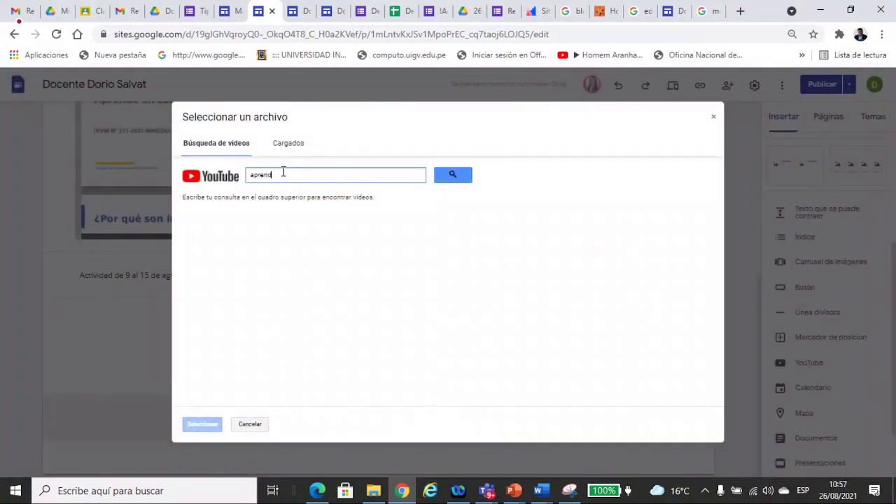
pyautogui.write('o en casa')
pyautogui.click(450, 175)
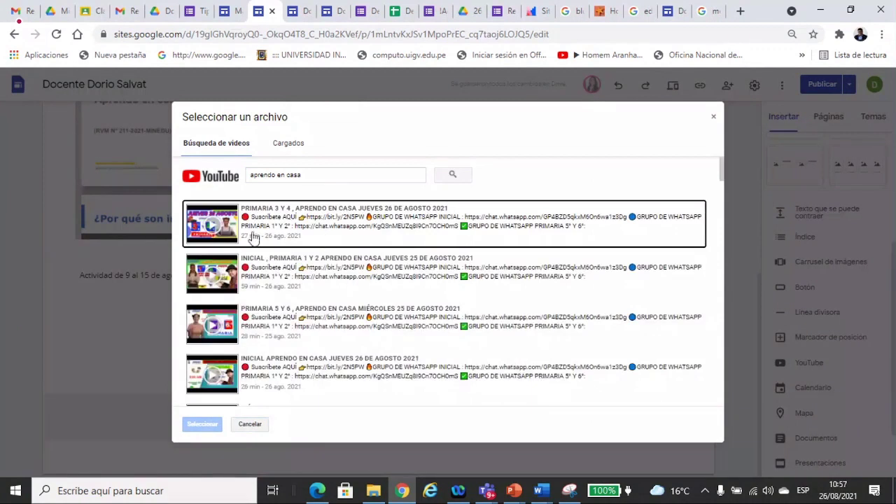
pyautogui.scroll(-3, 294, 322)
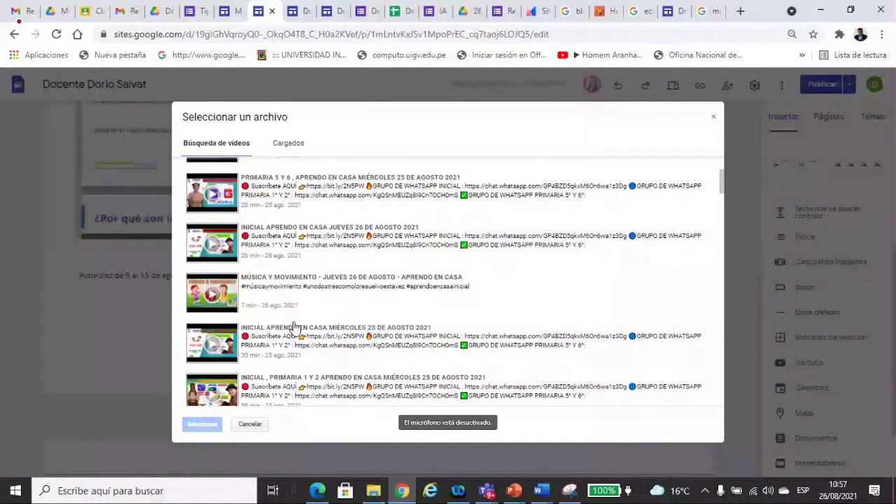
pyautogui.click(273, 295)
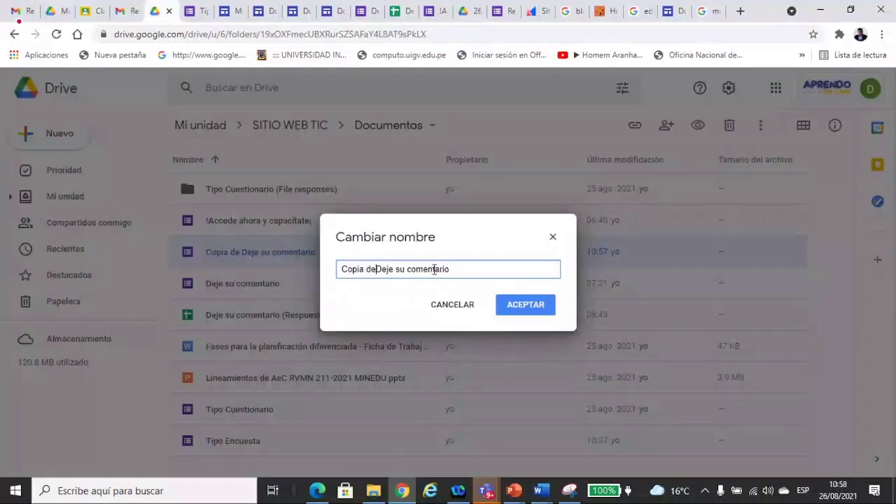
# - Delete the 'Copia de' prefix from the form name and start typing 'Actividad' in its place
pyautogui.press('BackSpace')
pyautogui.press('BackSpace')
pyautogui.press('BackSpace')
pyautogui.press('BackSpace')
pyautogui.press('BackSpace')
pyautogui.press('BackSpace')
pyautogui.press('BackSpace')
pyautogui.press('BackSpace')
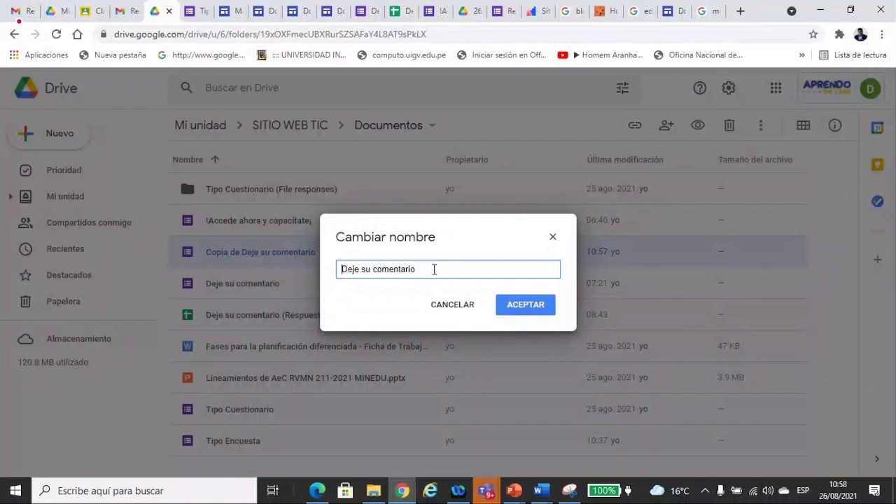
pyautogui.write('Activida')
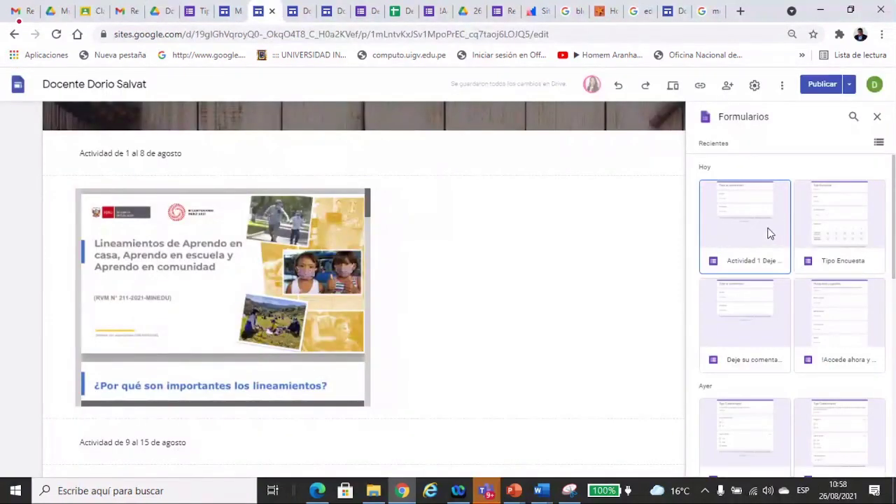
# - Insert the 'Actividad 1 Deje su comentario' form beside the Lineamientos slides
pyautogui.click(766, 232)
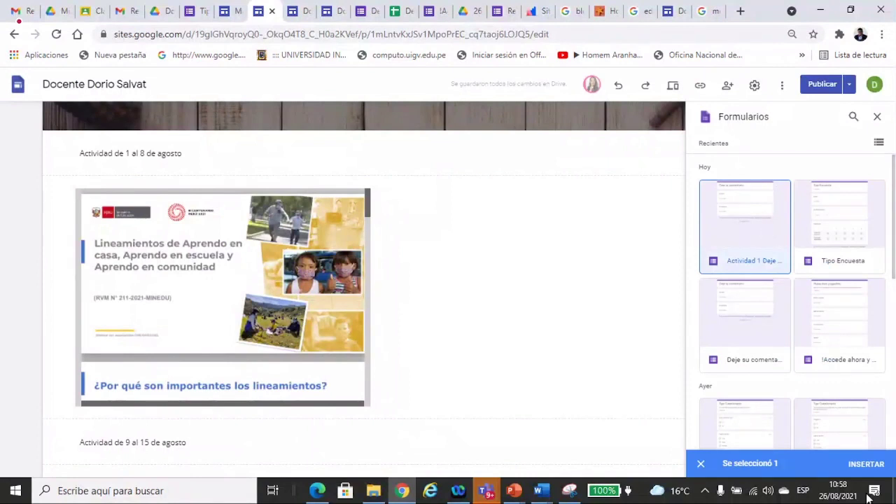
pyautogui.click(862, 465)
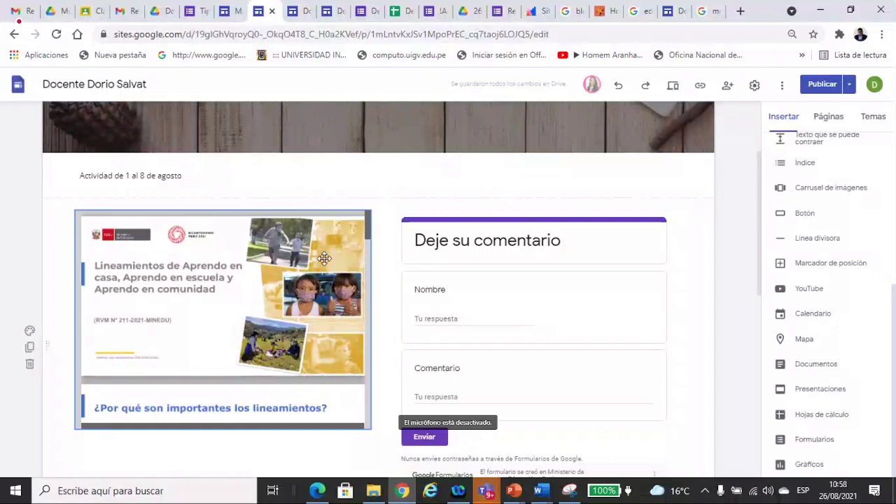
pyautogui.scroll(2, 632, 172)
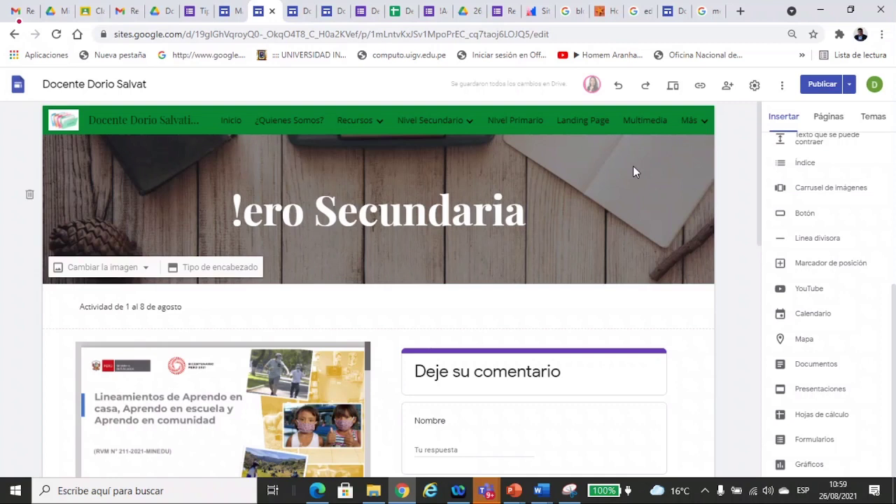
pyautogui.scroll(-3, 711, 208)
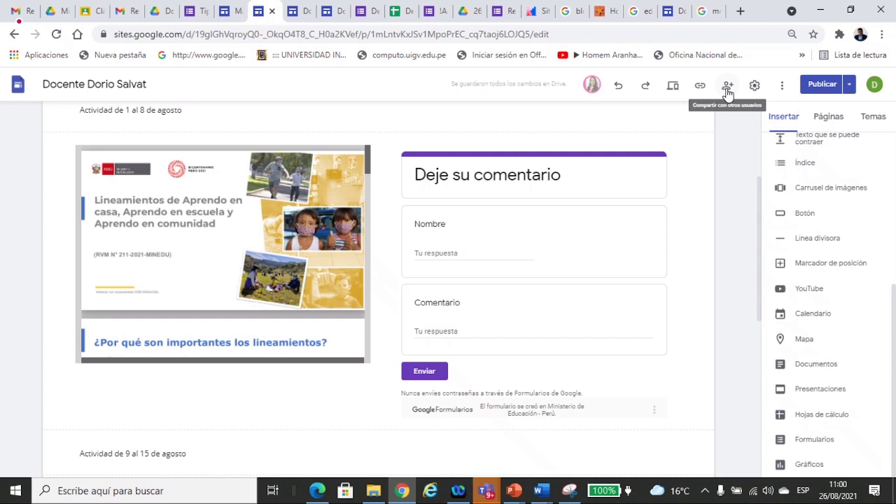
pyautogui.scroll(3, 621, 192)
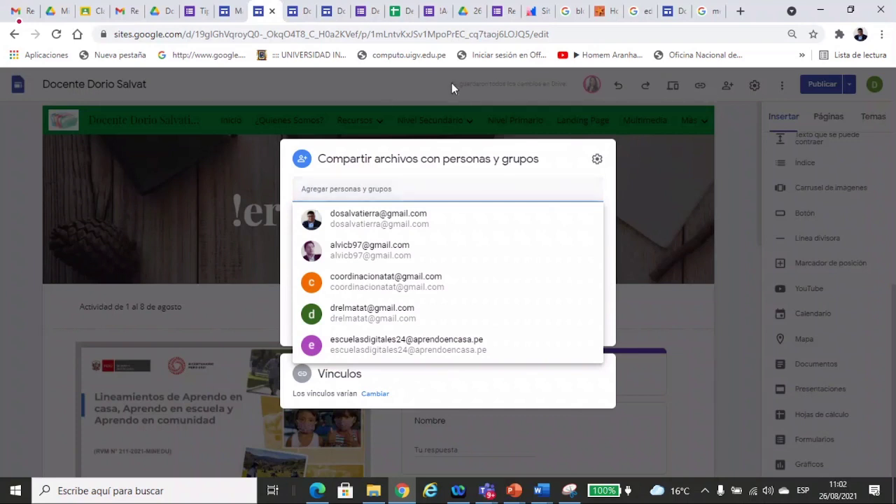
pyautogui.click(672, 181)
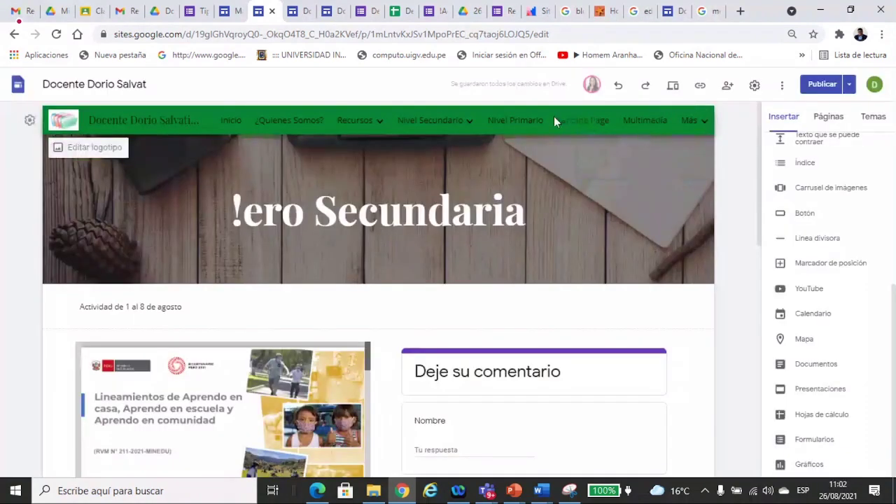
# - Go to the 2do. Secundaria page through the Nivel Secundario menu
pyautogui.moveTo(431, 120)
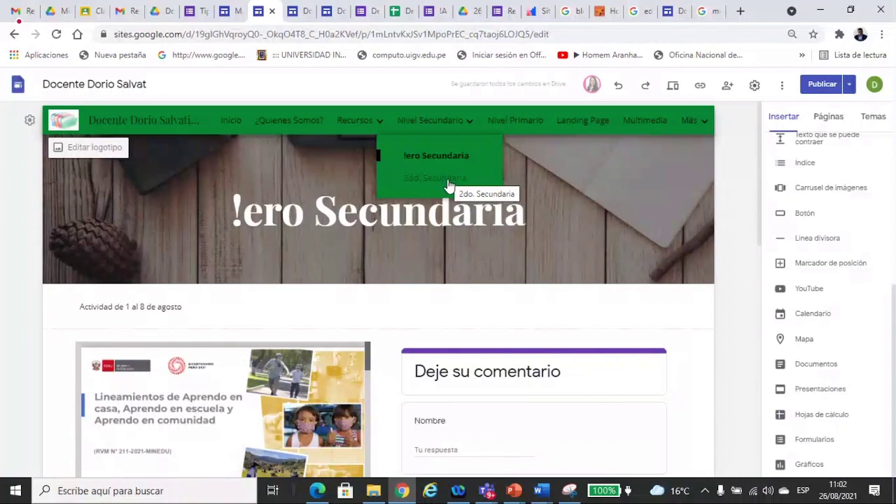
pyautogui.click(448, 185)
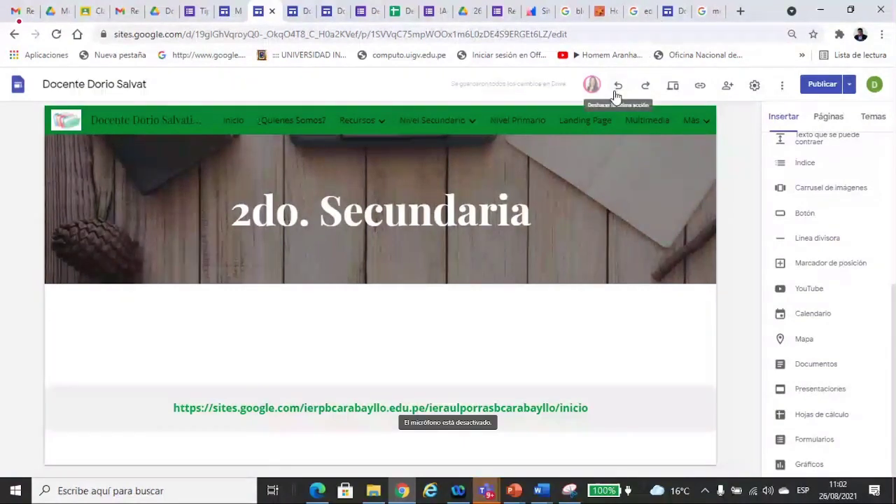
# - Add a text box reading 'título de la actividad' under the 2do. Secundaria header
pyautogui.doubleClick(106, 308)
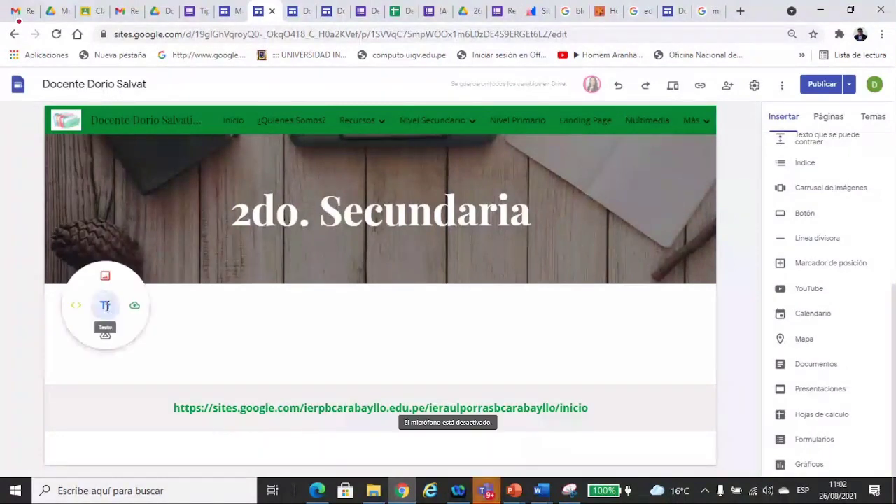
pyautogui.click(105, 306)
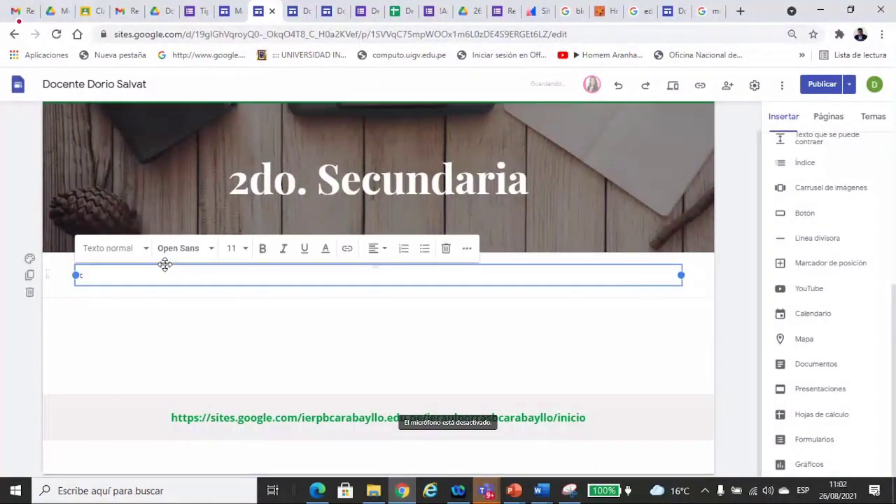
pyautogui.write('título ')
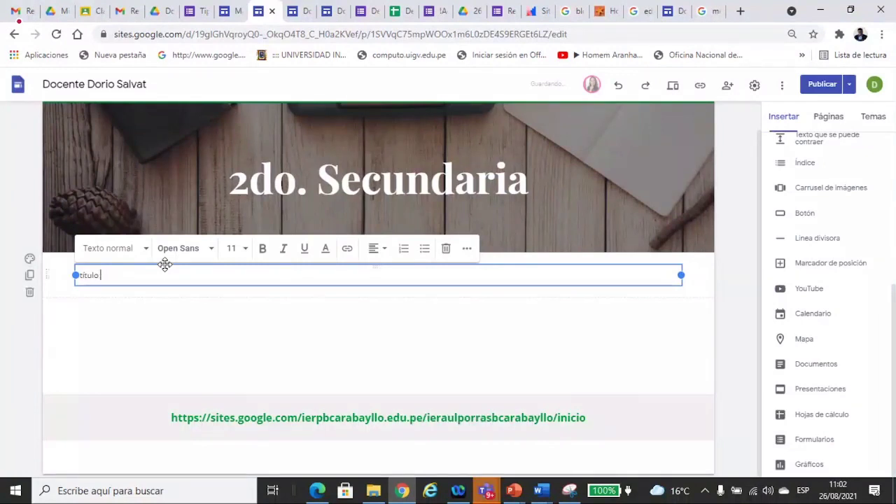
pyautogui.write('de la activi')
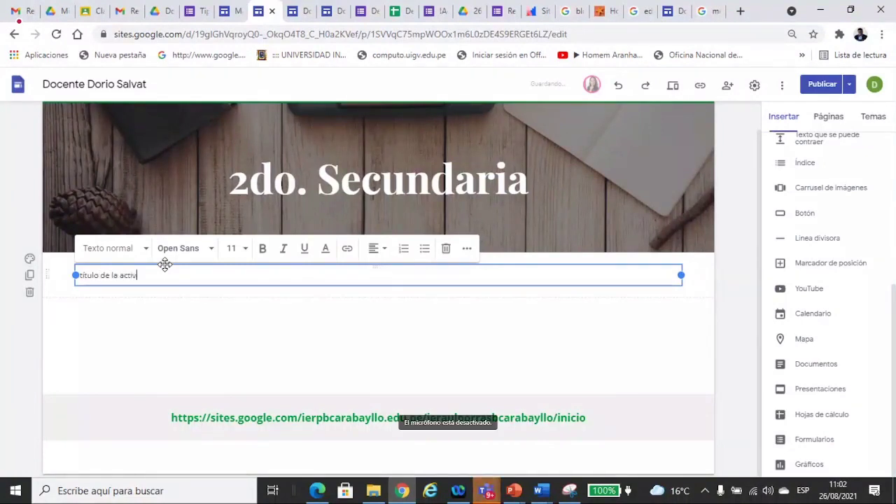
pyautogui.write('dad')
pyautogui.click(177, 344)
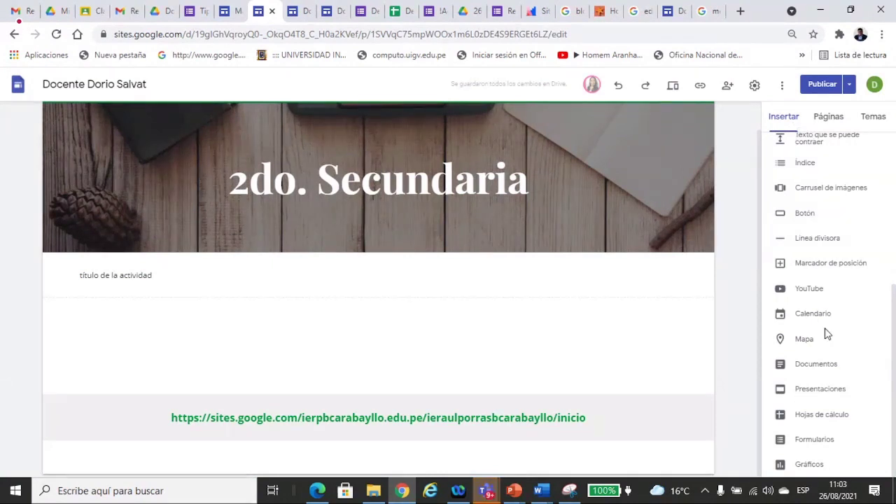
# - Bring up the Slides picker and browse recent presentations such as Lineamientos, Ejemplo 1 and Colegio
pyautogui.click(807, 392)
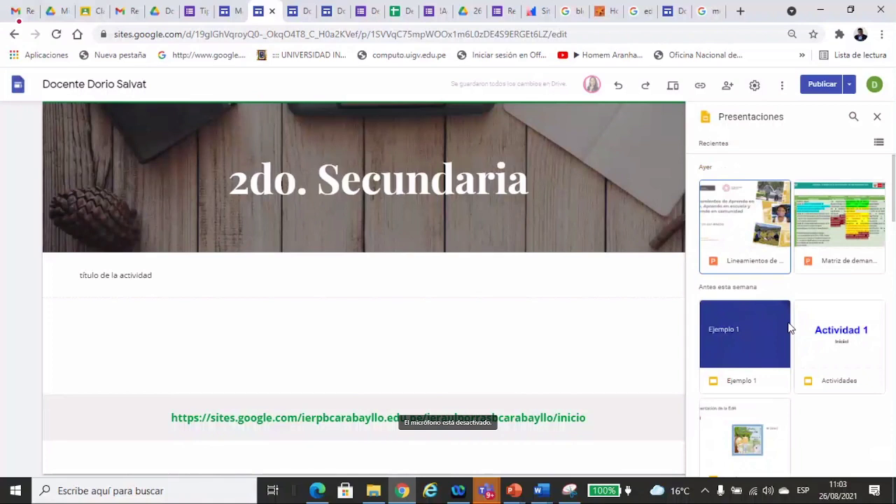
pyautogui.scroll(-3, 789, 329)
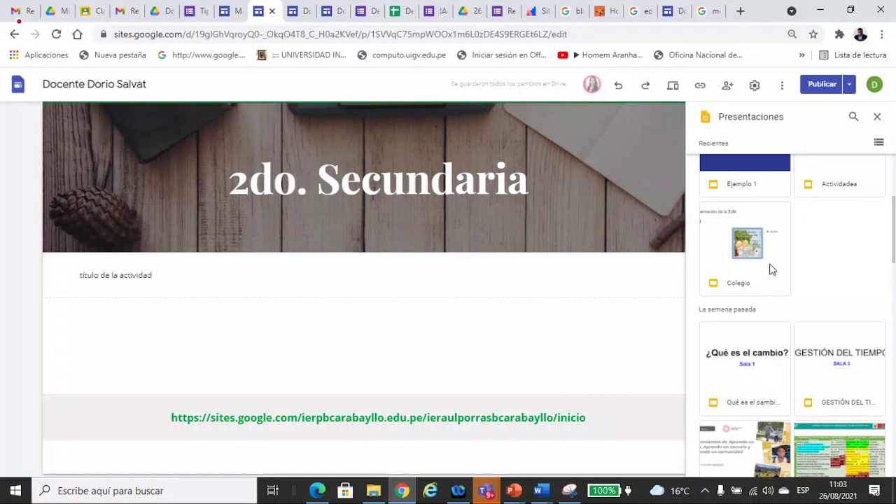
pyautogui.click(748, 121)
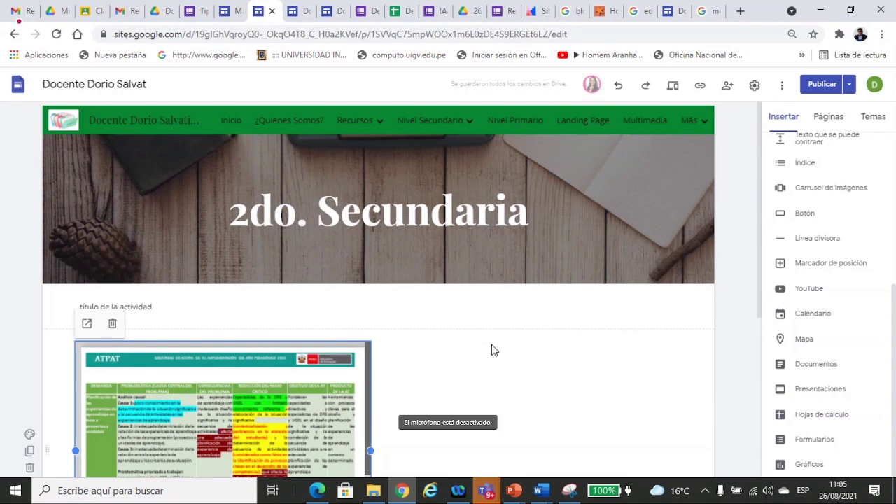
pyautogui.scroll(-3, 429, 362)
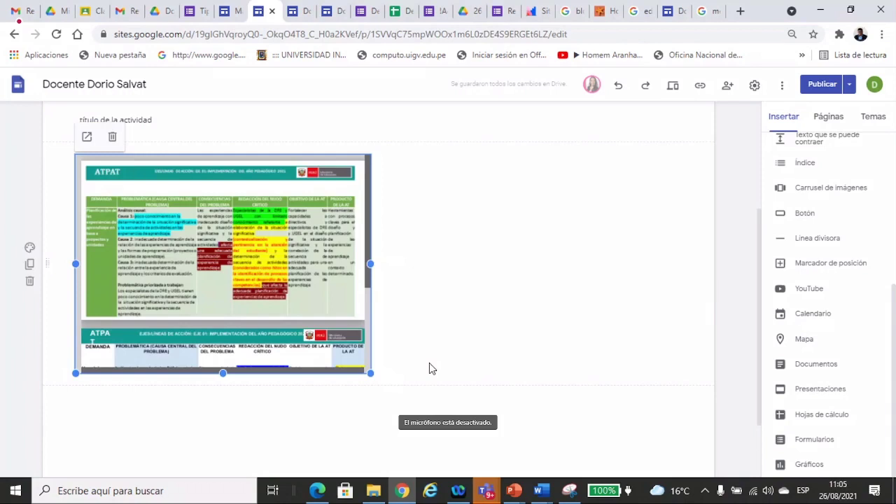
pyautogui.scroll(3, 429, 363)
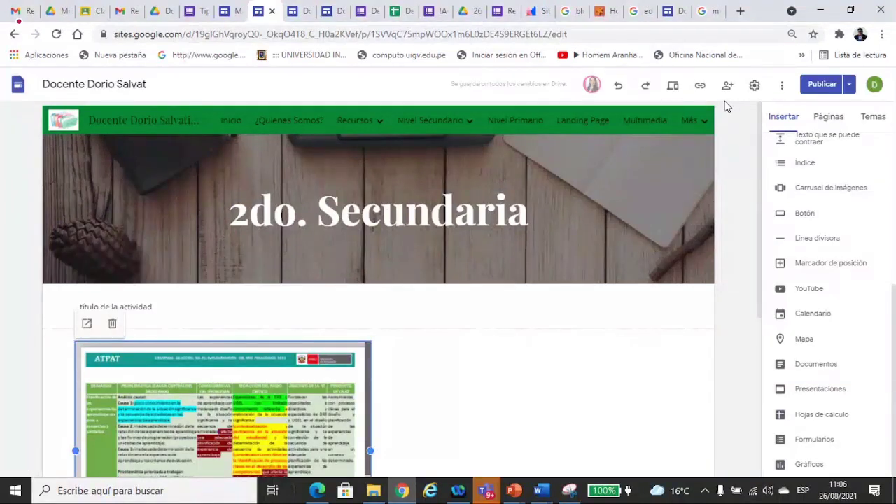
pyautogui.moveTo(690, 121)
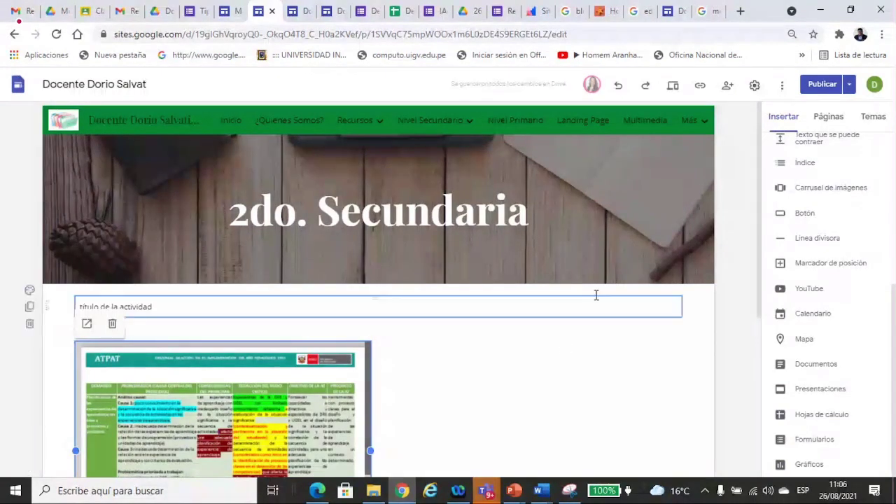
pyautogui.click(728, 87)
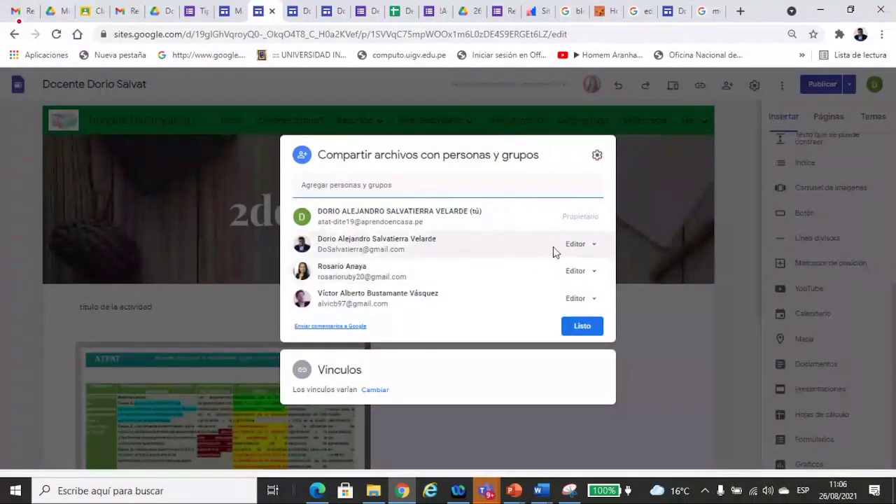
pyautogui.click(591, 246)
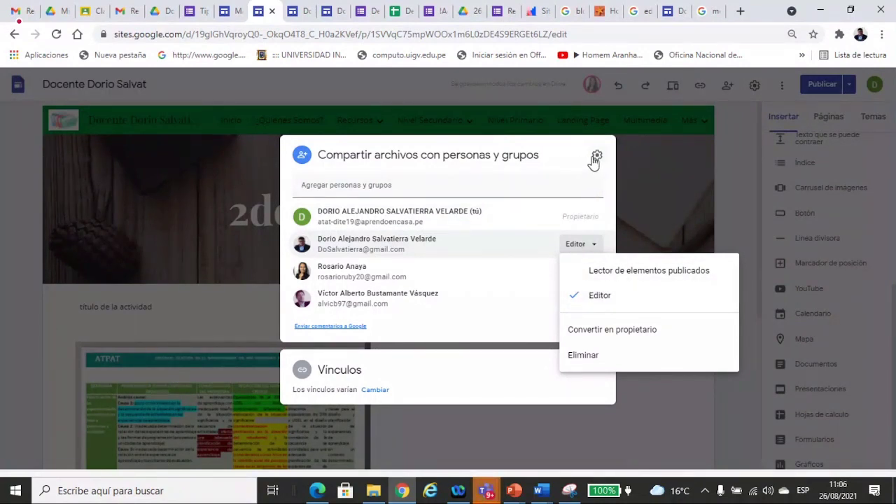
pyautogui.click(595, 158)
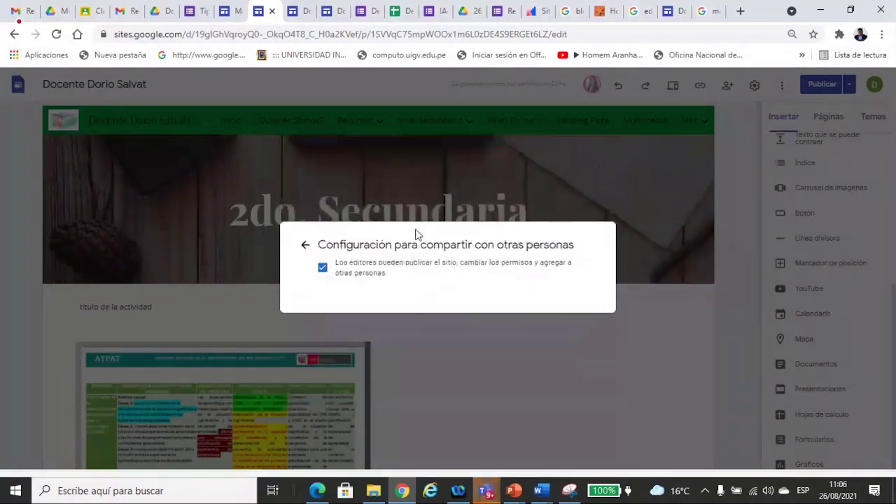
pyautogui.click(305, 244)
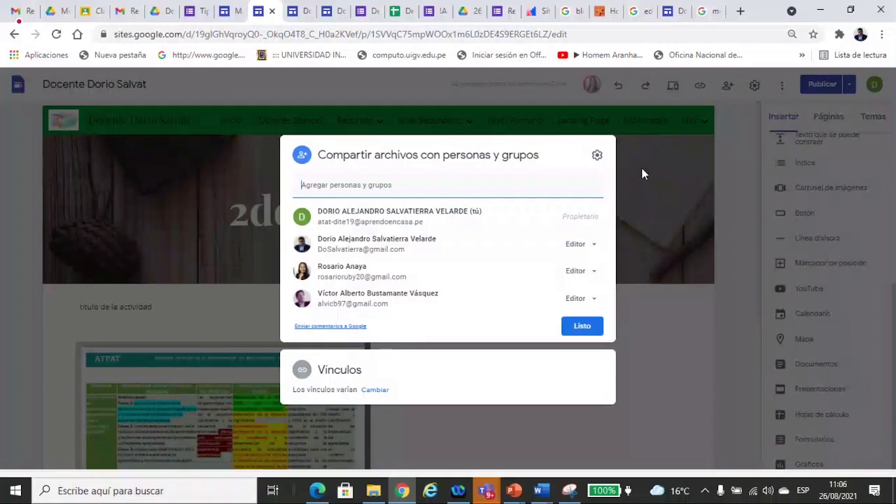
pyautogui.click(641, 167)
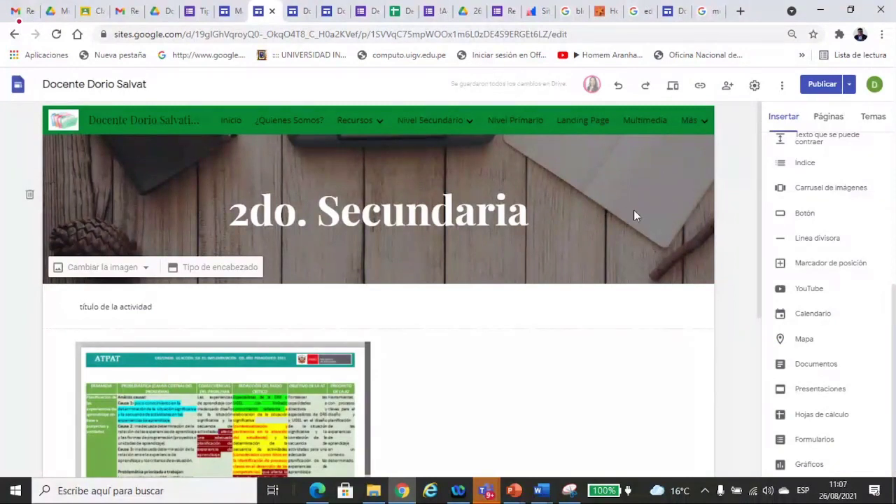
pyautogui.scroll(-3, 627, 285)
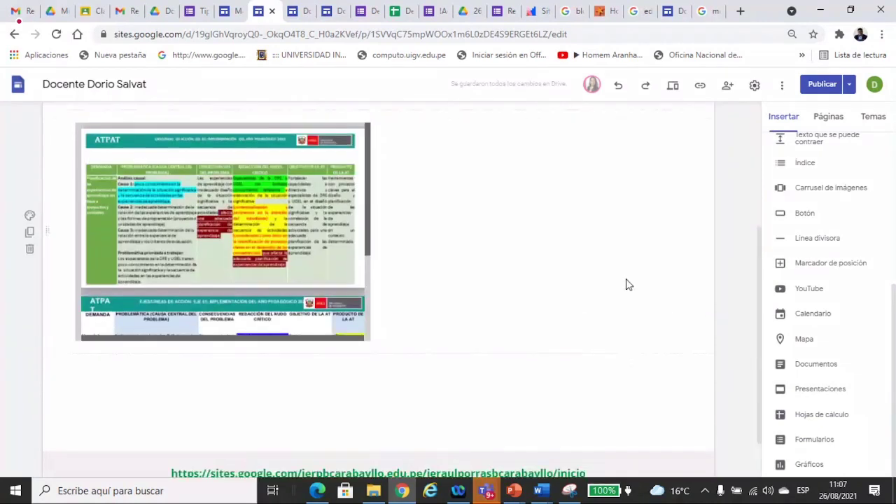
pyautogui.scroll(3, 627, 284)
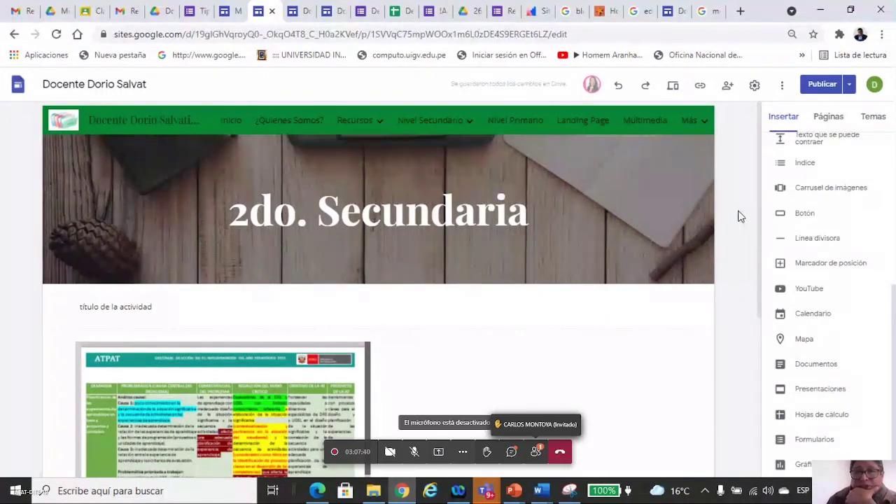
pyautogui.scroll(-4, 738, 214)
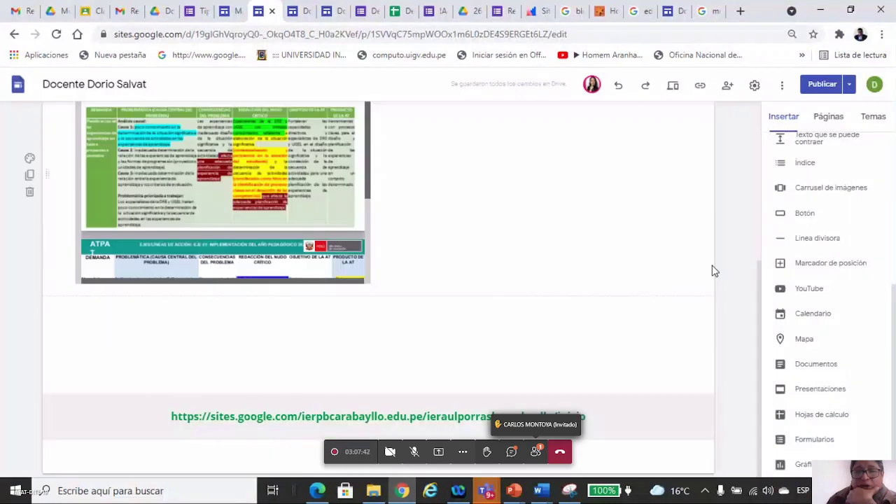
pyautogui.scroll(4, 714, 271)
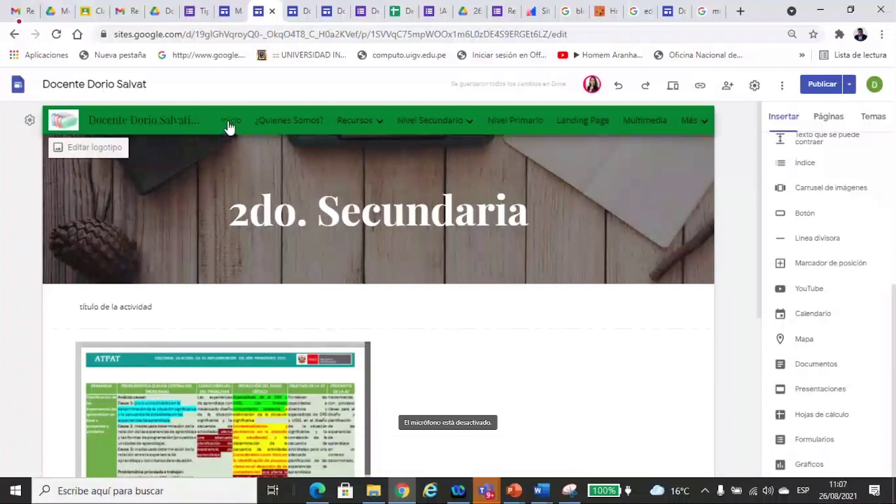
# - Open the Landing Page and review its CAPACÍTATE Y TRABAJA registration form
pyautogui.click(515, 121)
pyautogui.click(555, 120)
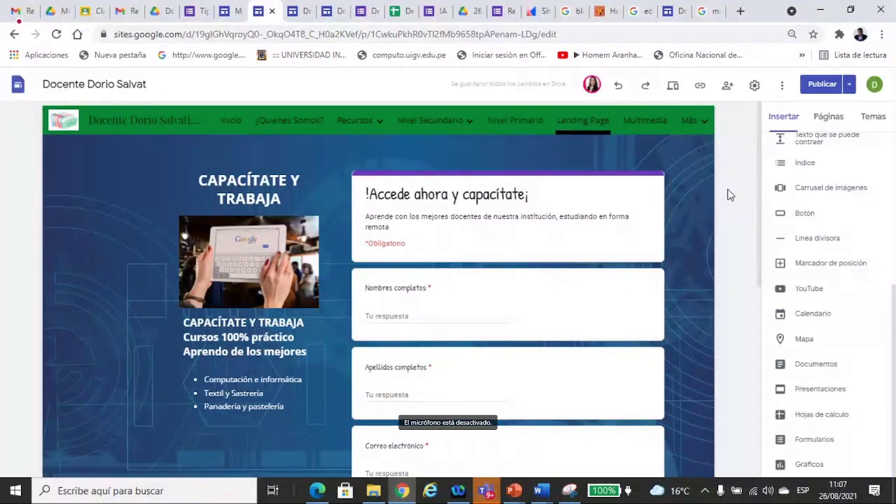
pyautogui.scroll(-3, 726, 195)
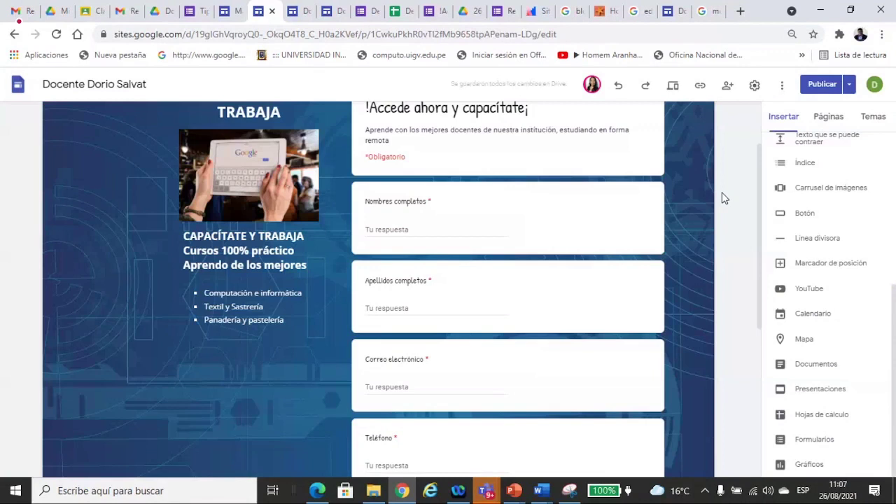
pyautogui.scroll(1, 726, 191)
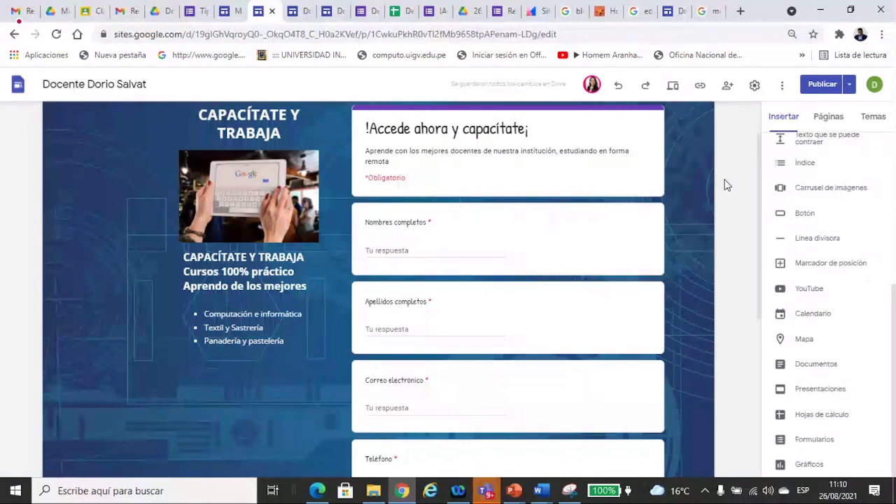
# - Return to the Inicio home page and open the Insertar botón dialog
pyautogui.scroll(1, 726, 185)
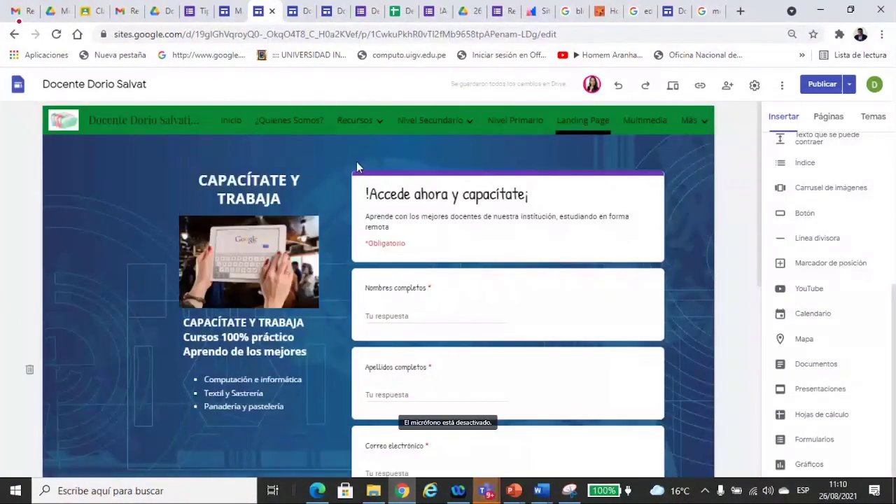
pyautogui.moveTo(381, 130)
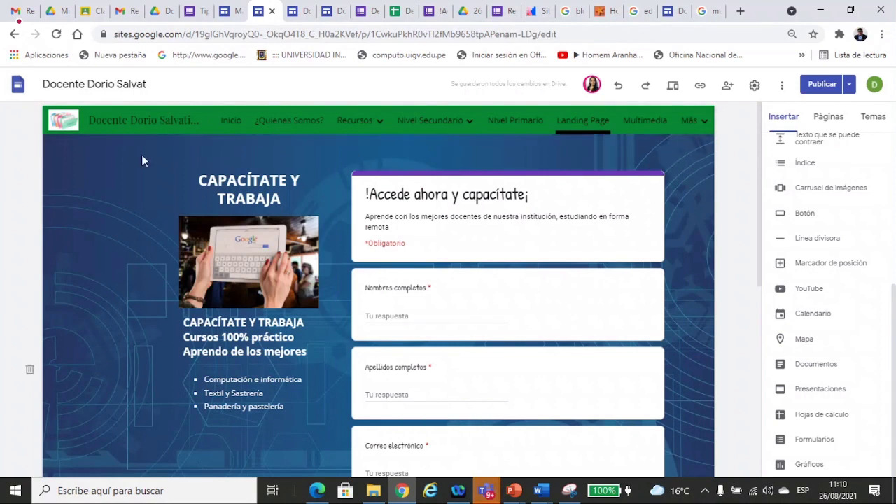
pyautogui.click(232, 121)
pyautogui.scroll(-1, 149, 343)
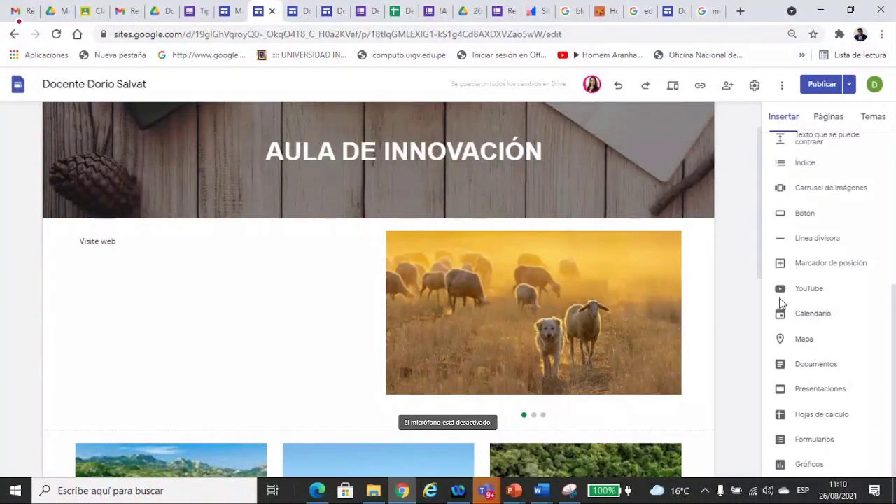
pyautogui.click(806, 214)
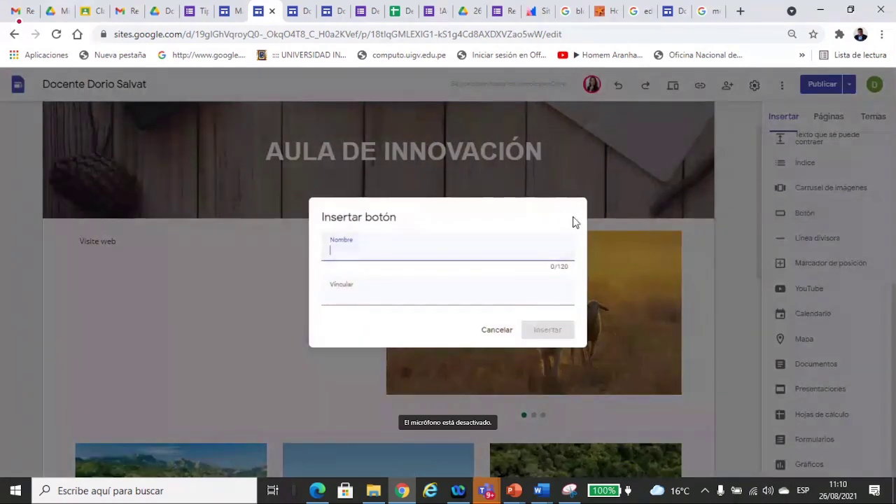
# - Cancel the Insertar botón dialog without adding a button
pyautogui.click(500, 338)
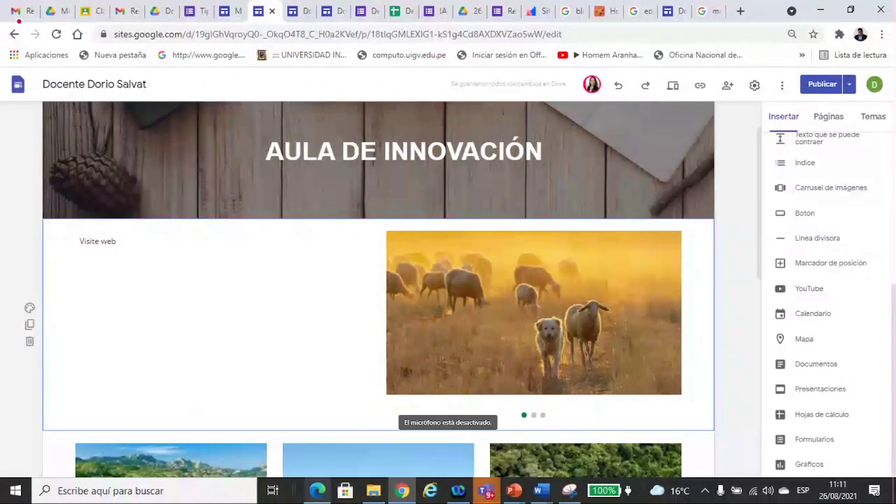
# - Switch to the Microsoft Teams meeting window with its participant video grid
pyautogui.moveTo(496, 495)
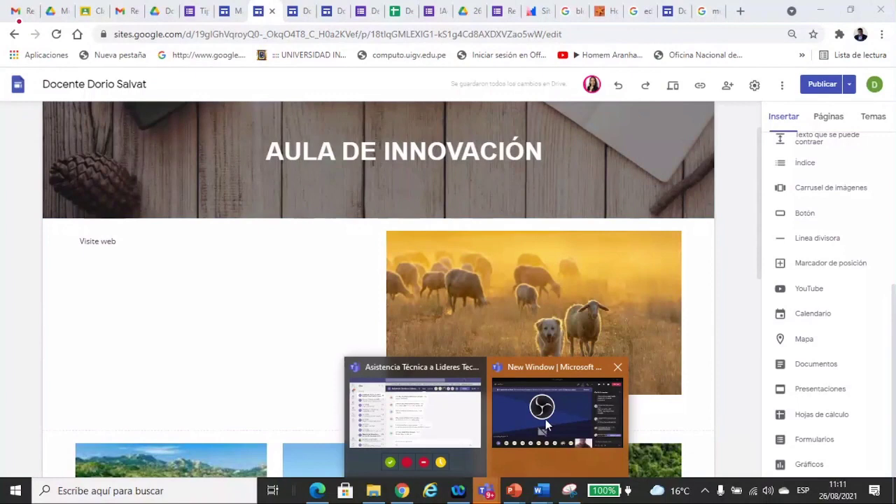
pyautogui.click(547, 425)
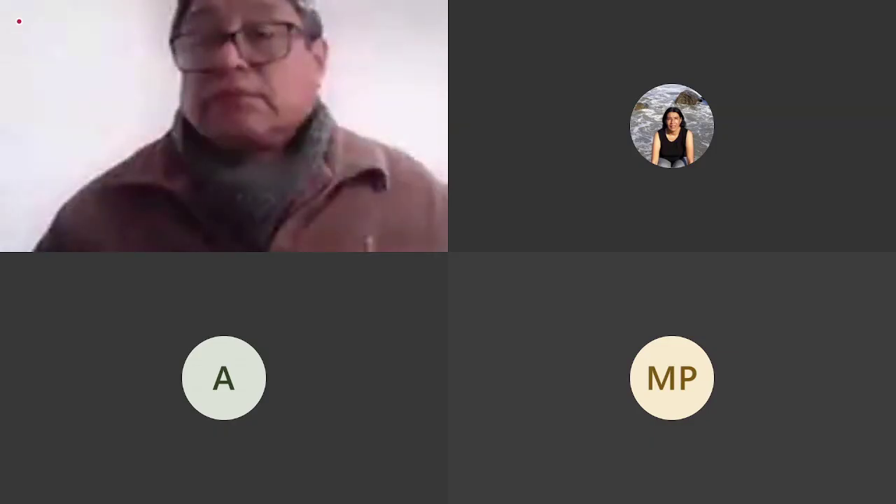
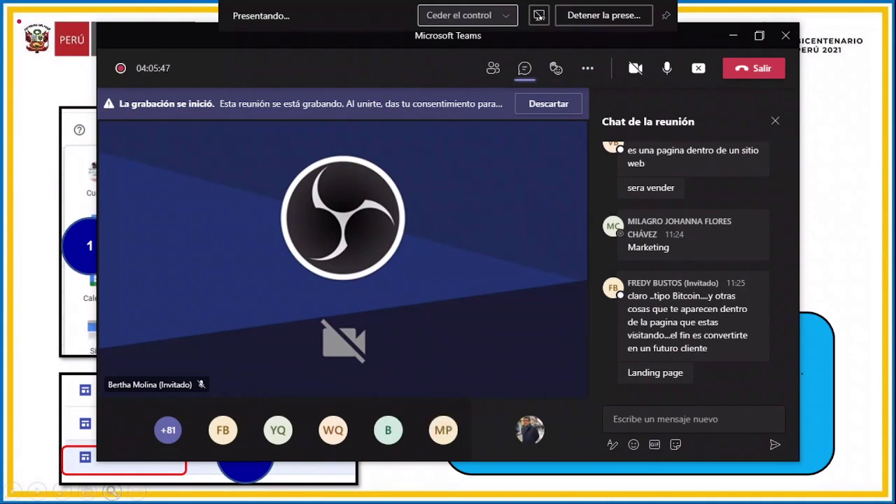
# - Bring the Teams meeting back to the front and stop sharing the screen
pyautogui.moveTo(687, 364)
pyautogui.moveTo(694, 270)
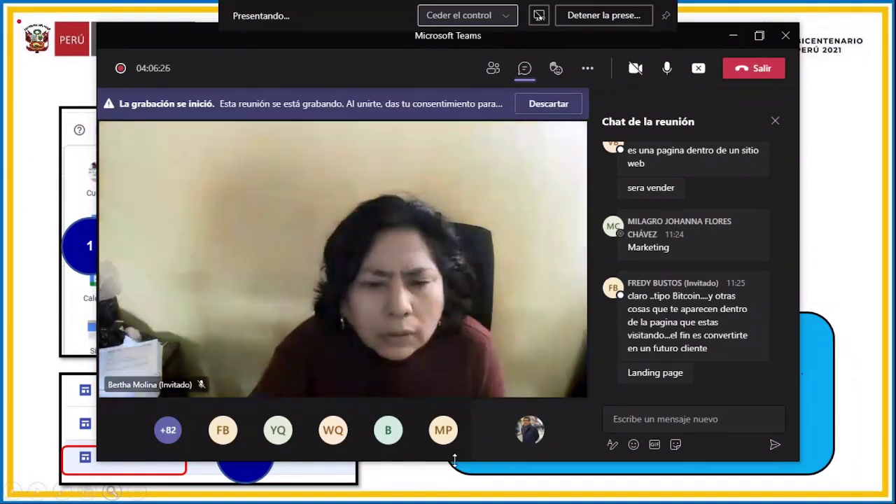
pyautogui.hotkey('alt', 'Tab')
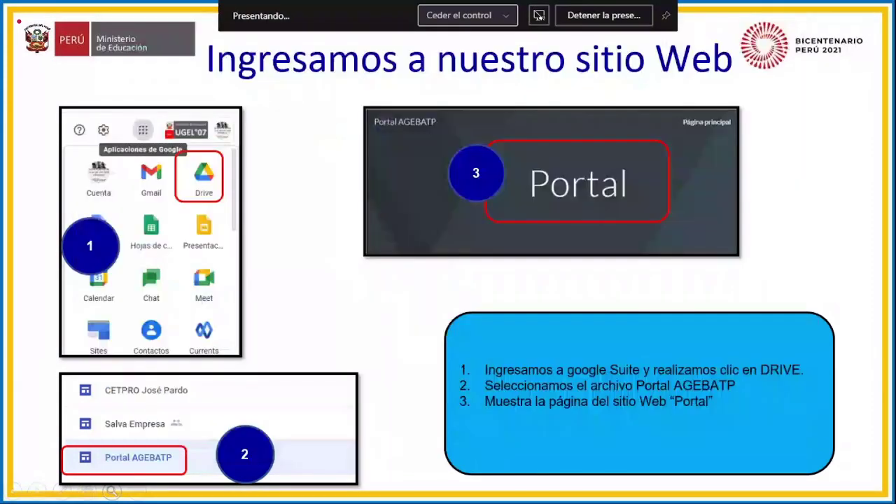
pyautogui.hotkey('alt', 'Tab')
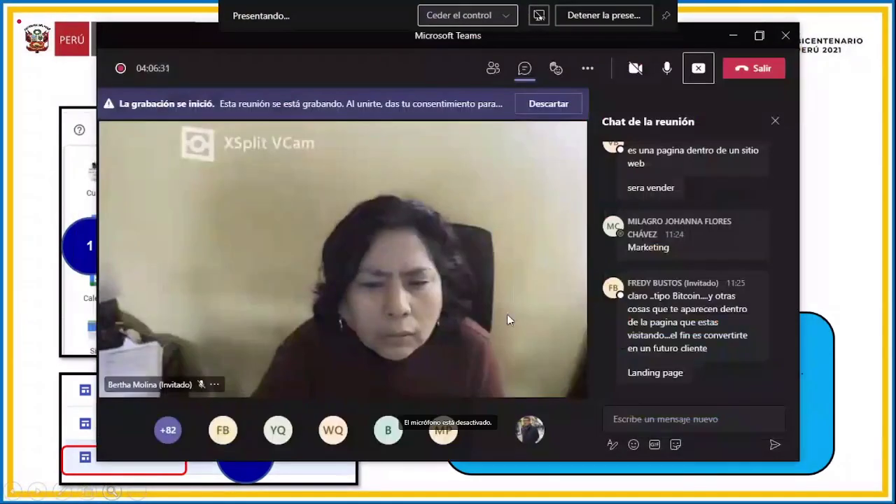
pyautogui.click(698, 70)
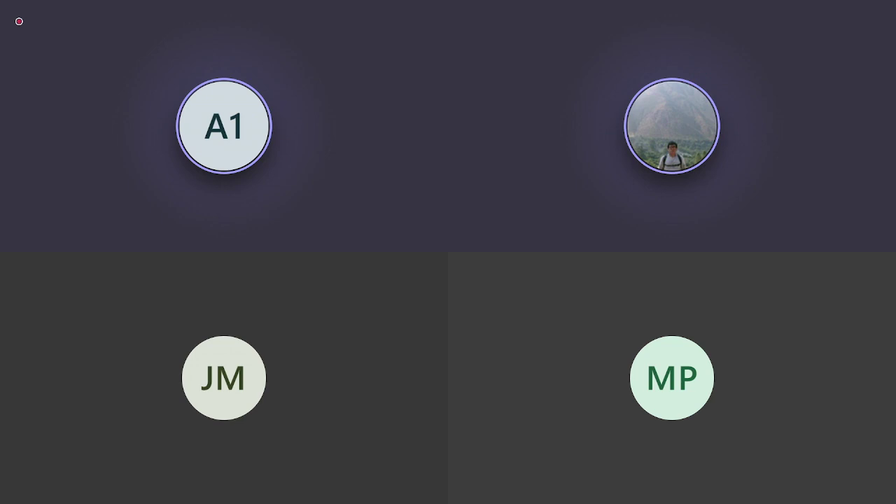
# - Mute your own microphone in the Teams meeting
pyautogui.hotkey('ctrl', 'shift', 'm')
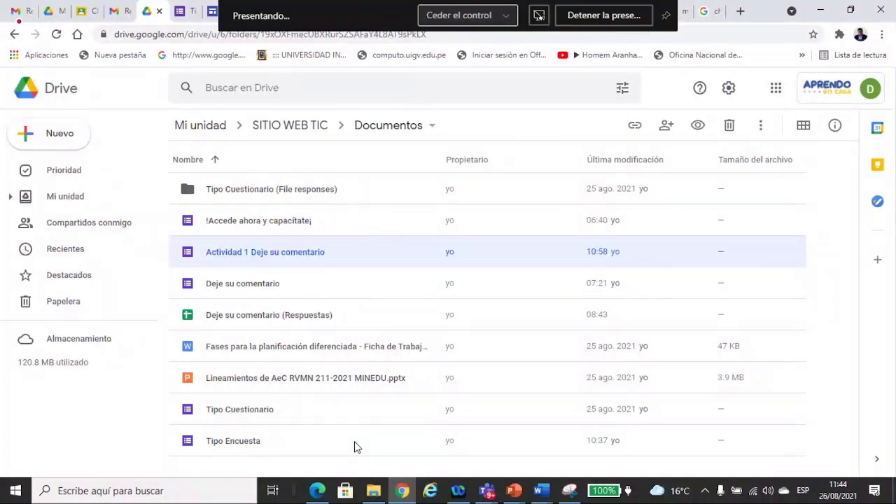
# - Upload 1979384-6.pdf from the computer's Documentos into the Drive folder, then return to the site editor
pyautogui.rightClick(419, 157)
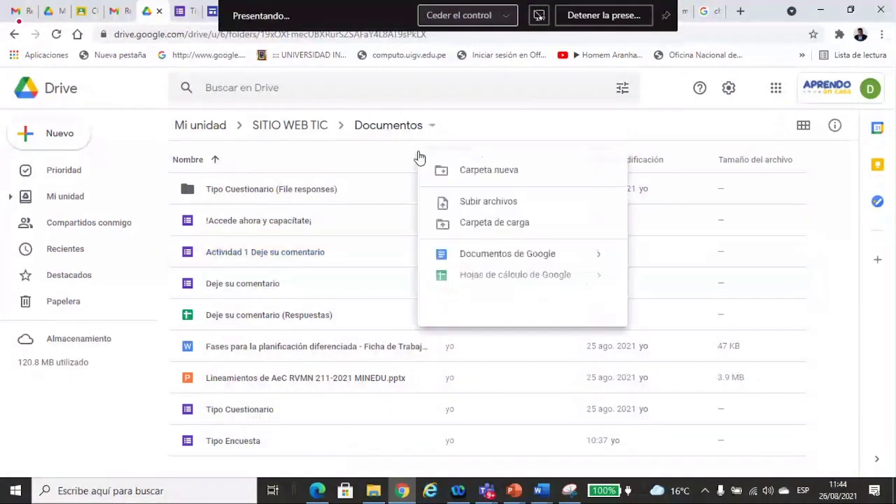
pyautogui.click(490, 201)
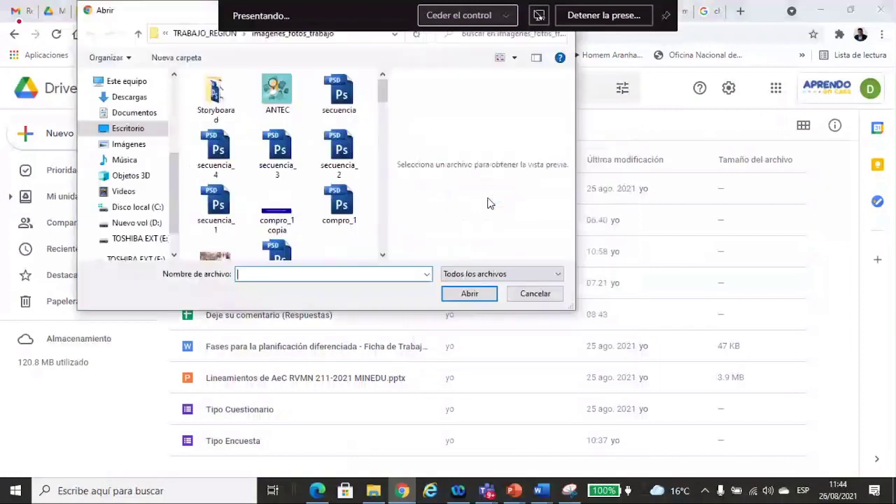
pyautogui.click(142, 114)
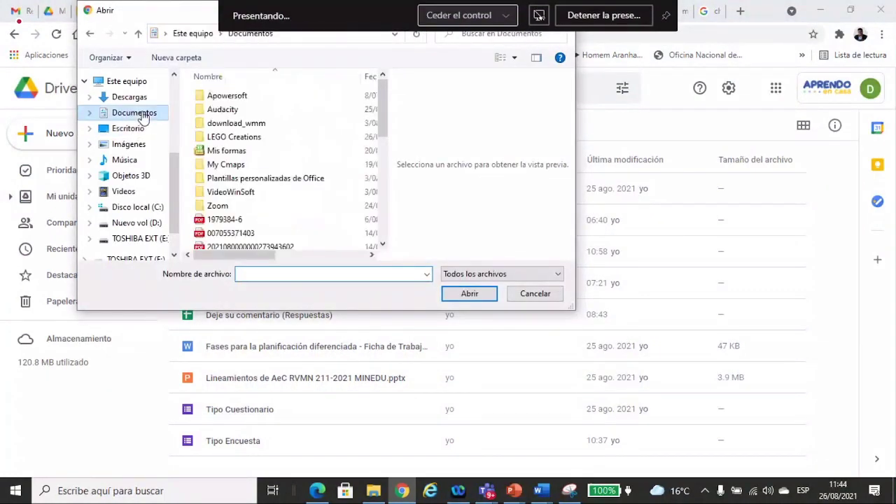
pyautogui.click(224, 219)
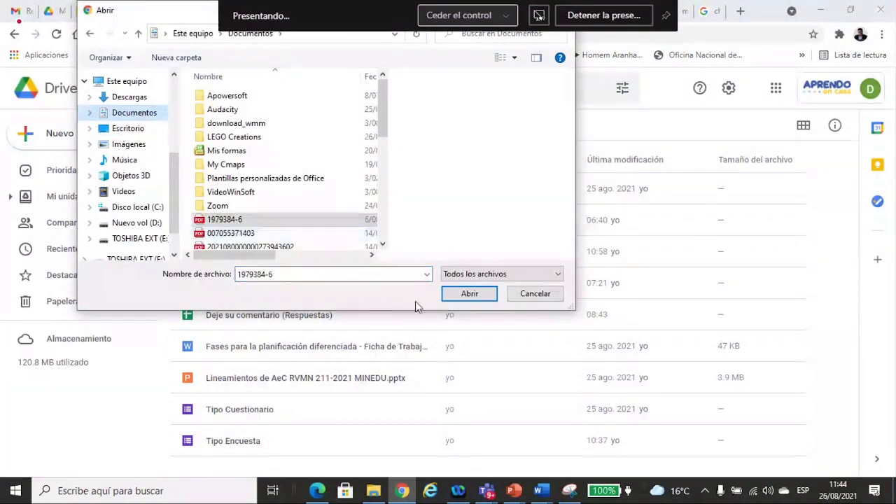
pyautogui.click(469, 294)
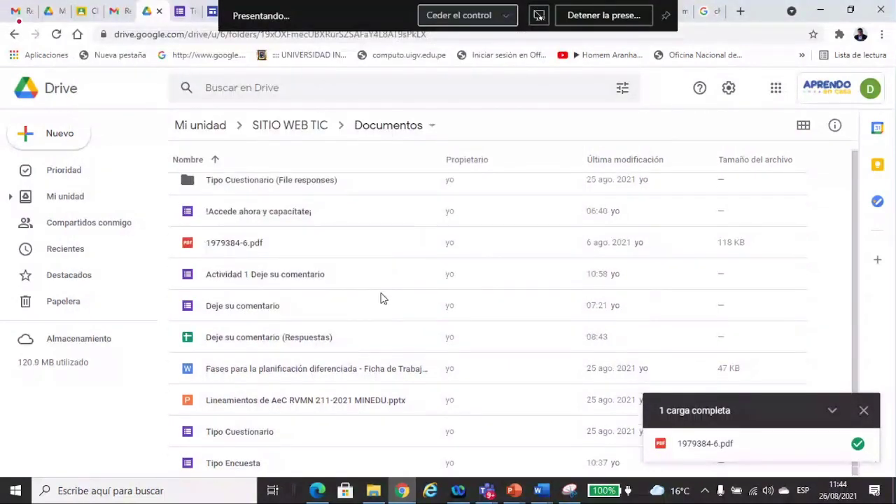
pyautogui.click(126, 15)
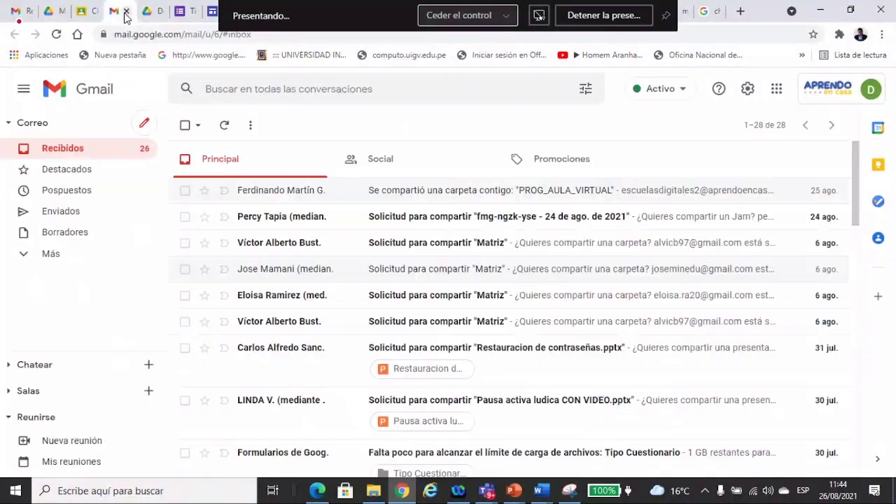
pyautogui.click(212, 14)
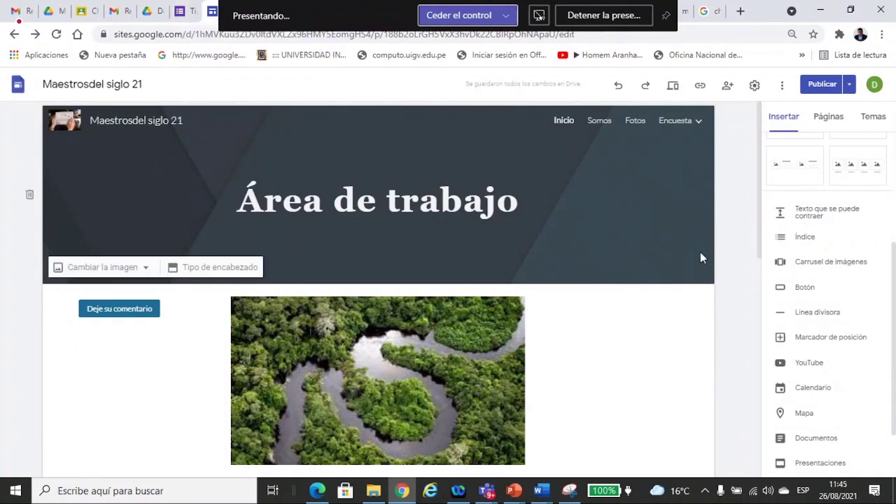
# - Check the Drive Documentos folder, then go back to the Maestrosdel siglo 21 editor
pyautogui.click(159, 14)
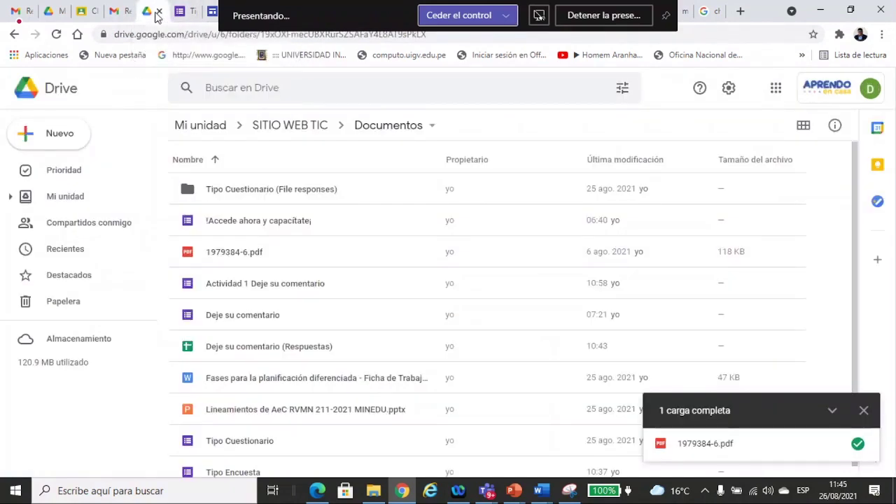
pyautogui.click(212, 11)
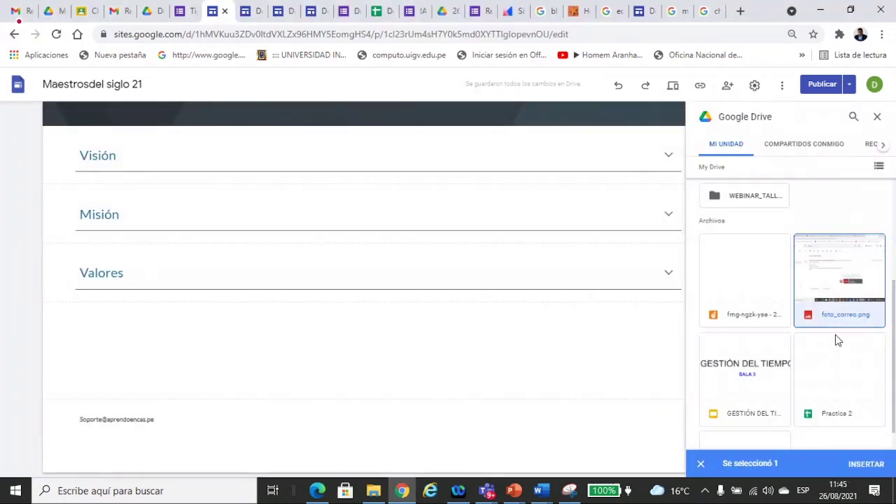
pyautogui.scroll(2, 838, 340)
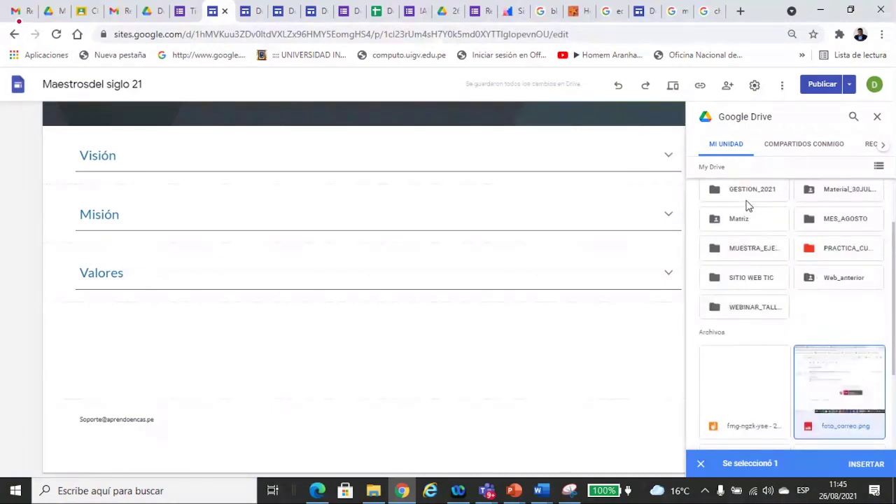
# - Create a new Drive folder named 'carpeta archivos' inside Documentos
pyautogui.click(147, 10)
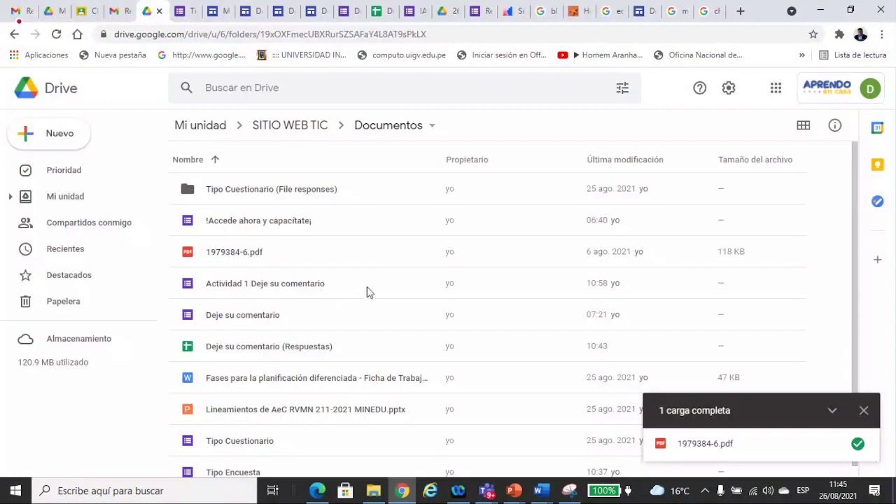
pyautogui.rightClick(375, 263)
pyautogui.click(72, 138)
pyautogui.click(93, 143)
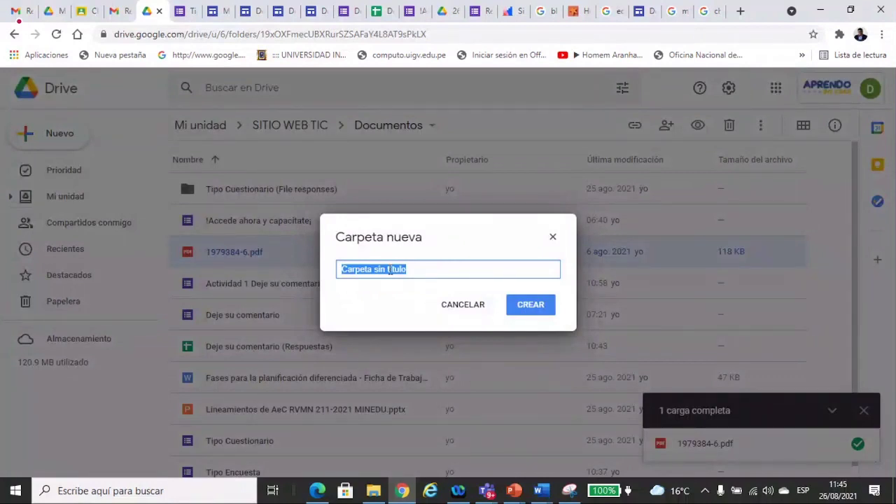
pyautogui.write('carpeta archivos')
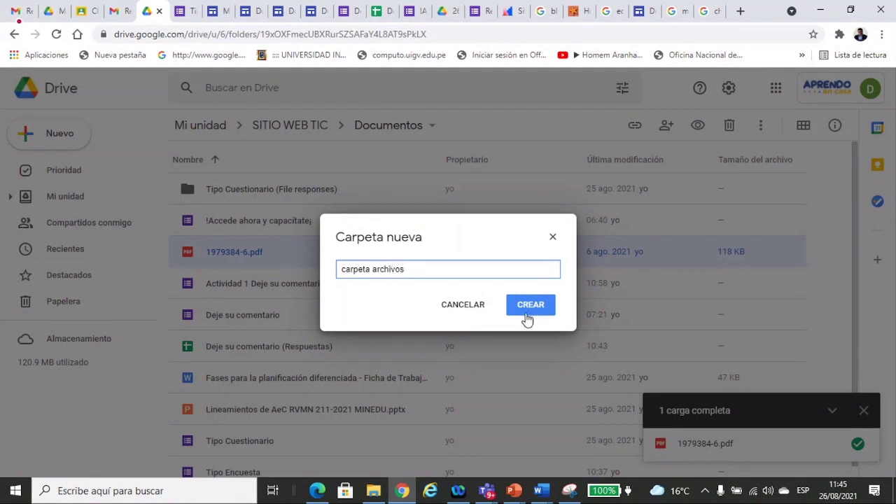
pyautogui.click(530, 304)
# - Move 1979384-6.pdf into carpeta archivos and return to the site editor
pyautogui.moveTo(252, 288); pyautogui.dragTo(248, 185)
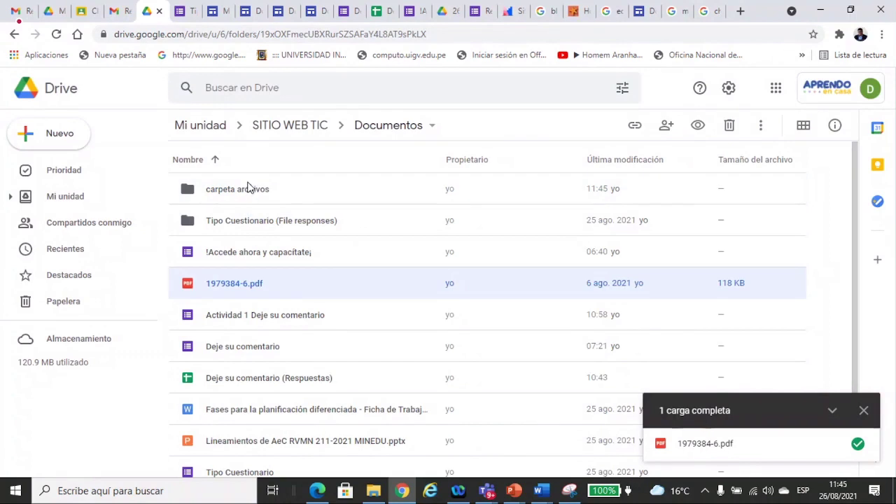
pyautogui.click(210, 11)
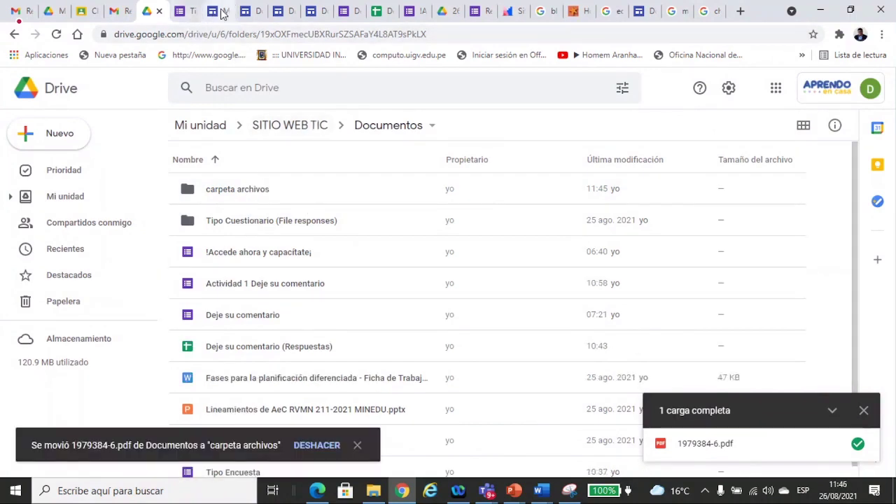
pyautogui.scroll(2, 824, 333)
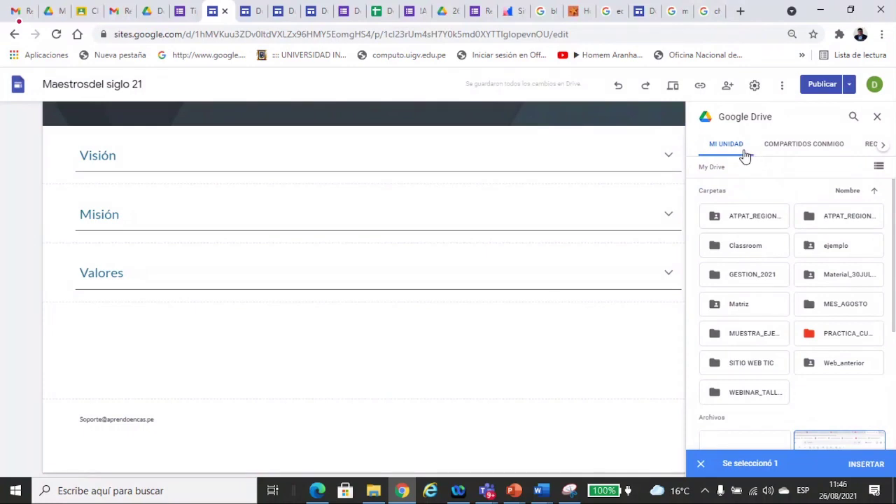
# - Insert the Drive folder SITIO WEB TIC > Documentos > carpeta archivos into the page
pyautogui.click(731, 149)
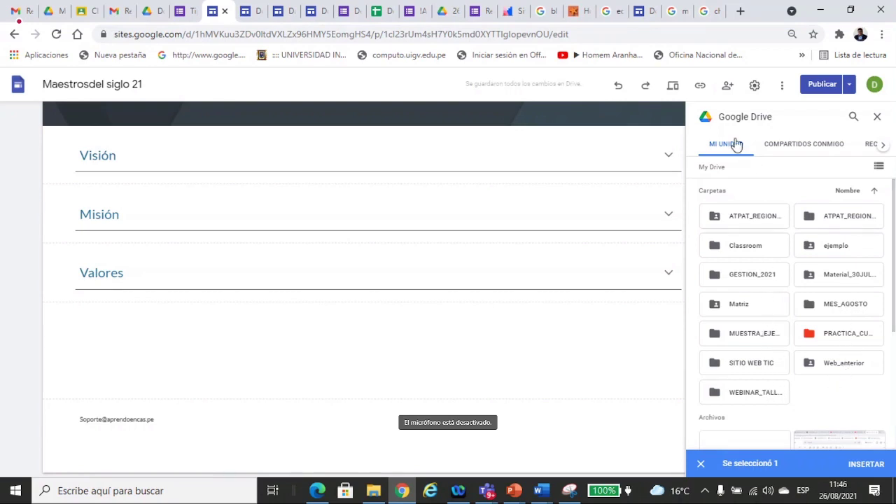
pyautogui.click(877, 117)
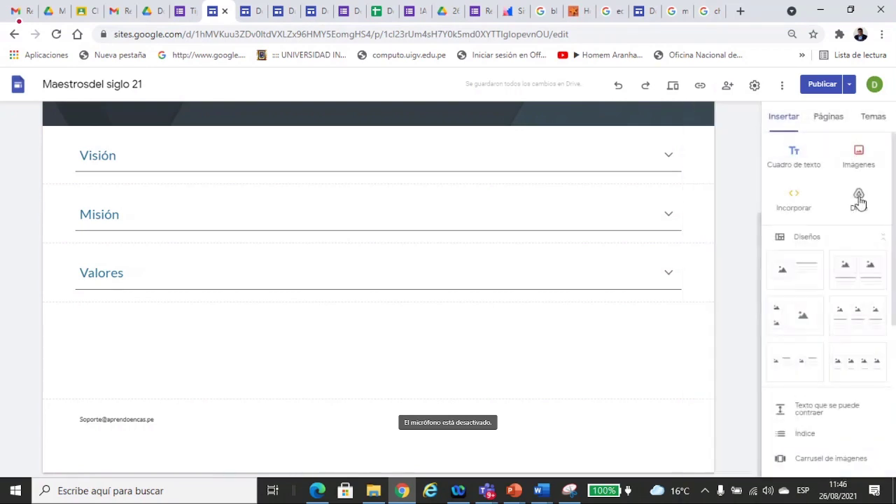
pyautogui.click(856, 200)
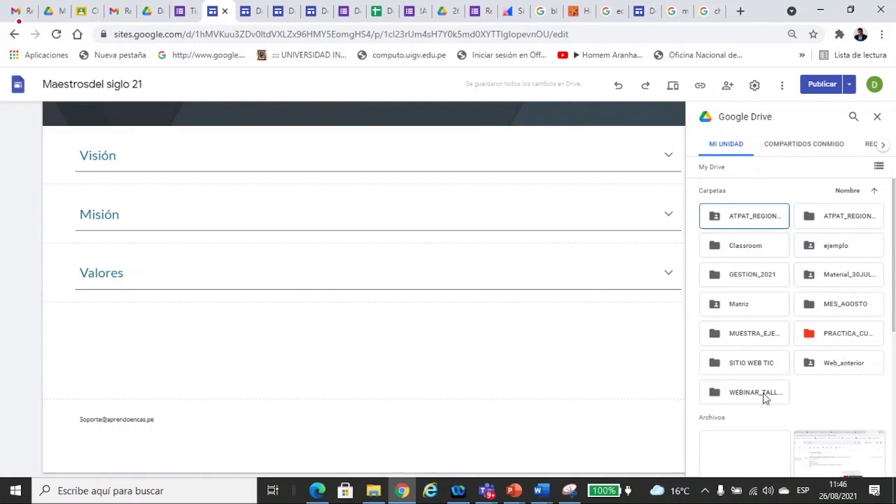
pyautogui.doubleClick(763, 368)
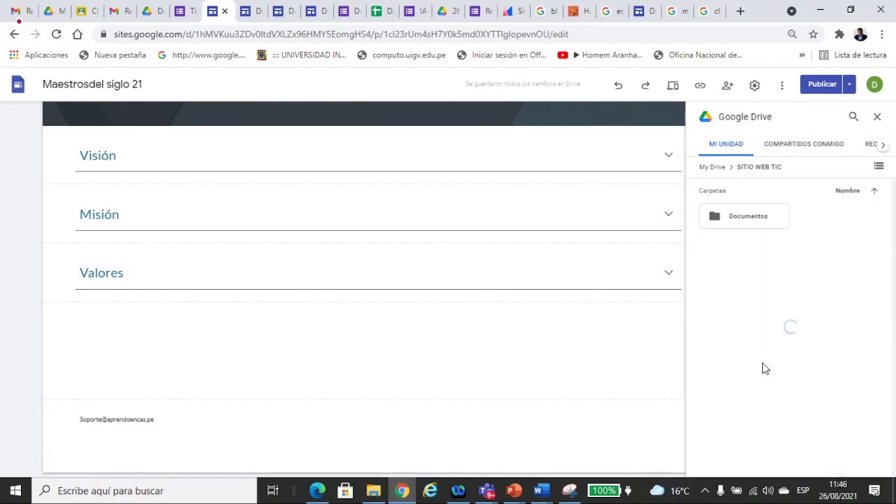
pyautogui.doubleClick(761, 223)
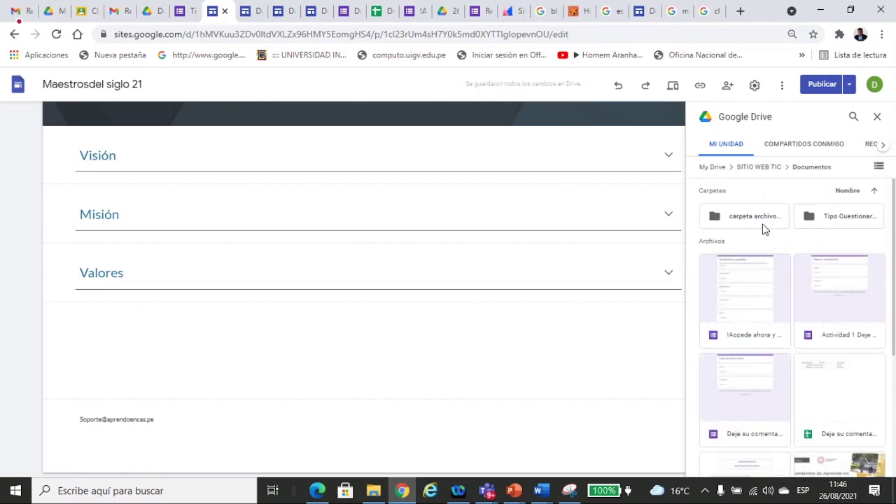
pyautogui.click(761, 221)
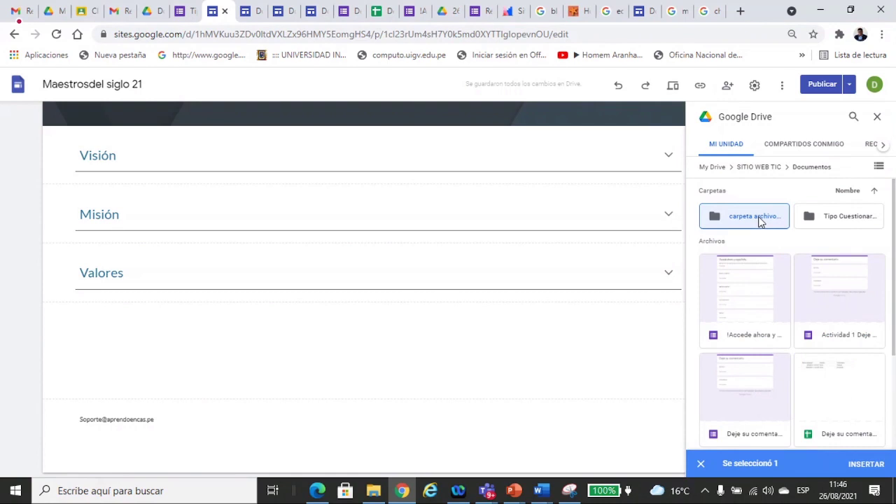
pyautogui.click(866, 463)
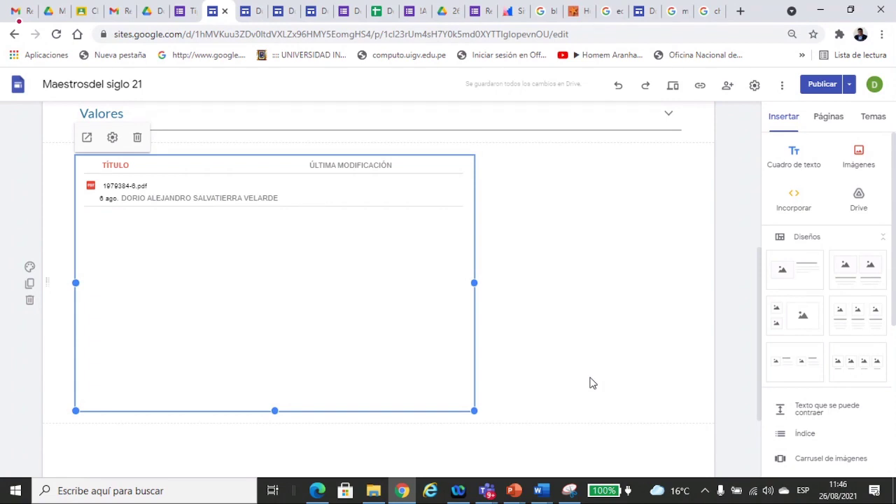
# - Keep the embedded folder in list view and start publishing the site
pyautogui.doubleClick(112, 200)
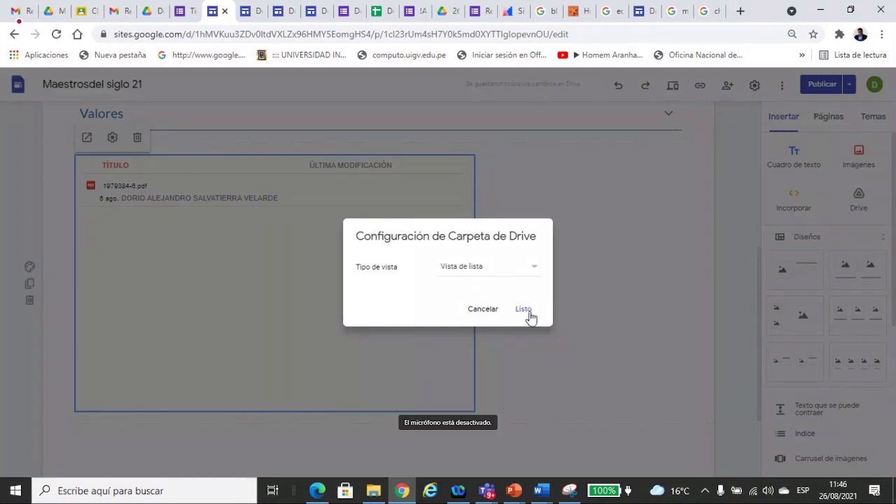
pyautogui.click(524, 310)
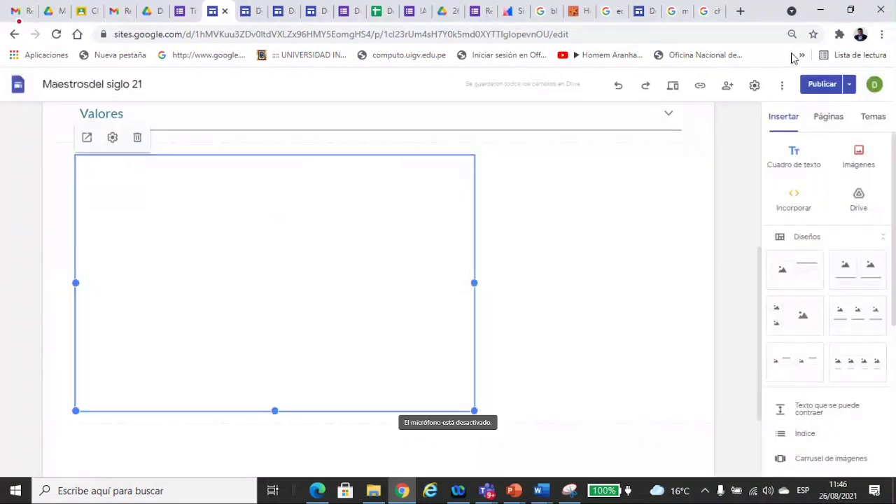
pyautogui.click(822, 84)
# - Confirm publishing the Maestrosdel siglo 21 site
pyautogui.click(862, 82)
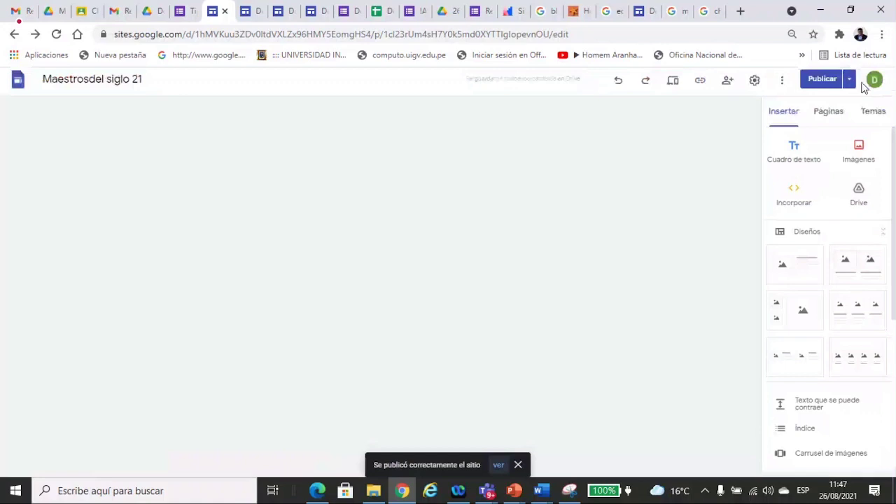
pyautogui.scroll(-4, 816, 315)
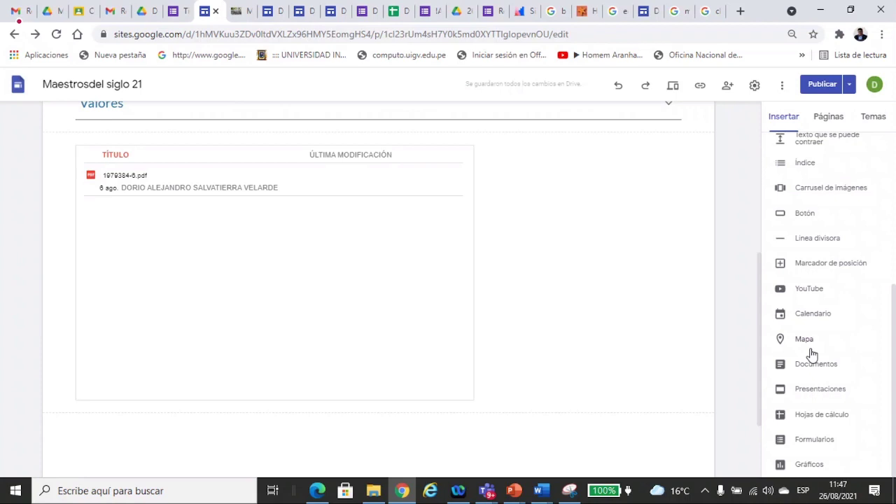
# - Scroll down the editor and dismiss the browser's context menu
pyautogui.scroll(-1, 548, 254)
pyautogui.rightClick(448, 378)
pyautogui.click(421, 377)
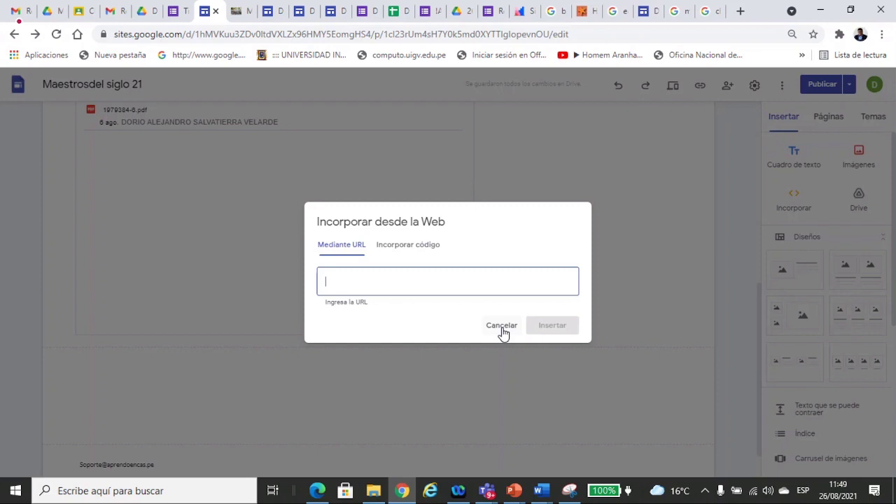
# - Cancel the web embed and close the Maestrosdel siglo 21 editor tab
pyautogui.click(501, 325)
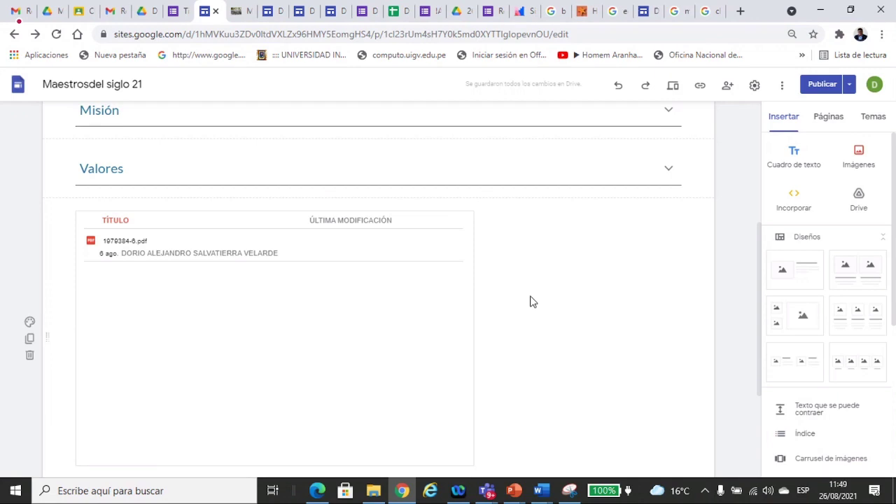
pyautogui.scroll(4, 529, 301)
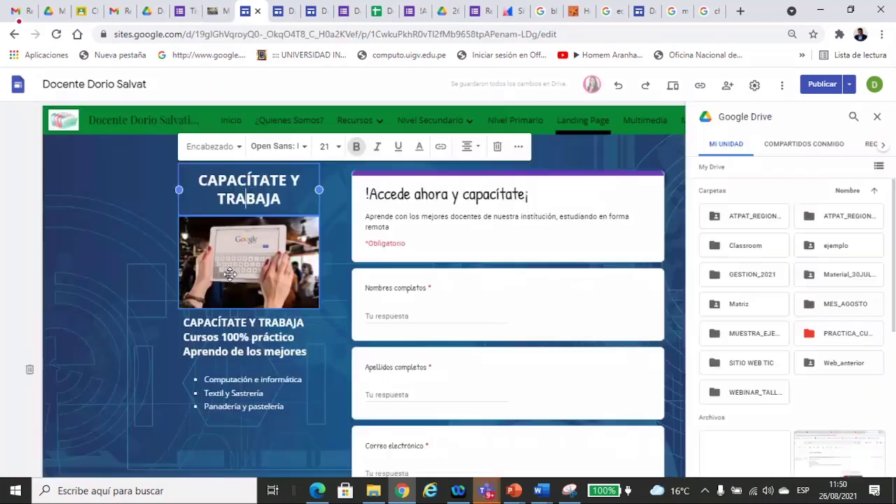
pyautogui.press('Escape')
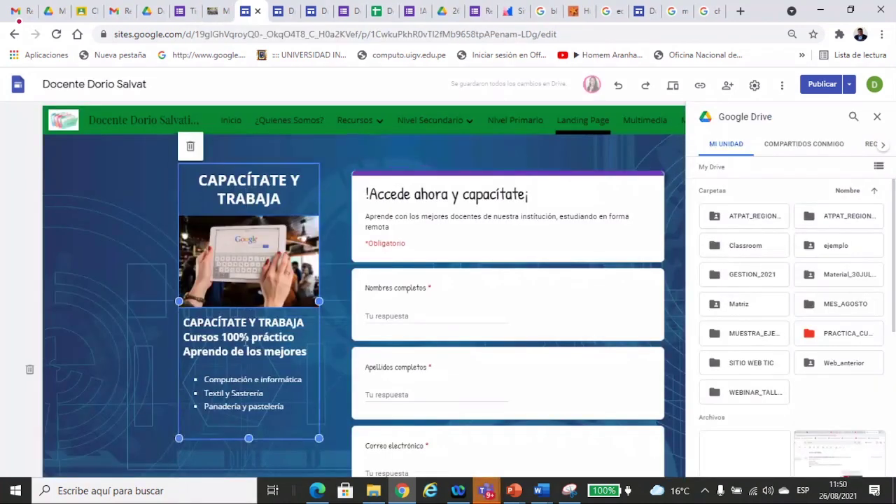
# - Look through the open tabs, close Aula de innovación, and bring up the Drive folder
pyautogui.scroll(-3, 476, 270)
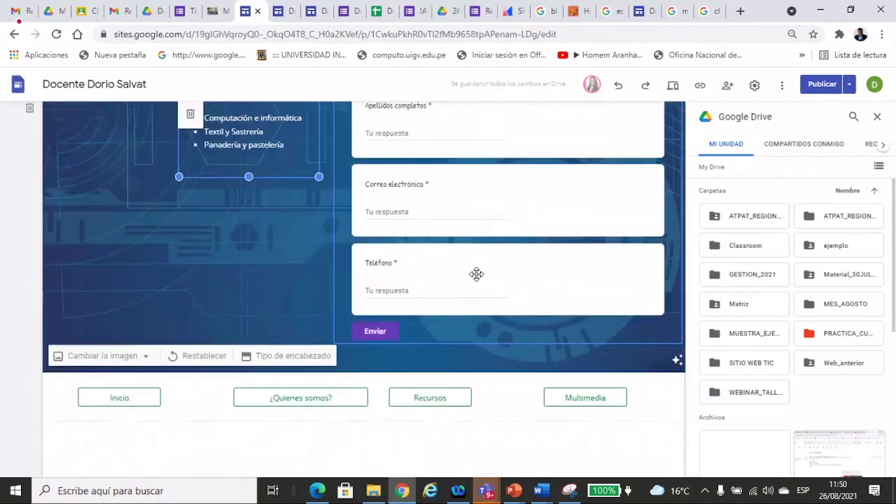
pyautogui.scroll(-2, 476, 274)
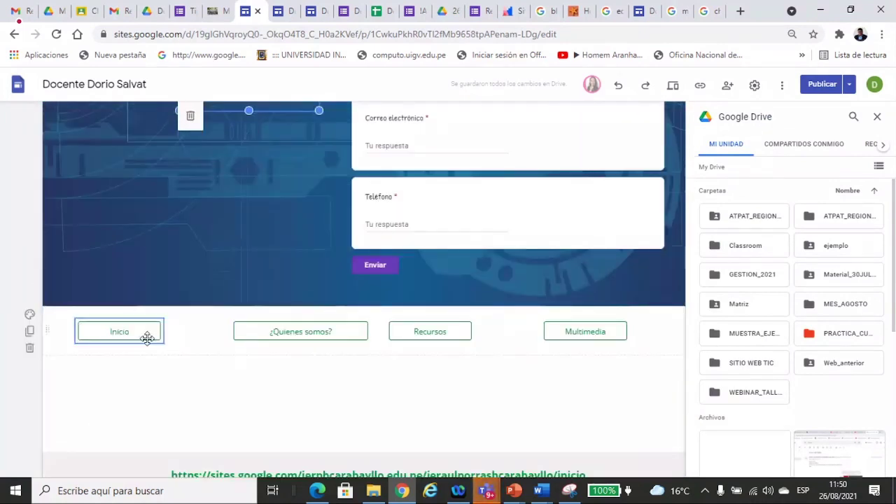
pyautogui.scroll(5, 483, 260)
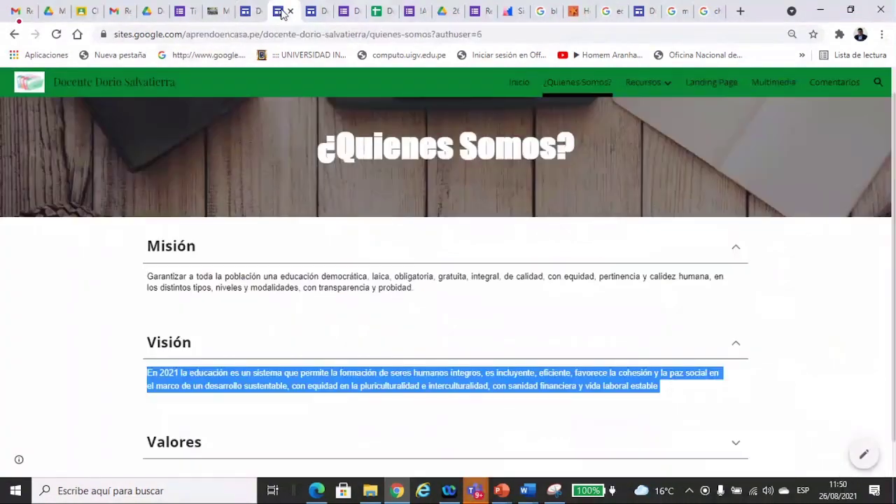
pyautogui.click(280, 12)
pyautogui.click(313, 12)
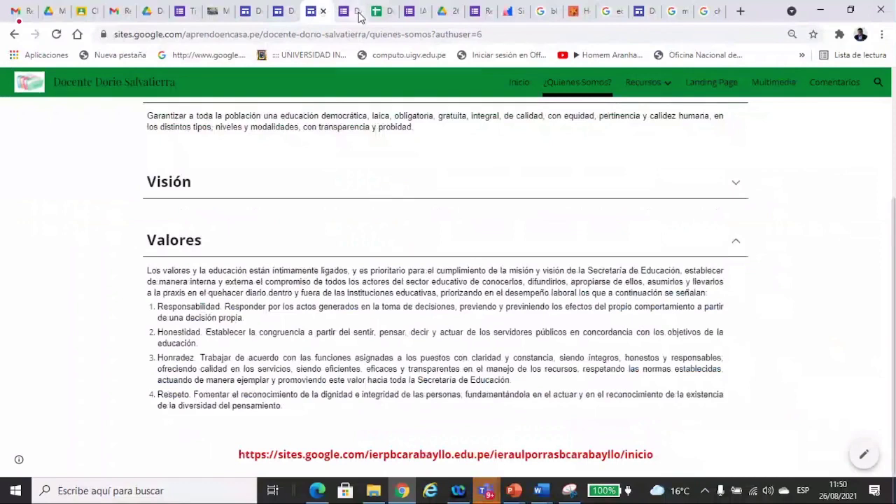
pyautogui.click(358, 15)
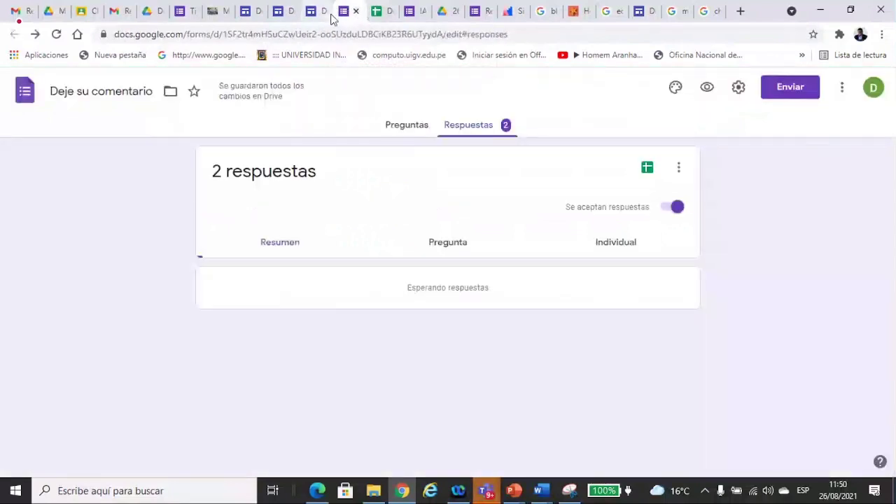
pyautogui.click(643, 16)
pyautogui.click(651, 11)
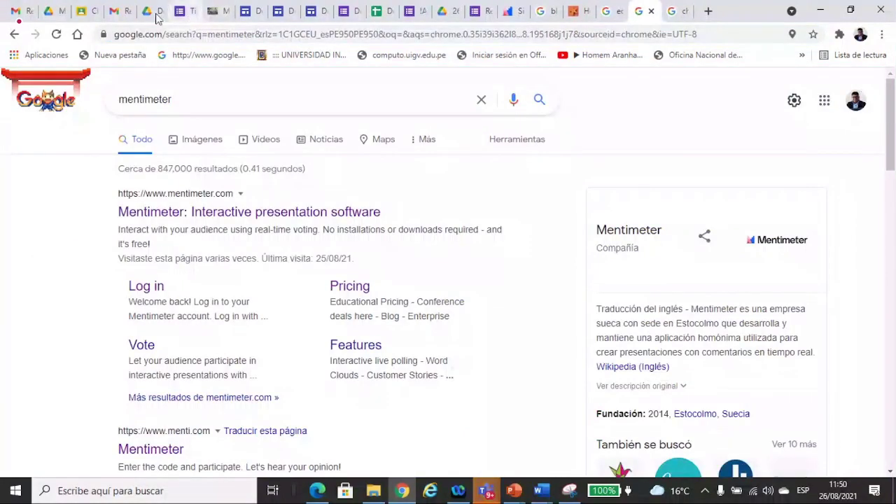
pyautogui.click(157, 17)
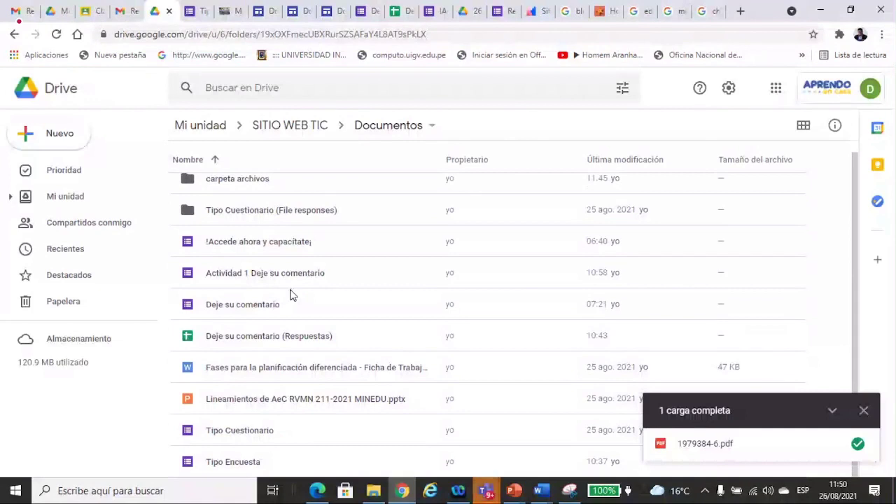
# - Reopen the Maestrosdel siglo 21 site from the SITIO WEB TIC folder and list its pages
pyautogui.hotkey('alt', 'Left')
pyautogui.click(266, 260)
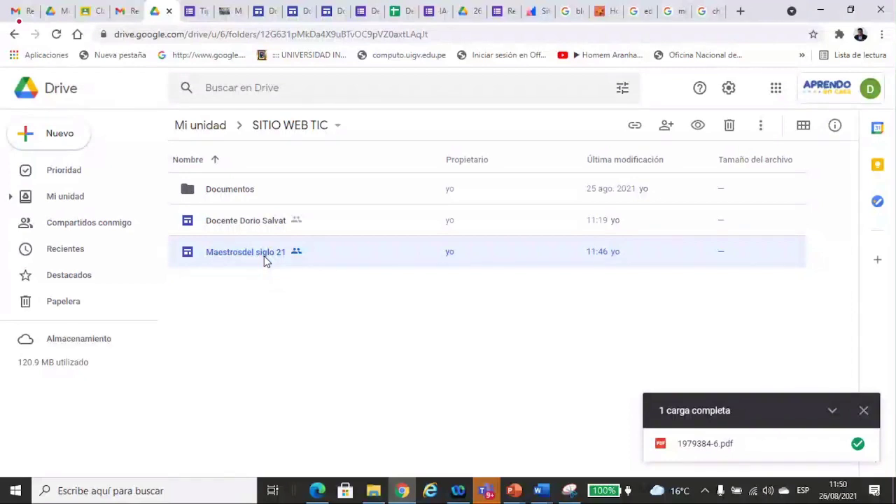
pyautogui.doubleClick(266, 258)
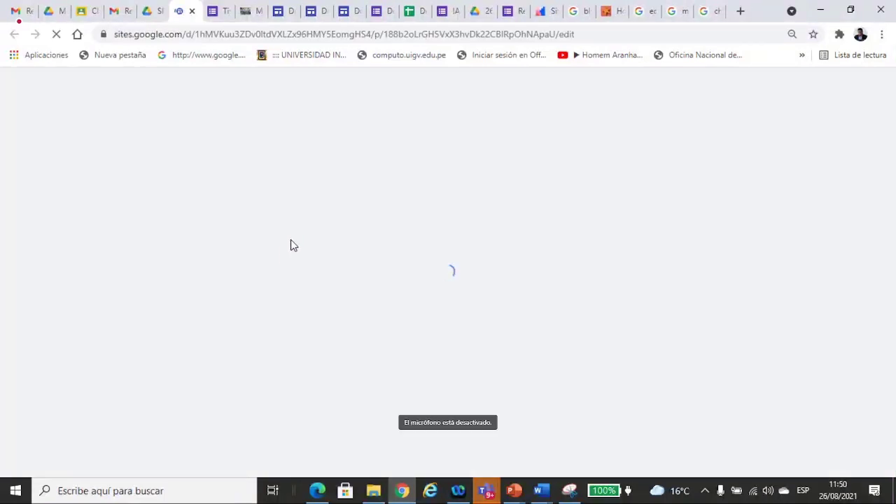
pyautogui.scroll(-2, 662, 305)
pyautogui.scroll(2, 654, 313)
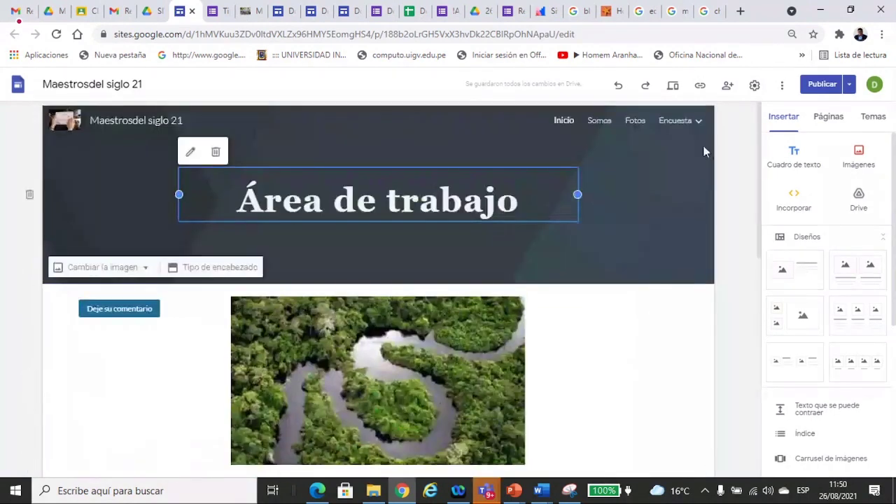
pyautogui.click(829, 118)
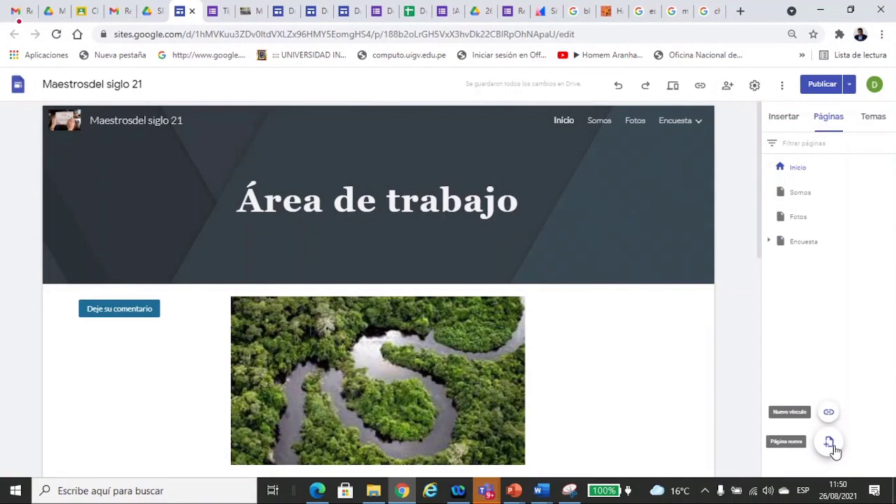
# - Create a new site page named 'Capacitación'
pyautogui.click(830, 443)
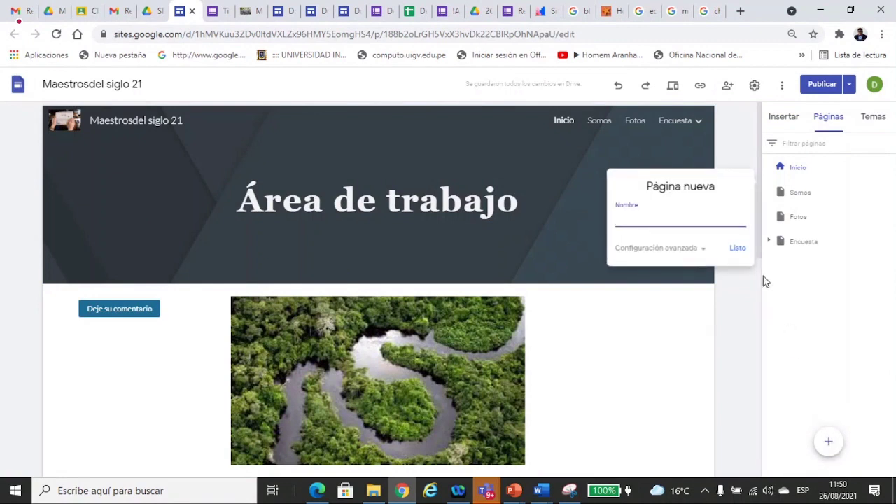
pyautogui.write('Landi')
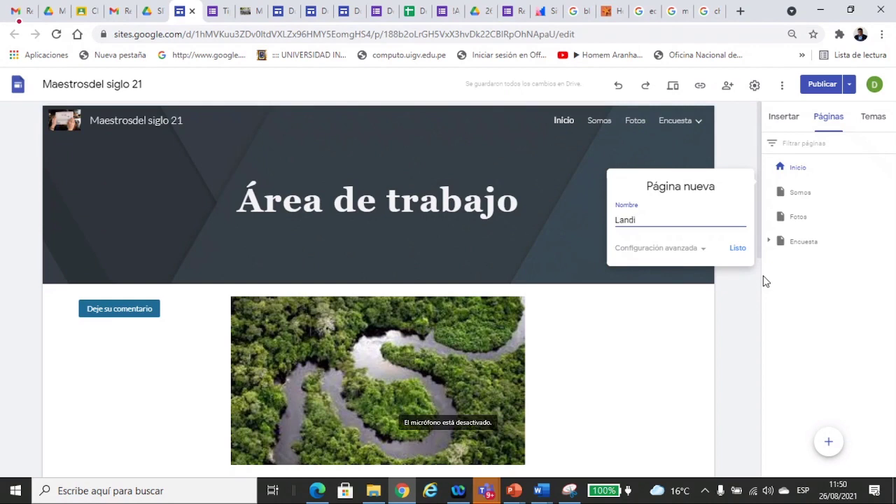
pyautogui.write('ng Pag')
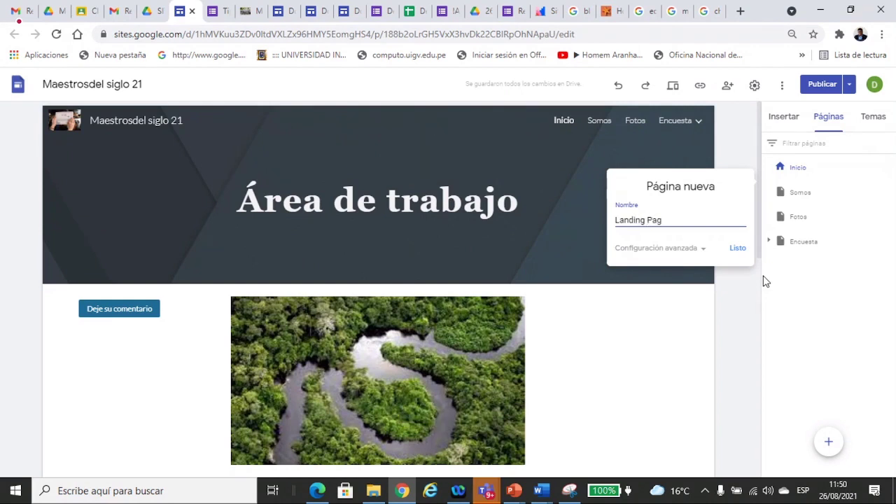
pyautogui.write('e')
pyautogui.press('BackSpace')
pyautogui.press('BackSpace')
pyautogui.press('BackSpace')
pyautogui.press('BackSpace')
pyautogui.press('BackSpace')
pyautogui.press('BackSpace')
pyautogui.press('BackSpace')
pyautogui.press('BackSpace')
pyautogui.press('BackSpace')
pyautogui.press('BackSpace')
pyautogui.press('BackSpace')
pyautogui.press('BackSpace')
pyautogui.write('Capaci')
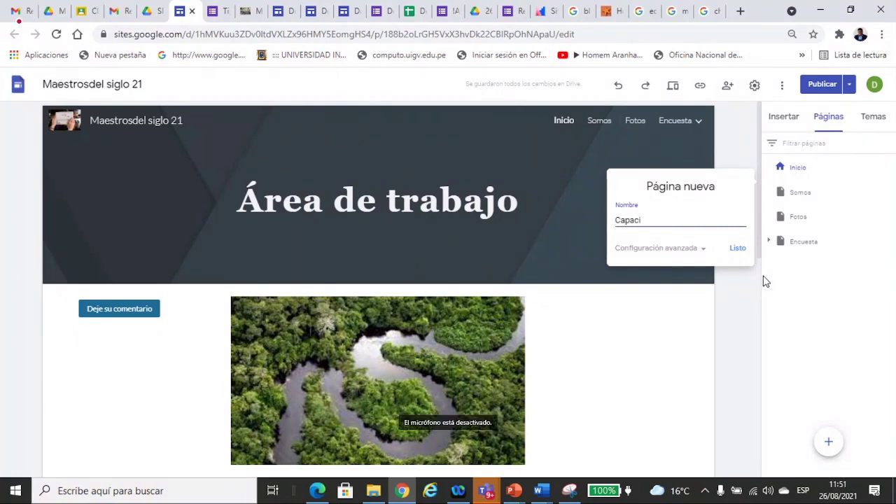
pyautogui.write('tac')
pyautogui.press('BackSpace')
pyautogui.press('BackSpace')
pyautogui.press('BackSpace')
pyautogui.press('BackSpace')
pyautogui.write('citación')
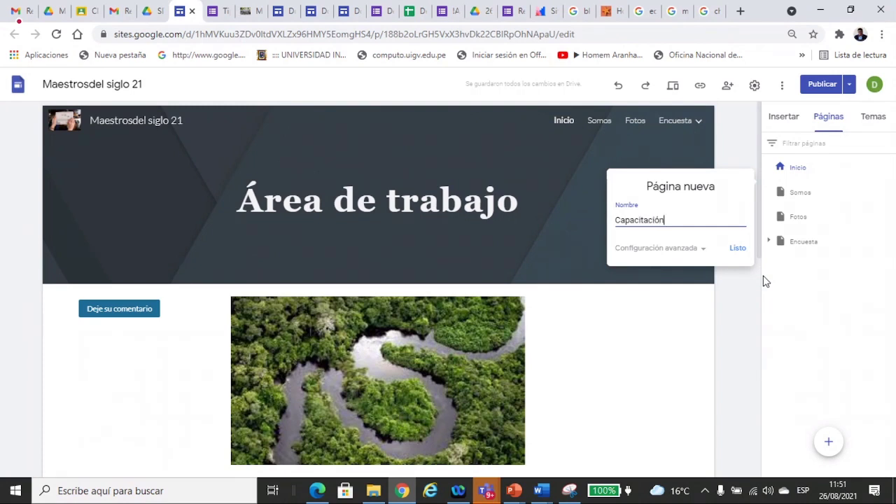
pyautogui.click(738, 250)
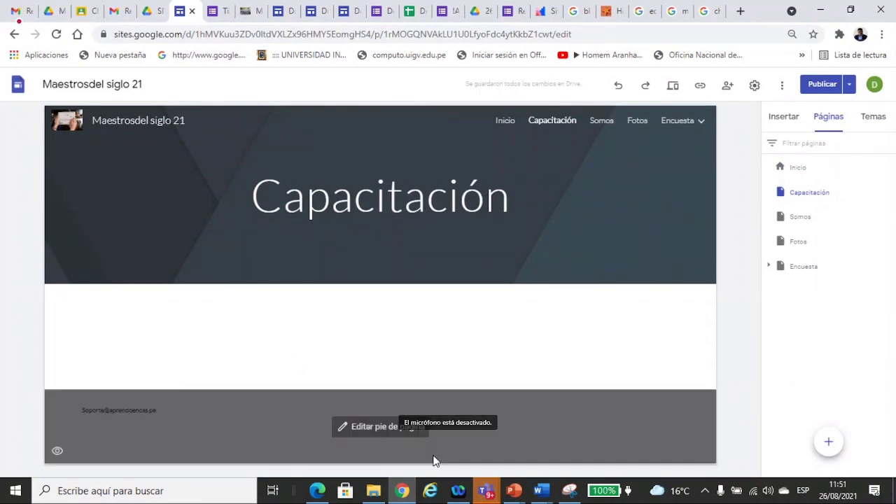
# - In the site materials folder, preview Planificacion_contenidos and the Contenido_ejemplo text file
pyautogui.click(373, 490)
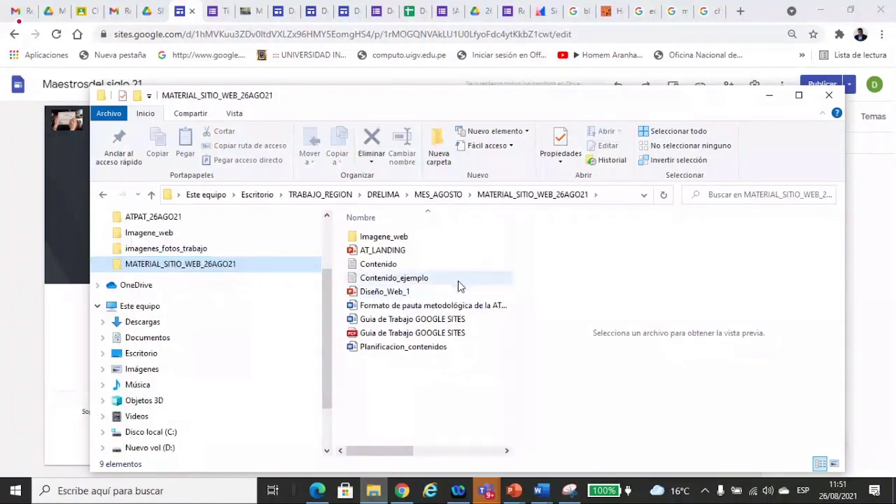
pyautogui.click(409, 351)
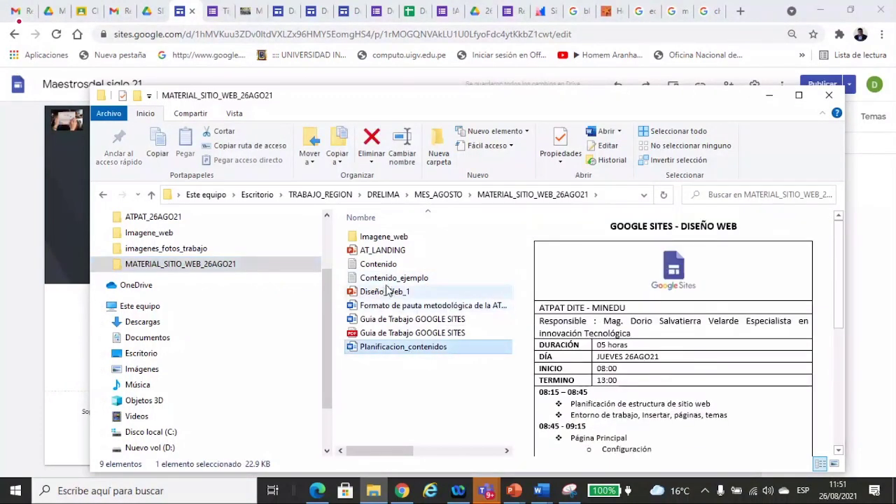
pyautogui.click(387, 278)
pyautogui.scroll(-12, 658, 329)
pyautogui.scroll(-5, 658, 329)
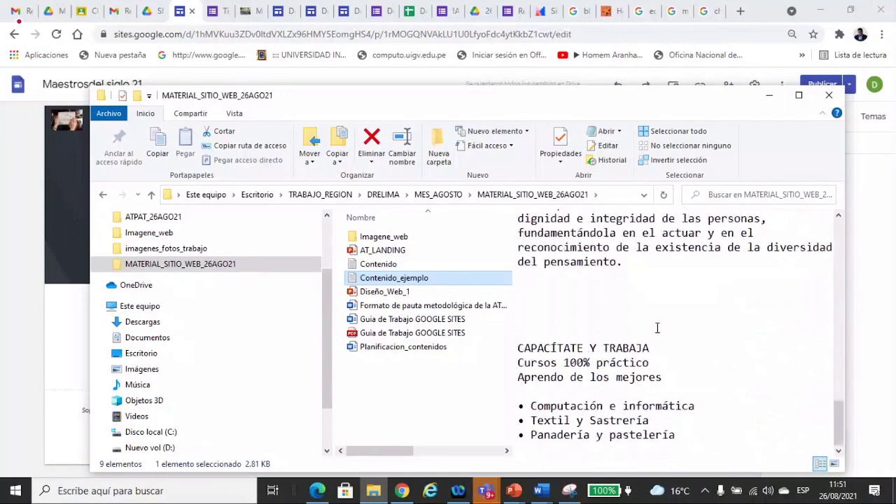
# - Open Contenido_ejemplo maximized in Notepad, then return to the Sites editor
pyautogui.press('Return')
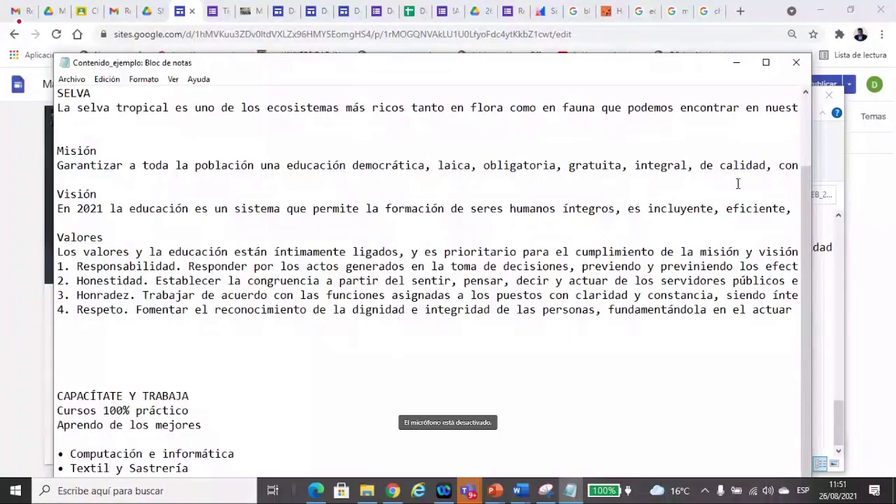
pyautogui.moveTo(595, 73); pyautogui.dragTo(600, 48)
pyautogui.doubleClick(600, 44)
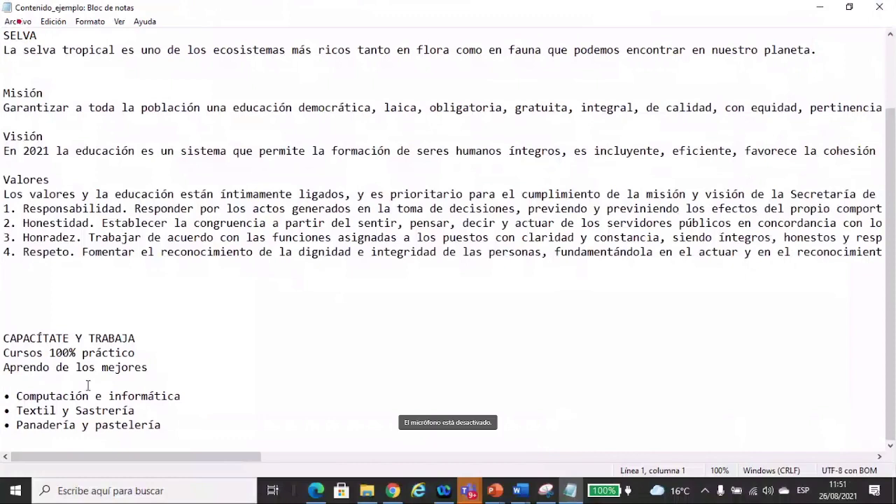
pyautogui.hotkey('alt', 'Tab')
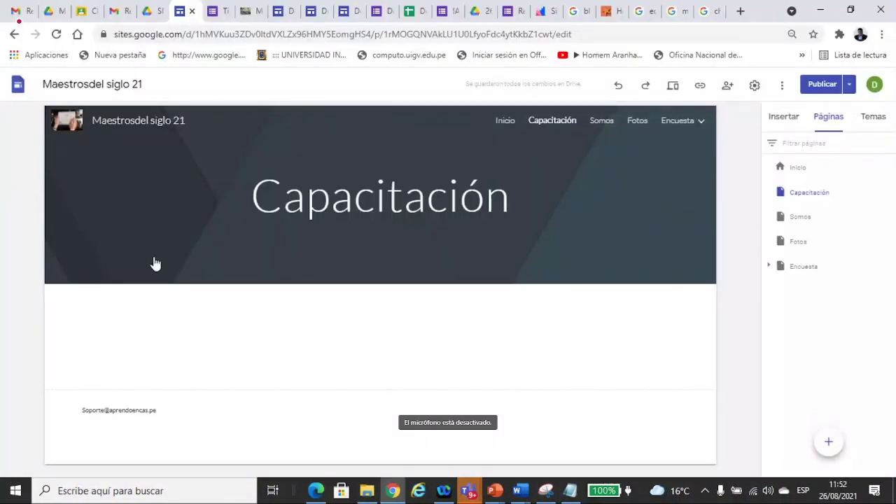
# - Paste 'CAPACÍTATE Y TRABAJA', 'Cursos 100% práctico', 'Aprendo de los mejores' into a narrow left text box
pyautogui.doubleClick(121, 329)
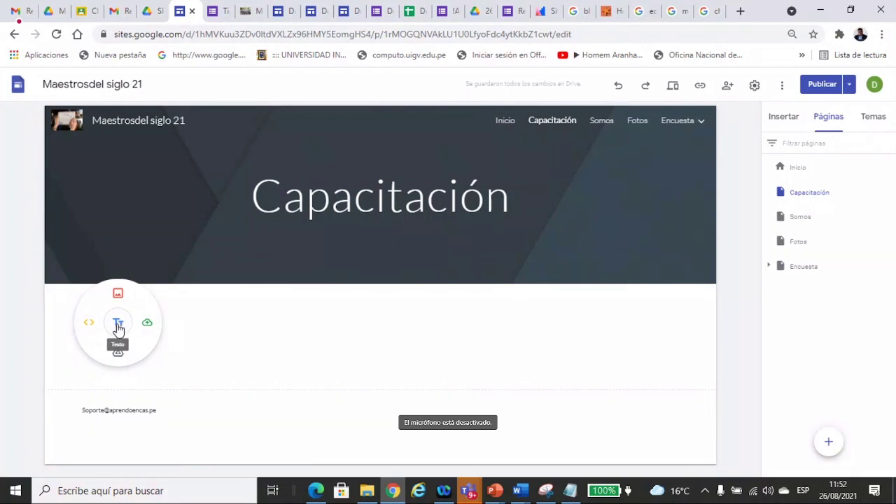
pyautogui.click(118, 325)
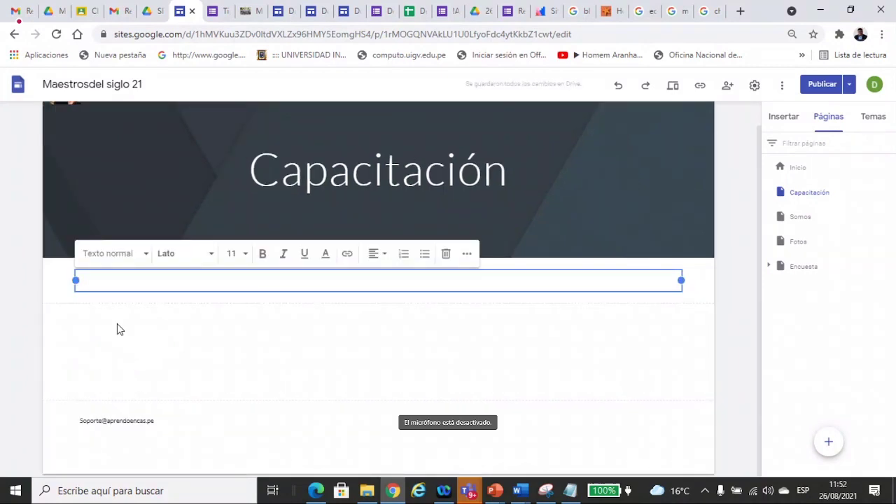
pyautogui.write('CAPACÍTATE Y TRABAJA Cursos 100% práctico Aprendo de los mejores')
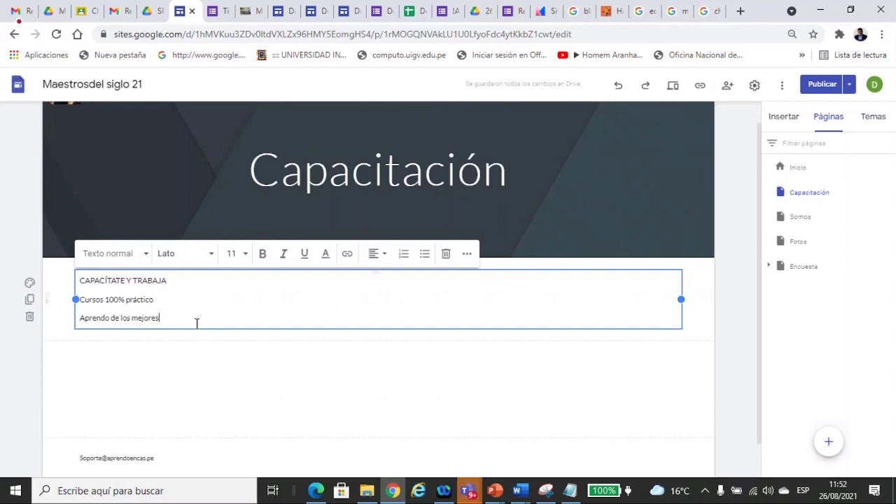
pyautogui.moveTo(197, 323); pyautogui.dragTo(163, 291)
pyautogui.click(280, 168)
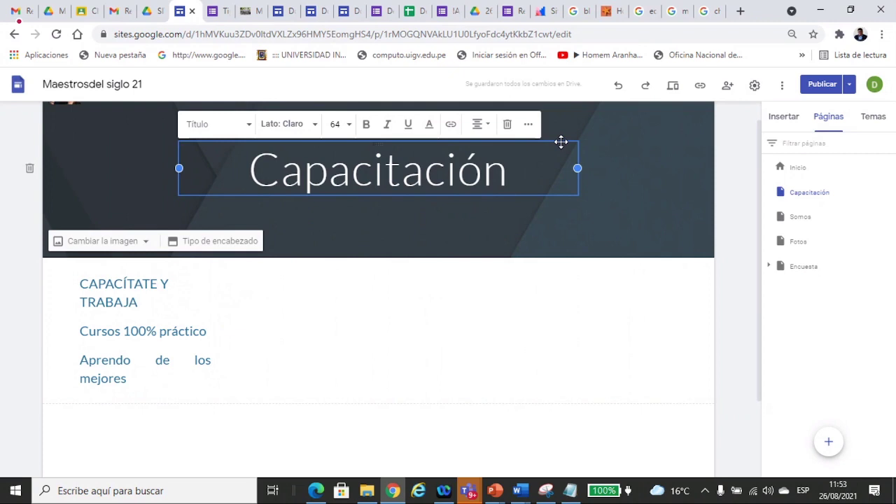
# - Remove the Capacitación header title and change the header type to Portada (cover)
pyautogui.hotkey('ctrl', 'z')
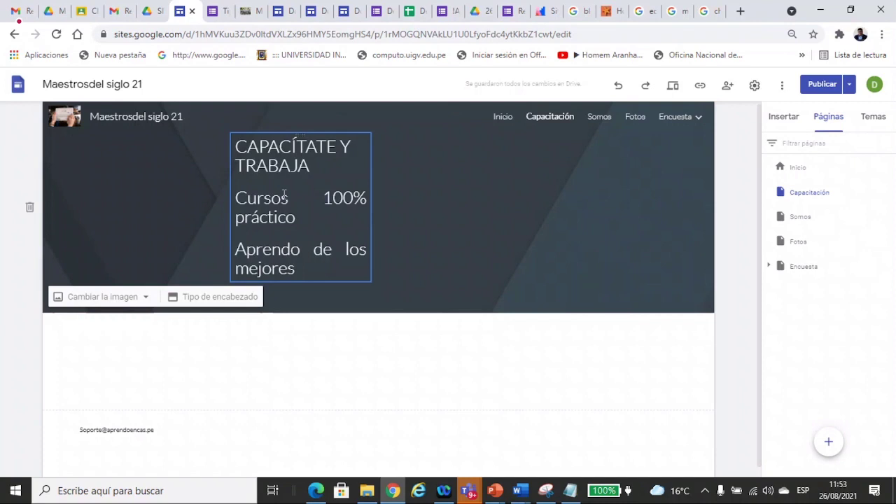
pyautogui.click(208, 297)
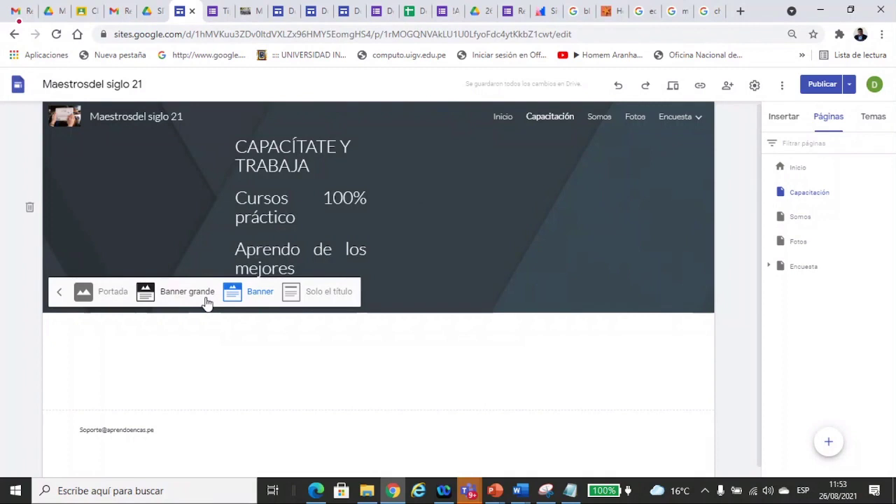
pyautogui.click(105, 291)
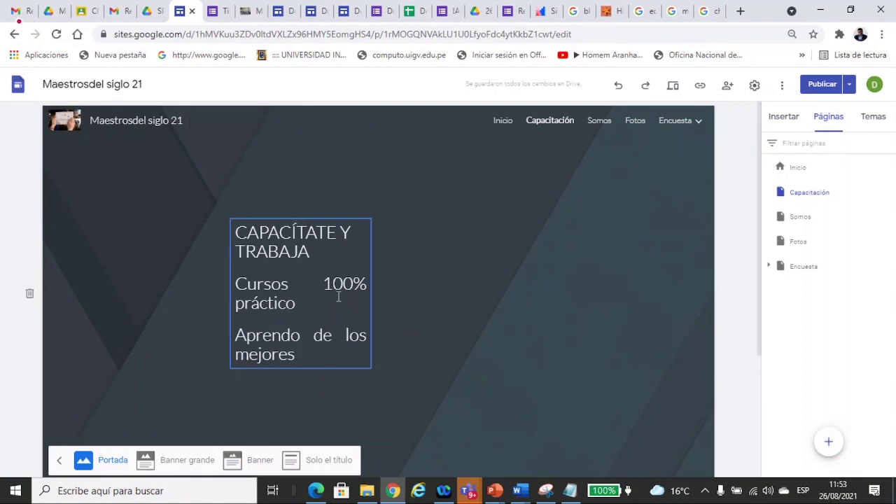
pyautogui.moveTo(321, 223); pyautogui.dragTo(321, 210)
pyautogui.scroll(-3, 424, 305)
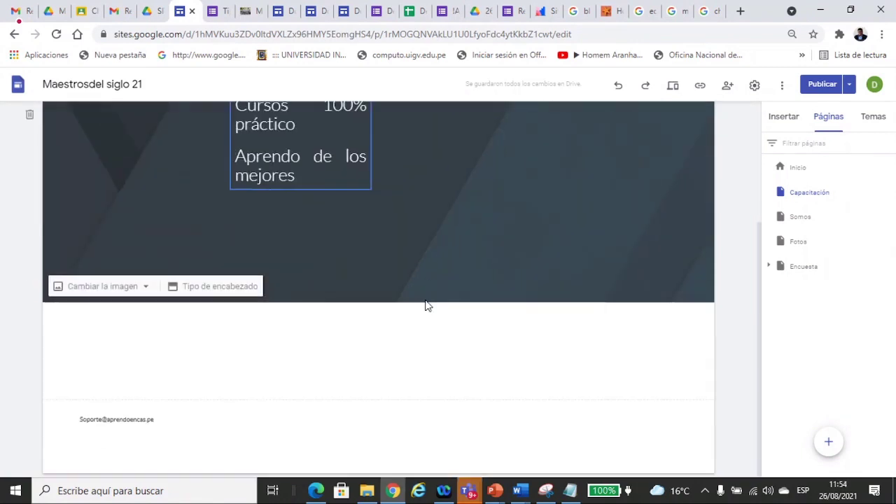
pyautogui.scroll(1, 425, 301)
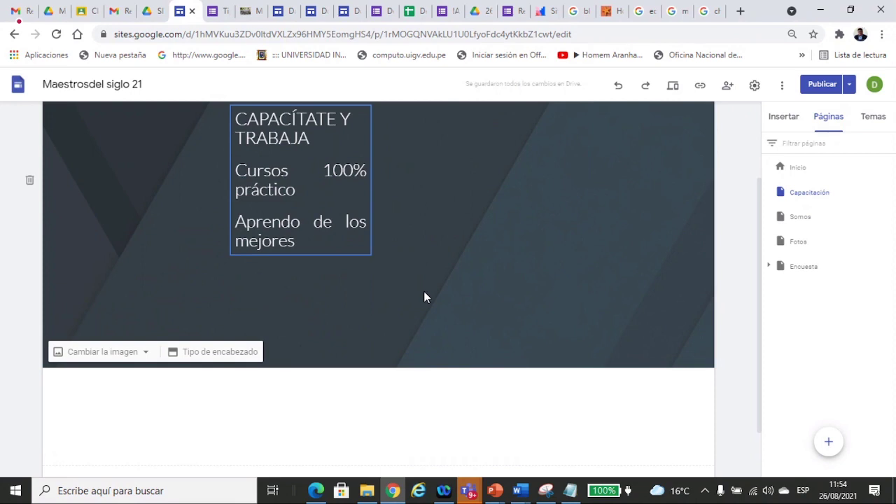
# - Paste the Computación e informática, Textil y Sastrería and Panadería y pastelería bullets from Notepad
pyautogui.hotkey('alt', 'Tab')
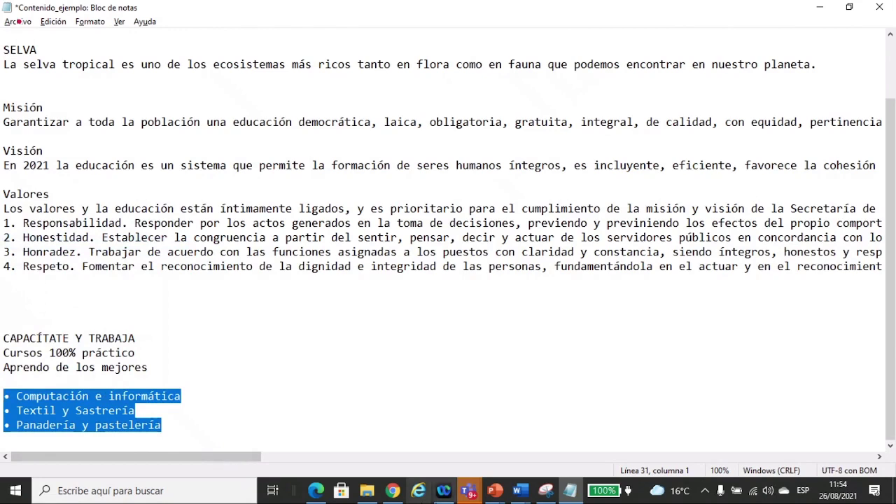
pyautogui.hotkey('alt', 'Tab')
pyautogui.write('• Computación e informática • Textil y Sastrería • Panadería y pastelería')
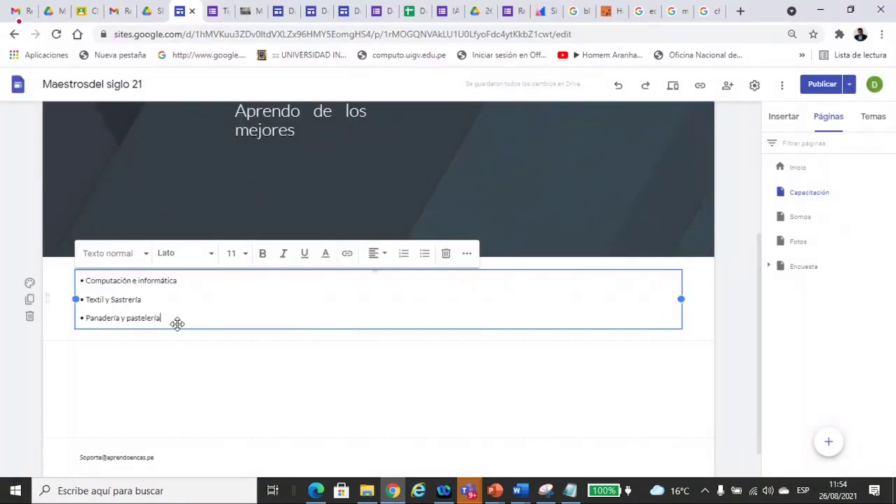
pyautogui.hotkey('ctrl', 'a')
# - Set the course bullets to Subtítulo style and narrow their box toward the left
pyautogui.click(144, 255)
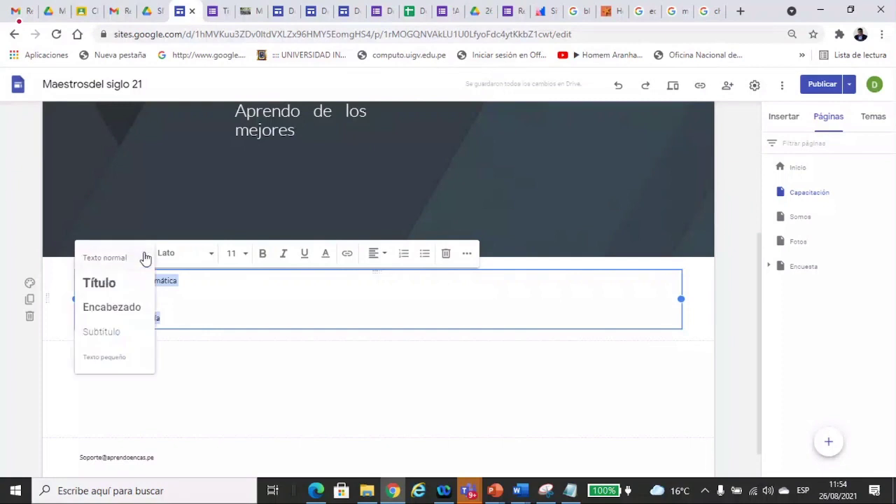
pyautogui.click(110, 339)
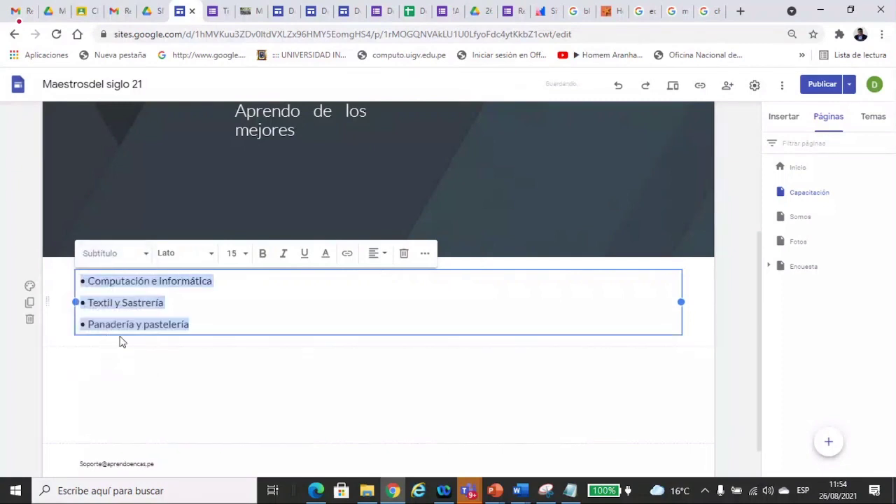
pyautogui.click(140, 254)
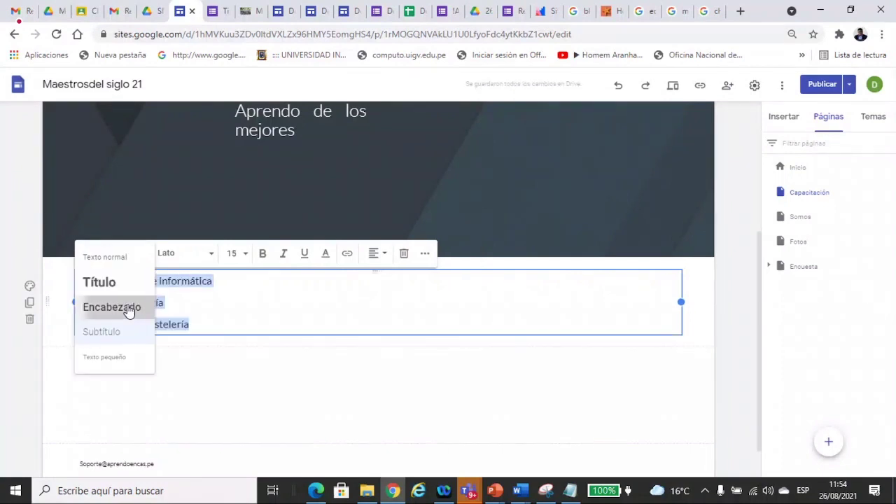
pyautogui.click(116, 310)
pyautogui.click(138, 258)
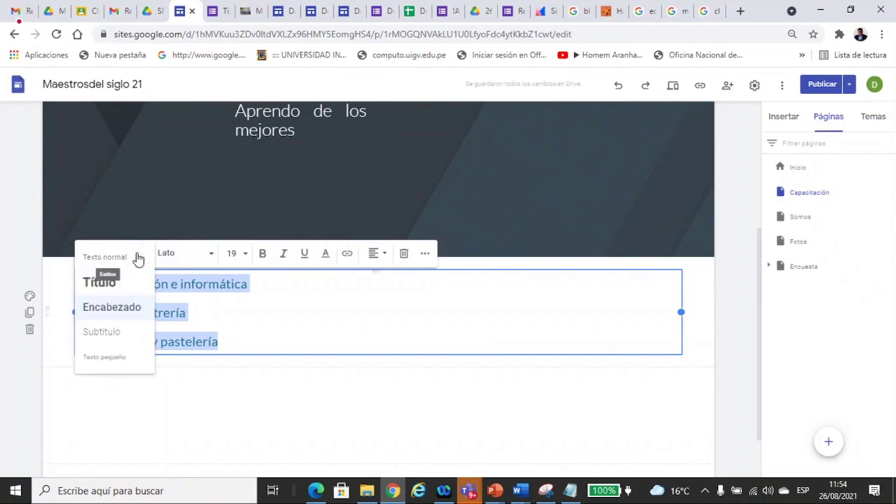
pyautogui.click(112, 359)
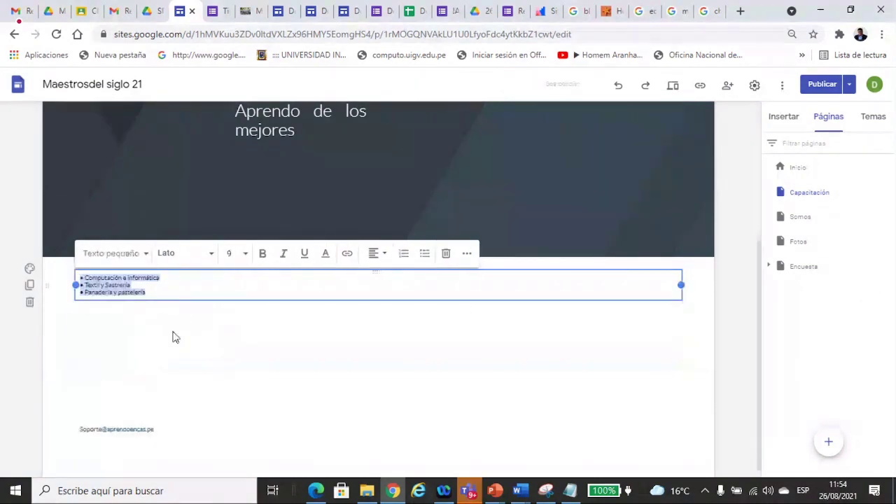
pyautogui.click(143, 255)
pyautogui.click(112, 338)
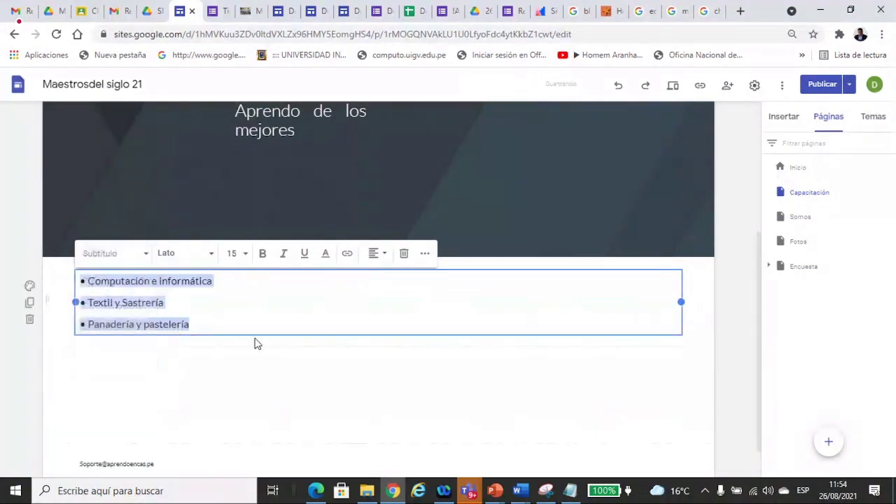
pyautogui.scroll(2, 326, 186)
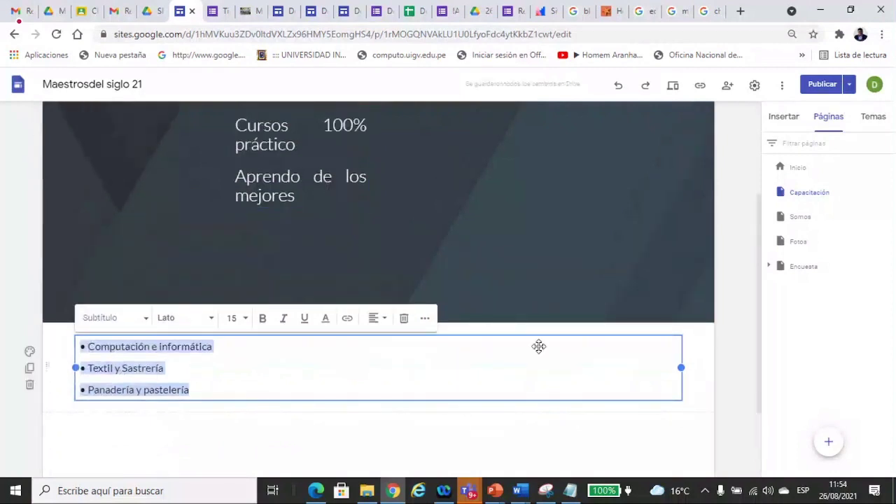
pyautogui.moveTo(682, 367); pyautogui.dragTo(266, 368)
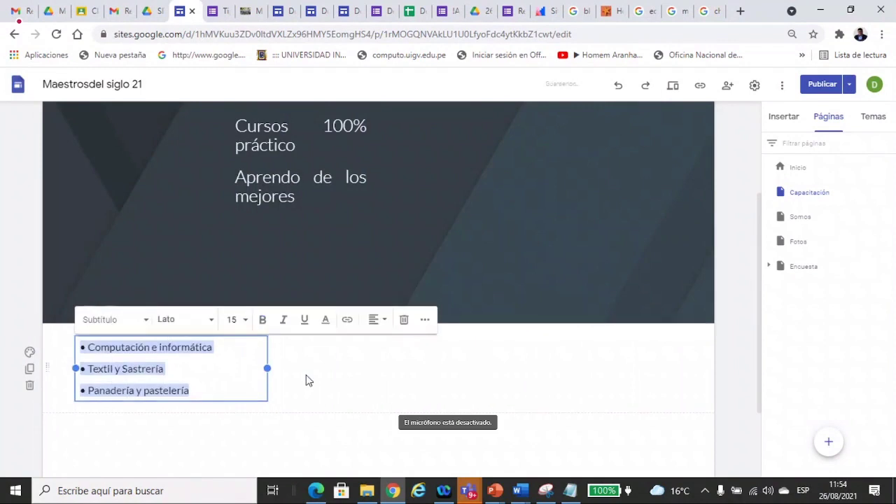
pyautogui.click(339, 423)
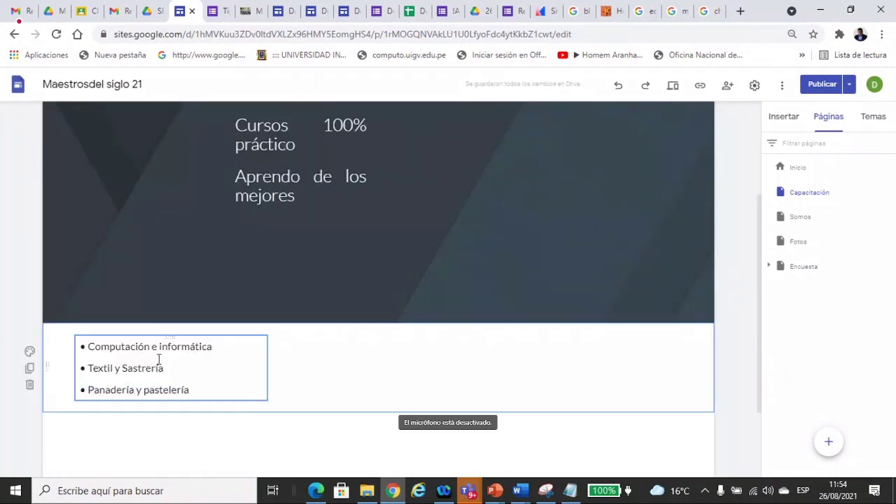
# - Reposition the course list box and justify its text
pyautogui.moveTo(163, 336); pyautogui.dragTo(259, 249)
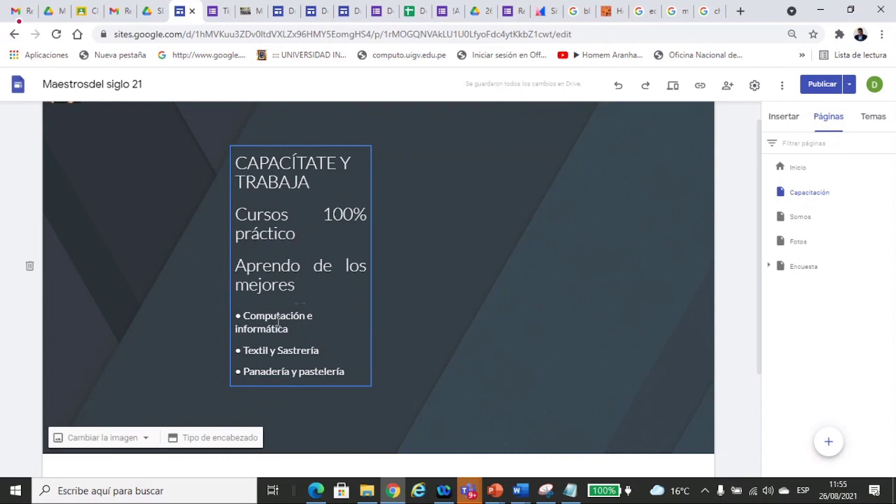
pyautogui.click(326, 322)
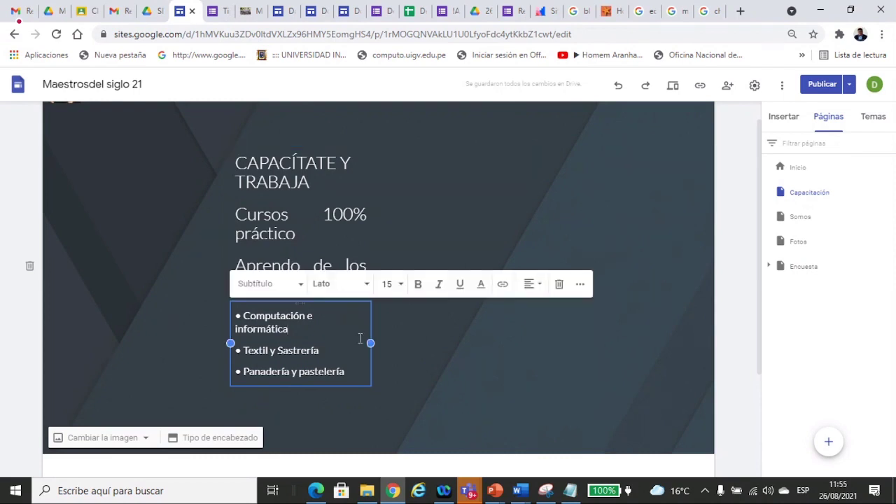
pyautogui.moveTo(340, 371); pyautogui.dragTo(228, 308)
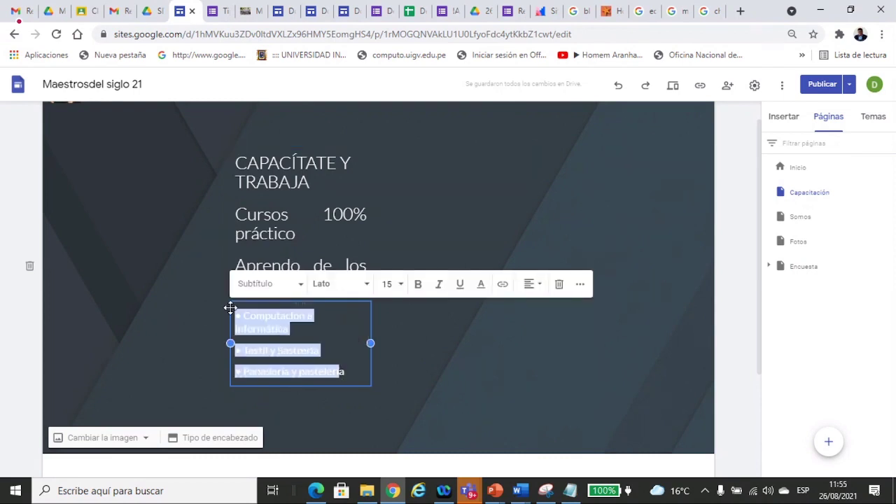
pyautogui.click(533, 287)
pyautogui.click(530, 364)
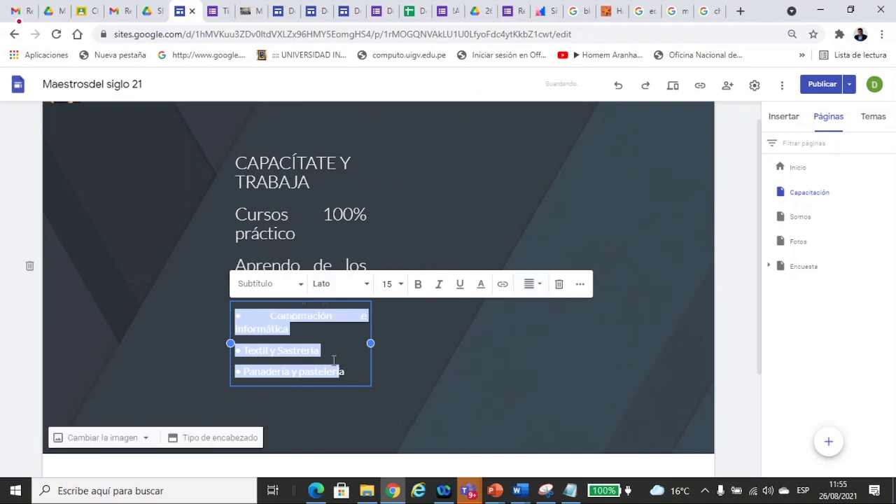
pyautogui.click(274, 350)
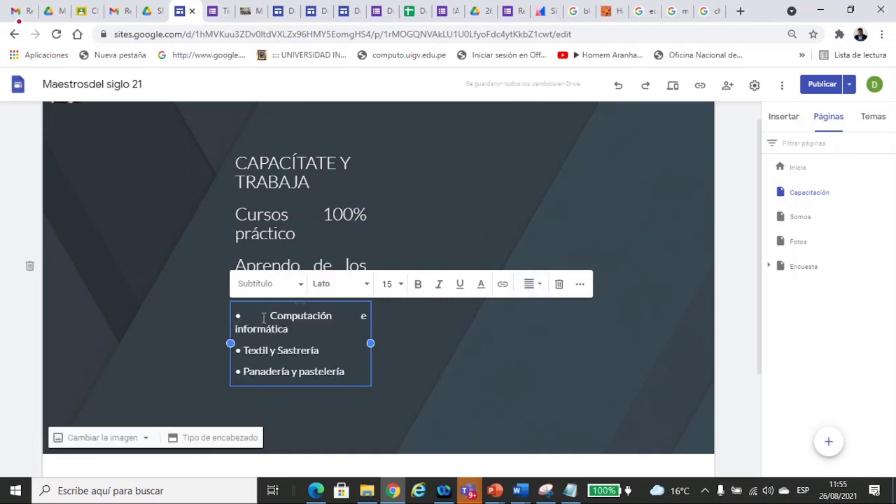
# - Delete the typed bullet characters before each of the three course lines
pyautogui.moveTo(268, 315); pyautogui.dragTo(341, 372)
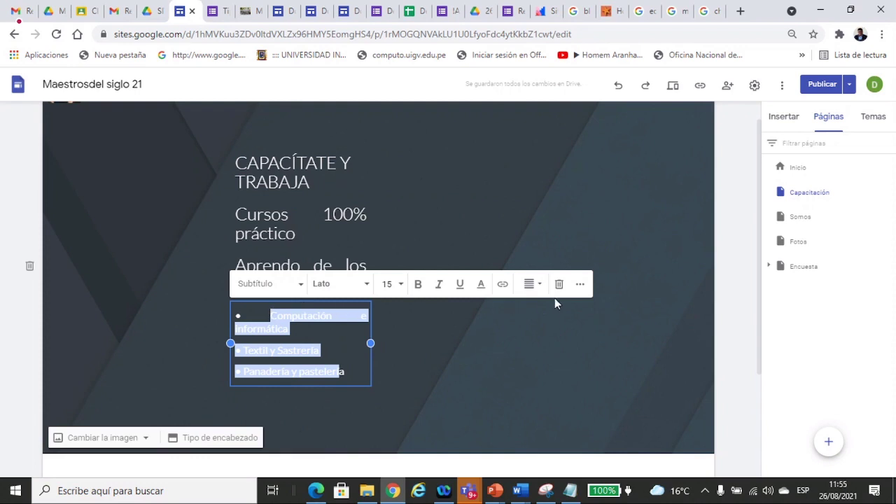
pyautogui.click(580, 285)
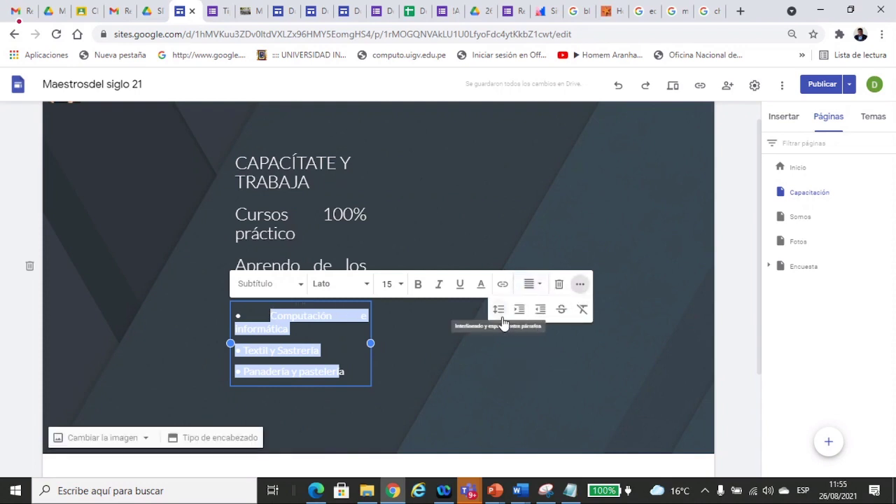
pyautogui.click(264, 318)
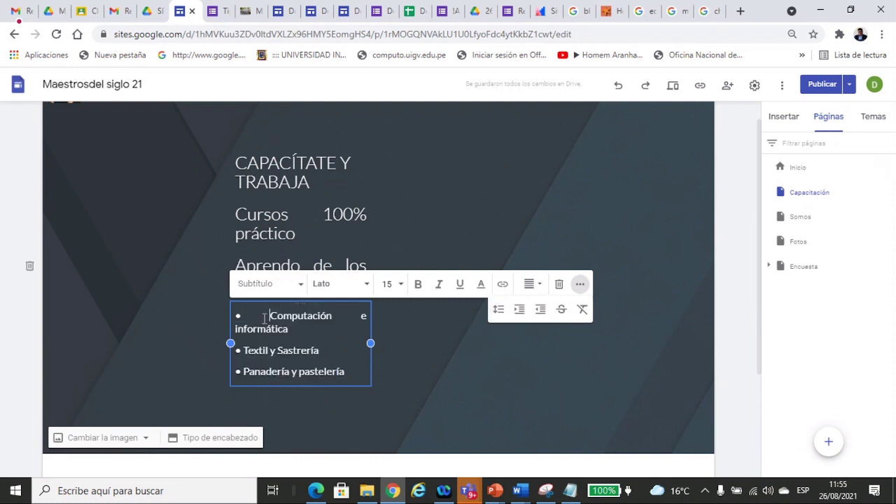
pyautogui.press('BackSpace')
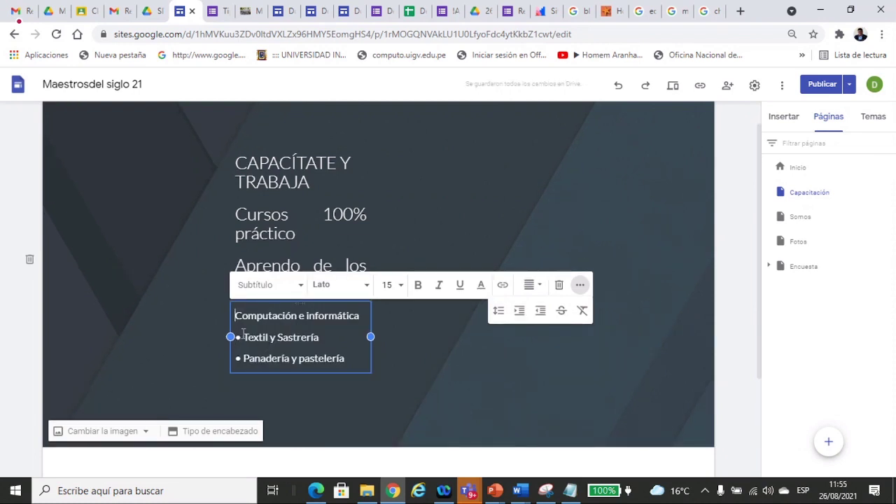
pyautogui.press('BackSpace')
pyautogui.click(241, 354)
pyautogui.press('BackSpace')
pyautogui.click(382, 365)
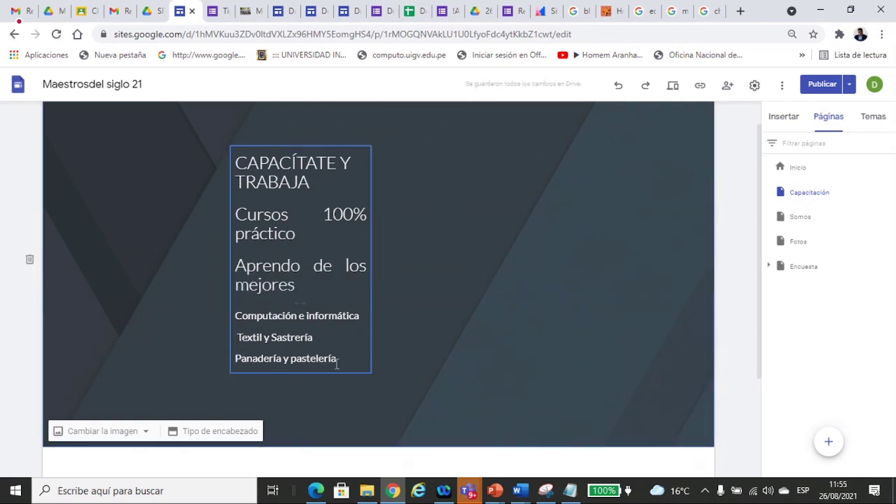
# - Make Computación e informática, Textil y Sastrería and Panadería y pastelería bulleted list items
pyautogui.click(235, 315)
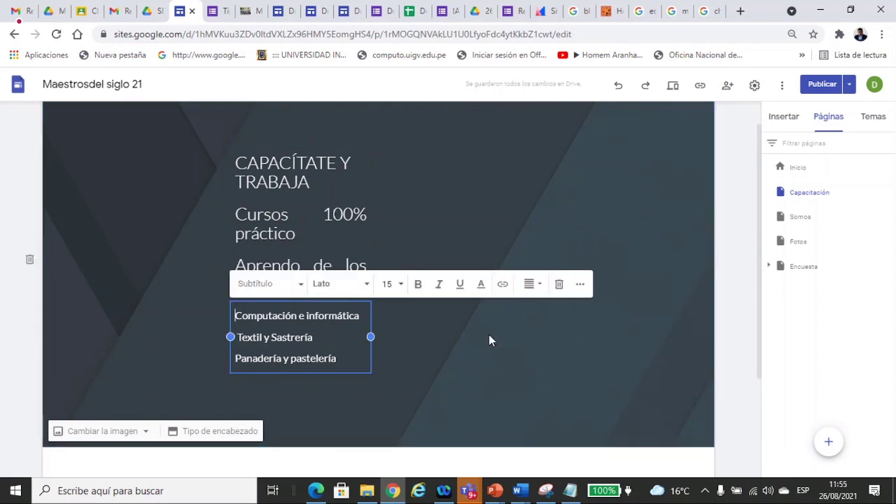
pyautogui.hotkey('ctrl', 'shift', '8')
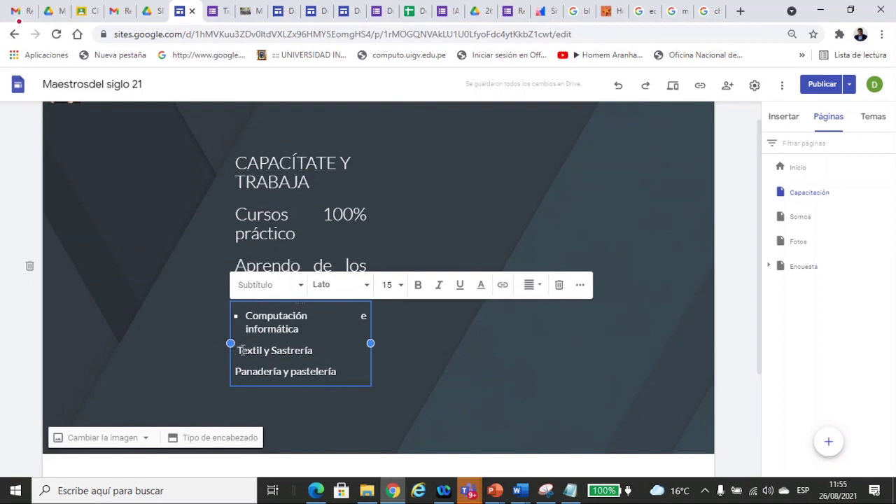
pyautogui.click(240, 350)
pyautogui.hotkey('ctrl', 'shift', '8')
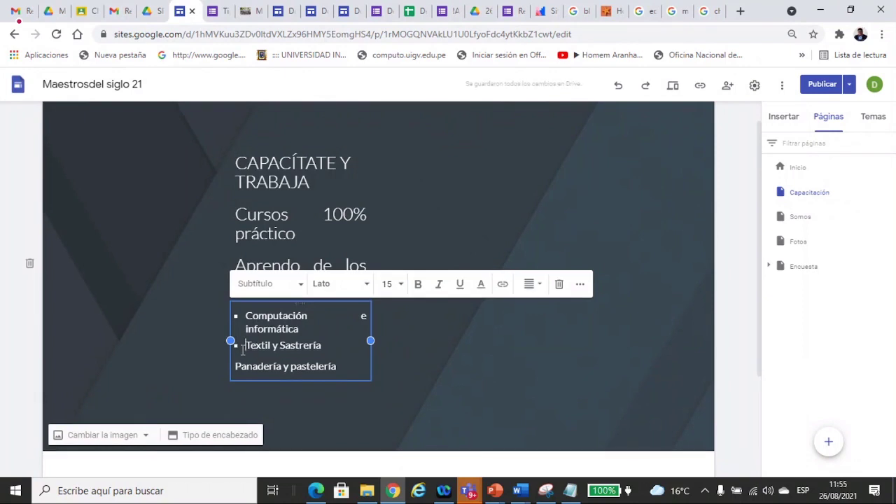
pyautogui.click(231, 379)
pyautogui.hotkey('ctrl', 'shift', '8')
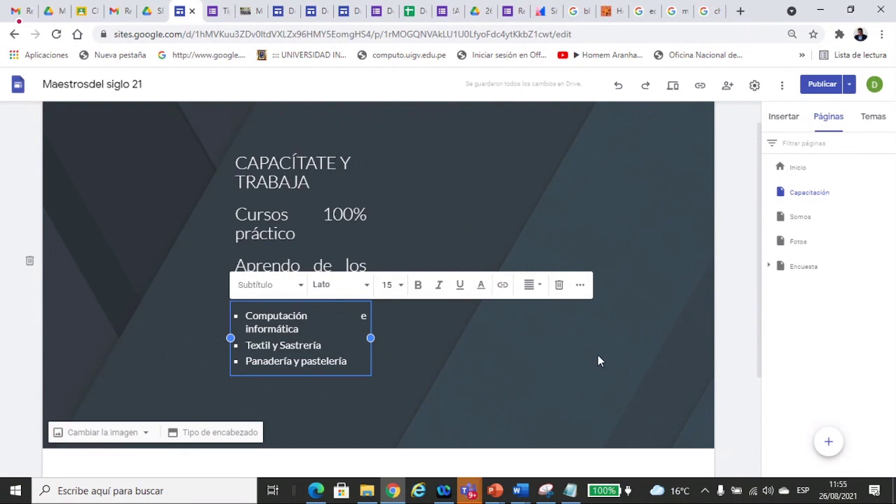
pyautogui.click(492, 339)
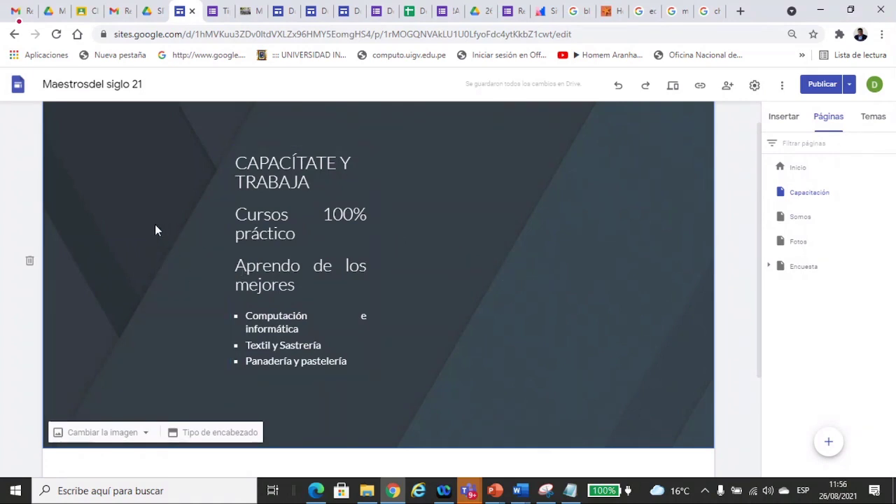
# - Start uploading a new header image and browse to the MATERIAL_SITIO_WEB_26AGO21 folder
pyautogui.click(120, 436)
pyautogui.scroll(-3, 105, 448)
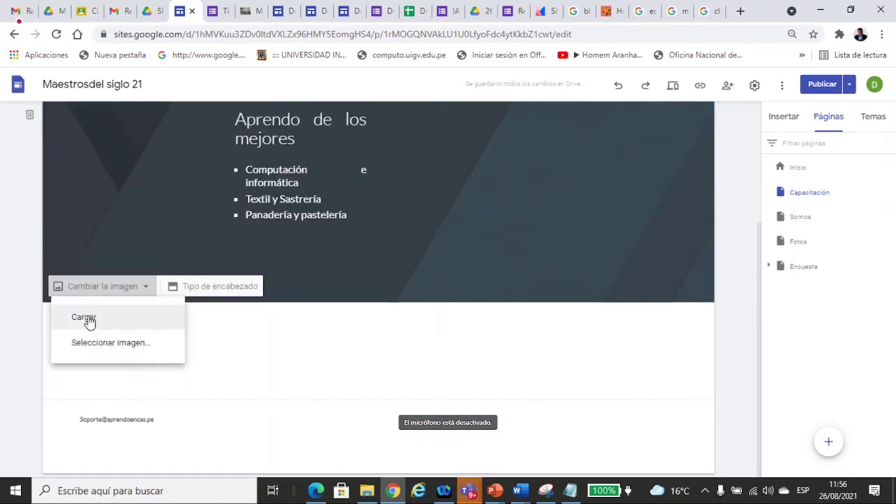
pyautogui.click(88, 320)
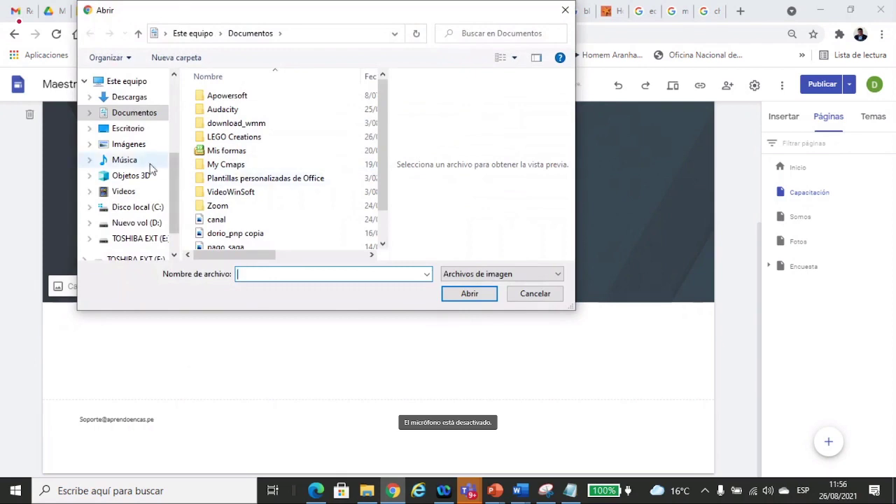
pyautogui.click(138, 133)
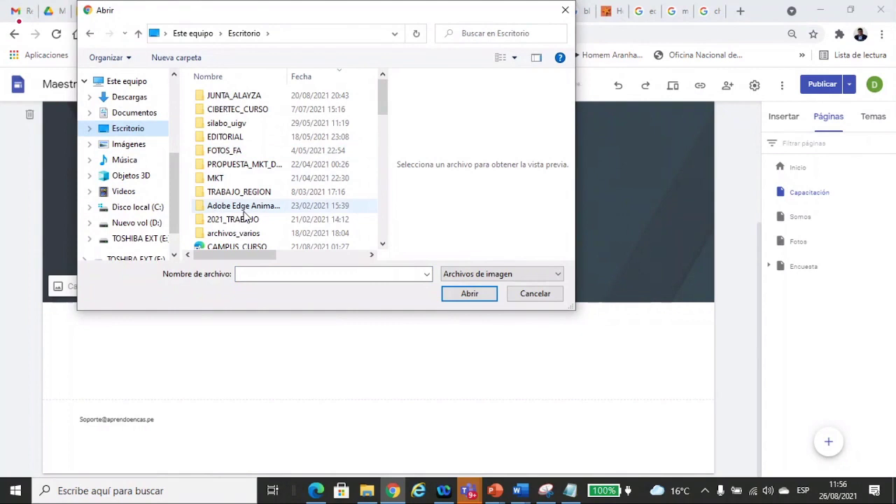
pyautogui.doubleClick(239, 191)
pyautogui.doubleClick(266, 170)
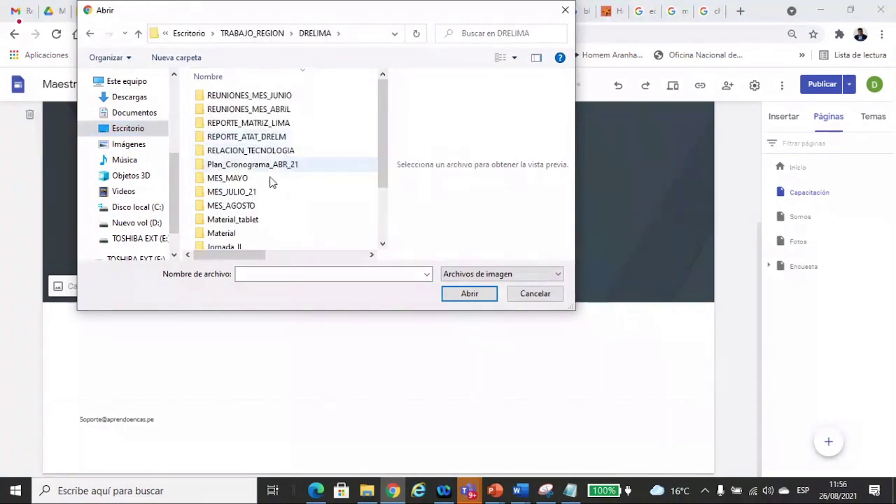
pyautogui.scroll(-1, 266, 182)
pyautogui.doubleClick(259, 176)
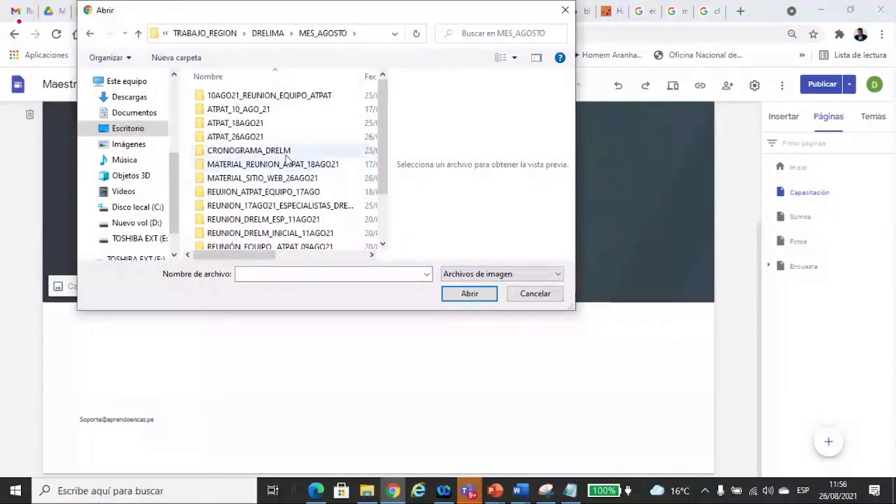
pyautogui.doubleClick(300, 183)
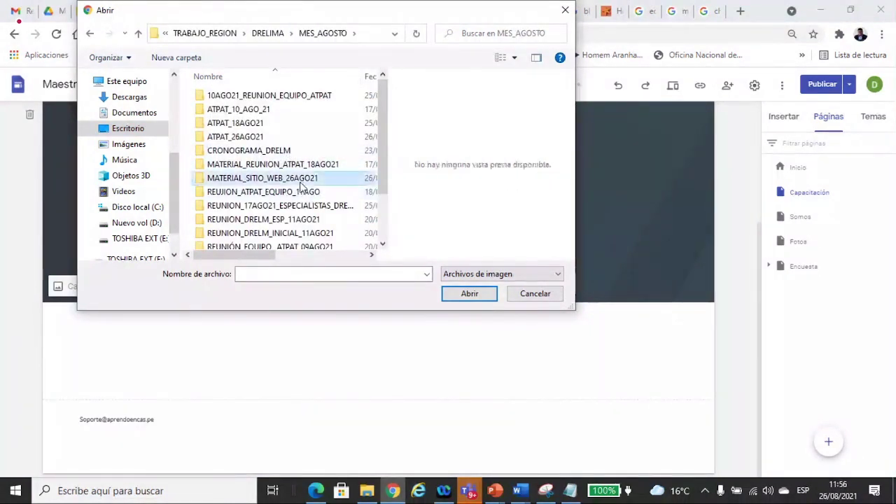
# - Use geometric-1732847_1920 from Imagene_web as the header background image
pyautogui.click(238, 96)
pyautogui.doubleClick(238, 97)
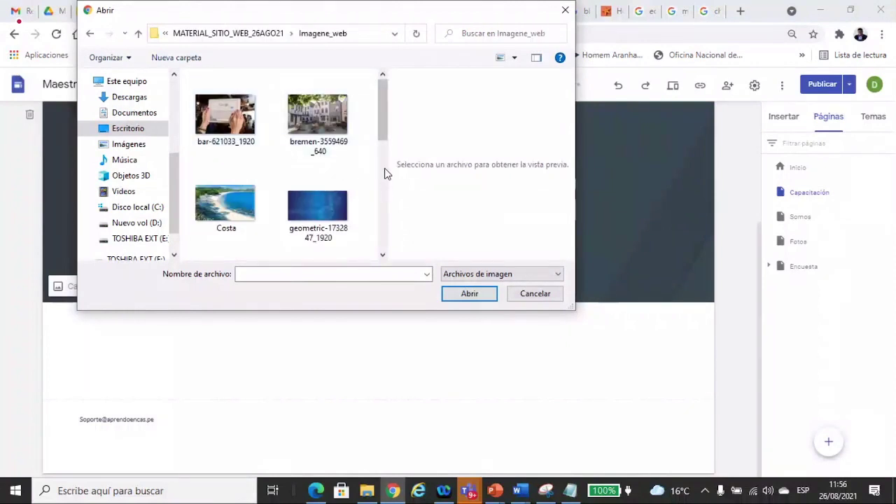
pyautogui.scroll(-3, 385, 173)
pyautogui.scroll(2, 381, 154)
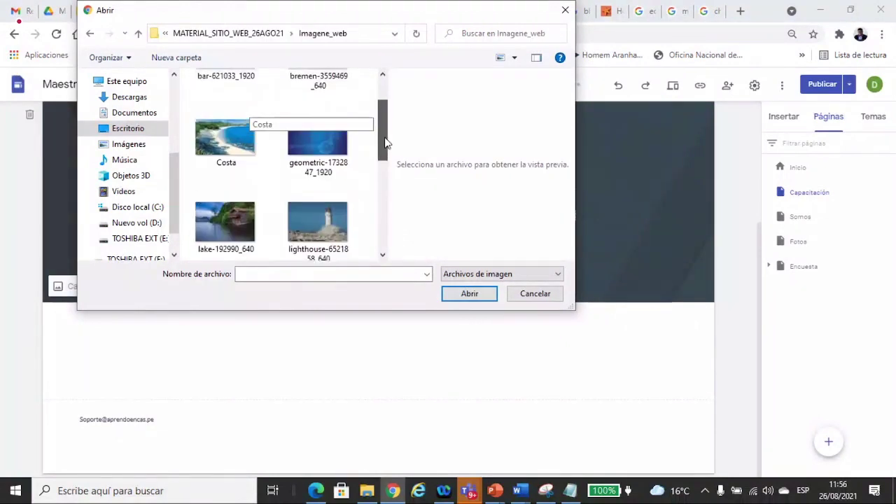
pyautogui.click(319, 172)
pyautogui.moveTo(377, 135); pyautogui.dragTo(378, 140)
pyautogui.click(457, 297)
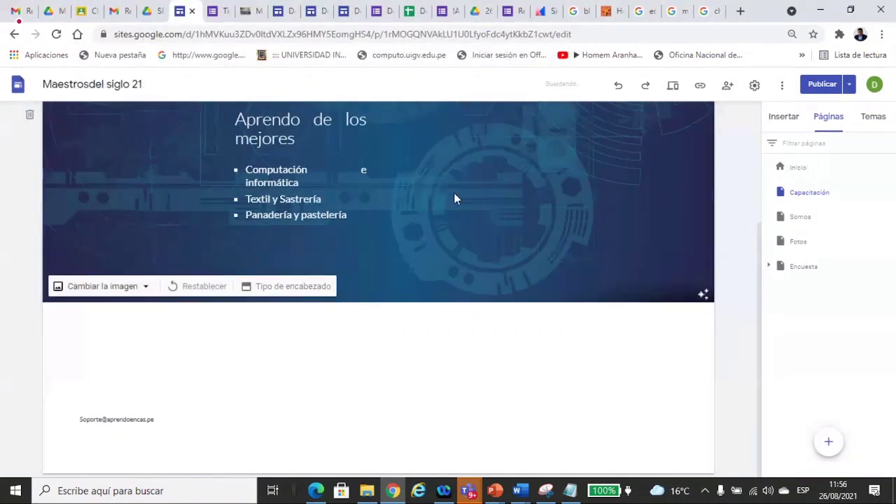
# - Show the Insertar panel for the empty section below the Capacitación header
pyautogui.scroll(3, 453, 195)
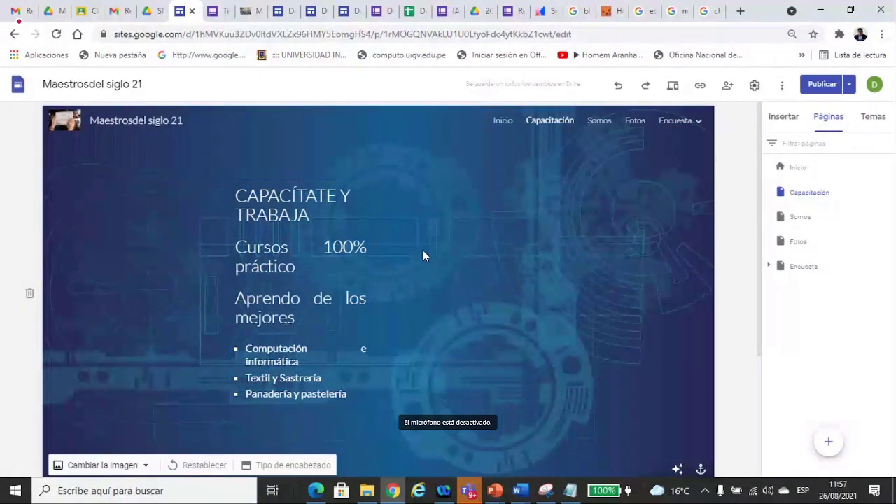
pyautogui.scroll(-2, 423, 252)
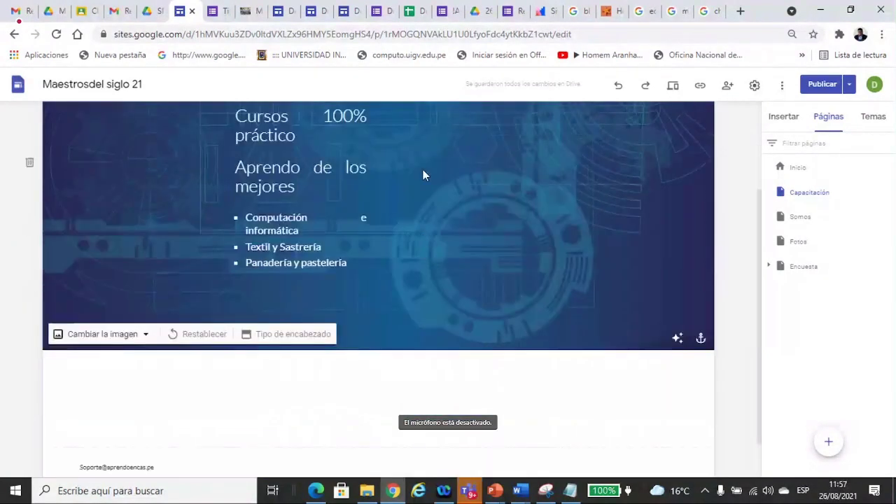
pyautogui.doubleClick(127, 396)
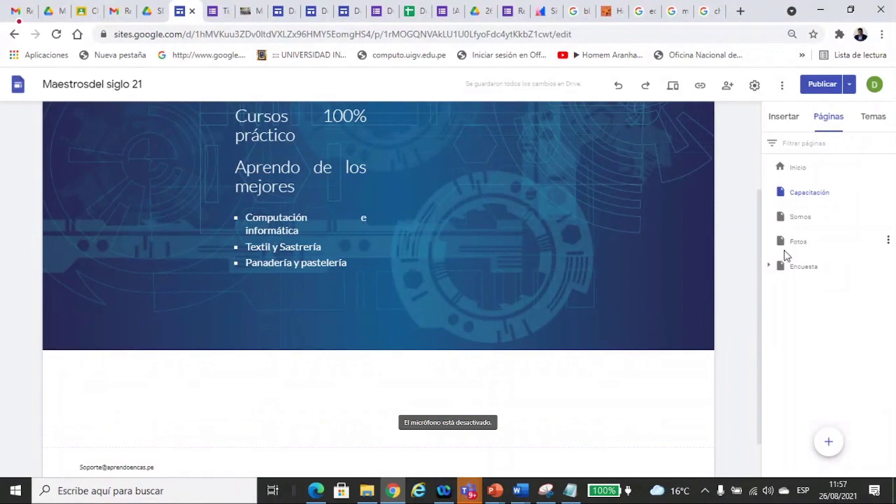
pyautogui.click(784, 119)
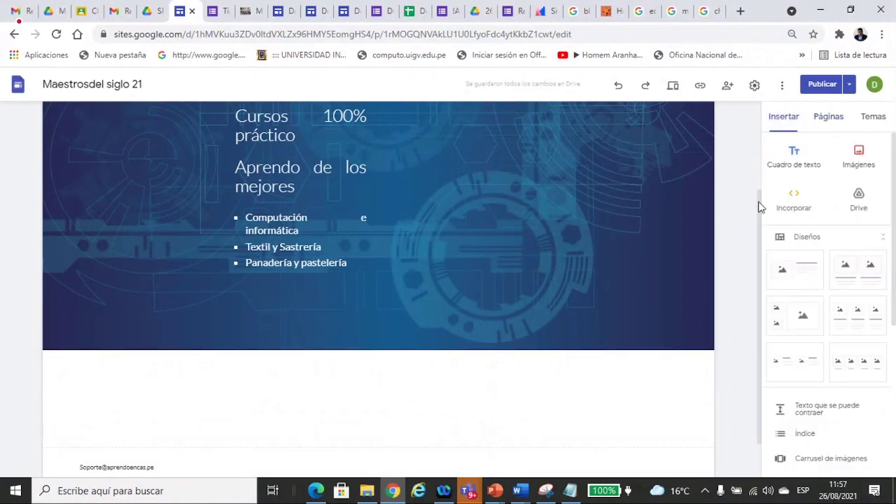
# - Upload the tablet photo bar-621033_1920 onto the page below the header
pyautogui.click(860, 160)
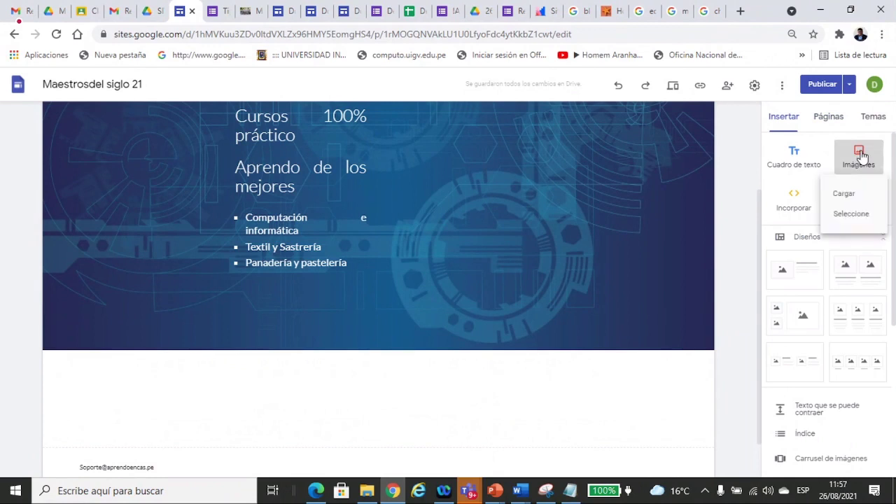
pyautogui.click(850, 196)
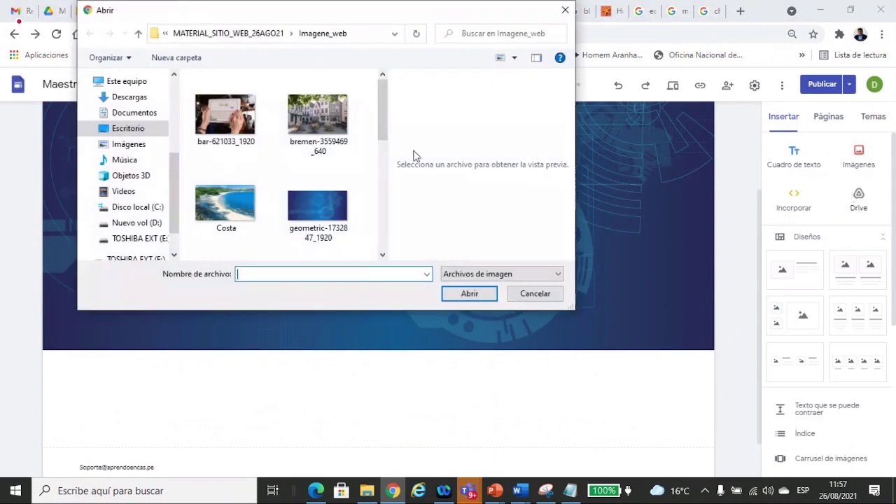
pyautogui.moveTo(378, 118); pyautogui.dragTo(386, 114)
pyautogui.click(197, 140)
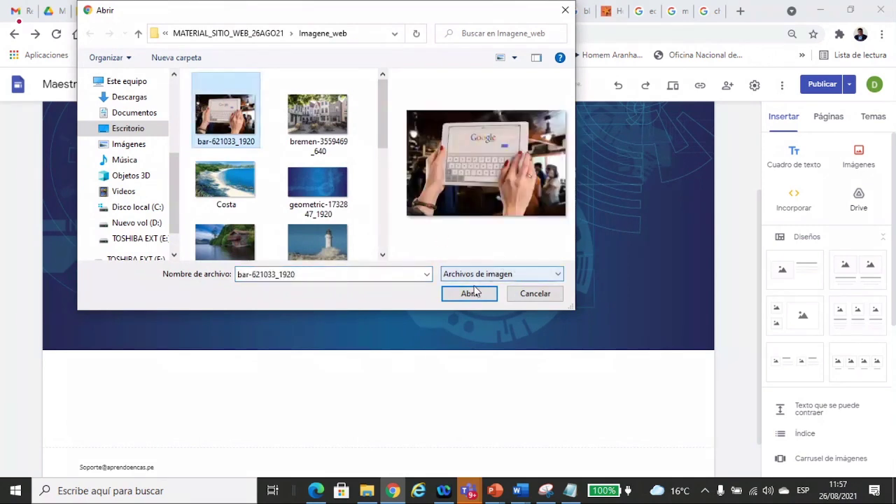
pyautogui.click(469, 293)
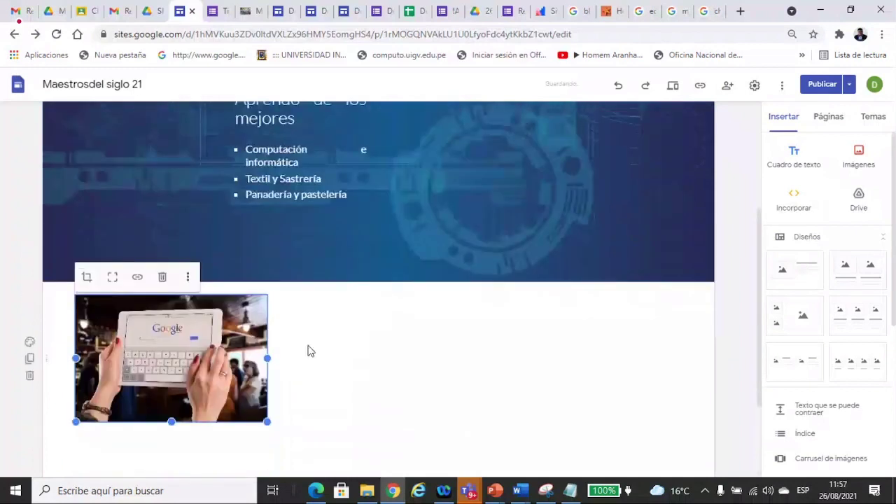
# - Drop the Google search tablet photo into the header text, above the bulleted course list
pyautogui.scroll(1, 336, 295)
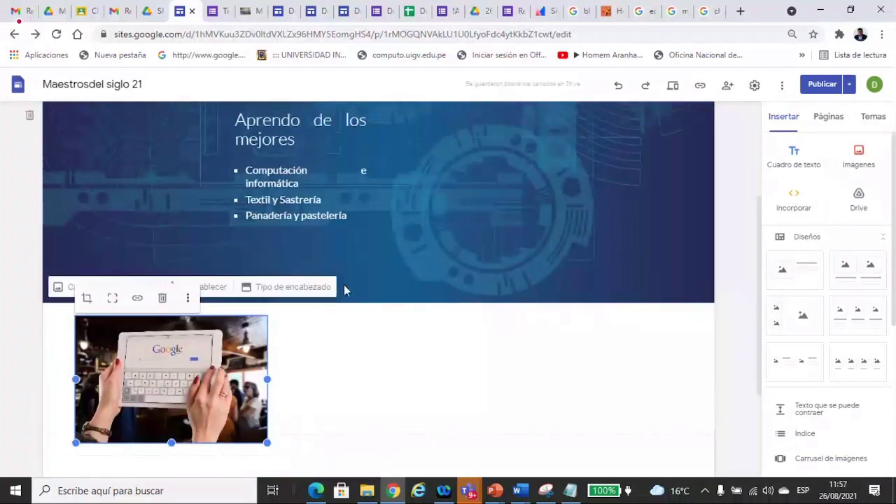
pyautogui.scroll(2, 344, 284)
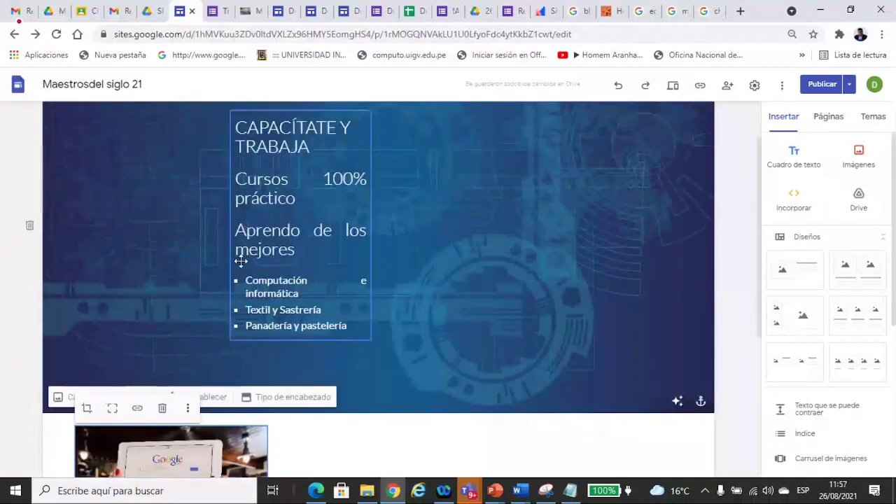
pyautogui.scroll(-2, 328, 356)
pyautogui.moveTo(203, 381); pyautogui.dragTo(250, 146)
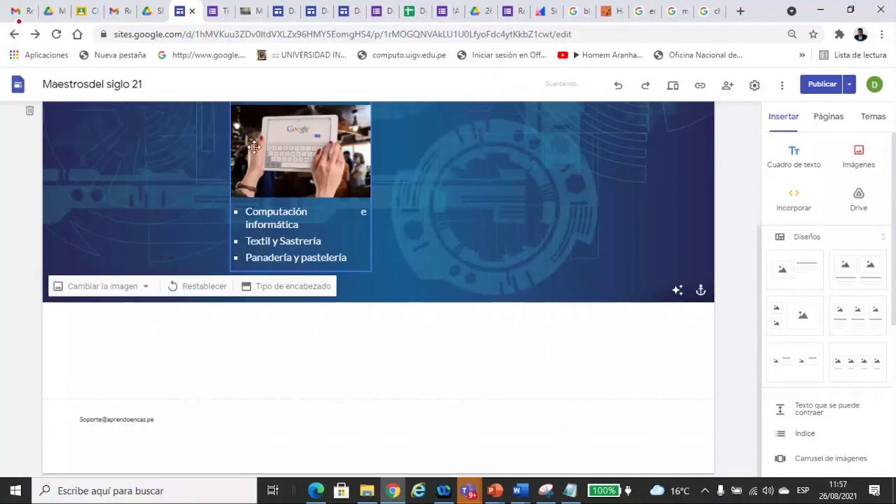
pyautogui.scroll(2, 402, 248)
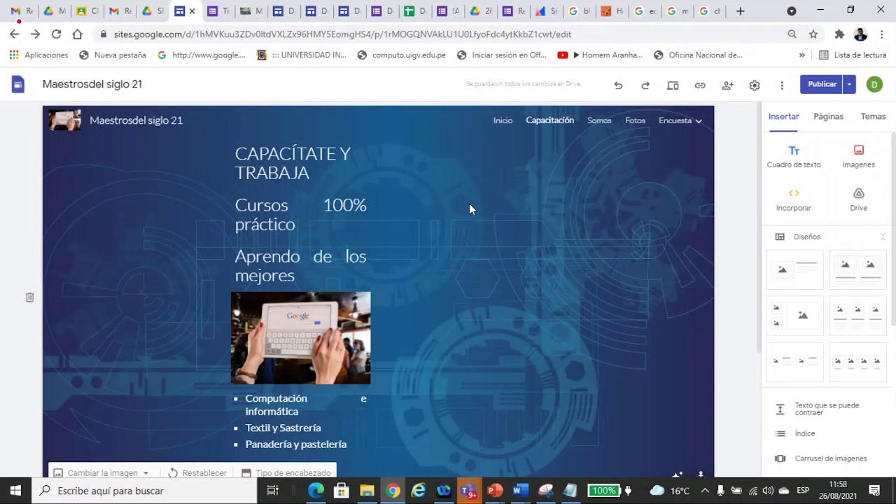
pyautogui.scroll(-2, 481, 209)
pyautogui.scroll(1, 481, 209)
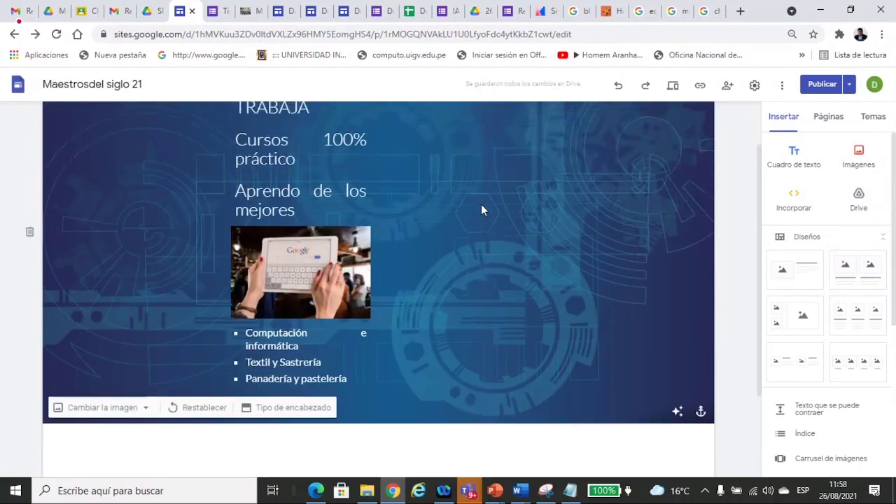
pyautogui.scroll(1, 481, 210)
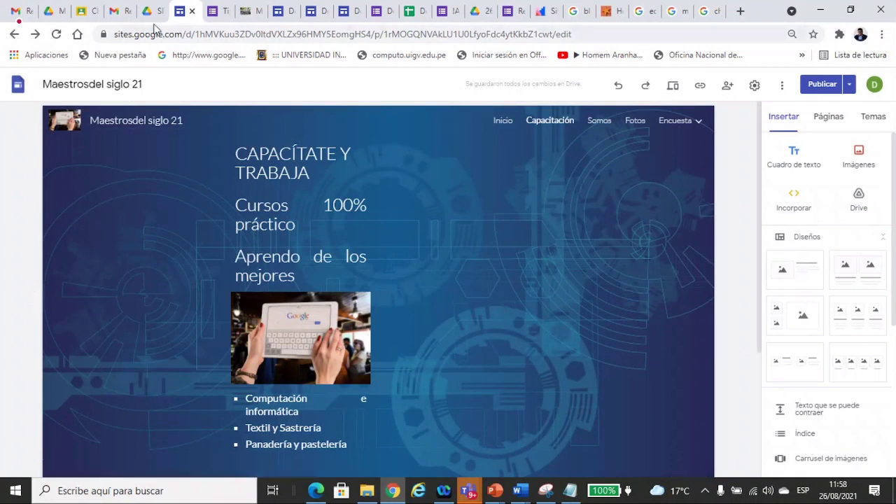
pyautogui.click(150, 11)
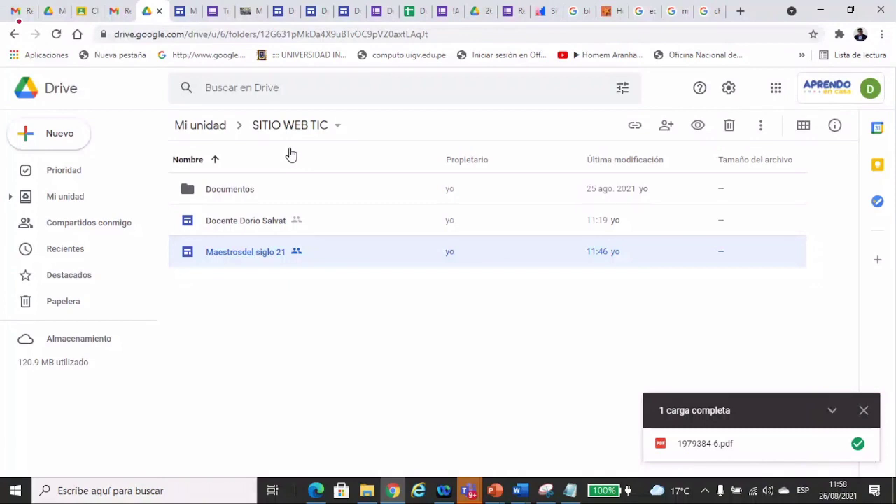
# - Open the Documentos folder, then open the '!Accede ahora y capacítate¡' form for editing
pyautogui.doubleClick(238, 189)
pyautogui.doubleClick(285, 259)
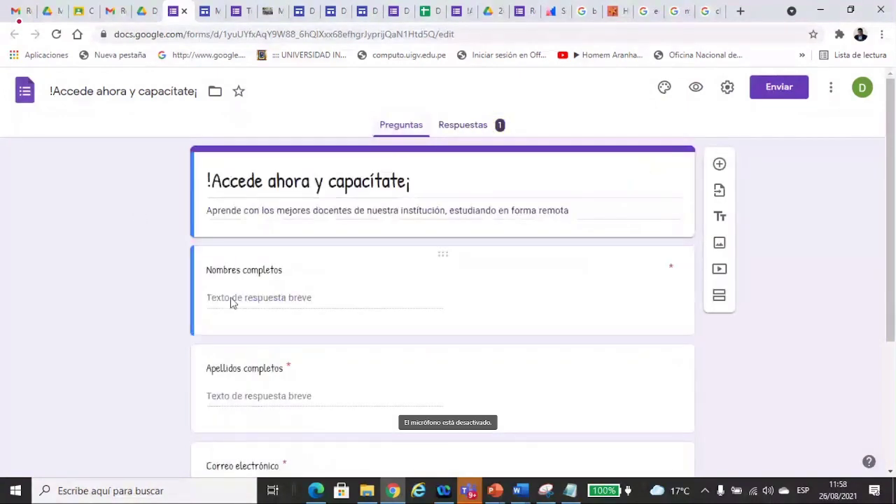
# - Set the registration form's font style to Juguetón in its theme options
pyautogui.tripleClick(429, 182)
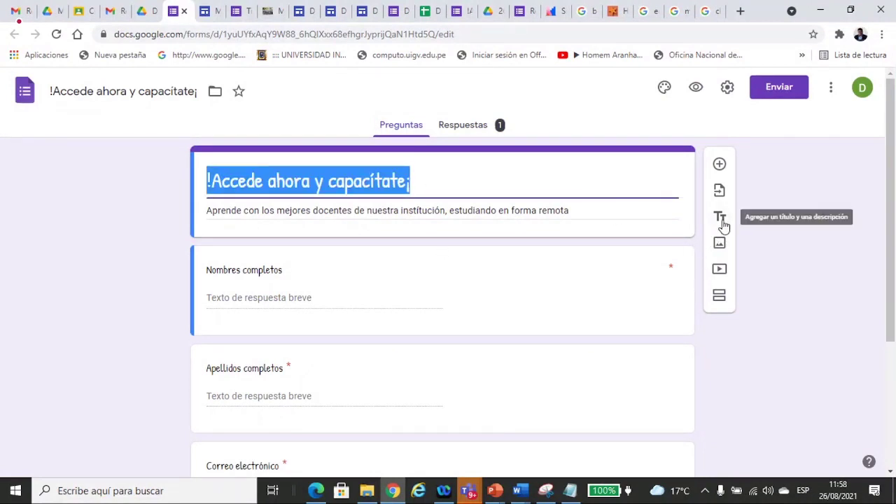
pyautogui.click(664, 89)
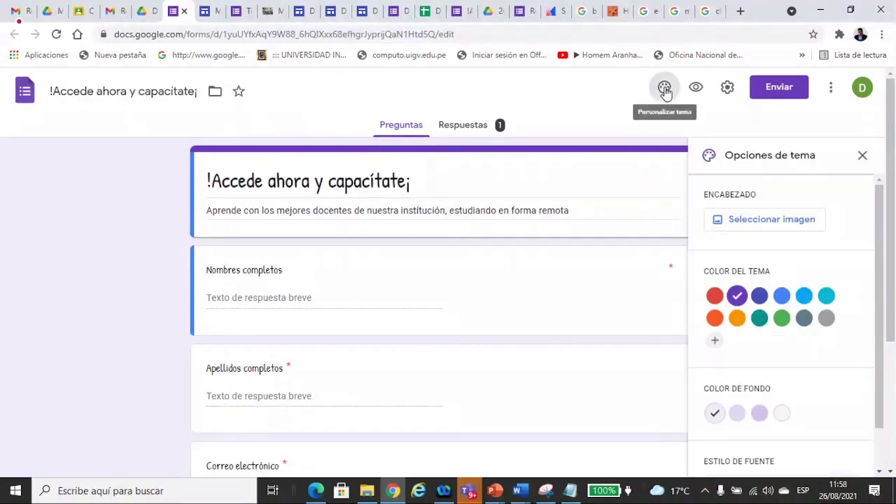
pyautogui.scroll(-2, 773, 366)
pyautogui.scroll(-2, 771, 362)
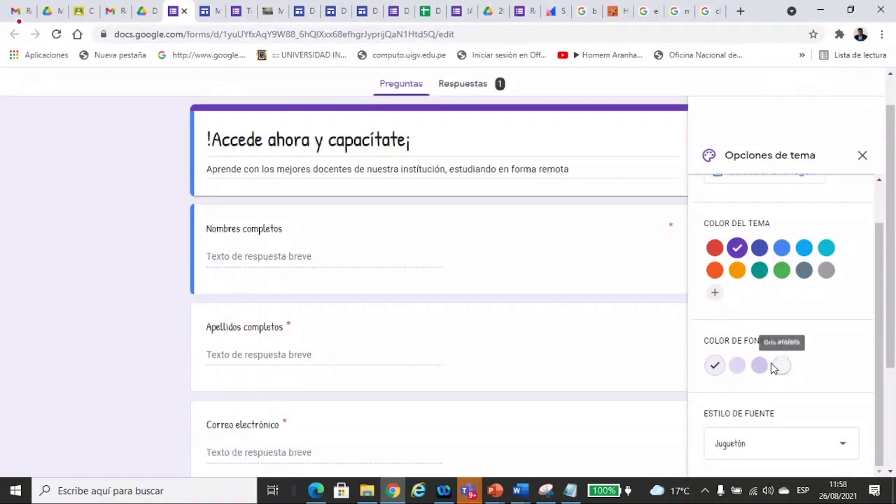
pyautogui.click(791, 448)
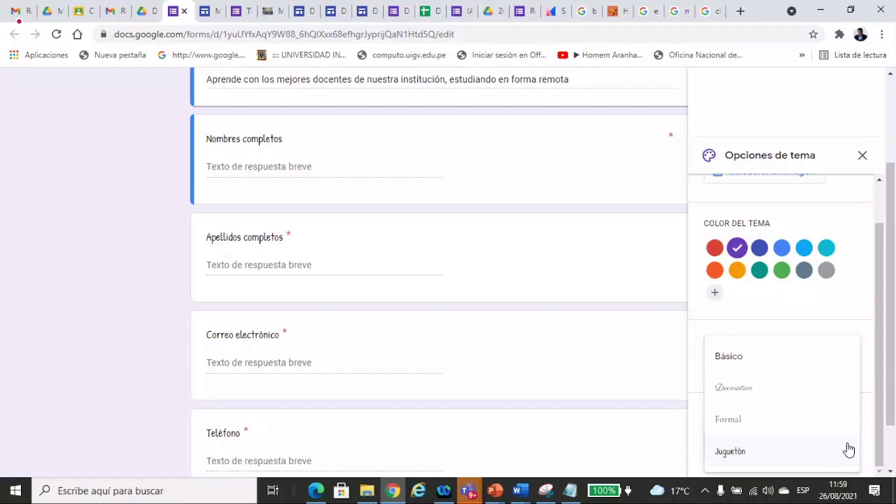
pyautogui.click(847, 451)
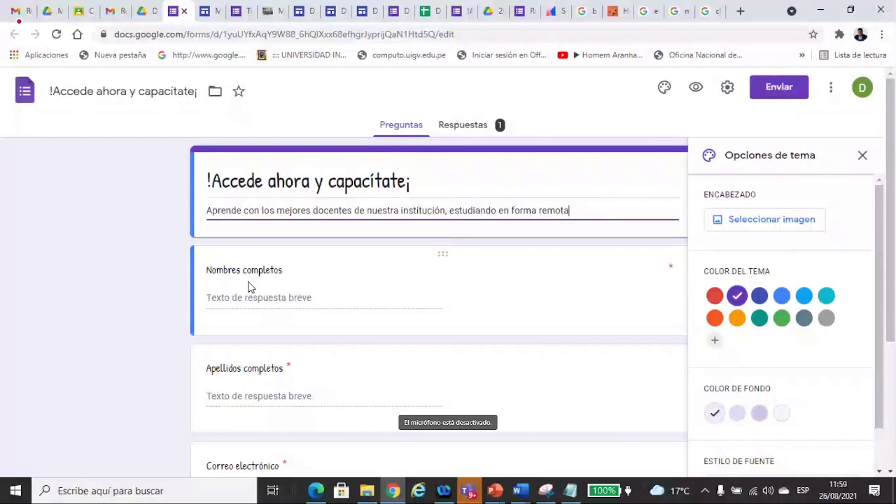
pyautogui.click(628, 396)
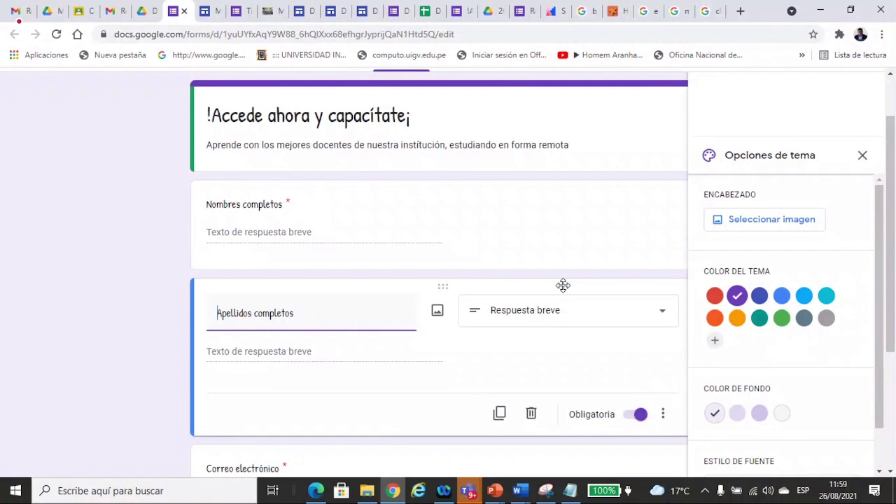
pyautogui.scroll(-3, 356, 250)
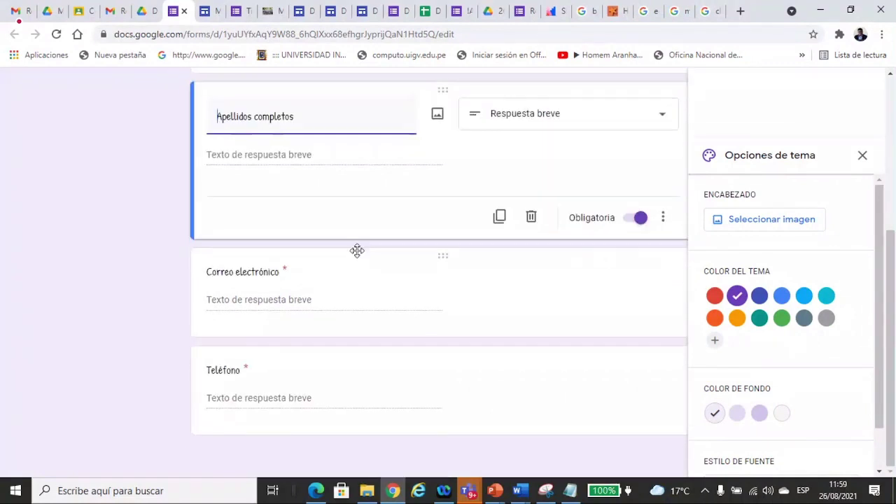
pyautogui.scroll(3, 316, 340)
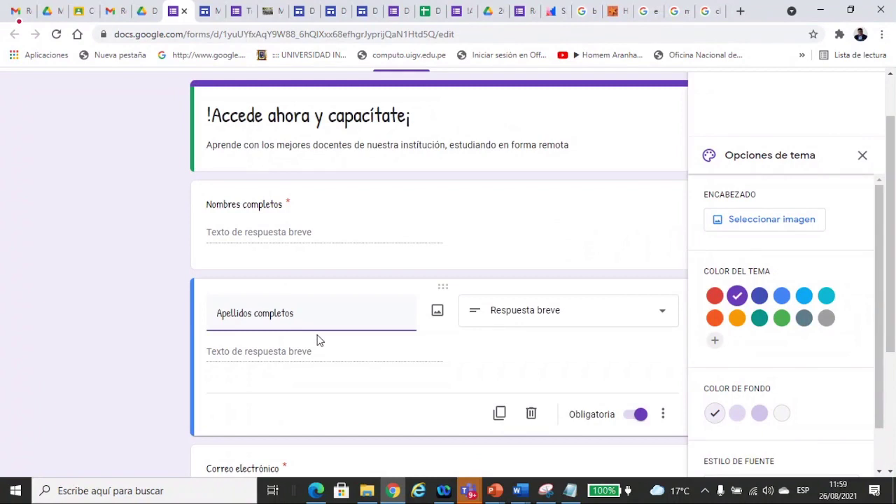
pyautogui.scroll(-1, 316, 340)
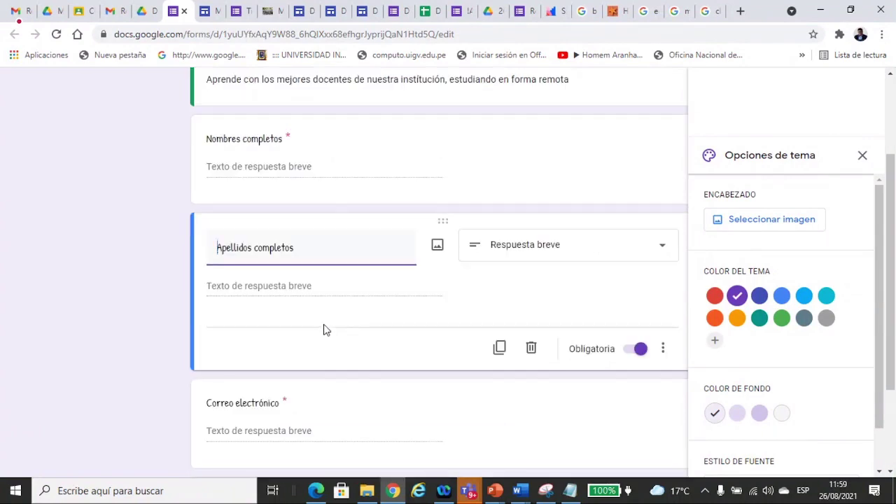
pyautogui.scroll(-2, 323, 329)
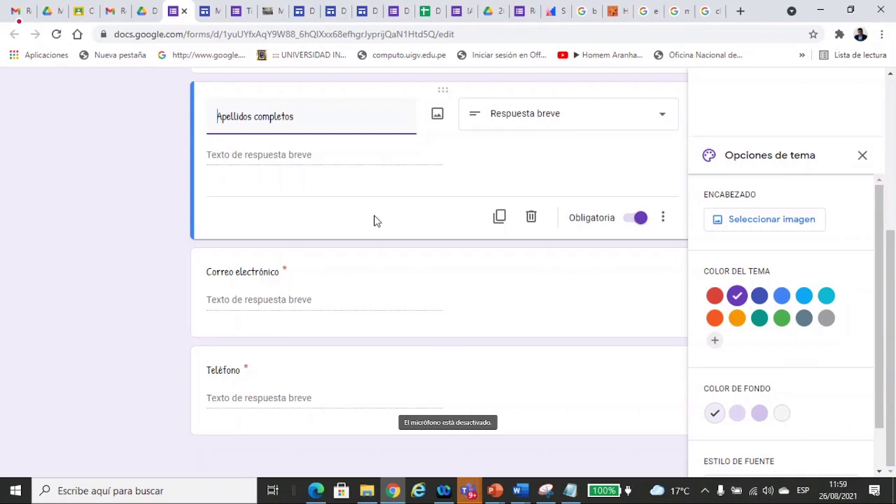
pyautogui.scroll(1, 372, 220)
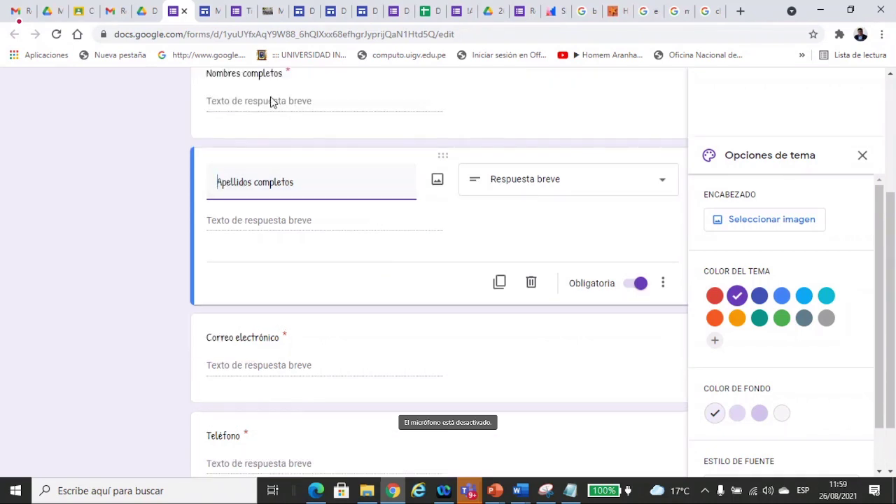
pyautogui.scroll(-1, 308, 241)
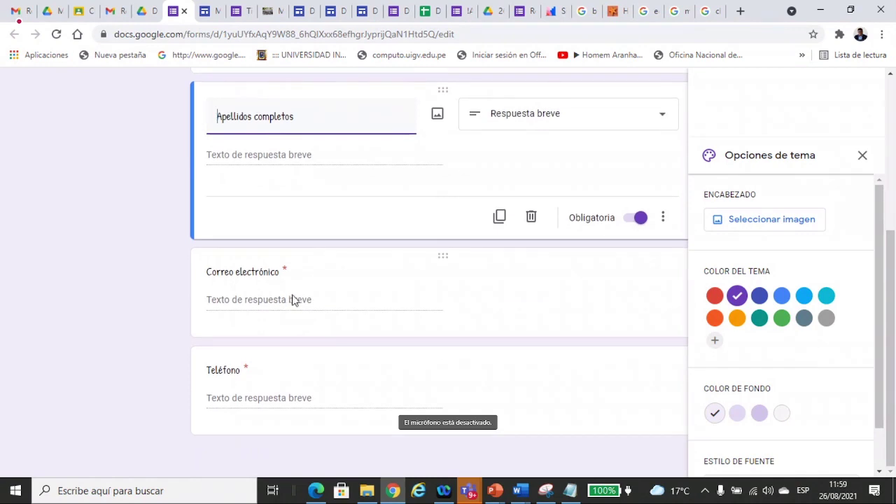
pyautogui.scroll(2, 329, 298)
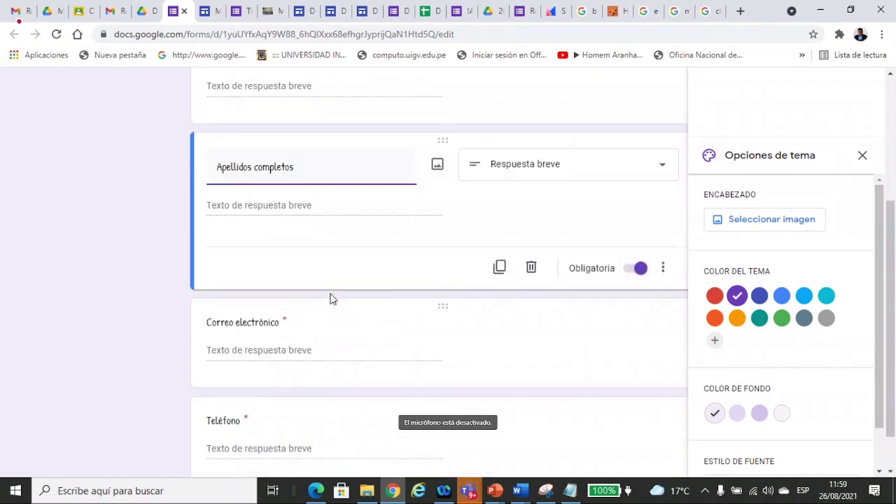
pyautogui.scroll(1, 462, 189)
pyautogui.scroll(-2, 461, 190)
pyautogui.scroll(3, 461, 189)
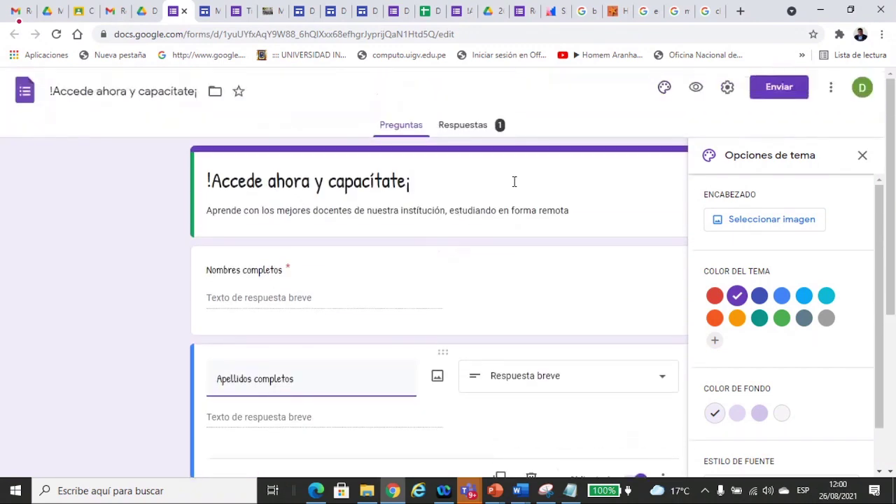
pyautogui.scroll(-2, 406, 234)
pyautogui.scroll(2, 406, 234)
# - Stop restricting form responses to users of the organisation
pyautogui.click(727, 88)
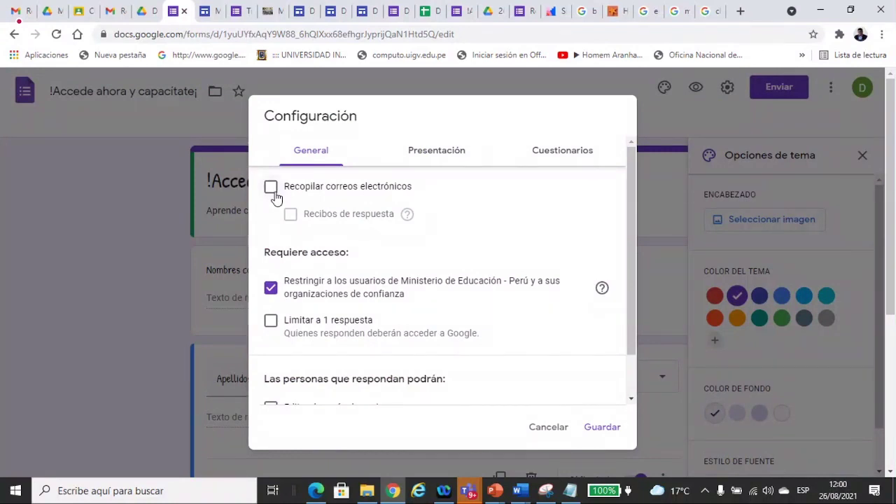
pyautogui.scroll(-1, 278, 204)
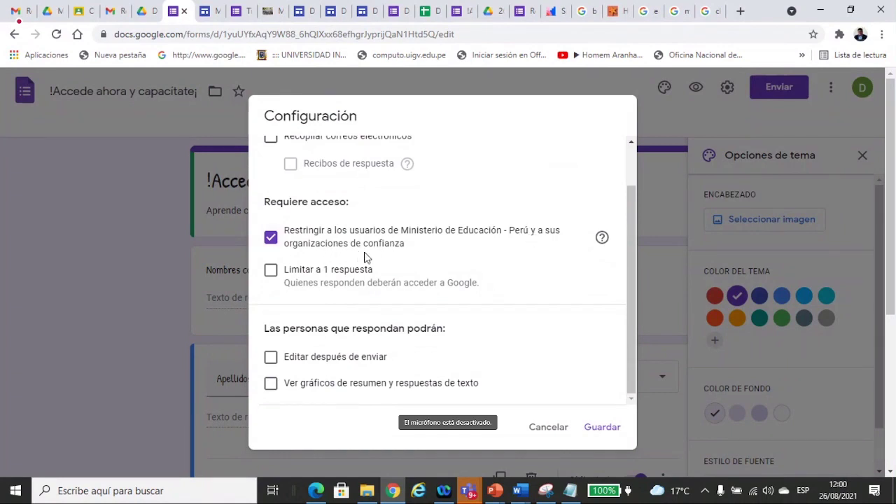
pyautogui.click(271, 239)
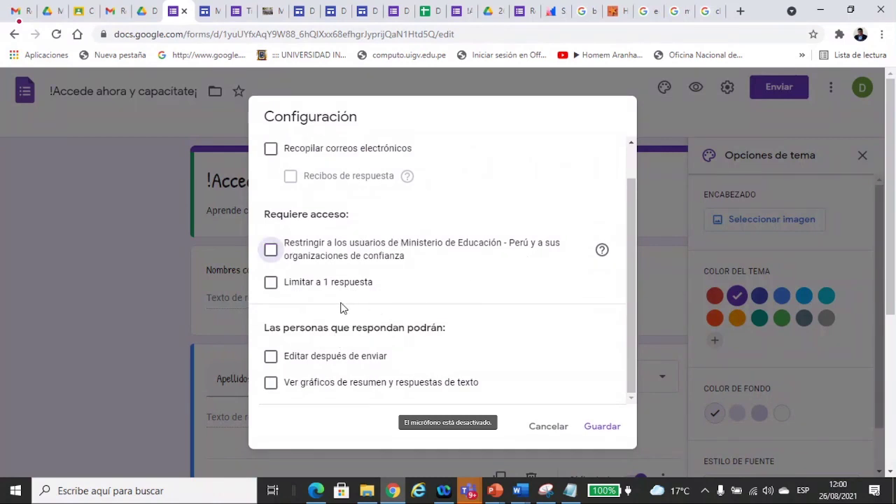
pyautogui.scroll(-1, 410, 294)
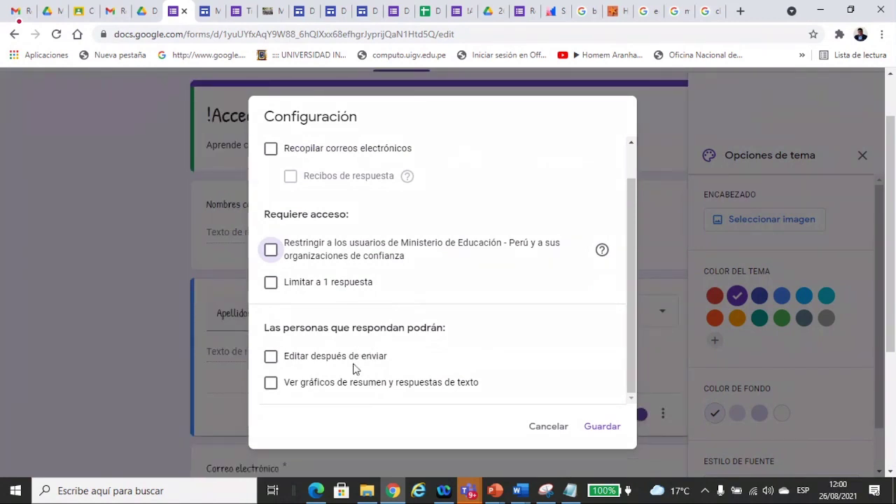
pyautogui.scroll(1, 404, 217)
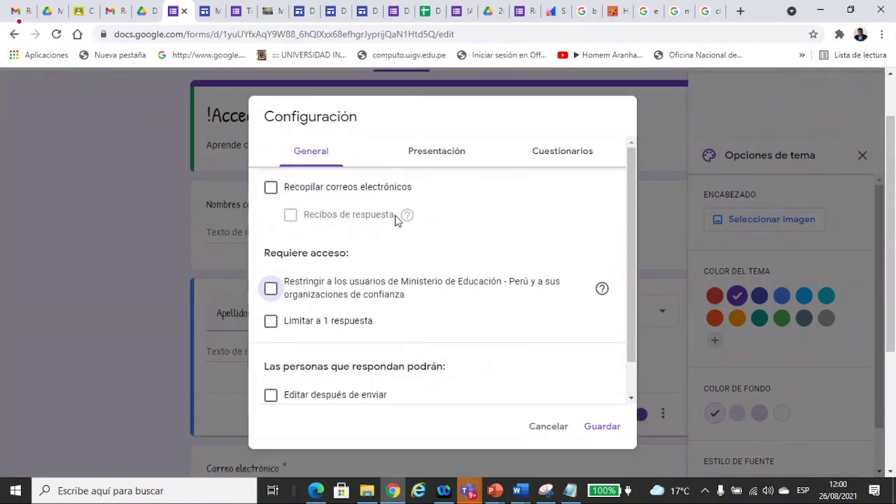
# - Set the confirmation message to 'Muchas gracias......' and save the settings
pyautogui.click(443, 155)
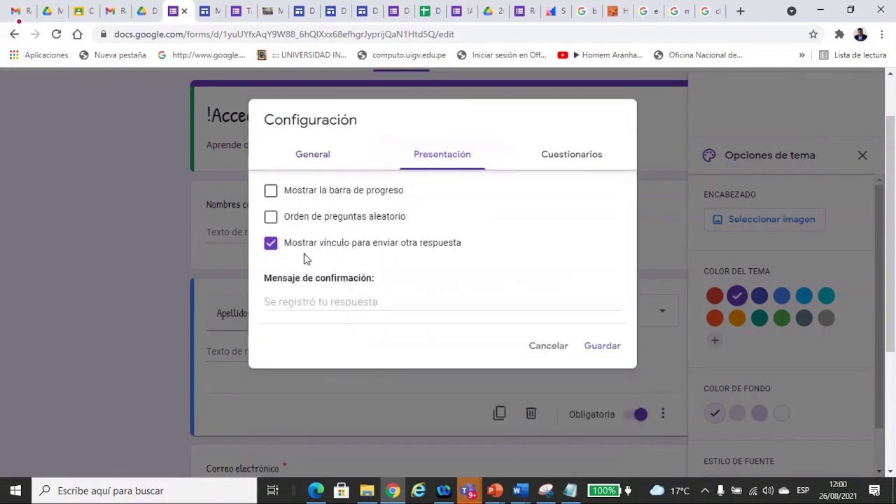
pyautogui.click(320, 301)
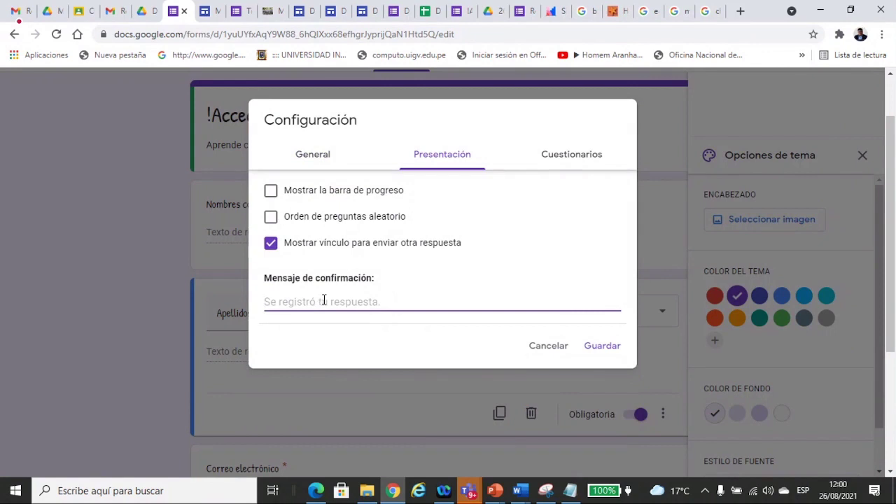
pyautogui.write('Muchas gracias......')
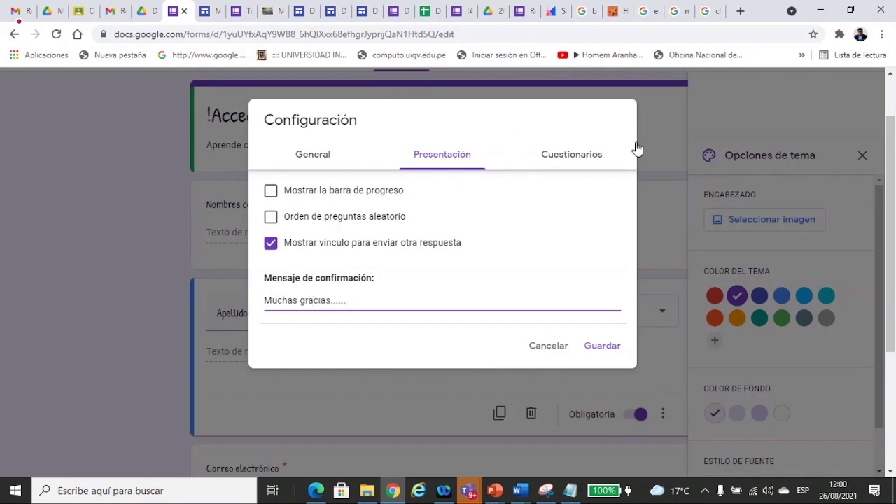
pyautogui.click(588, 158)
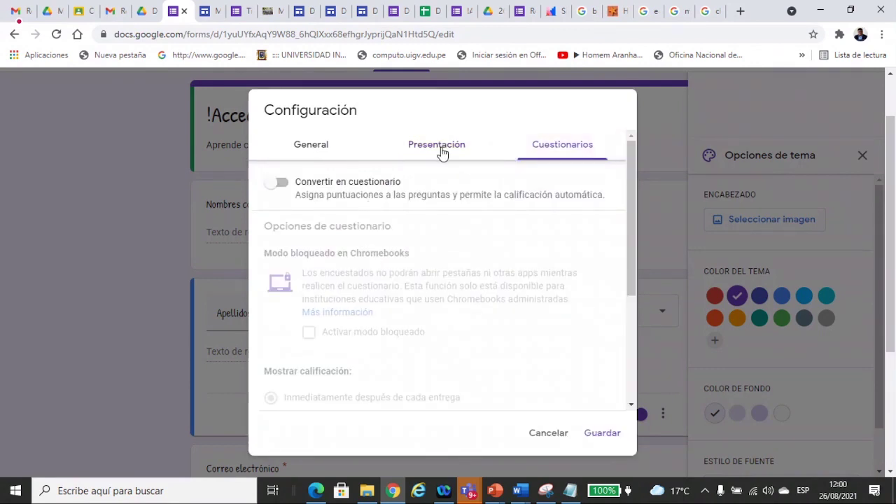
pyautogui.click(417, 156)
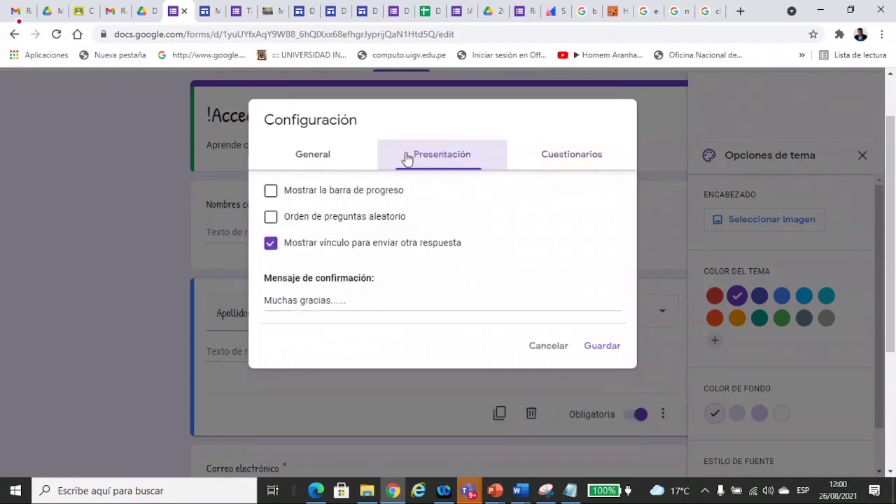
pyautogui.click(334, 161)
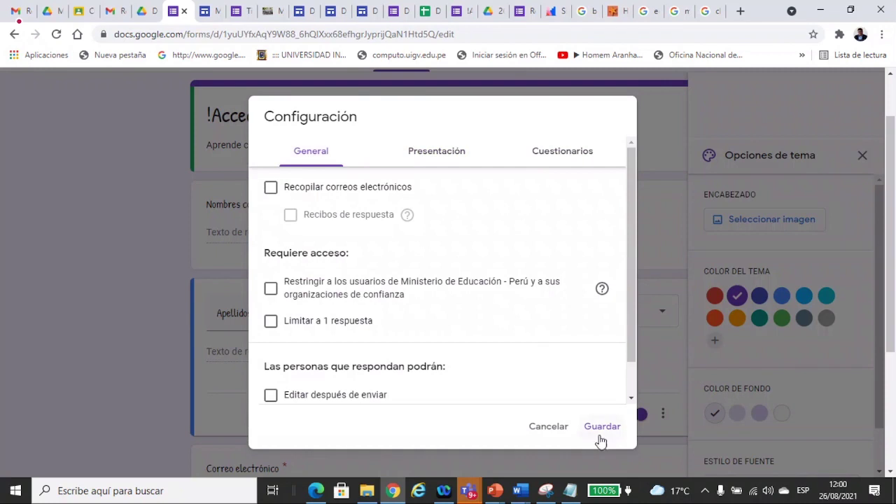
pyautogui.click(601, 428)
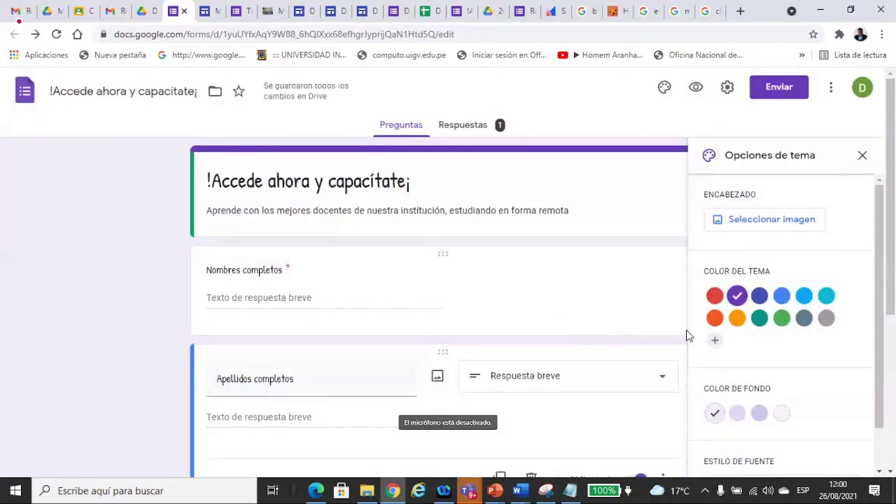
# - Set the form's theme colour to grey after trying teal and blue shades
pyautogui.click(764, 320)
pyautogui.click(804, 317)
pyautogui.click(804, 296)
pyautogui.click(827, 317)
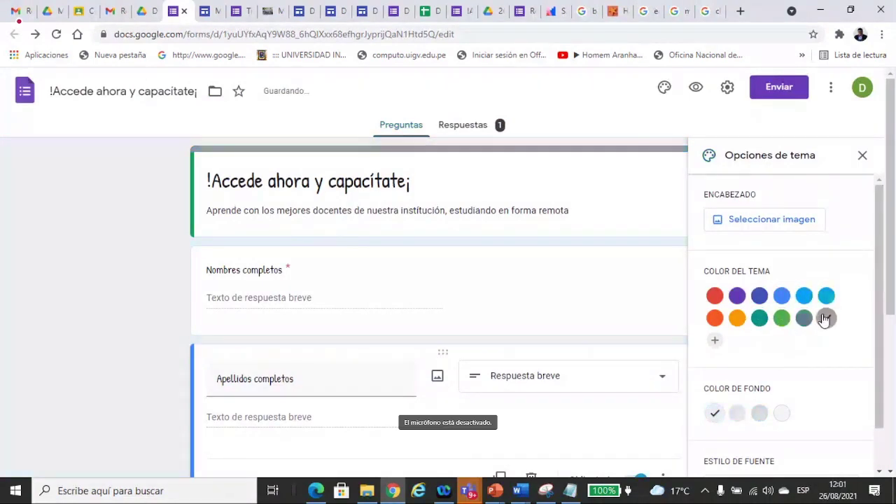
pyautogui.scroll(-1, 758, 318)
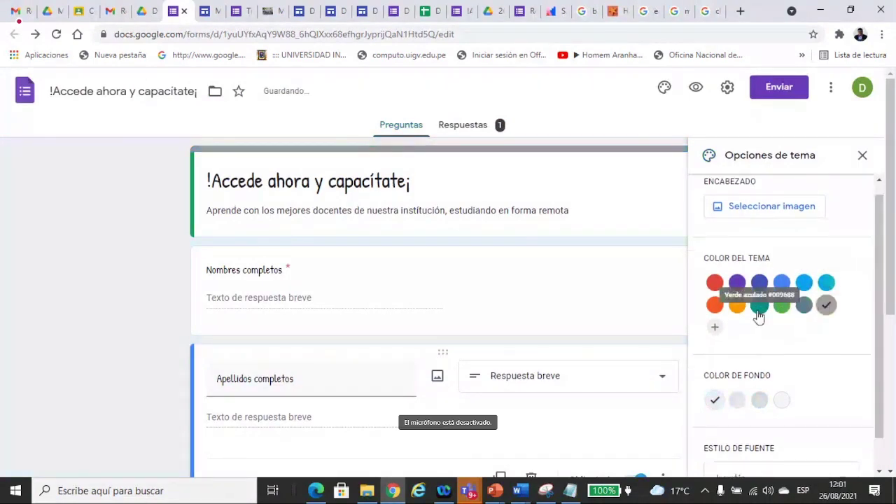
pyautogui.scroll(-3, 790, 365)
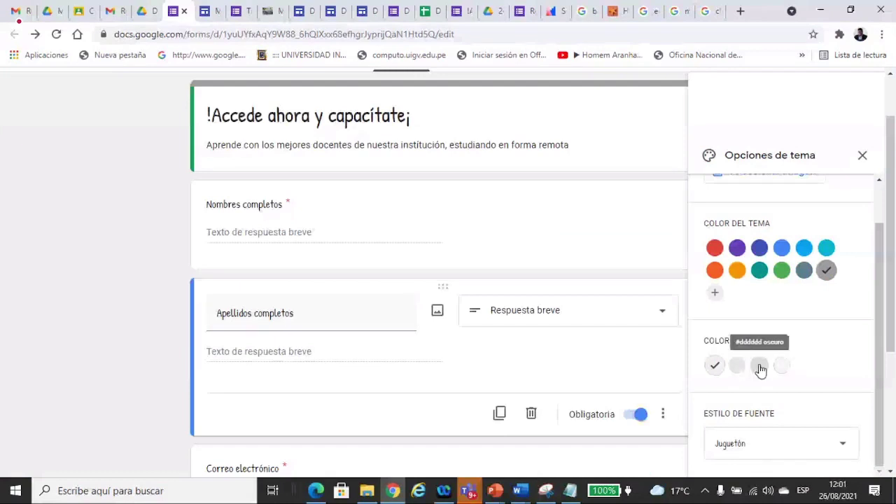
# - Give the form's page background a light grey shade
pyautogui.click(761, 367)
pyautogui.click(782, 365)
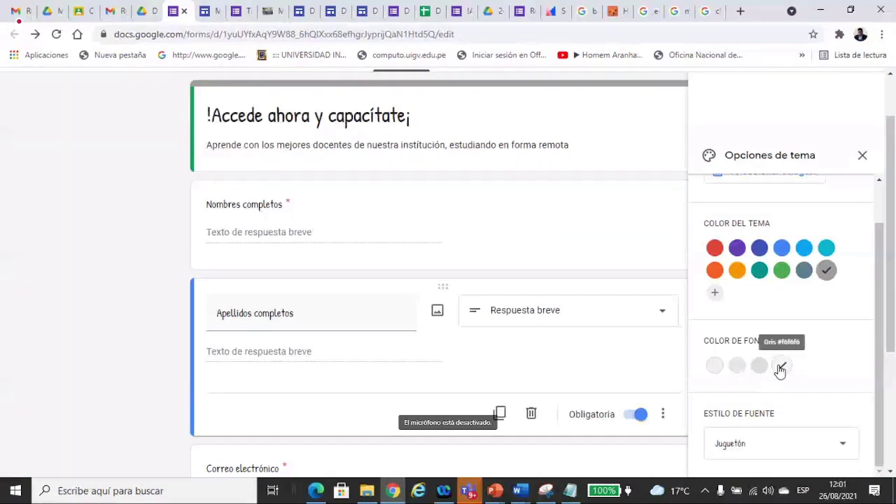
pyautogui.click(760, 366)
pyautogui.click(737, 367)
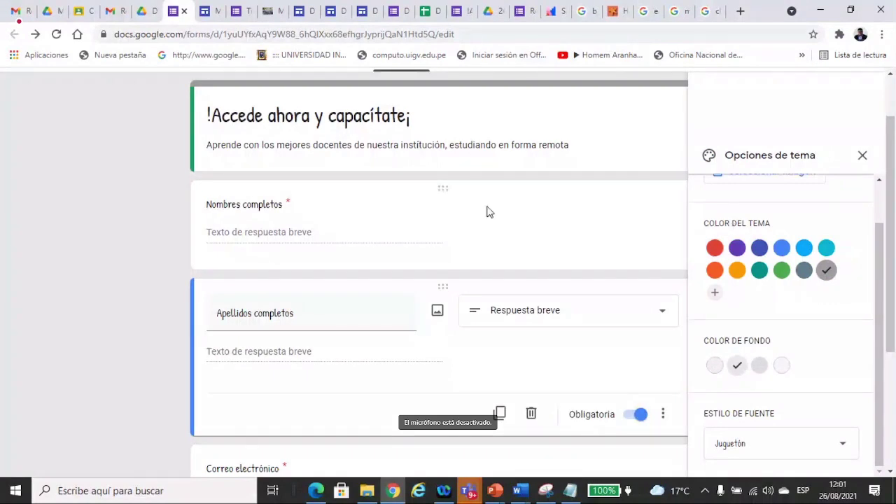
pyautogui.scroll(-3, 489, 212)
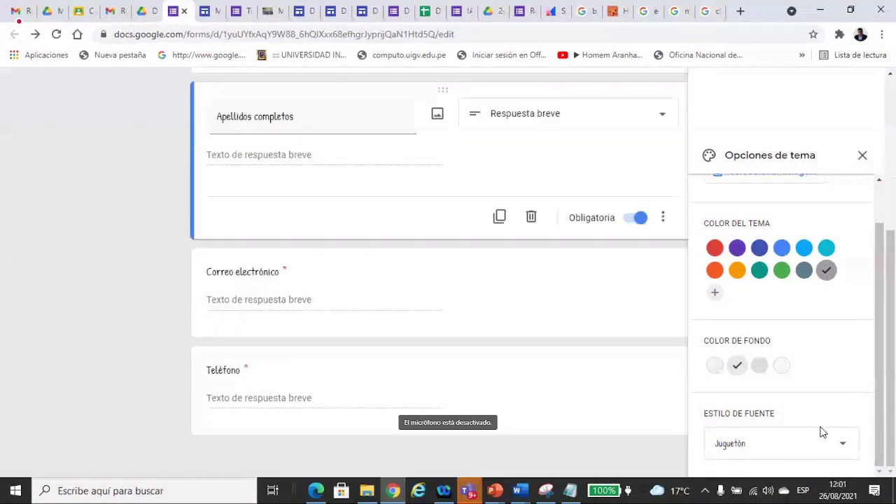
pyautogui.scroll(5, 789, 301)
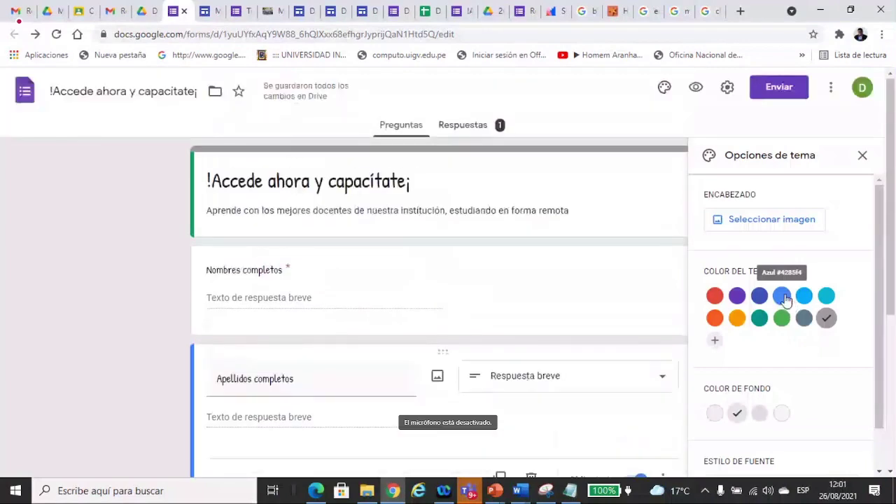
# - Upload geometric-1732847_1920 from the Imagene_web folder as the form's header image
pyautogui.click(765, 227)
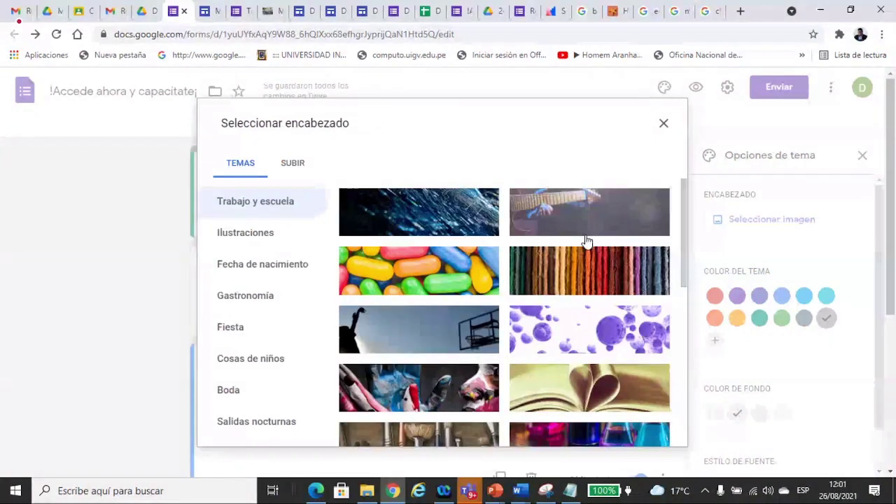
pyautogui.scroll(-3, 588, 252)
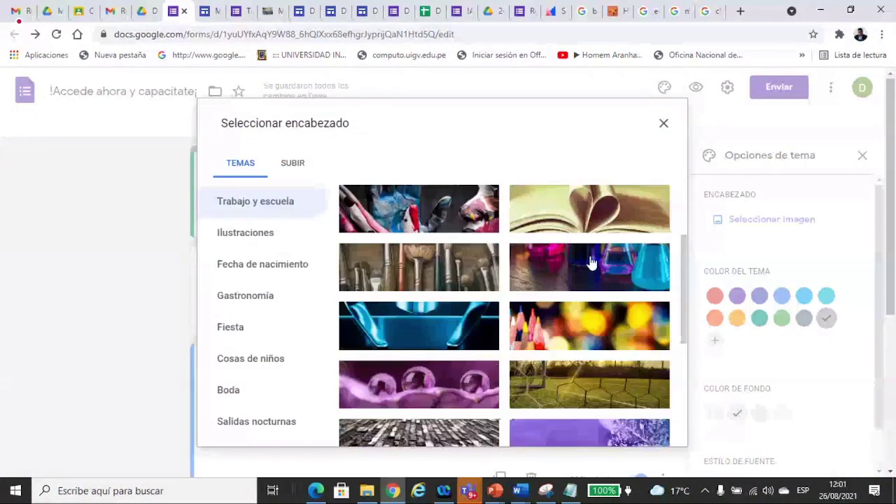
pyautogui.scroll(-3, 590, 263)
pyautogui.click(294, 166)
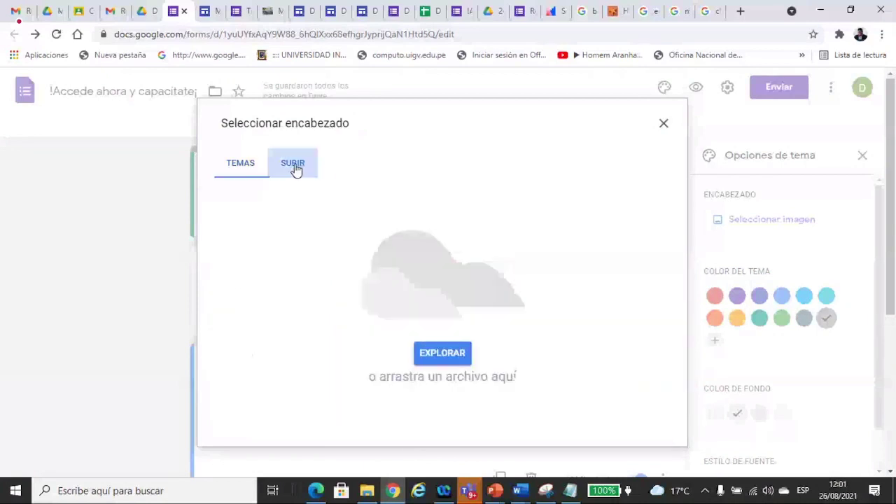
pyautogui.click(446, 350)
pyautogui.scroll(-5, 273, 187)
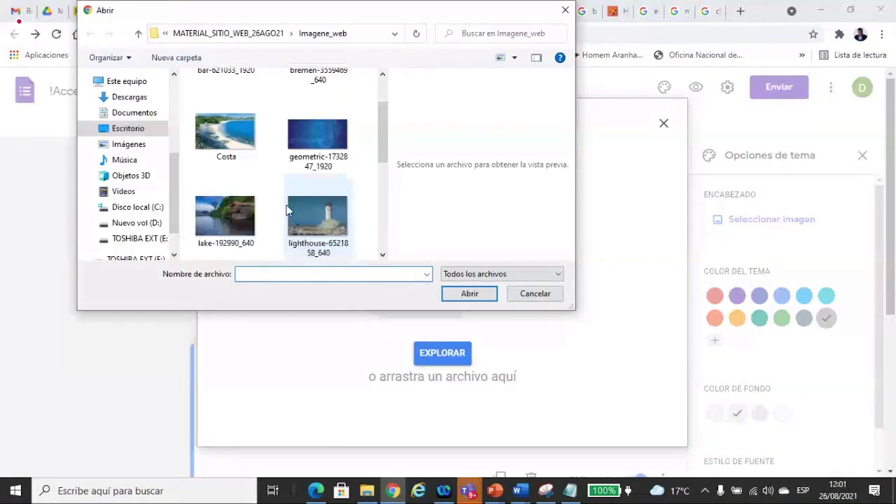
pyautogui.scroll(4, 280, 210)
pyautogui.scroll(-5, 246, 210)
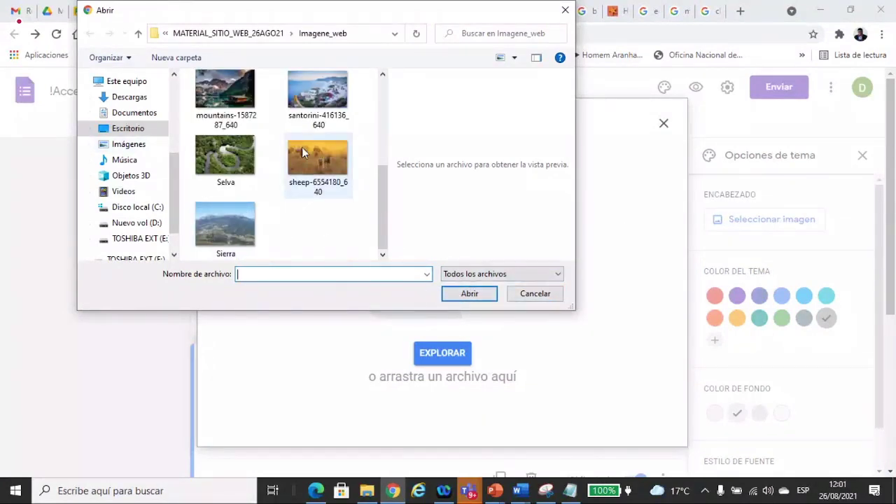
pyautogui.scroll(1, 302, 147)
pyautogui.scroll(2, 306, 124)
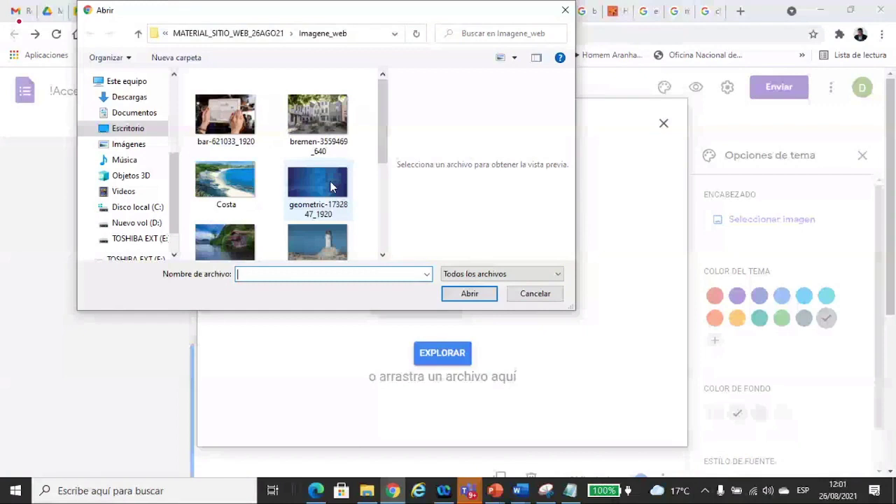
pyautogui.doubleClick(331, 187)
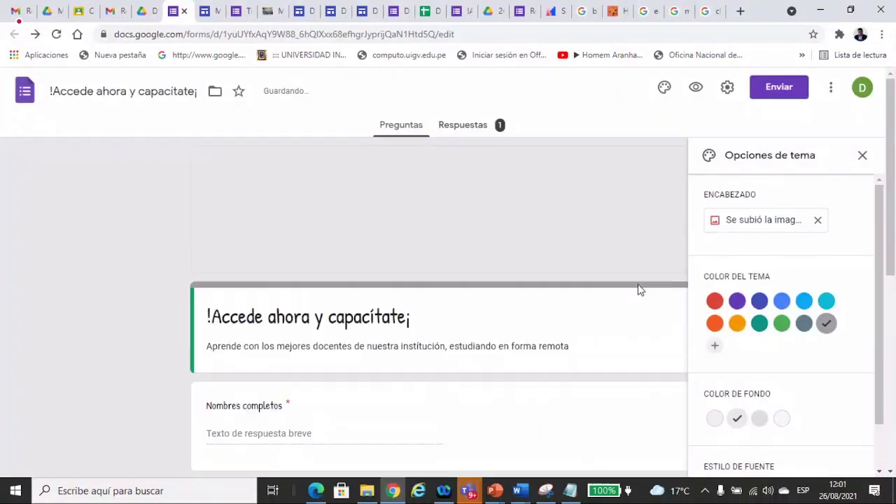
# - Scroll the form to check the blue tech header and matching blue theme
pyautogui.scroll(-2, 595, 278)
pyautogui.scroll(2, 468, 236)
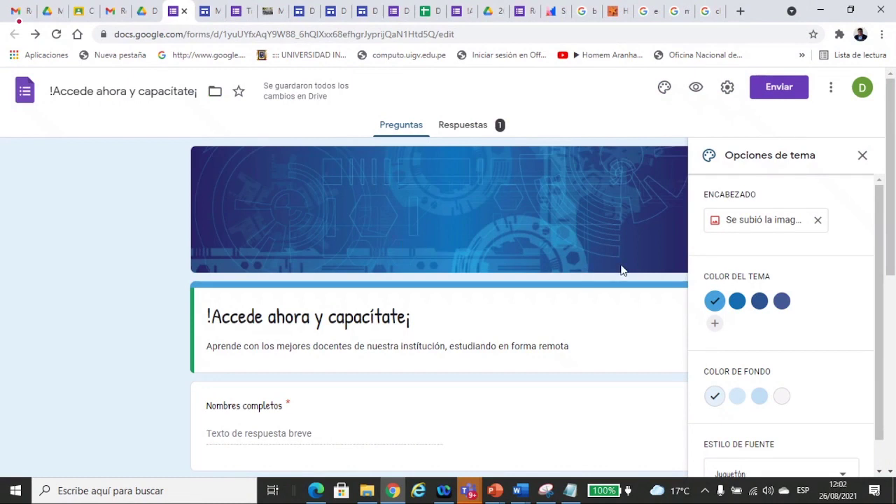
pyautogui.scroll(-5, 621, 266)
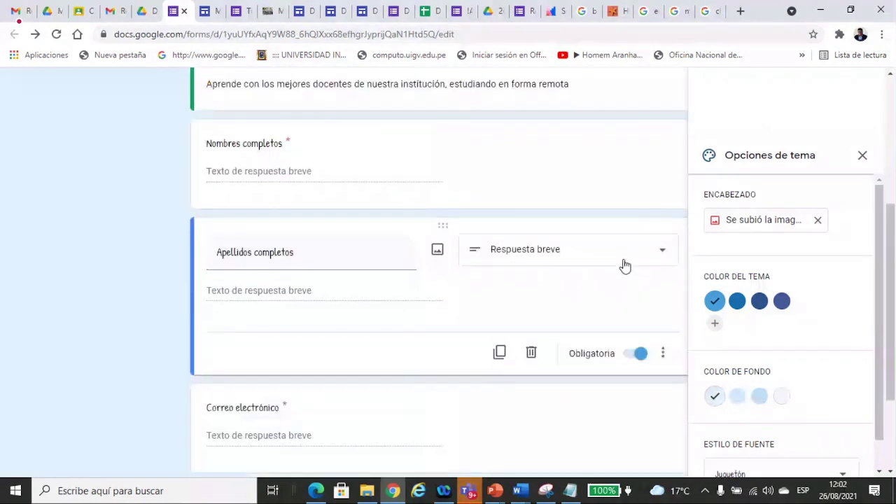
pyautogui.scroll(5, 624, 252)
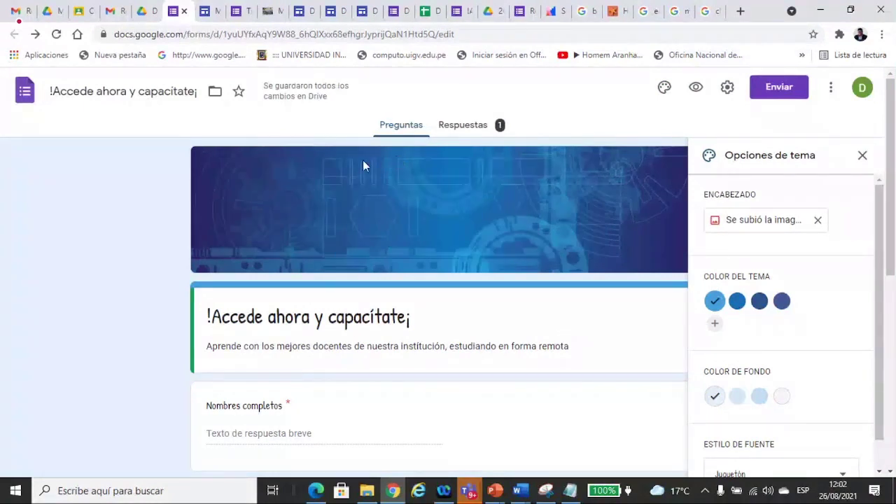
# - Embed the '!Accede ahora y capacítate¡' form on the Capacitación page below the blue header
pyautogui.click(213, 13)
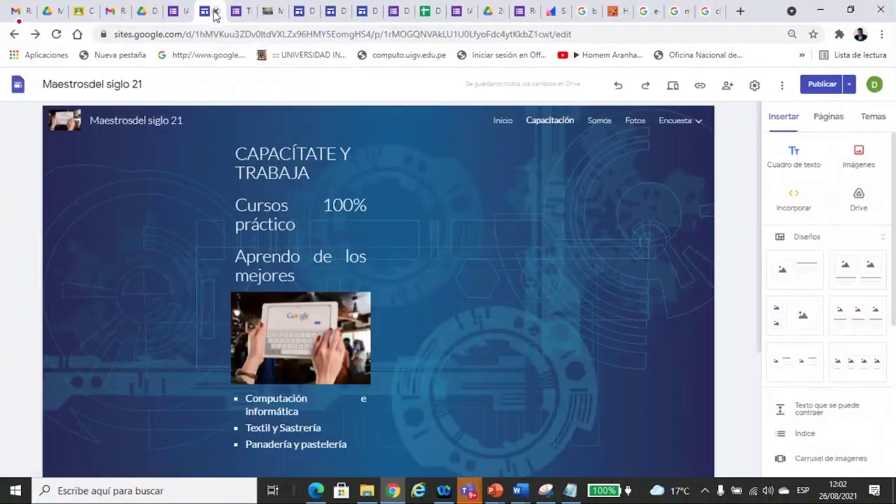
pyautogui.scroll(-3, 553, 266)
pyautogui.scroll(1, 551, 272)
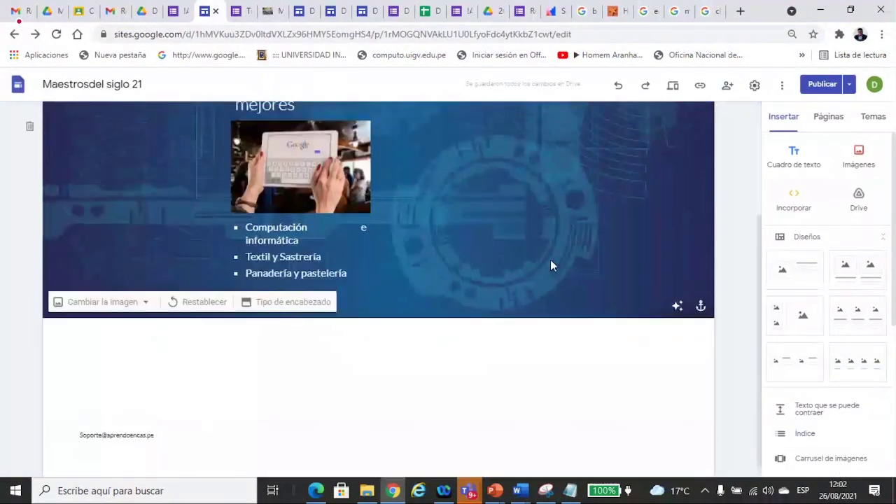
pyautogui.scroll(-1, 549, 255)
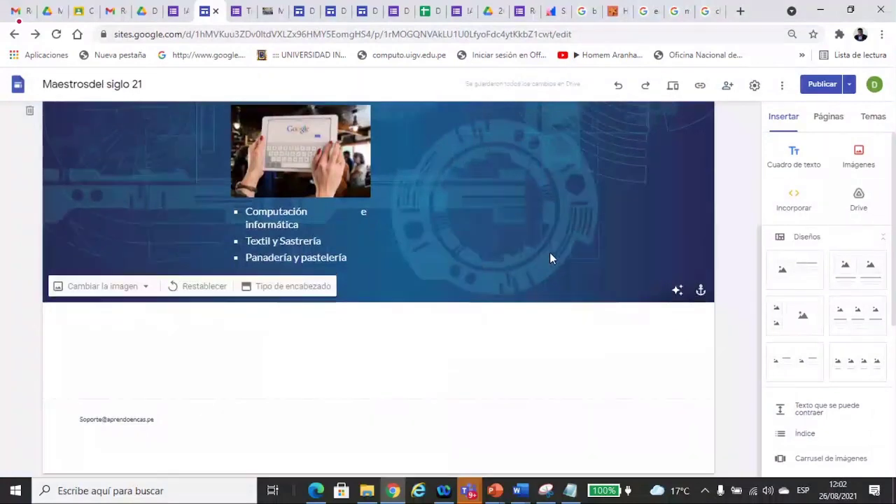
pyautogui.scroll(2, 547, 250)
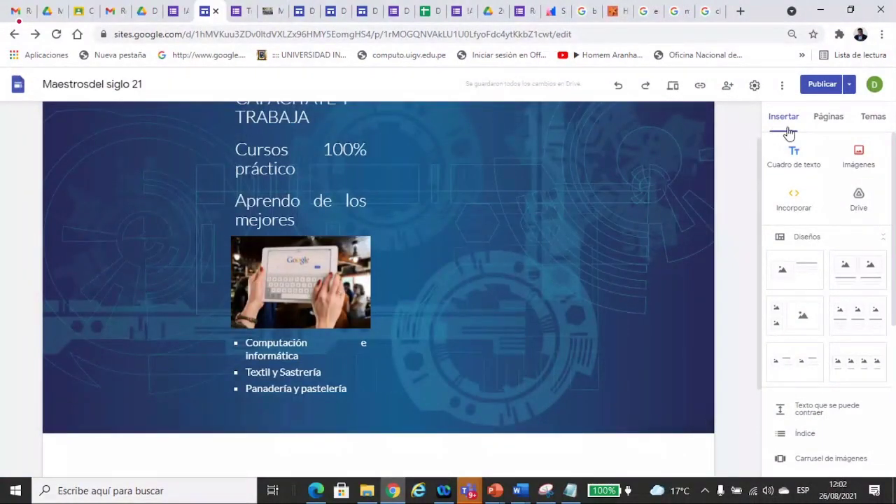
pyautogui.scroll(-1, 819, 197)
pyautogui.scroll(-3, 820, 200)
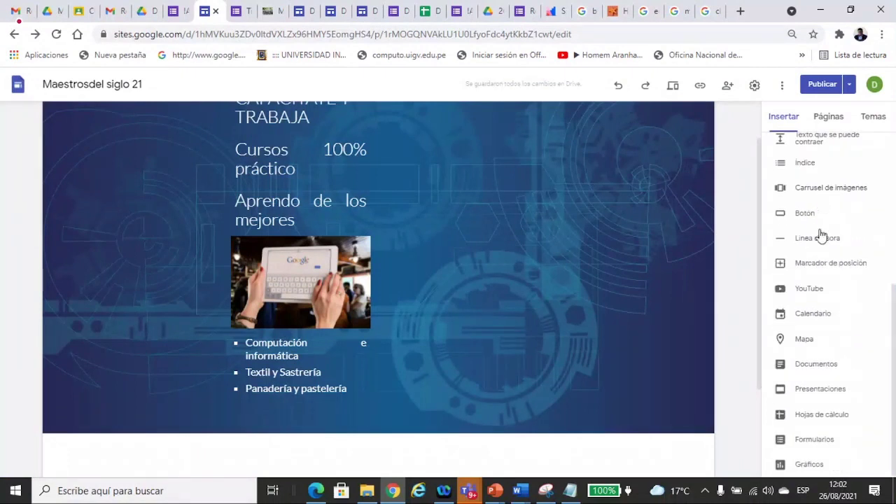
pyautogui.click(815, 441)
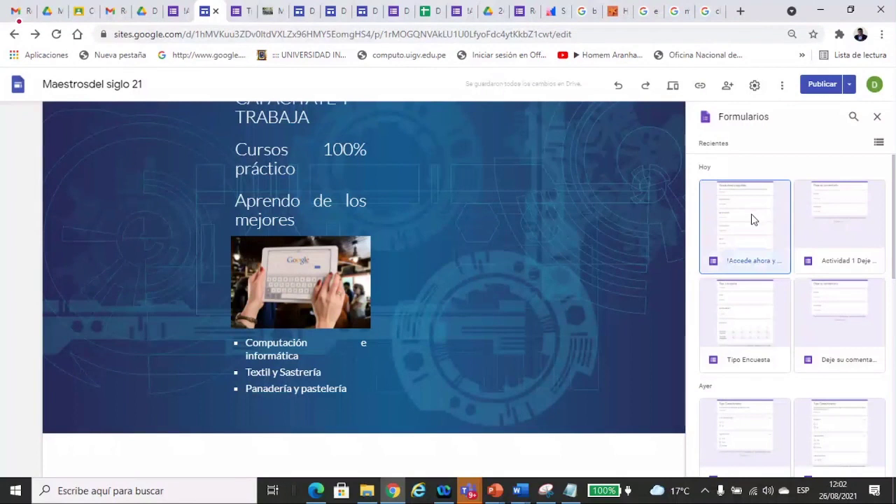
pyautogui.press('Escape')
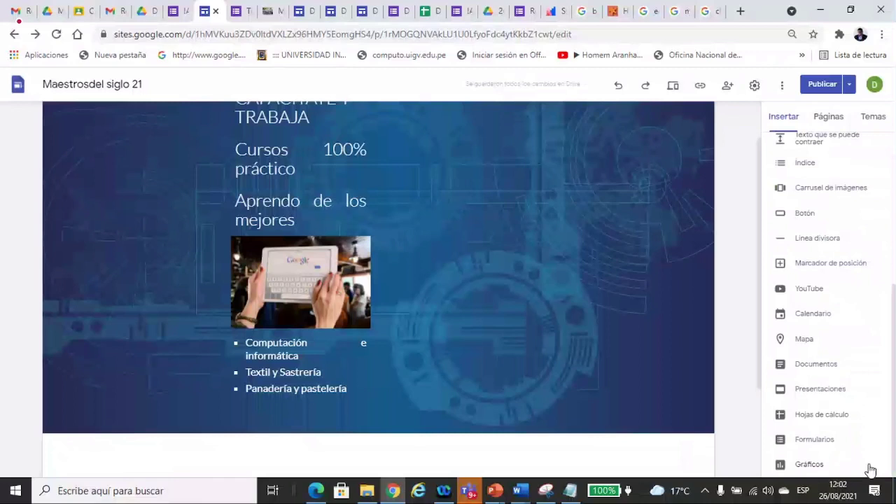
pyautogui.scroll(5, 500, 372)
pyautogui.scroll(1, 500, 370)
pyautogui.scroll(2, 500, 369)
pyautogui.scroll(-2, 499, 369)
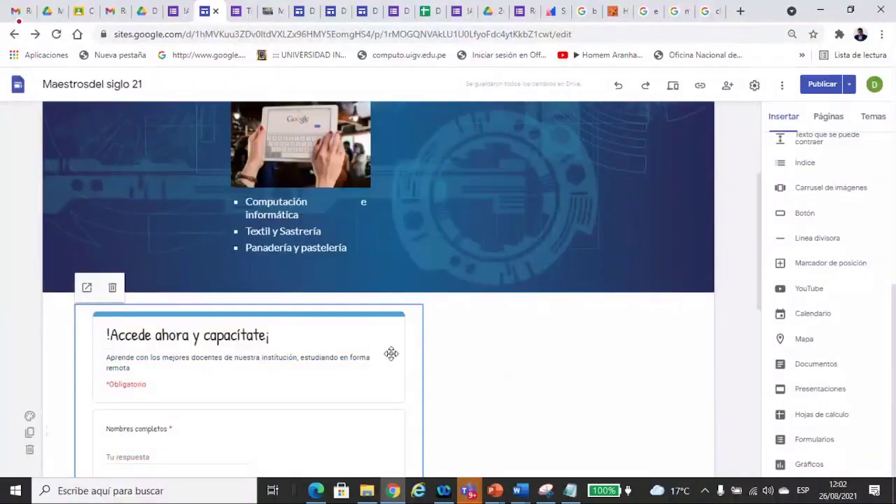
# - Move the embedded form into the blue header, beside the slogan, photo and course list
pyautogui.moveTo(378, 336); pyautogui.dragTo(455, 202)
pyautogui.scroll(-2, 661, 284)
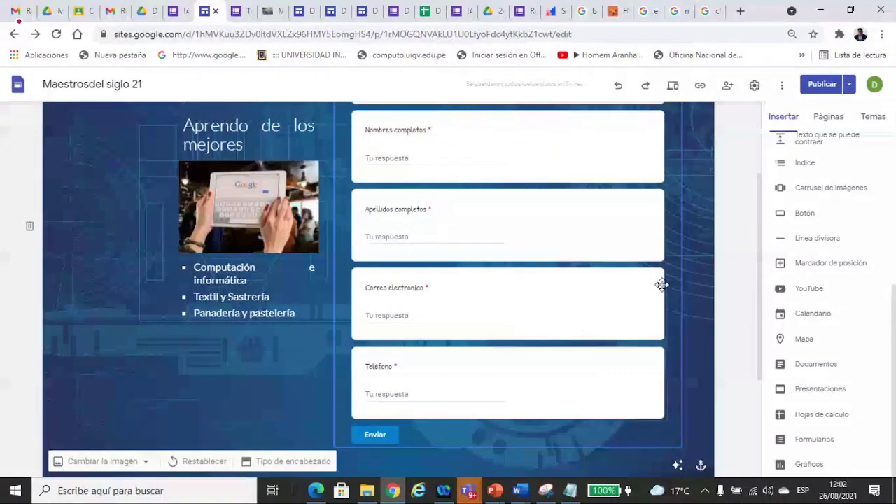
pyautogui.scroll(2, 693, 236)
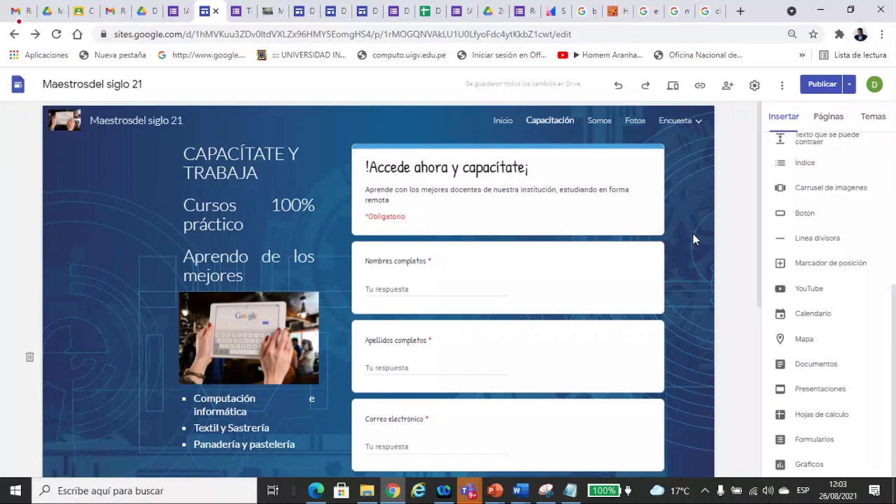
pyautogui.scroll(-2, 693, 234)
pyautogui.scroll(2, 472, 257)
pyautogui.scroll(-2, 473, 237)
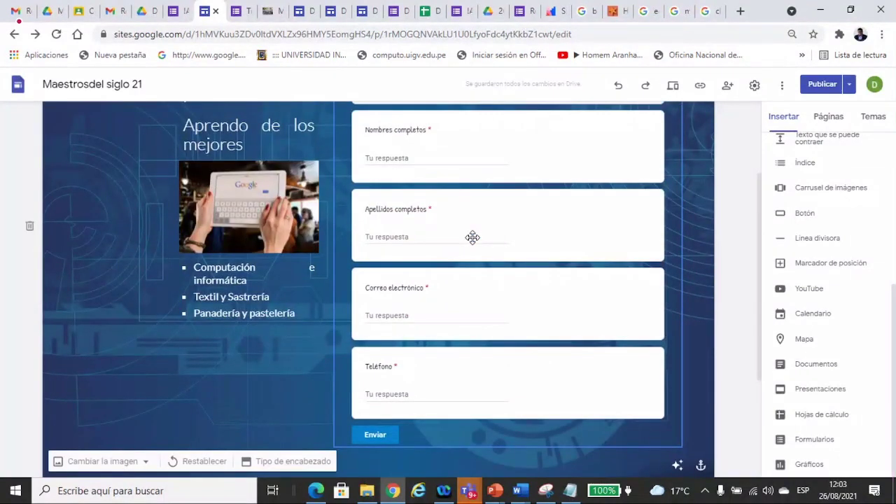
pyautogui.scroll(2, 473, 237)
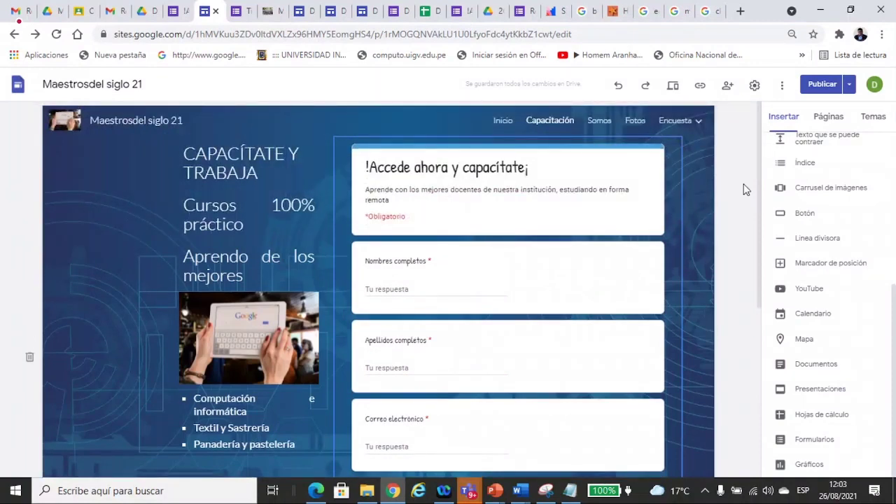
# - Publish the site and select the live Capacitación page's URL in the address bar
pyautogui.click(821, 85)
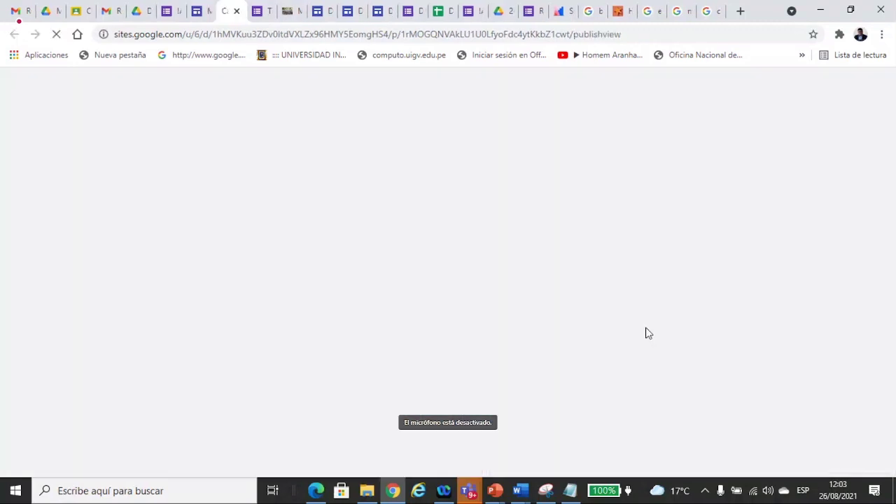
pyautogui.scroll(-3, 785, 299)
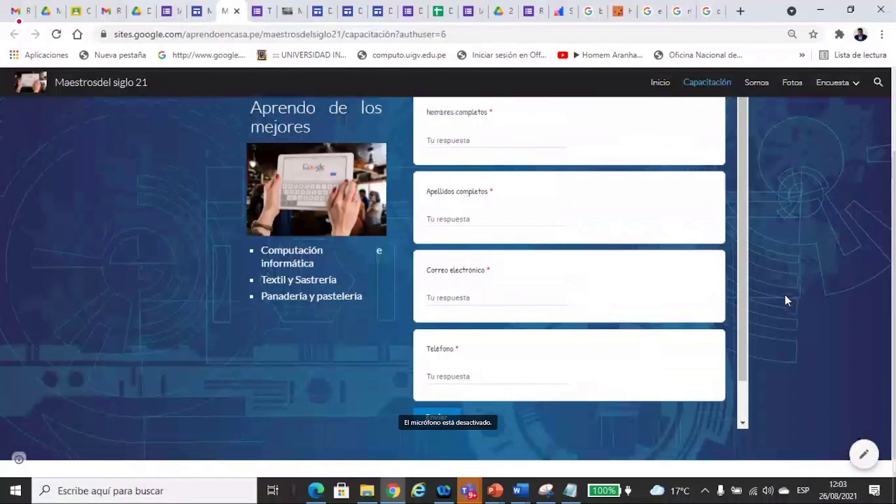
pyautogui.scroll(-3, 481, 272)
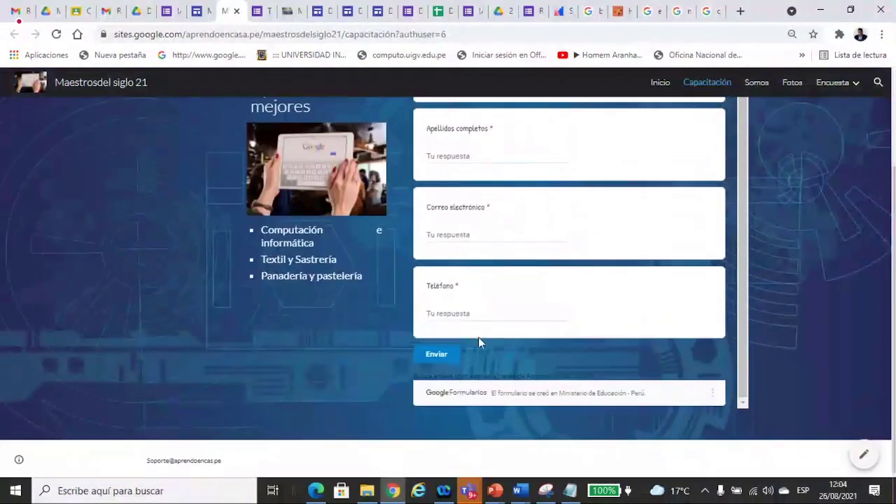
pyautogui.scroll(1, 480, 336)
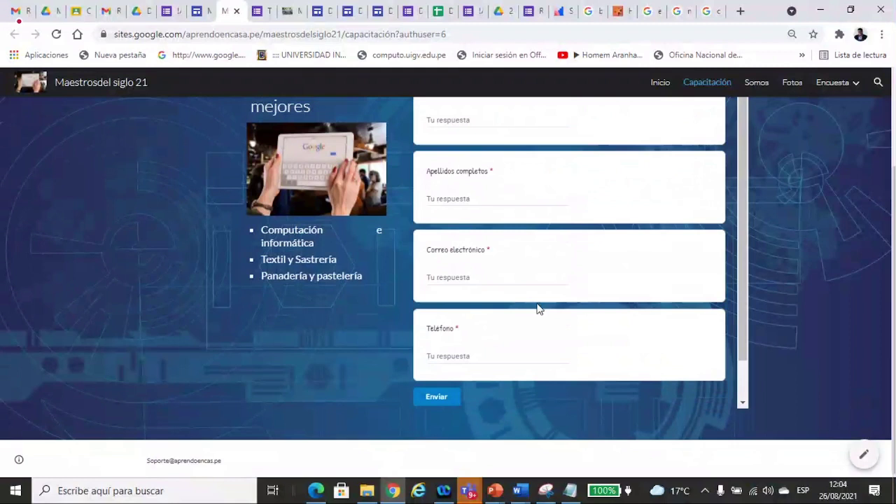
pyautogui.scroll(5, 537, 308)
pyautogui.click(468, 33)
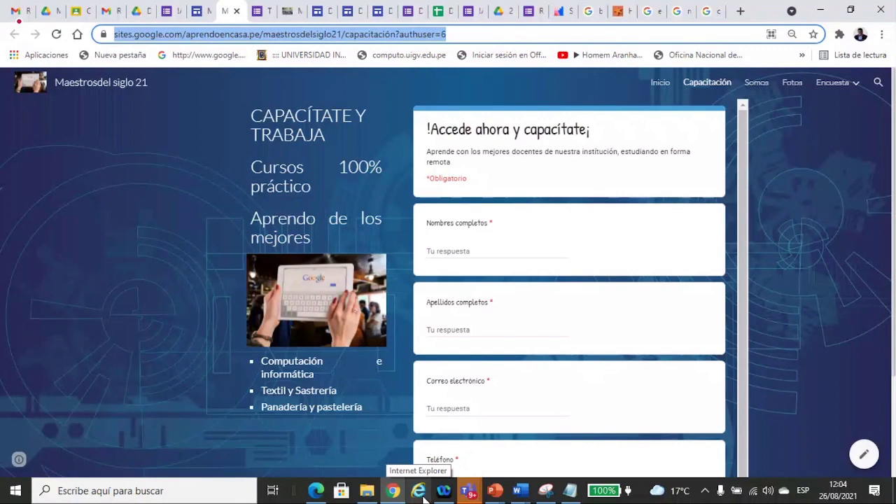
# - Post the published Capacitación page link in the Teams meeting chat, then return to the live page in Chrome
pyautogui.click(469, 491)
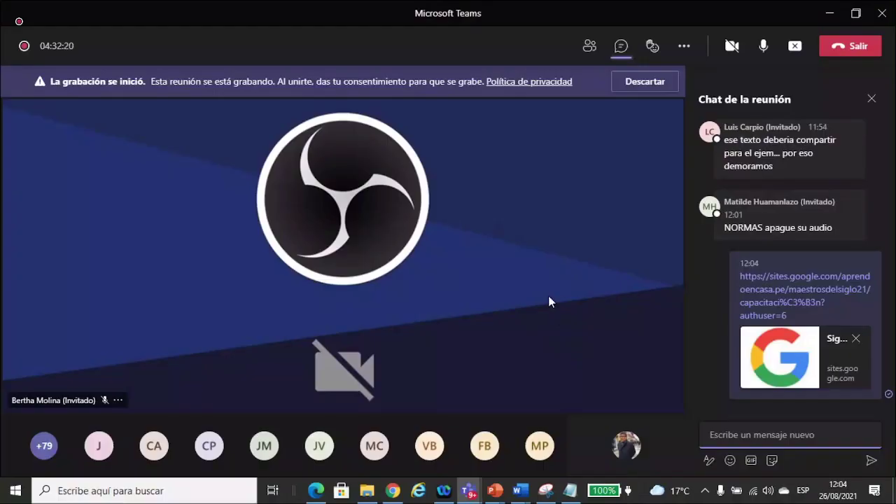
pyautogui.click(392, 490)
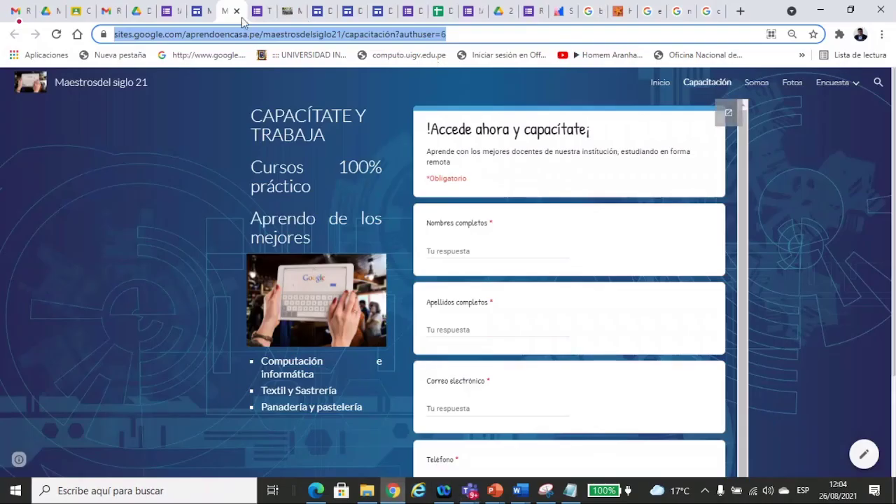
pyautogui.click(136, 11)
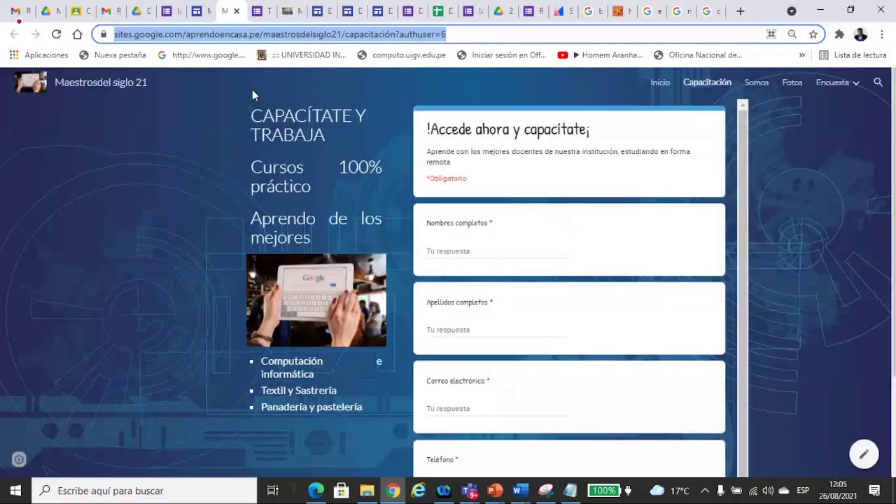
pyautogui.scroll(-1, 167, 211)
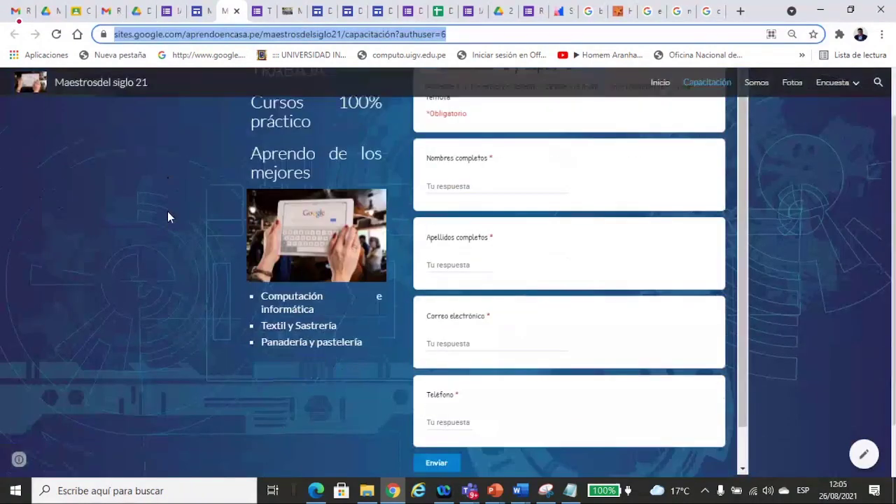
pyautogui.scroll(1, 167, 211)
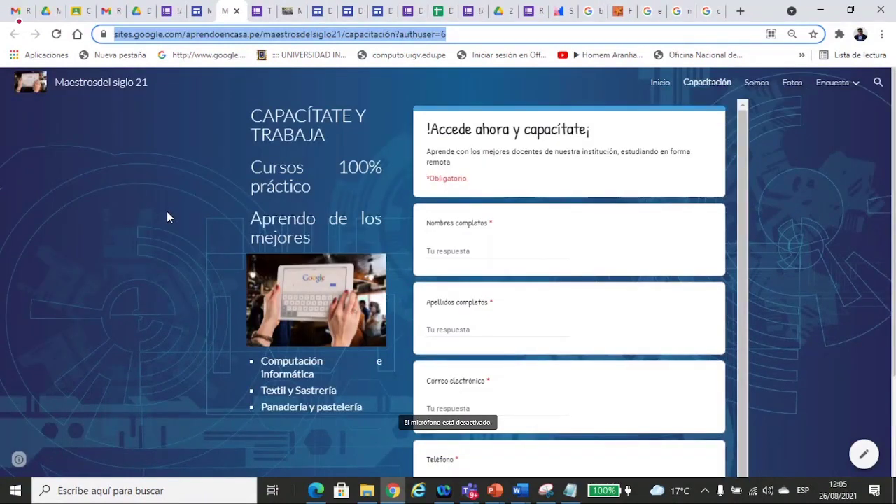
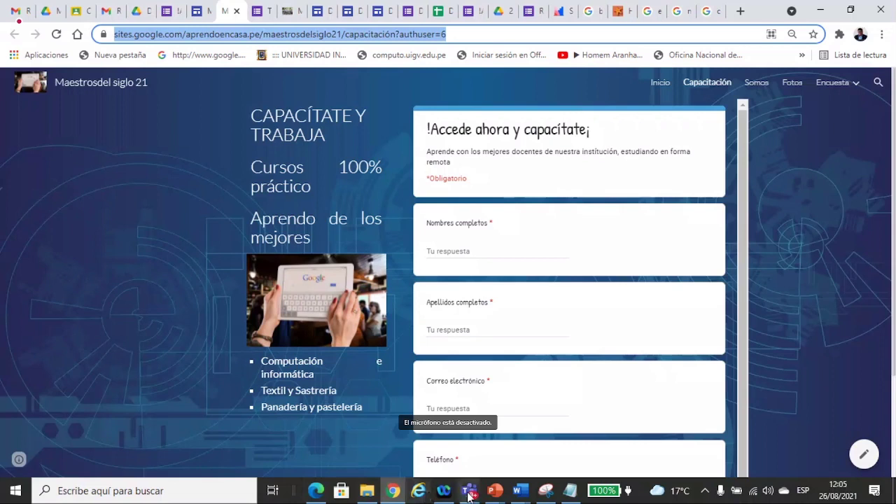
# - Set aside the 26_AGO_21_EJE_3 presentation and open the Word guide 'Guia de Trabajo GOOGLE SITES'
pyautogui.moveTo(494, 491)
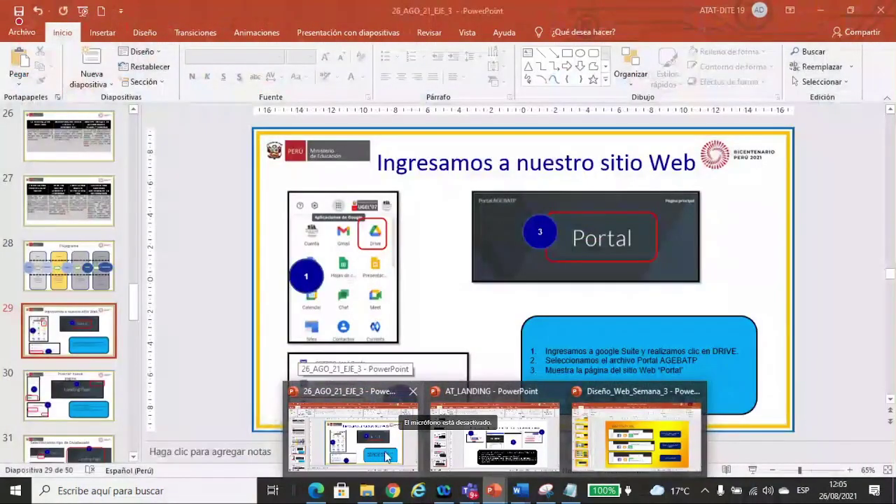
pyautogui.click(322, 407)
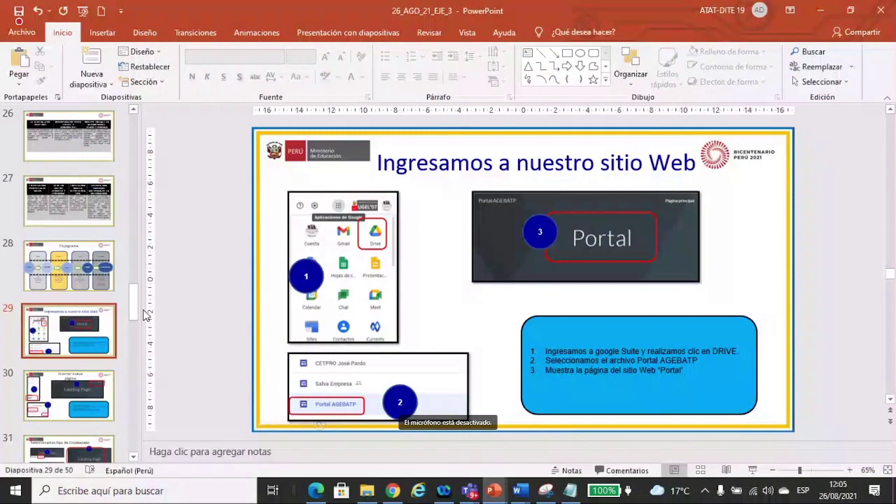
pyautogui.hotkey('alt', 'Tab')
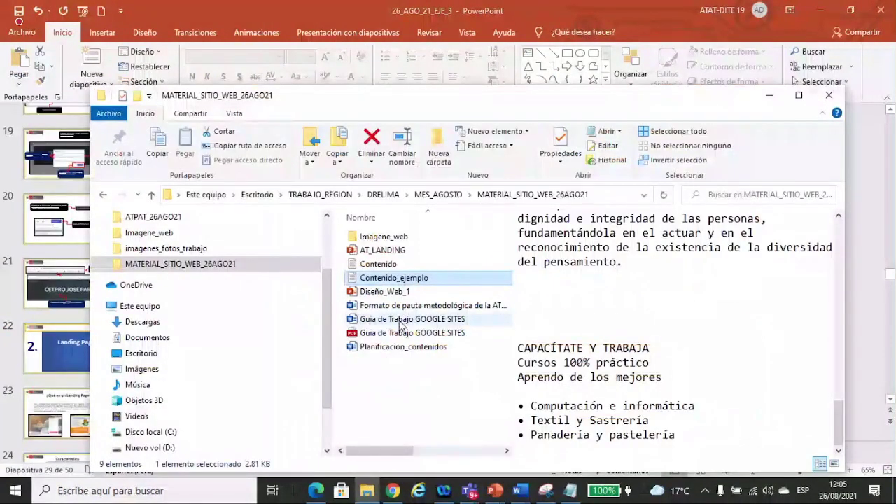
pyautogui.doubleClick(401, 321)
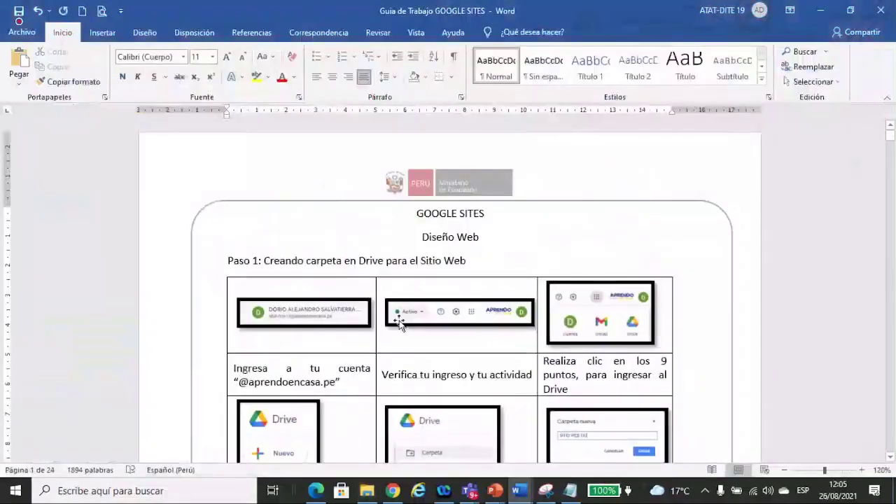
pyautogui.scroll(-1, 315, 236)
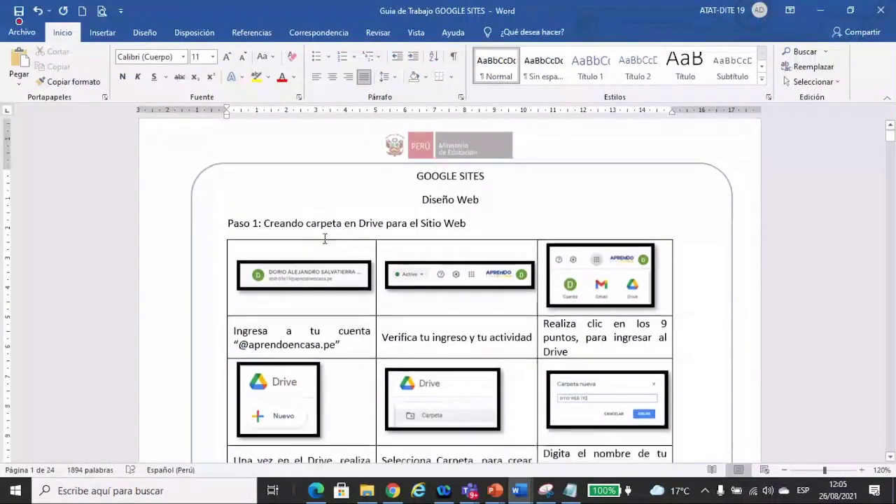
pyautogui.scroll(-5, 324, 236)
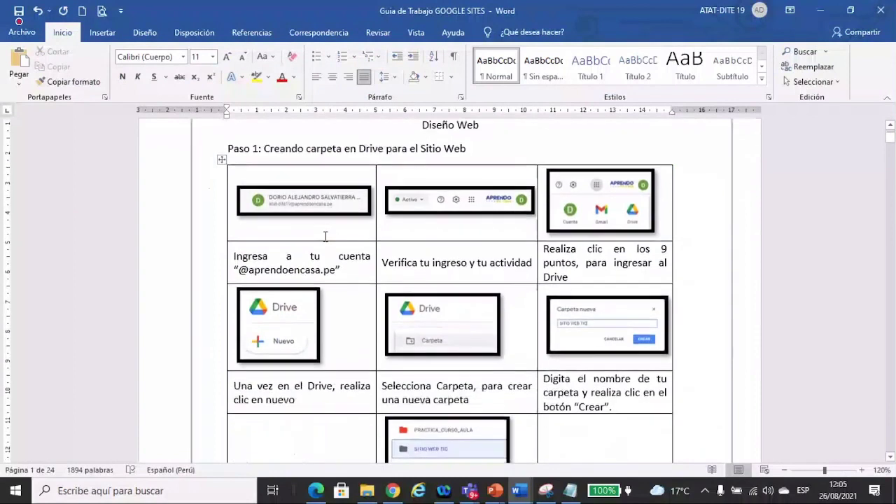
pyautogui.scroll(4, 324, 236)
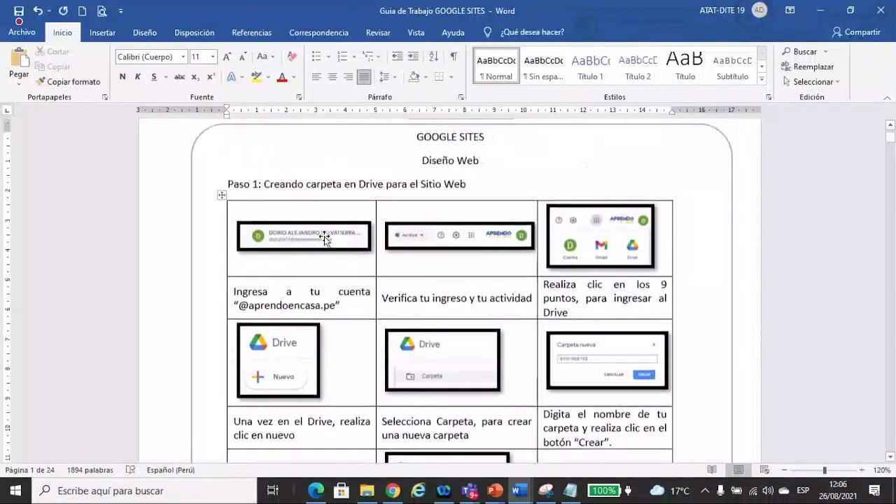
pyautogui.scroll(-4, 324, 236)
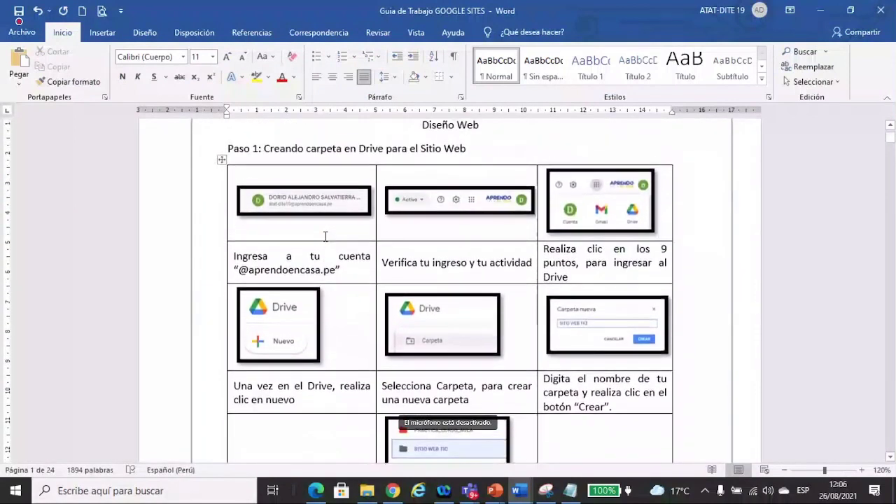
pyautogui.scroll(-7, 325, 236)
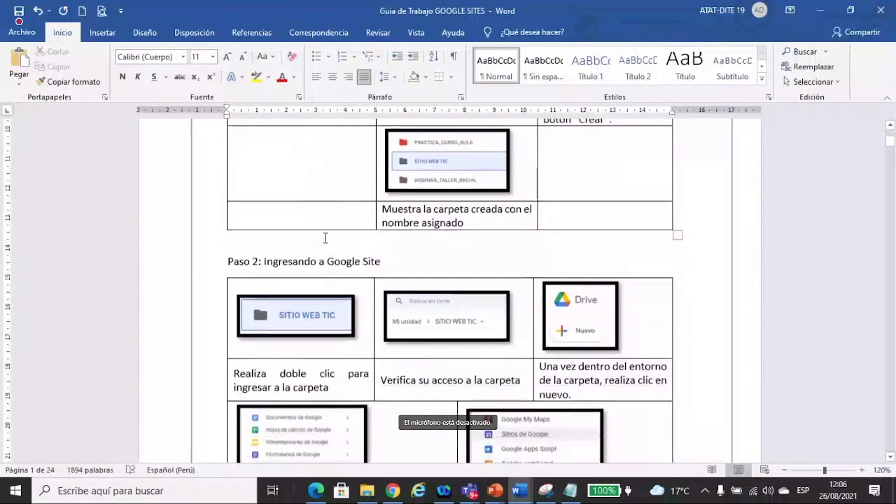
pyautogui.scroll(-3, 324, 239)
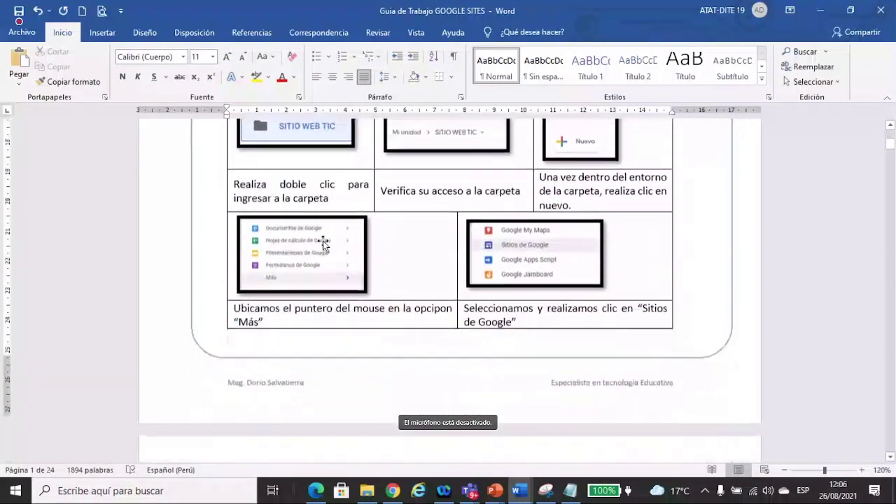
pyautogui.scroll(-5, 323, 241)
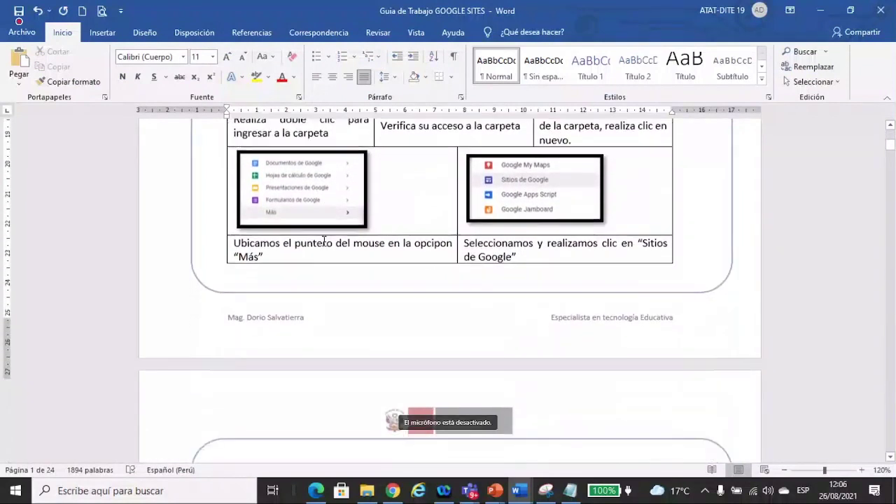
pyautogui.scroll(-2, 323, 244)
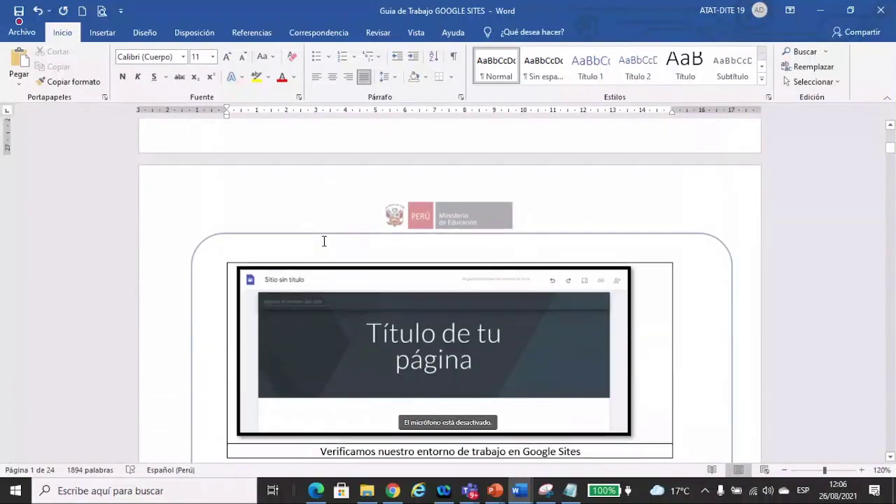
pyautogui.scroll(-5, 324, 241)
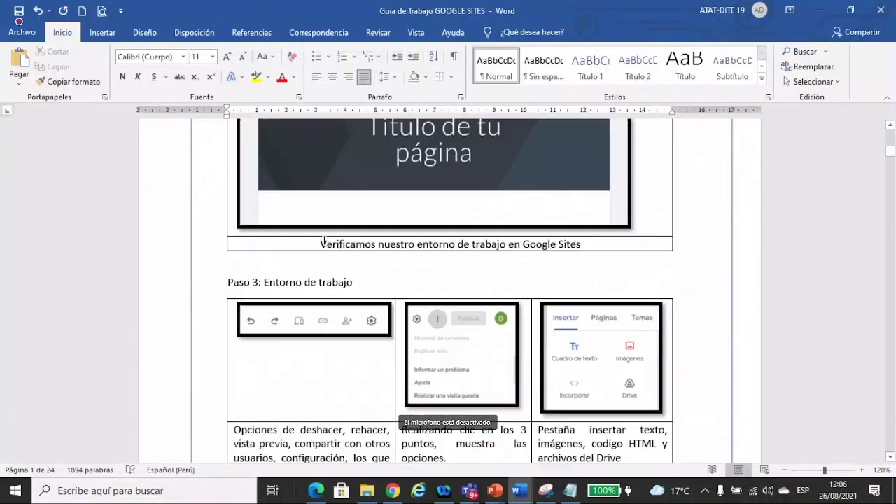
pyautogui.scroll(-7, 323, 241)
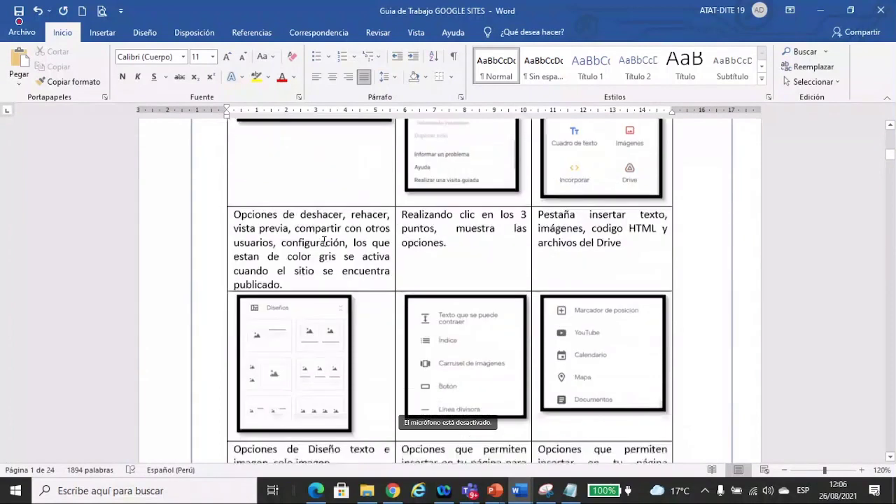
pyautogui.scroll(-7, 323, 241)
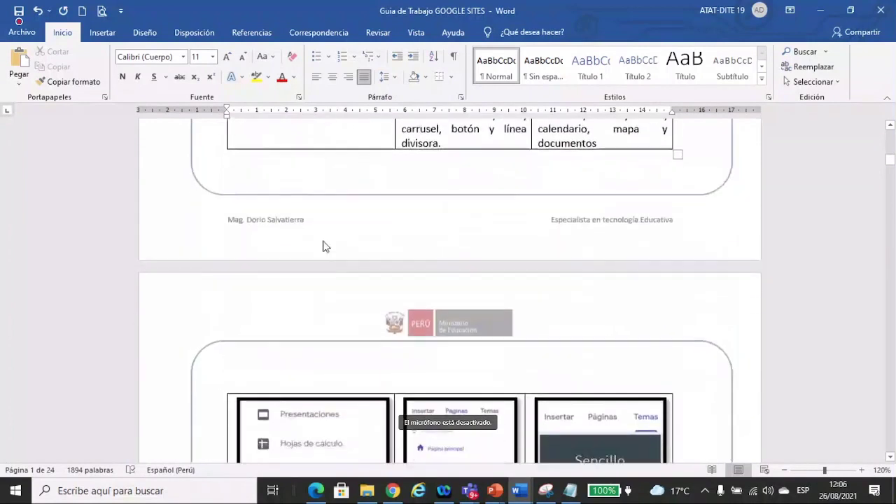
pyautogui.scroll(-7, 324, 241)
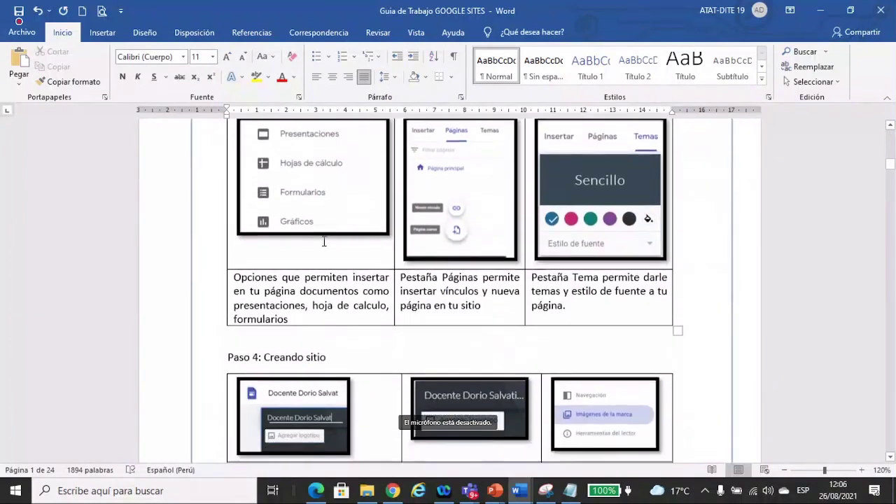
pyautogui.scroll(-7, 324, 241)
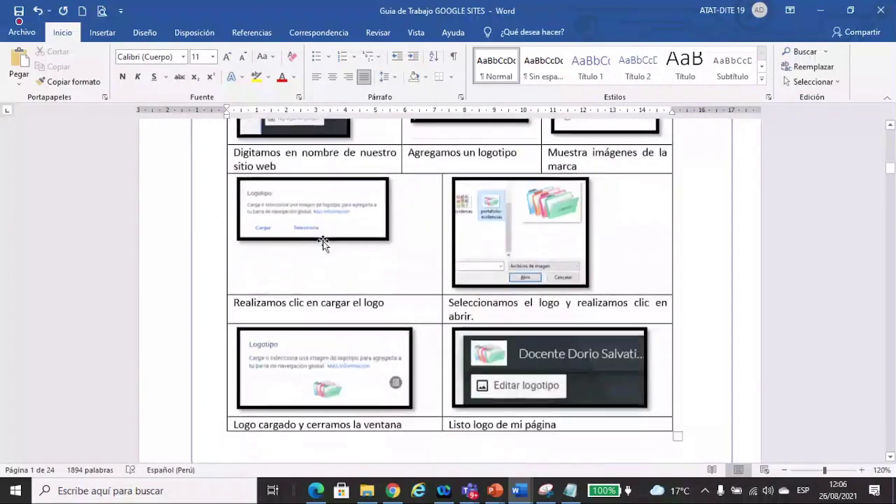
pyautogui.scroll(-7, 324, 241)
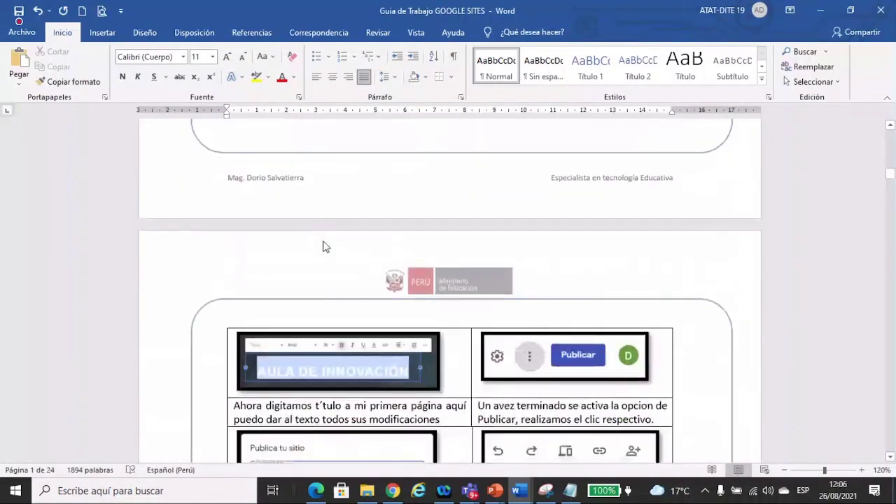
pyautogui.scroll(-7, 324, 242)
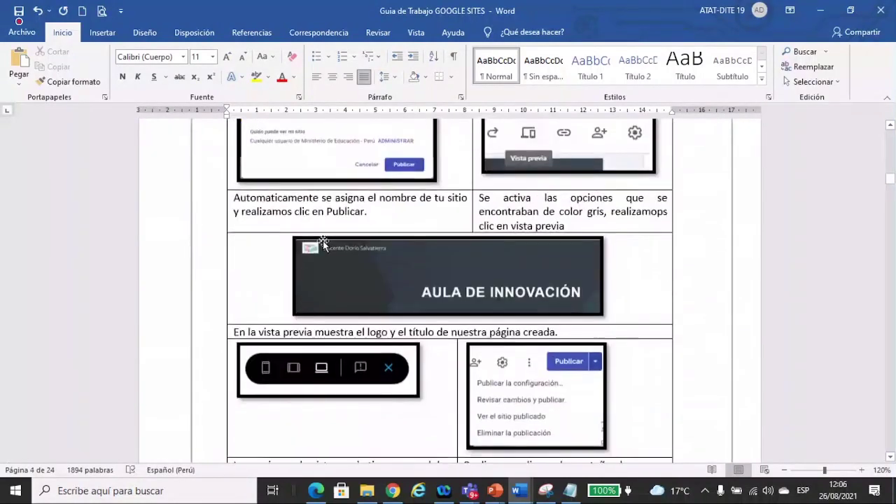
pyautogui.scroll(-8, 324, 242)
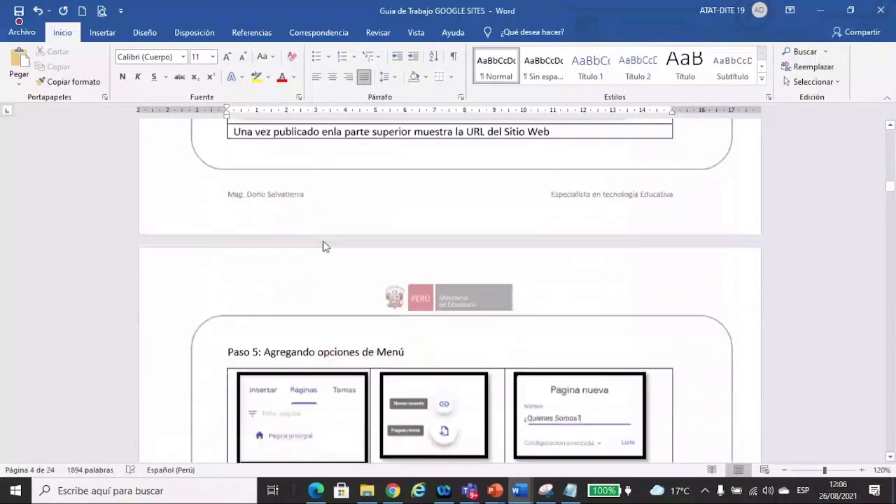
pyautogui.scroll(-8, 323, 241)
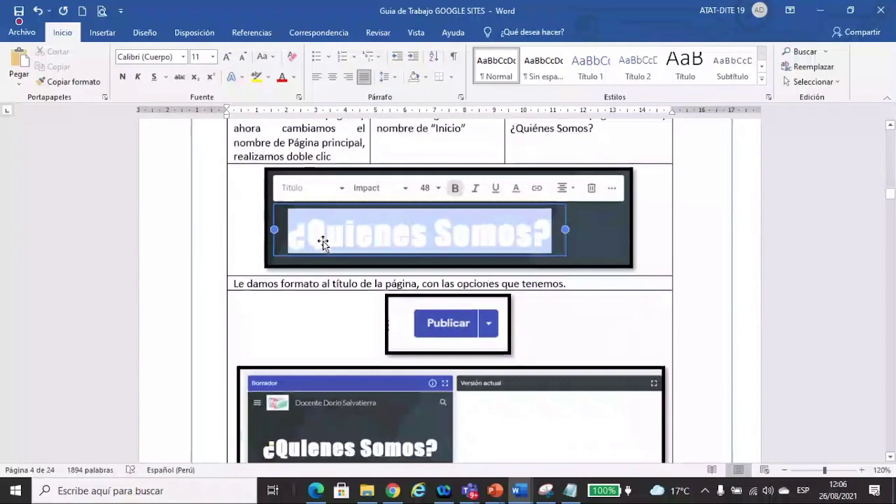
pyautogui.scroll(-8, 323, 241)
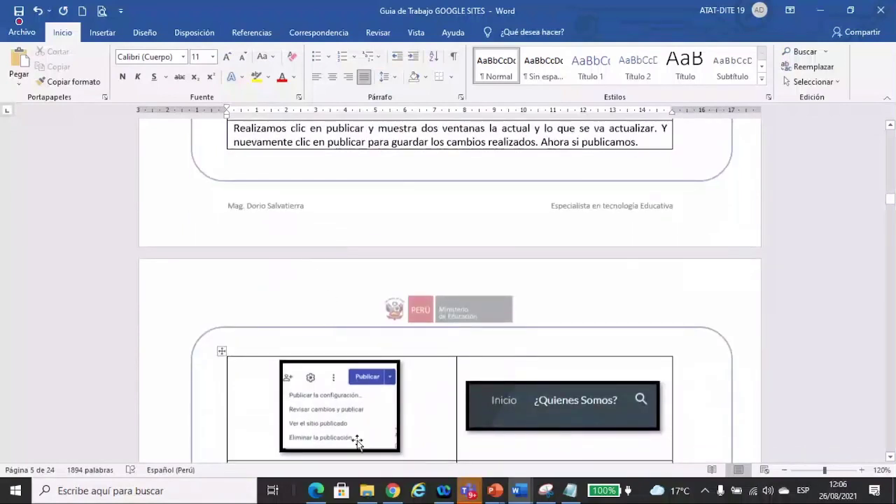
pyautogui.click(392, 492)
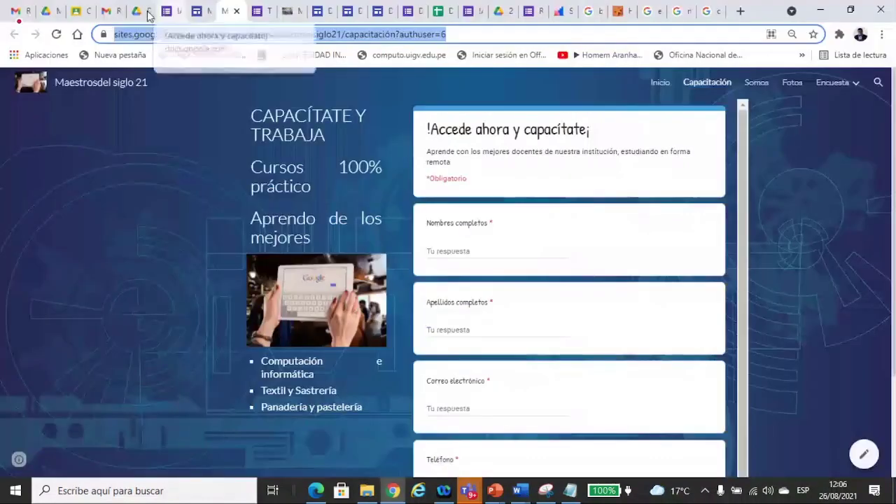
# - In SITIO WEB TIC, set the Maestrosdel siglo 21 published site's link access to Público
pyautogui.click(139, 12)
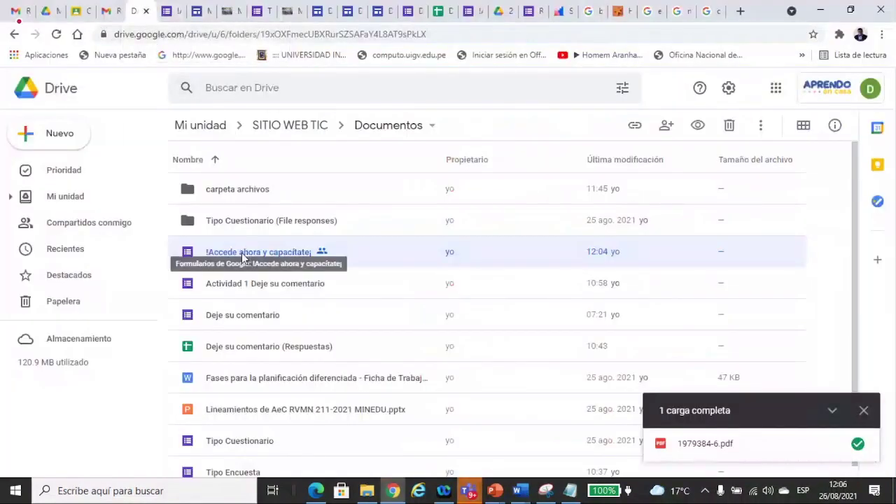
pyautogui.click(270, 127)
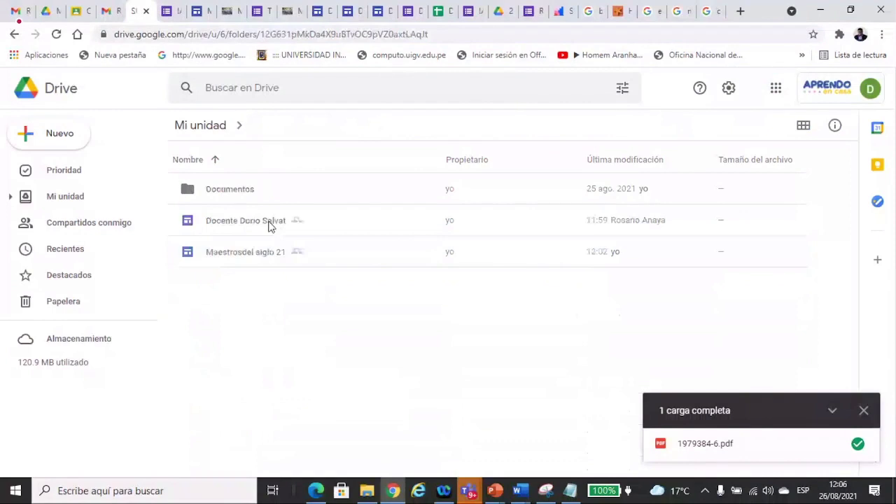
pyautogui.rightClick(251, 259)
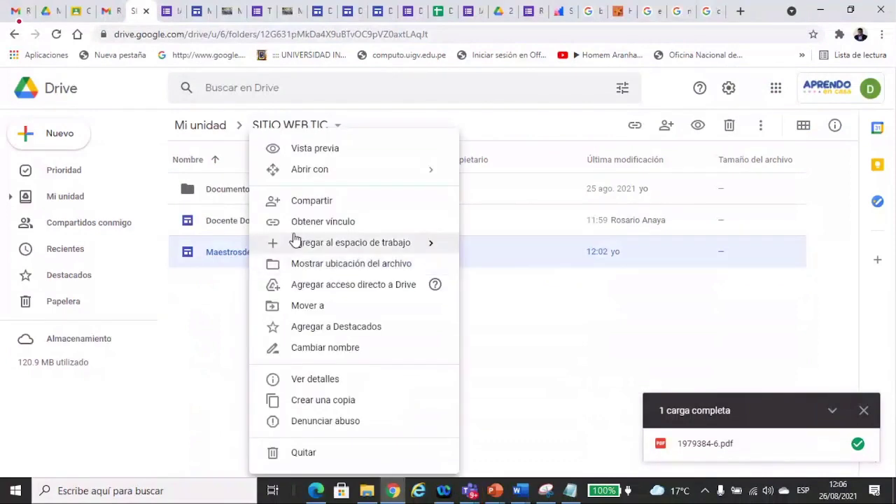
pyautogui.click(309, 222)
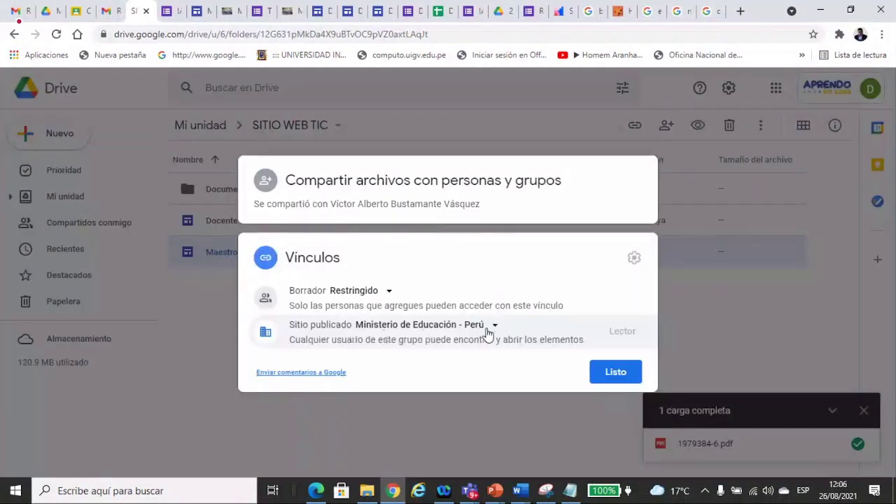
pyautogui.click(494, 327)
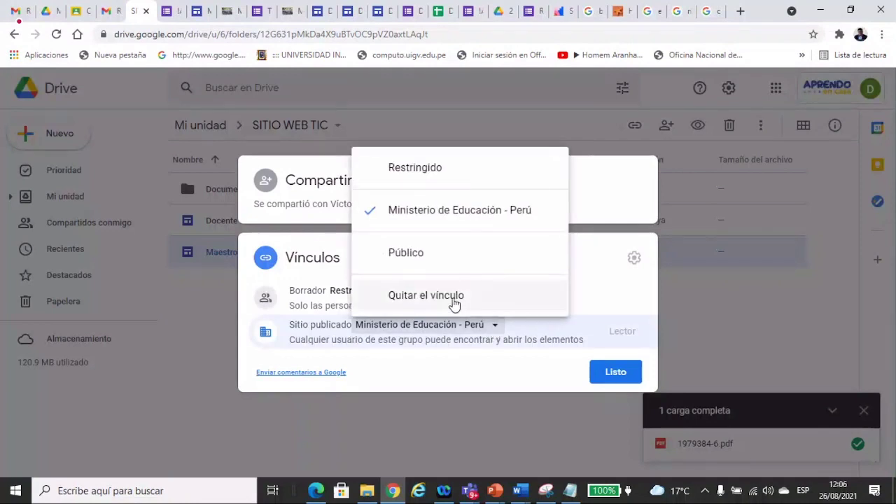
pyautogui.click(425, 255)
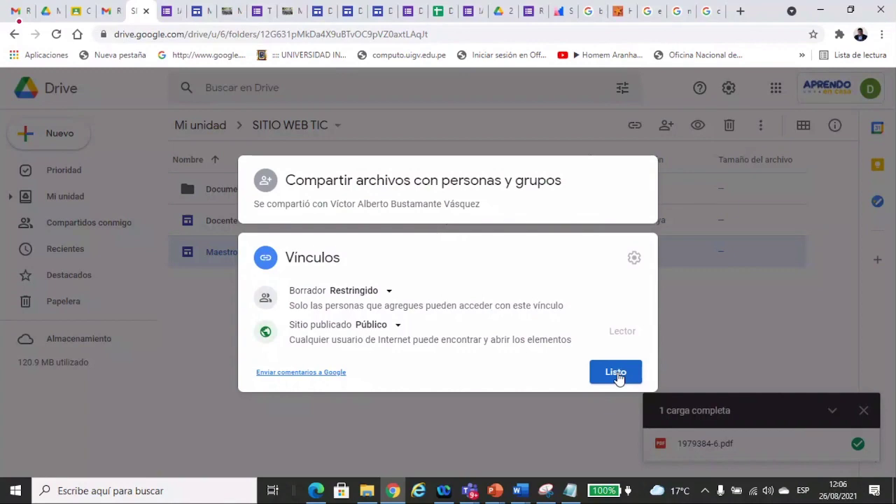
pyautogui.click(616, 372)
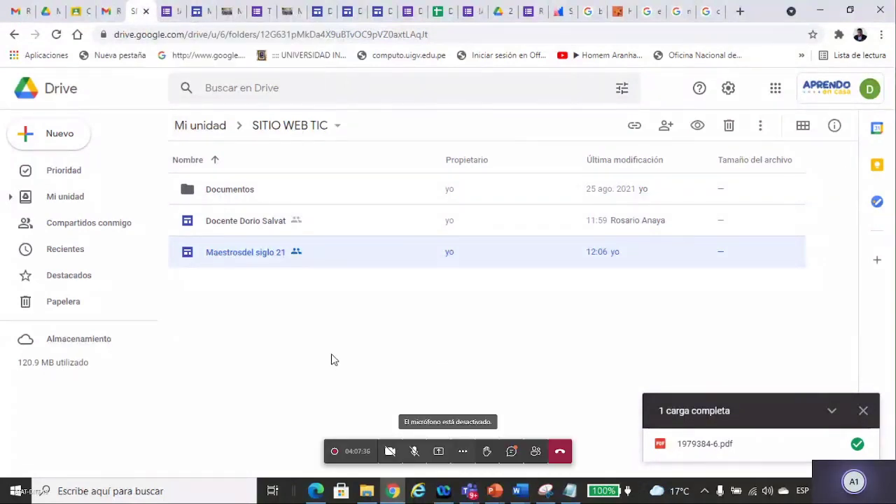
# - Open the meeting chat and check that the site's published version is set to Público
pyautogui.click(512, 451)
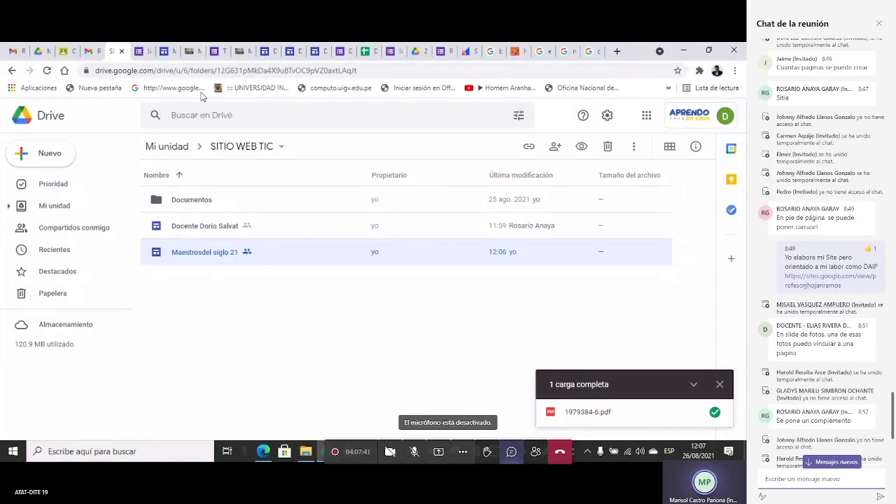
pyautogui.rightClick(221, 259)
pyautogui.click(283, 227)
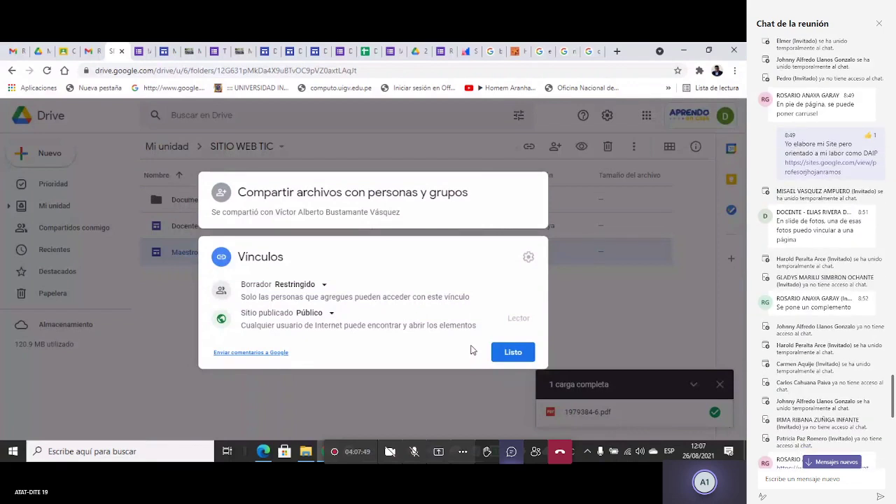
pyautogui.moveTo(841, 172); pyautogui.dragTo(785, 143)
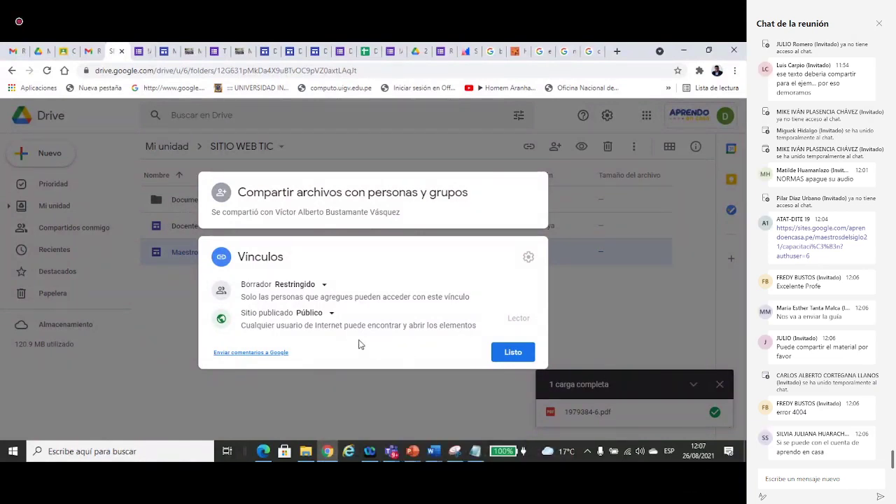
pyautogui.click(332, 315)
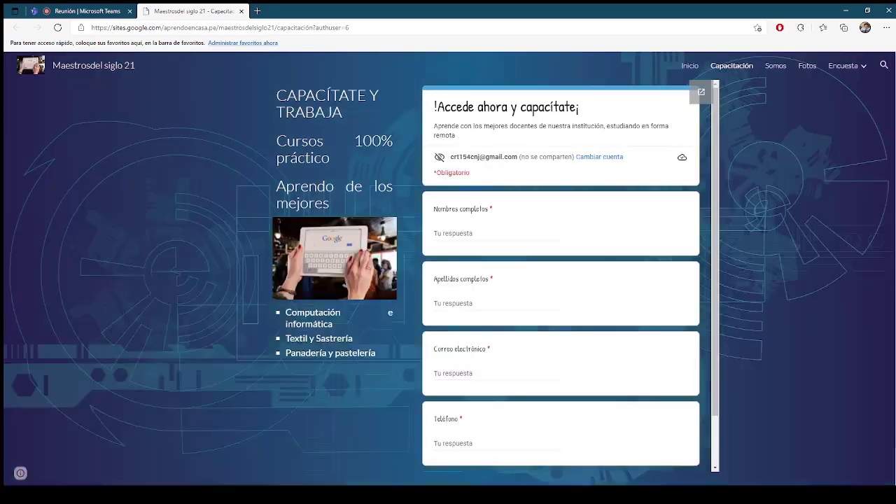
# - Fill the Capacitación sign-up form with autofill values and add an uppercase second surname
pyautogui.click(496, 233)
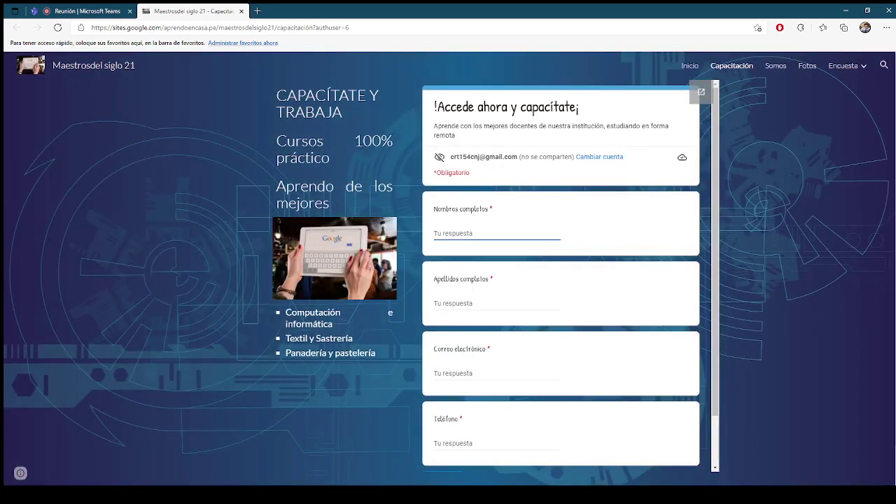
pyautogui.press('Down')
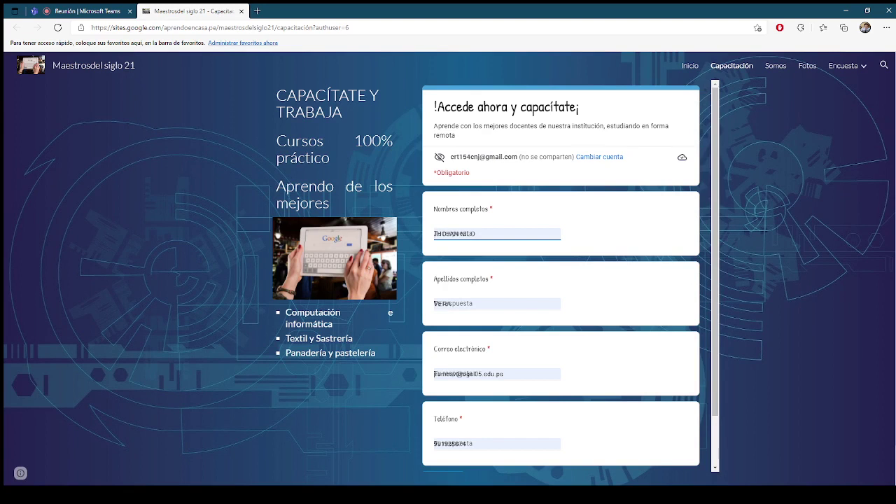
pyautogui.press('Return')
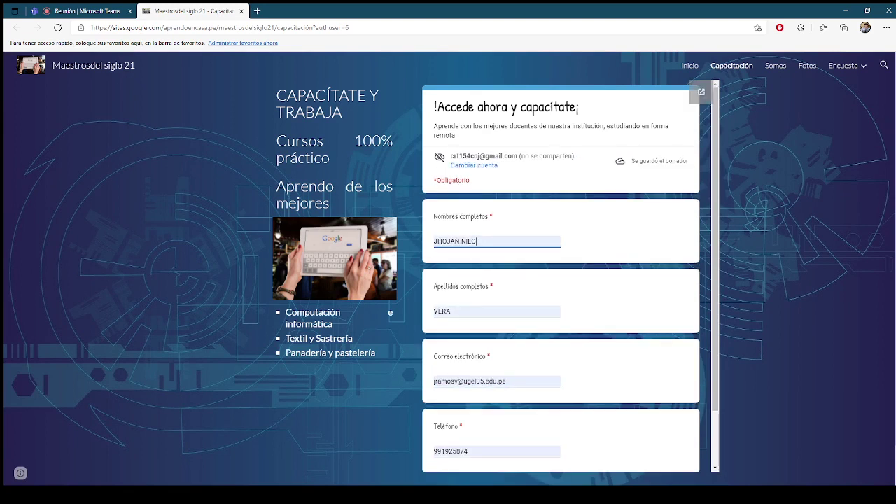
pyautogui.click(439, 311)
pyautogui.write('ramos')
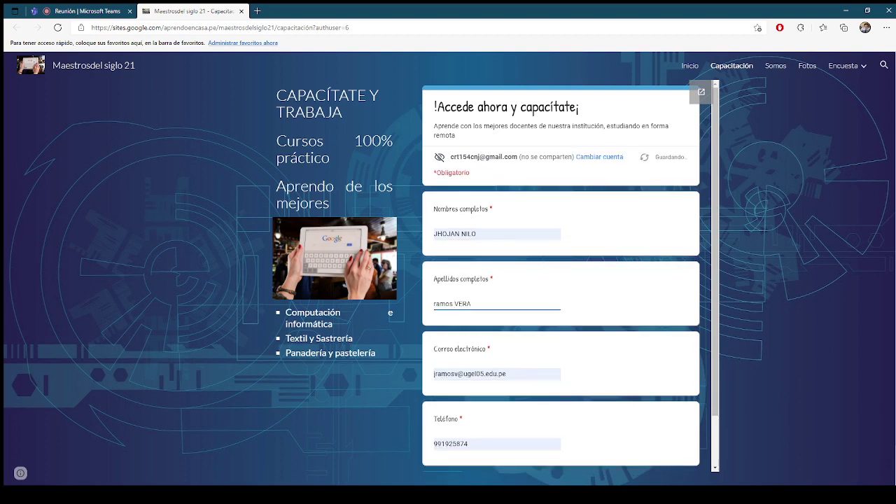
pyautogui.press('BackSpace')
pyautogui.press('BackSpace')
pyautogui.press('BackSpace')
pyautogui.press('BackSpace')
pyautogui.press('BackSpace')
pyautogui.press('BackSpace')
pyautogui.write('RAMOS')
# - Submit the registration with Enviar and return to the Teams meeting tab
pyautogui.scroll(-3, 560, 280)
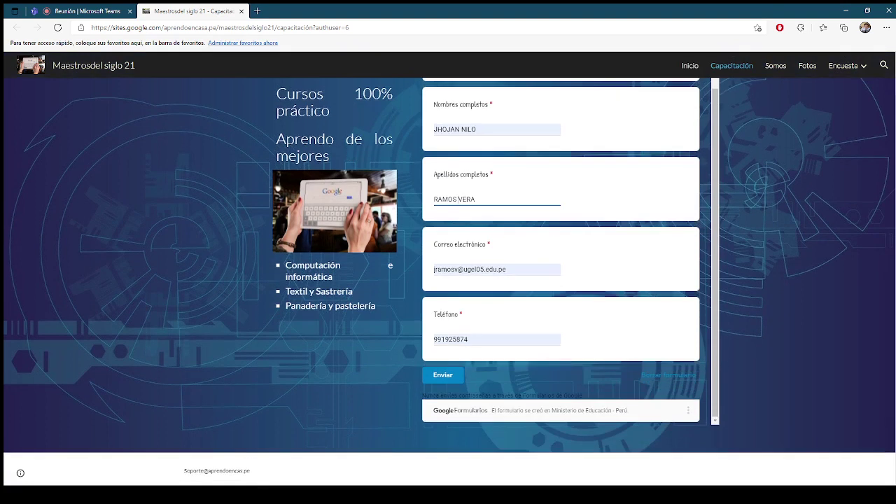
pyautogui.click(443, 382)
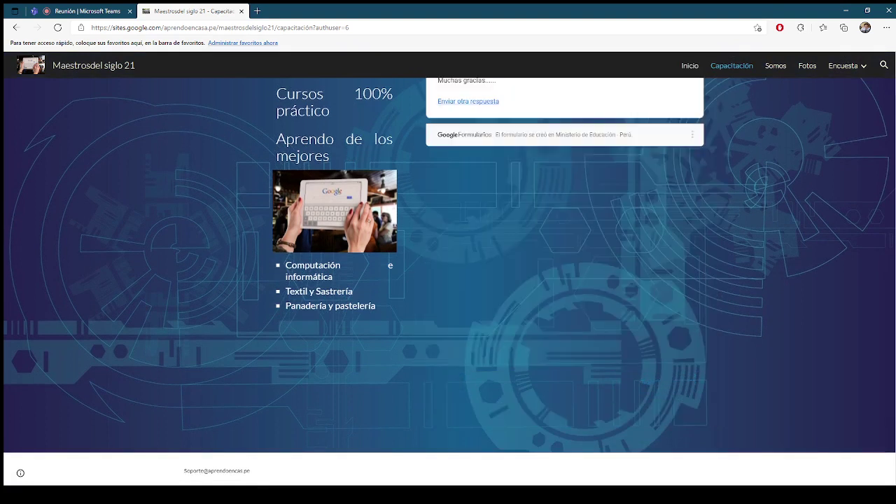
pyautogui.hotkey('ctrl', 'shift', 'Tab')
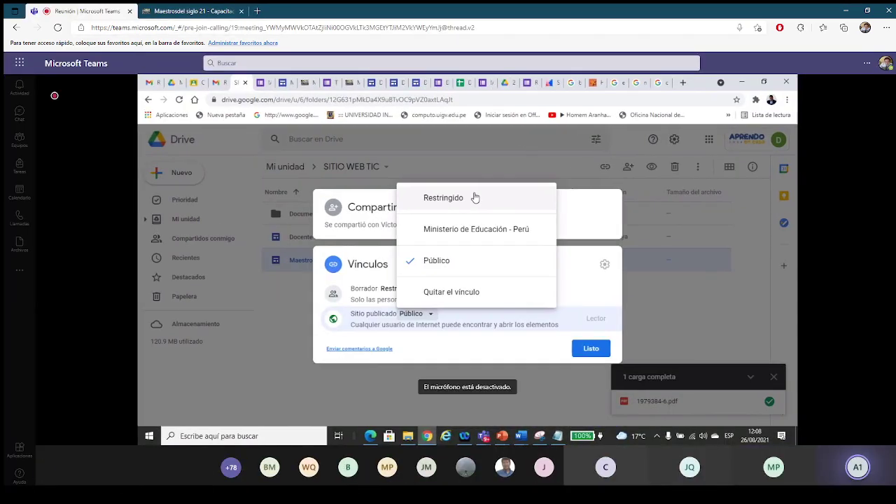
# - Show the Teams meeting full screen without chat and dismiss the Drive sharing dialog
pyautogui.click(883, 97)
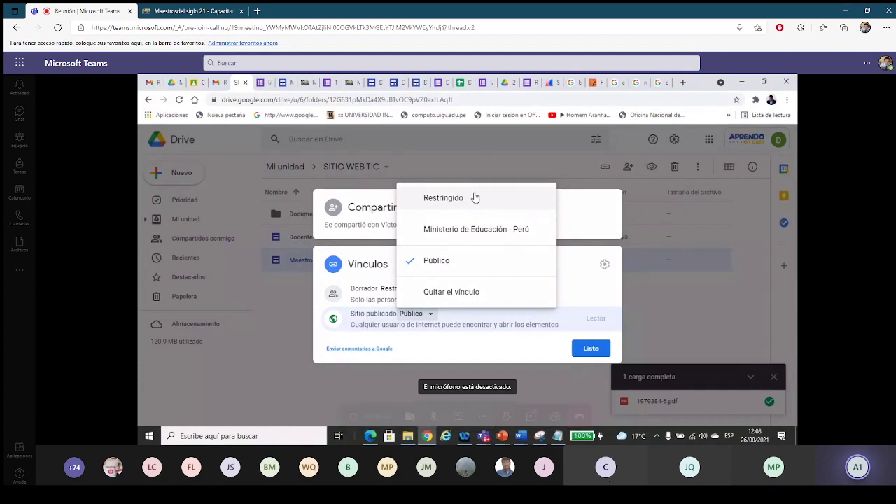
pyautogui.click(481, 416)
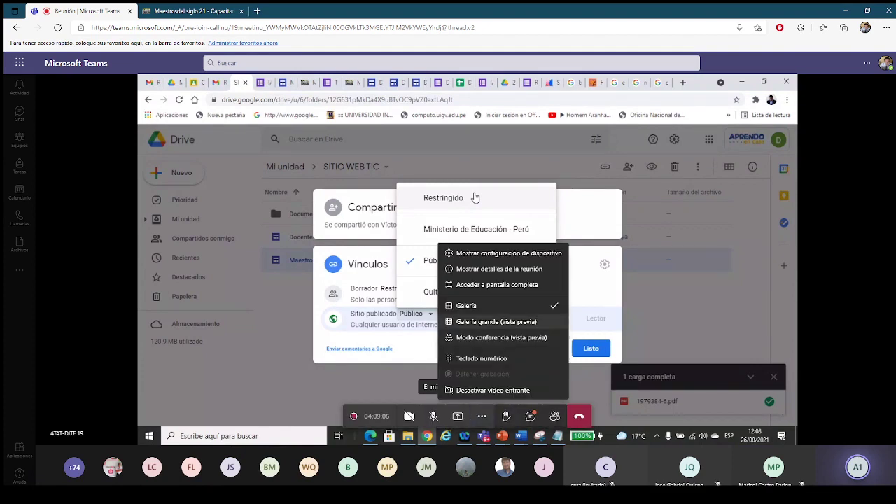
pyautogui.click(497, 284)
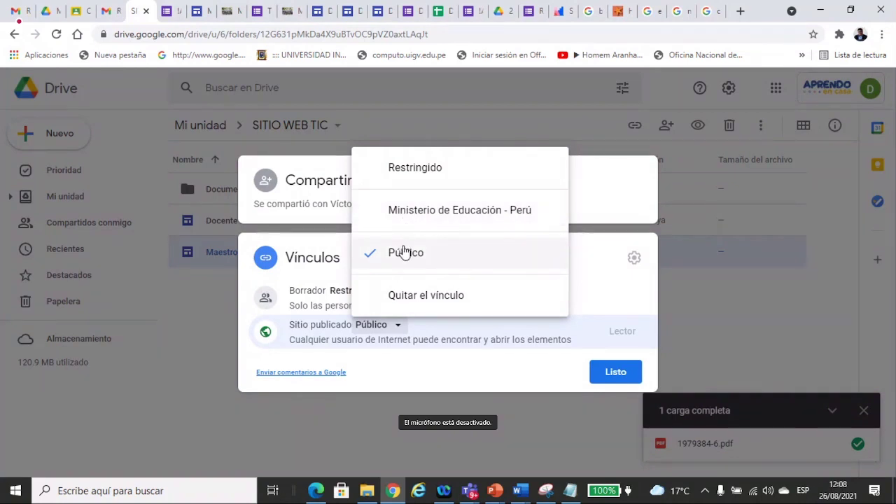
pyautogui.click(514, 119)
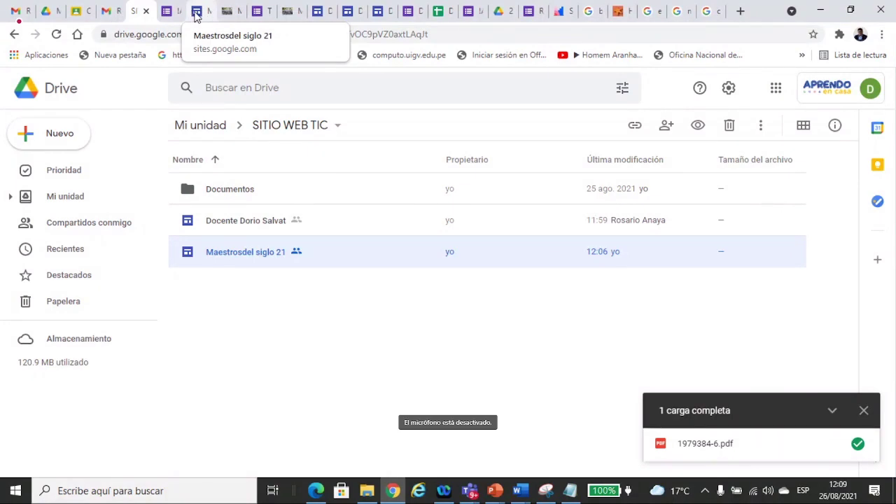
pyautogui.click(195, 14)
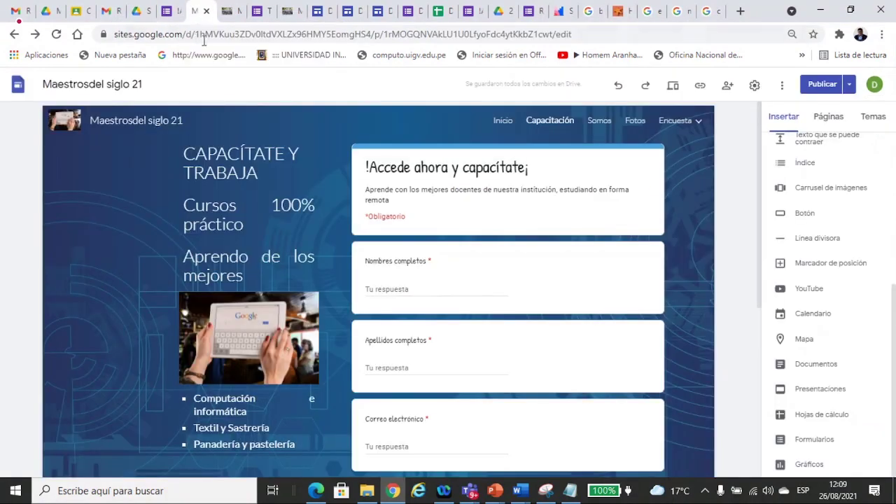
# - Scroll the published Capacitación form back to the top, mute the mic, and return to SITIO WEB TIC
pyautogui.click(226, 10)
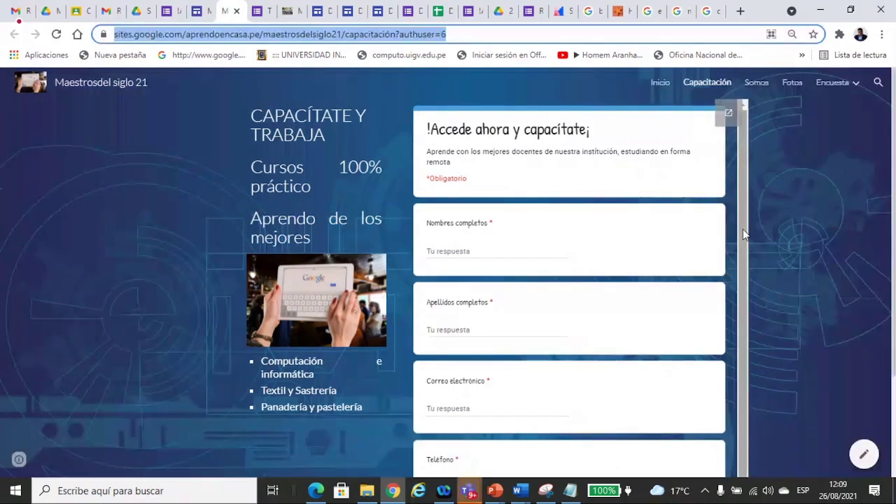
pyautogui.moveTo(740, 225); pyautogui.dragTo(745, 291)
pyautogui.moveTo(746, 324); pyautogui.dragTo(742, 179)
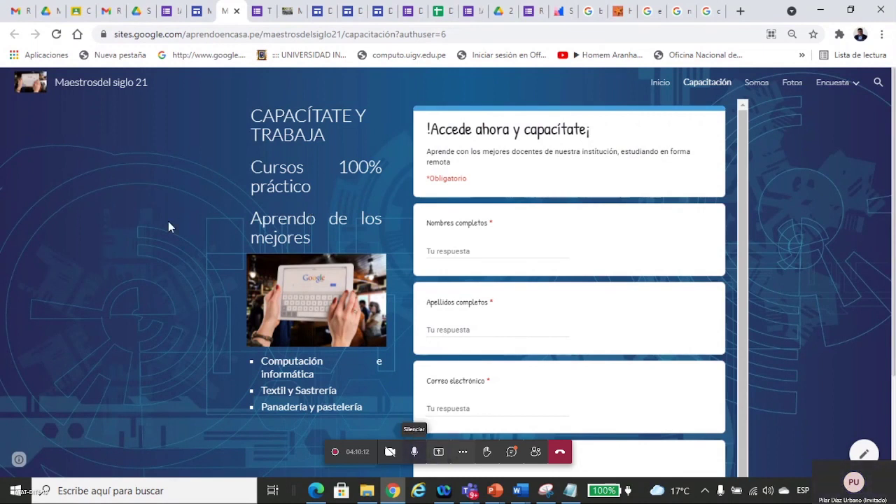
pyautogui.hotkey('ctrl', 'shift', 'm')
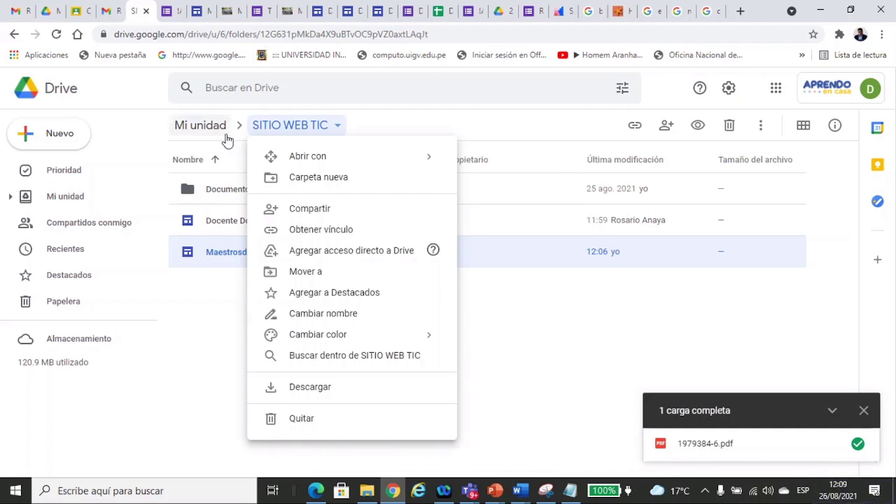
pyautogui.click(219, 132)
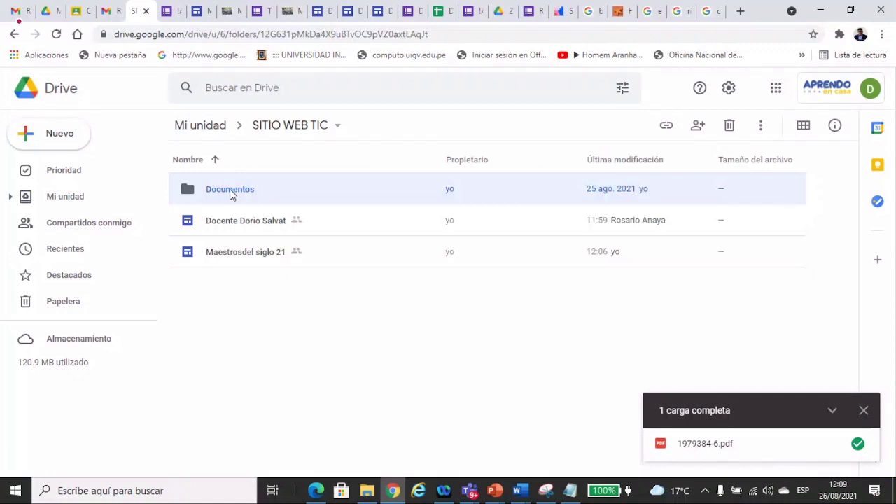
# - Open the Documentos folder and the sign-up form's Respuestas tab
pyautogui.doubleClick(230, 189)
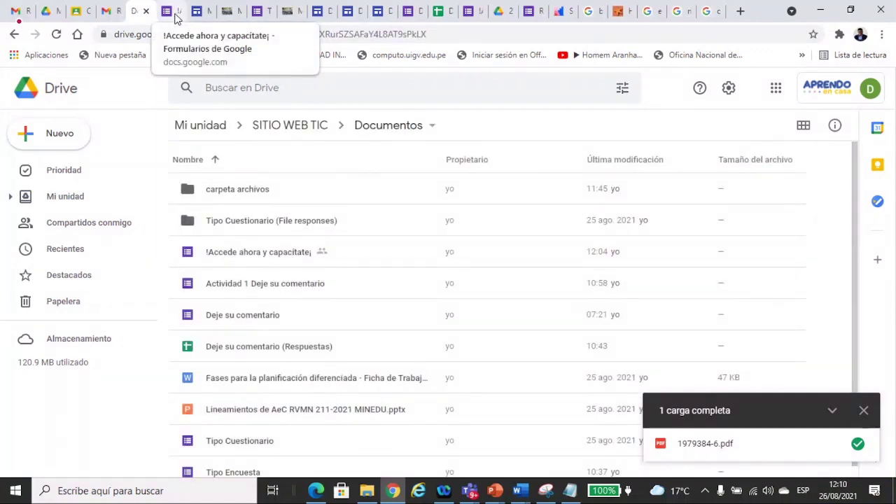
pyautogui.click(175, 16)
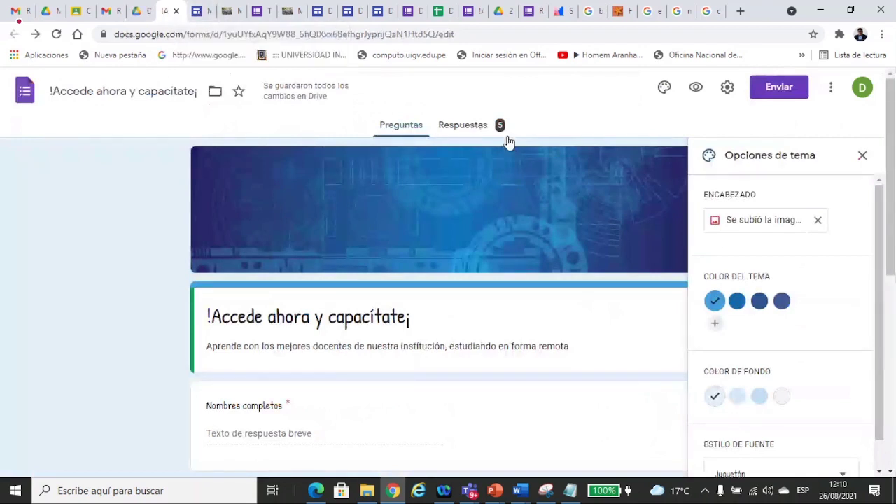
pyautogui.click(464, 127)
# - Scroll through the 5-response summary, selecting the five phone number answers
pyautogui.scroll(-2, 446, 285)
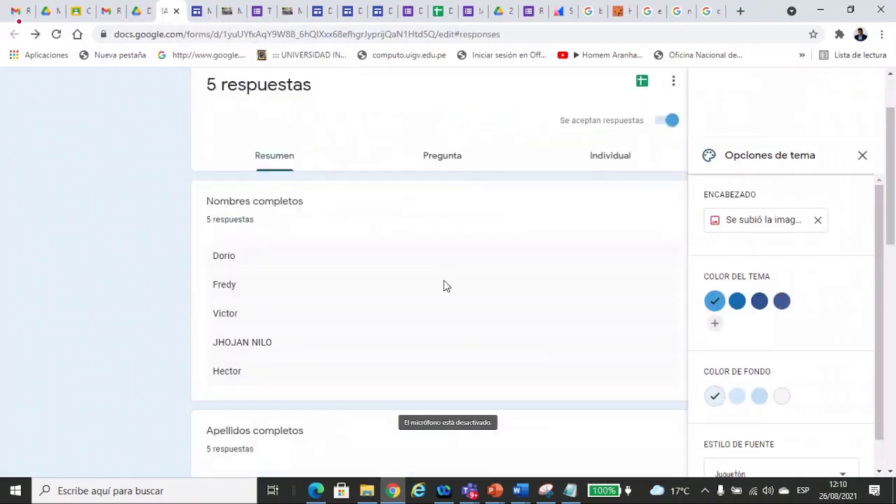
pyautogui.scroll(-2, 446, 285)
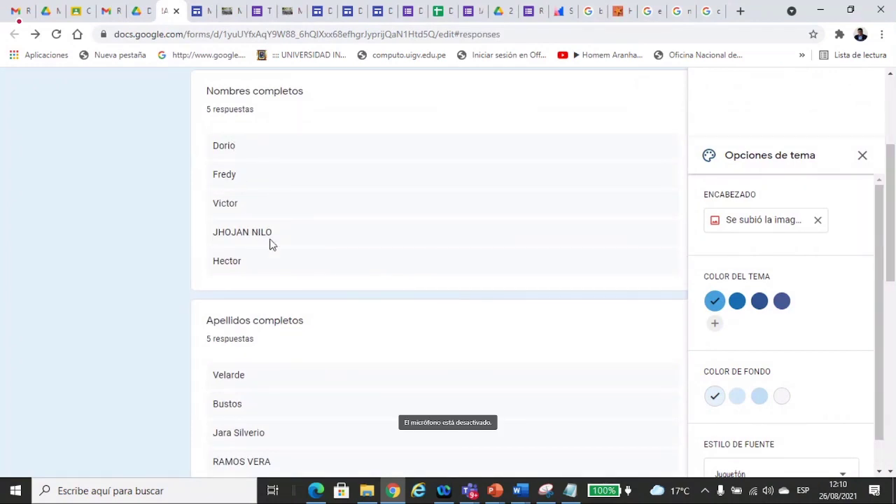
pyautogui.scroll(-2, 266, 268)
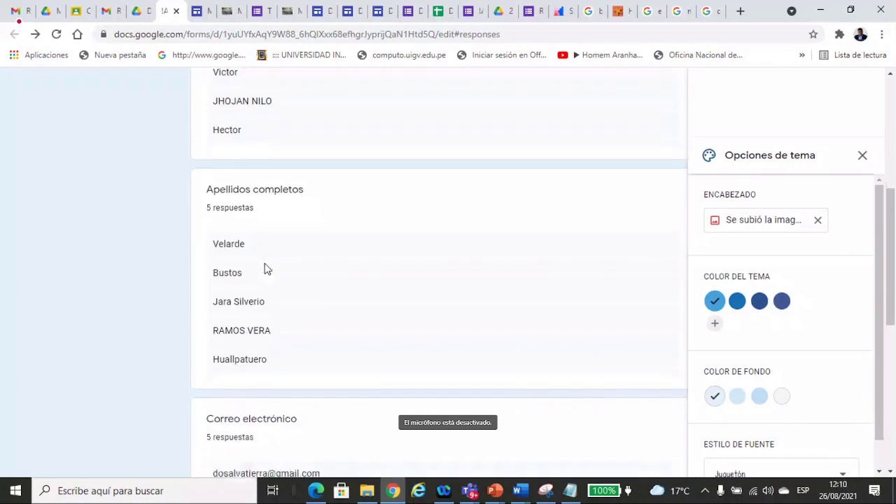
pyautogui.scroll(-3, 266, 268)
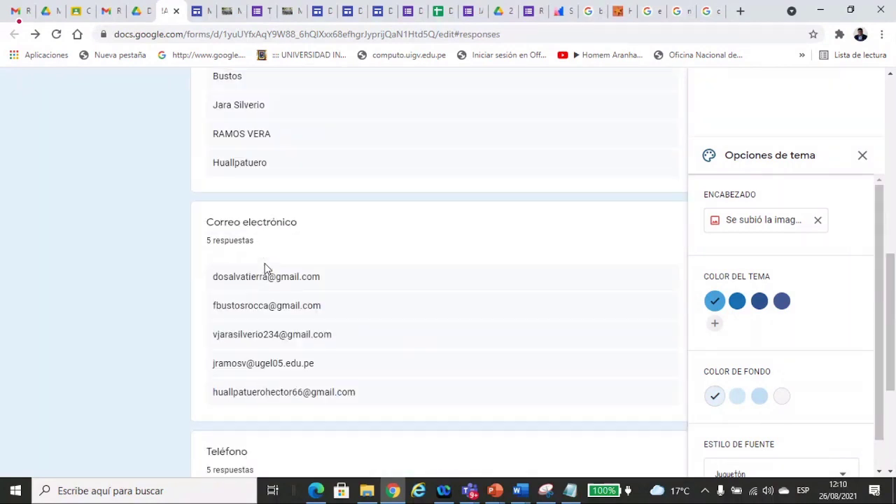
pyautogui.scroll(-1, 313, 335)
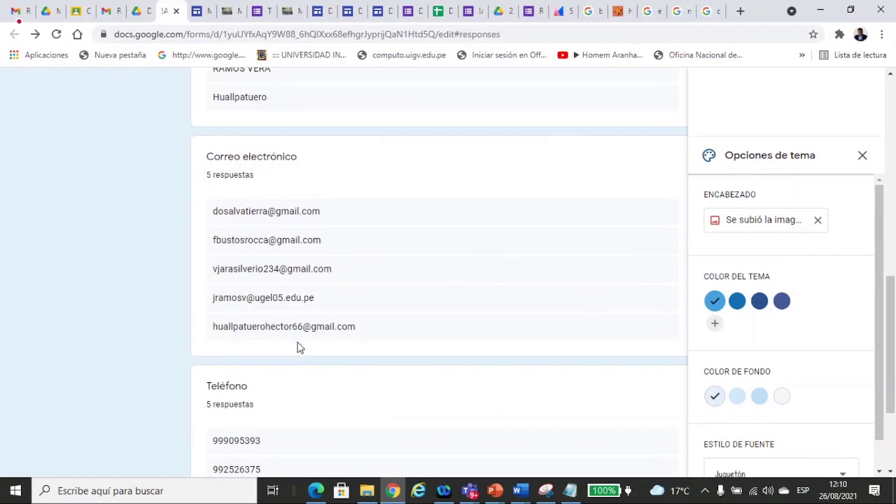
pyautogui.scroll(-2, 294, 343)
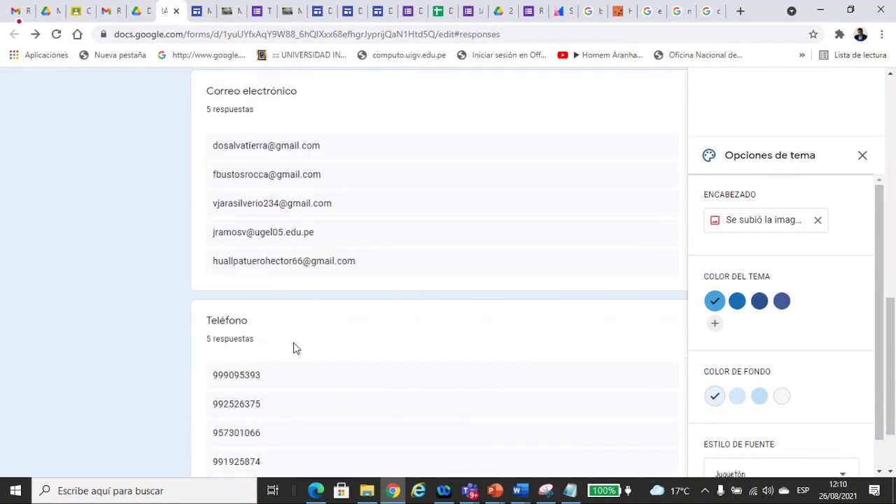
pyautogui.scroll(3, 276, 318)
pyautogui.scroll(-3, 273, 280)
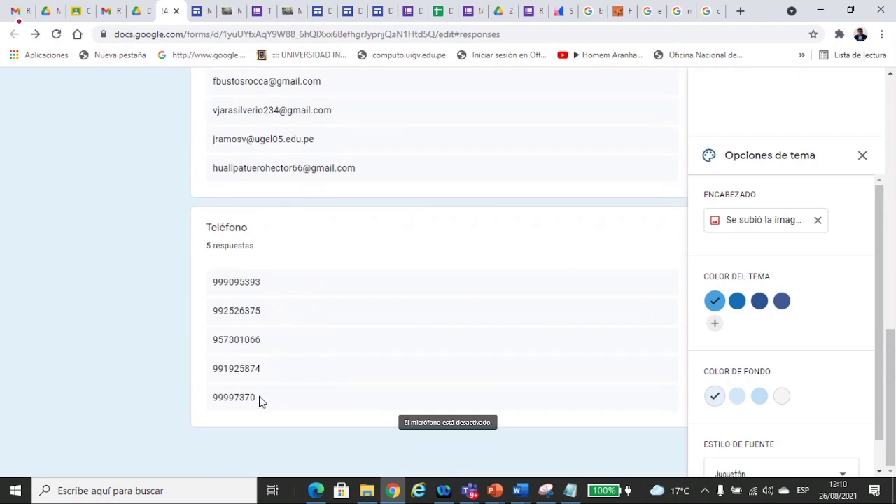
pyautogui.moveTo(252, 396); pyautogui.dragTo(206, 280)
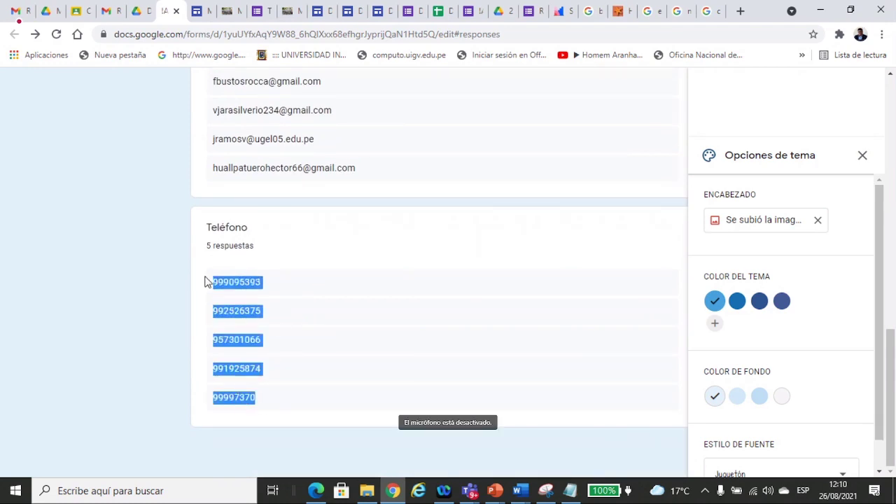
pyautogui.scroll(1, 313, 264)
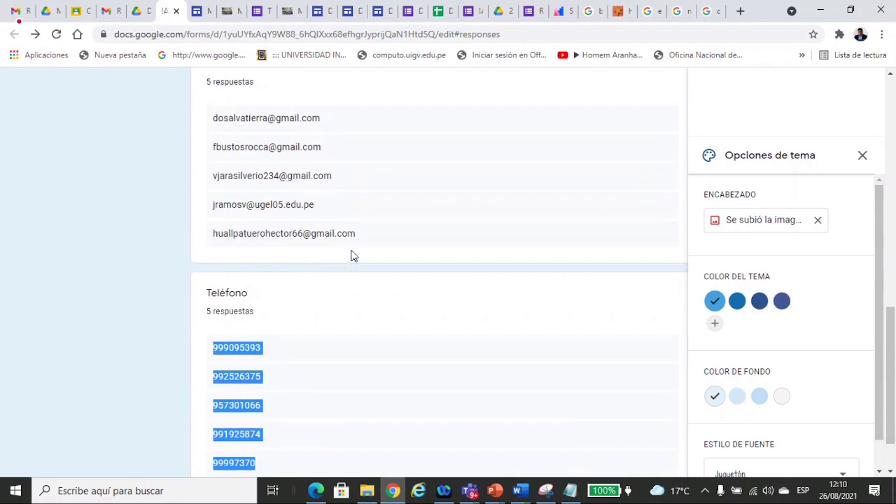
pyautogui.scroll(4, 352, 255)
pyautogui.scroll(6, 352, 255)
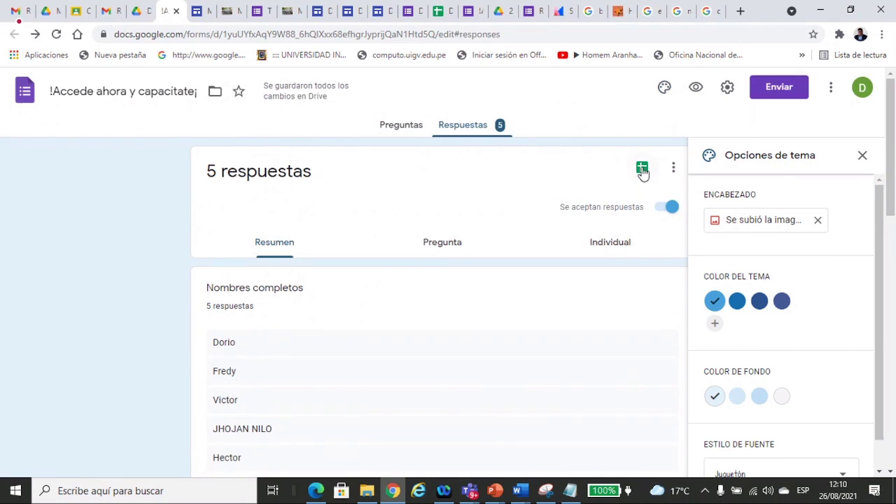
# - Create a new linked responses spreadsheet and step up the first-name column from B7
pyautogui.click(643, 171)
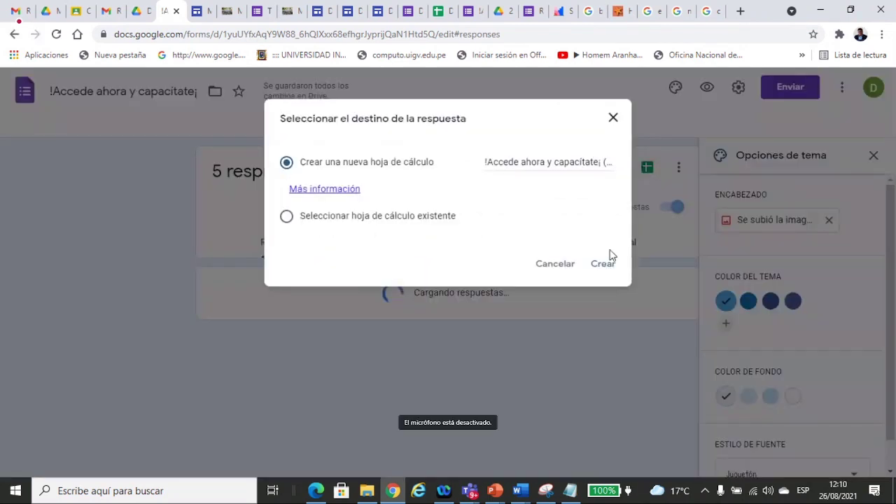
pyautogui.click(599, 263)
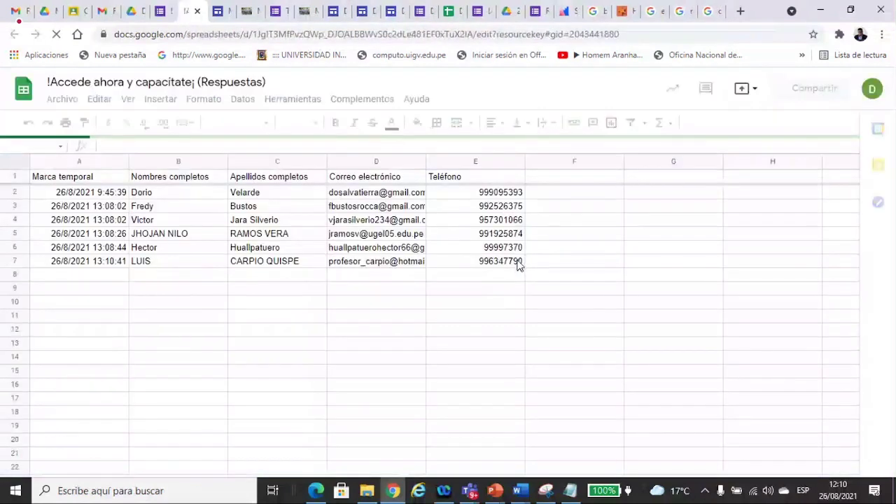
pyautogui.click(187, 261)
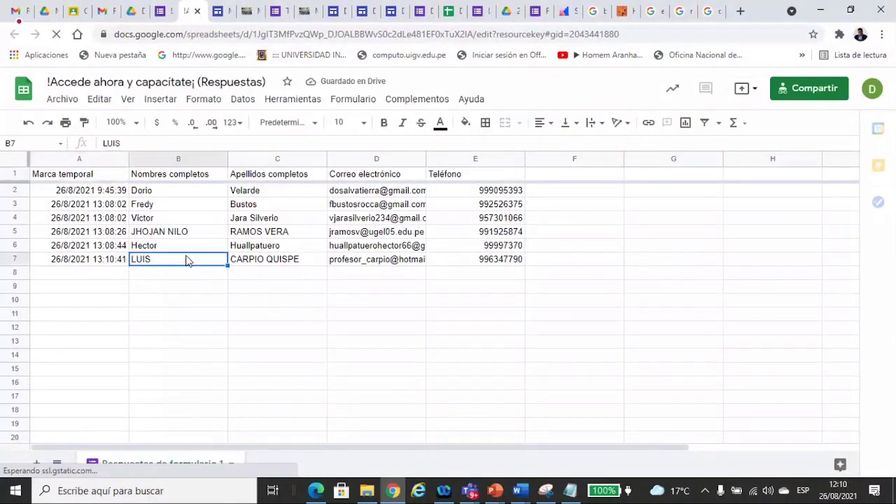
pyautogui.press('Up')
pyautogui.press('Up')
pyautogui.press('Up')
pyautogui.press('Up')
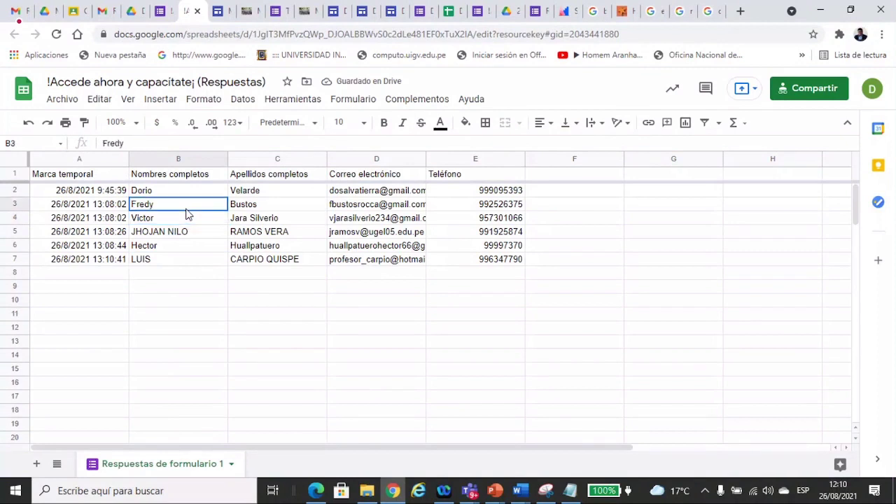
pyautogui.press('Up')
# - Select the surname cells in column C up to C3, briefly unmuting the mic to speak
pyautogui.click(293, 259)
pyautogui.click(297, 246)
pyautogui.click(295, 231)
pyautogui.click(297, 215)
pyautogui.click(295, 202)
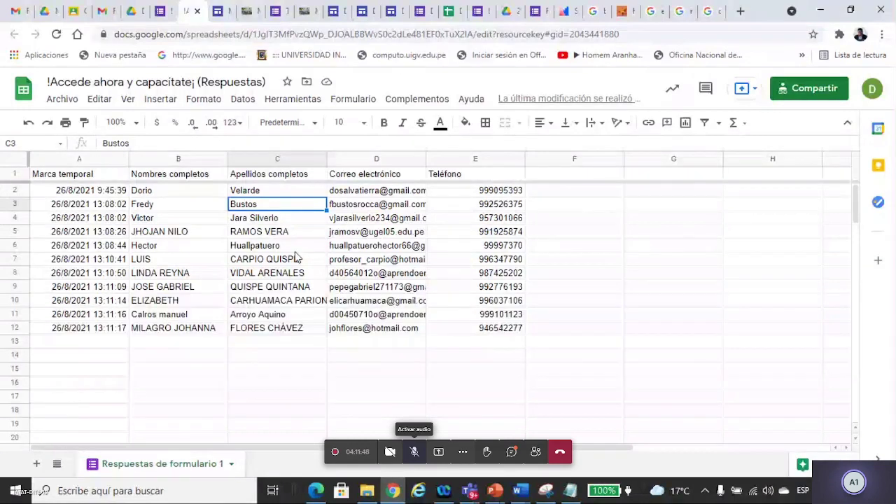
pyautogui.hotkey('ctrl', 'shift', 'm')
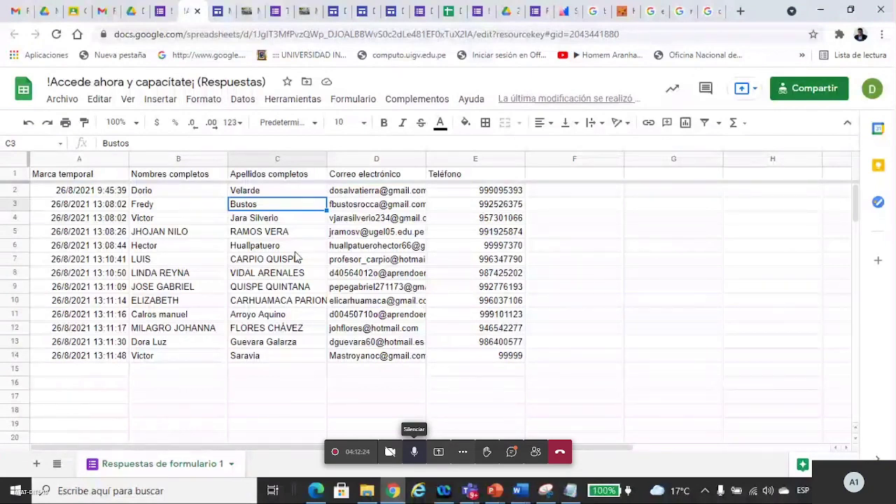
pyautogui.hotkey('ctrl', 'shift', 'm')
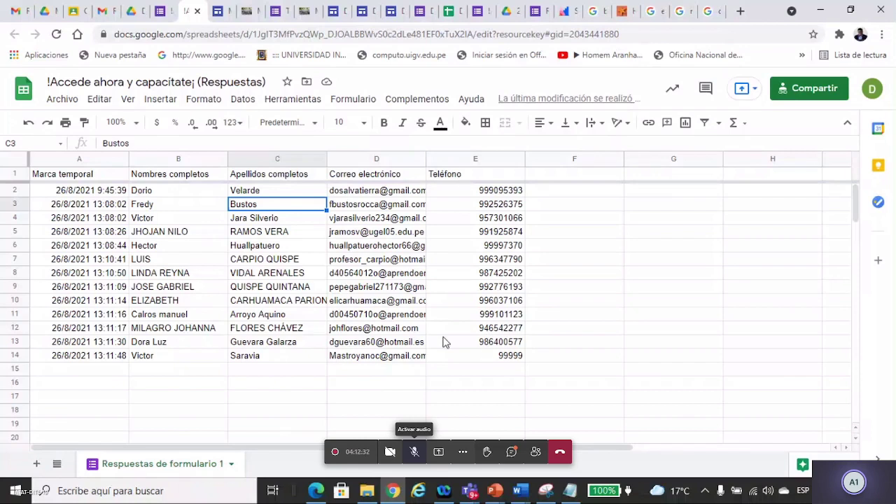
# - Select e-mail cells in column D up to D7 as new responses fill through row 19
pyautogui.click(354, 343)
pyautogui.click(361, 315)
pyautogui.click(363, 261)
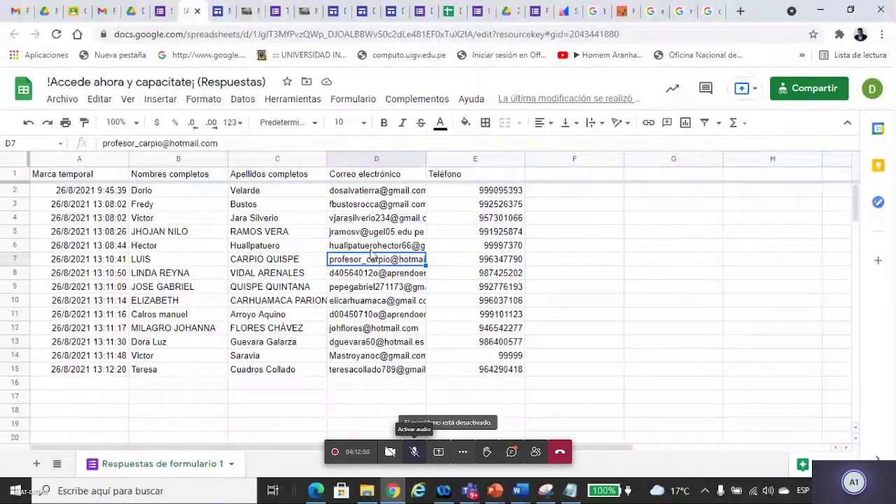
pyautogui.moveTo(378, 210)
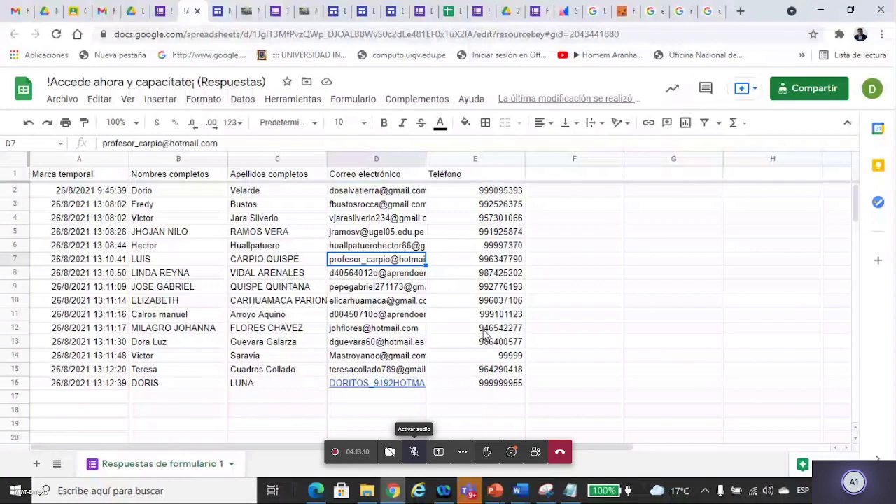
pyautogui.moveTo(411, 338)
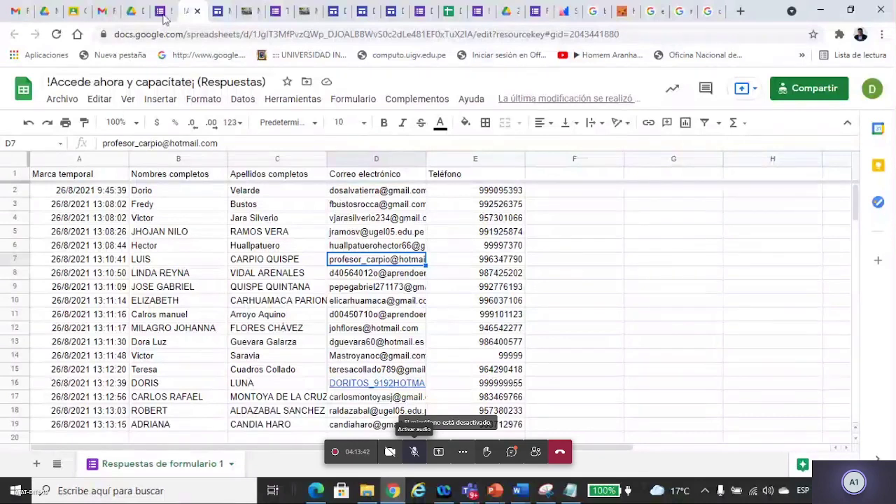
# - Review the embedded form on the editor's Capacitación page, then bring the Teams meeting forward
pyautogui.click(217, 11)
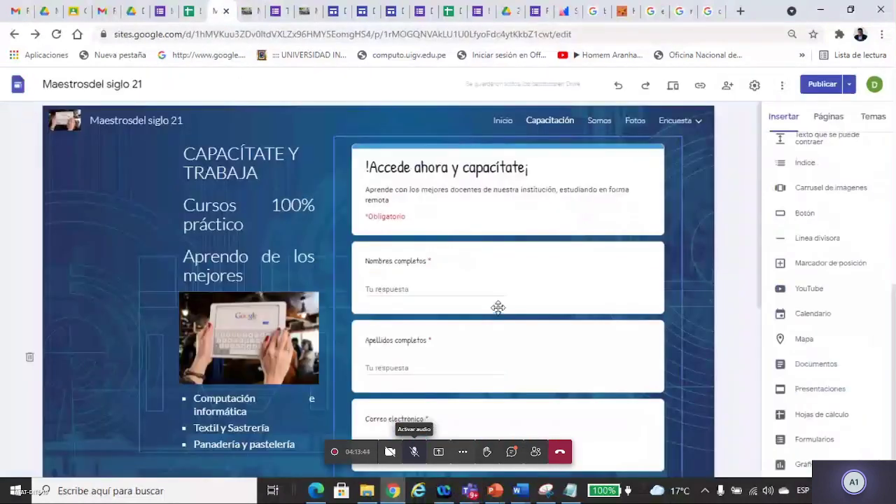
pyautogui.scroll(-4, 433, 312)
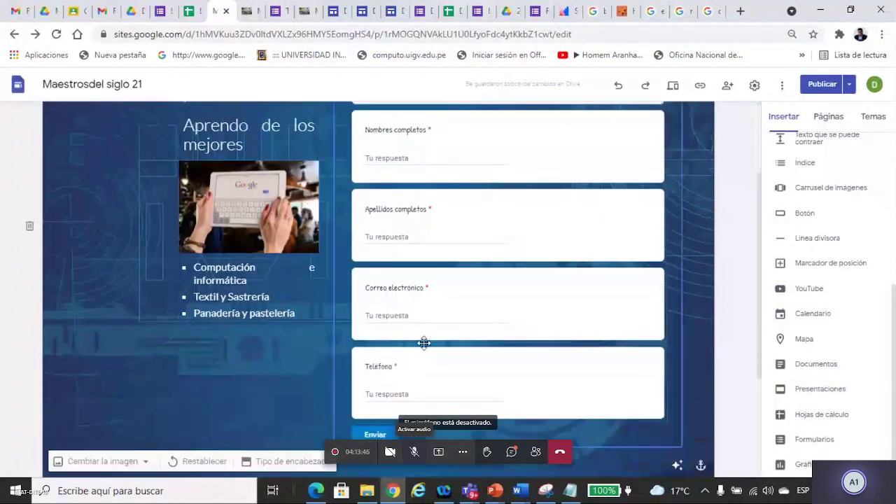
pyautogui.scroll(2, 428, 341)
pyautogui.scroll(2, 429, 340)
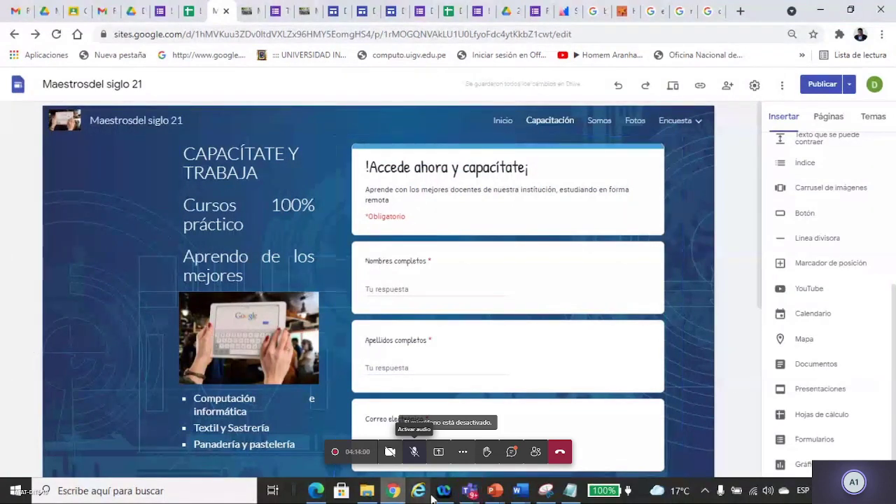
pyautogui.moveTo(469, 489)
pyautogui.click(539, 406)
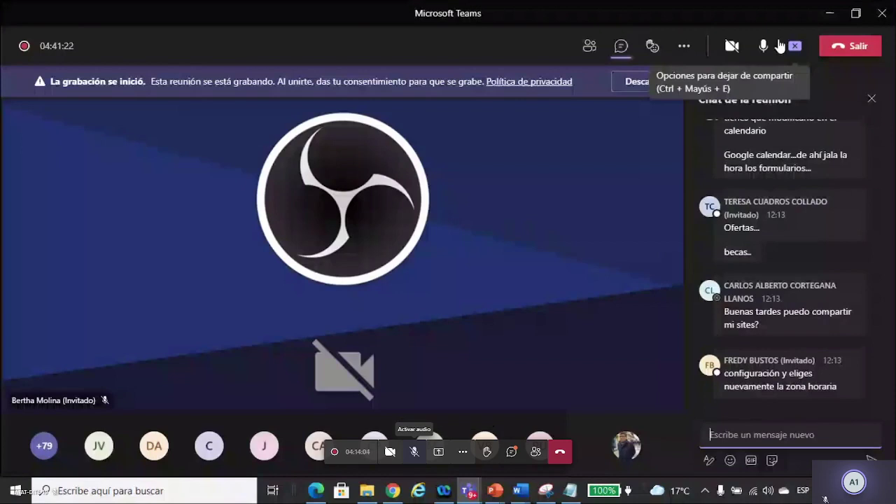
pyautogui.click(764, 47)
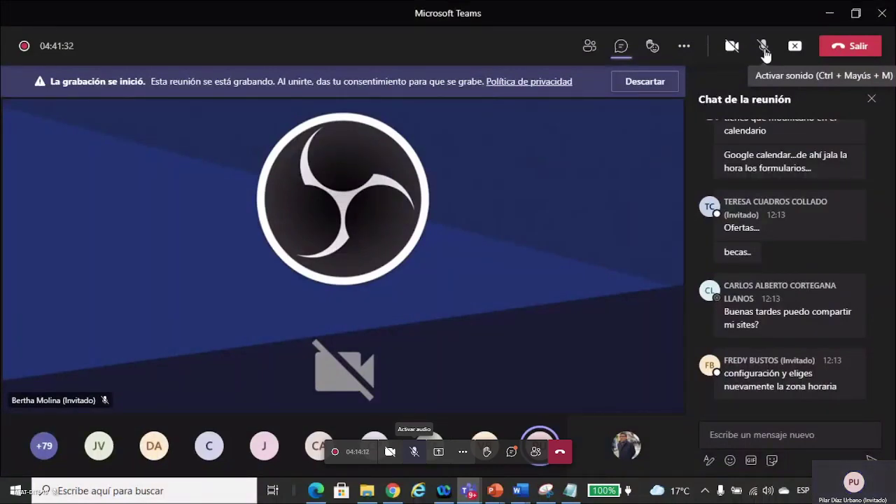
pyautogui.click(765, 52)
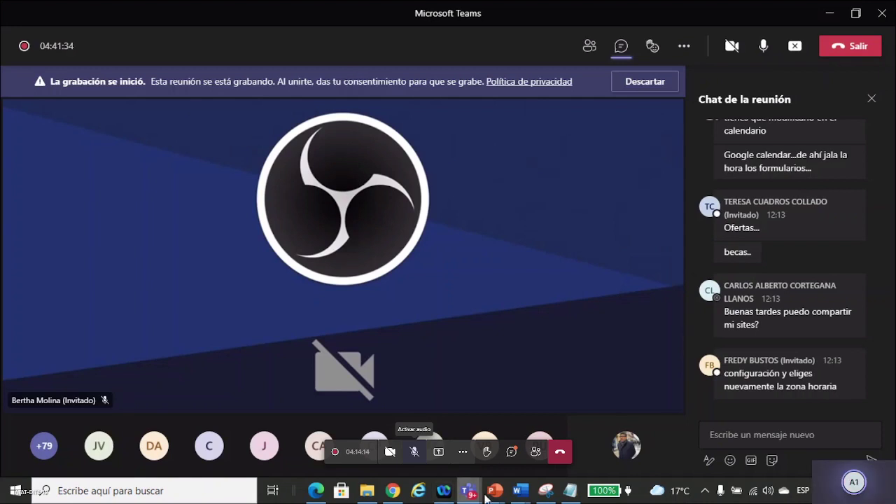
pyautogui.click(392, 491)
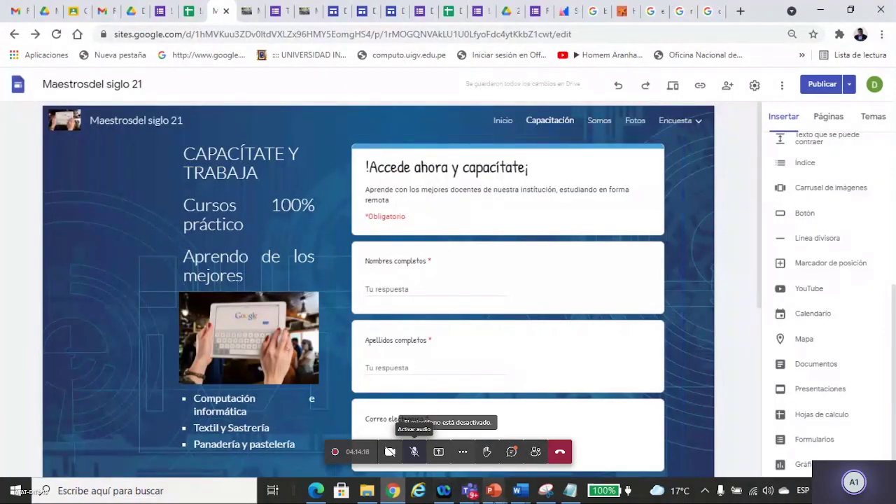
pyautogui.moveTo(494, 491)
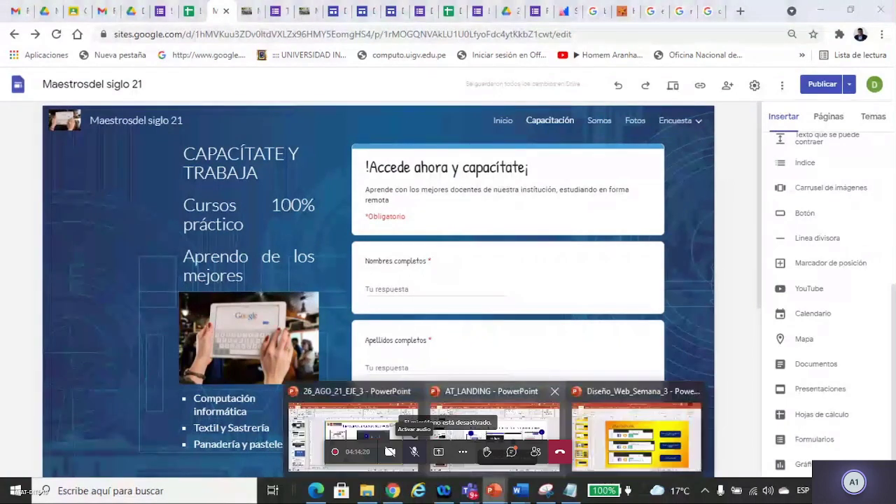
pyautogui.moveTo(354, 424)
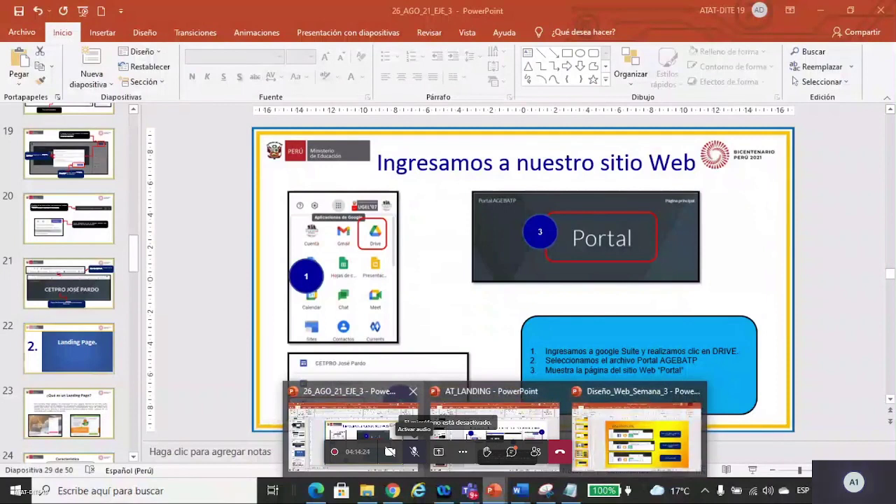
pyautogui.click(353, 423)
pyautogui.scroll(1, 272, 331)
pyautogui.click(95, 199)
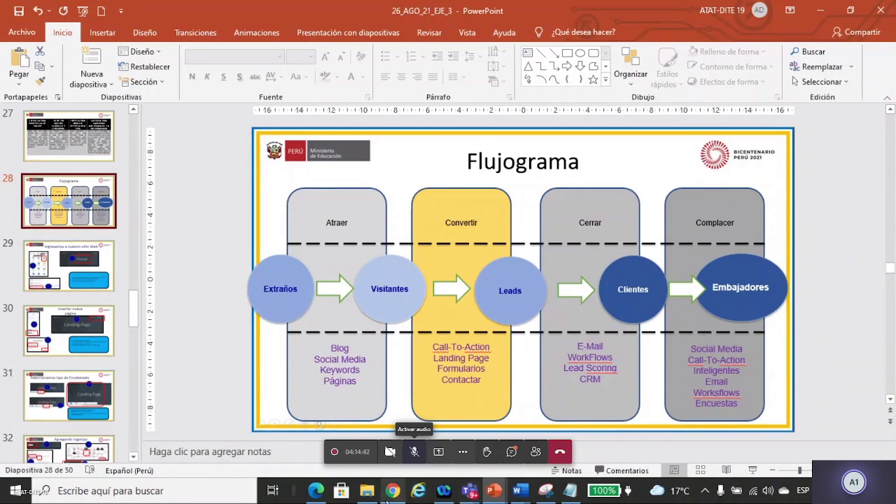
pyautogui.click(390, 494)
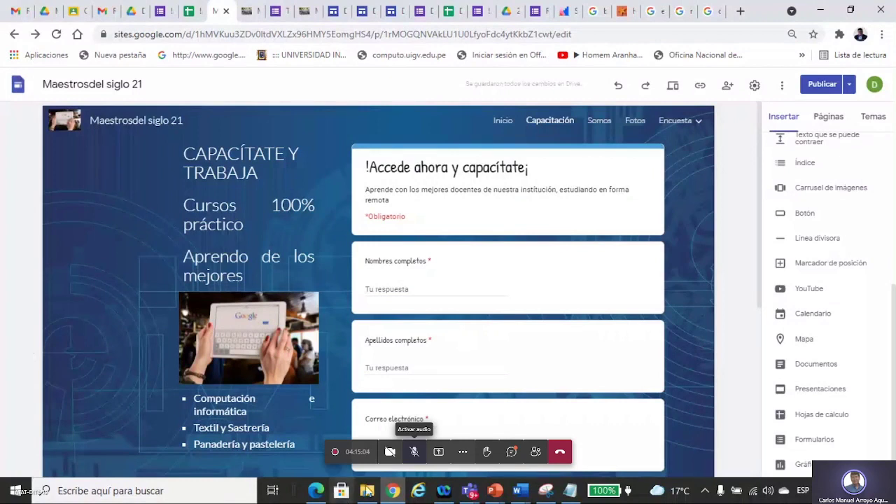
pyautogui.moveTo(387, 494)
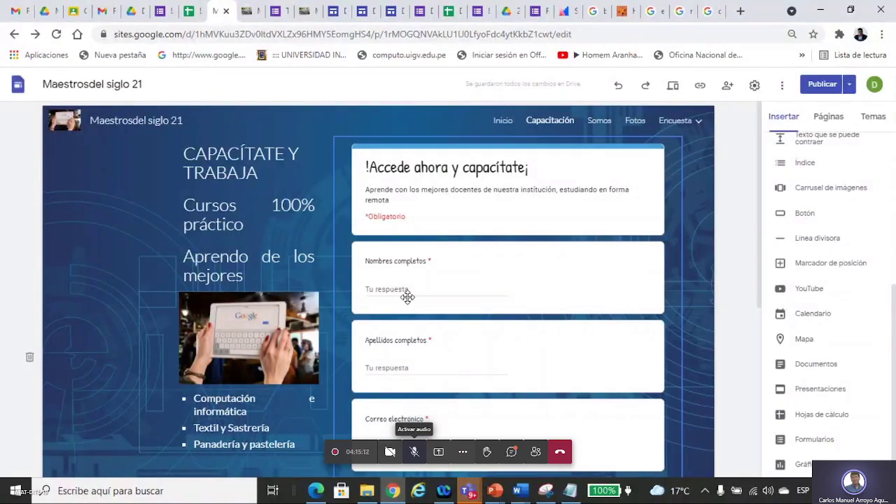
# - Glance at the MATERIAL_SITIO_WEB_26AGO21 folder, then bring the Teams meeting window to the front
pyautogui.click(369, 493)
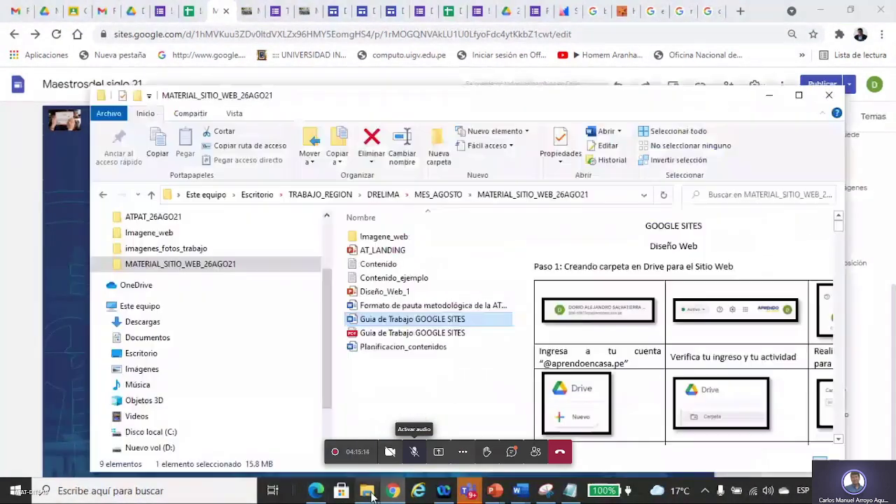
pyautogui.rightClick(369, 492)
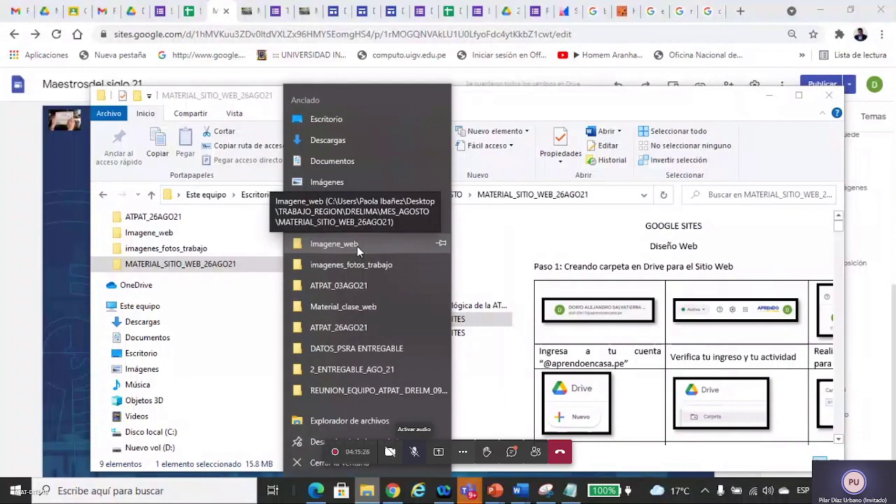
pyautogui.click(492, 491)
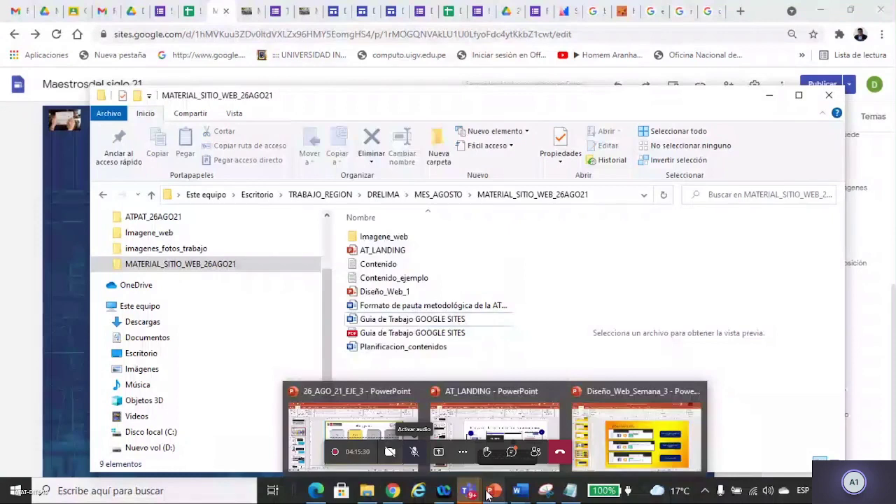
pyautogui.click(469, 491)
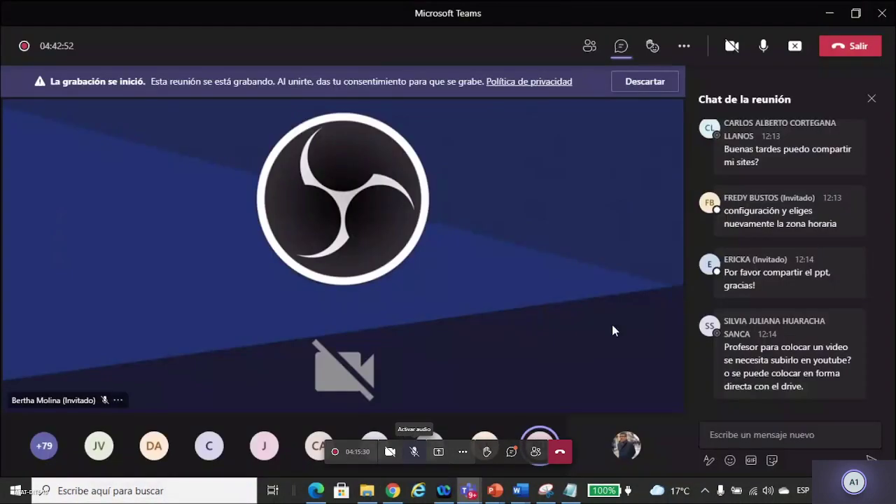
# - Stop sharing the screen and open the Teams meeting chat
pyautogui.click(796, 47)
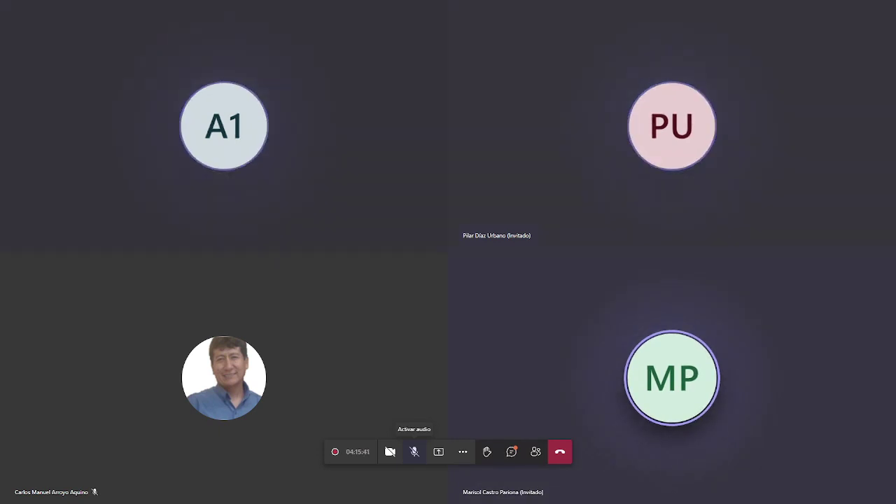
pyautogui.click(511, 451)
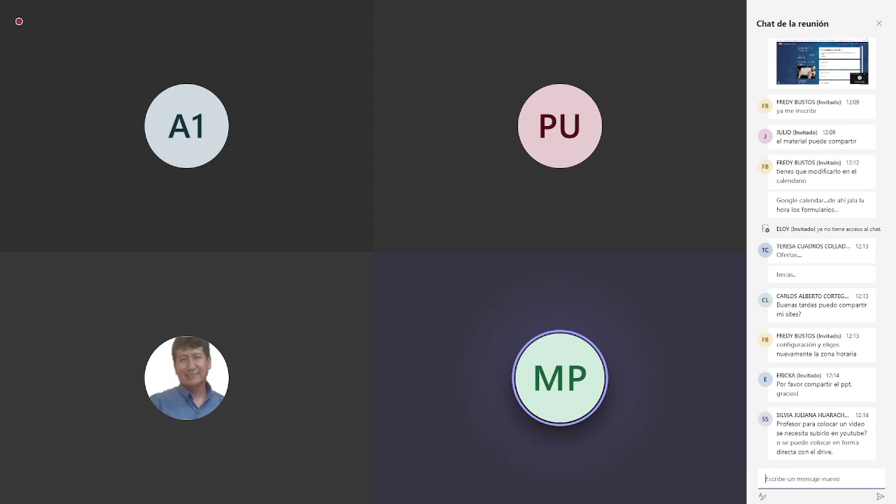
# - Send two chat replies: attach videos from Drive or YouTube, and link MP3s stored in a folder
pyautogui.write('PUEDES ANEXARLO DEL DR')
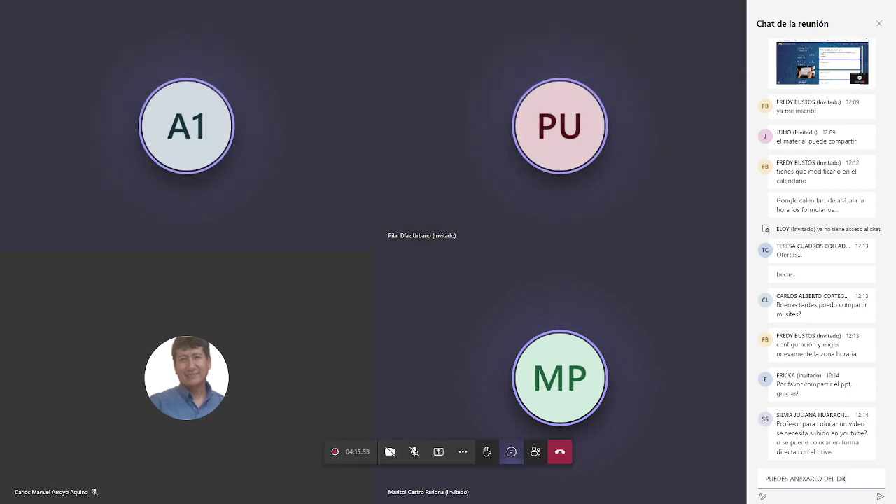
pyautogui.write('IVE  Y DE YOUTUBE. IFUAL CON EL AUDIO')
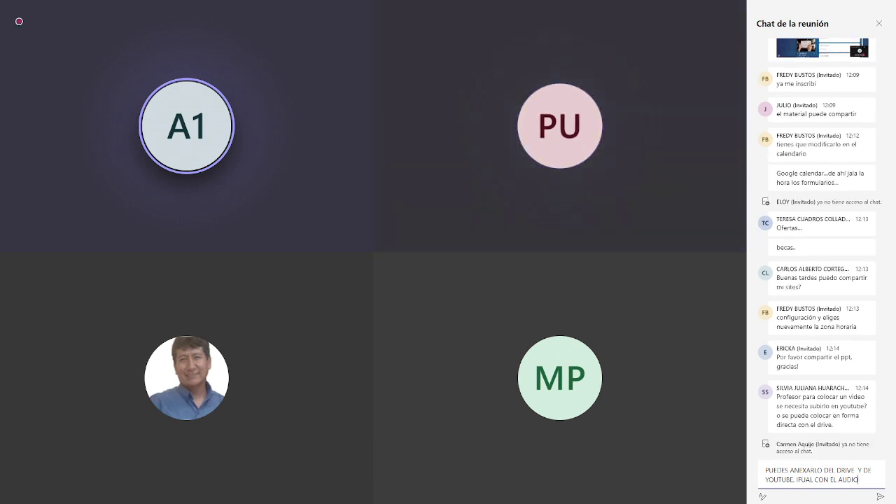
pyautogui.press('Return')
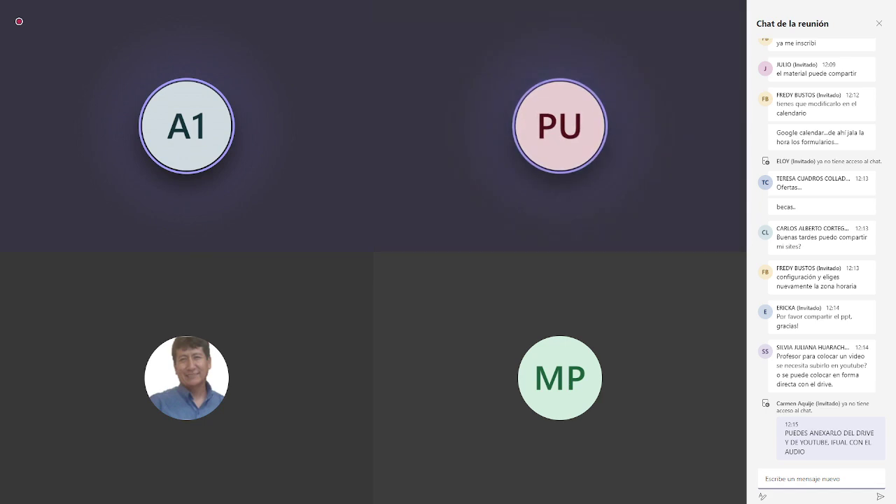
pyautogui.write('DENTRO DEL DR')
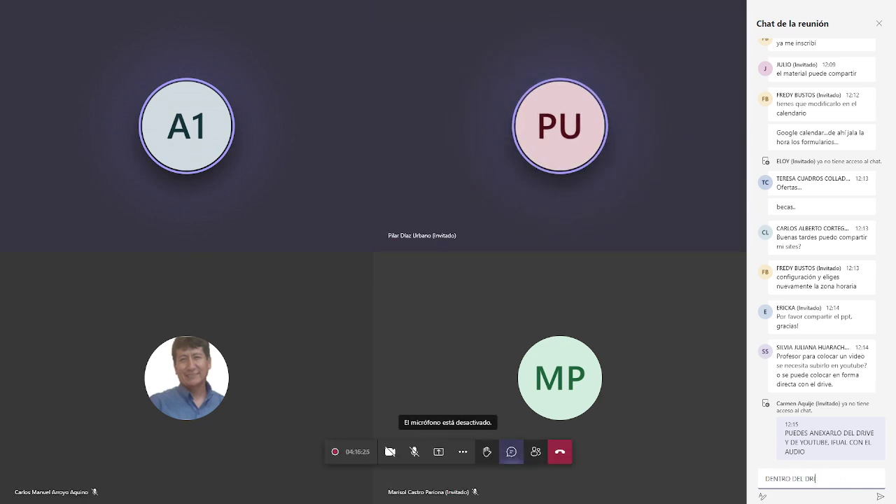
pyautogui.press('BackSpace')
pyautogui.press('BackSpace')
pyautogui.press('BackSpace')
pyautogui.press('BackSpace')
pyautogui.write('UNA CARPETA')
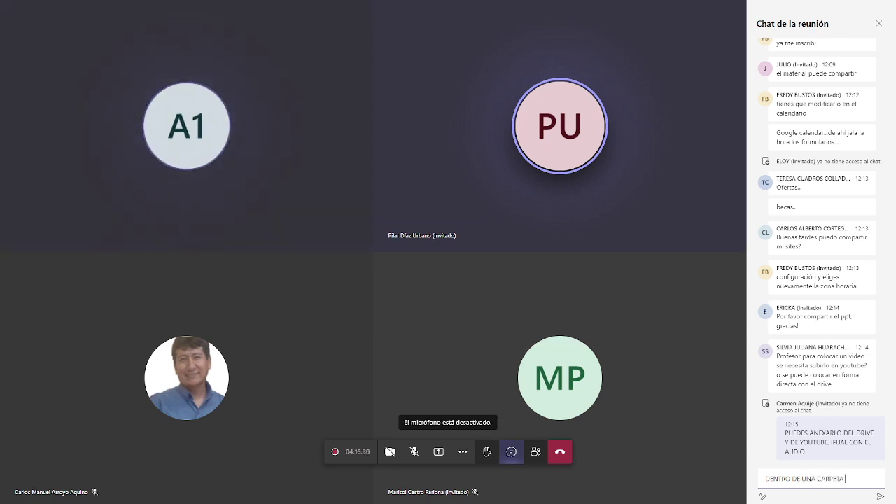
pyautogui.write(' ALMACEN')
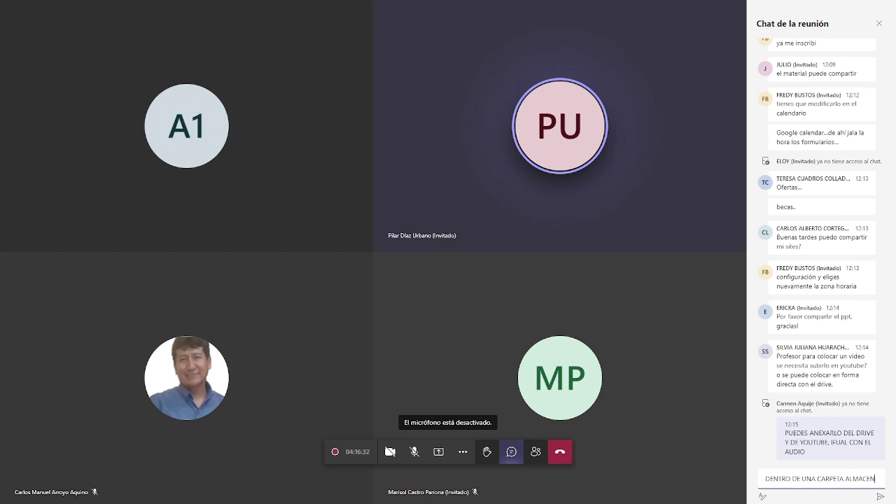
pyautogui.write('AS LOS')
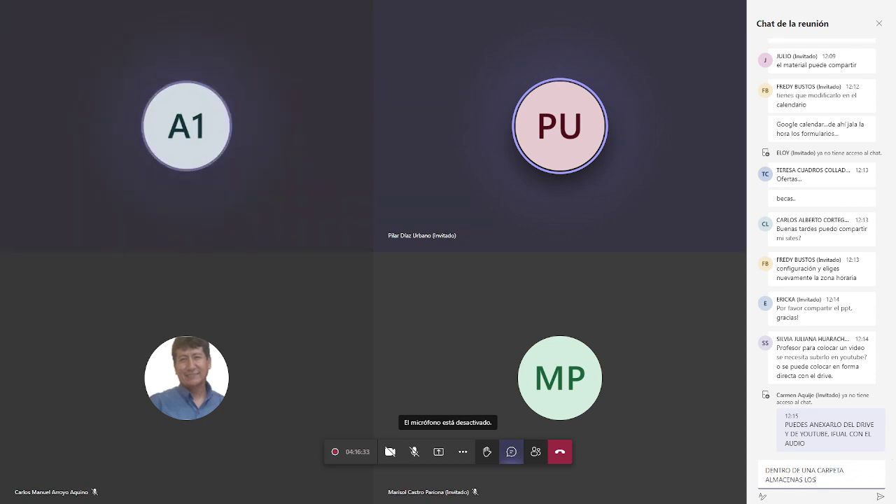
pyautogui.write(' AUDIOS MP3 Y SOLO')
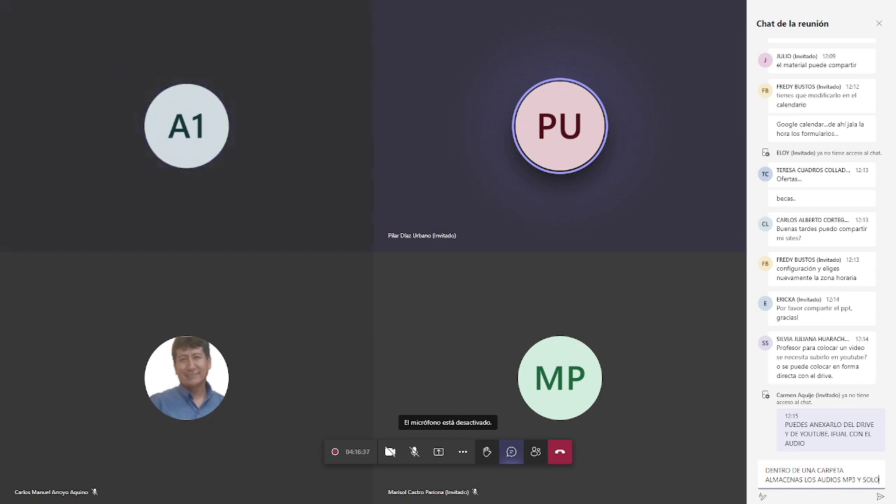
pyautogui.write(' ANEXAS EL ENLACE')
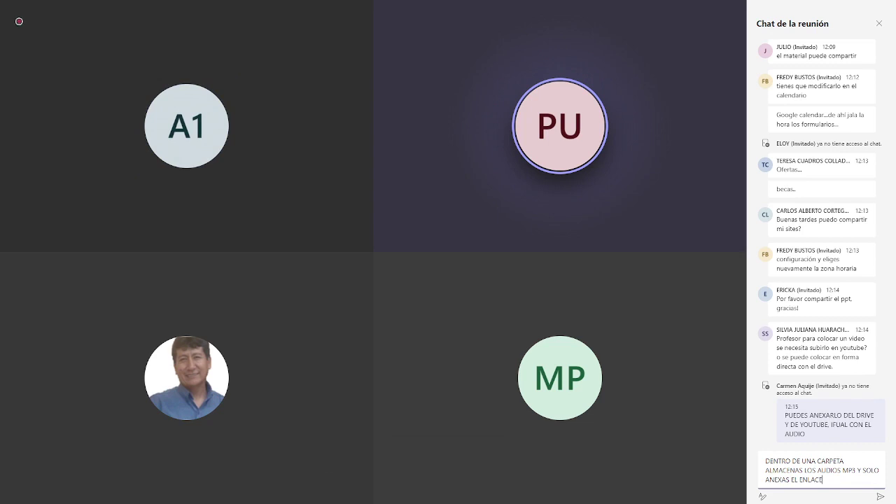
pyautogui.write('DEL')
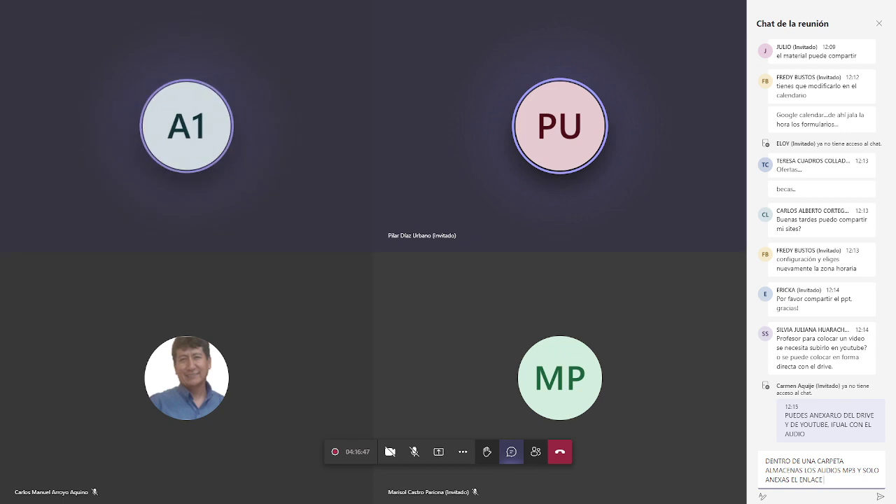
pyautogui.write(' MP3')
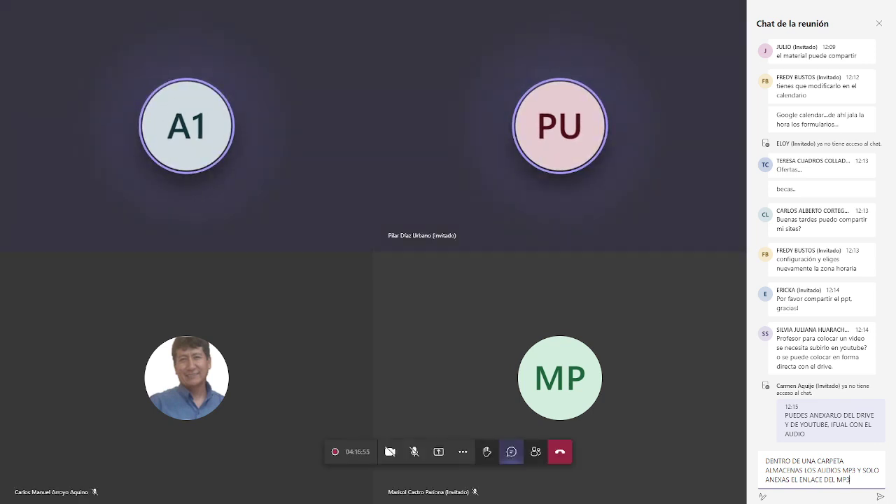
pyautogui.press('Return')
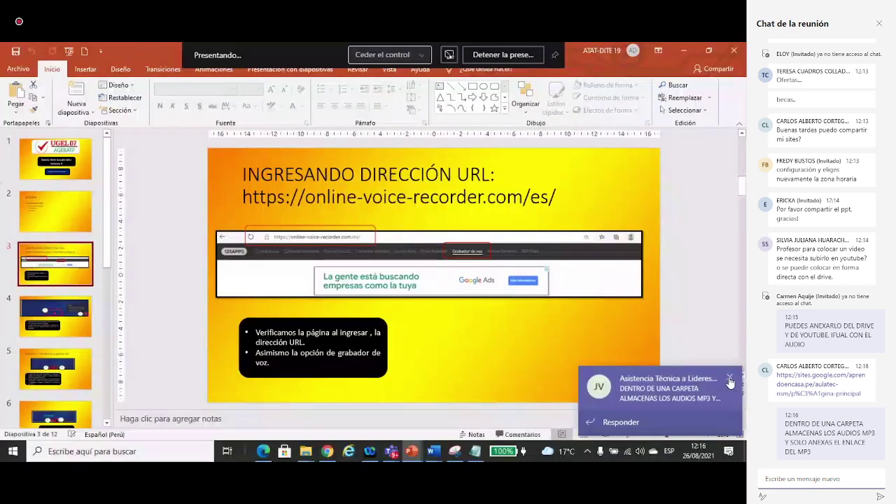
# - Present the voice-recorder tutorial slideshow through to the final slide, then exit to editing
pyautogui.click(730, 380)
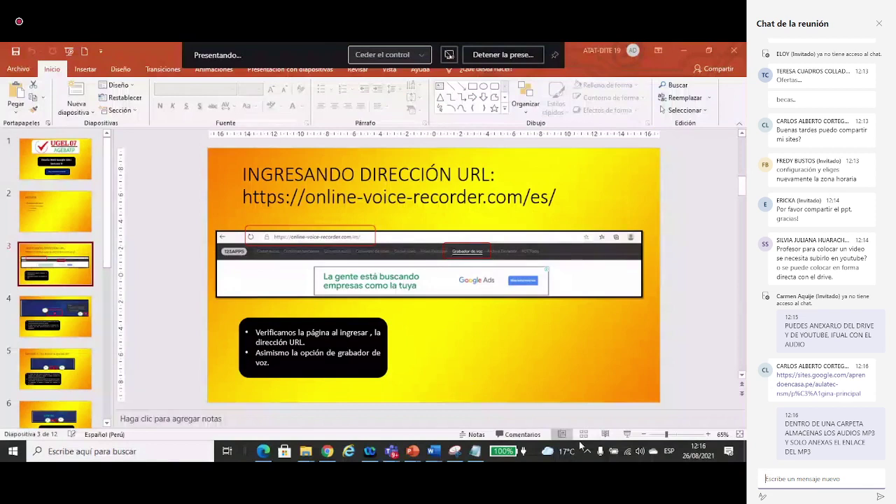
pyautogui.click(626, 435)
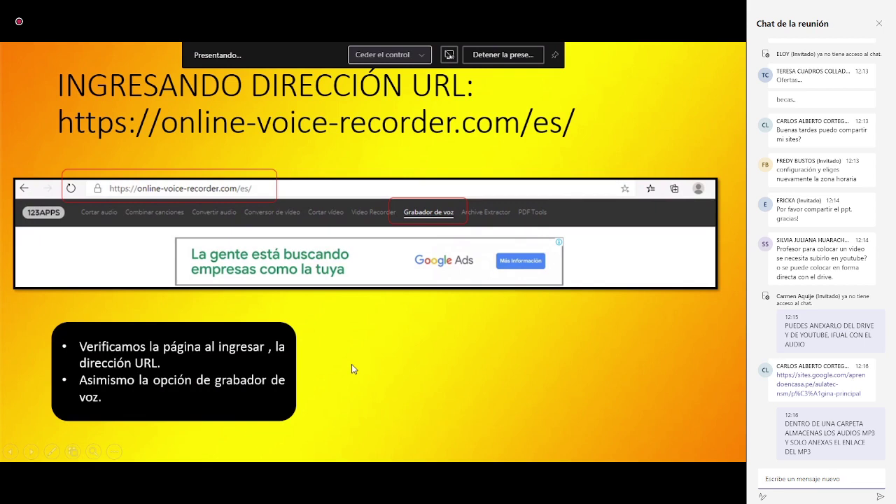
pyautogui.press('Right')
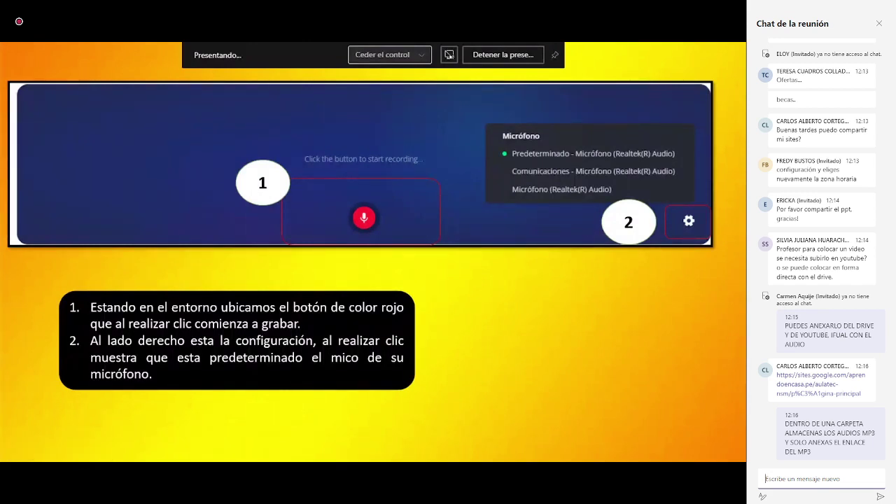
pyautogui.press('Right')
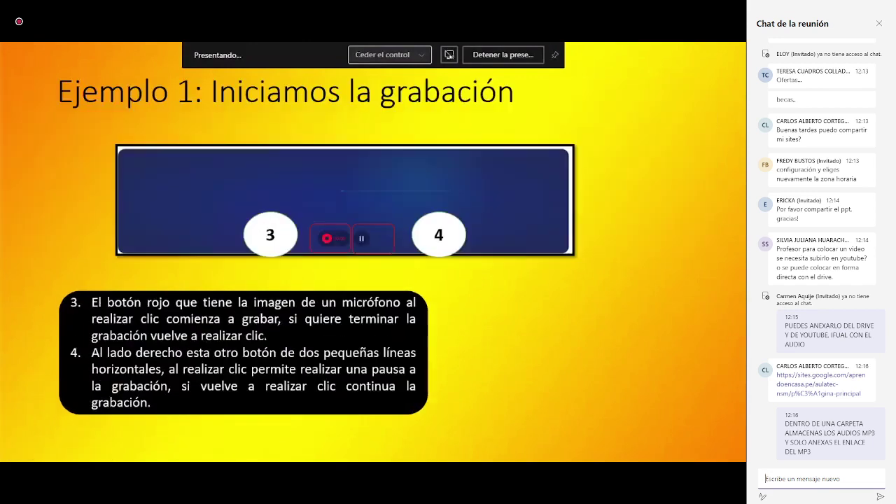
pyautogui.press('Right')
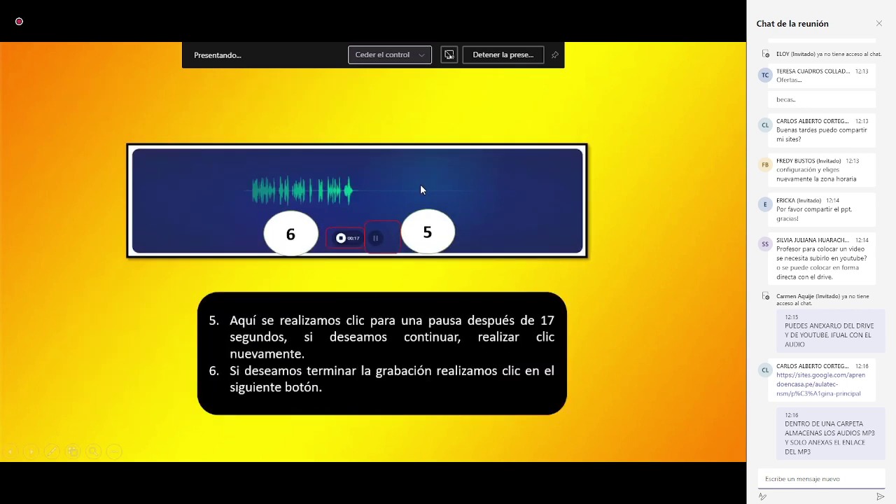
pyautogui.press('Right')
pyautogui.press('Right')
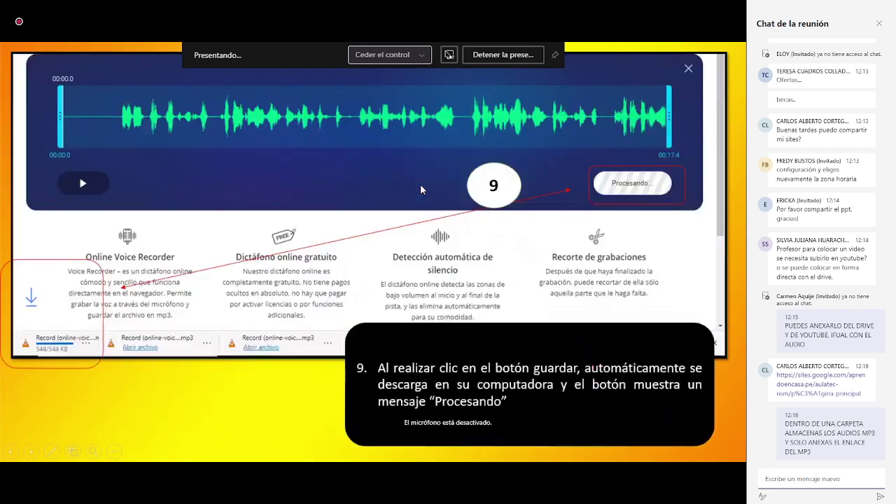
pyautogui.press('Right')
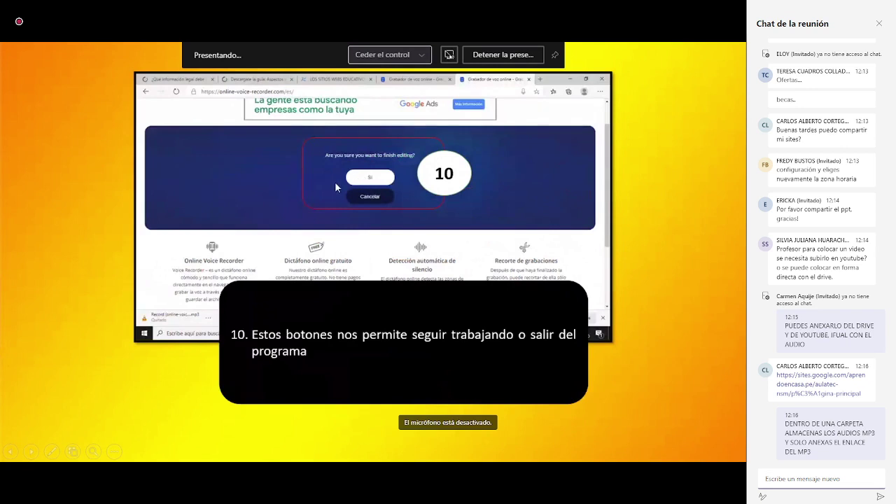
pyautogui.press('Right')
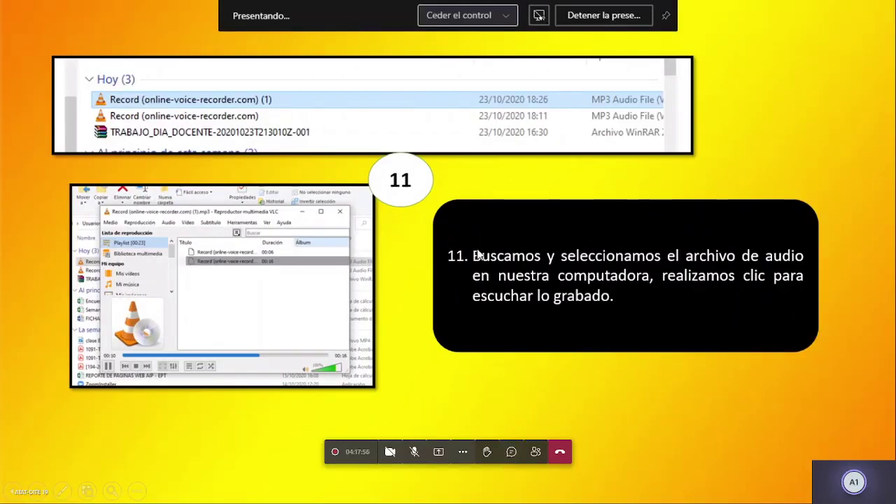
pyautogui.press('Right')
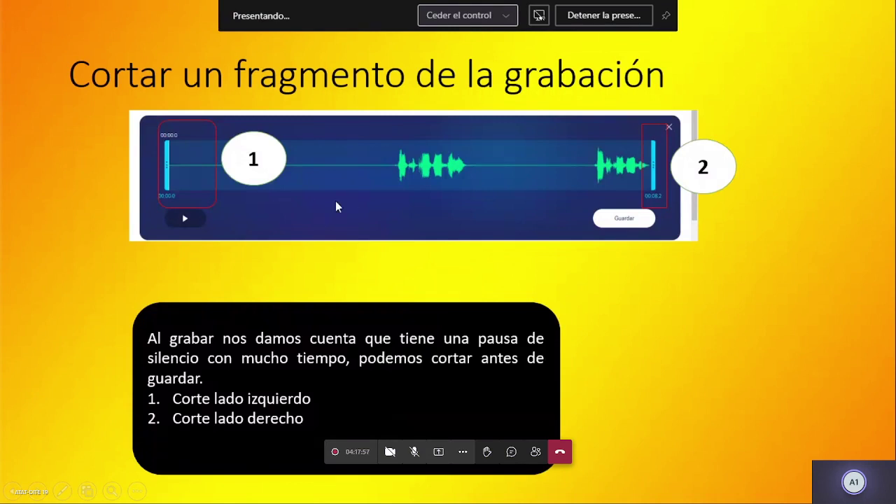
pyautogui.press('Right')
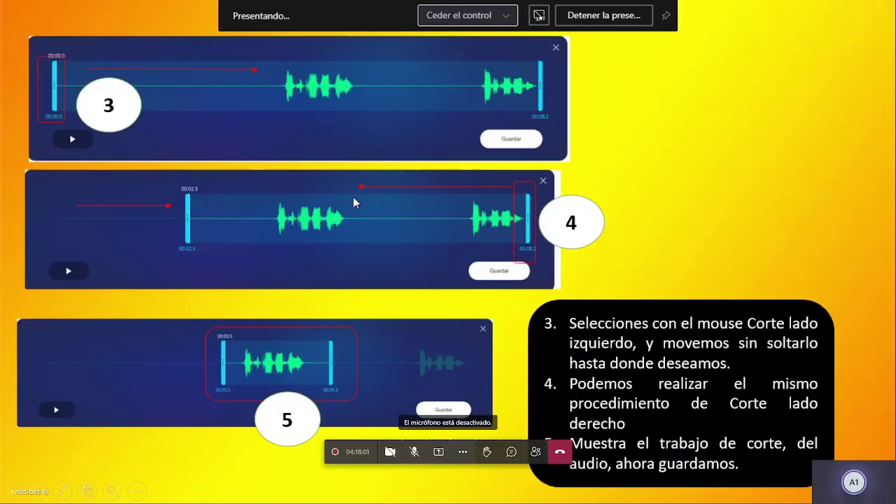
pyautogui.press('Escape')
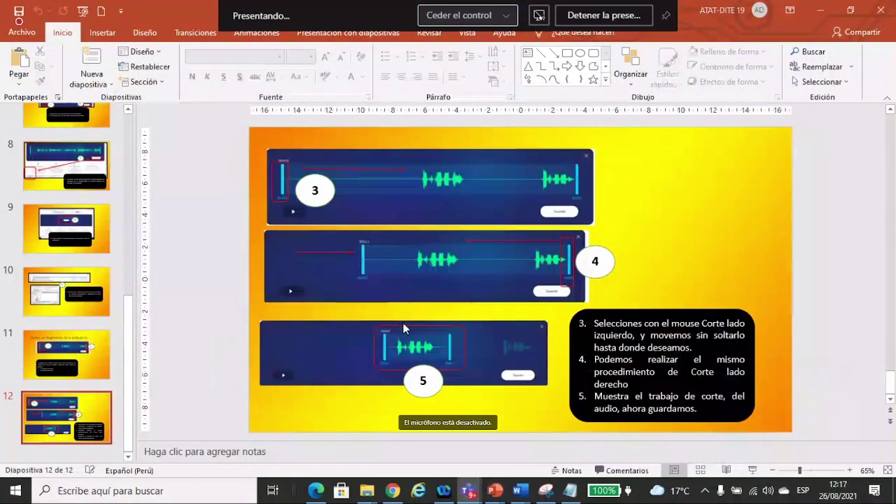
# - Scroll the slide thumbnails back to slides 10 and 11
pyautogui.scroll(2, 641, 261)
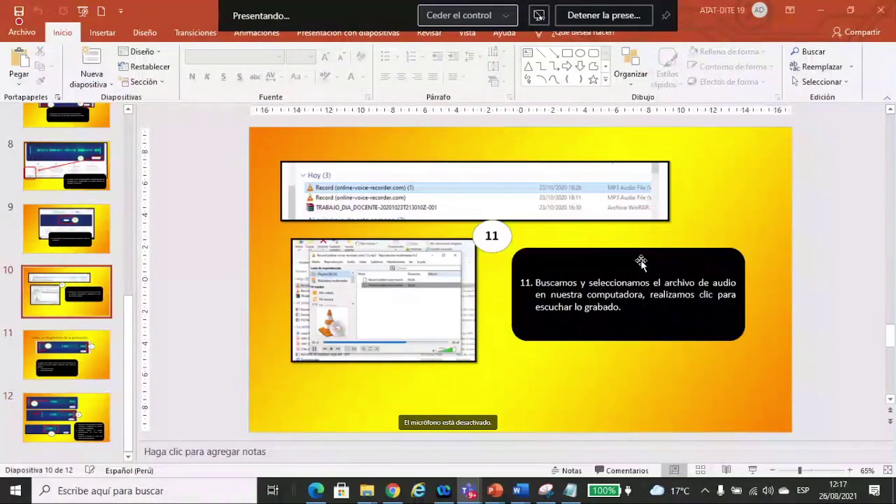
pyautogui.scroll(-1, 641, 262)
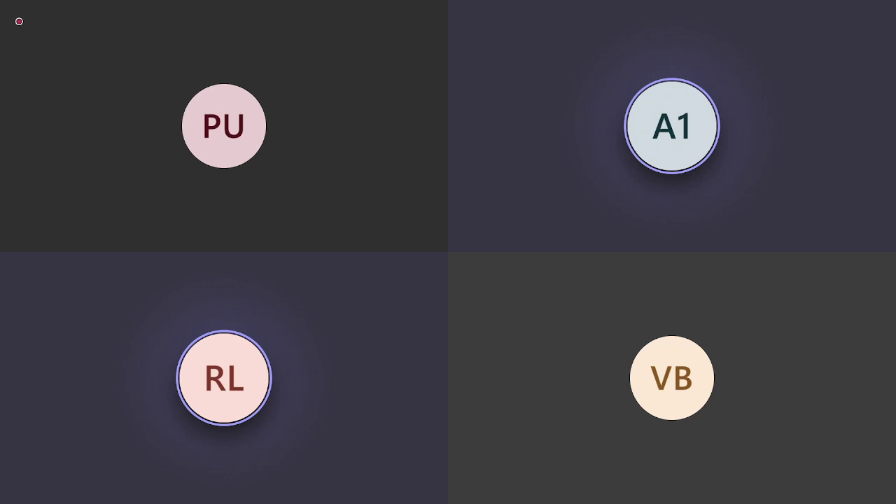
# - Switch the shared view to the Maestrosdel siglo 21 Google Sites editor tab
pyautogui.hotkey('ctrl', 'shift', 'm')
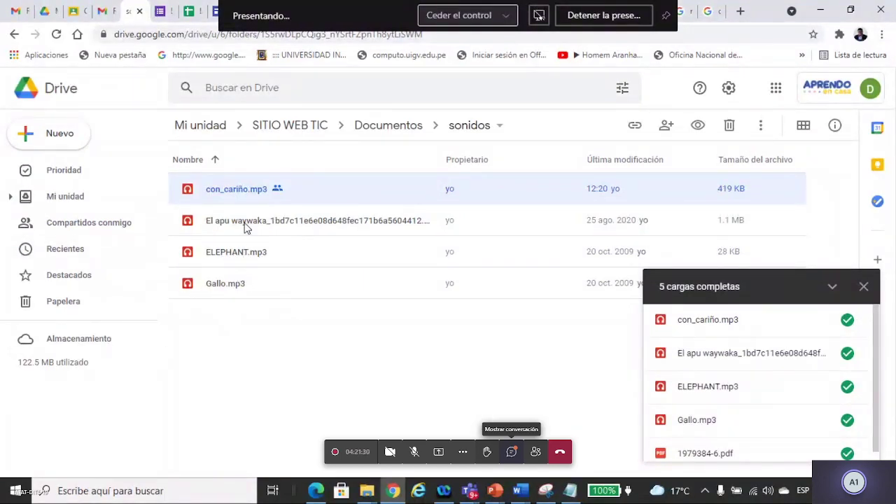
pyautogui.click(213, 11)
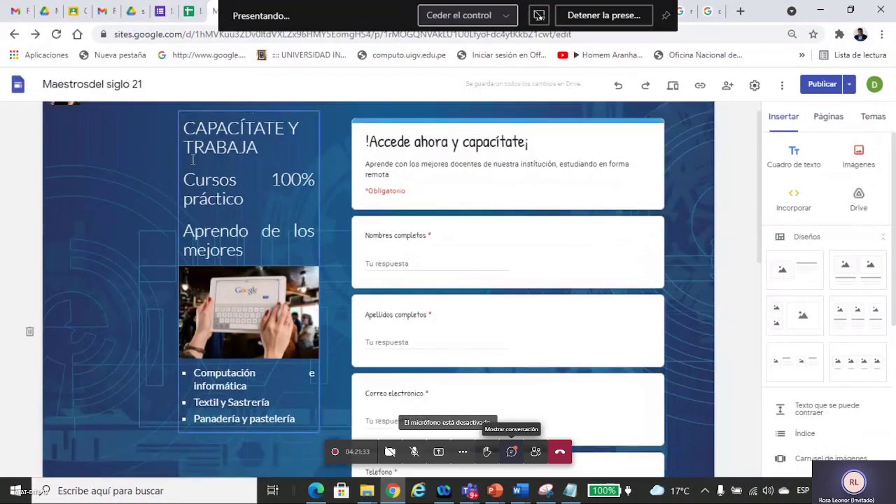
# - Review the pending changes and publish the Maestrosdel siglo 21 site
pyautogui.scroll(-8, 192, 166)
pyautogui.scroll(1, 191, 165)
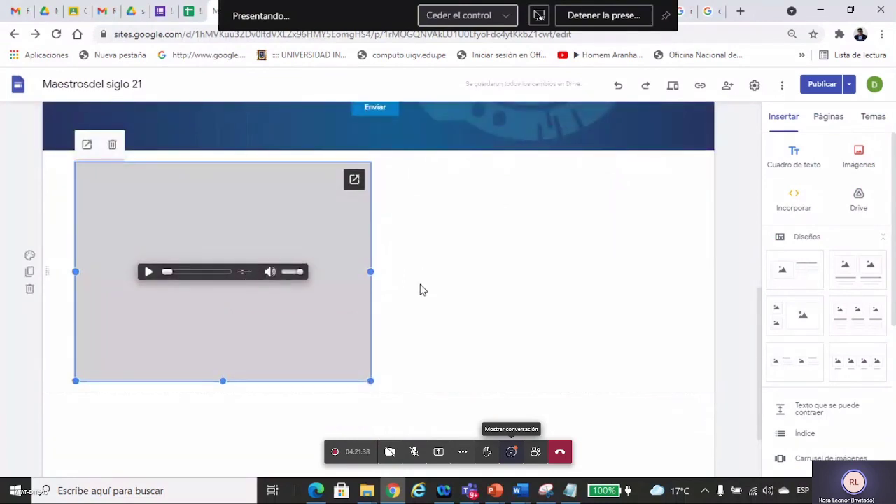
pyautogui.click(822, 84)
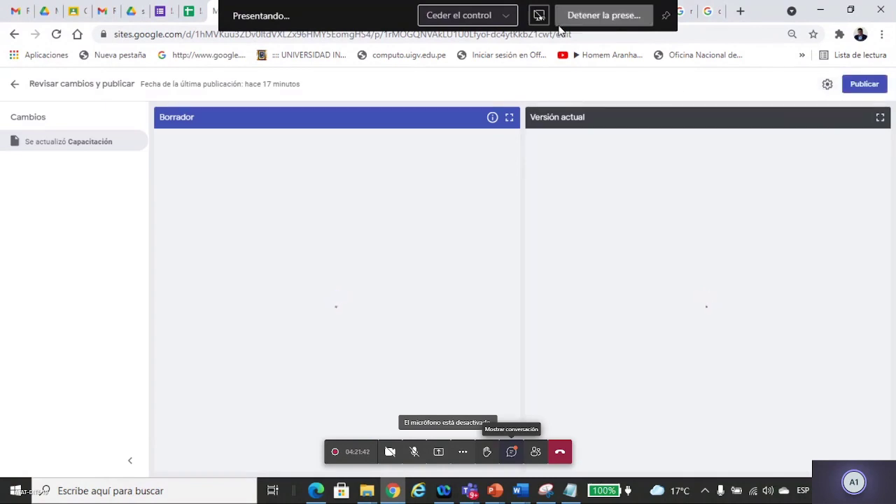
pyautogui.click(865, 85)
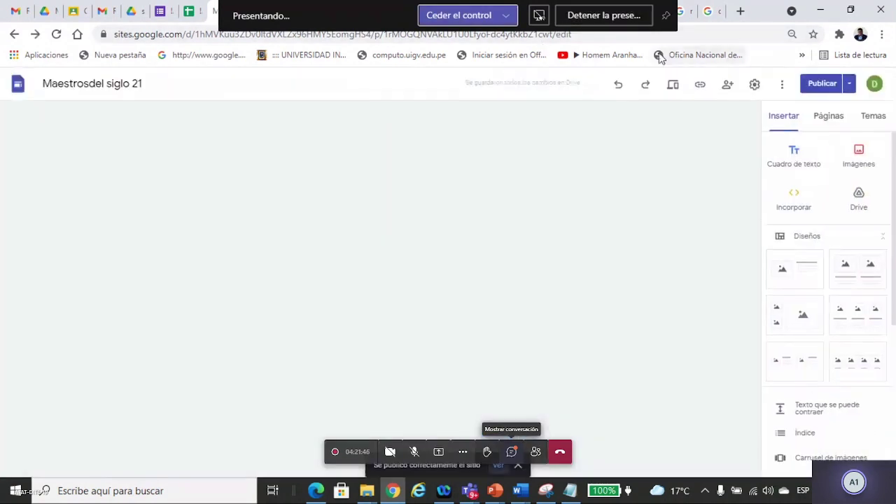
# - Select the Capacitación audio block, recheck for unpublished changes, and open the publishing options
pyautogui.scroll(-3, 327, 210)
pyautogui.scroll(-4, 327, 210)
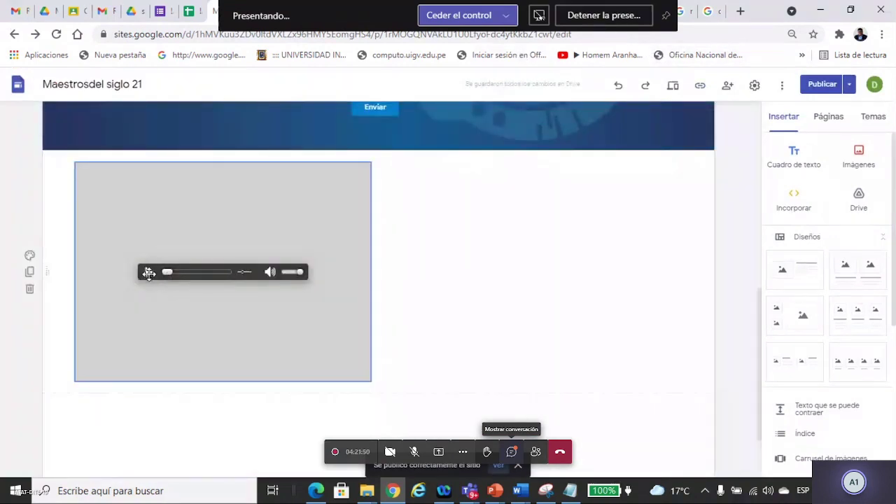
pyautogui.click(287, 279)
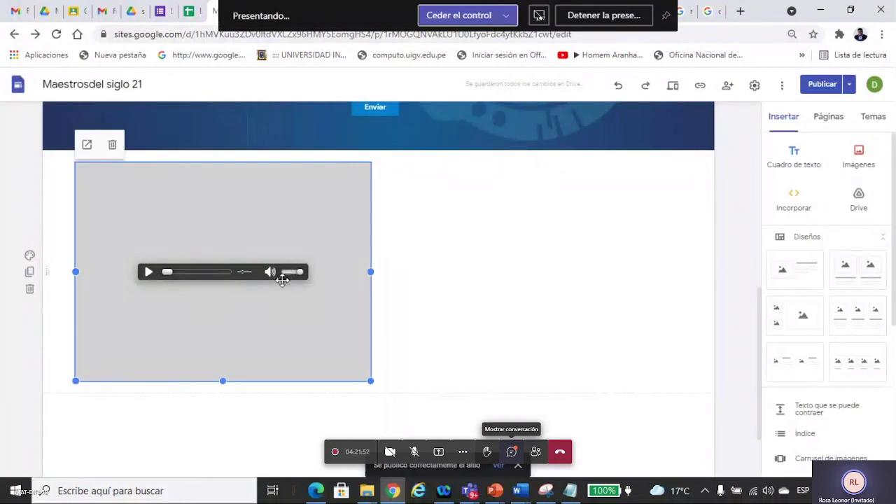
pyautogui.click(817, 86)
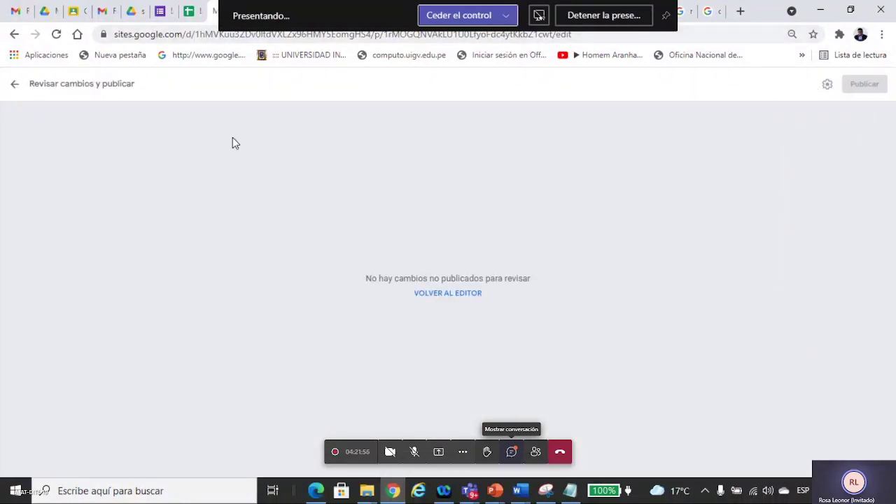
pyautogui.click(477, 298)
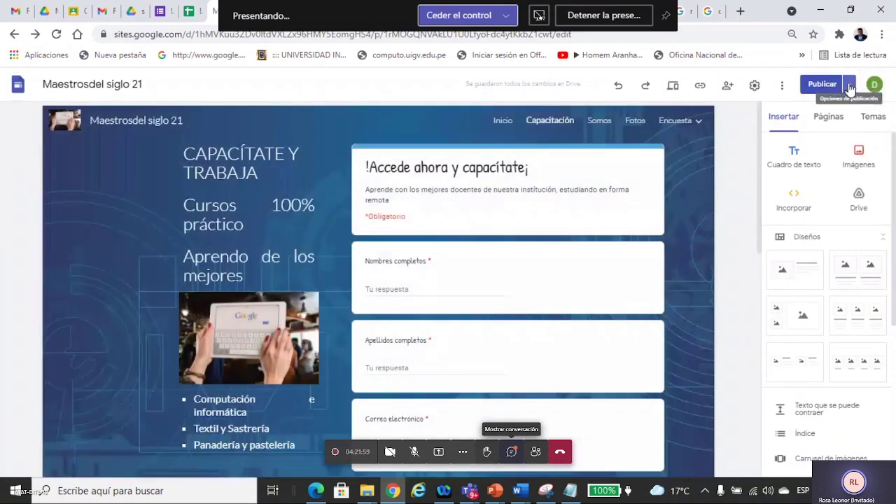
pyautogui.click(849, 85)
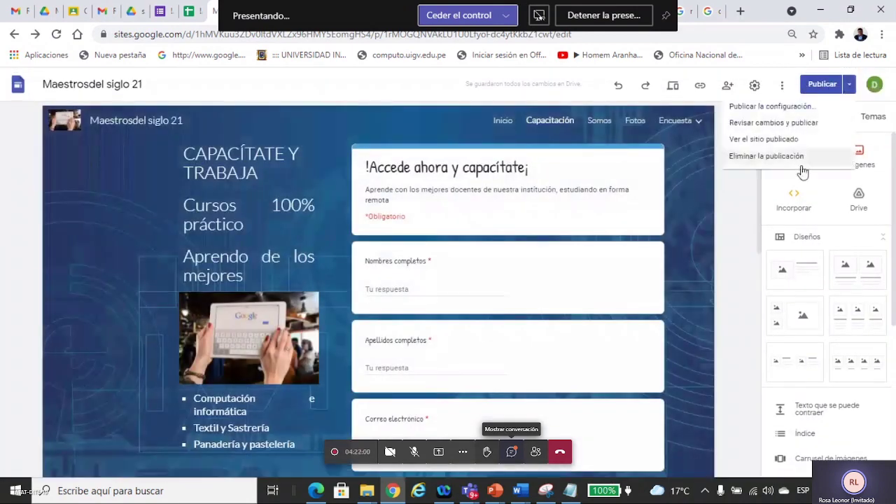
# - Open the live site and test the Capacitación audio player, stopping it at 0:13
pyautogui.click(770, 140)
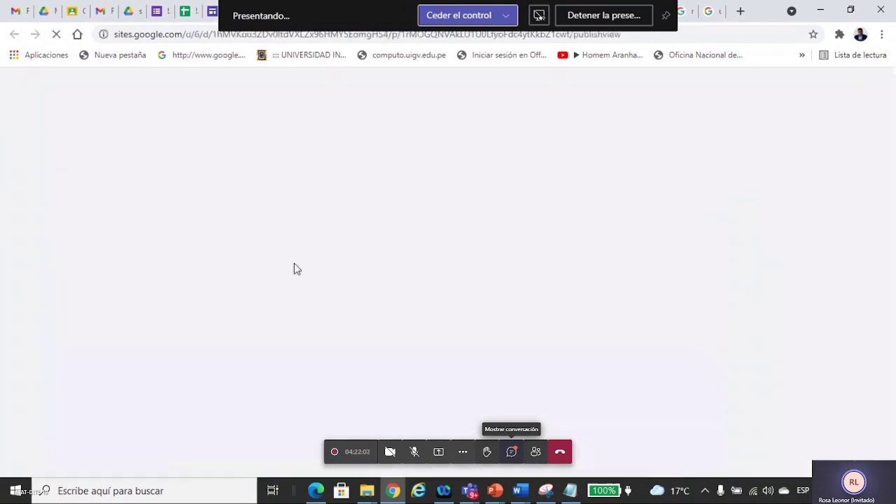
pyautogui.scroll(-10, 247, 264)
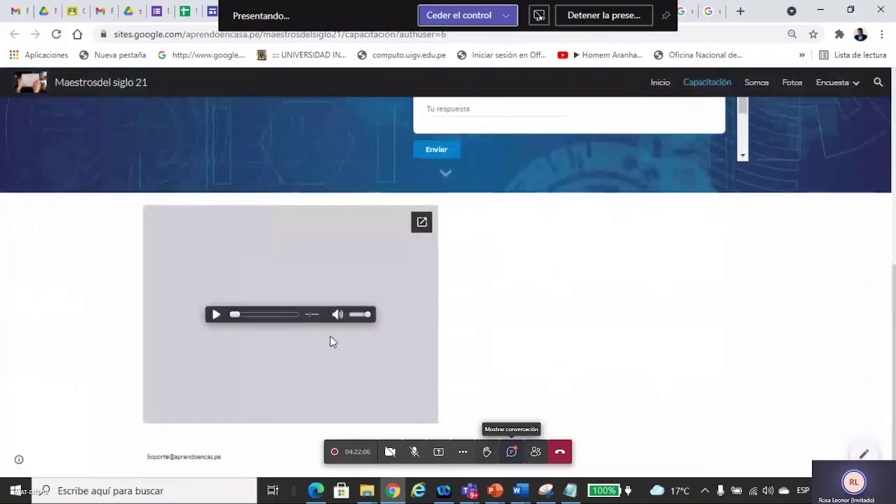
pyautogui.click(215, 316)
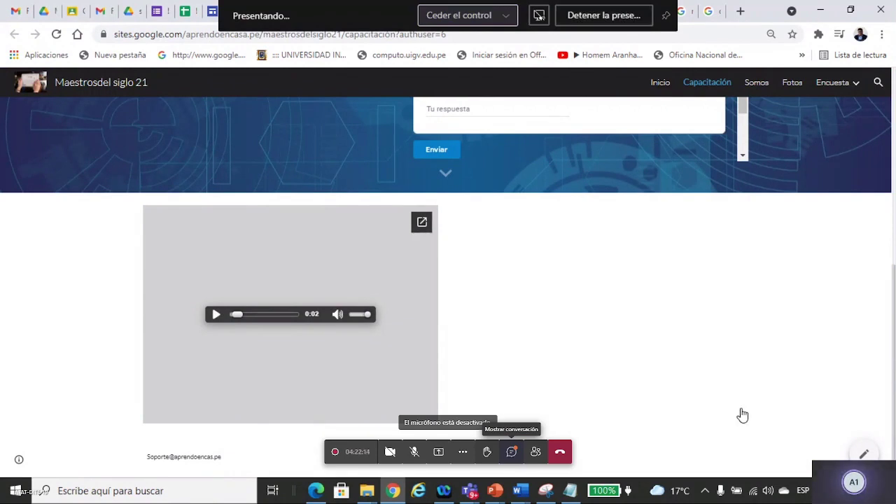
pyautogui.click(804, 456)
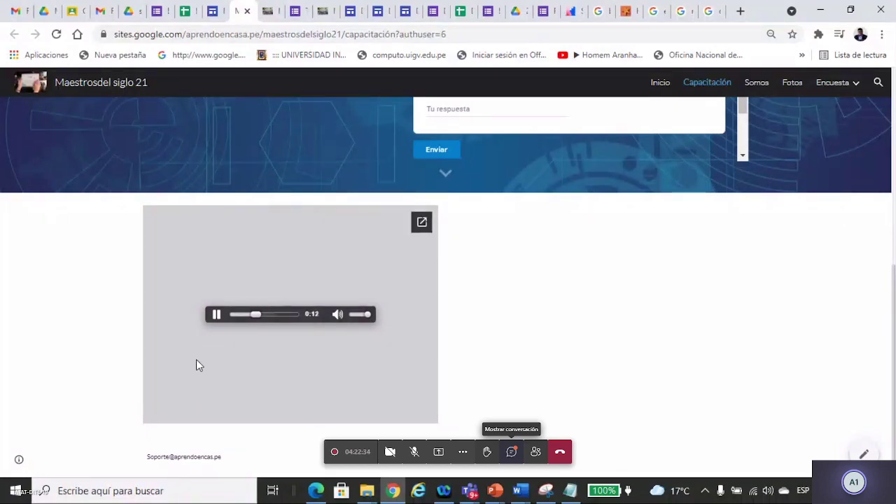
pyautogui.click(216, 315)
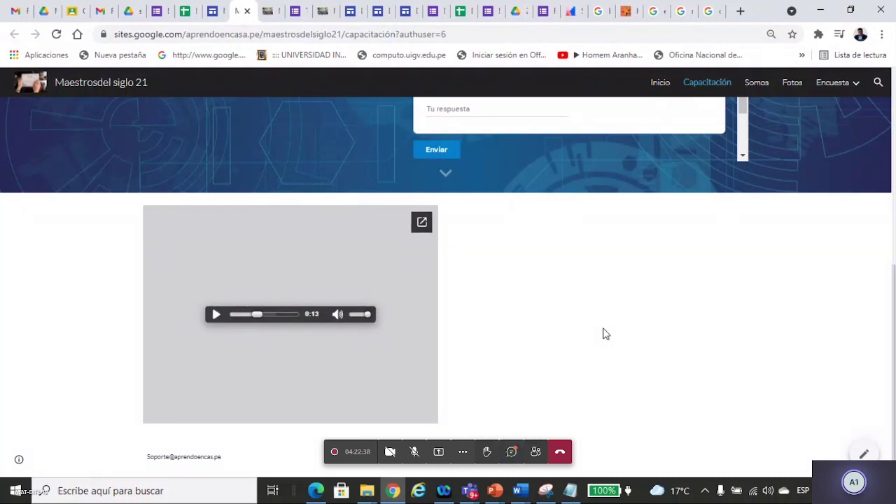
# - Toggle the meeting microphone, scroll back up, and close the published site tab
pyautogui.hotkey('ctrl', 'shift', 'm')
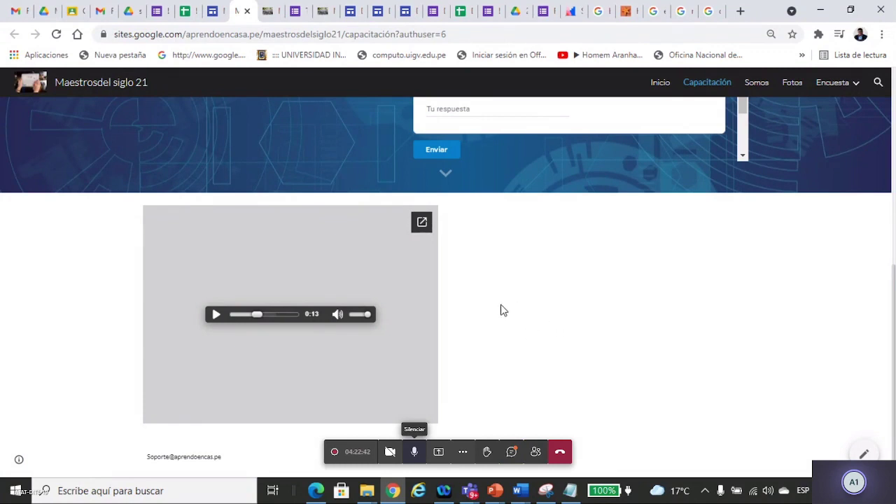
pyautogui.scroll(8, 482, 294)
pyautogui.hotkey('ctrl', 'shift', 'm')
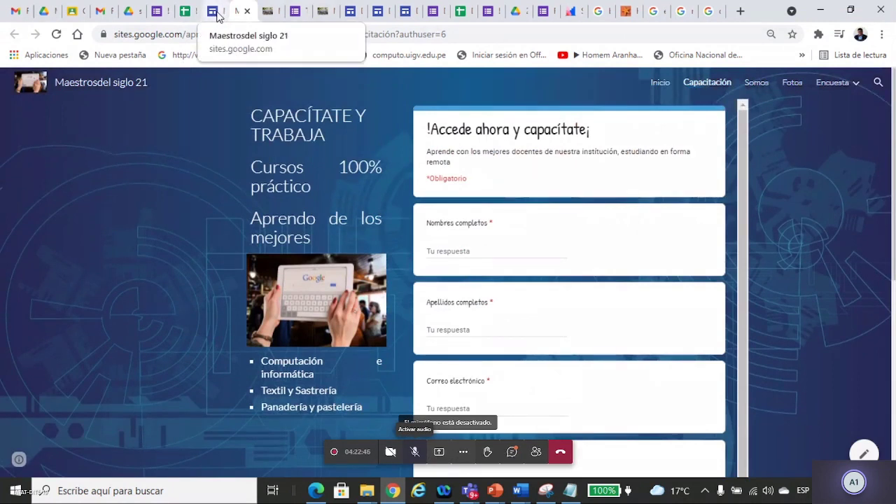
pyautogui.click(246, 11)
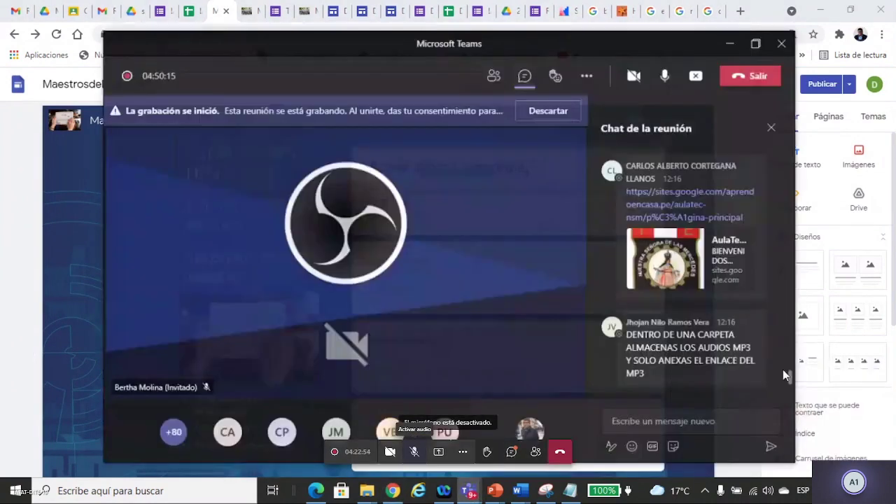
# - Add a new site page named Sonido from the Páginas list
pyautogui.hotkey('alt', 'Tab')
pyautogui.click(733, 35)
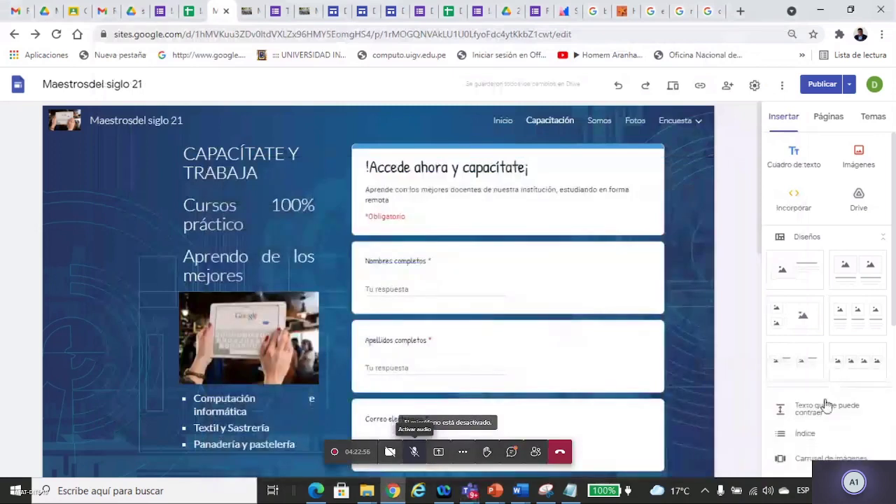
pyautogui.scroll(-1, 807, 381)
pyautogui.scroll(1, 807, 381)
pyautogui.click(828, 117)
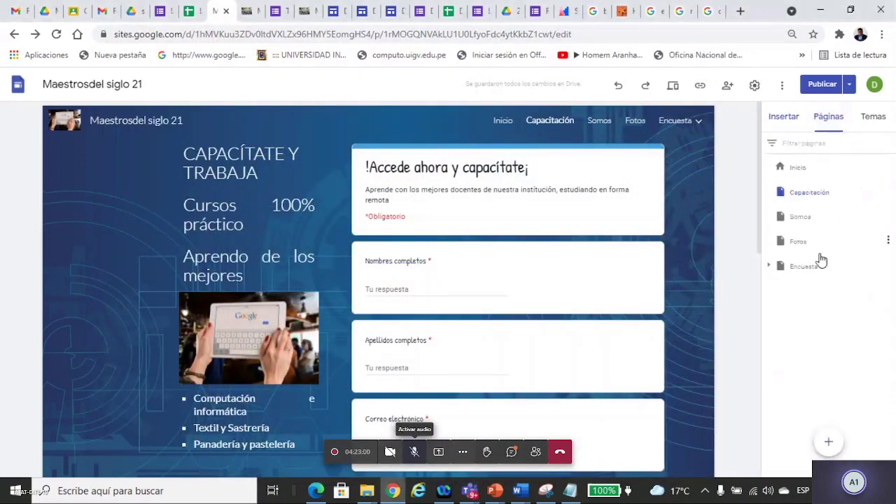
pyautogui.click(828, 441)
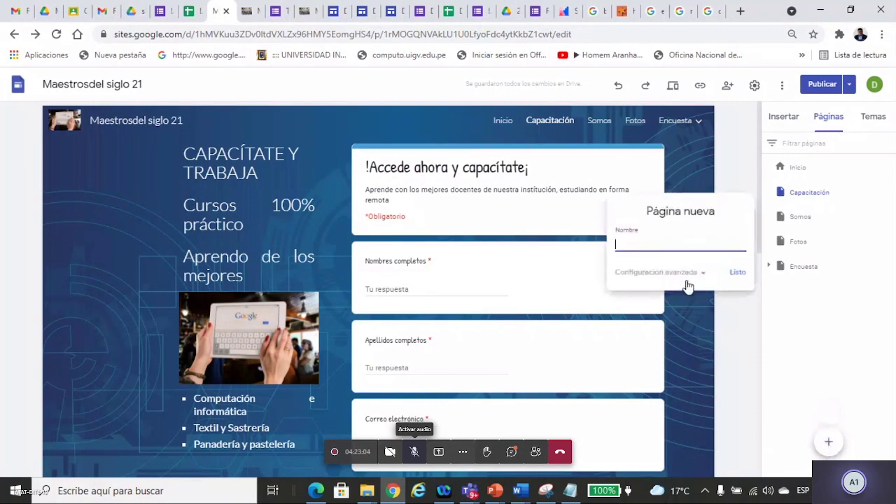
pyautogui.write('Sonido')
pyautogui.click(737, 272)
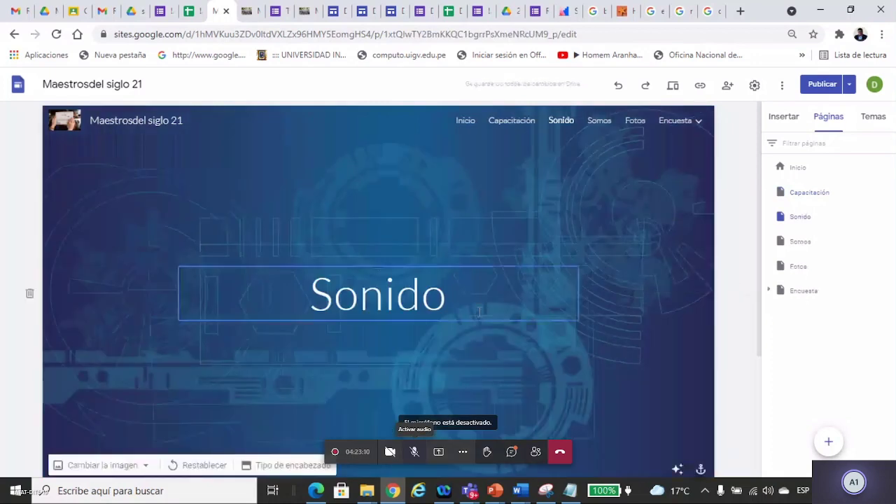
# - Set the Sonido page header type to Solo el título
pyautogui.scroll(-1, 479, 312)
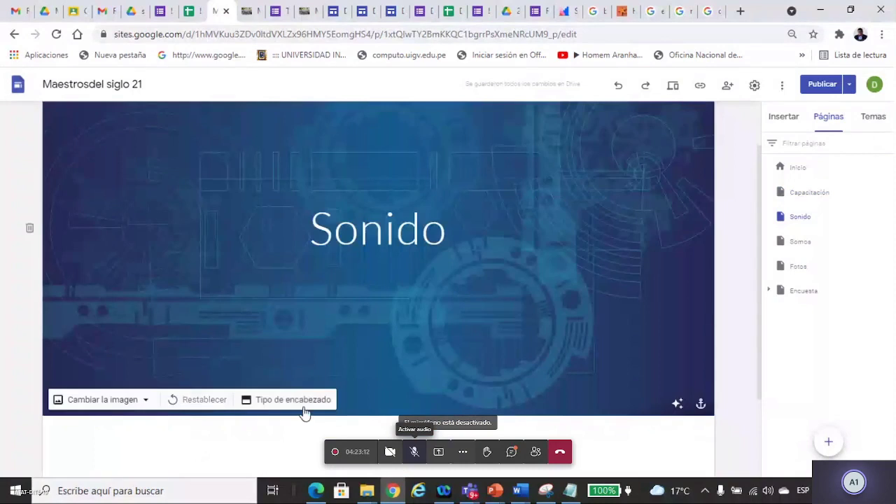
pyautogui.click(301, 406)
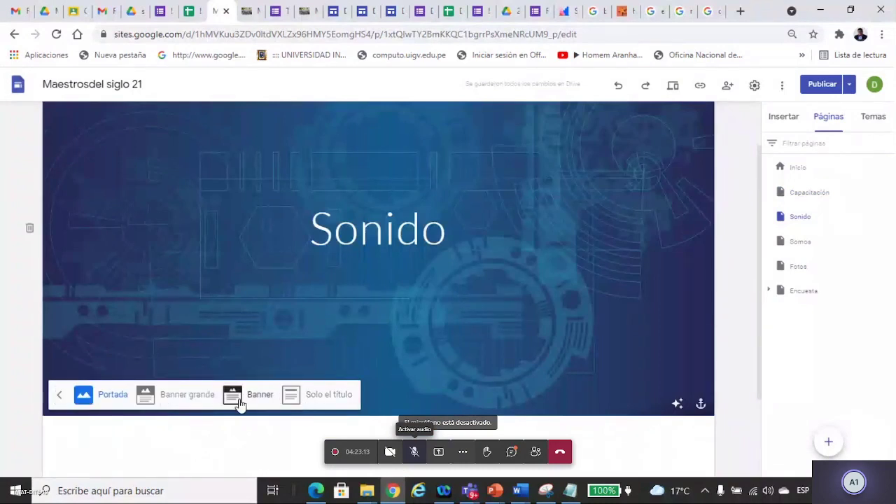
pyautogui.click(314, 396)
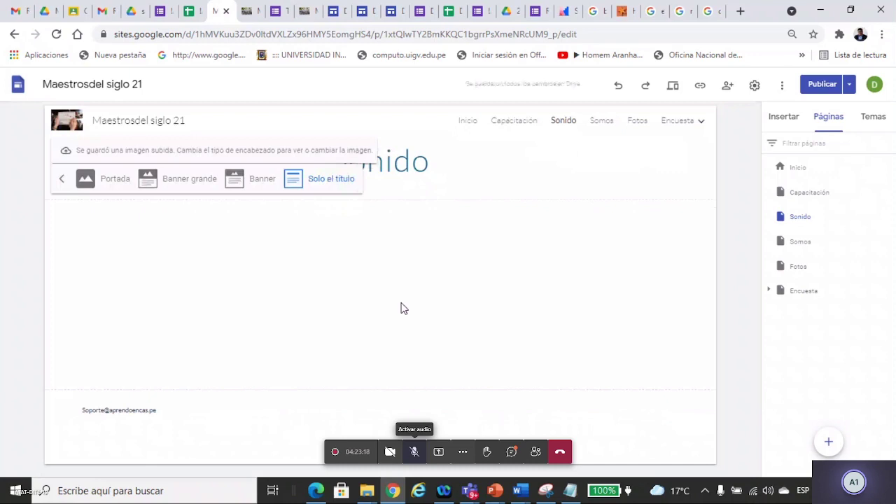
pyautogui.click(134, 10)
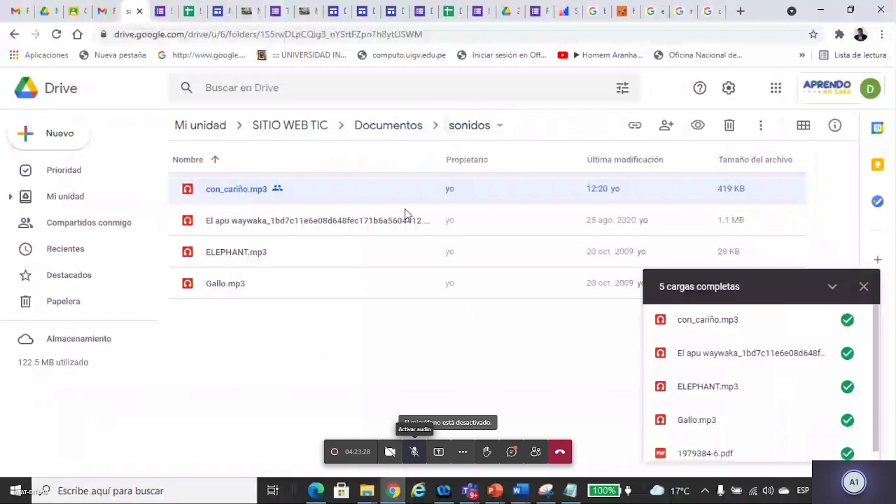
# - Share con_cariño.mp3 in the sonidos folder with anyone who has the link, and copy that link
pyautogui.click(863, 286)
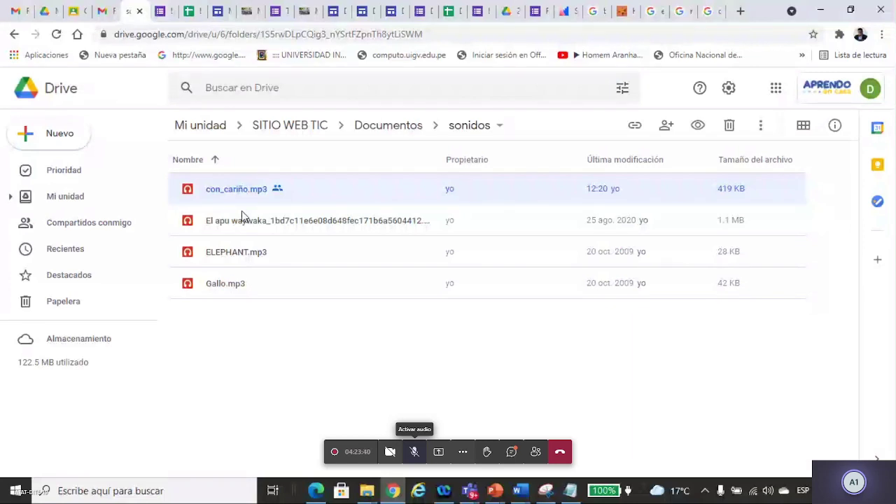
pyautogui.rightClick(249, 220)
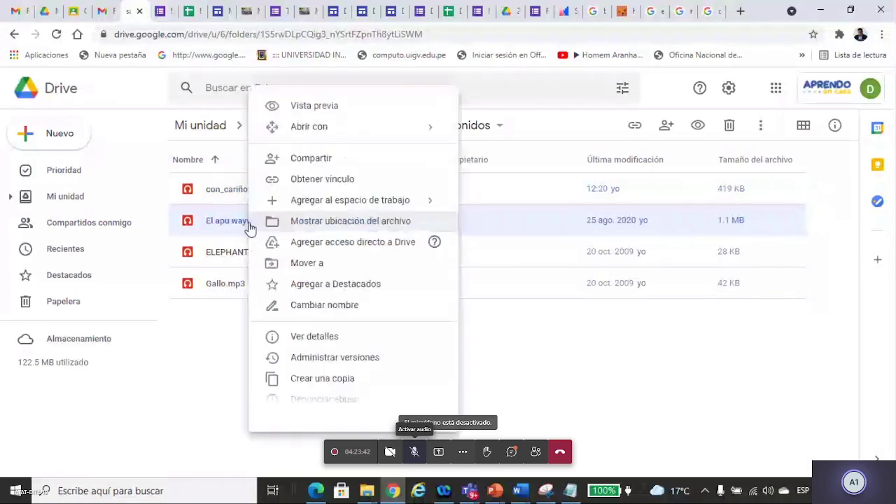
pyautogui.click(224, 203)
pyautogui.rightClick(226, 190)
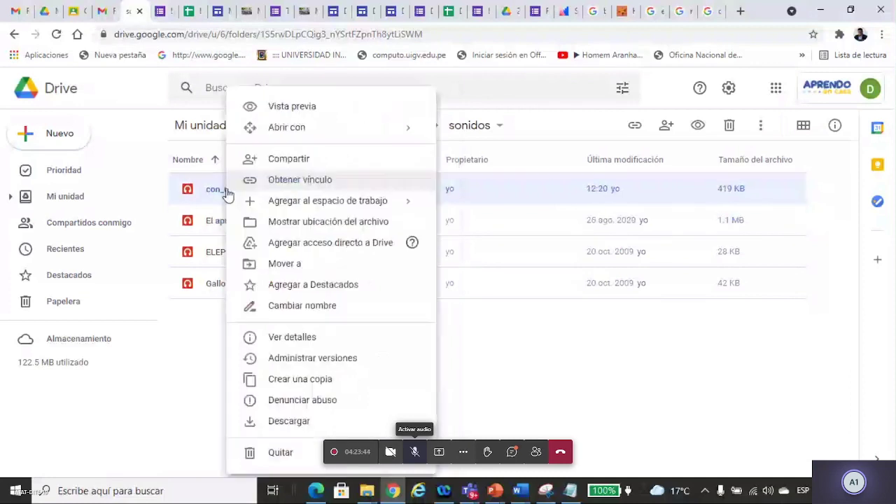
pyautogui.click(287, 184)
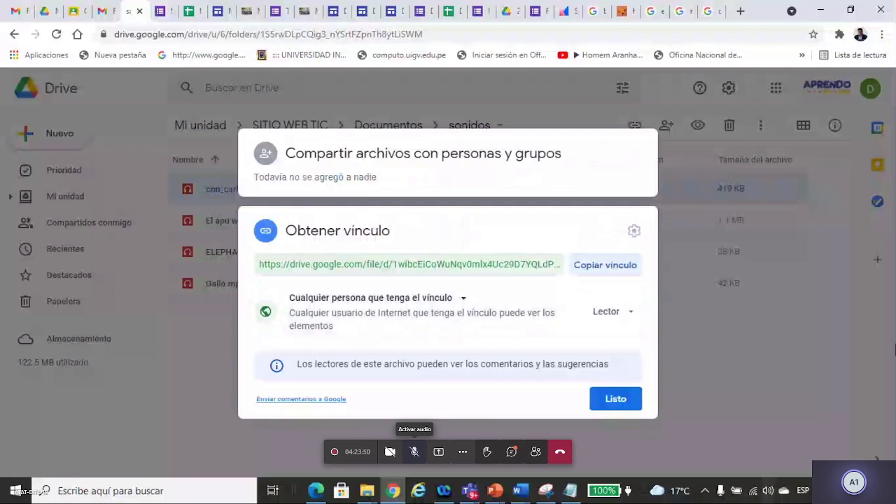
pyautogui.click(464, 298)
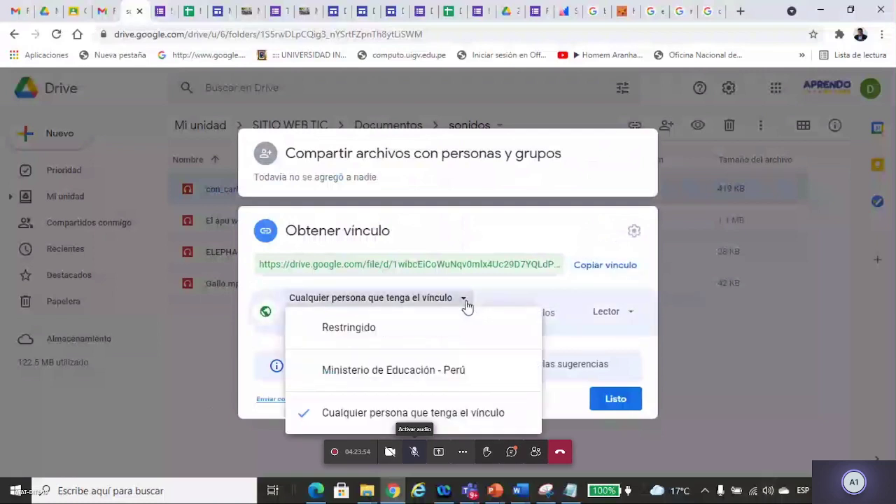
pyautogui.click(420, 370)
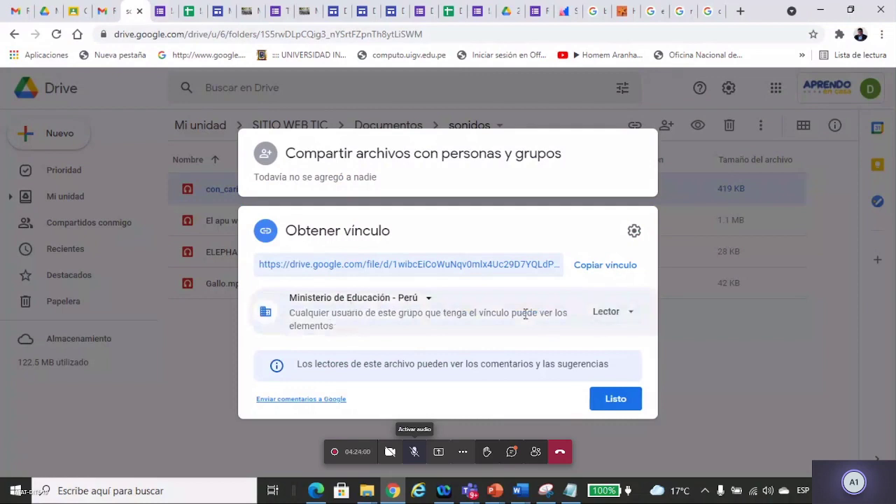
pyautogui.click(427, 299)
pyautogui.click(396, 414)
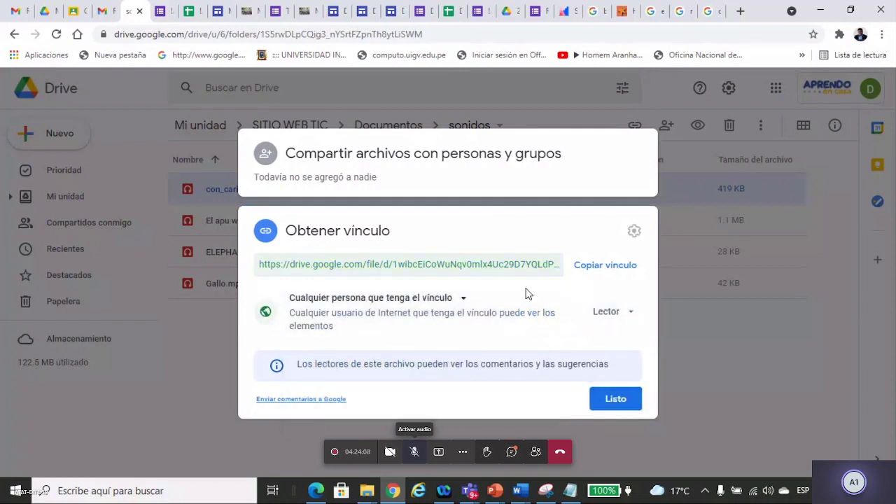
pyautogui.click(596, 271)
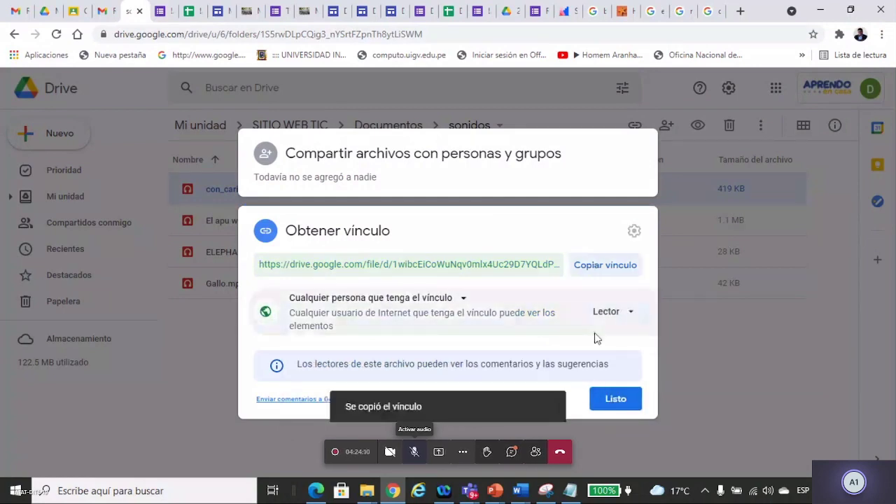
pyautogui.click(611, 398)
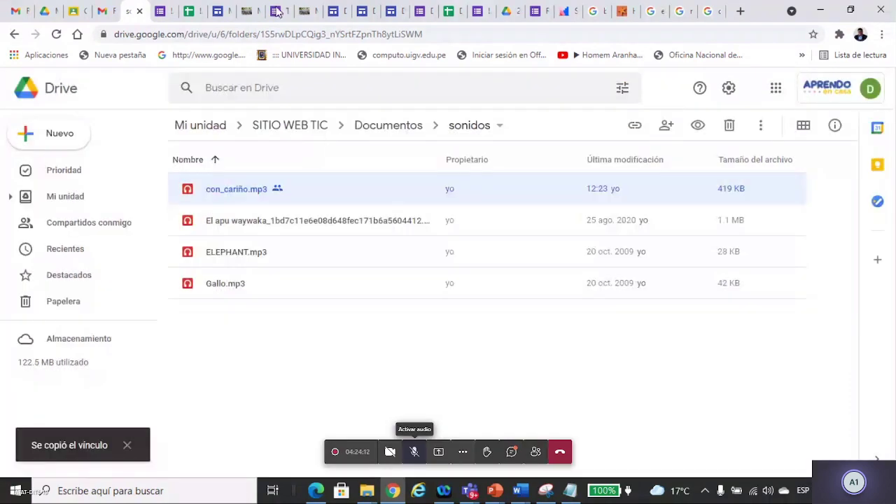
pyautogui.click(219, 11)
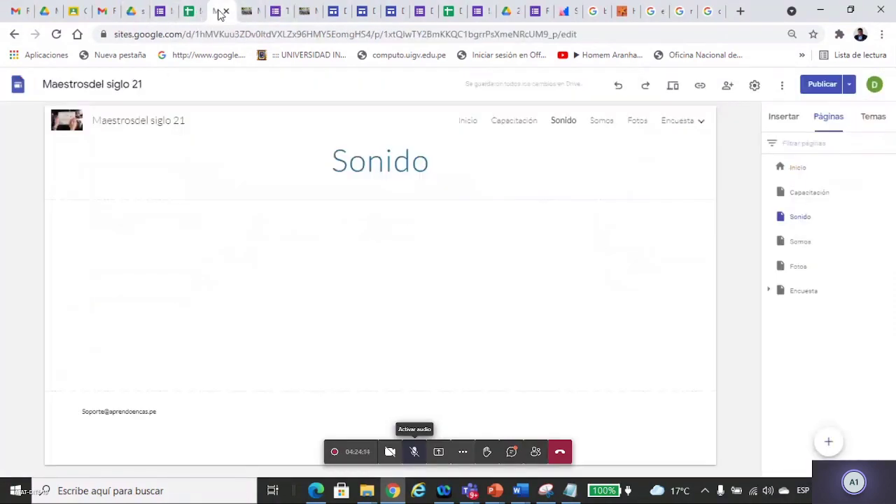
# - Embed the con_cariño.mp3 Drive audio on the Sonido page using its copied link
pyautogui.click(783, 120)
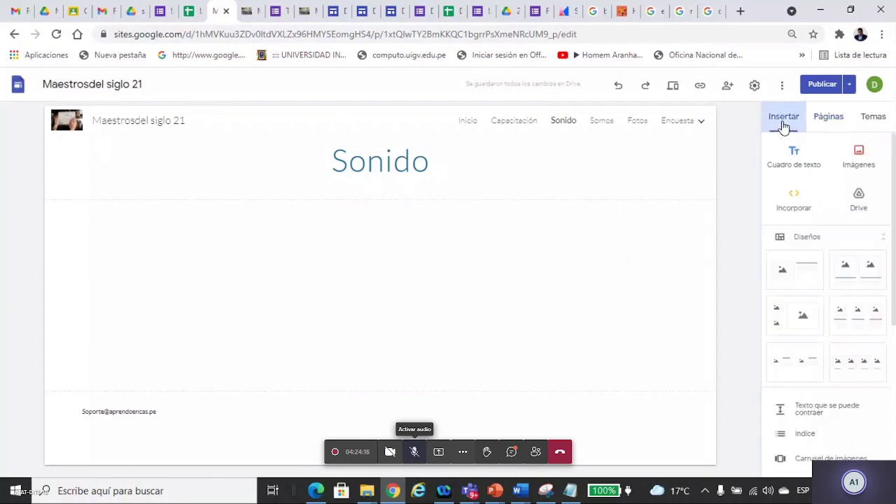
pyautogui.click(795, 200)
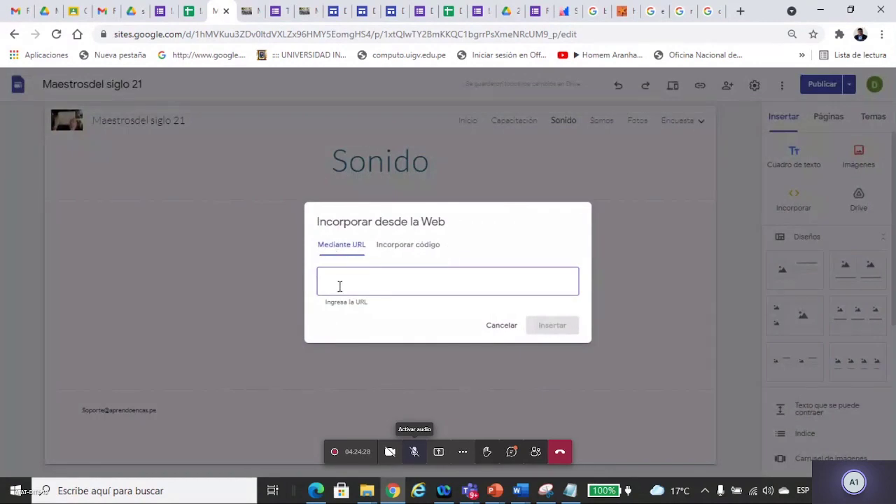
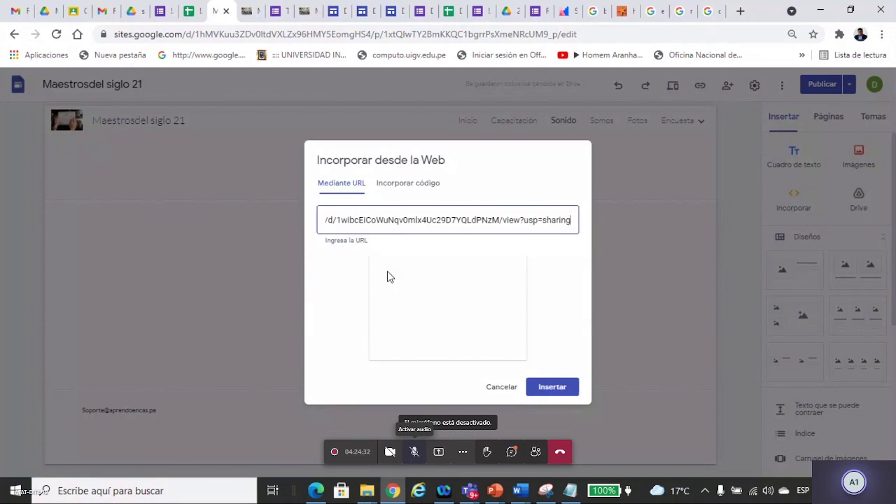
pyautogui.click(552, 389)
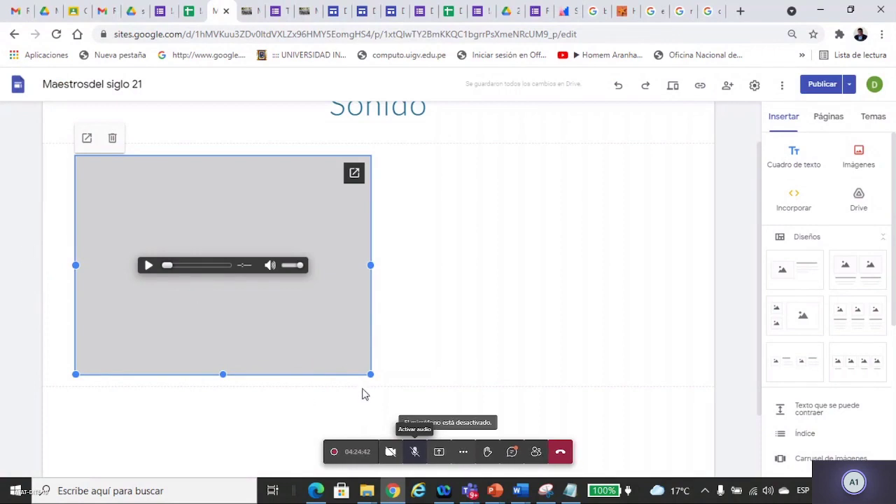
# - Deselect the new audio embed and open the site's publish review
pyautogui.hotkey('ctrl', 'z')
pyautogui.click(506, 272)
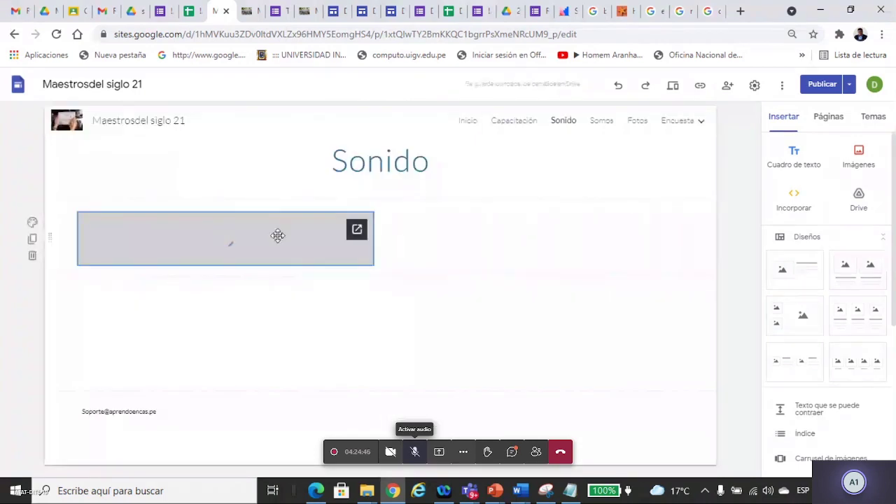
pyautogui.click(843, 85)
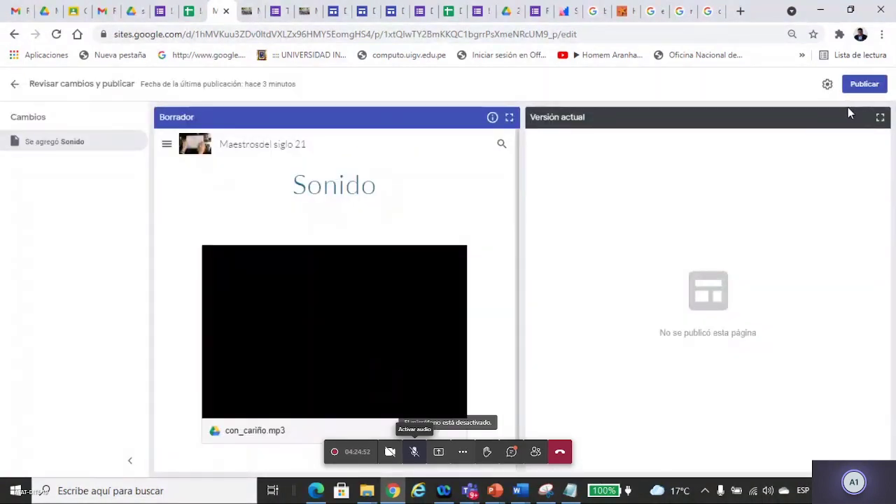
# - Publish the site, view the live Sonido page, and pause its audio at 0:12
pyautogui.click(865, 85)
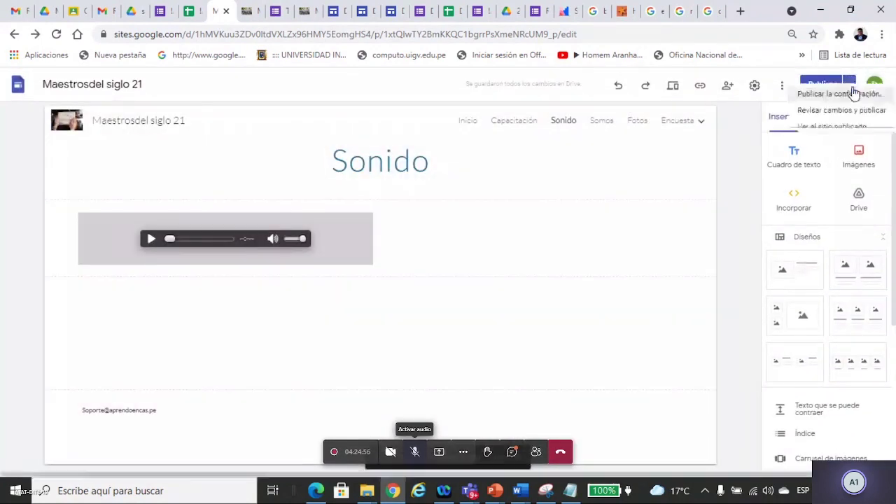
pyautogui.click(850, 86)
pyautogui.click(764, 139)
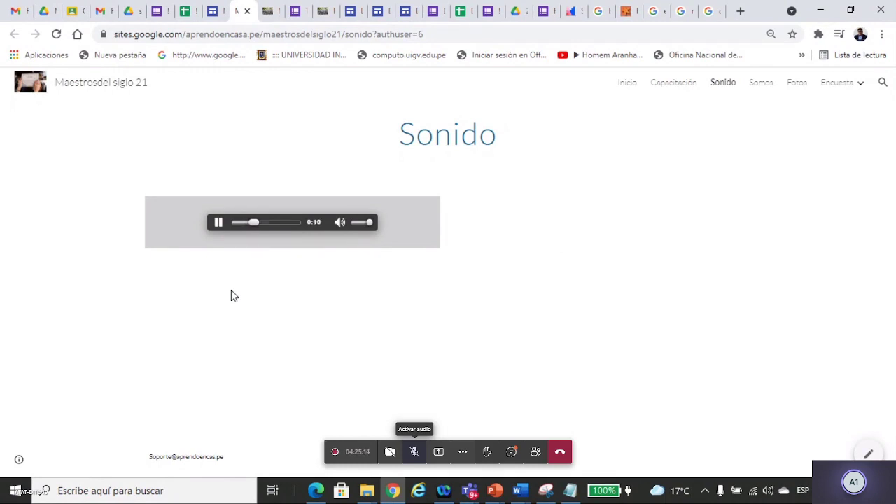
pyautogui.click(211, 224)
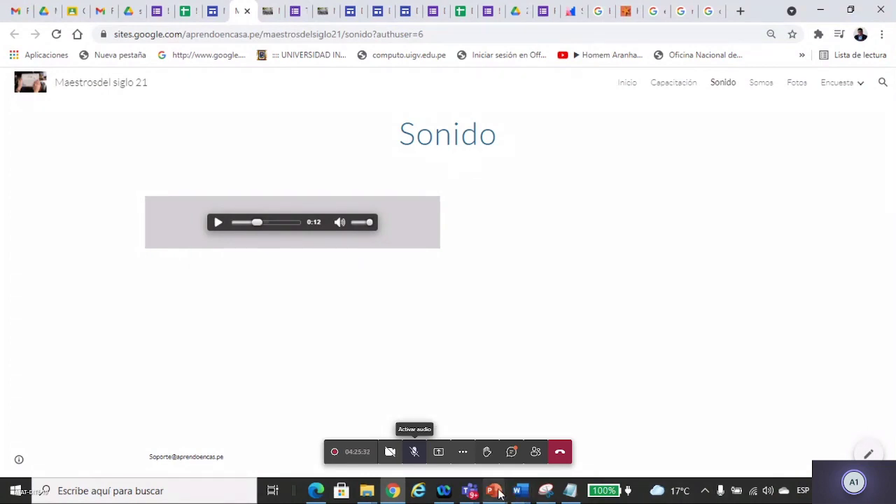
# - Bring up Diseño_Web_Semana_9 and review the voice-recorder slides 4 through 7
pyautogui.moveTo(495, 490)
pyautogui.click(569, 439)
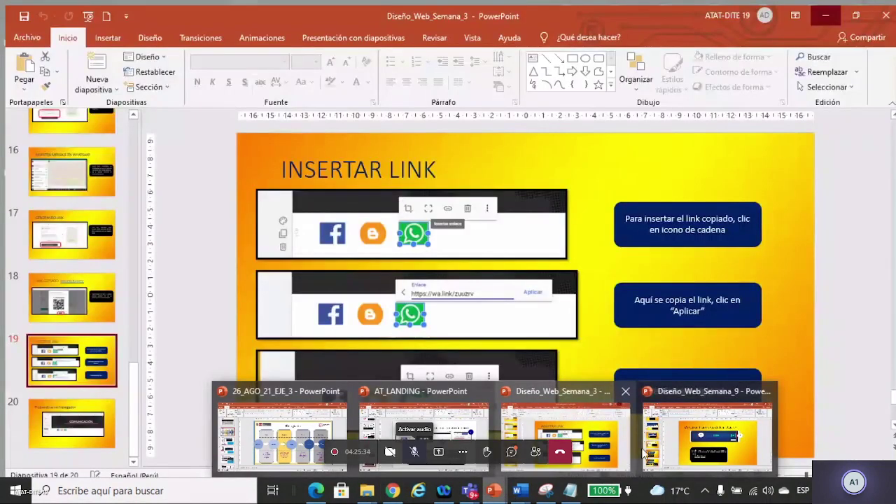
pyautogui.click(645, 454)
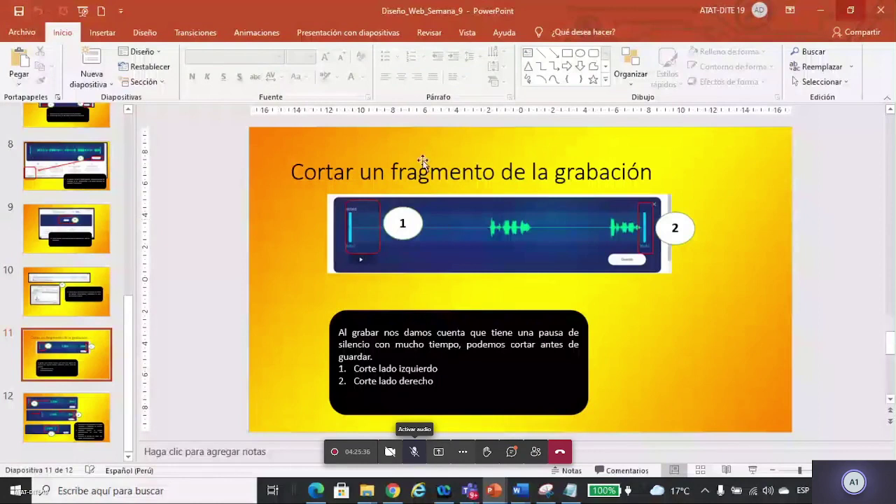
pyautogui.scroll(9, 474, 154)
pyautogui.scroll(-1, 73, 280)
pyautogui.click(62, 260)
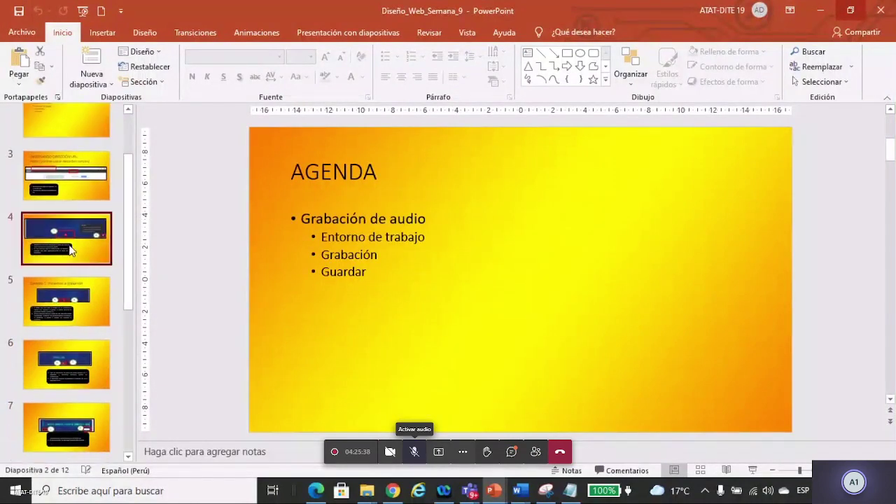
pyautogui.click(56, 287)
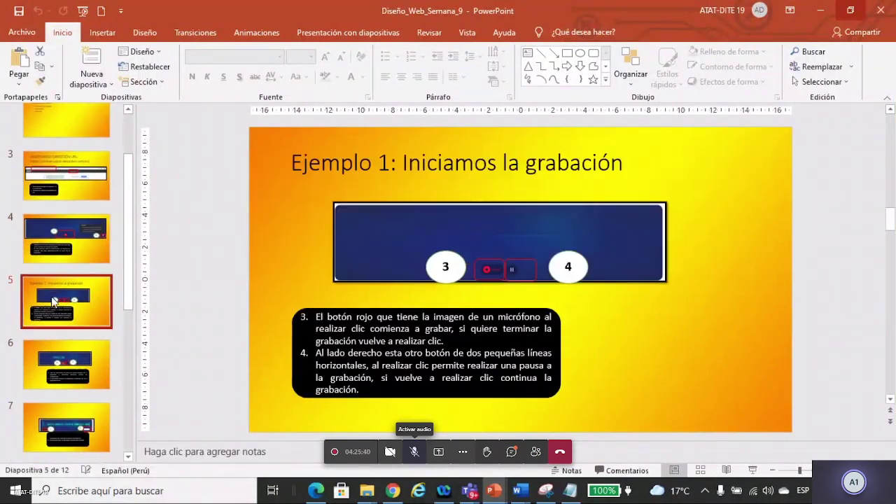
pyautogui.scroll(-2, 70, 301)
pyautogui.click(73, 307)
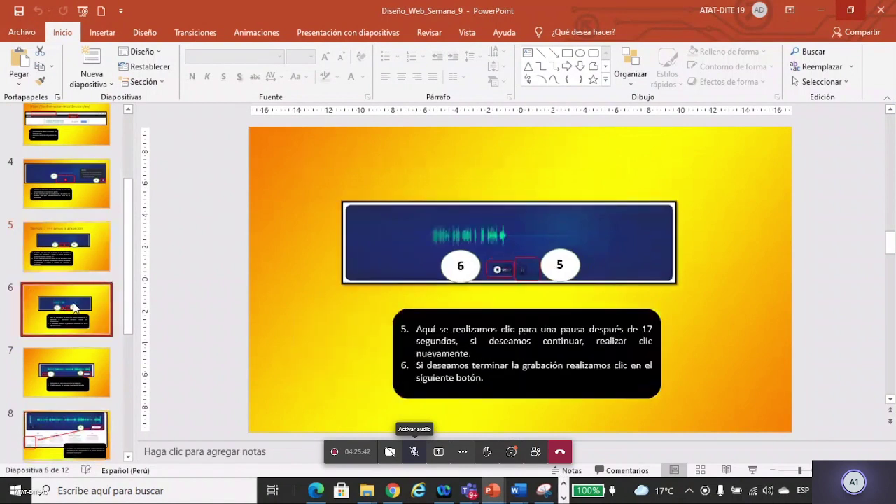
pyautogui.scroll(-1, 73, 316)
pyautogui.click(73, 341)
pyautogui.scroll(-2, 70, 329)
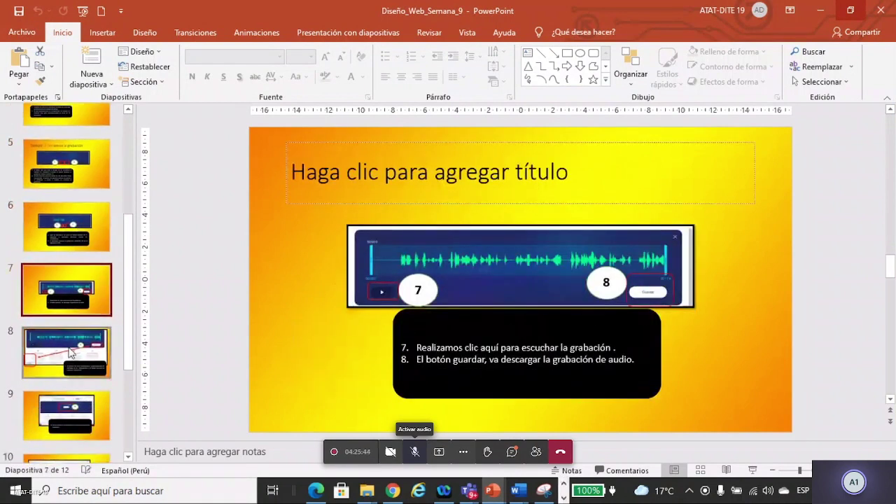
pyautogui.scroll(5, 63, 294)
pyautogui.scroll(2, 59, 272)
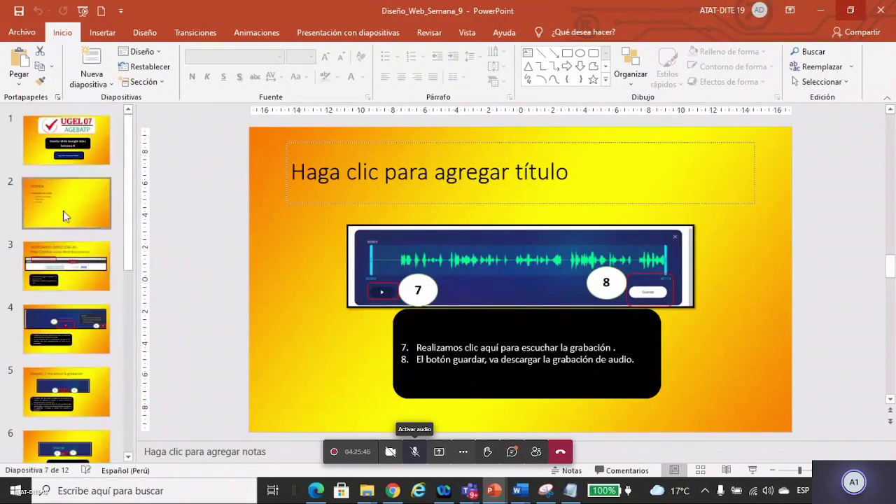
# - Select the recorder URL in slide 3's title, then minimize PowerPoint
pyautogui.click(63, 269)
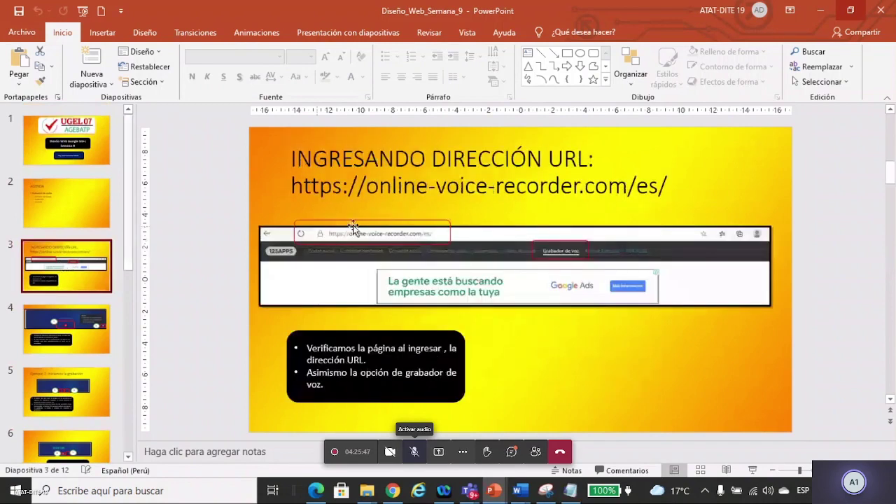
pyautogui.click(668, 186)
pyautogui.moveTo(667, 186); pyautogui.dragTo(353, 187)
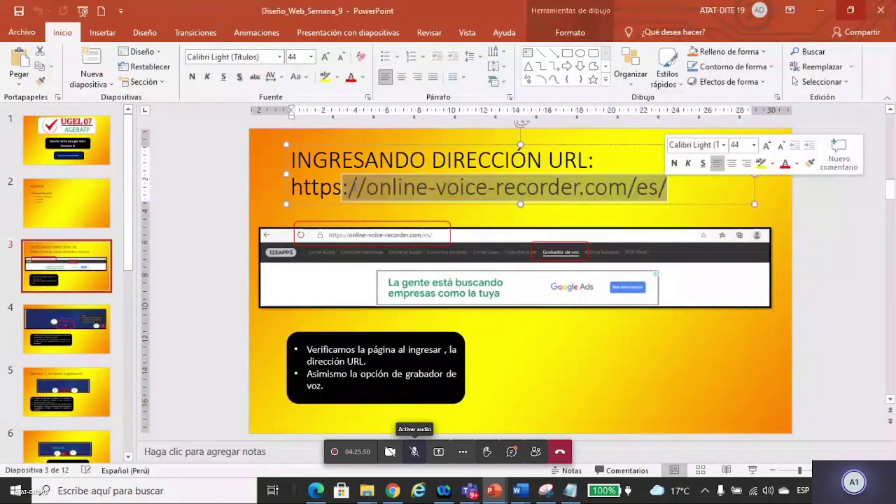
pyautogui.keyDown('shift'); pyautogui.click(291, 187); pyautogui.keyUp('shift')
pyautogui.hotkey('ctrl', 'c')
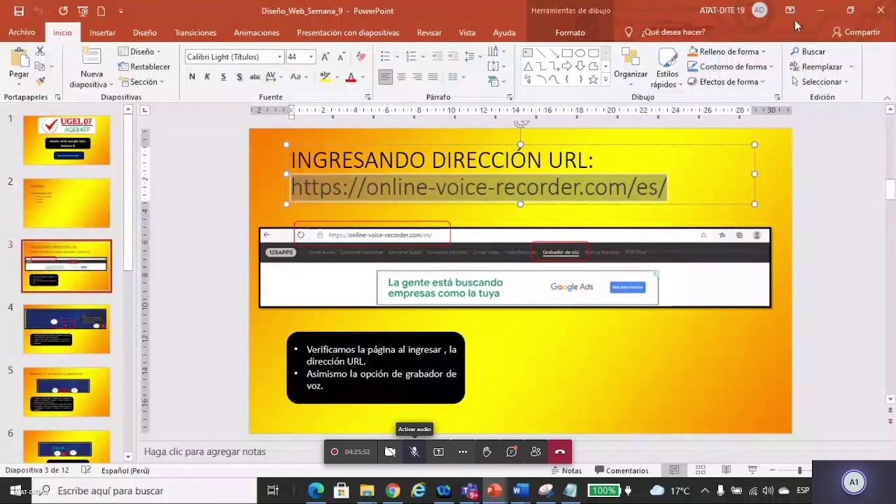
pyautogui.click(821, 12)
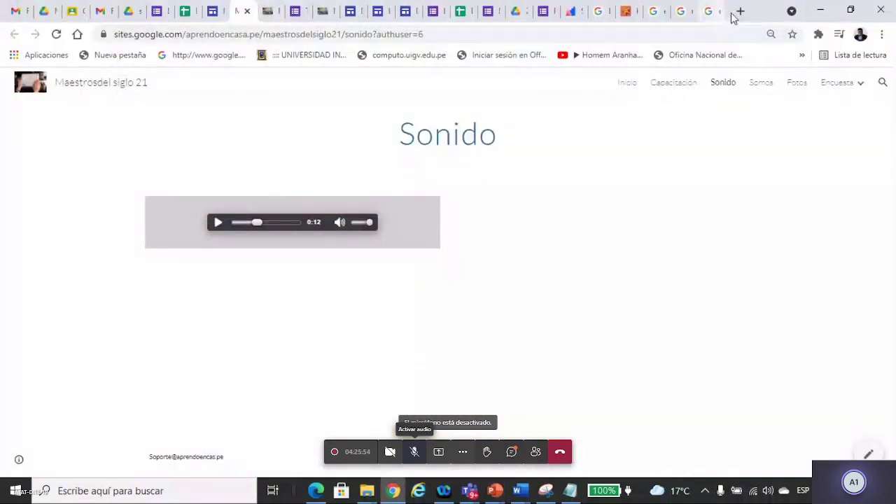
# - Load the copied Online Voice Recorder URL in a new browser tab
pyautogui.click(736, 11)
pyautogui.click(345, 31)
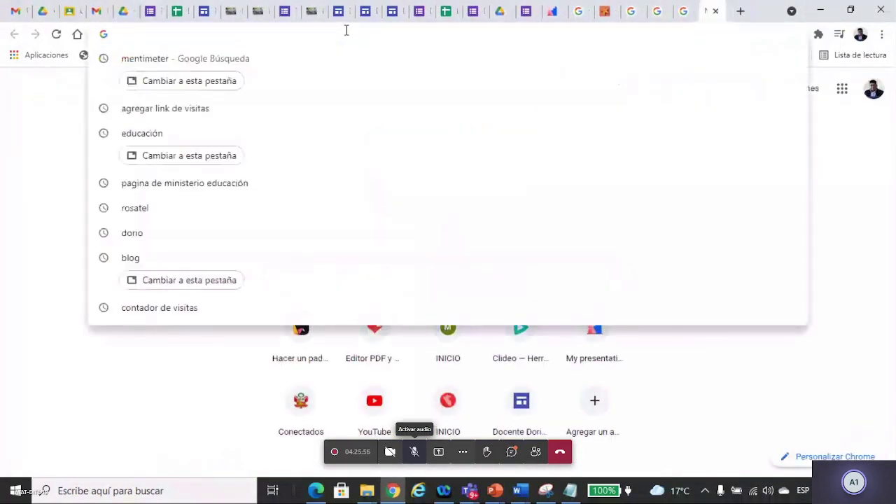
pyautogui.hotkey('ctrl', 'v')
pyautogui.press('Return')
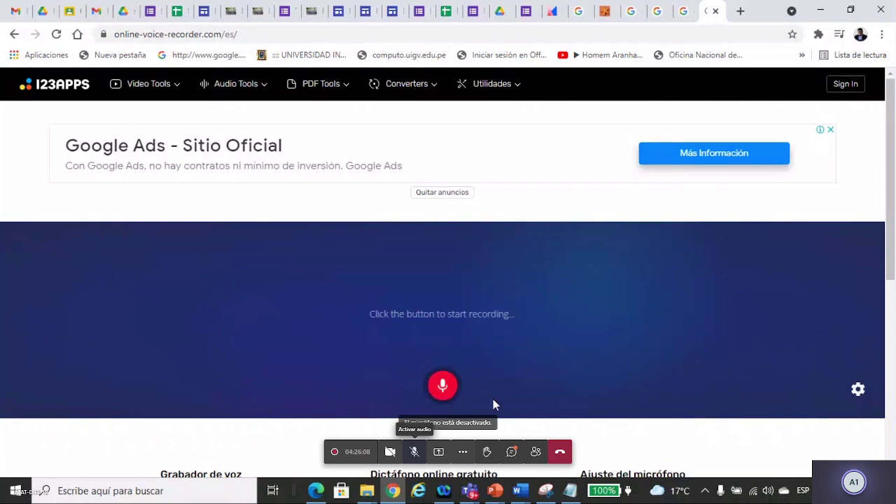
# - Record an 8-second clip, play it back, and save it as an MP3 in Descargas
pyautogui.click(443, 387)
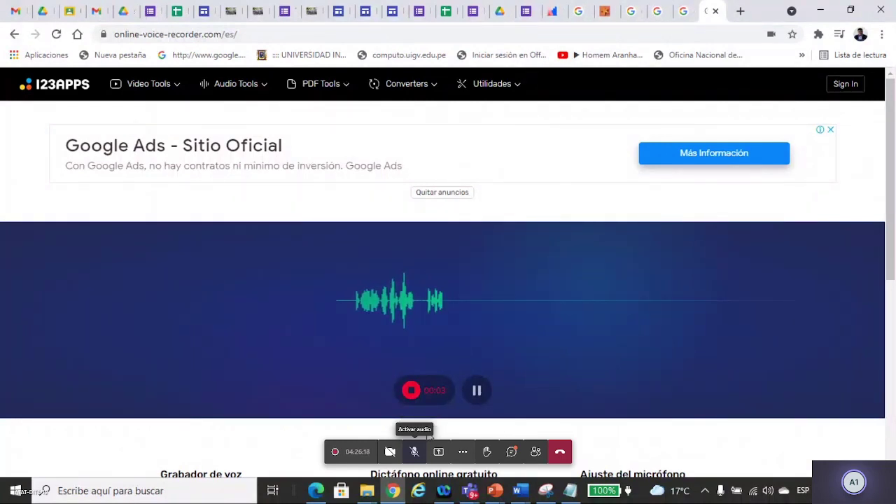
pyautogui.click(431, 392)
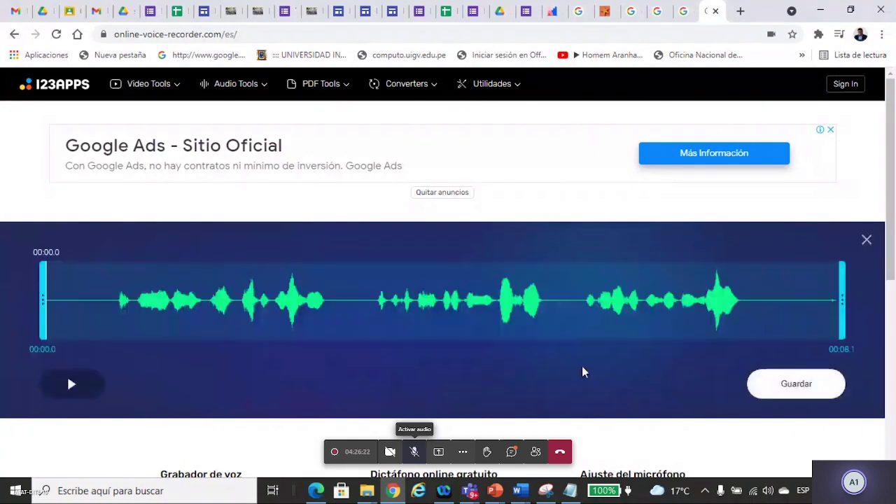
pyautogui.click(71, 387)
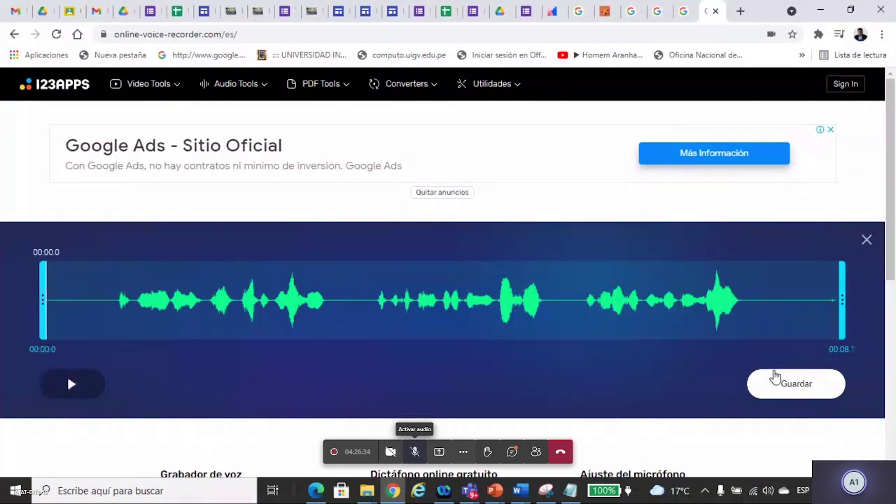
pyautogui.click(796, 394)
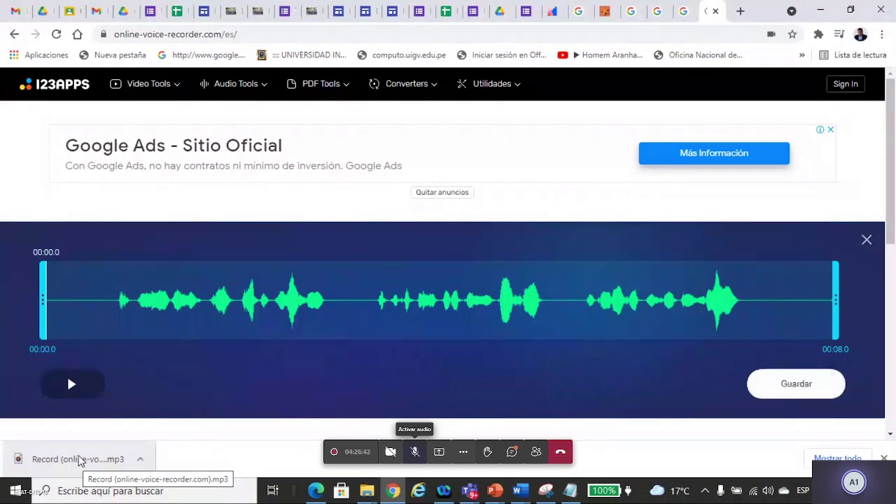
pyautogui.rightClick(79, 465)
pyautogui.click(131, 423)
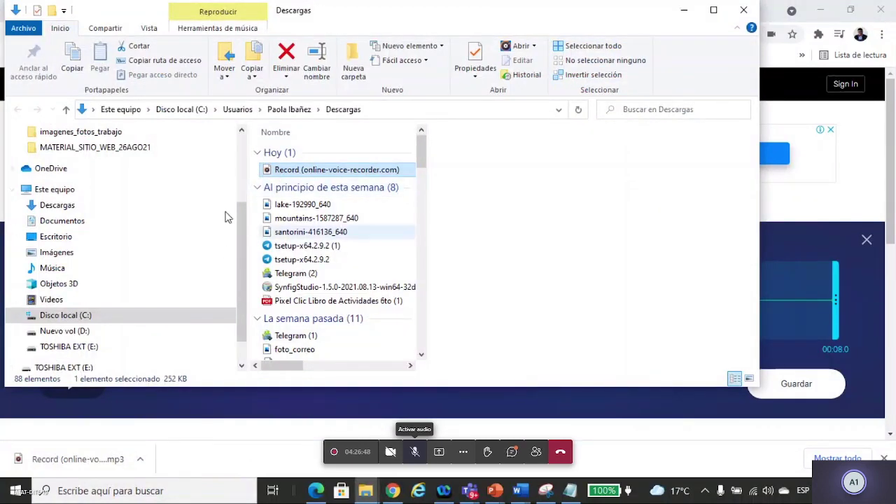
pyautogui.click(685, 12)
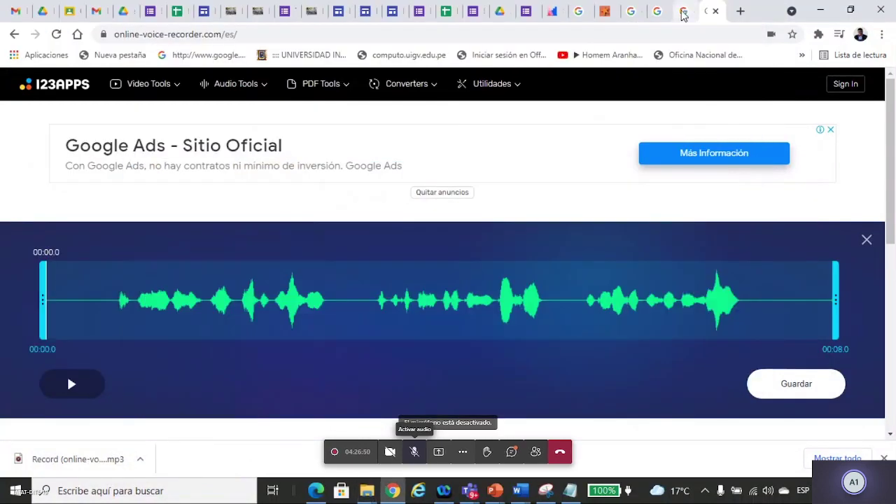
# - Upload Record (online-voice-recorder.com).mp3 from Descargas into the Drive sonidos folder
pyautogui.click(122, 14)
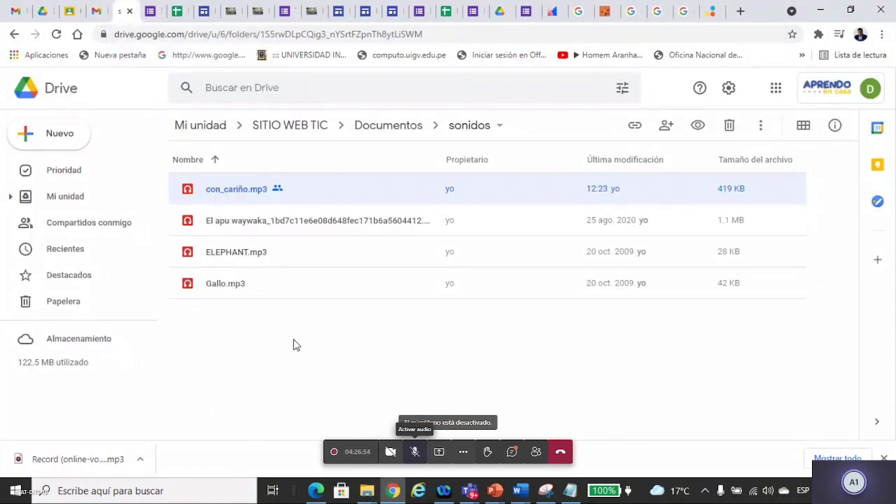
pyautogui.rightClick(343, 341)
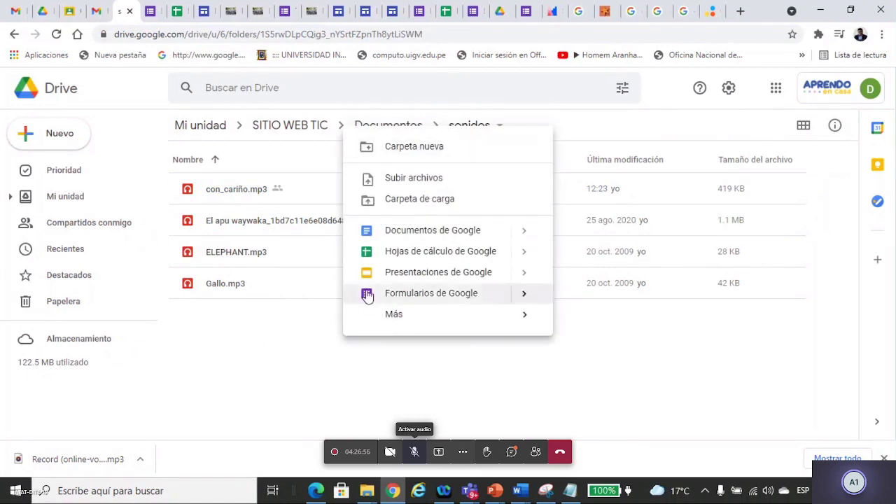
pyautogui.click(420, 178)
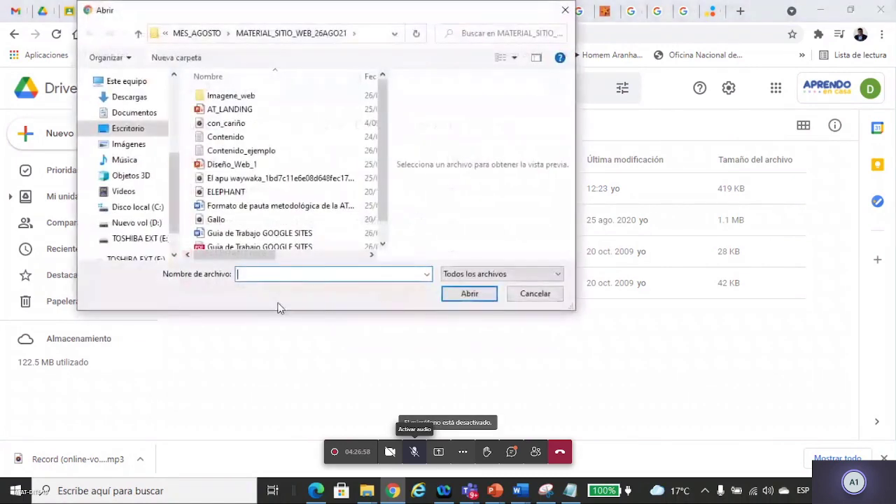
pyautogui.click(129, 100)
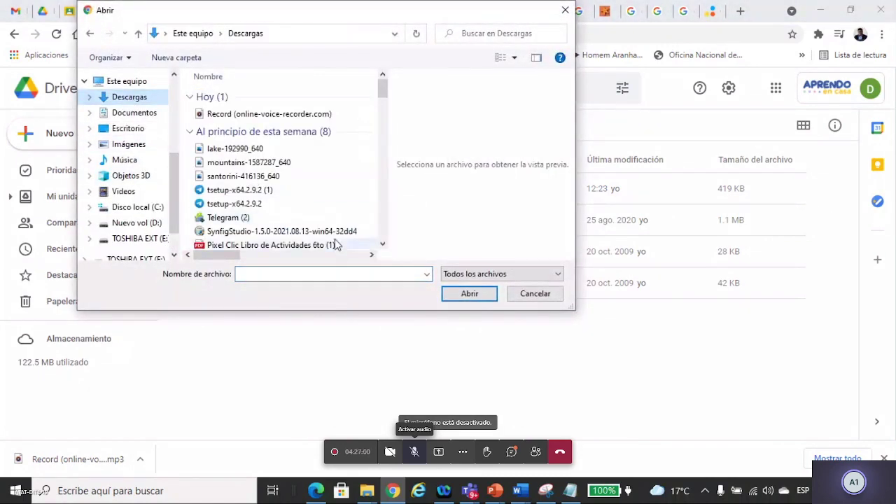
pyautogui.click(264, 118)
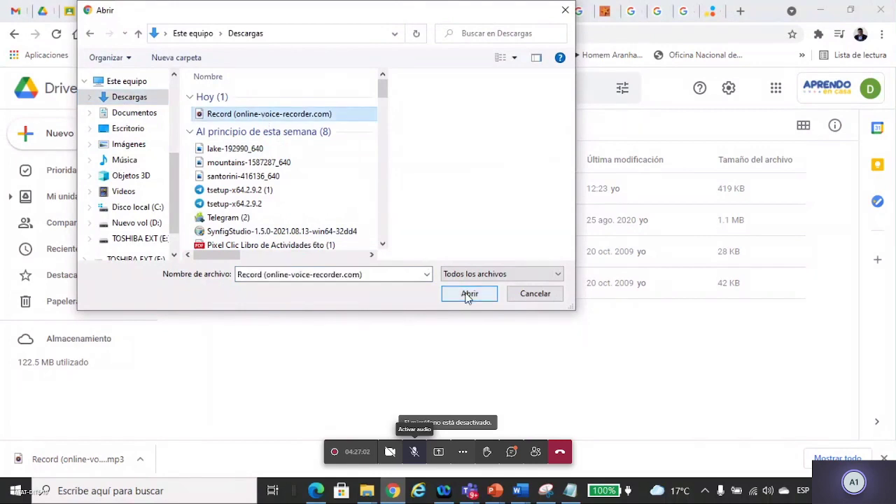
pyautogui.click(469, 294)
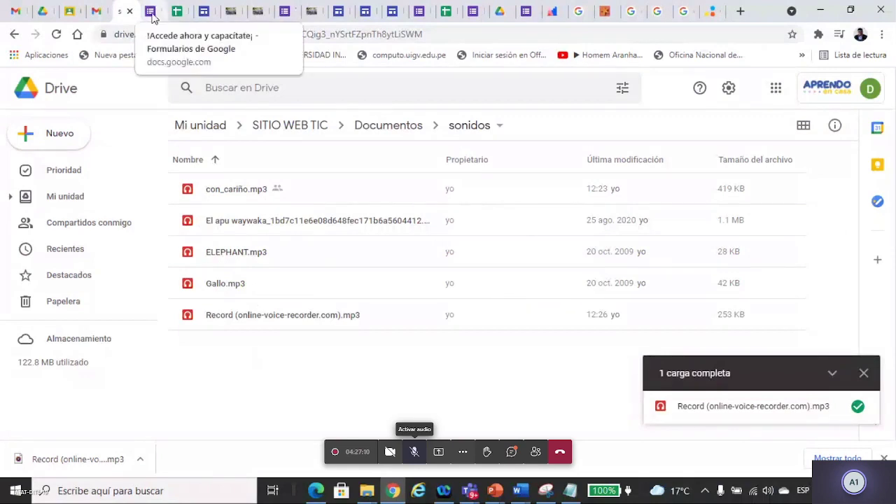
pyautogui.click(210, 13)
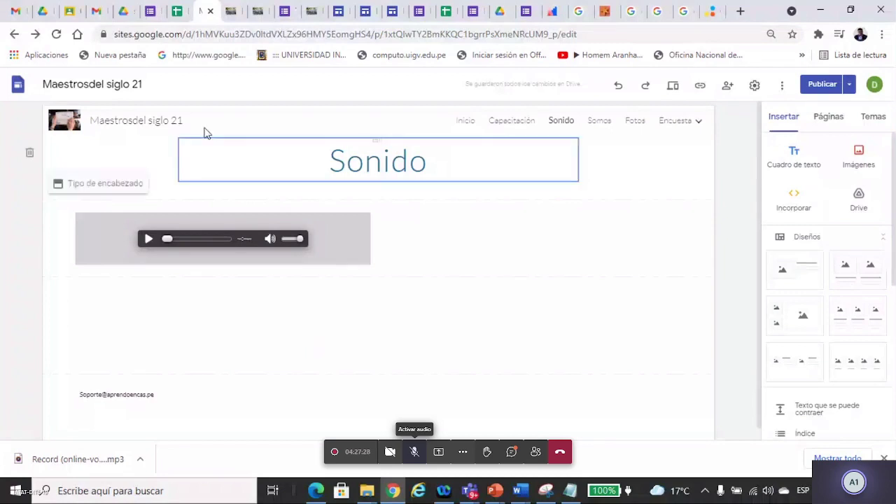
# - Rename the recording in the sonidos folder to Ejemplo.mp3
pyautogui.click(123, 11)
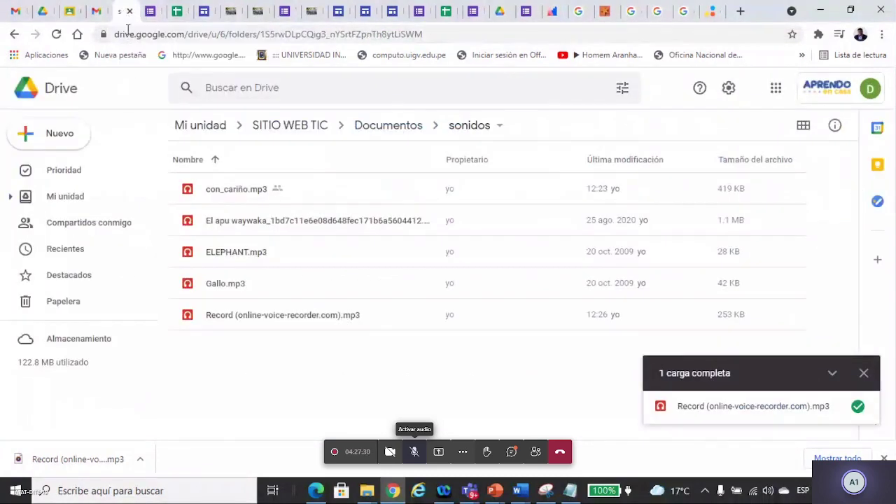
pyautogui.rightClick(220, 317)
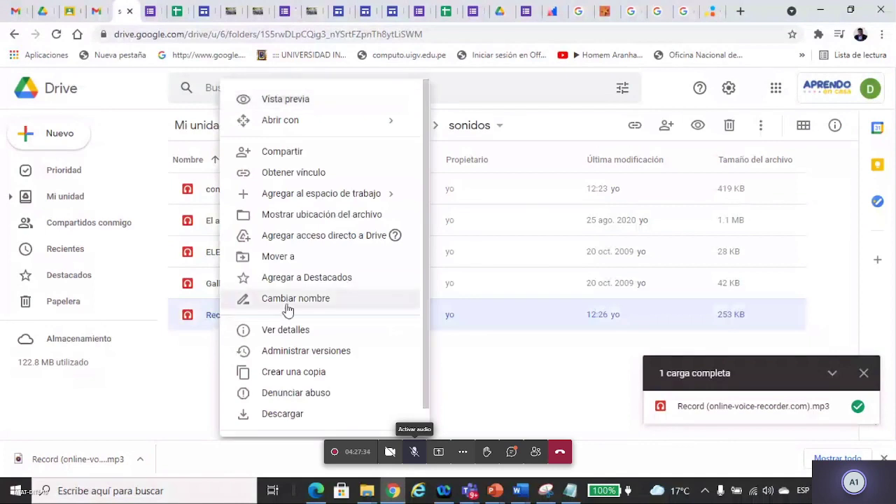
pyautogui.click(287, 303)
pyautogui.write('Ejempl')
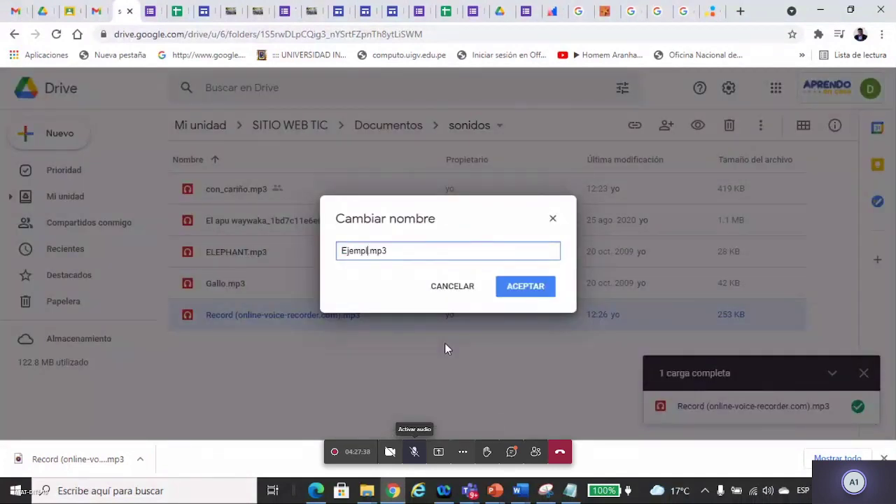
pyautogui.write('o')
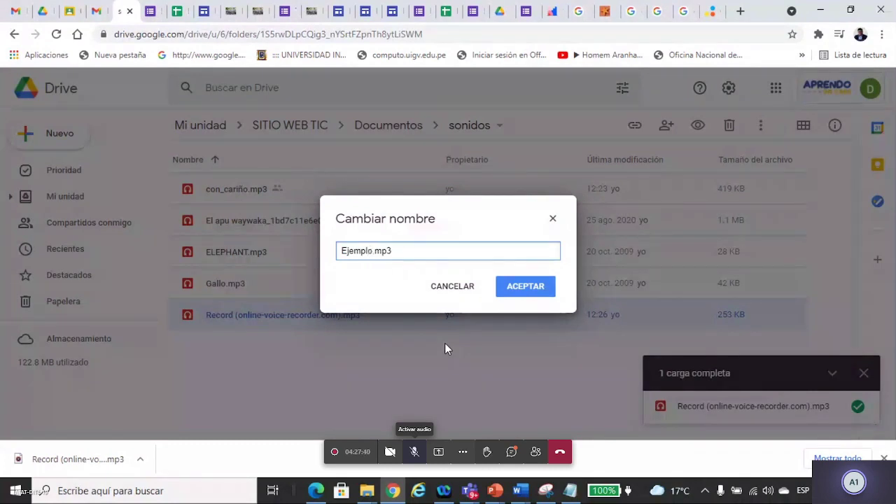
pyautogui.click(535, 289)
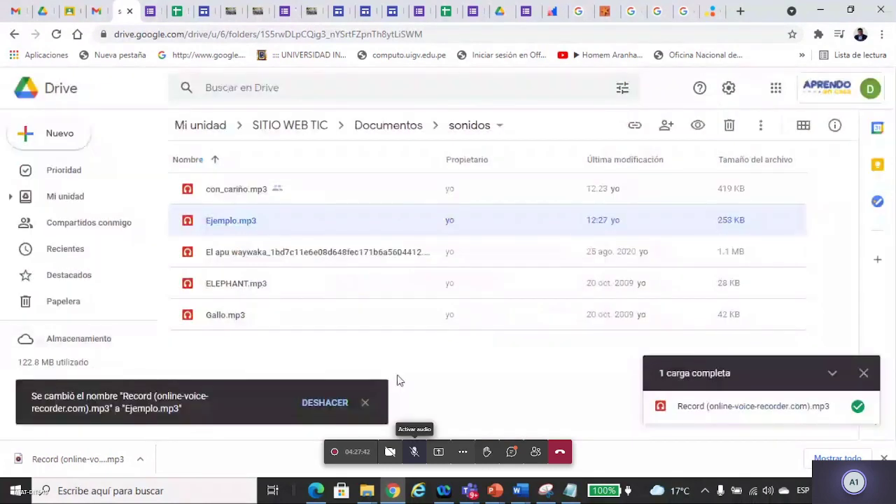
# - Share Ejemplo.mp3 so anyone with the link has Lector access
pyautogui.rightClick(246, 228)
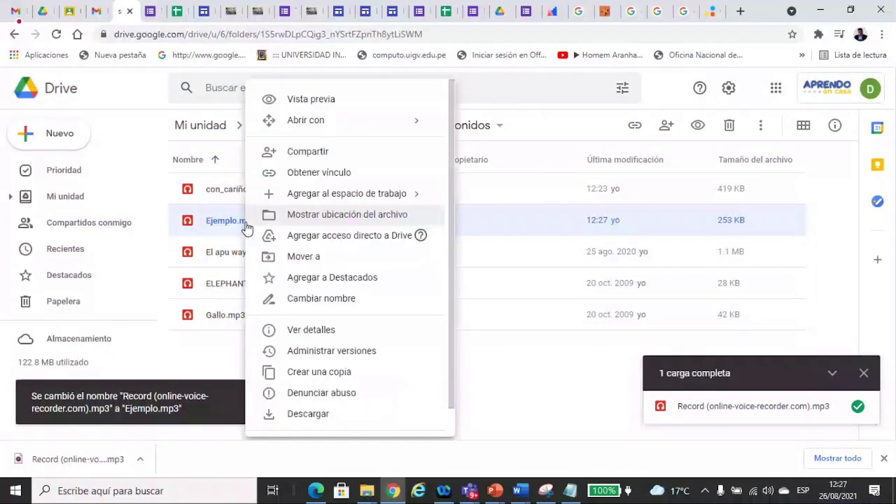
pyautogui.click(319, 175)
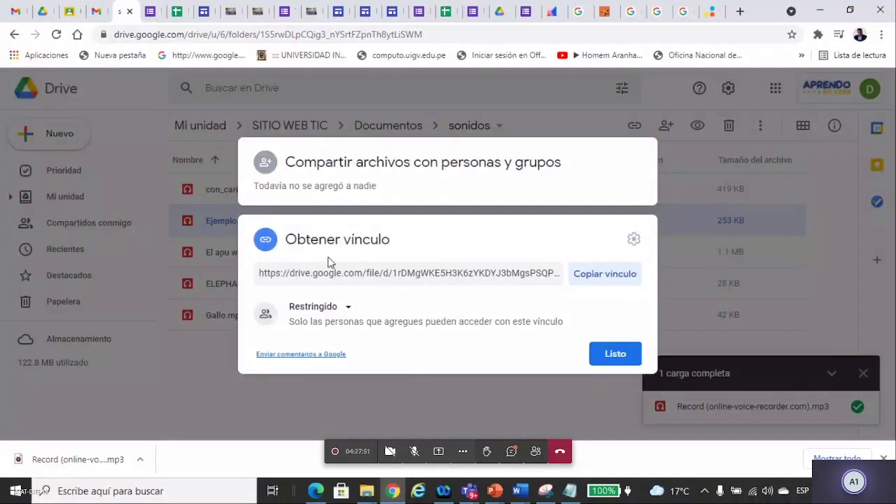
pyautogui.click(348, 309)
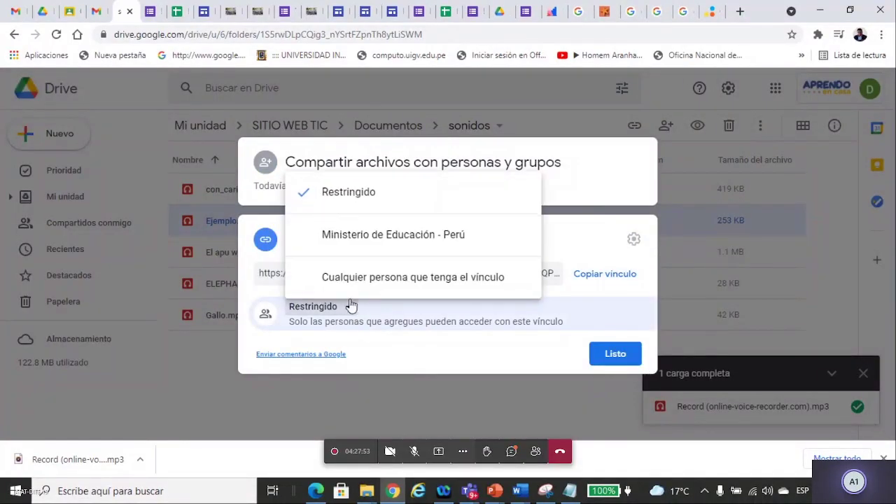
pyautogui.click(355, 278)
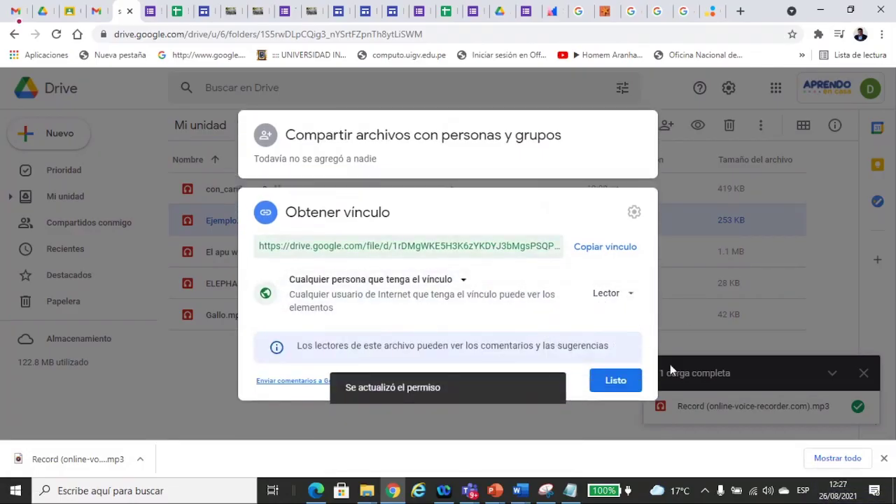
pyautogui.click(632, 299)
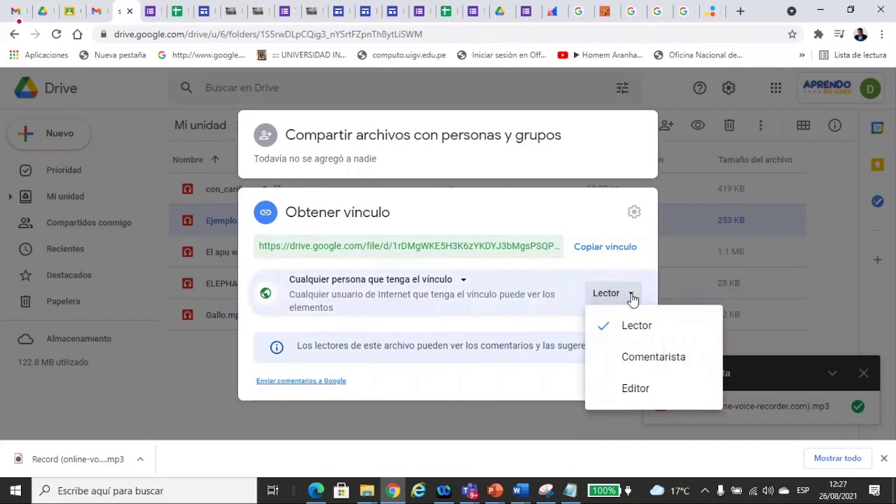
pyautogui.click(632, 299)
pyautogui.click(617, 380)
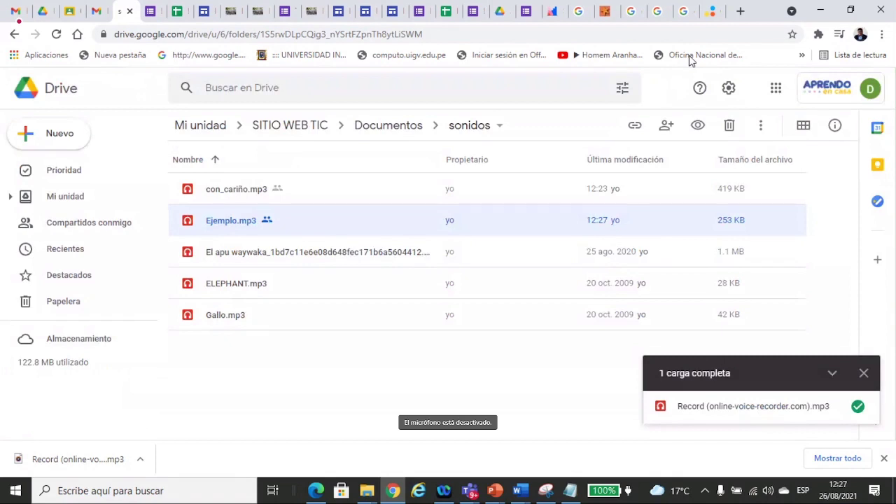
# - Start a web-address embed on the Sonido page and clear the wrongly pasted recorder address
pyautogui.click(202, 11)
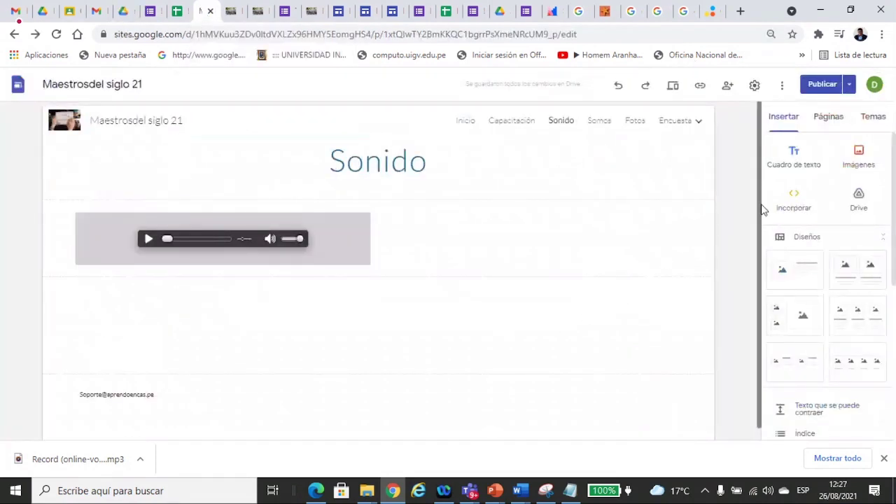
pyautogui.click(794, 201)
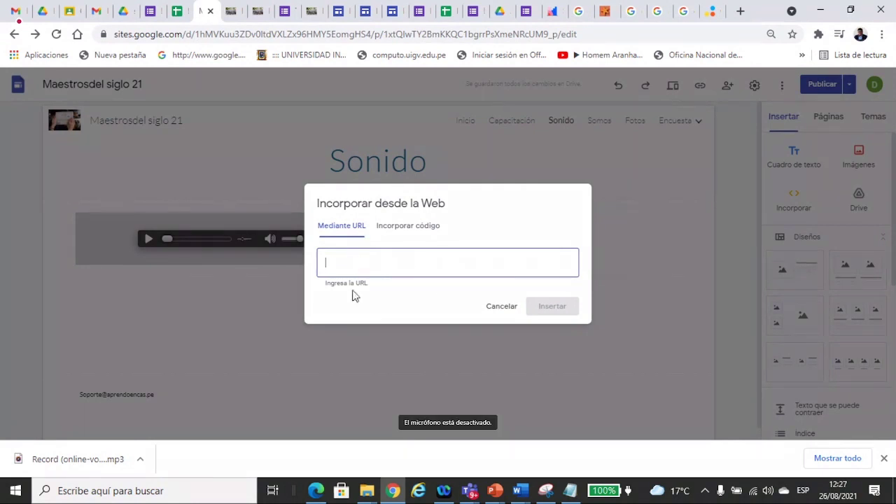
pyautogui.click(403, 228)
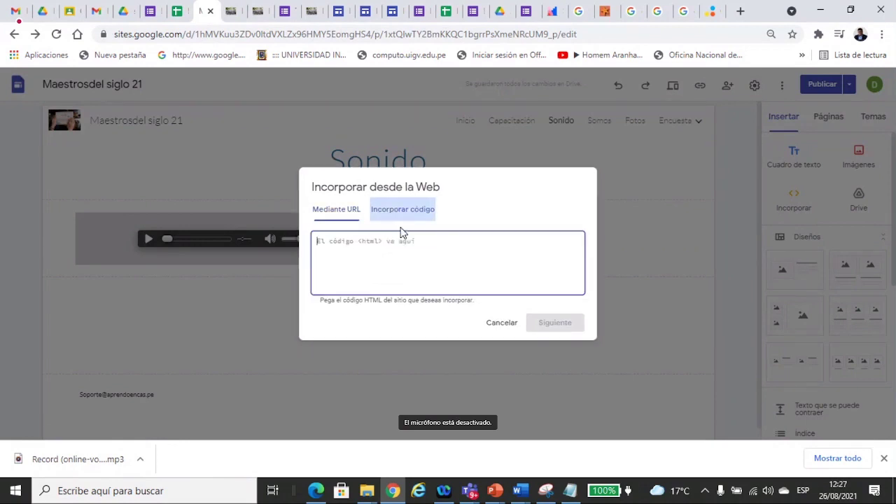
pyautogui.click(335, 211)
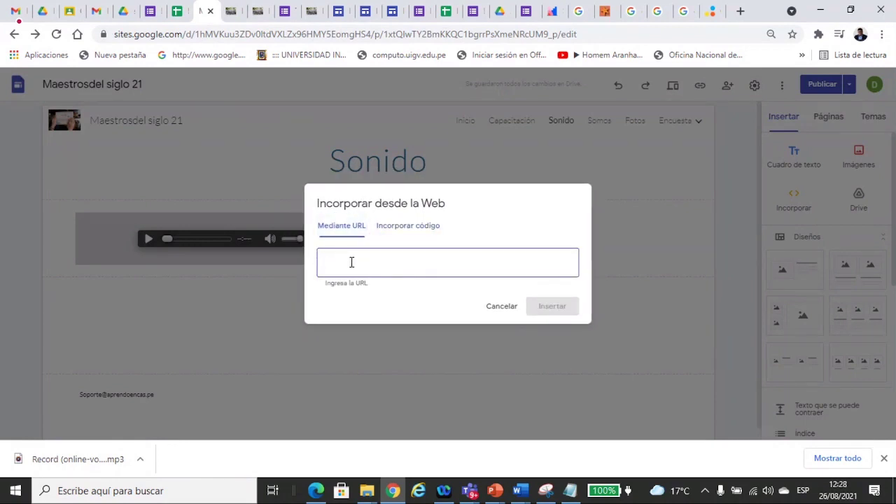
pyautogui.write('https://online-voice-recorder.com/es/')
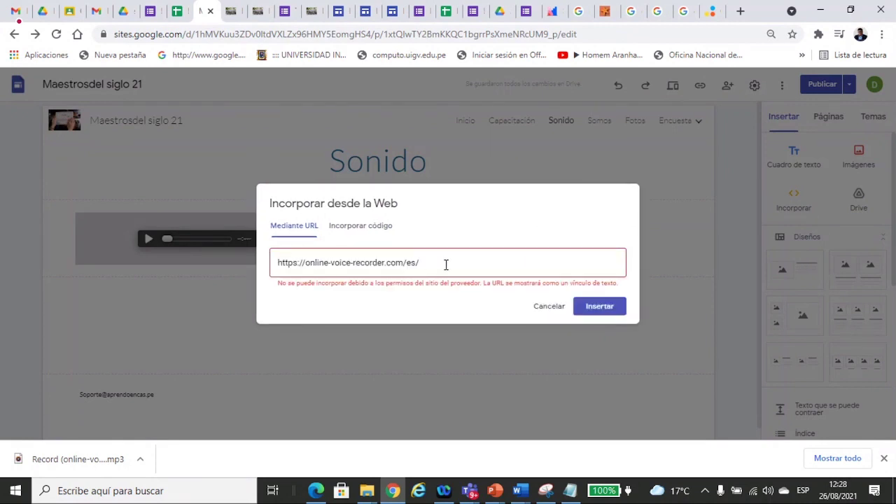
pyautogui.moveTo(444, 264); pyautogui.dragTo(268, 271)
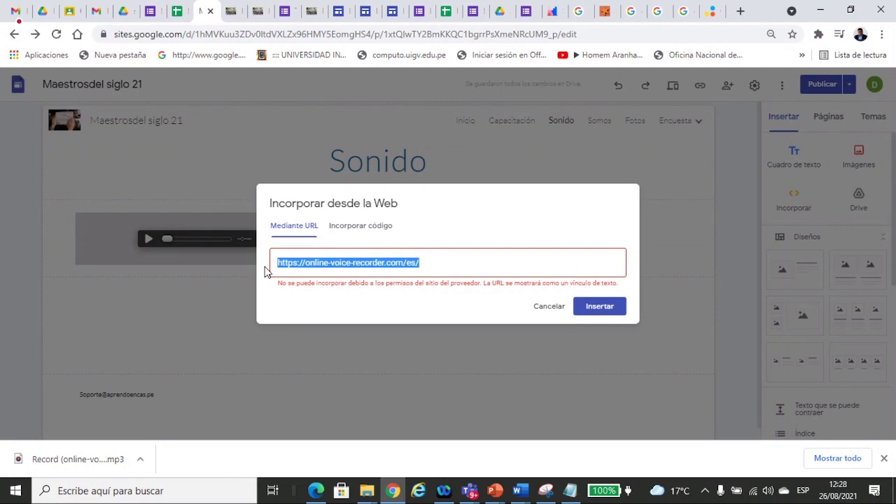
pyautogui.press('BackSpace')
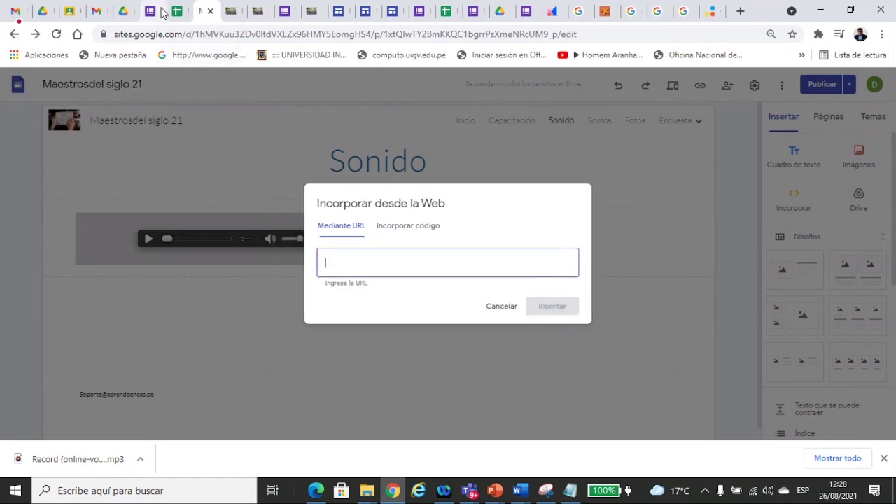
# - Copy the share link of Ejemplo.mp3 from the Drive sonidos folder
pyautogui.click(124, 13)
pyautogui.rightClick(236, 222)
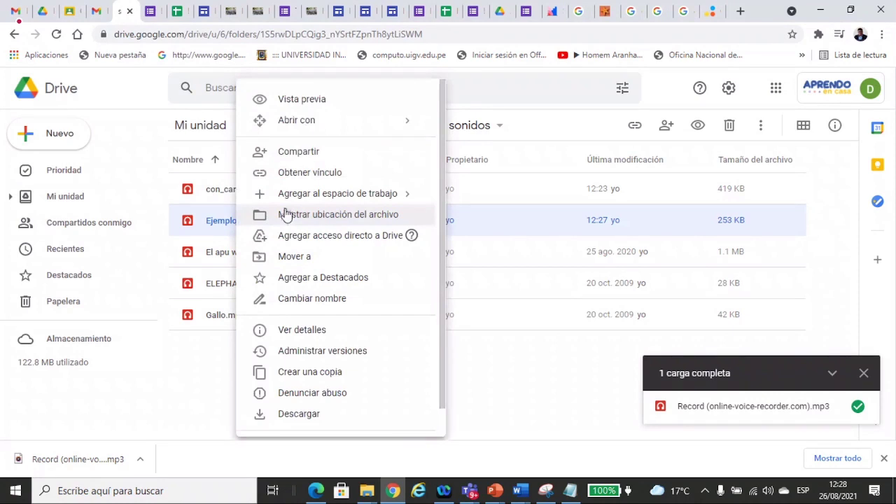
pyautogui.click(309, 172)
pyautogui.click(606, 246)
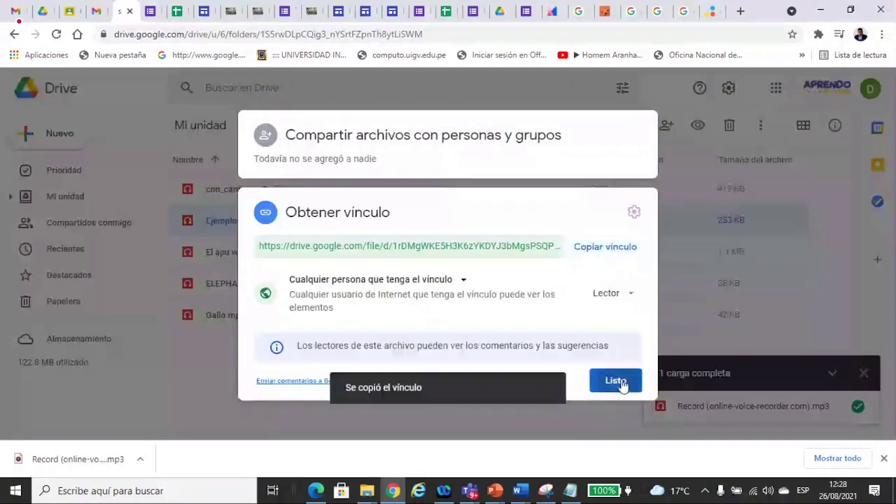
pyautogui.click(616, 382)
# - Embed Ejemplo.mp3 by its link, shrink it to player height, and open the publish review
pyautogui.click(204, 11)
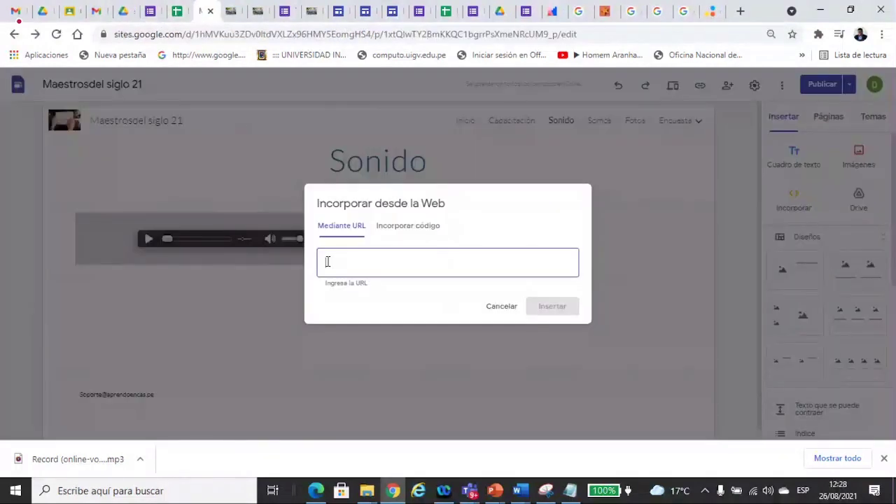
pyautogui.rightClick(357, 271)
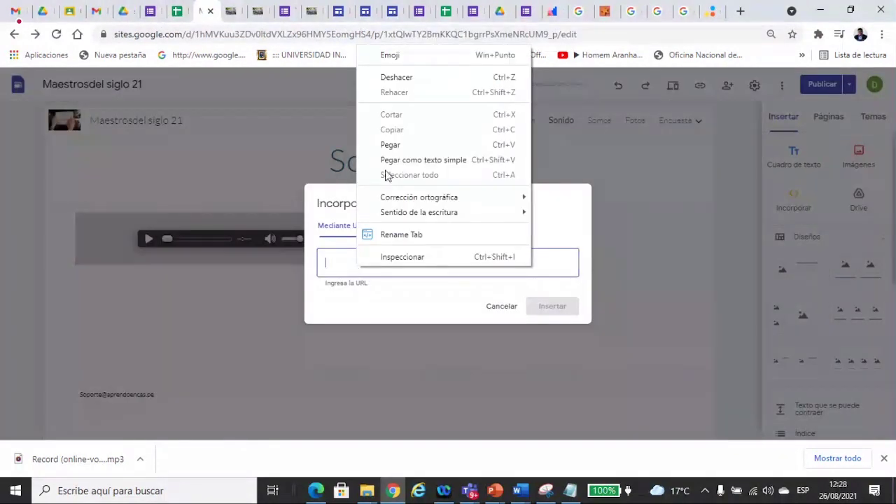
pyautogui.click(394, 145)
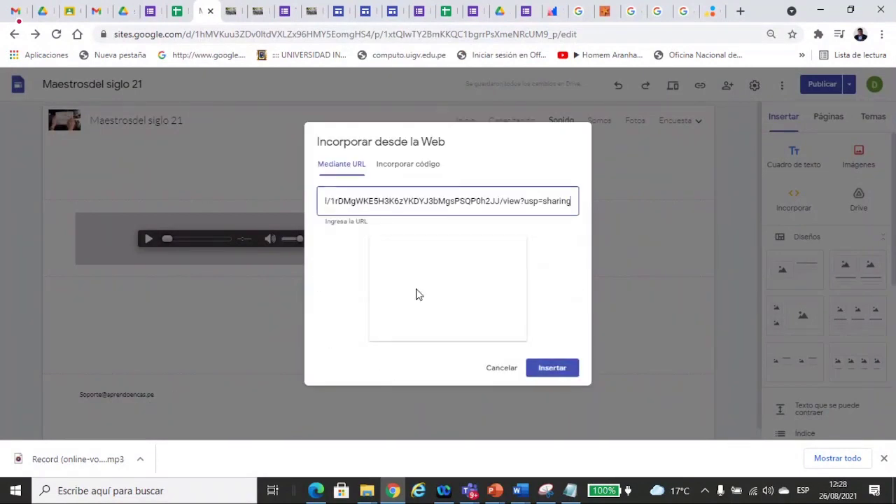
pyautogui.click(556, 381)
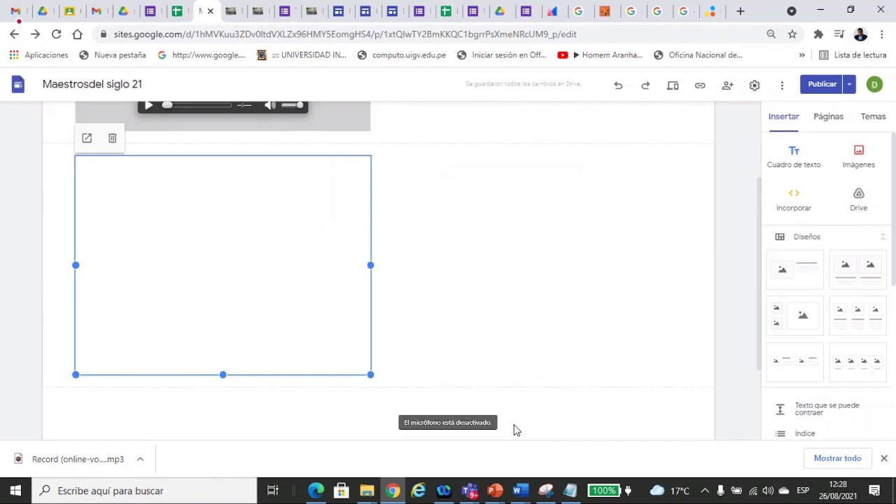
pyautogui.moveTo(222, 374); pyautogui.dragTo(203, 235)
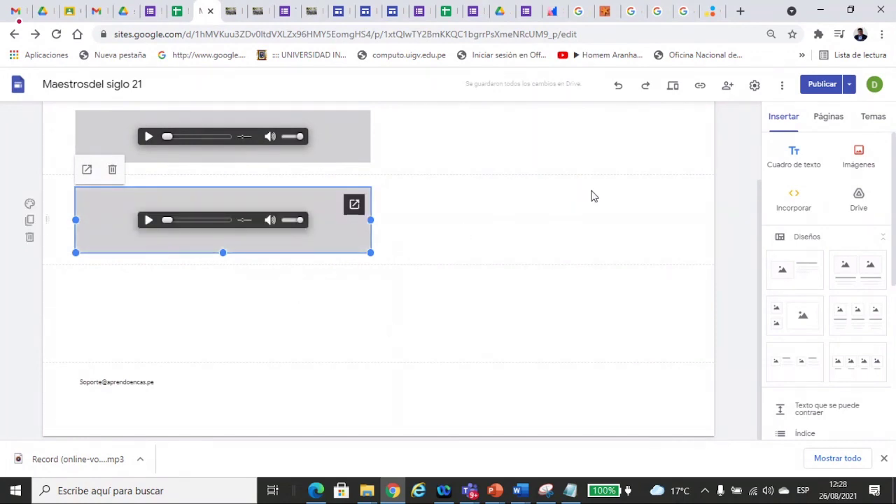
pyautogui.click(820, 85)
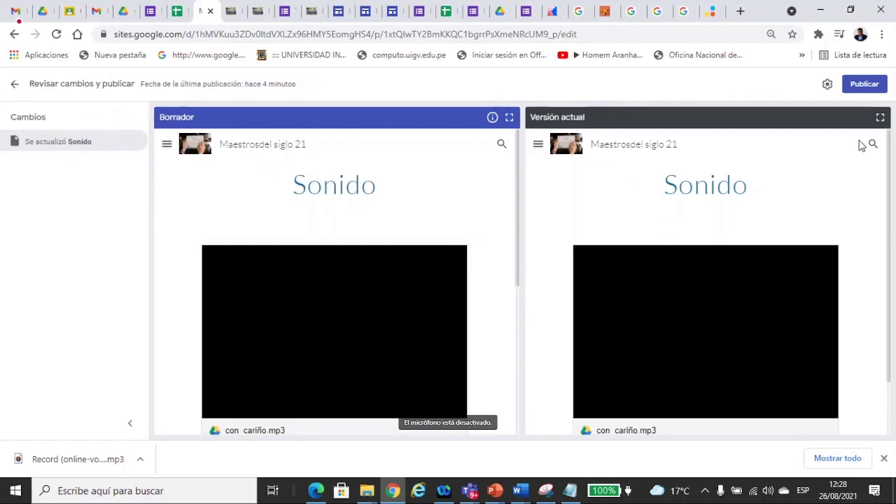
# - Publish the update, open the live site, and play the Ejemplo recording
pyautogui.click(864, 87)
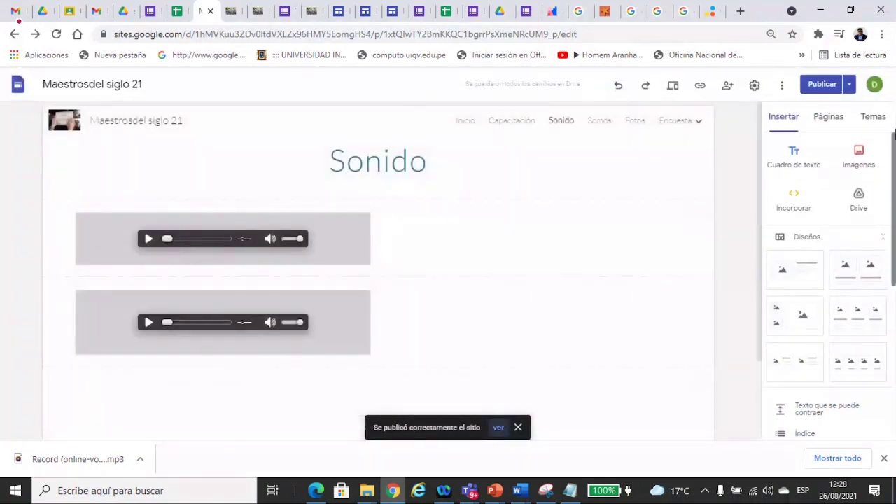
pyautogui.click(849, 84)
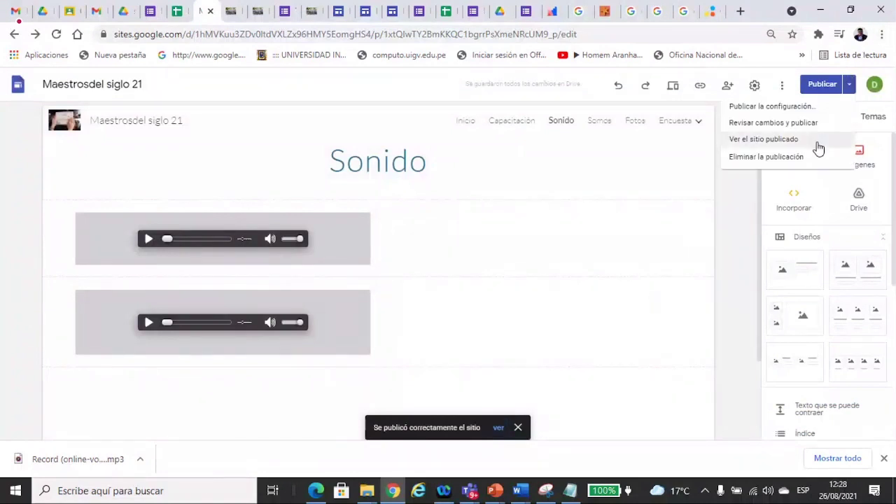
pyautogui.click(770, 140)
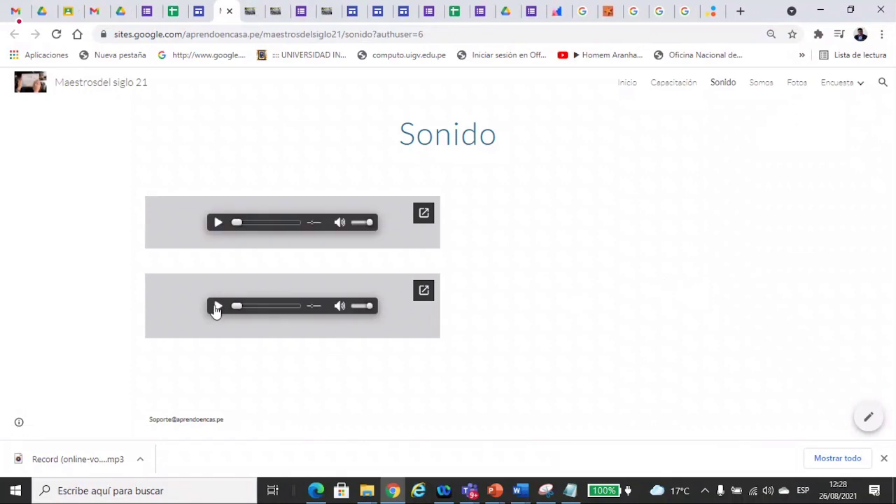
pyautogui.click(216, 307)
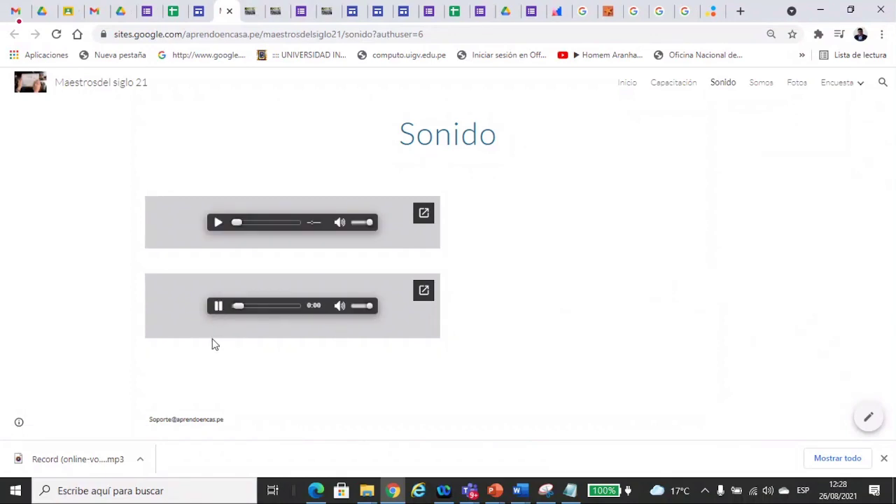
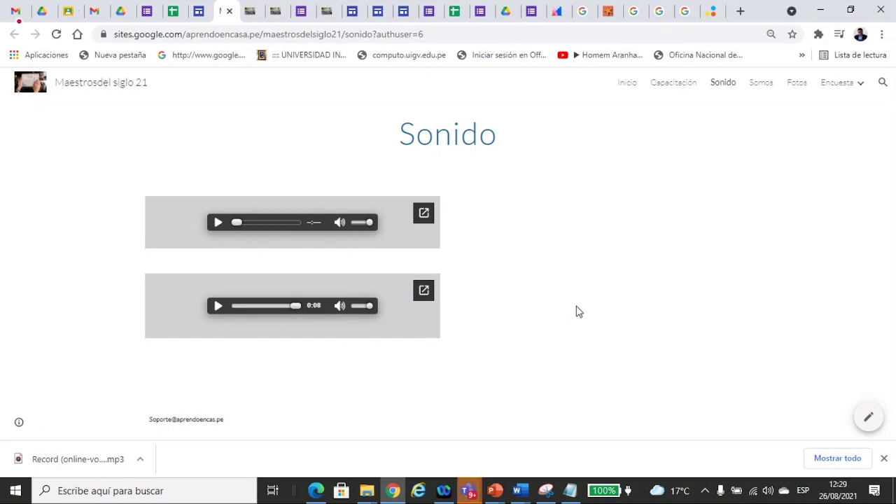
# - Review the Sonido page's second audio block in the editor, then view the form's 23 responses
pyautogui.click(198, 11)
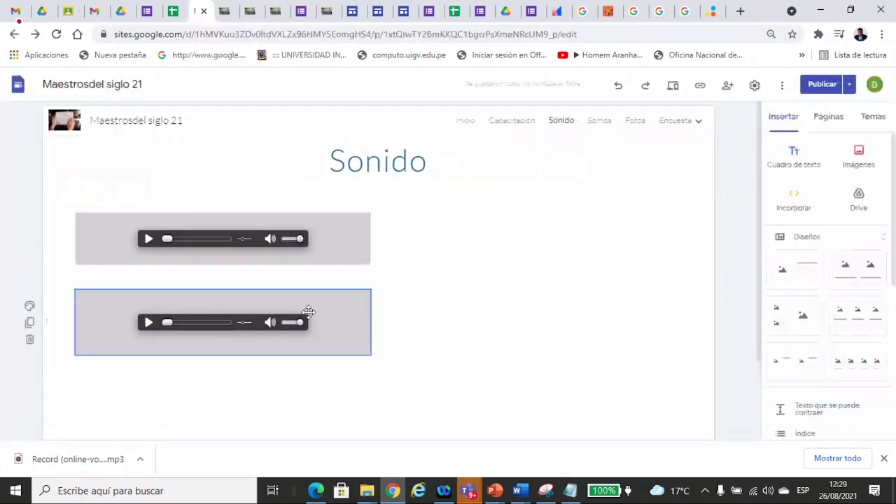
pyautogui.click(329, 318)
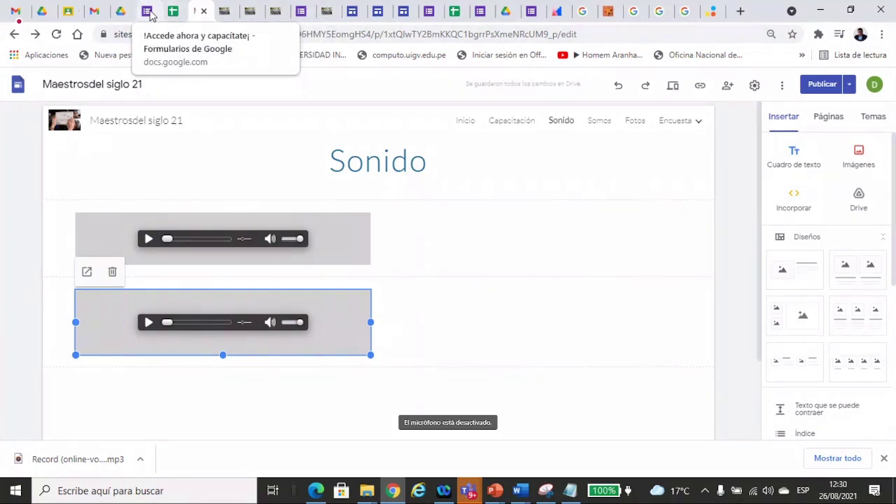
pyautogui.click(149, 12)
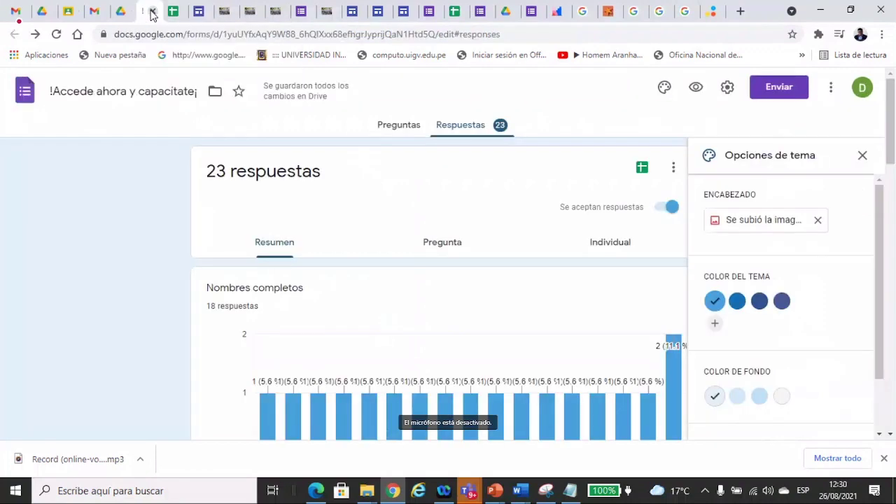
# - Show the sonidos folder's five mp3 files in Drive, then return to the Teams meeting
pyautogui.click(123, 12)
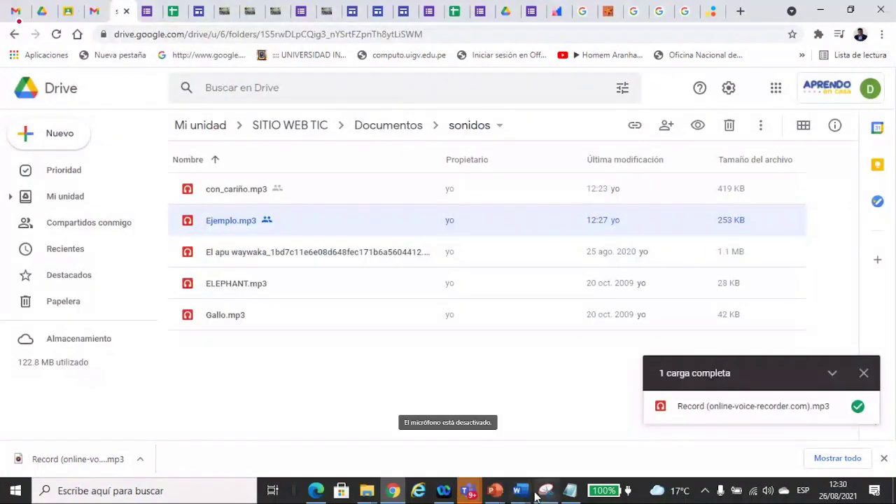
pyautogui.moveTo(540, 500)
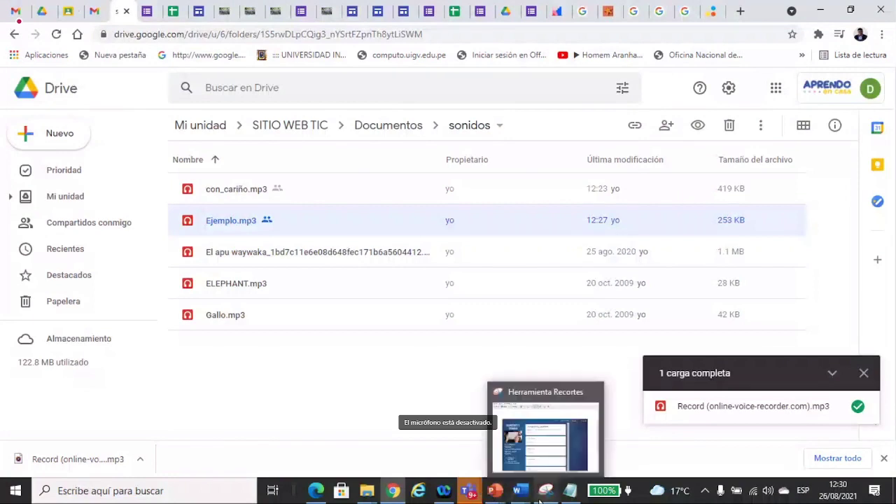
pyautogui.moveTo(469, 491)
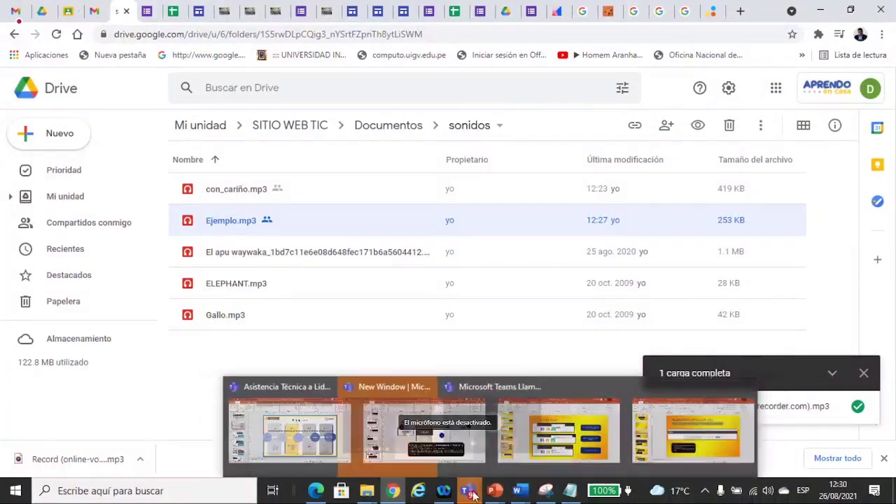
pyautogui.click(492, 426)
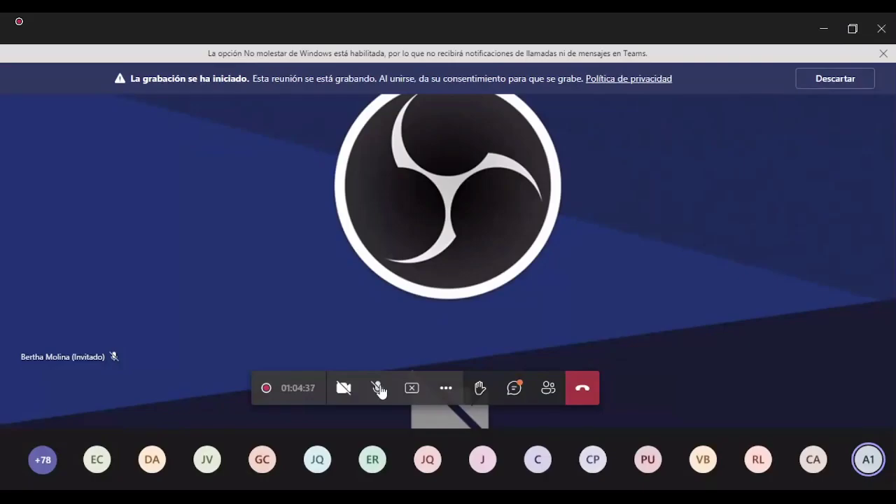
# - Unmute the microphone, open the meeting chat, and bring up the screen-sharing options
pyautogui.click(382, 393)
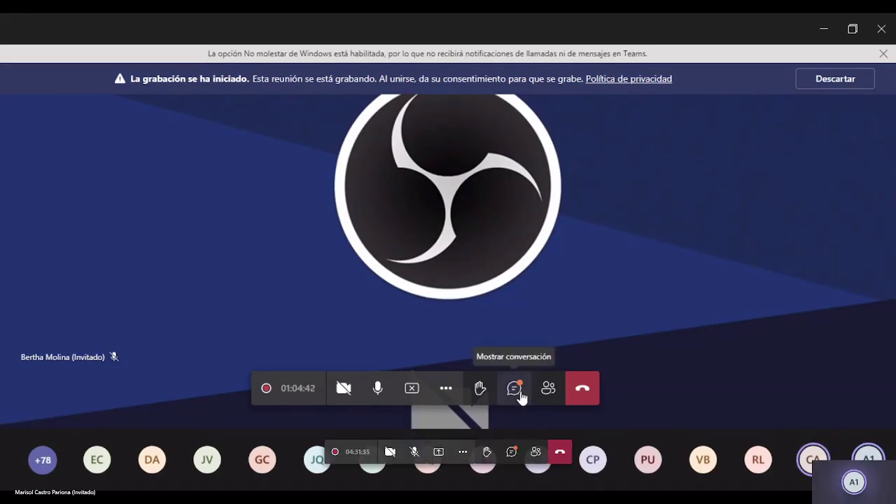
pyautogui.click(518, 391)
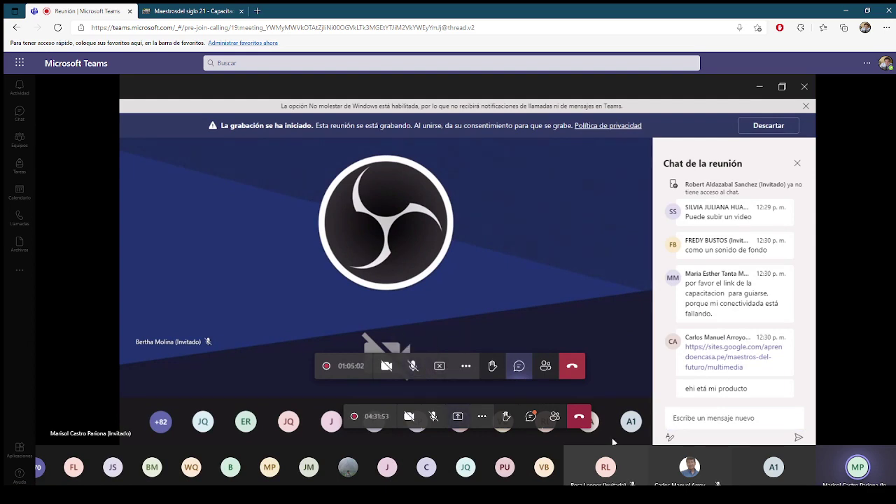
pyautogui.click(457, 416)
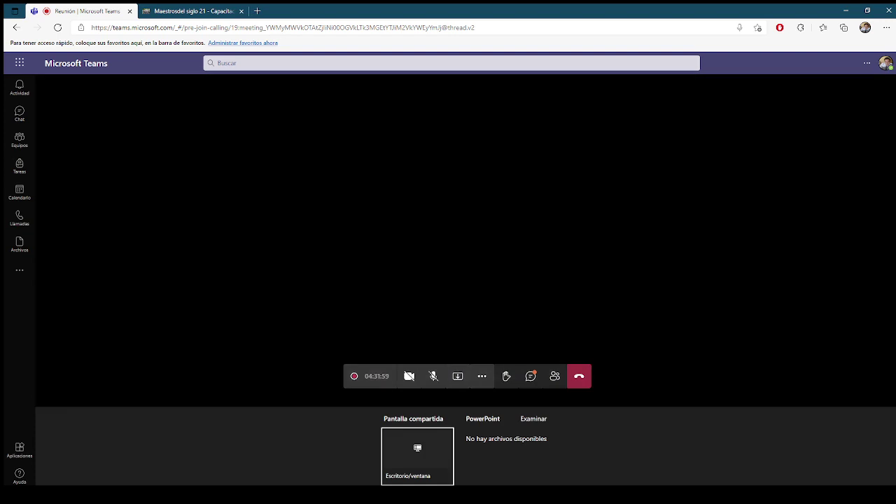
# - Open the meeting chat and paste the Google Sites link into the message box
pyautogui.click(530, 376)
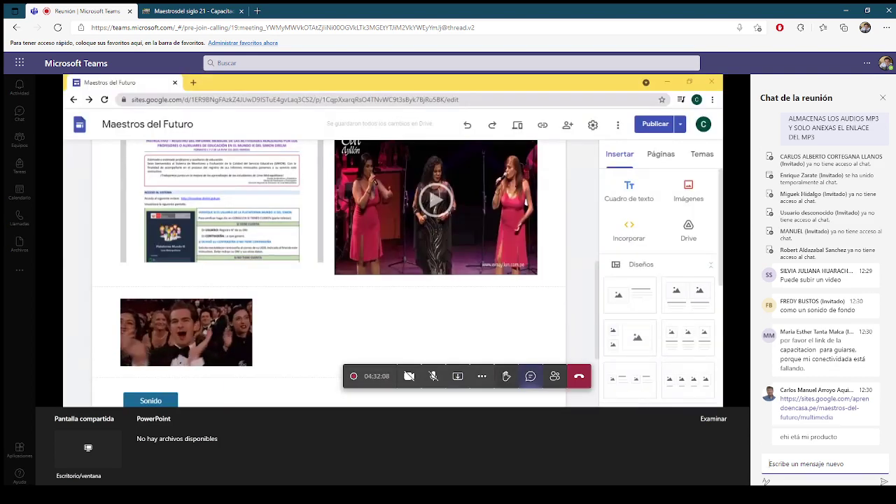
pyautogui.write('https://sites.google.com/view/profesorjhojanramos')
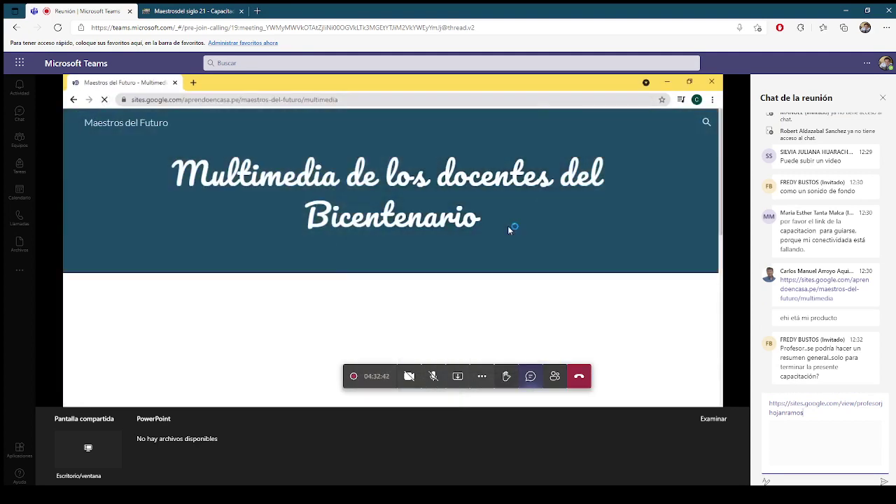
# - Post the site link in chat, then view the Día de la Tierra photo and expand Principios
pyautogui.press('Return')
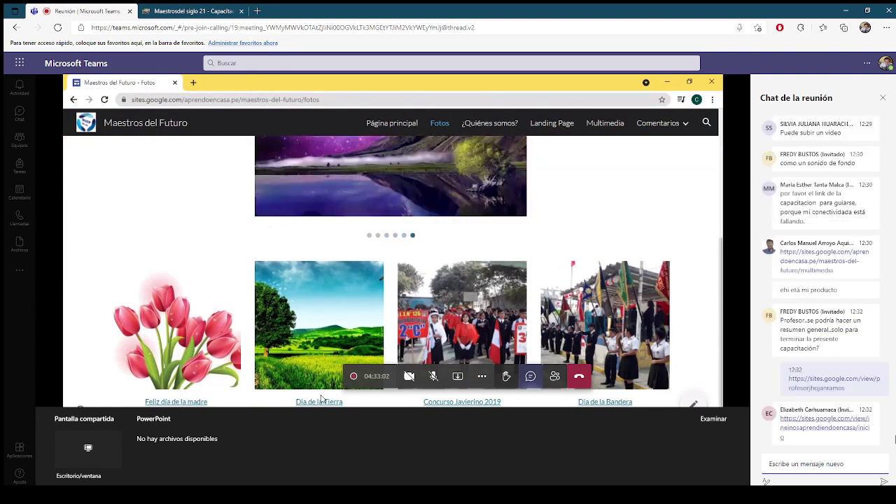
pyautogui.click(320, 402)
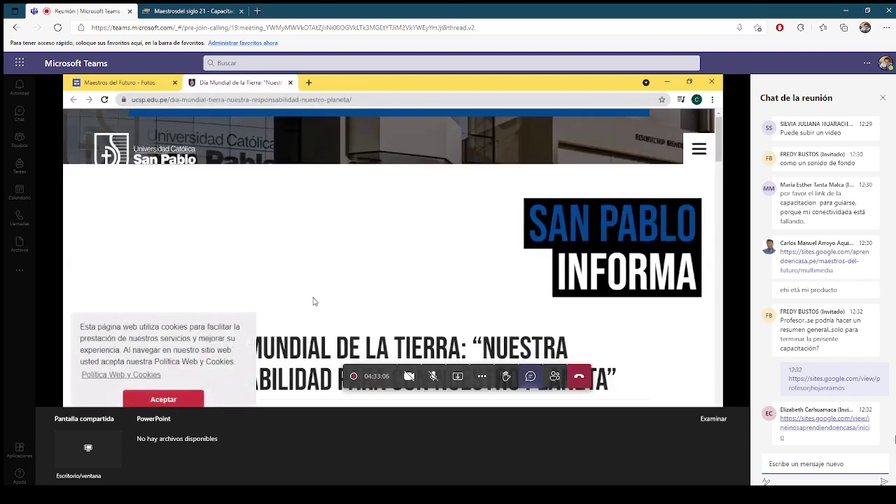
pyautogui.click(291, 82)
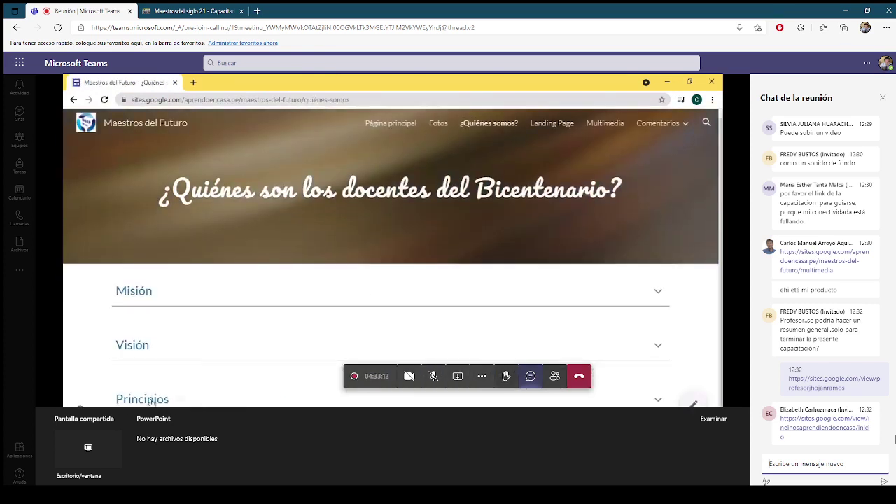
pyautogui.click(141, 401)
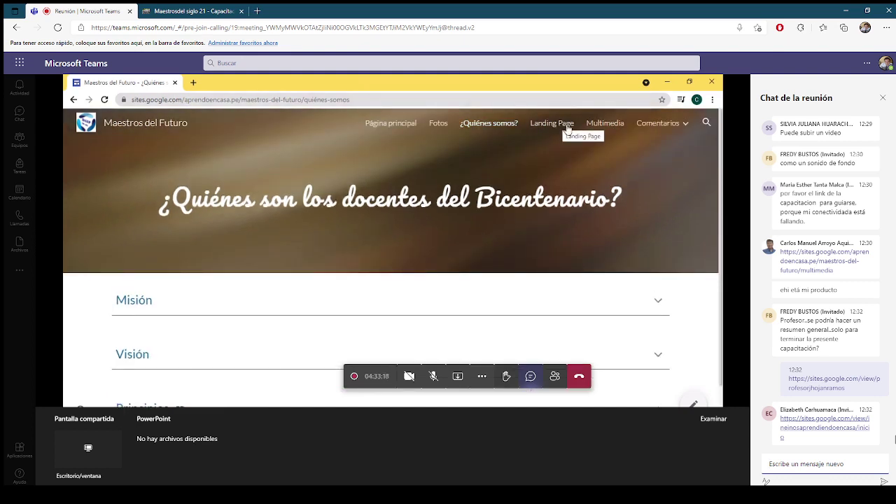
# - Open the Multimedia page and briefly play the embedded YouTube video, pausing at 0:14
pyautogui.click(601, 125)
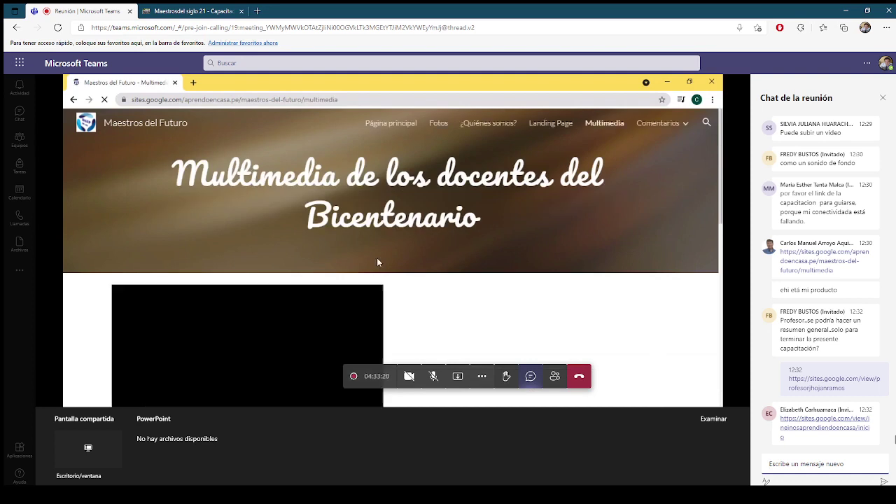
pyautogui.scroll(-1, 416, 304)
pyautogui.scroll(-2, 415, 304)
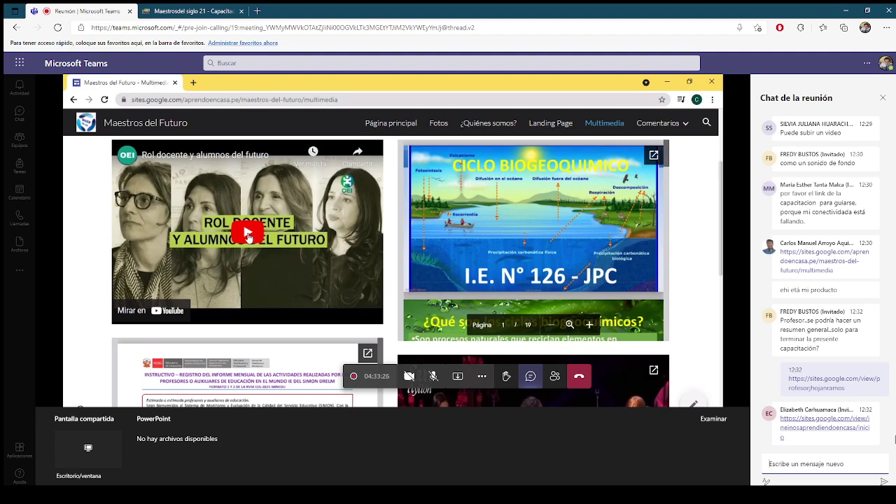
pyautogui.click(248, 234)
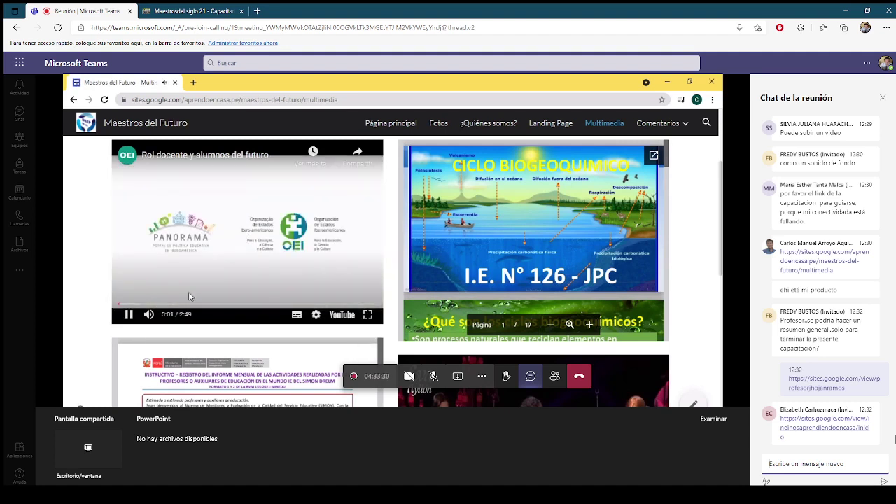
pyautogui.click(138, 304)
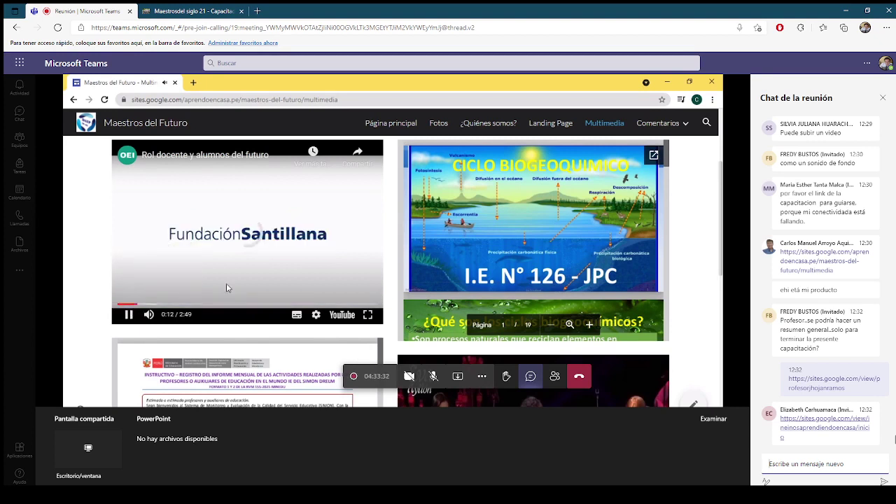
pyautogui.click(128, 315)
# - Play the concert video, skip ahead to about 0:17, and pause it at 0:20
pyautogui.scroll(-3, 563, 225)
pyautogui.scroll(3, 546, 238)
pyautogui.scroll(-5, 544, 228)
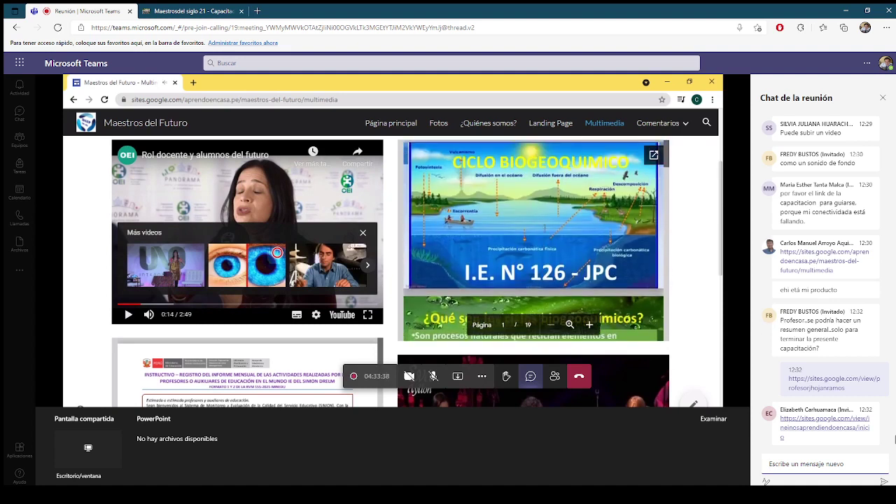
pyautogui.scroll(2, 532, 231)
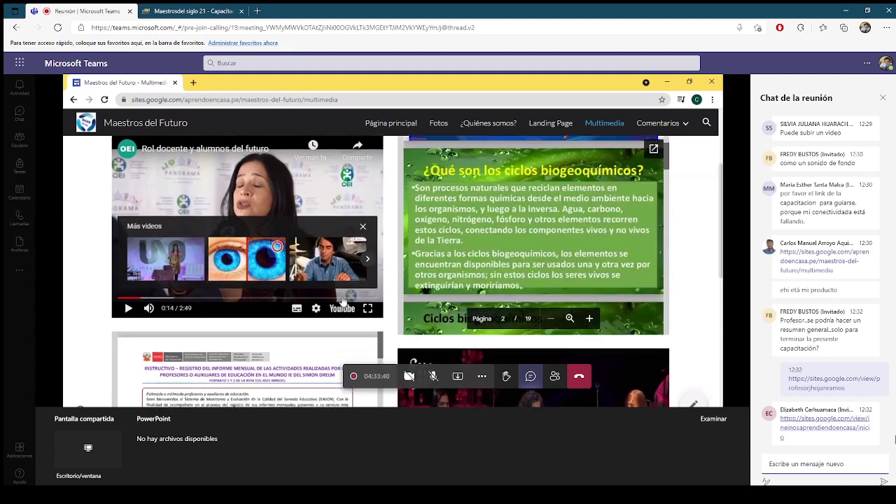
pyautogui.scroll(-2, 258, 305)
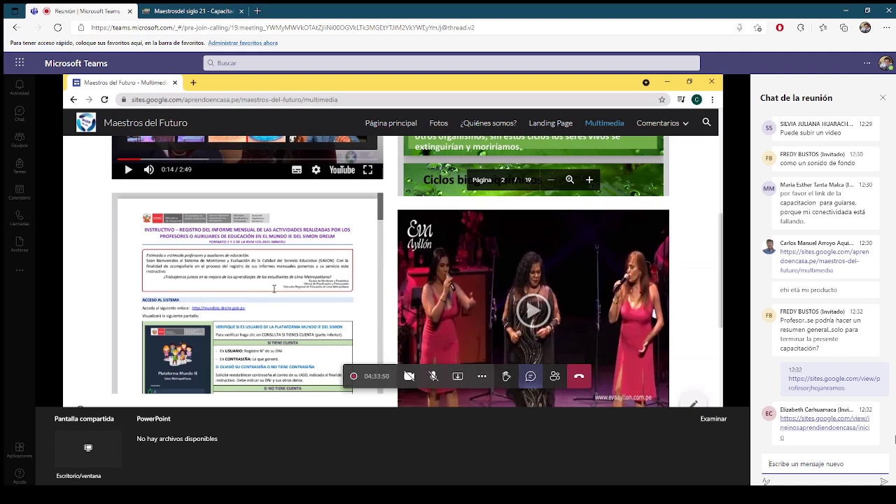
pyautogui.scroll(-2, 273, 289)
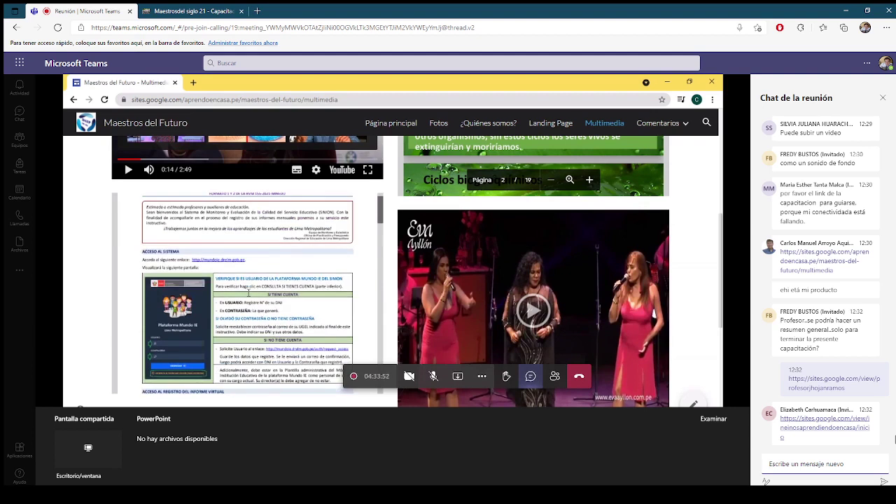
pyautogui.scroll(2, 258, 280)
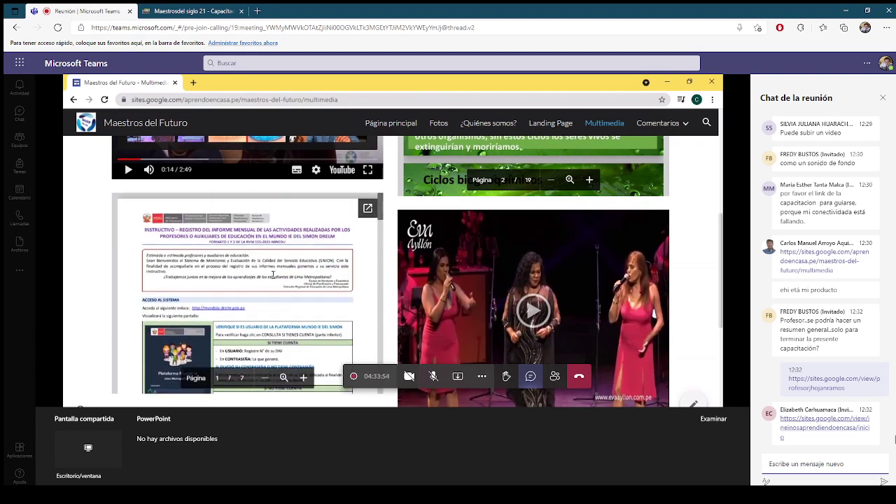
pyautogui.scroll(-3, 273, 275)
pyautogui.scroll(3, 273, 275)
pyautogui.scroll(-2, 465, 315)
pyautogui.scroll(2, 529, 314)
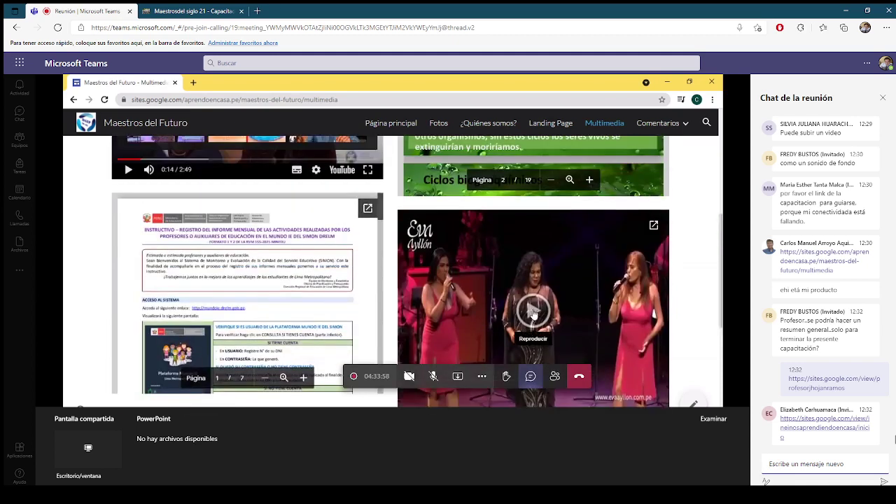
pyautogui.click(533, 312)
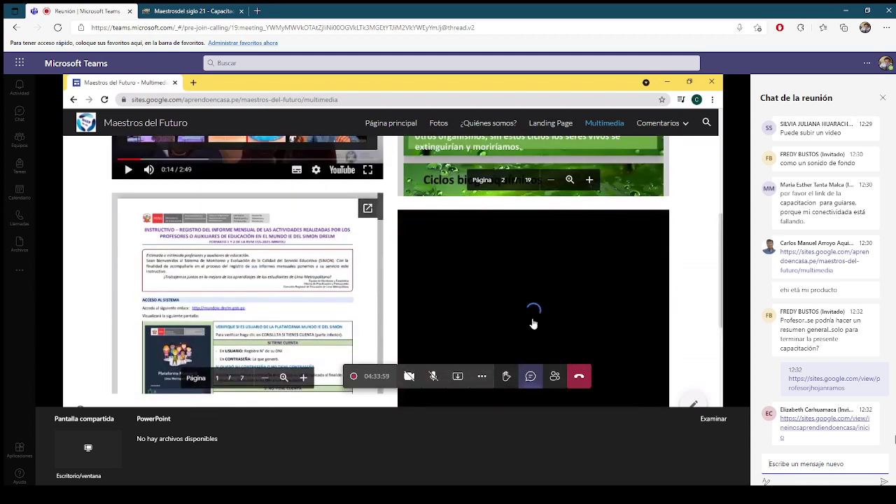
pyautogui.scroll(-1, 497, 312)
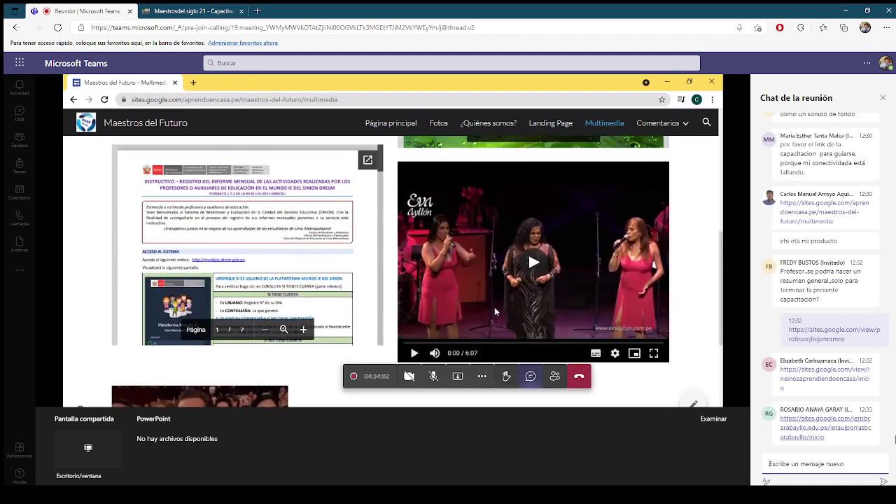
pyautogui.click(414, 352)
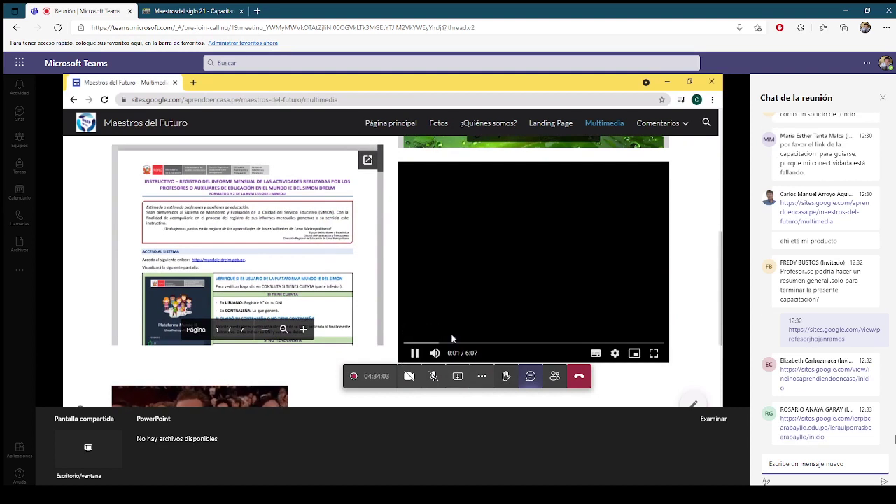
pyautogui.click(416, 344)
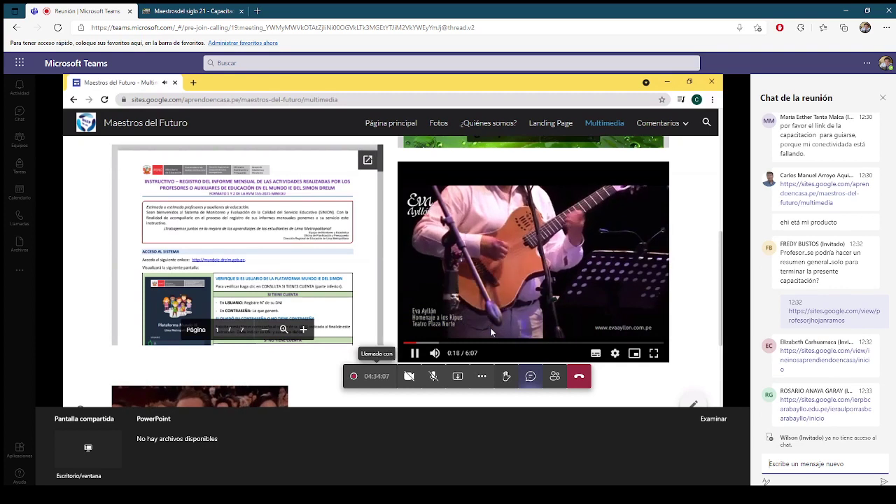
pyautogui.click(414, 353)
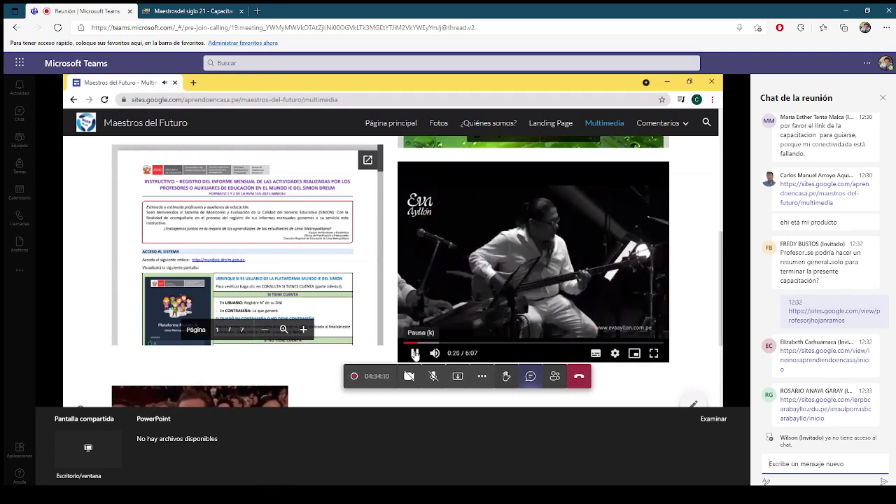
pyautogui.scroll(-3, 374, 327)
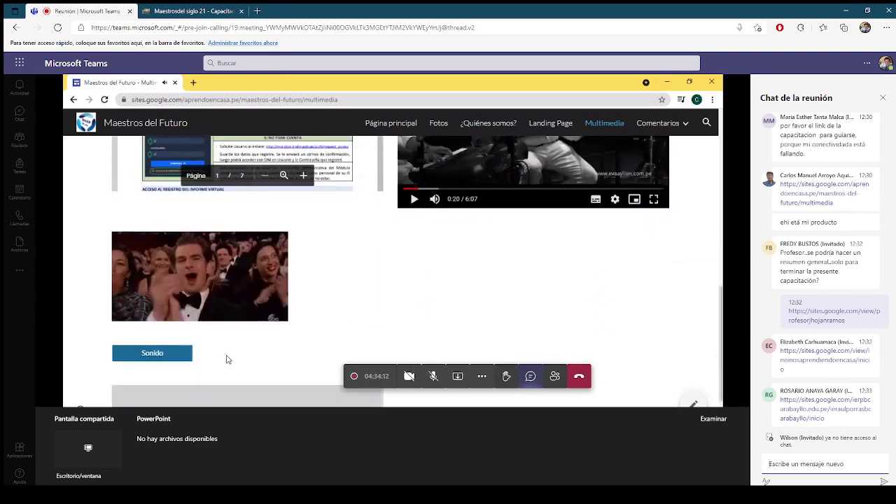
pyautogui.scroll(-1, 203, 312)
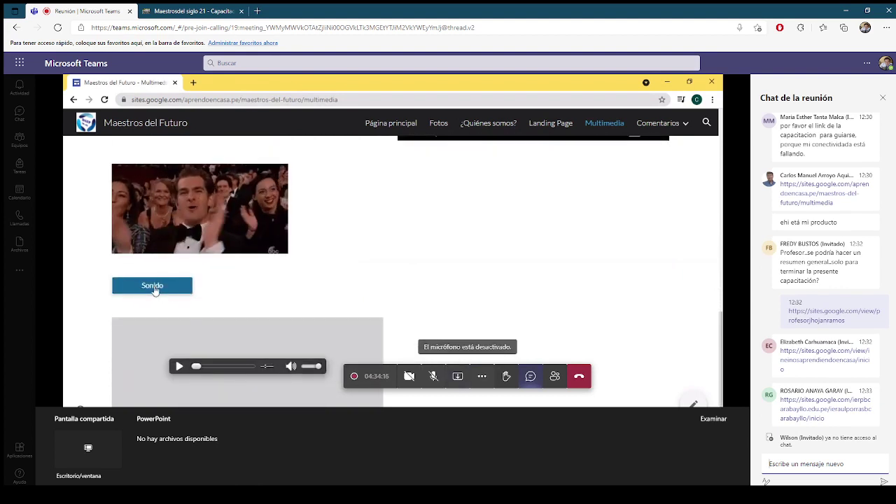
# - Open Musica01.mp3 from the Sonido button and play it from about 1:12
pyautogui.click(154, 287)
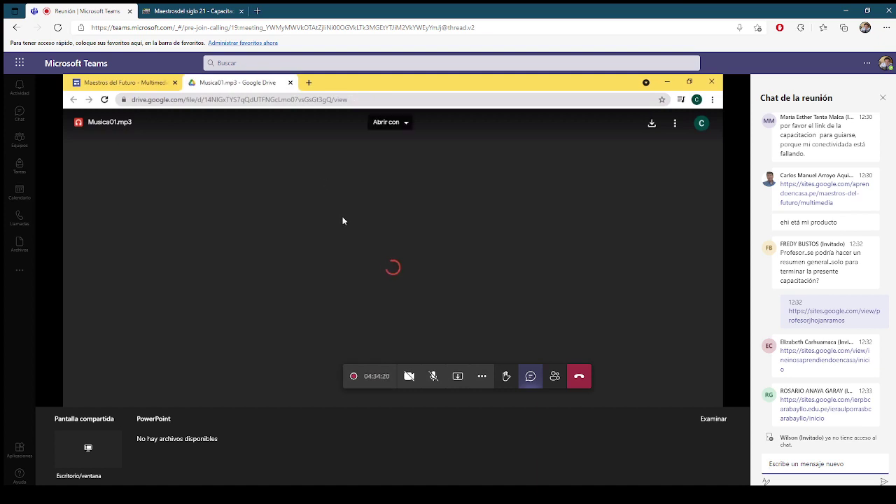
pyautogui.click(326, 221)
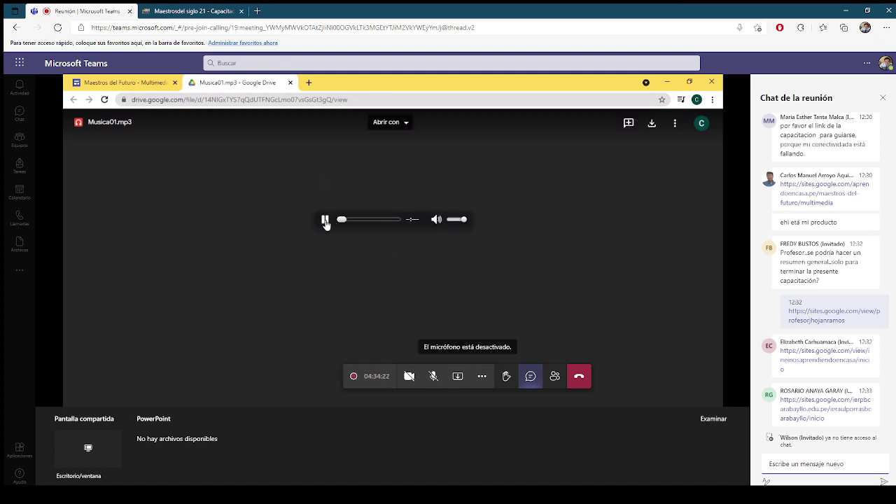
pyautogui.moveTo(341, 222); pyautogui.dragTo(350, 223)
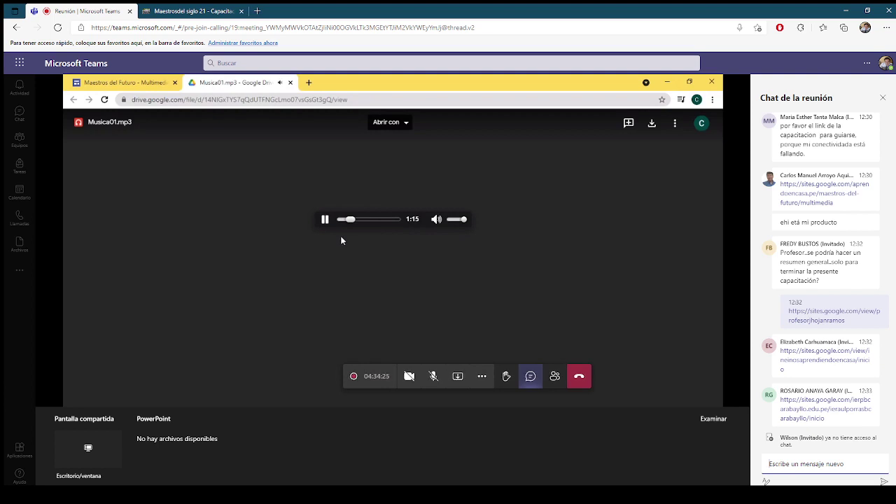
# - Close the Musica01.mp3 tab, play the Multimedia page's audio player, and scroll the page
pyautogui.click(290, 84)
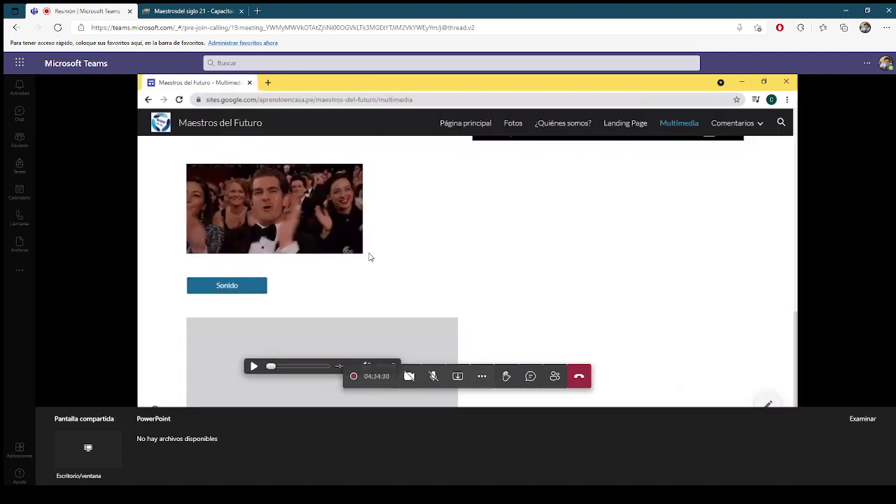
pyautogui.click(254, 367)
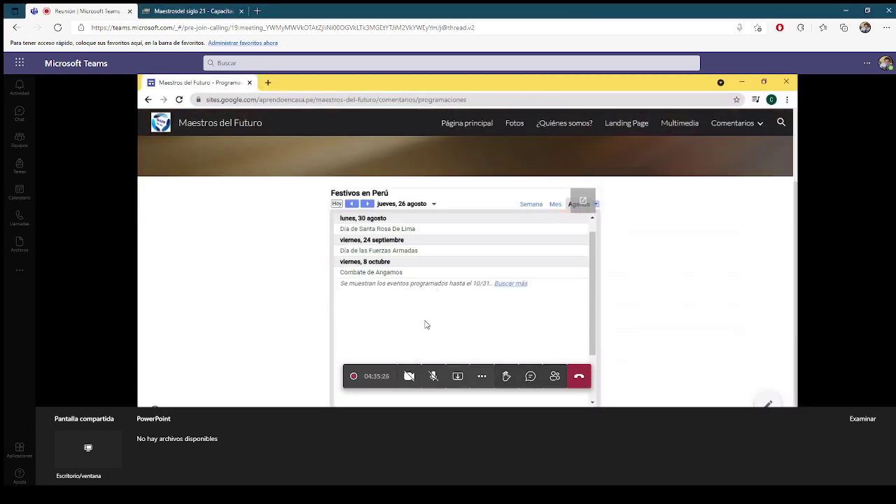
pyautogui.scroll(-5, 422, 316)
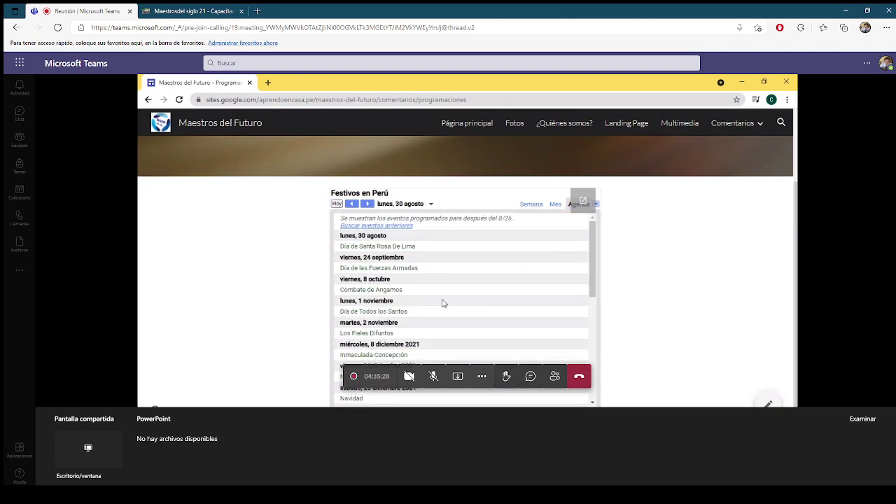
pyautogui.moveTo(746, 134)
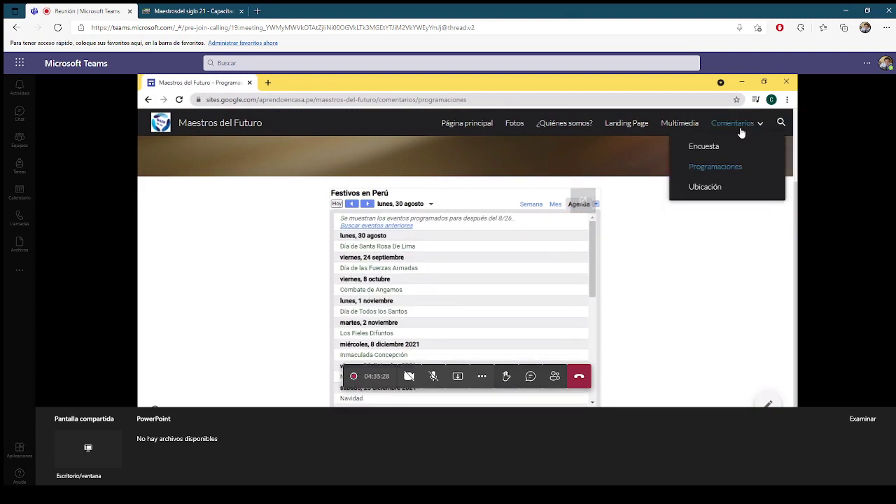
# - Go to the Ubicación page and scroll over its embedded map of the school's location
pyautogui.click(714, 189)
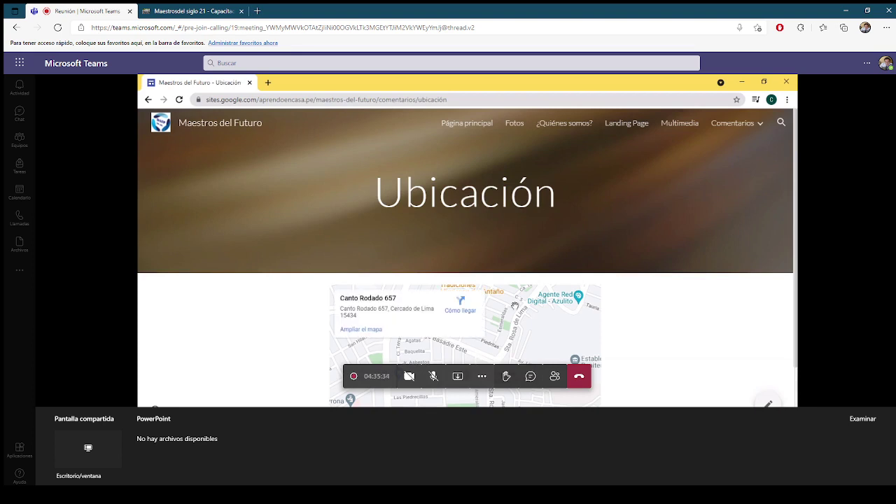
pyautogui.scroll(-1, 505, 320)
pyautogui.scroll(1, 593, 303)
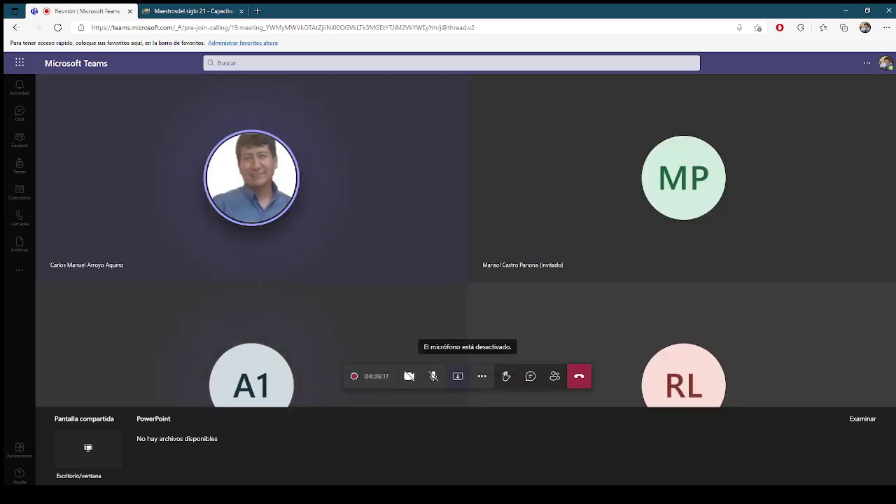
# - Stop the screen share, unmute with Ctrl+Shift+M, and bring up the sharing options
pyautogui.click(457, 376)
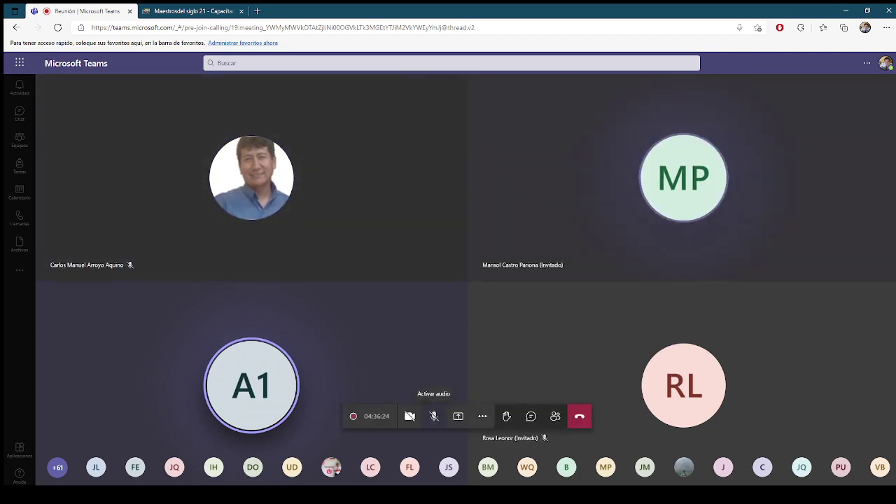
pyautogui.hotkey('ctrl', 'shift', 'm')
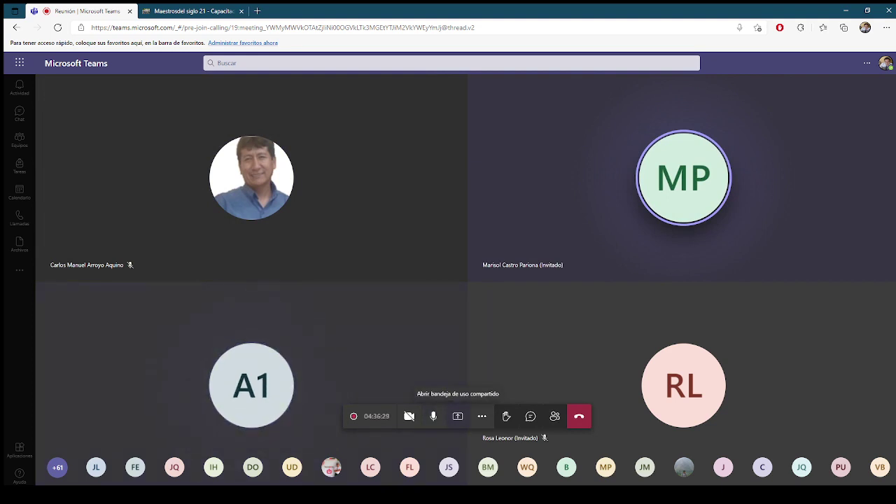
pyautogui.click(458, 416)
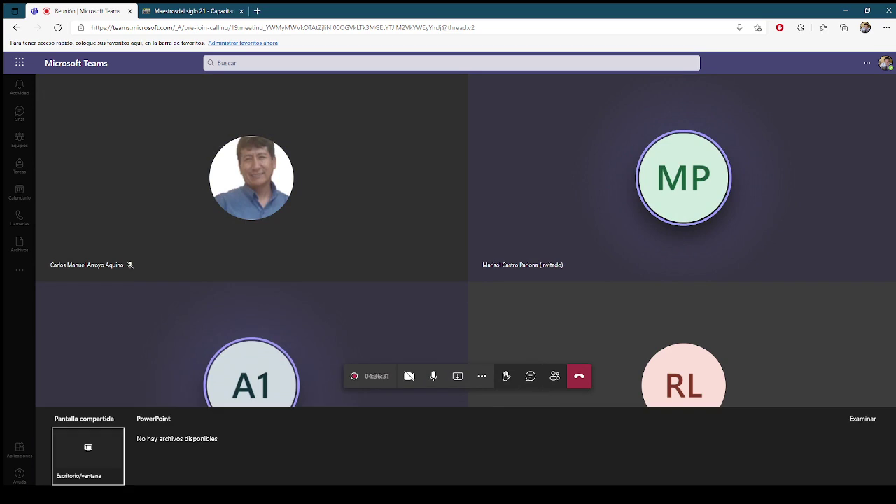
# - Open the Teams screen picker via Escritorio/ventana, then dismiss it without sharing anything
pyautogui.click(88, 453)
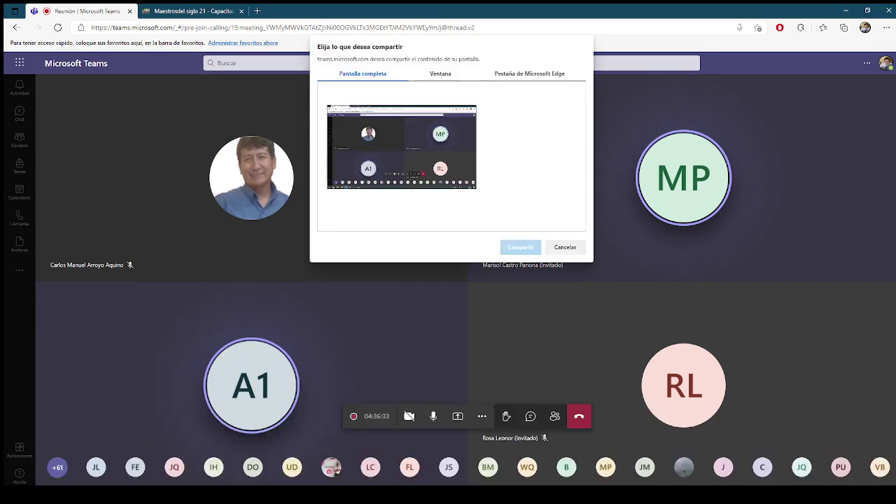
pyautogui.press('Return')
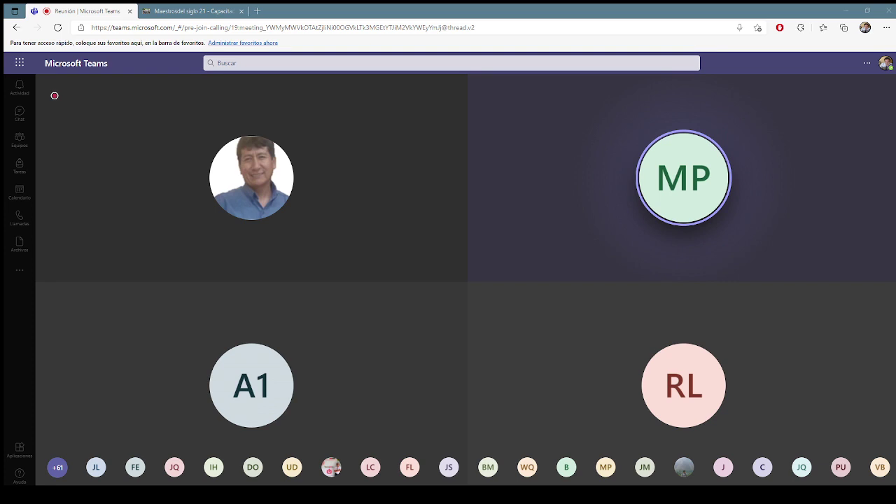
# - Bring the meeting window forward to view the shared Ineinos Aprendiendo en casa home page
pyautogui.click(55, 95)
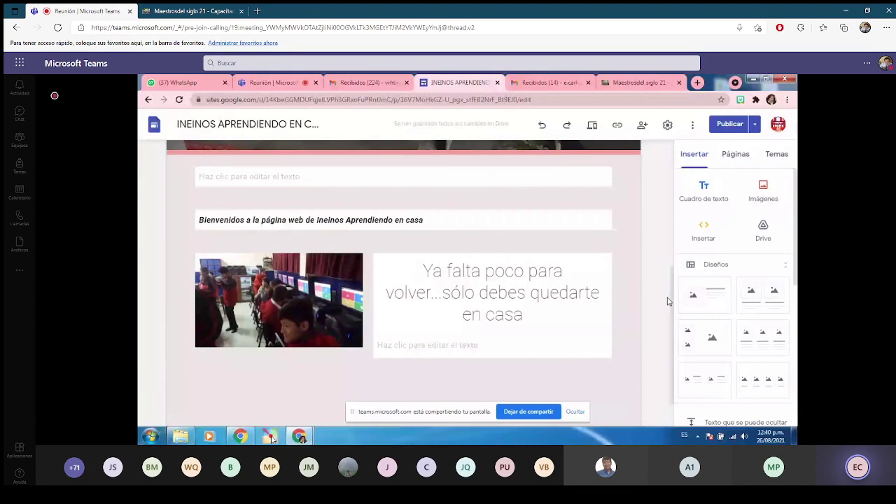
pyautogui.scroll(5, 667, 299)
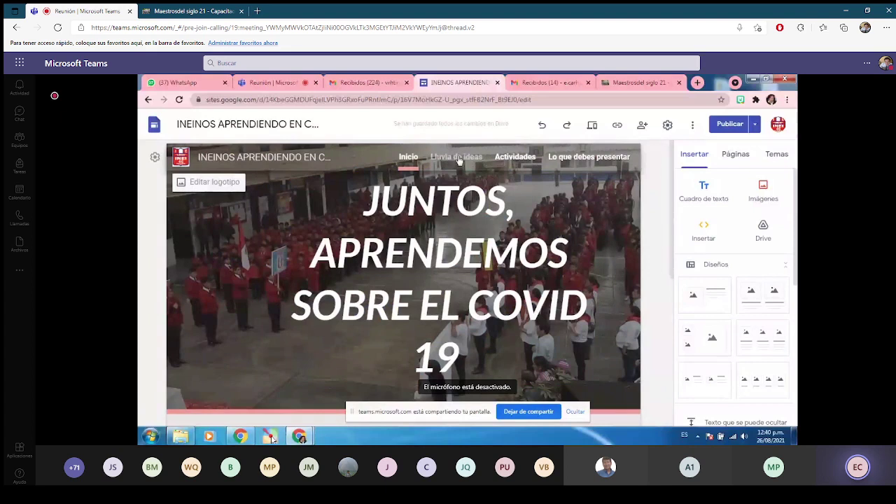
# - Open the site's 'Lluvia de ideas' page with its Mentimeter voting block
pyautogui.click(457, 157)
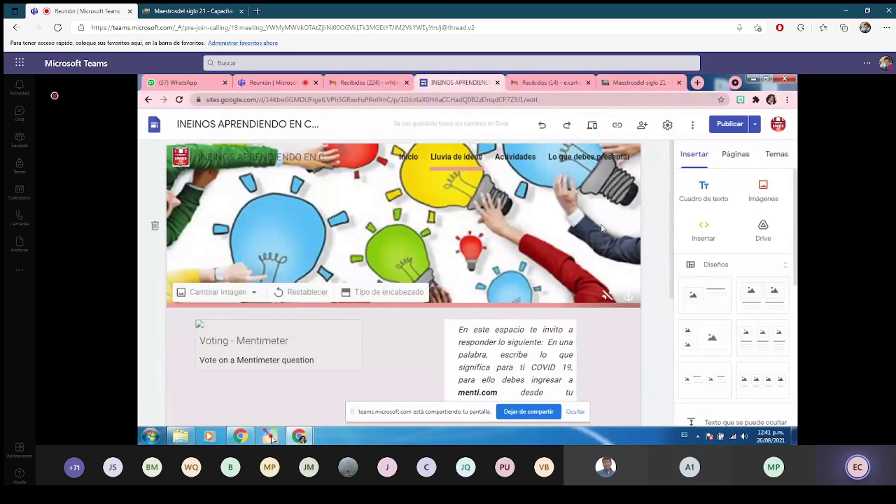
# - Scroll through the Lluvia de ideas page, then move to the Actividades page
pyautogui.scroll(-1, 674, 198)
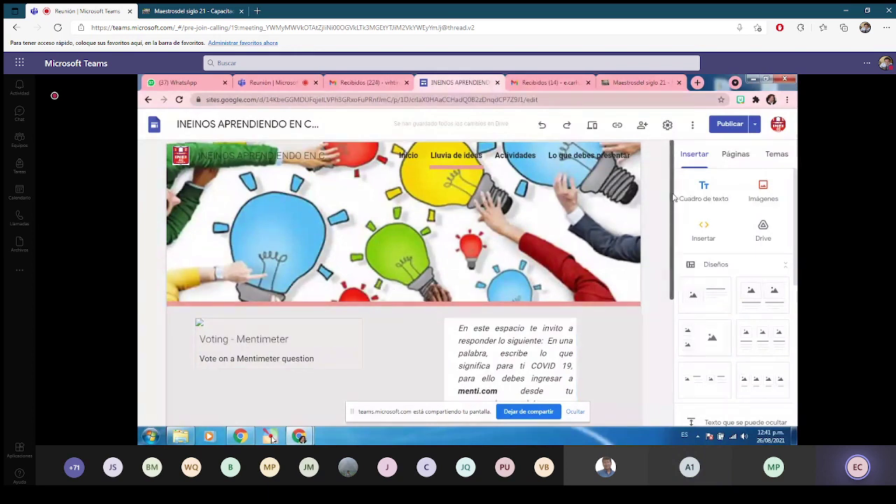
pyautogui.moveTo(673, 198); pyautogui.dragTo(675, 285)
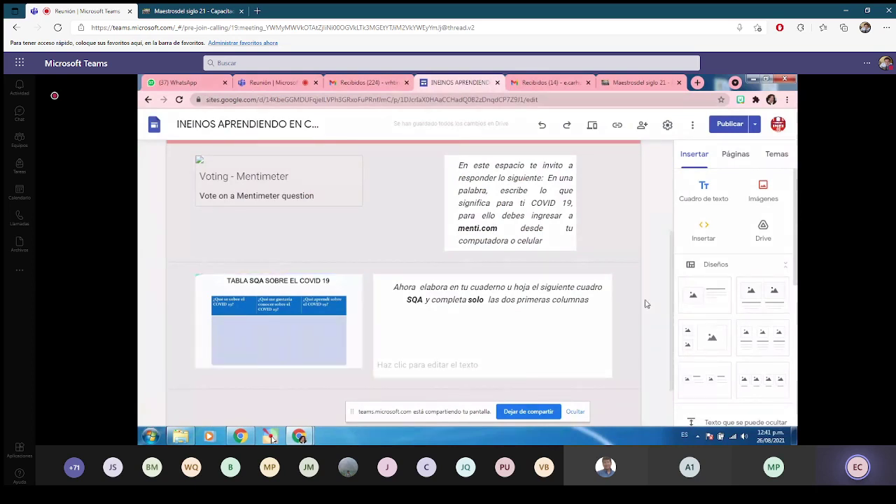
pyautogui.moveTo(672, 304); pyautogui.dragTo(671, 222)
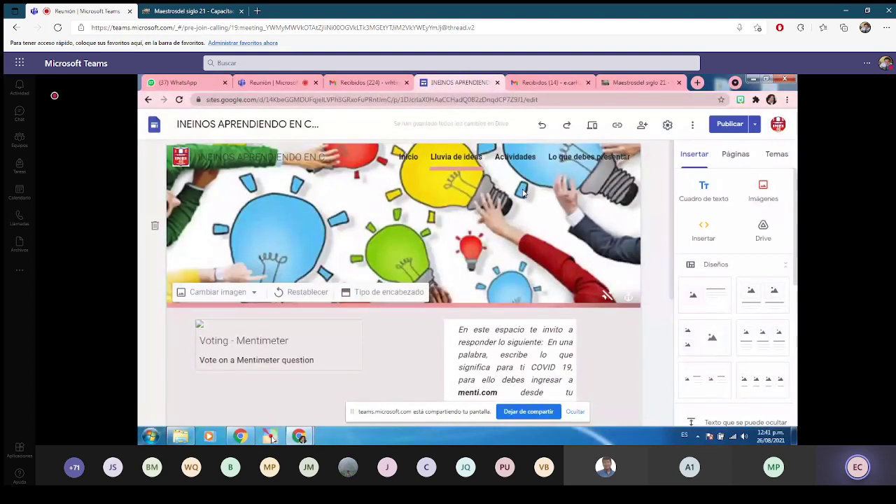
pyautogui.click(515, 157)
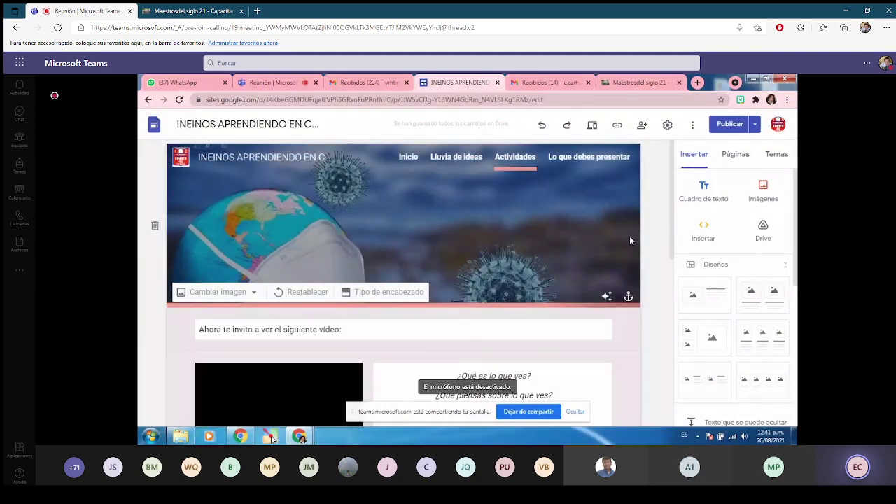
# - Review the Actividades page, inspecting its question text block and embedded COVID 19 video
pyautogui.scroll(-2, 670, 246)
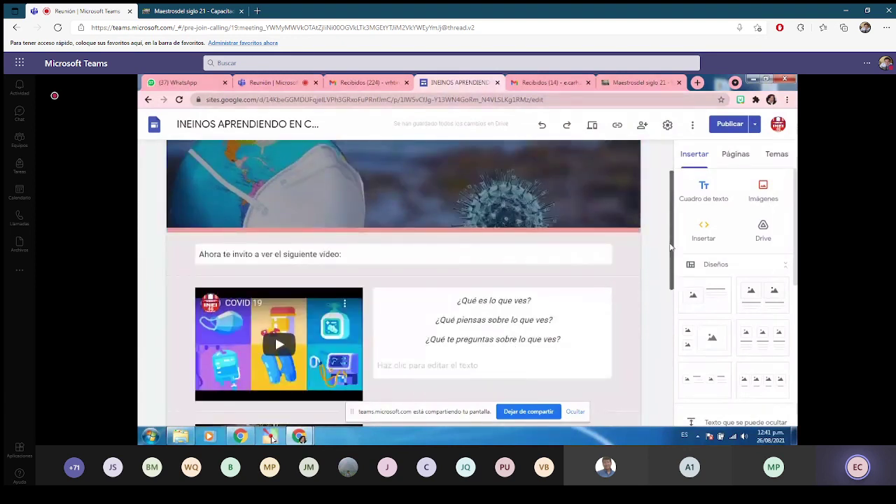
pyautogui.moveTo(670, 247); pyautogui.dragTo(670, 262)
pyautogui.scroll(-1, 420, 280)
pyautogui.click(404, 257)
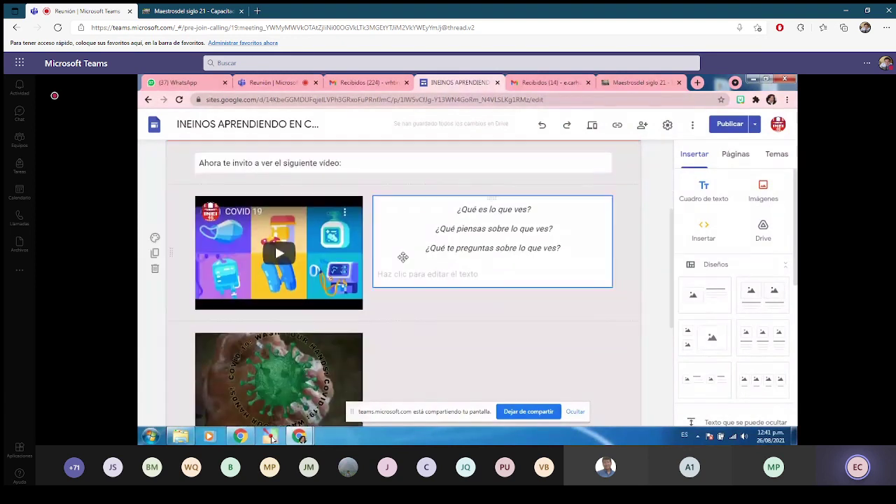
pyautogui.click(293, 247)
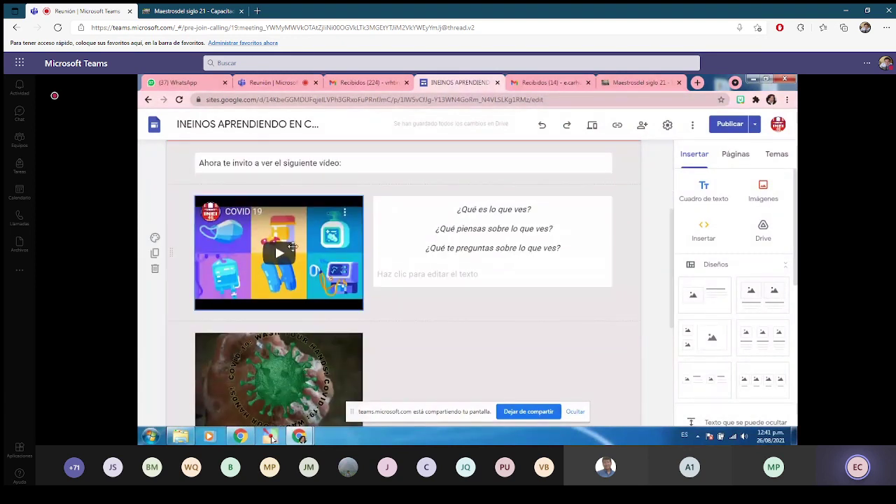
pyautogui.moveTo(673, 226); pyautogui.dragTo(668, 318)
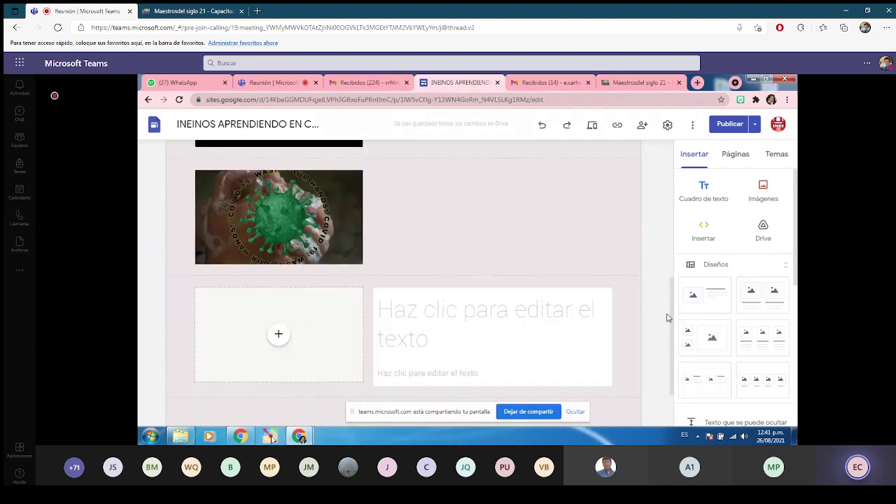
pyautogui.moveTo(669, 318); pyautogui.dragTo(671, 176)
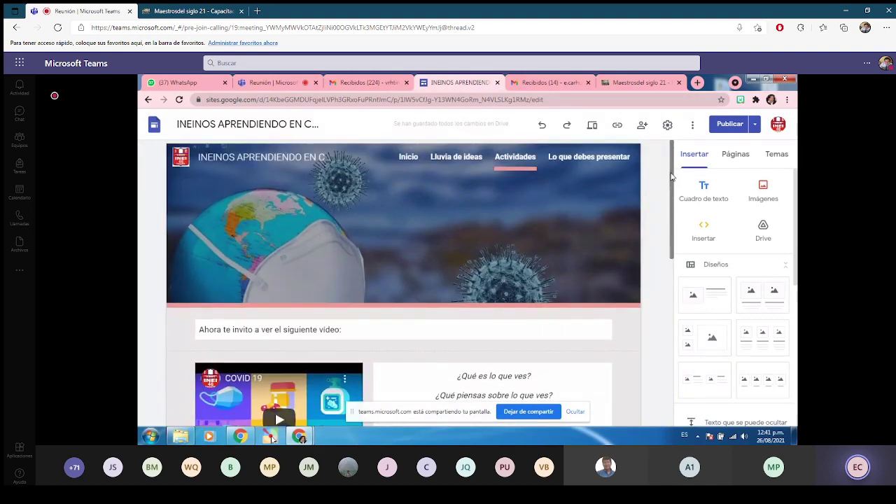
# - Scroll through the 'Lo que debes presentar' page, then return to the Teams meeting tab
pyautogui.click(600, 163)
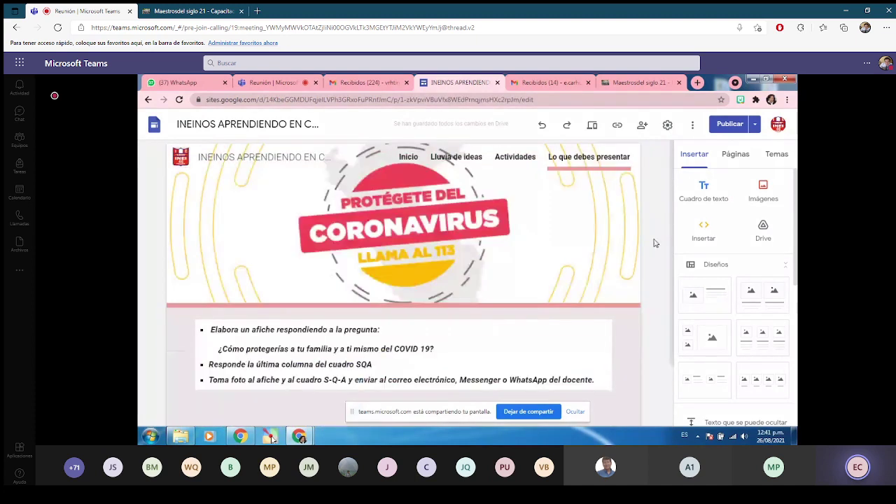
pyautogui.scroll(-1, 658, 241)
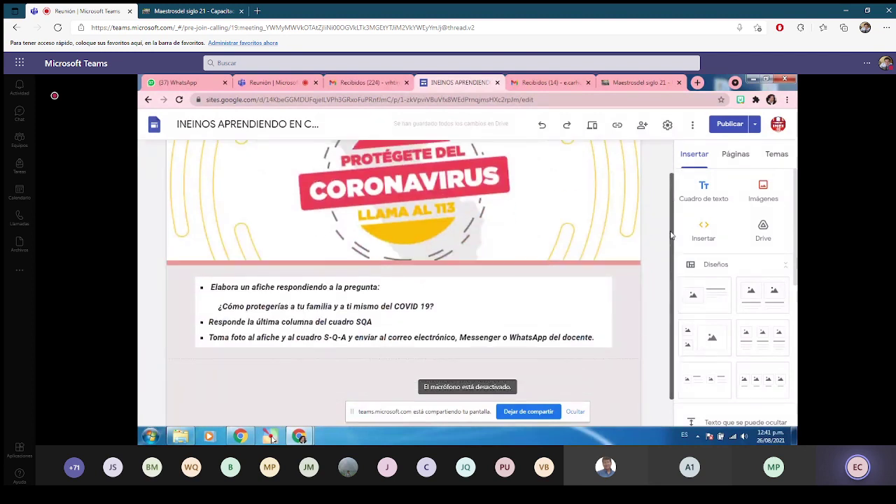
pyautogui.scroll(-1, 671, 235)
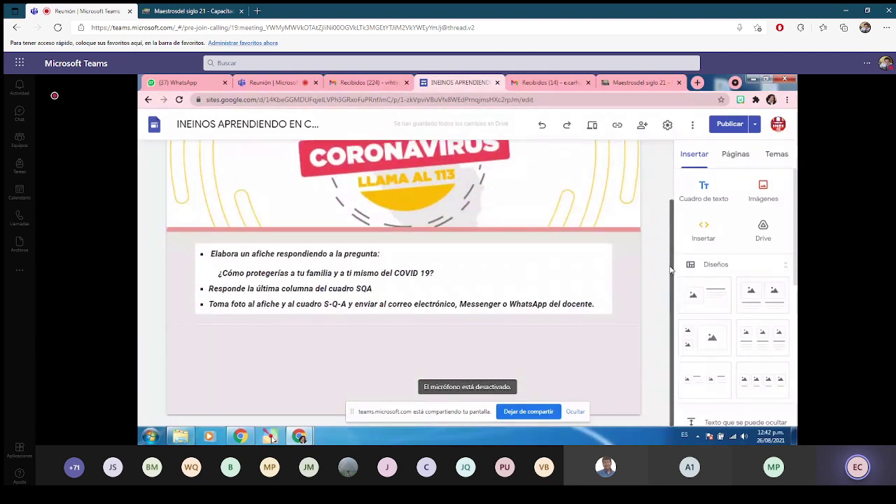
pyautogui.scroll(2, 670, 270)
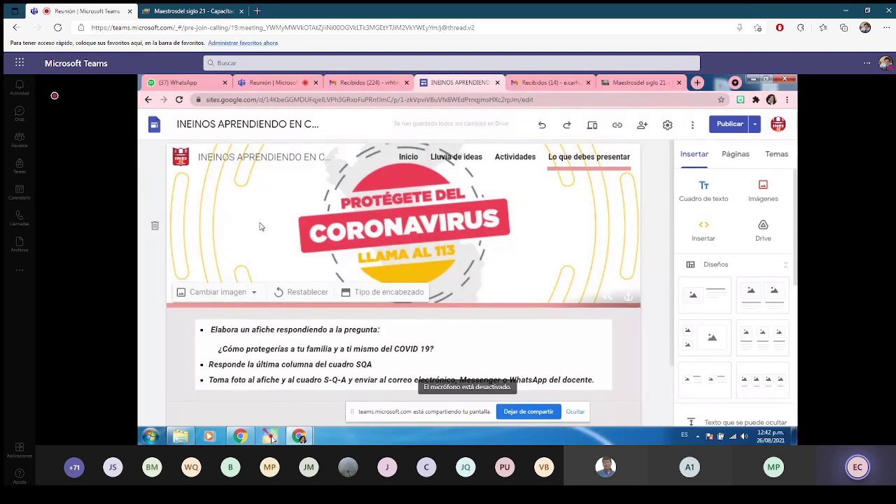
pyautogui.click(275, 82)
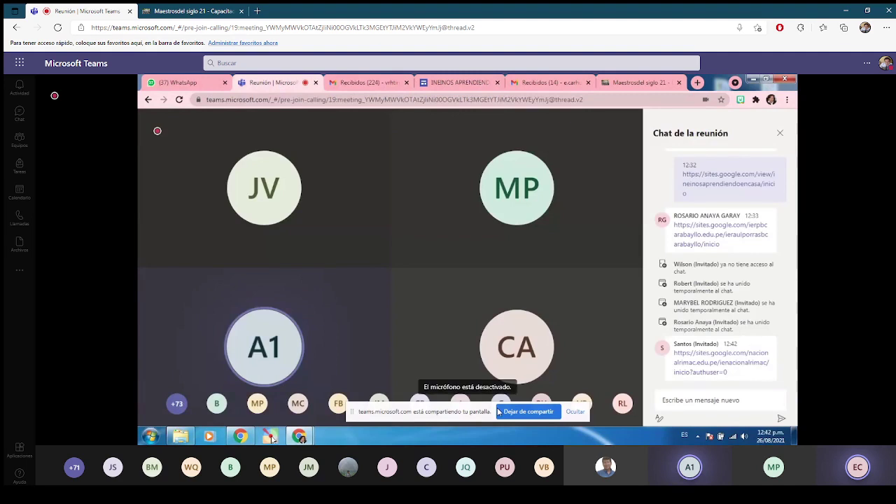
# - Stop the current screen share so the next participant can present their site
pyautogui.click(499, 412)
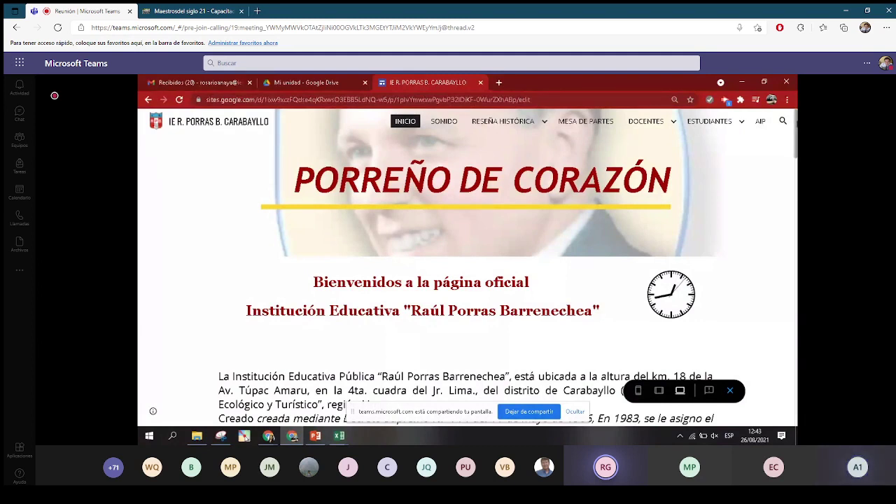
pyautogui.scroll(-1, 467, 280)
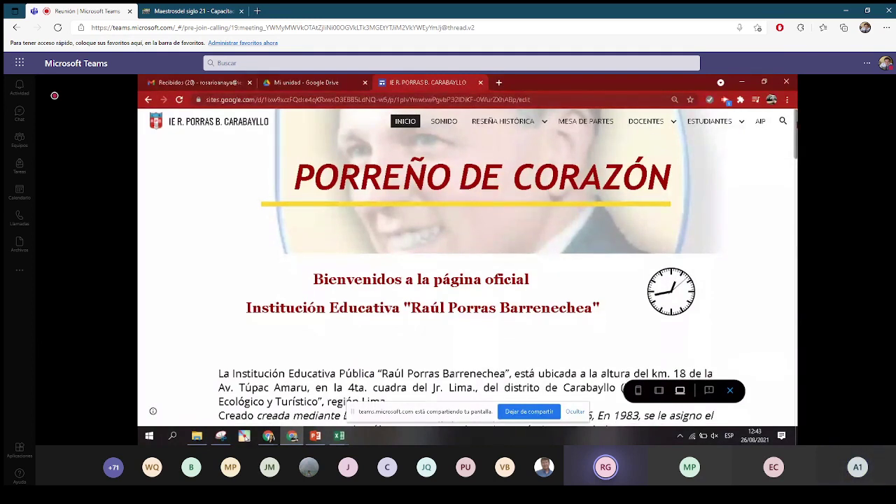
pyautogui.scroll(-1, 467, 280)
pyautogui.scroll(-6, 467, 280)
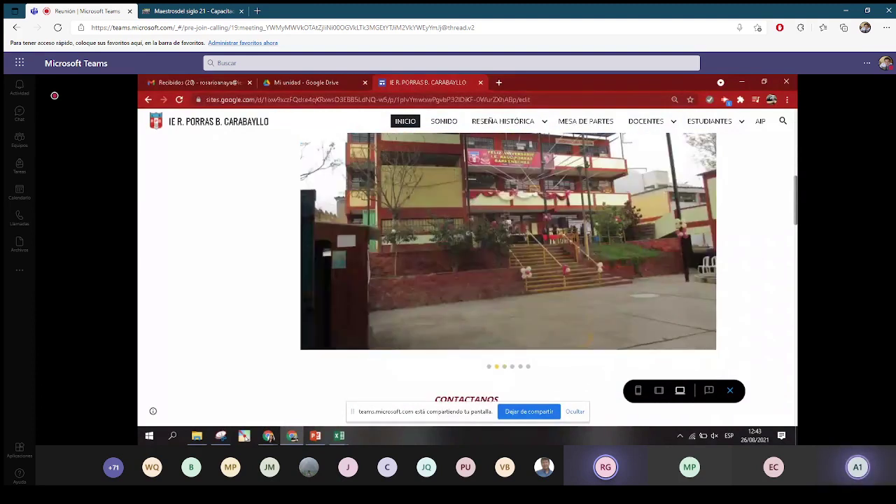
pyautogui.scroll(1, 508, 266)
pyautogui.scroll(-4, 466, 280)
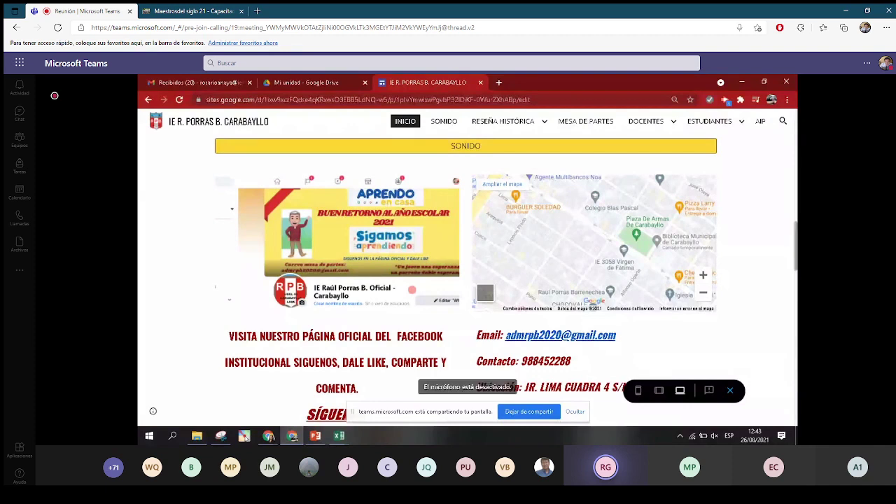
pyautogui.scroll(-2, 593, 247)
pyautogui.scroll(-1, 486, 176)
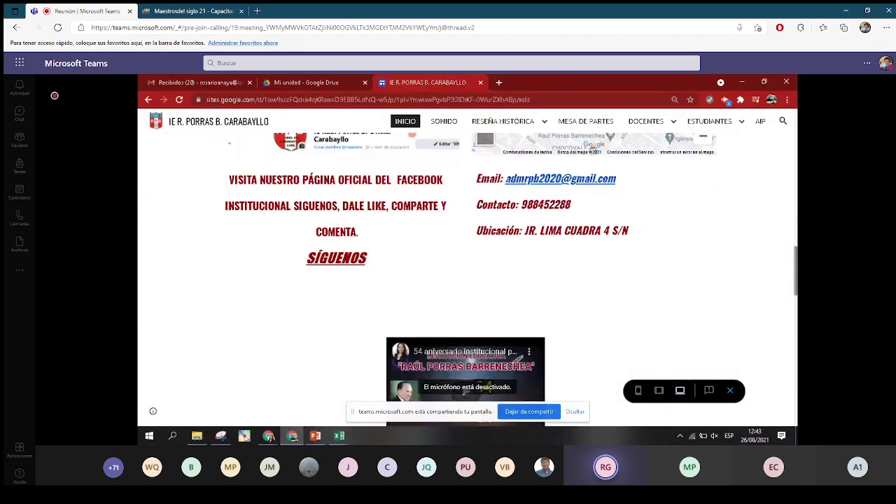
pyautogui.scroll(-2, 467, 280)
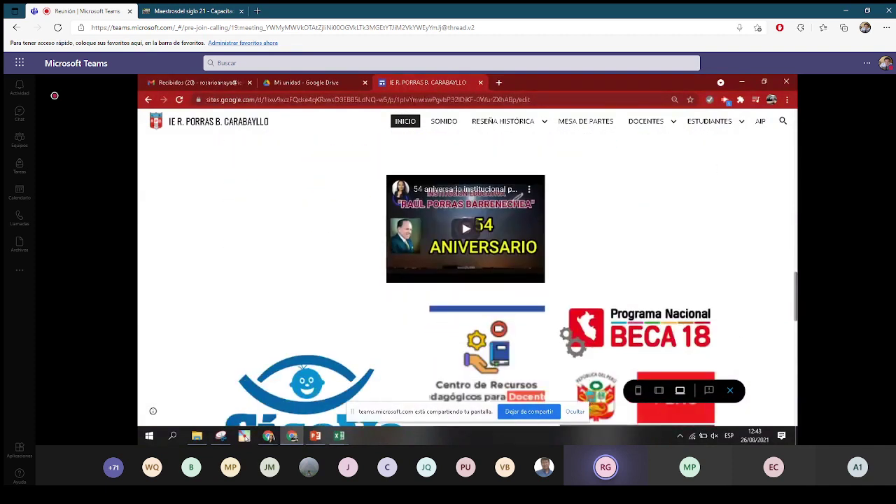
pyautogui.scroll(-1, 467, 280)
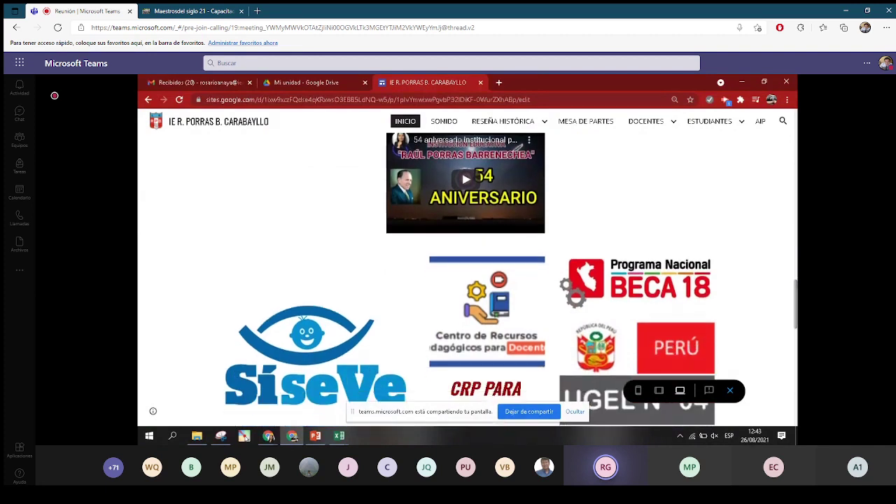
pyautogui.scroll(-1, 477, 340)
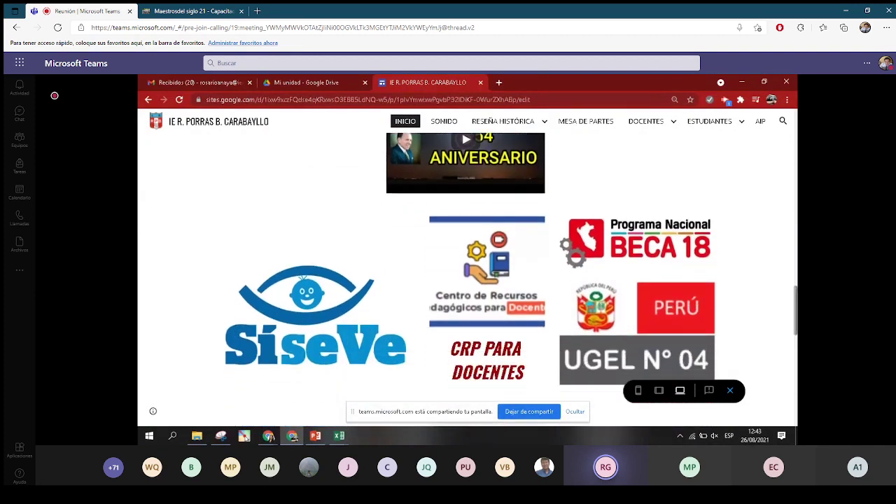
pyautogui.scroll(-1, 477, 340)
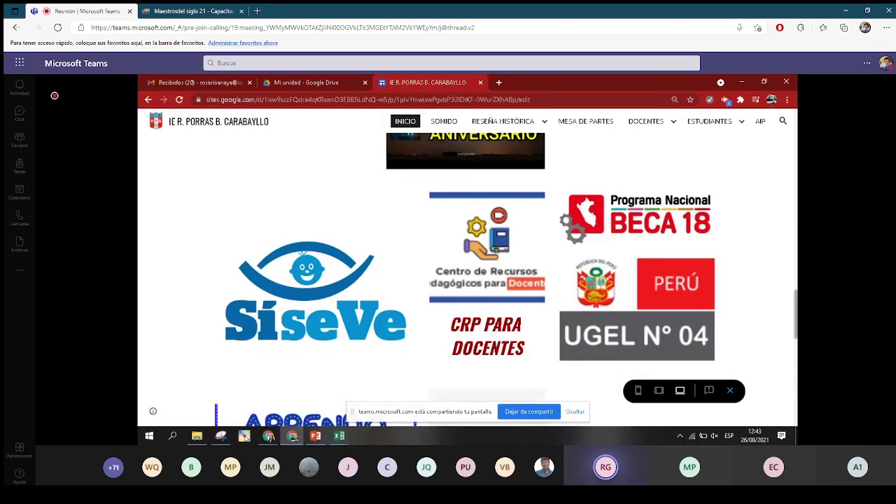
pyautogui.scroll(-5, 731, 308)
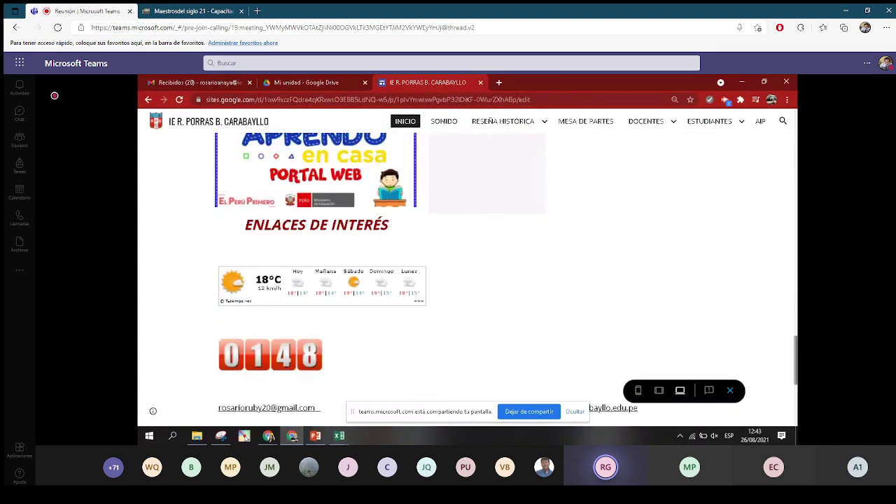
pyautogui.scroll(-3, 467, 280)
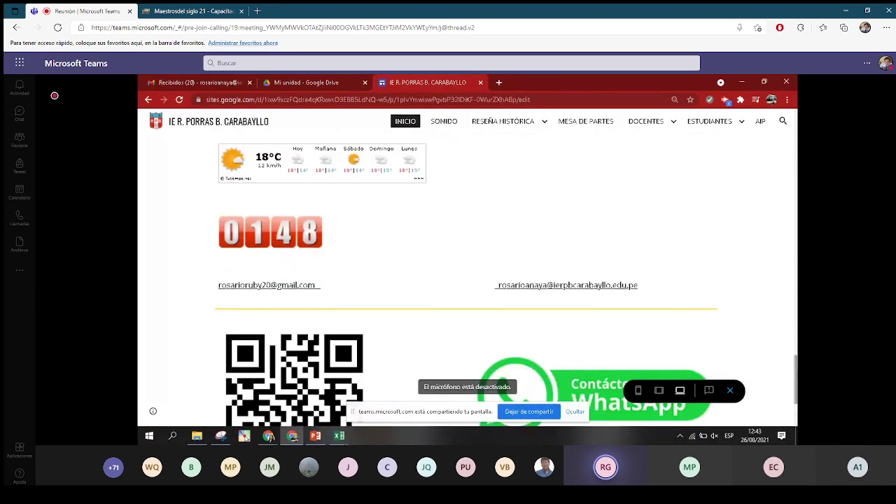
pyautogui.scroll(-3, 468, 280)
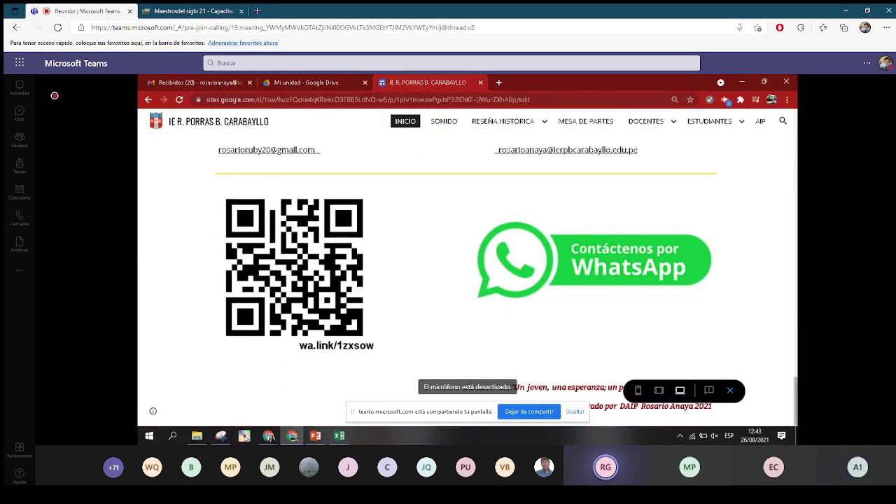
# - Play and pause the Sonido page's audio clip, then open the Mesa de Partes page
pyautogui.click(445, 122)
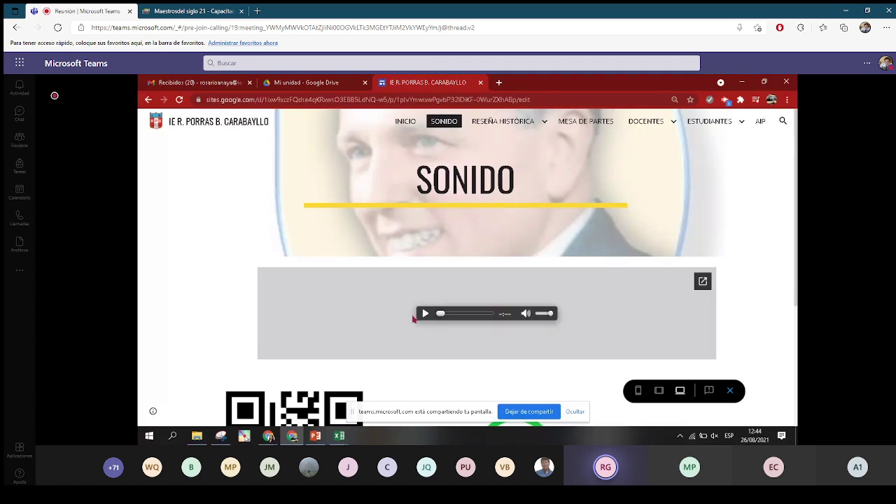
pyautogui.click(425, 315)
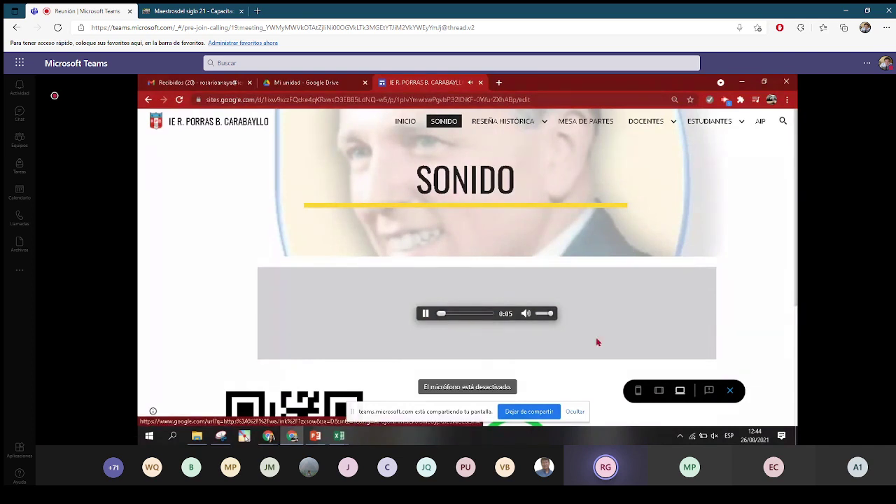
pyautogui.click(425, 313)
pyautogui.moveTo(501, 131)
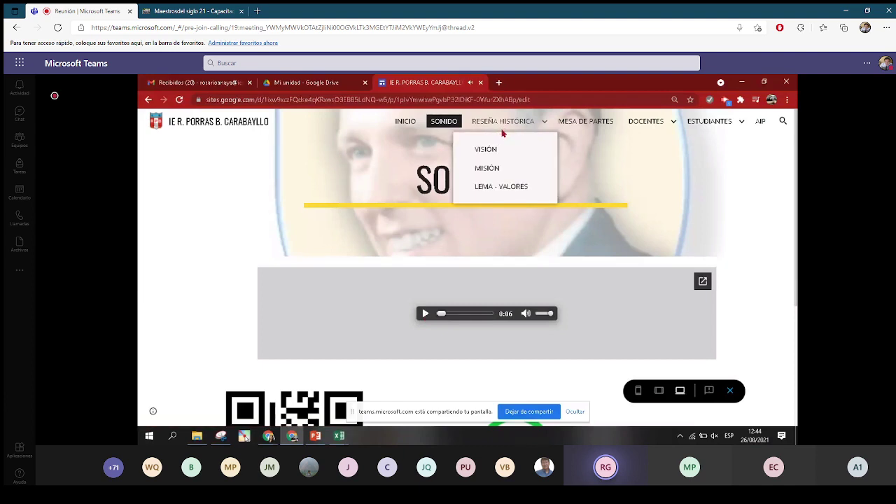
pyautogui.click(581, 121)
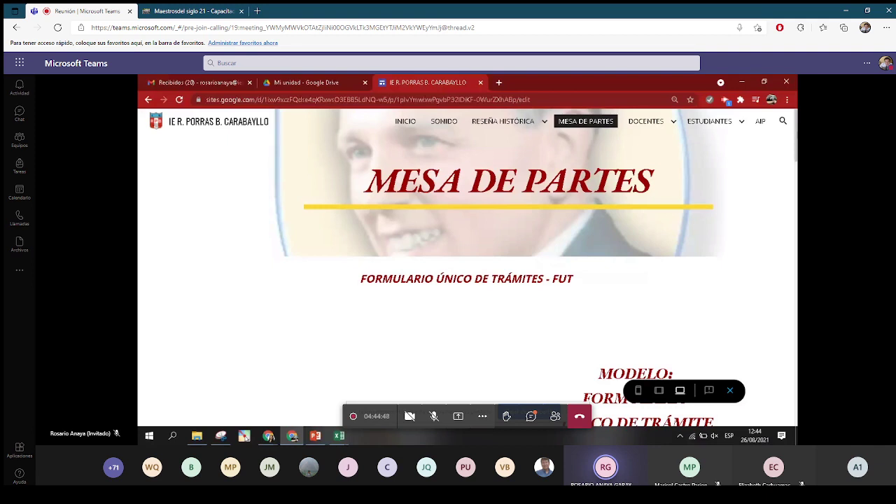
pyautogui.scroll(-2, 466, 280)
pyautogui.scroll(-4, 466, 280)
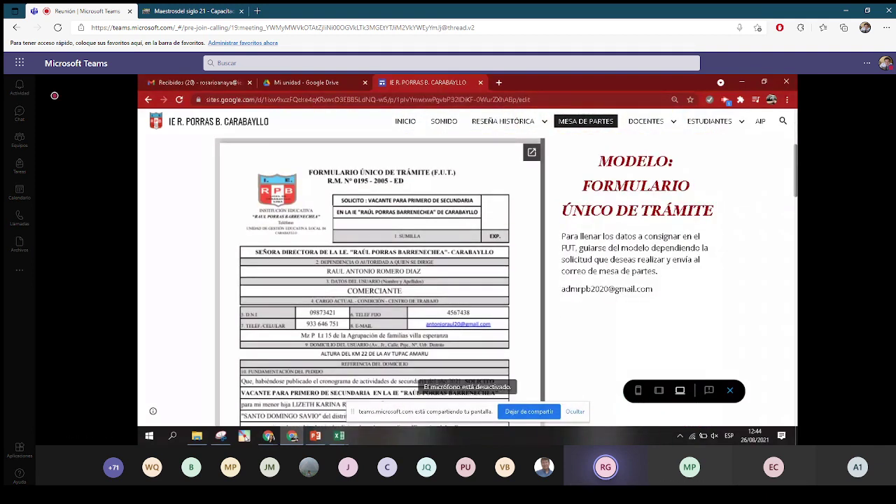
pyautogui.scroll(-1, 466, 280)
pyautogui.scroll(-1, 466, 280)
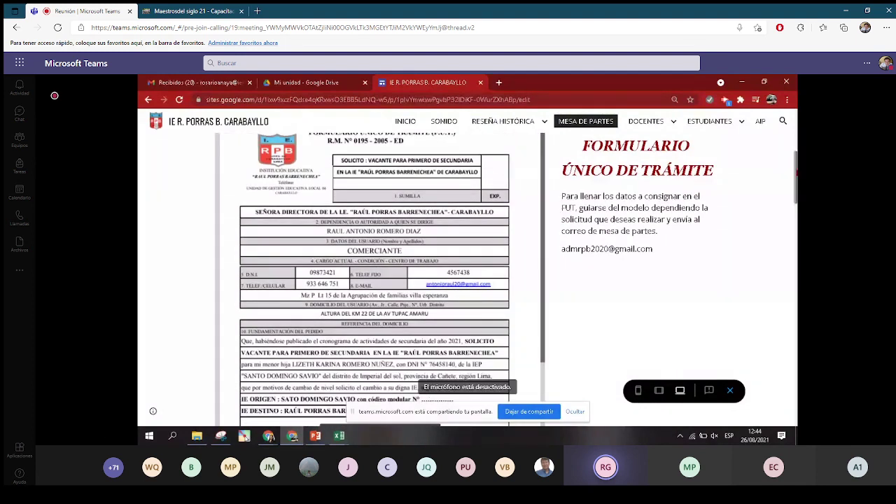
pyautogui.scroll(-1, 467, 280)
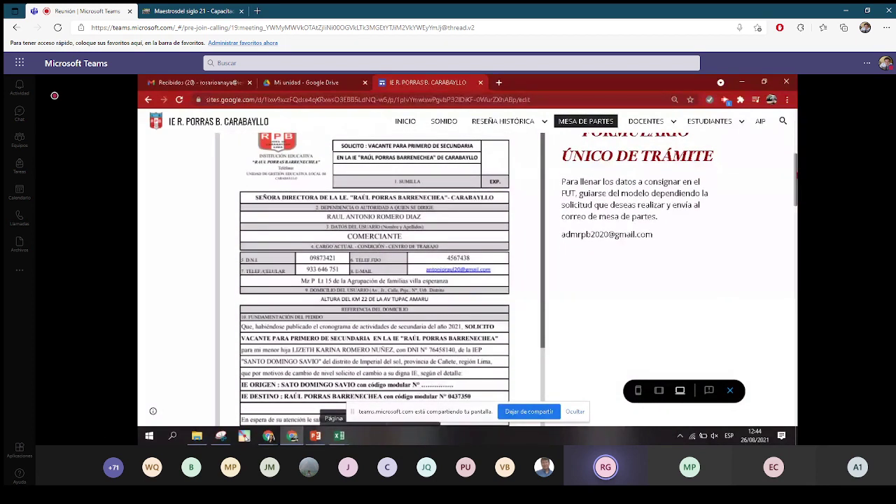
pyautogui.scroll(-3, 466, 280)
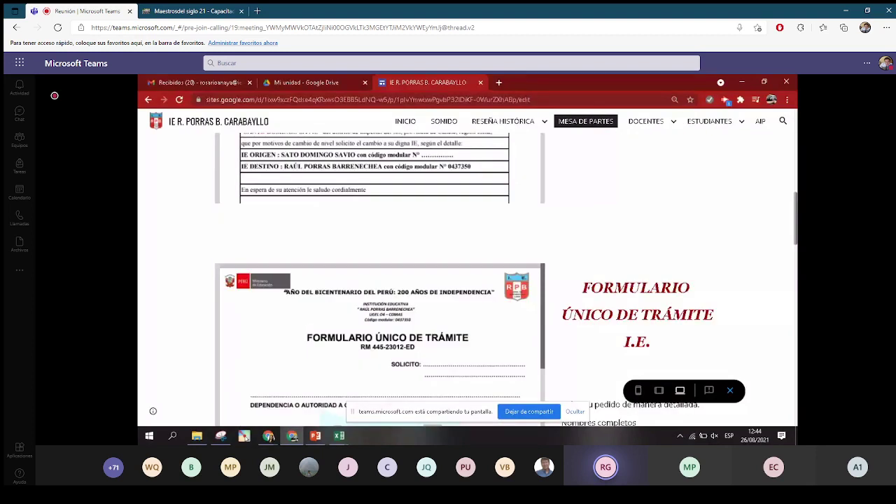
pyautogui.scroll(-2, 466, 280)
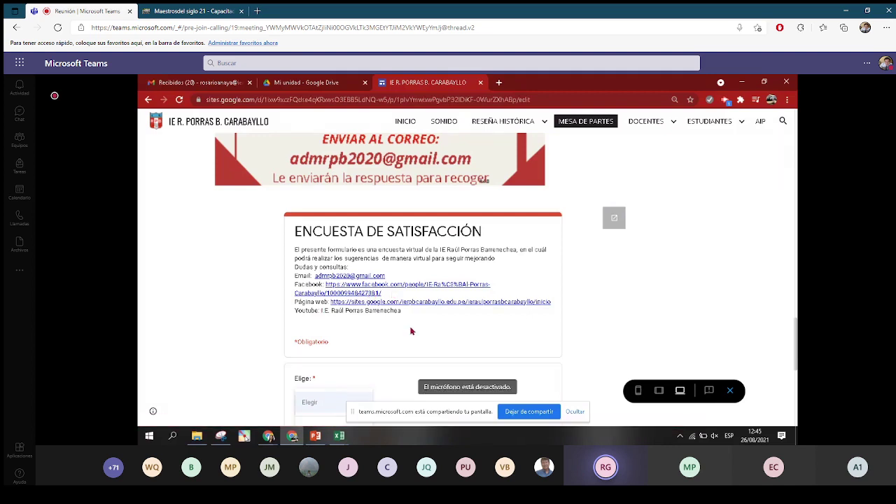
pyautogui.scroll(3, 432, 334)
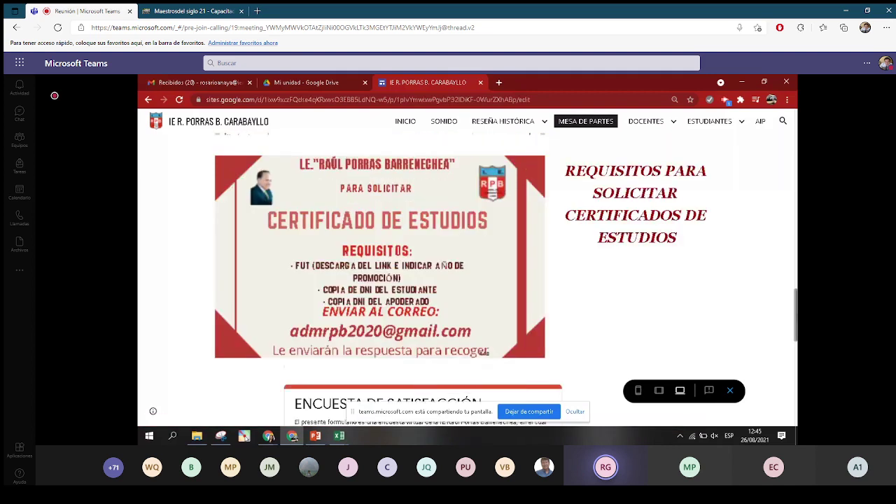
pyautogui.scroll(5, 380, 280)
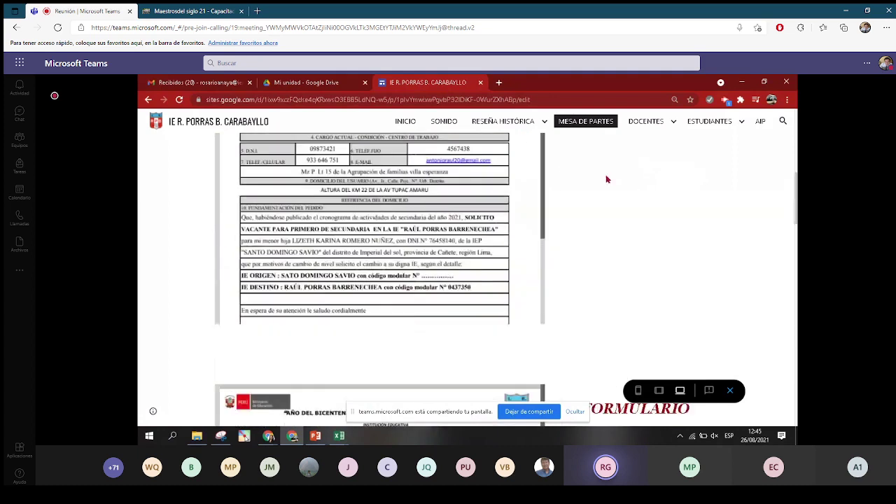
pyautogui.moveTo(648, 121)
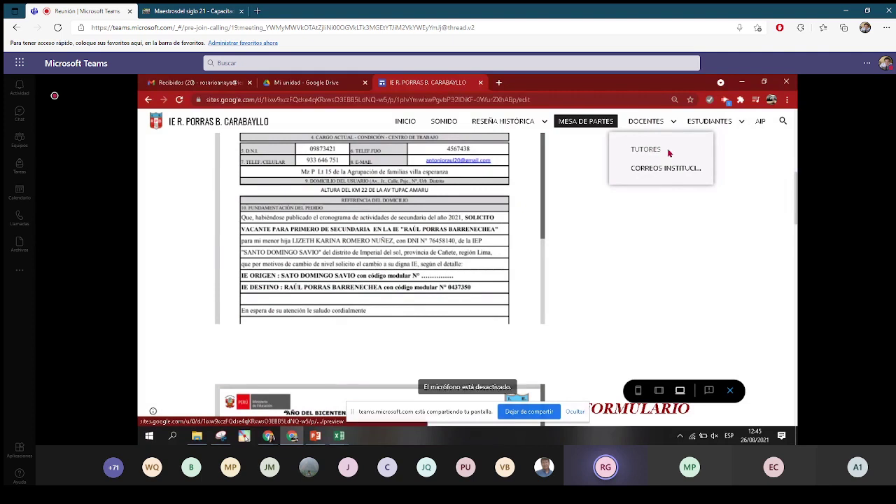
# - Open the Tutores page and scroll through its Tutores y Auxiliares 2021 table
pyautogui.click(650, 153)
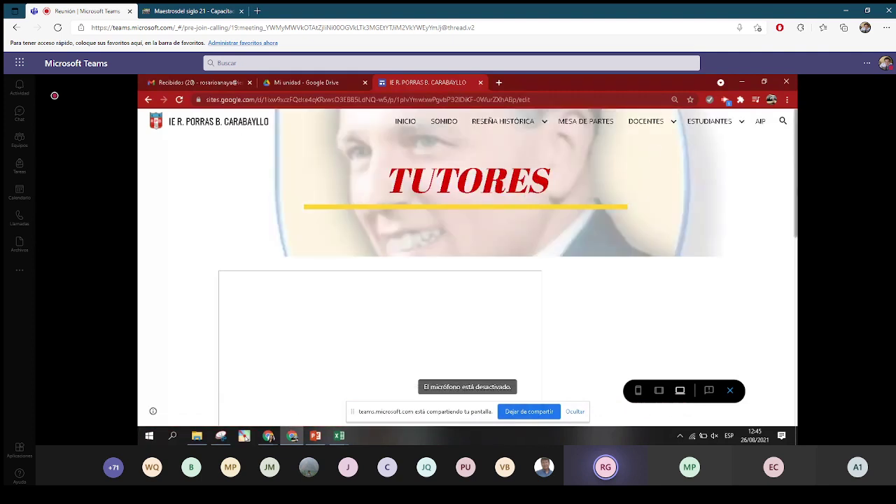
pyautogui.scroll(-1, 468, 280)
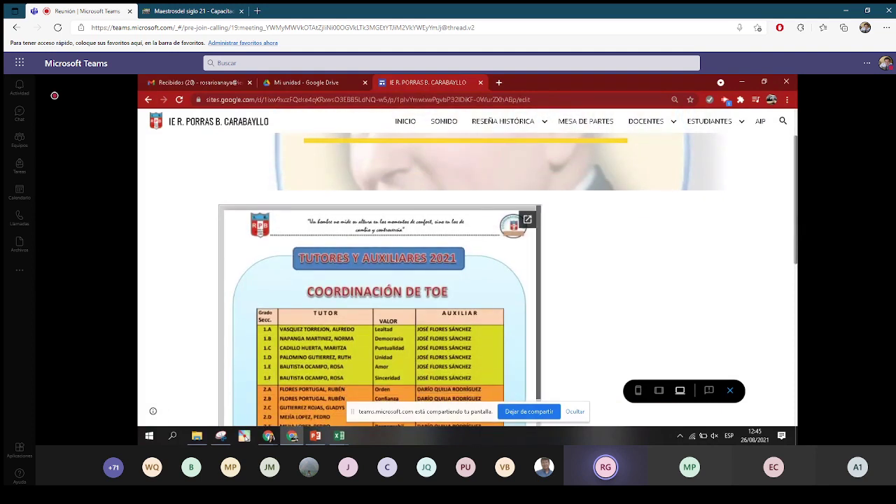
pyautogui.scroll(-3, 378, 280)
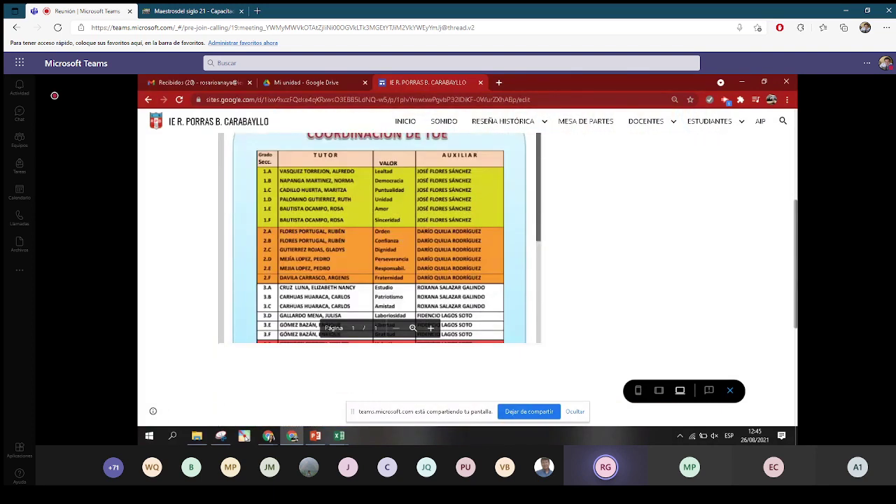
pyautogui.scroll(-1, 378, 280)
pyautogui.scroll(-1, 378, 280)
pyautogui.scroll(3, 378, 280)
pyautogui.scroll(2, 469, 280)
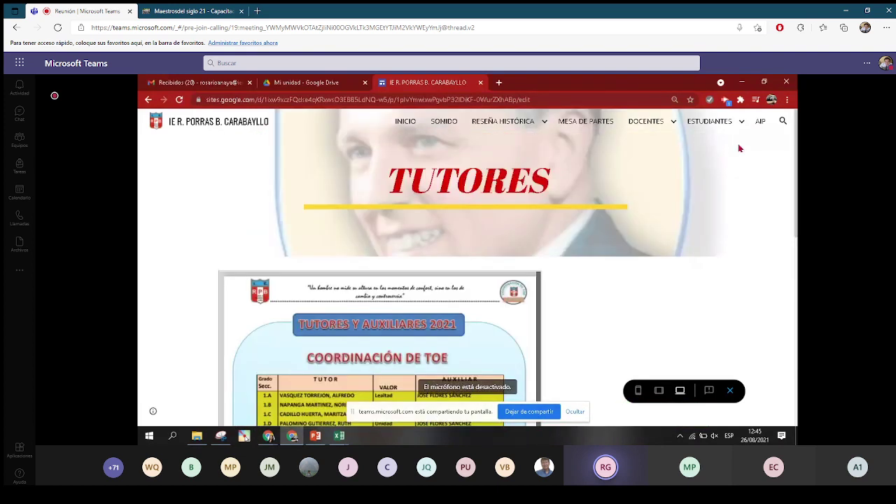
pyautogui.moveTo(648, 121)
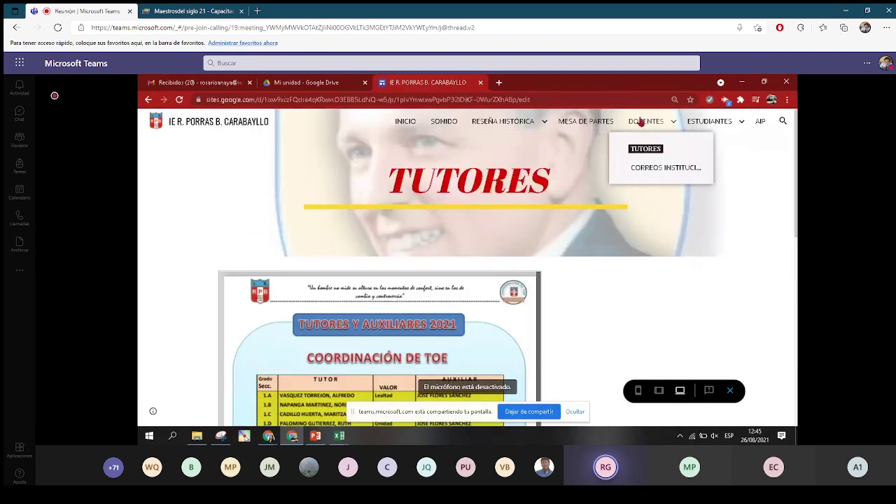
# - Open the Correos Institucionales page and scroll through its Calendarización 2021 table and e-mail list
pyautogui.click(661, 169)
pyautogui.scroll(-3, 767, 171)
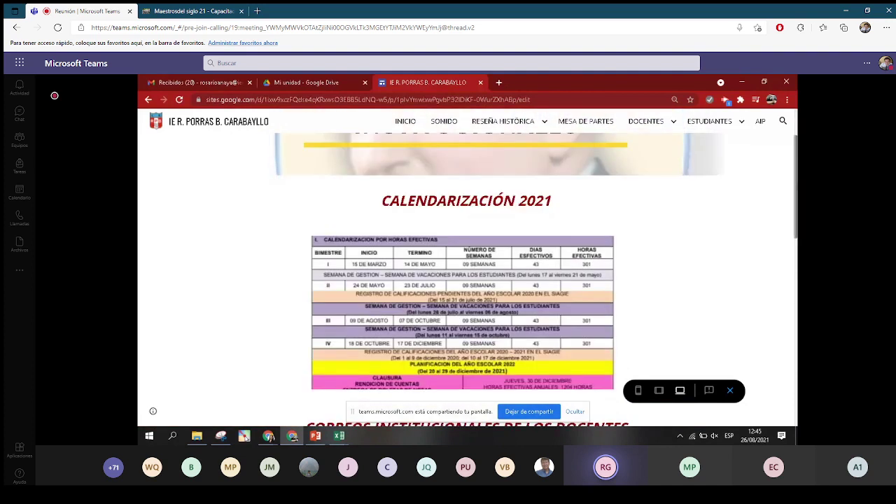
pyautogui.scroll(-8, 467, 280)
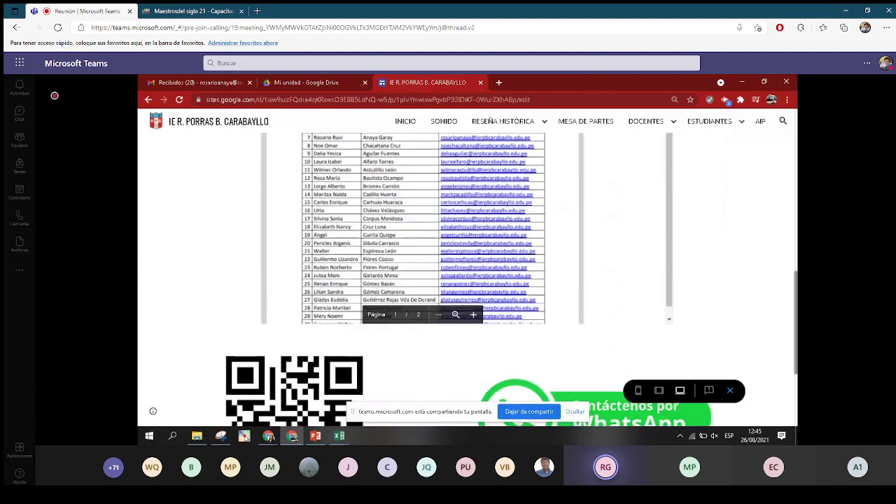
pyautogui.scroll(10, 467, 280)
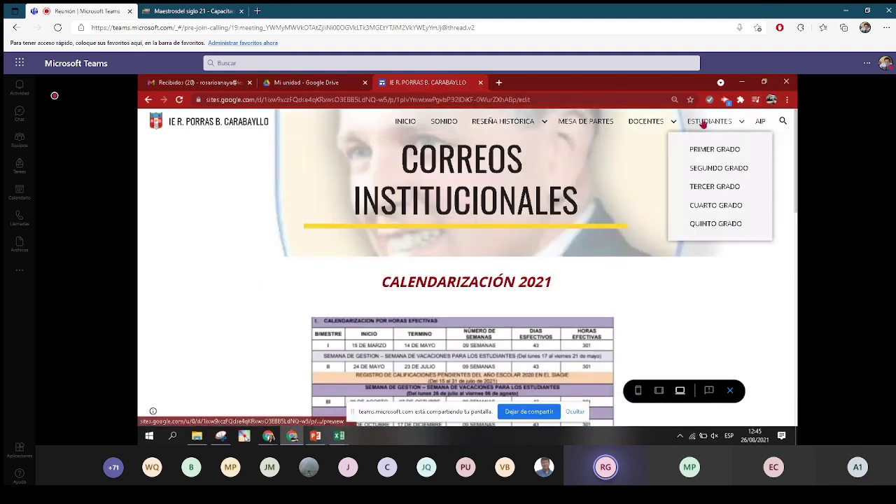
# - Open the Estudiantes page, then go to Segundo Grado from its dropdown
pyautogui.click(703, 123)
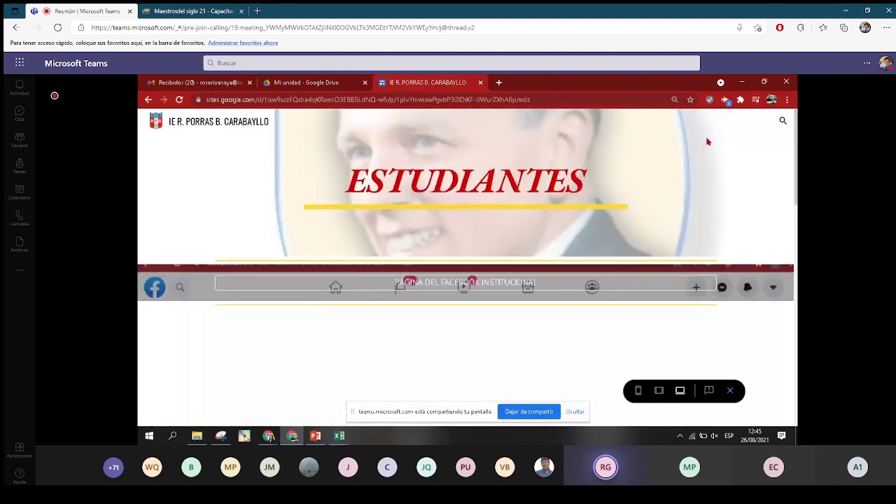
pyautogui.moveTo(690, 122)
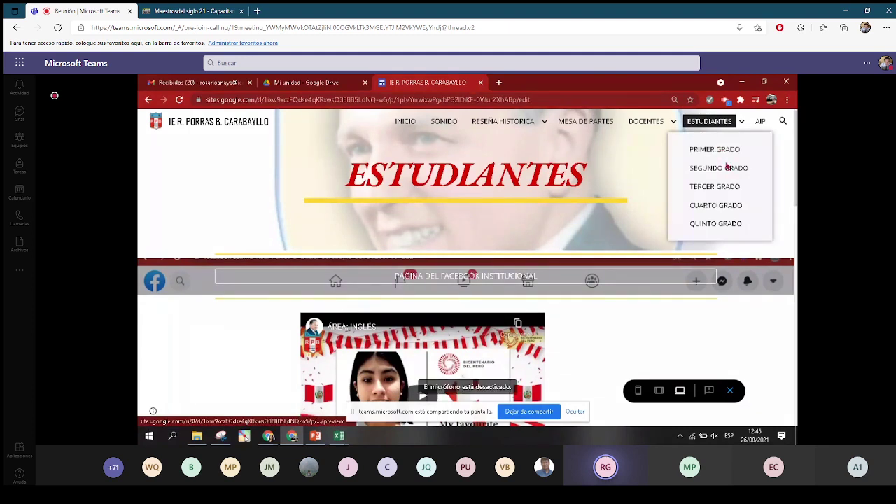
pyautogui.click(726, 167)
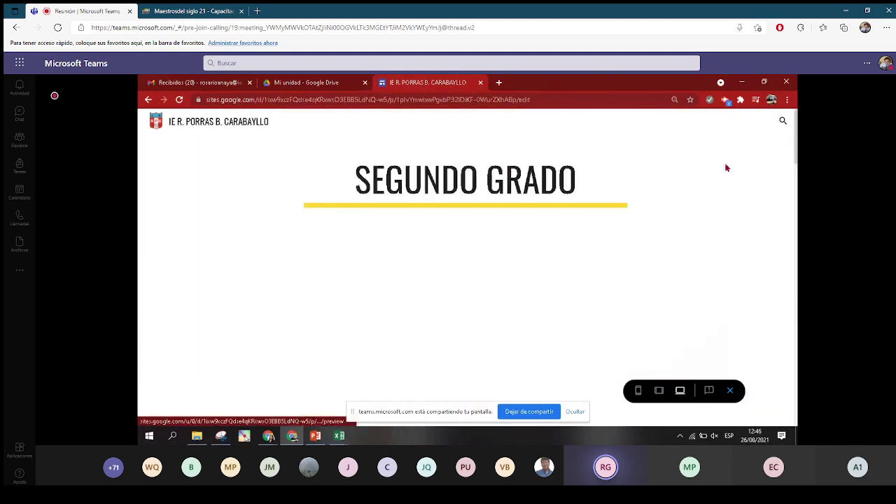
pyautogui.scroll(-5, 726, 168)
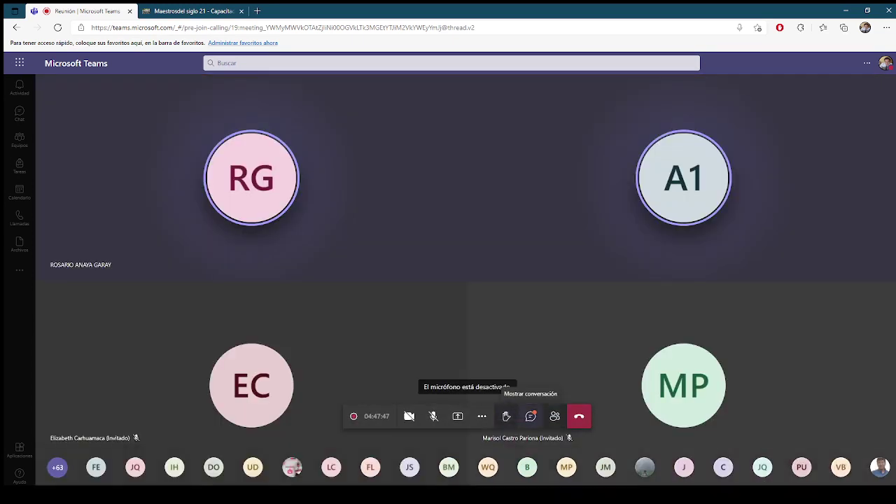
# - Show the meeting chat and open the first shared site links, including the Rímac site
pyautogui.click(531, 416)
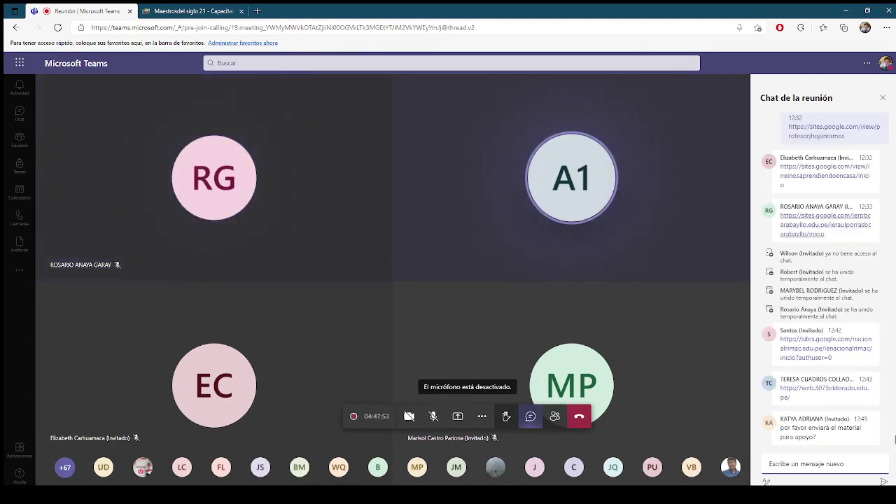
pyautogui.hotkey('ctrl', 'shift', 'Tab')
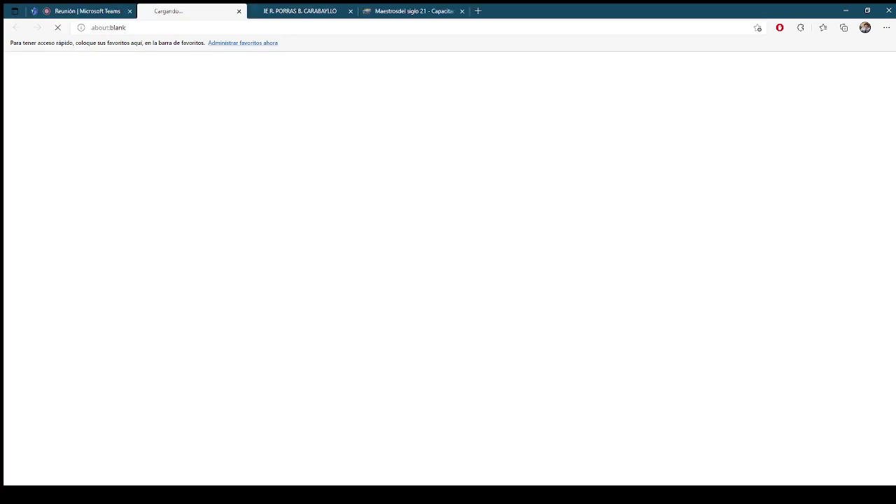
pyautogui.hotkey('ctrl', 'shift', 'Tab')
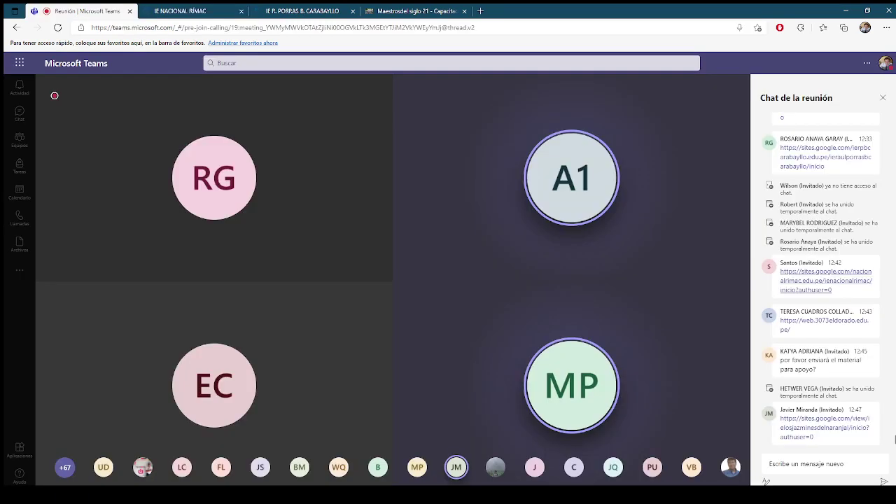
# - Open the El Dorado and Los Jazmines del Naranjal site links from the chat
pyautogui.click(825, 423)
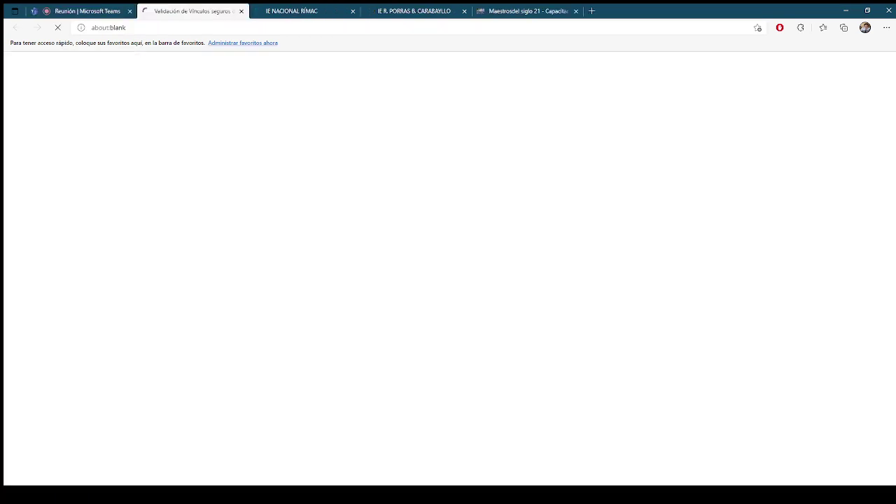
pyautogui.hotkey('ctrl', 'shift', 'Tab')
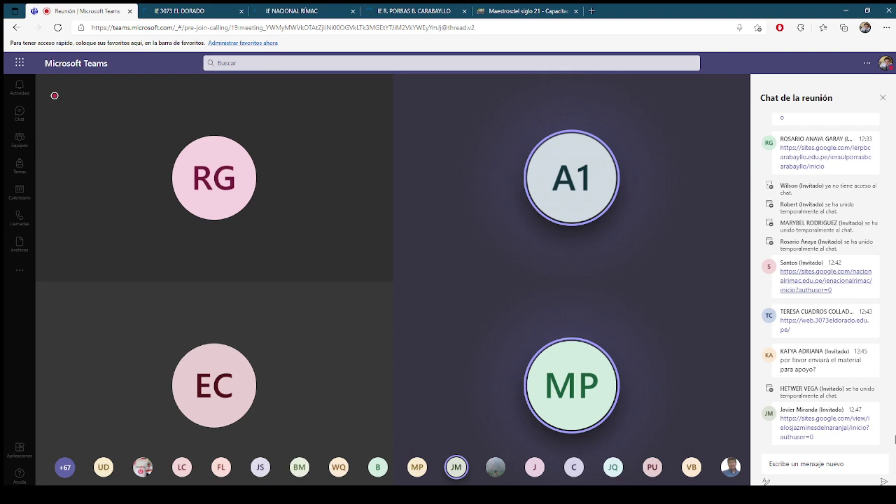
pyautogui.click(825, 422)
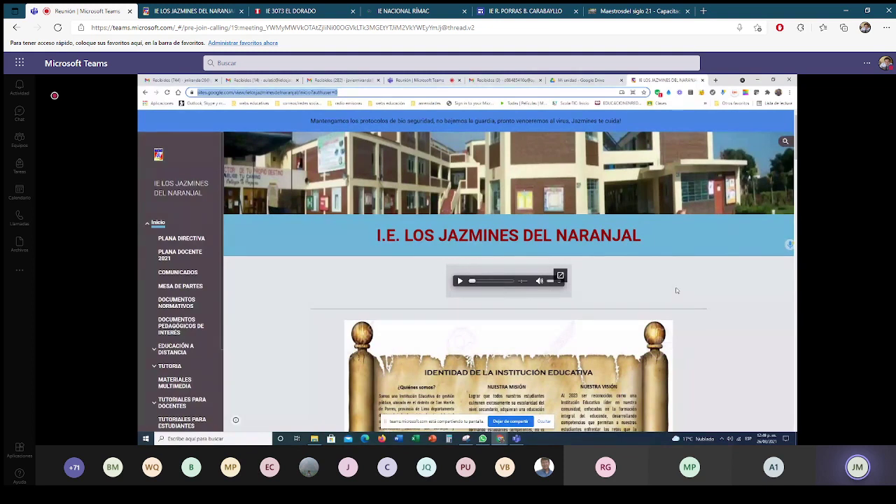
# - Scroll the Los Jazmines del Naranjal home page past the PerúEduca, SiseVe and Aprendo en casa links to the QR codes
pyautogui.scroll(-2, 677, 289)
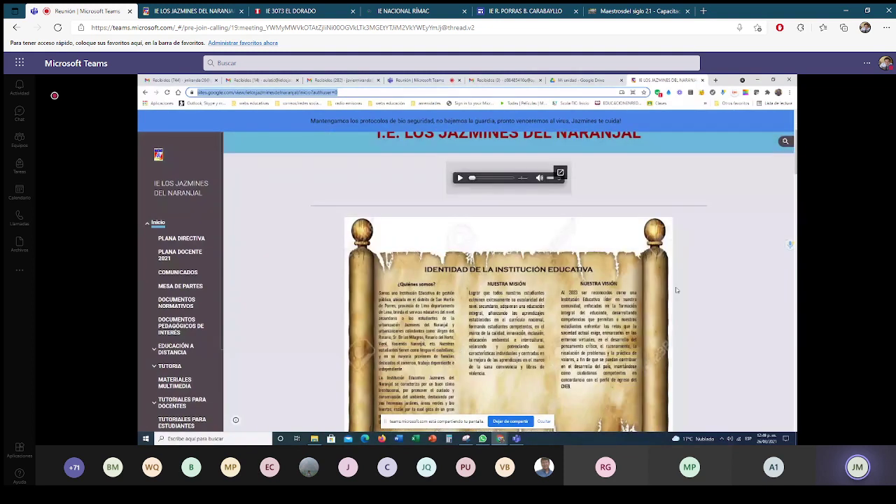
pyautogui.scroll(-2, 676, 290)
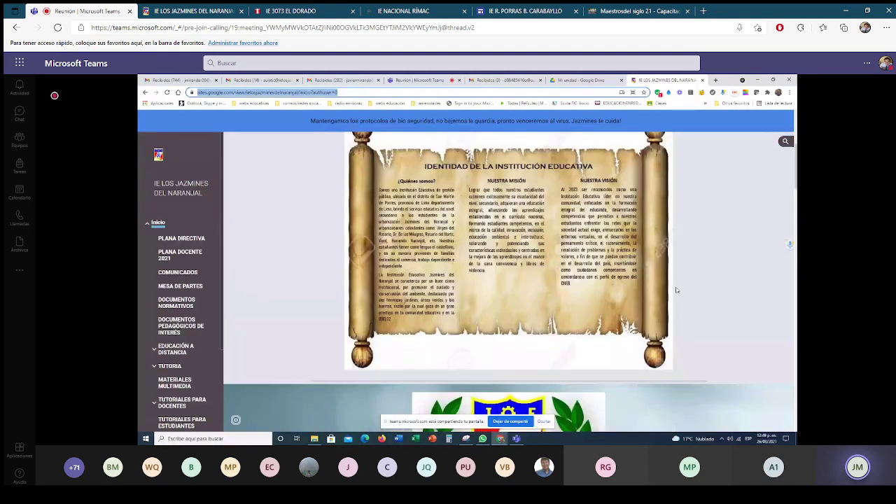
pyautogui.scroll(-2, 676, 290)
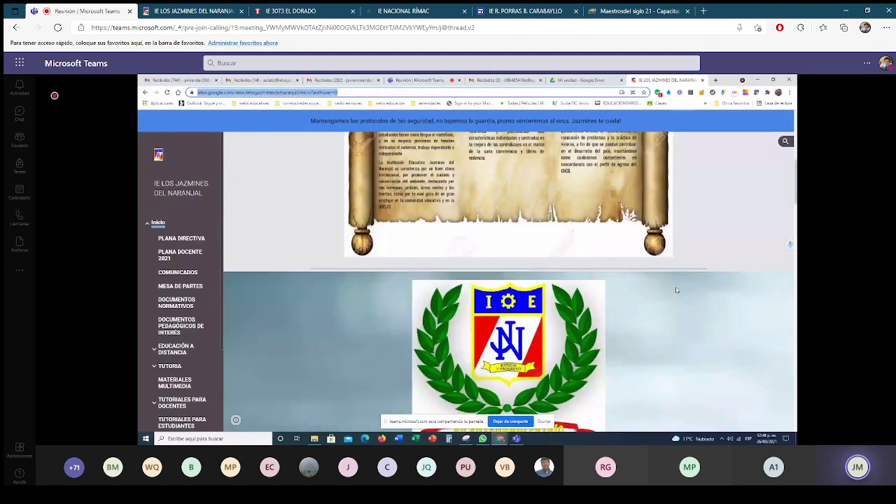
pyautogui.scroll(-4, 677, 290)
pyautogui.scroll(-3, 676, 290)
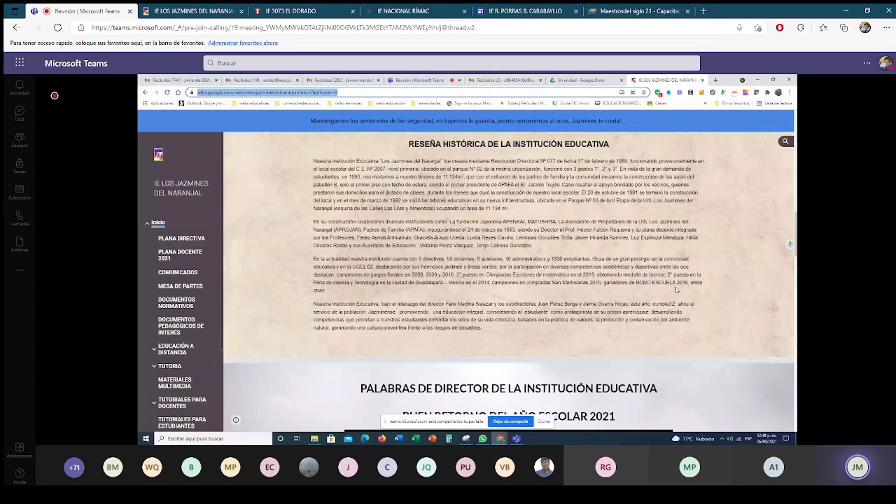
pyautogui.scroll(-5, 676, 290)
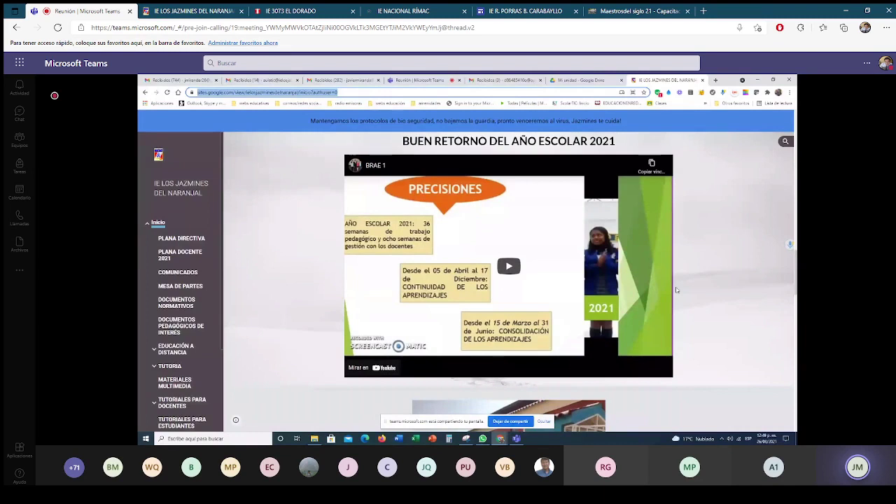
pyautogui.scroll(-4, 636, 281)
pyautogui.scroll(-1, 718, 275)
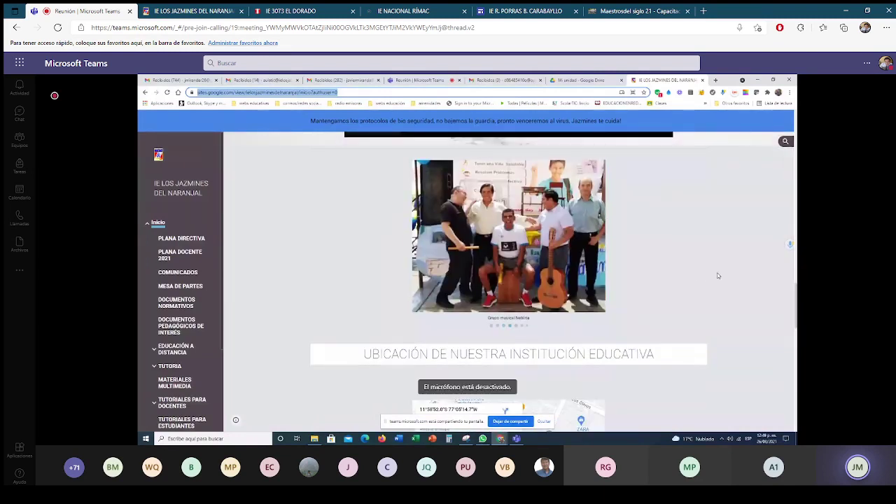
pyautogui.scroll(-1, 718, 275)
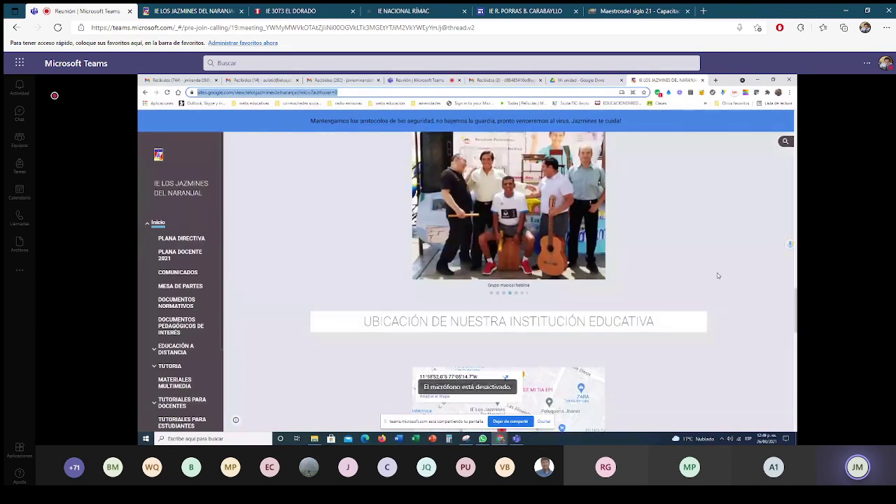
pyautogui.scroll(-4, 717, 275)
pyautogui.scroll(-4, 717, 275)
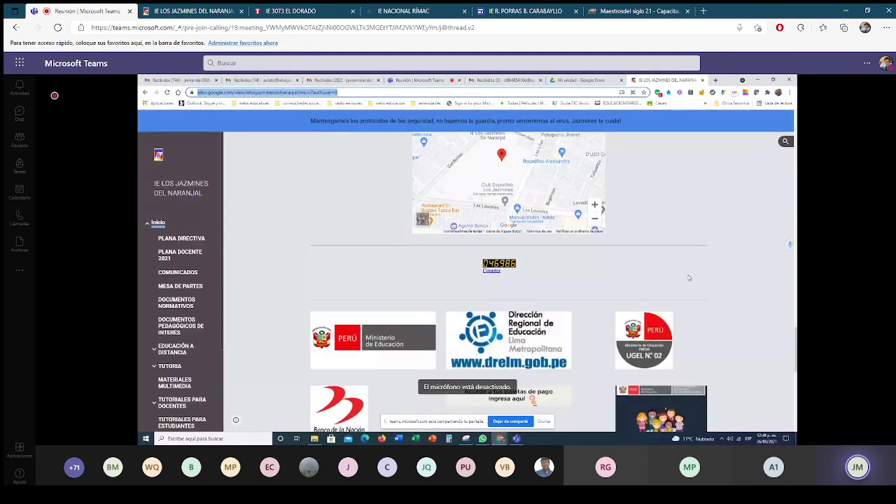
pyautogui.scroll(-2, 689, 276)
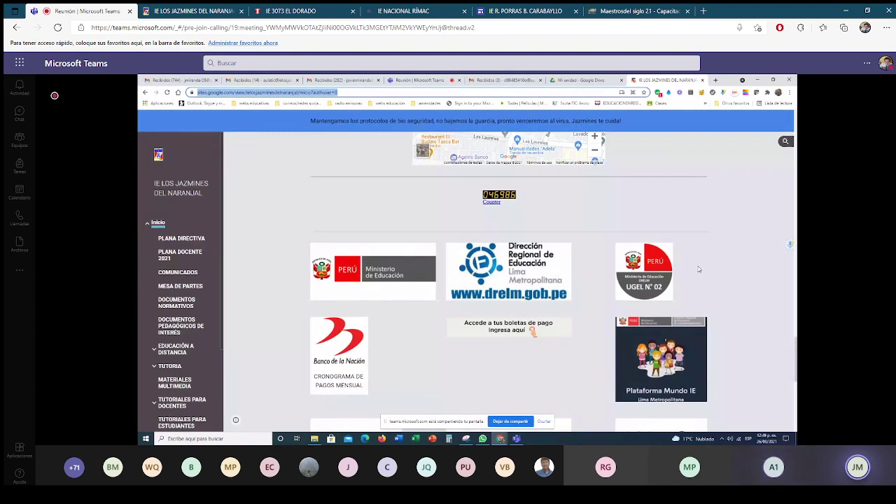
pyautogui.scroll(-8, 698, 269)
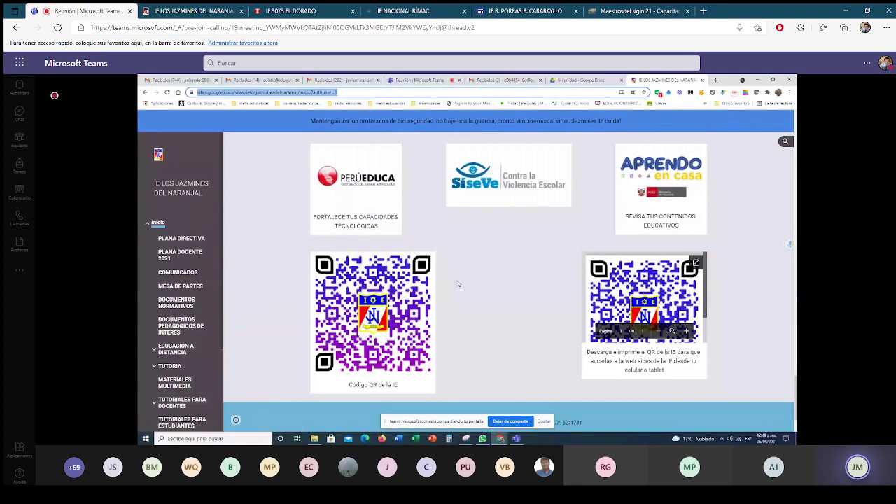
# - Pause the jazmichatbot audio message at 0:03 on the Documentos Pedagógicos de Interés page
pyautogui.scroll(-2, 458, 282)
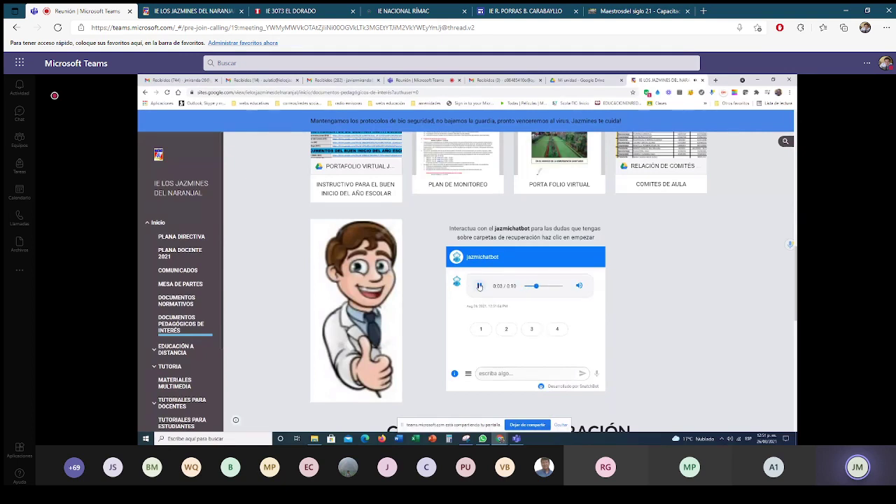
pyautogui.click(480, 287)
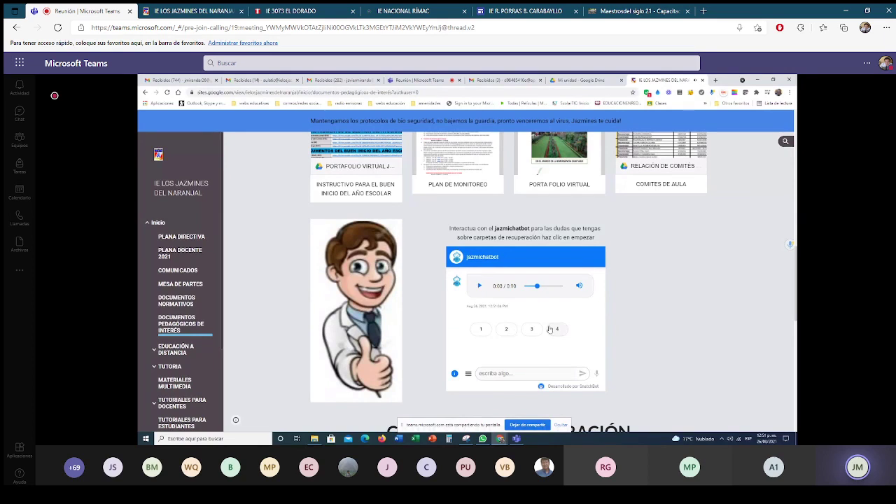
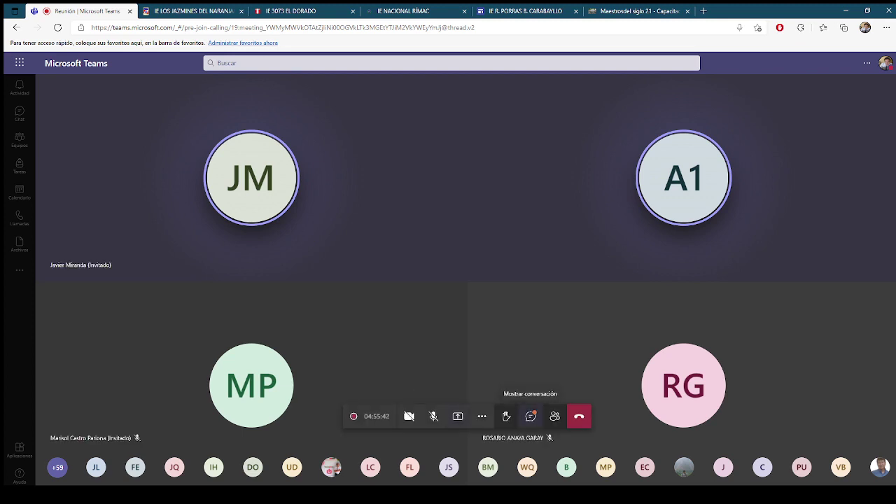
# - Open the meeting chat and scroll up to read the earlier messages
pyautogui.click(531, 416)
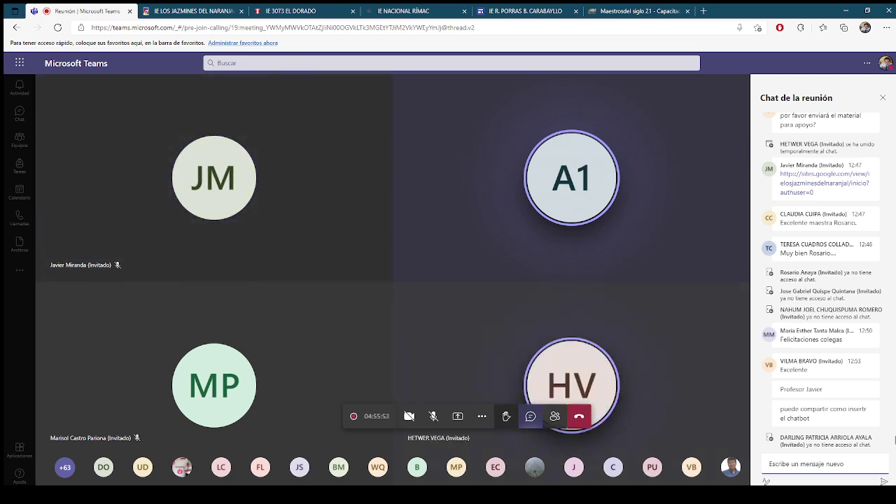
pyautogui.scroll(1, 823, 280)
pyautogui.scroll(1, 822, 280)
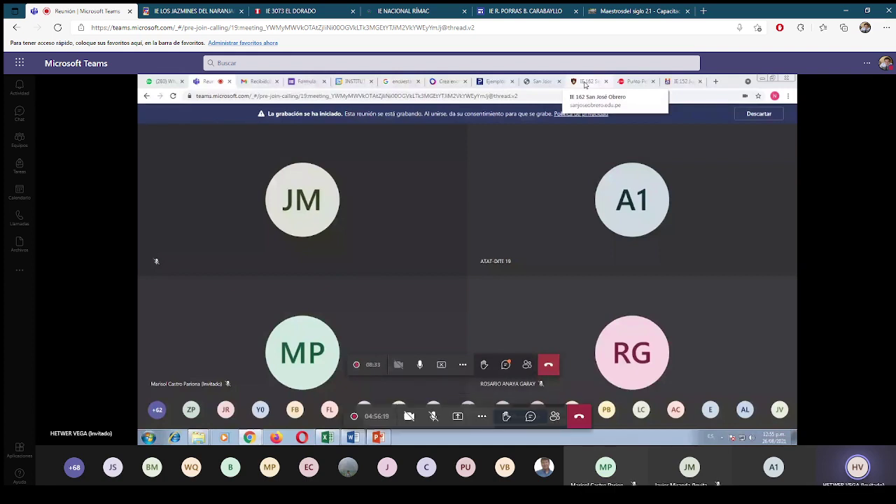
# - Watch the screen share switch to the IE 162 San José Obrero school homepage
pyautogui.moveTo(348, 467)
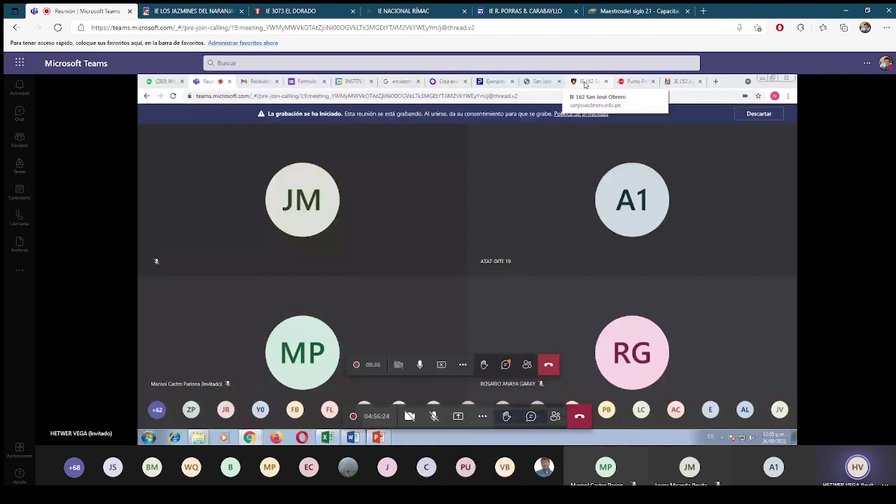
pyautogui.moveTo(858, 467)
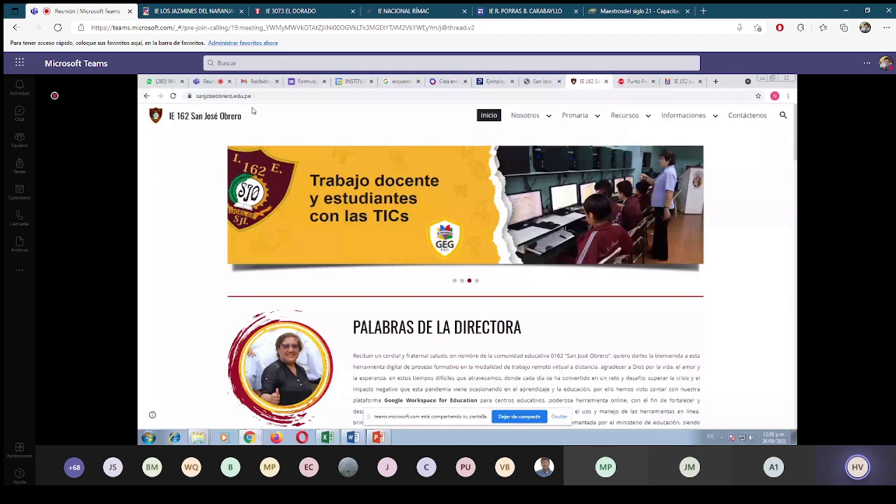
# - Select the school site's address, briefly unmute then re-mute, and switch to the Punto.pe search
pyautogui.click(253, 95)
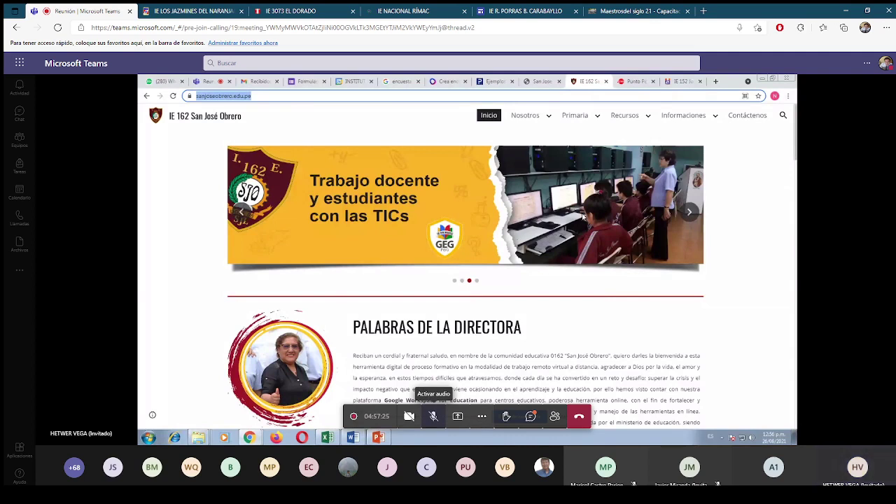
pyautogui.click(433, 415)
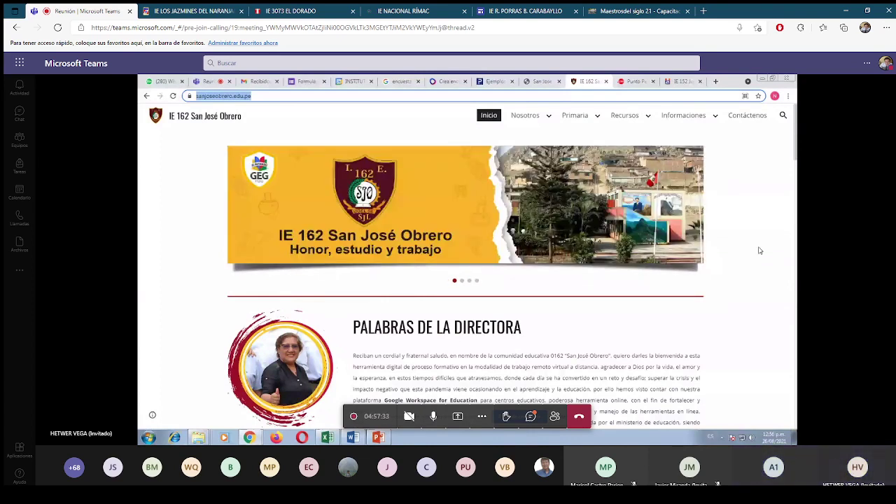
pyautogui.scroll(-2, 633, 266)
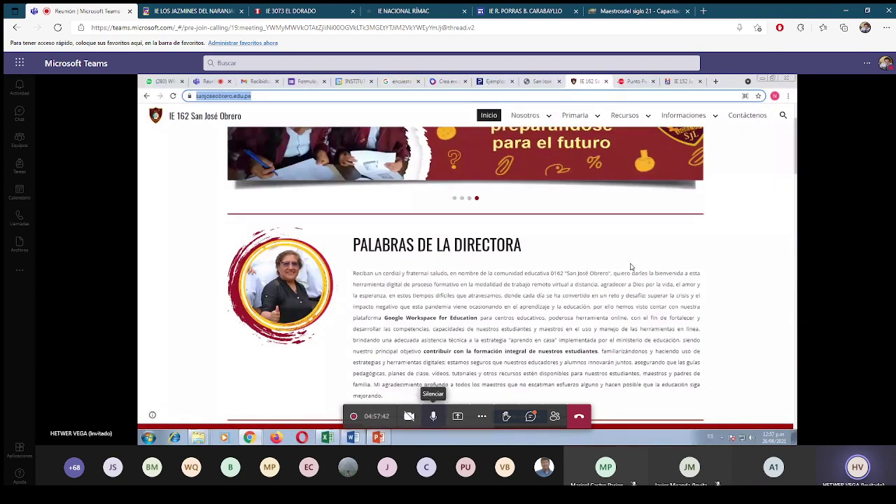
pyautogui.click(434, 415)
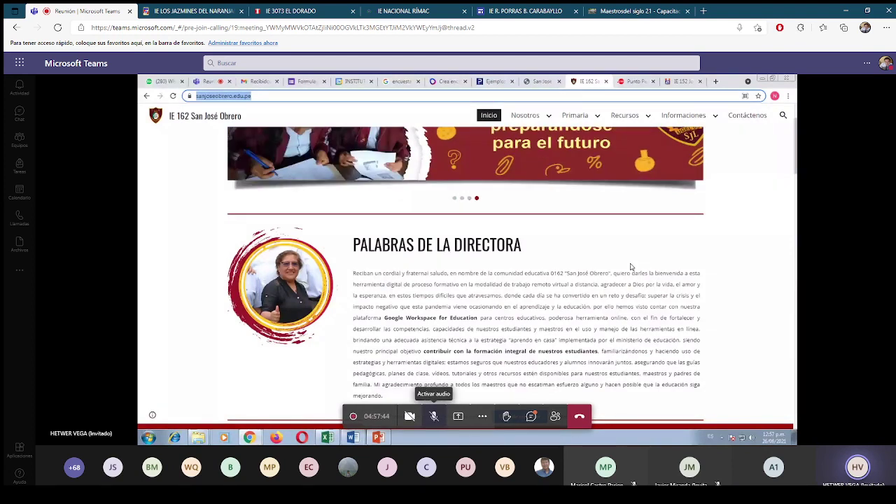
pyautogui.click(633, 82)
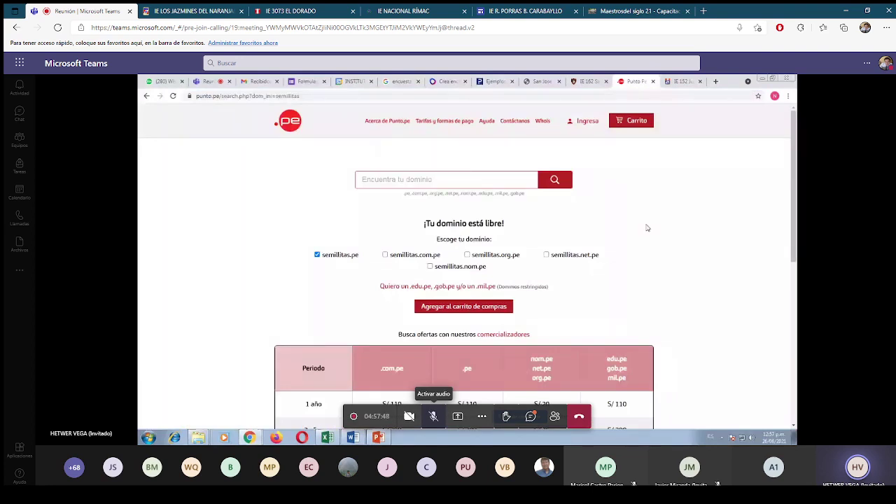
# - Scroll through the Punto.pe price table until sharing ends and the participant grid returns
pyautogui.scroll(-2, 733, 302)
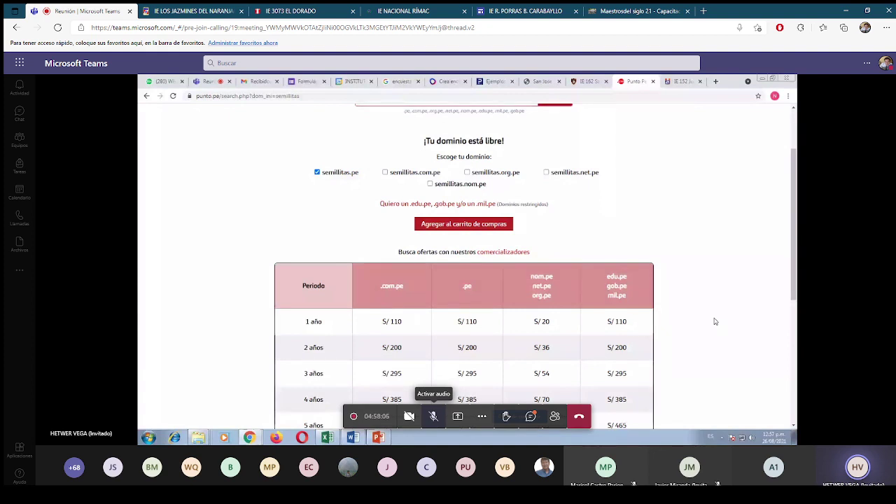
pyautogui.scroll(2, 717, 271)
pyautogui.scroll(1, 715, 268)
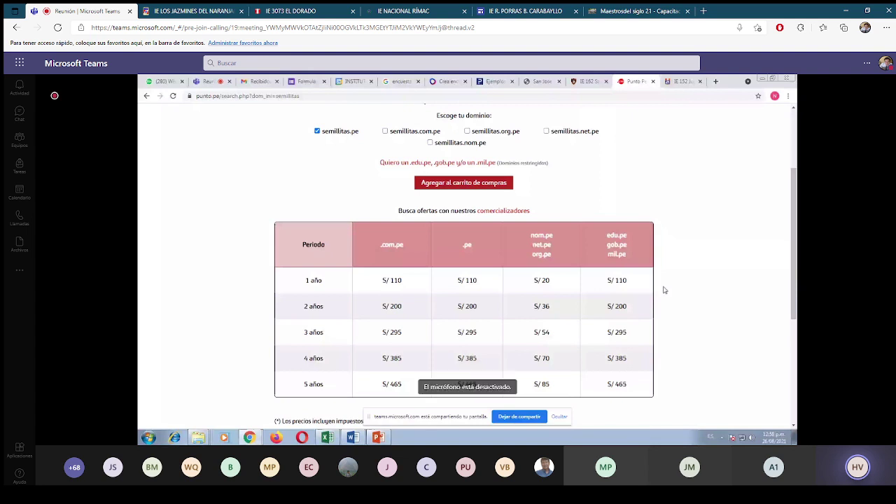
pyautogui.scroll(3, 665, 287)
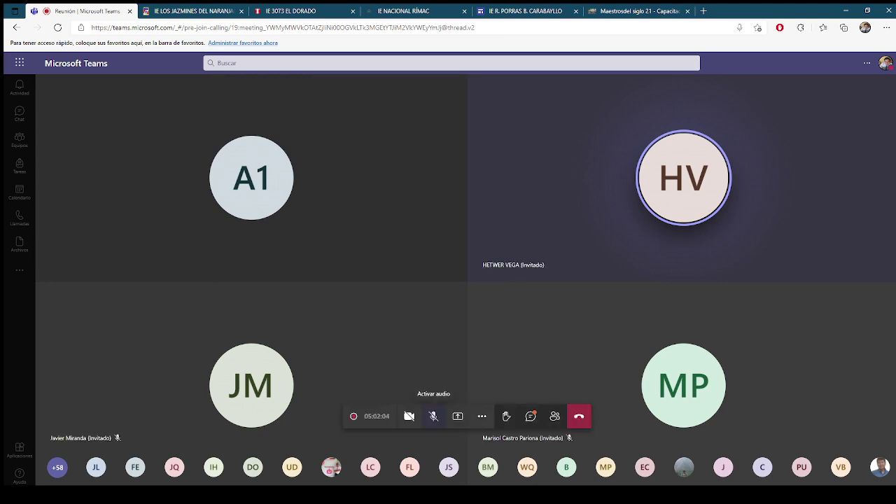
# - Toggle the microphone on and off twice with Ctrl+Shift+M and the mic button, ending muted
pyautogui.hotkey('ctrl', 'shift', 'm')
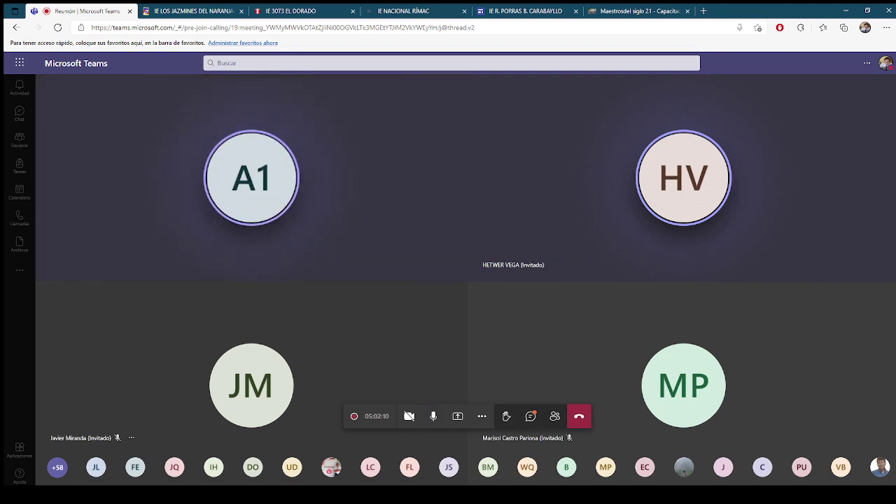
pyautogui.hotkey('ctrl', 'shift', 'm')
pyautogui.click(434, 416)
pyautogui.click(433, 416)
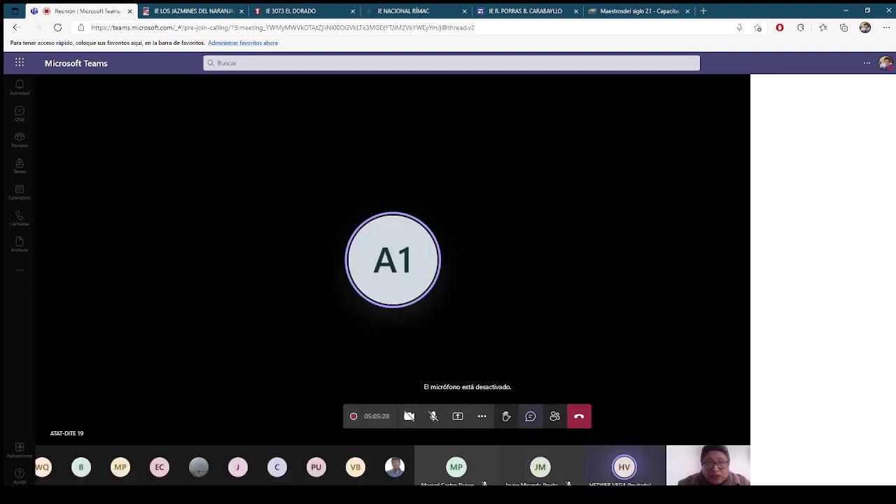
# - Open the meeting chat and follow the forms.gle 'Registra tu asistencia a la ATPAT' link
pyautogui.click(530, 416)
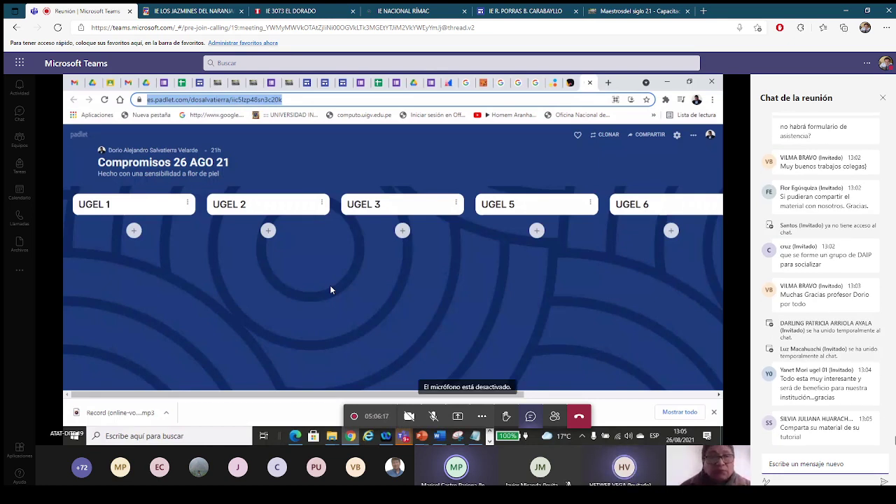
pyautogui.click(160, 99)
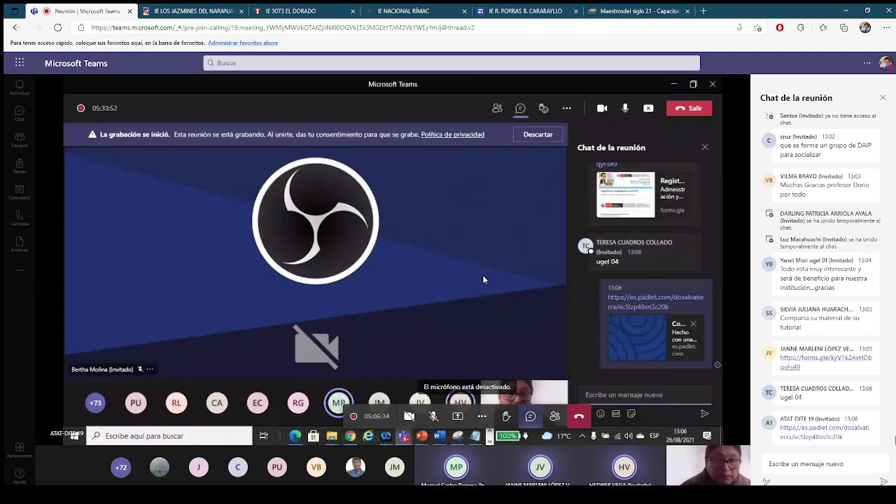
pyautogui.click(812, 429)
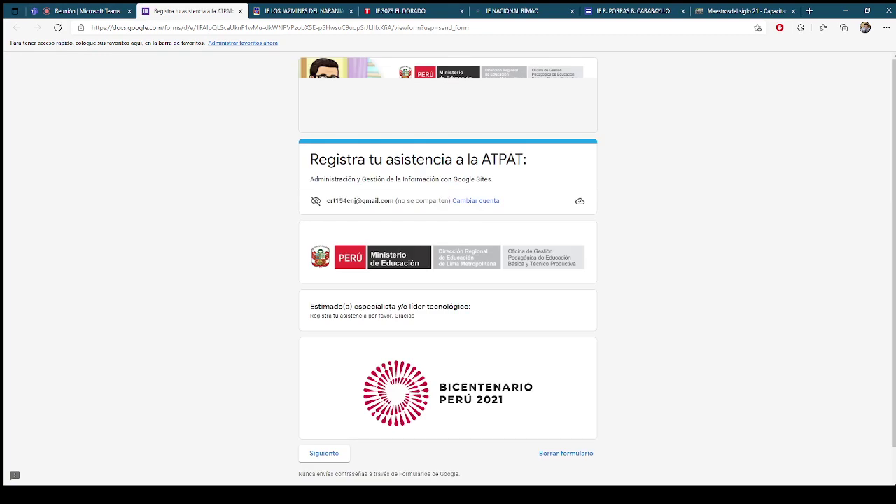
# - Advance the attendance form to the CARGO page, then return to the Teams tab
pyautogui.click(324, 414)
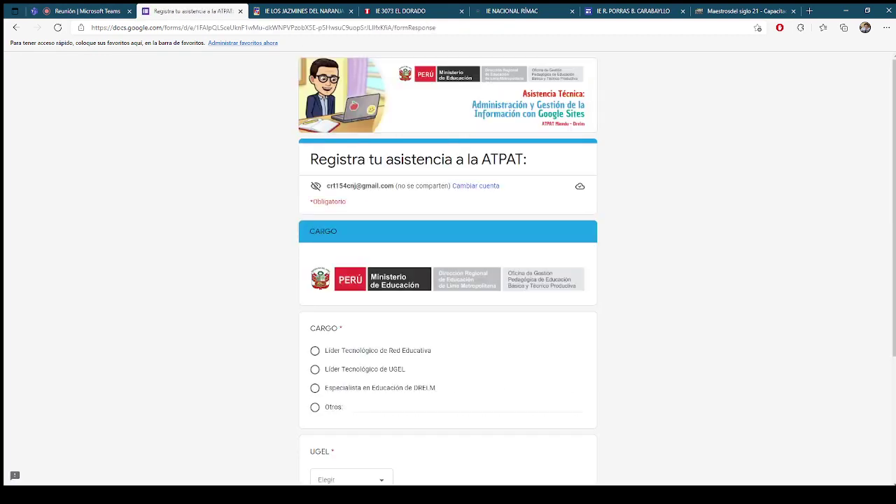
pyautogui.scroll(-2, 448, 280)
pyautogui.scroll(2, 449, 280)
pyautogui.scroll(-2, 448, 280)
pyautogui.hotkey('ctrl', '1')
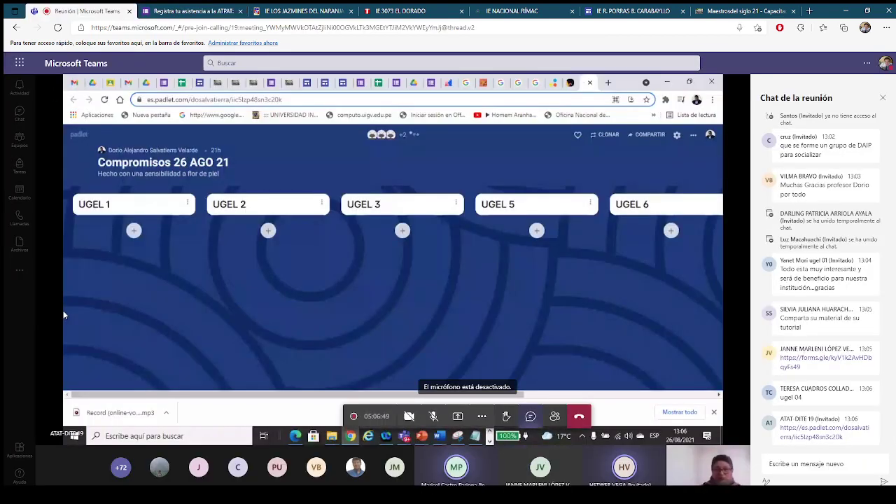
# - Open the 'Compromisos 26 AGO 21' Padlet board link from the meeting chat
pyautogui.click(824, 432)
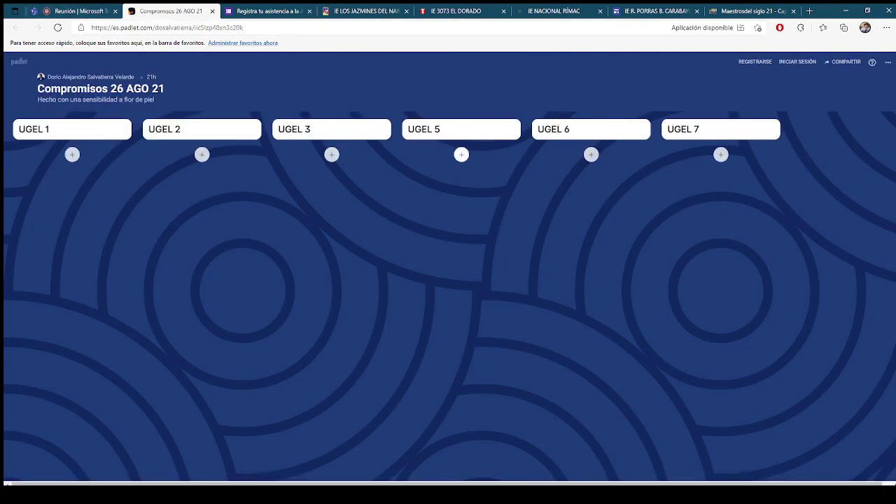
# - Start a UGEL 5 post with your full name as subject and show its colour choices
pyautogui.click(461, 154)
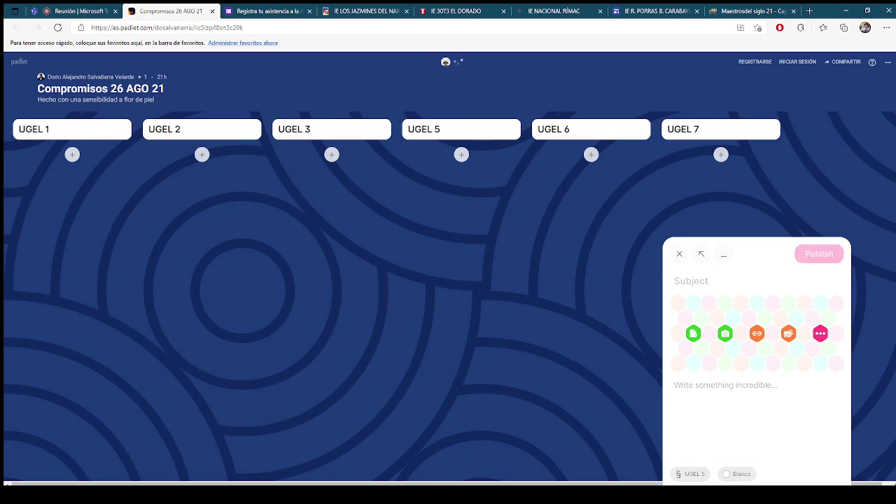
pyautogui.write('Jhojan')
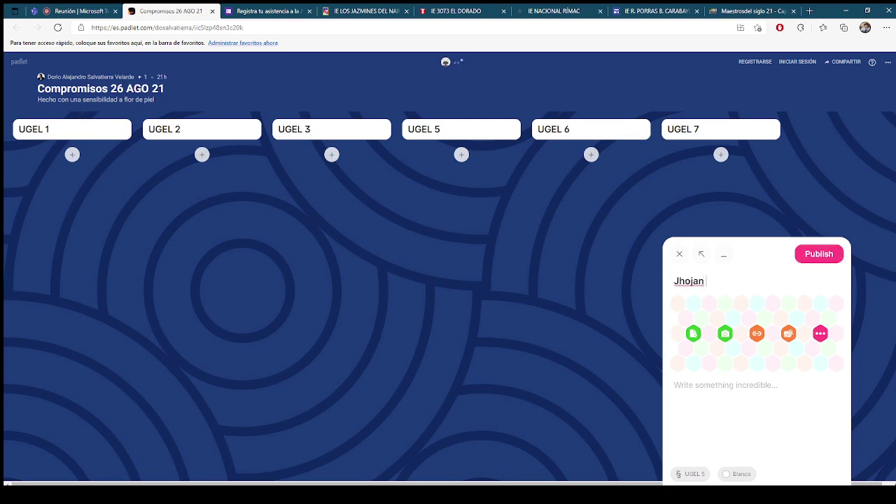
pyautogui.write(' Ramos Vera')
pyautogui.press('Tab')
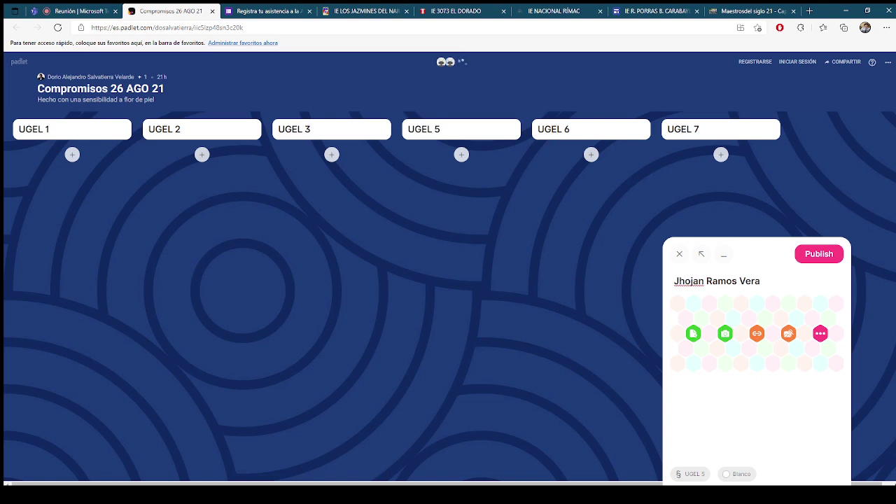
pyautogui.click(737, 474)
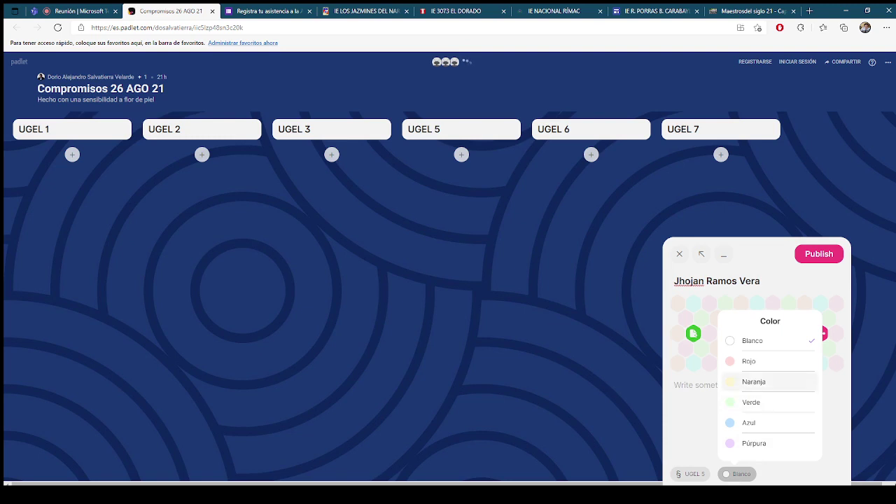